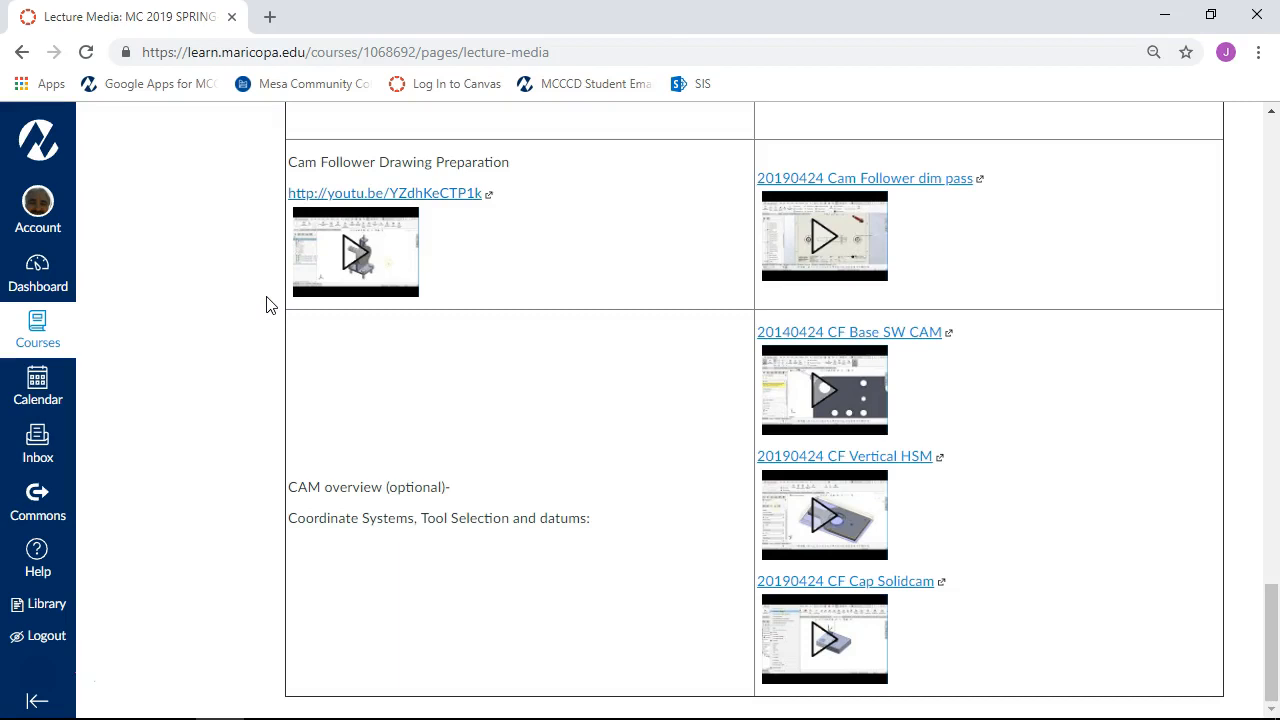
# Step: Look through the Lecture Media page's videos, including Machine Simulation Buildup, Cam Follower Drawing Preparation and the CAM overview
pyautogui.scroll(15, 377, 309)
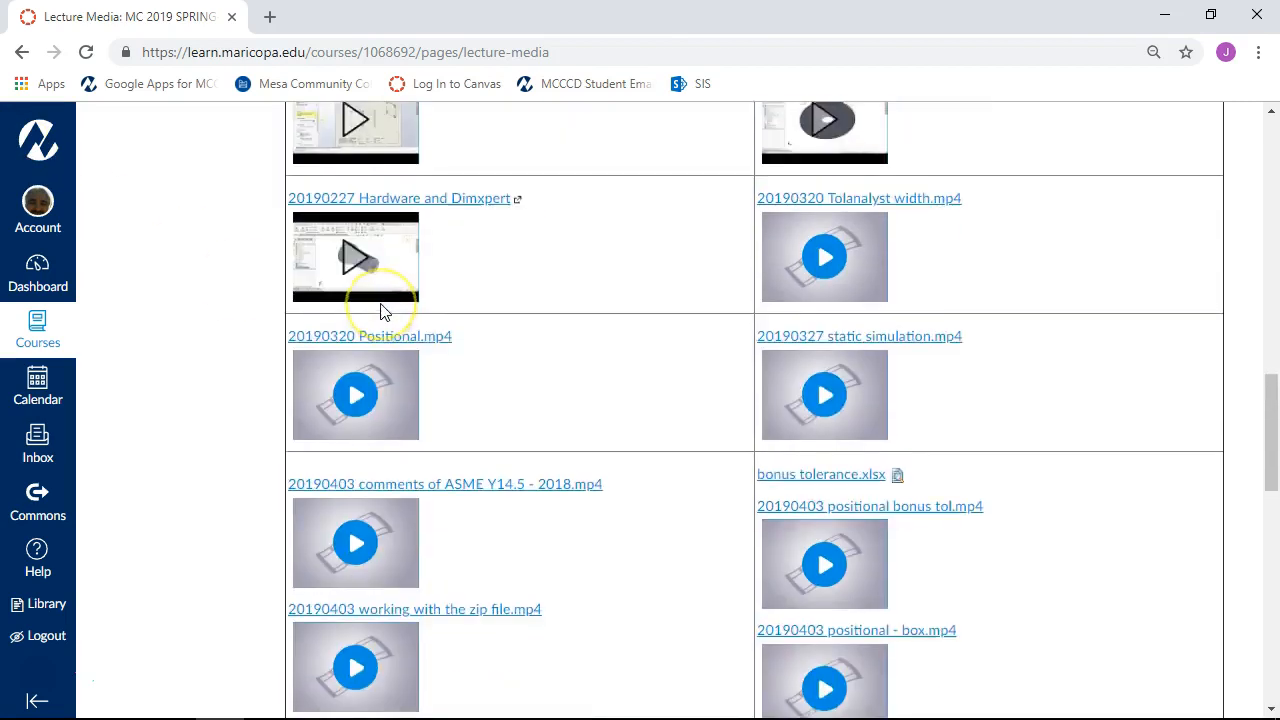
pyautogui.scroll(6, 380, 313)
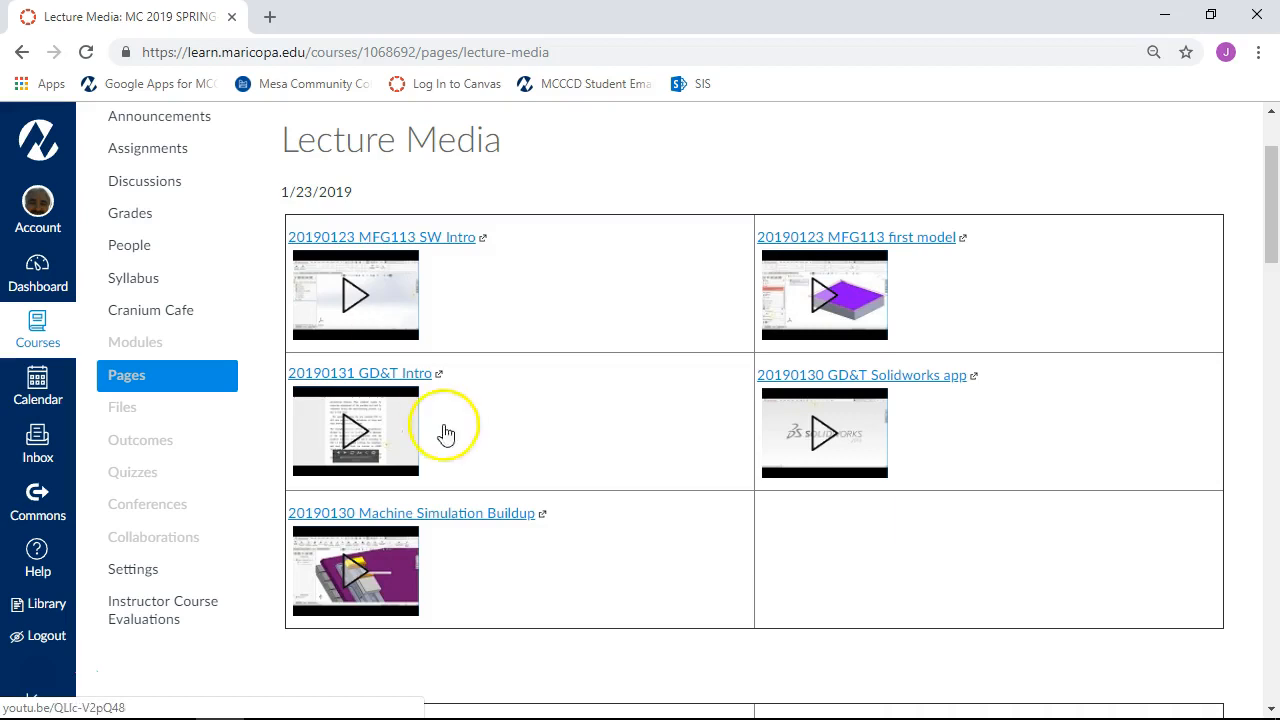
pyautogui.scroll(-2, 460, 470)
pyautogui.scroll(-1, 433, 449)
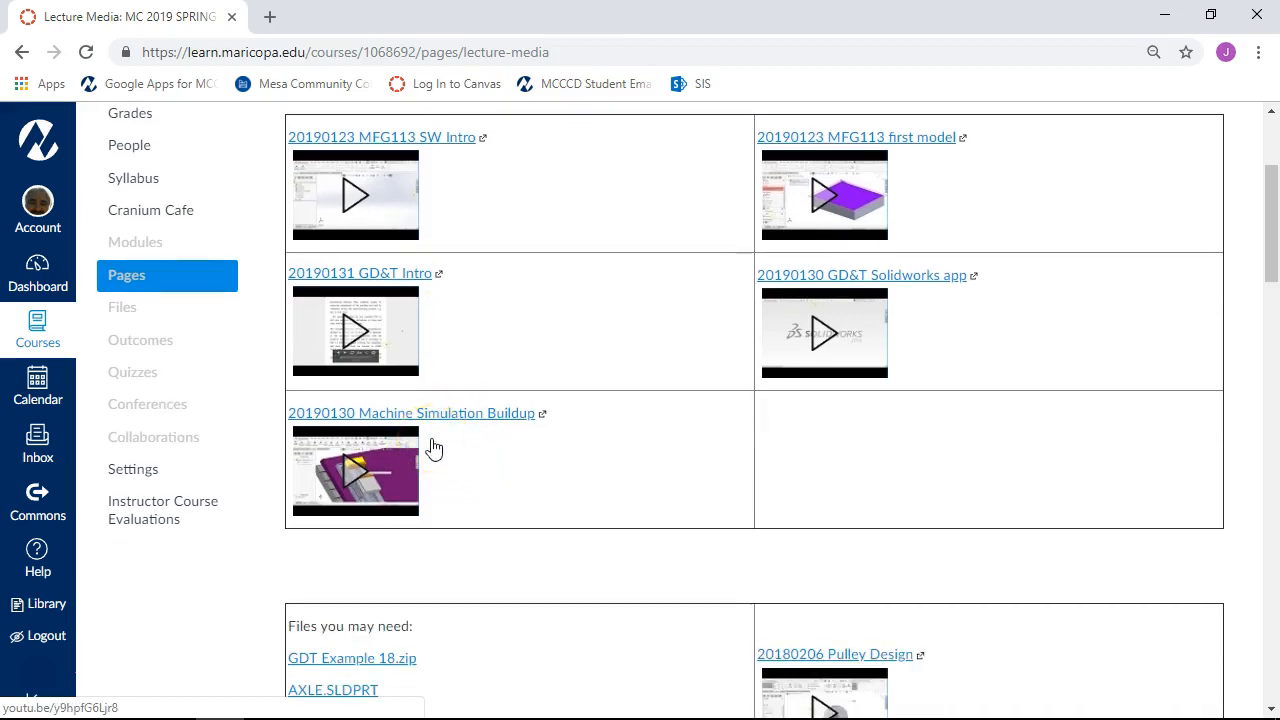
pyautogui.scroll(-1, 433, 449)
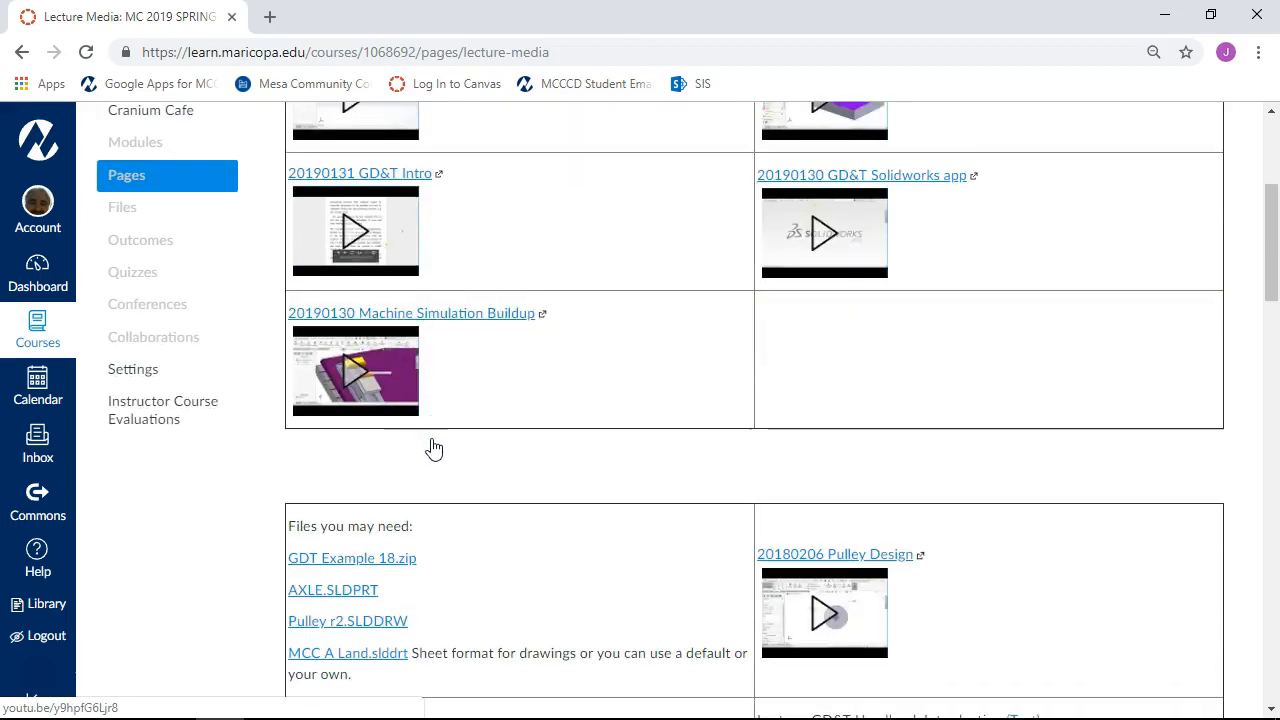
pyautogui.click(337, 389)
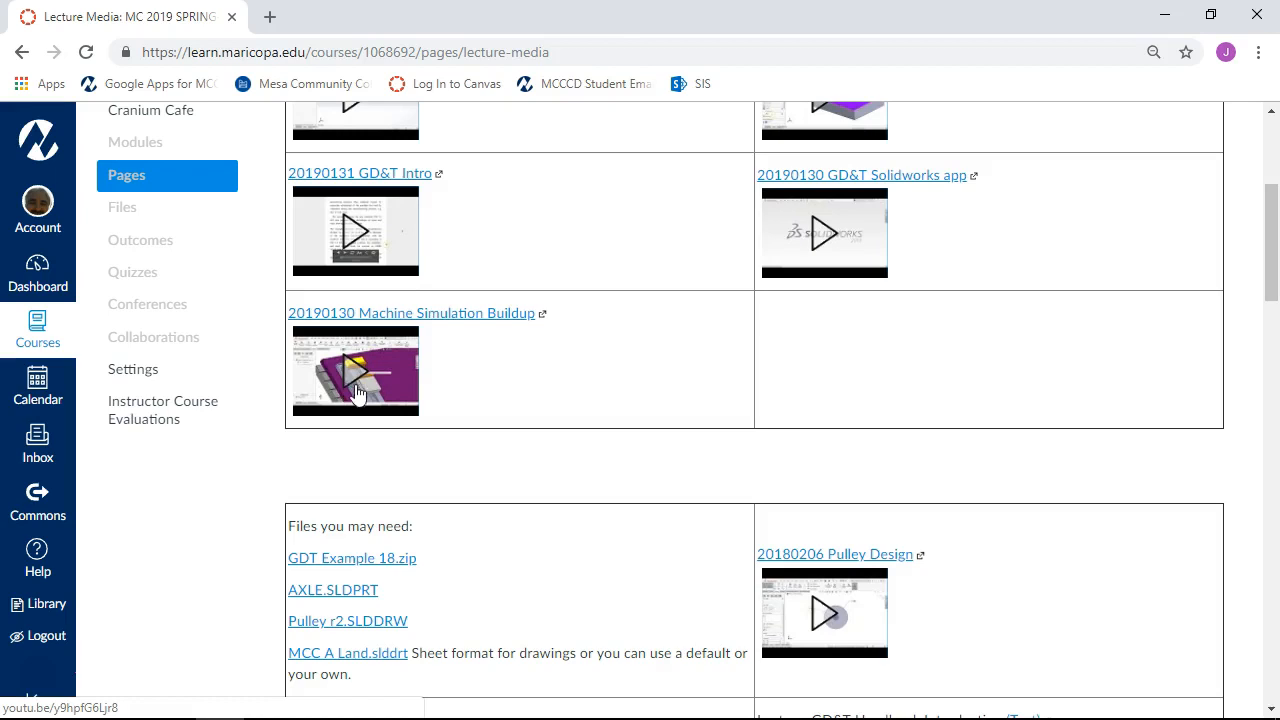
pyautogui.scroll(-1, 362, 395)
pyautogui.click(366, 312)
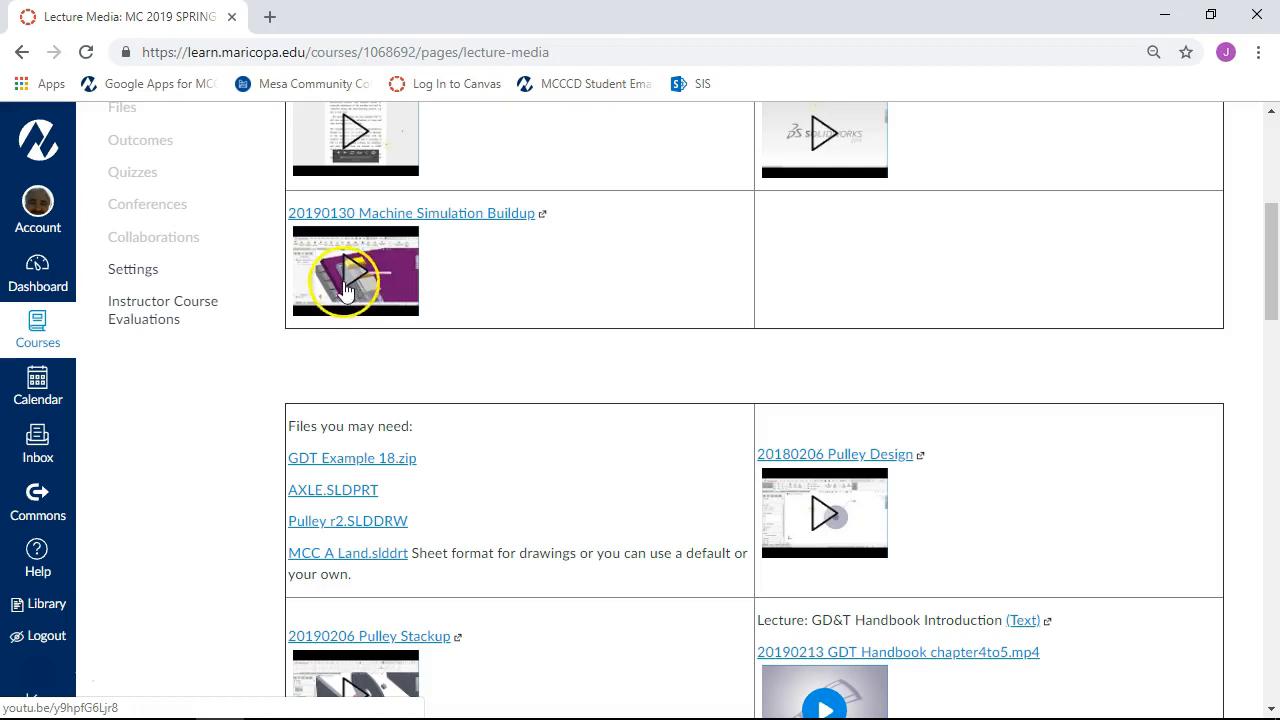
pyautogui.scroll(-15, 406, 352)
pyautogui.scroll(-5, 408, 360)
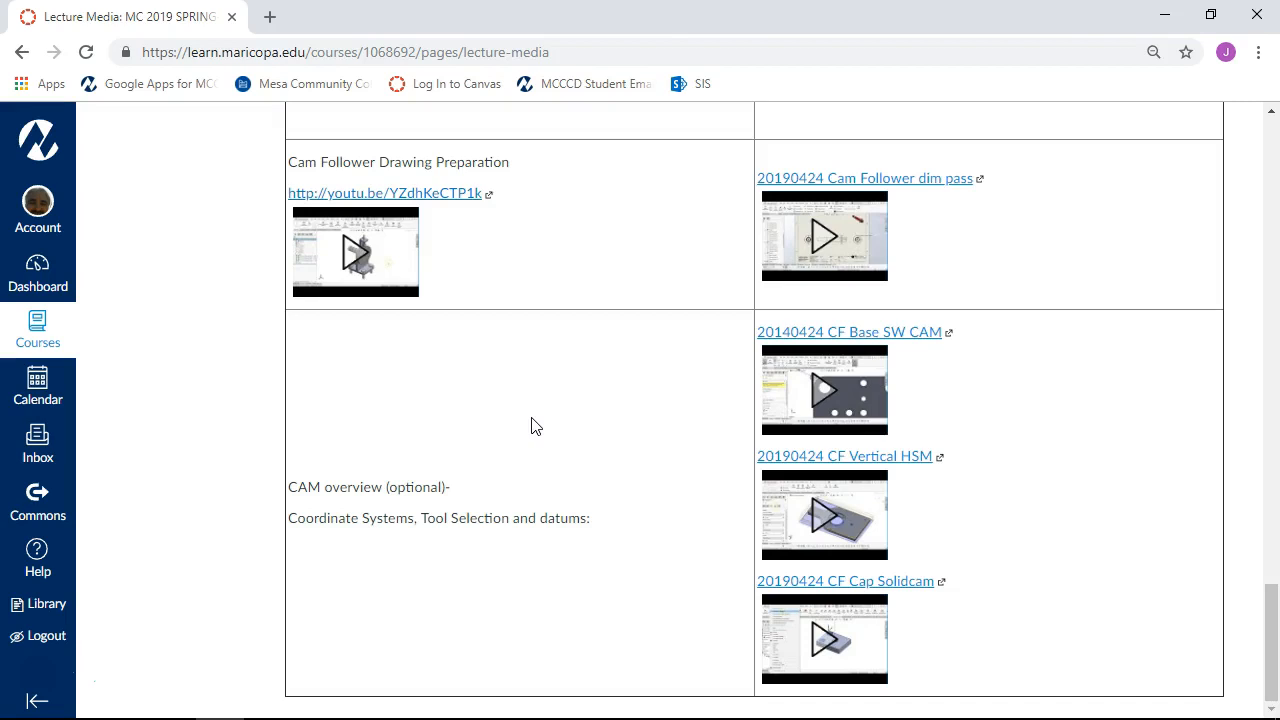
pyautogui.scroll(2, 508, 397)
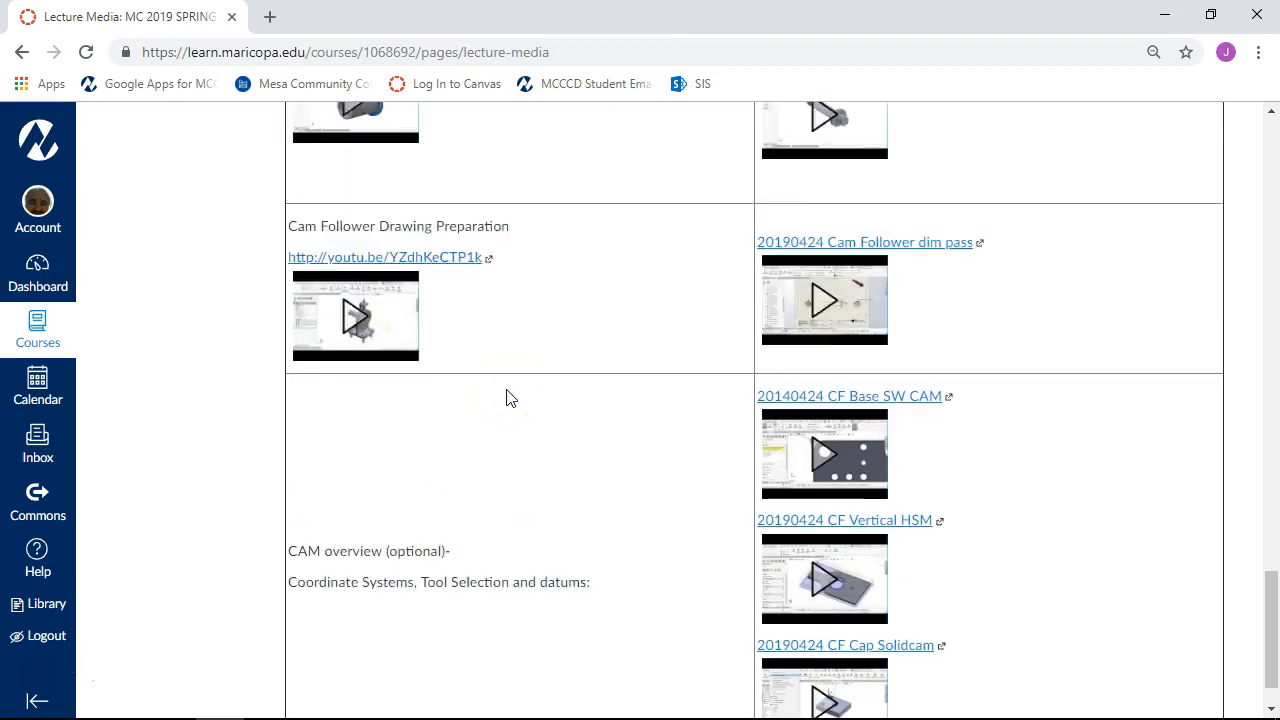
pyautogui.scroll(-2, 509, 397)
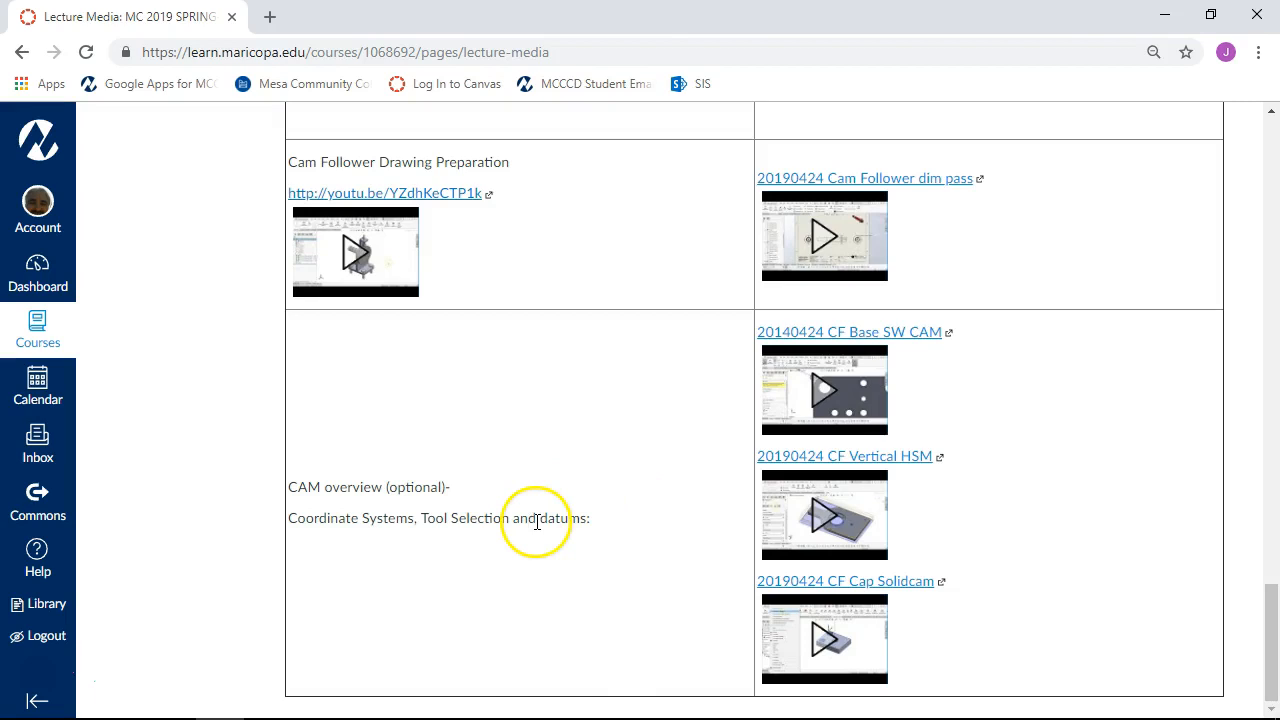
pyautogui.scroll(1, 557, 440)
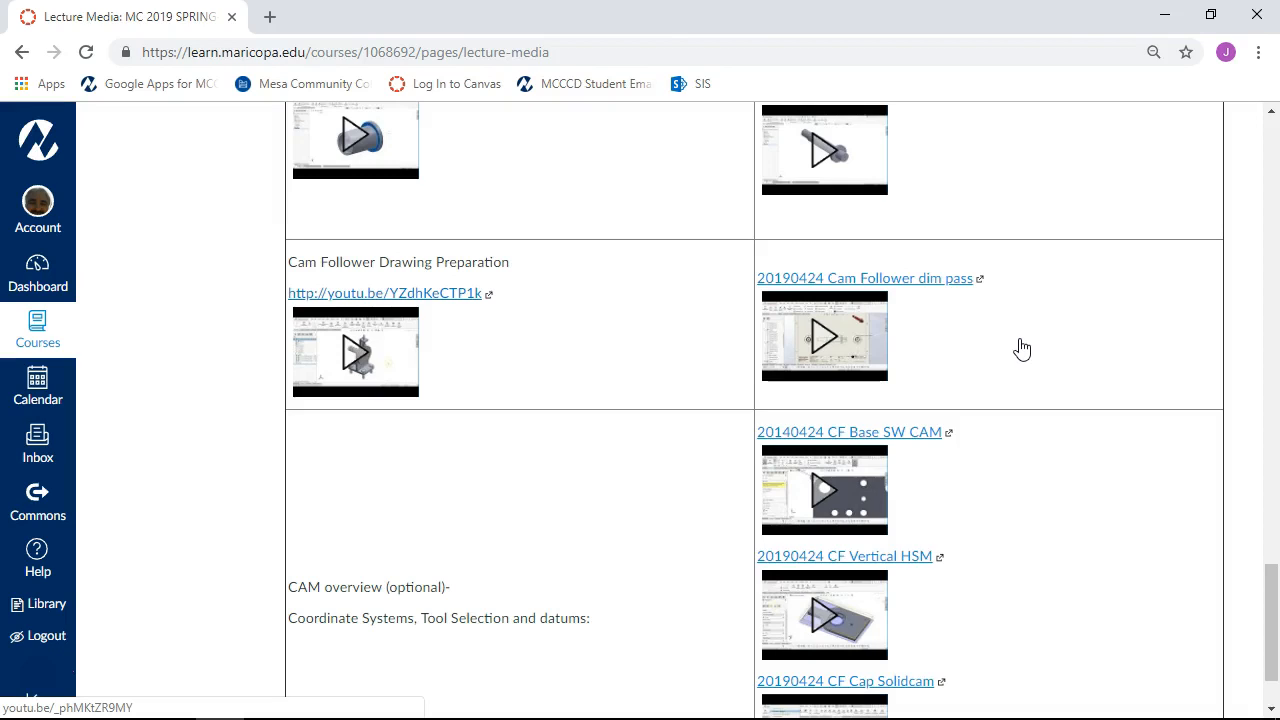
# Step: Switch to SOLIDWORKS and open the recent drawing Cam Follower.SLDDRW, opening any referenced documents which have changed
pyautogui.click(1160, 15)
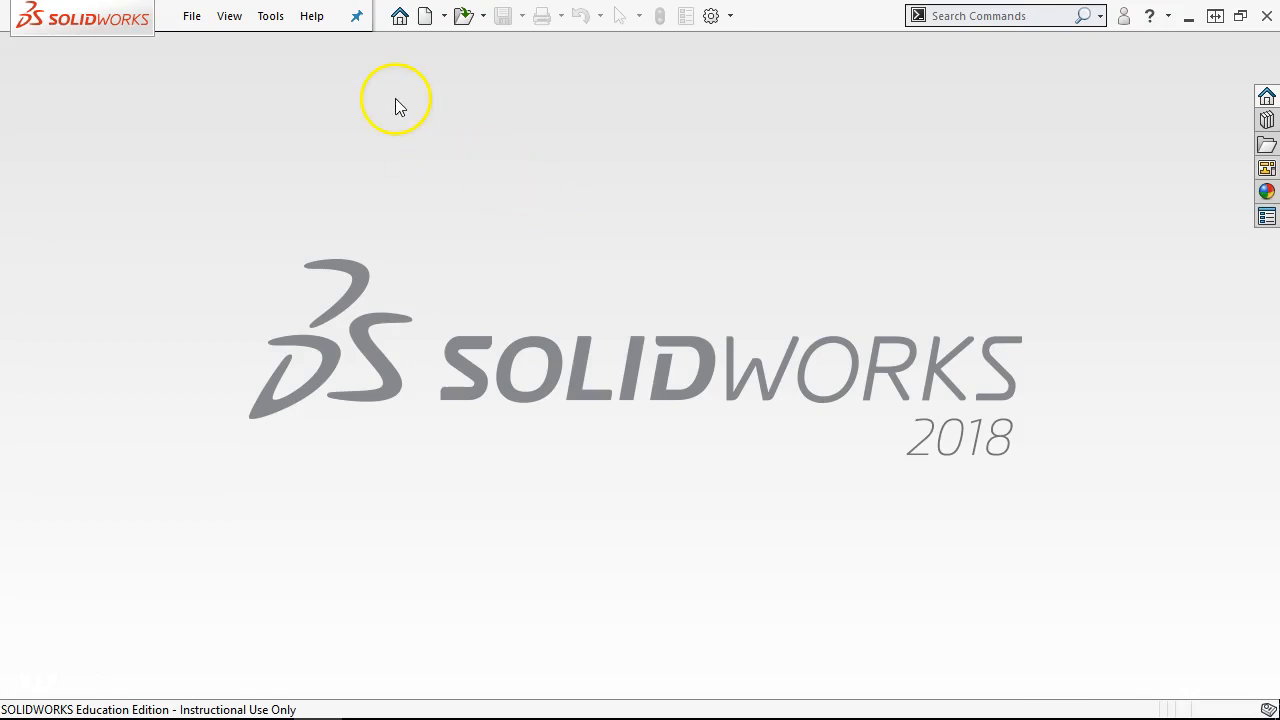
pyautogui.click(191, 20)
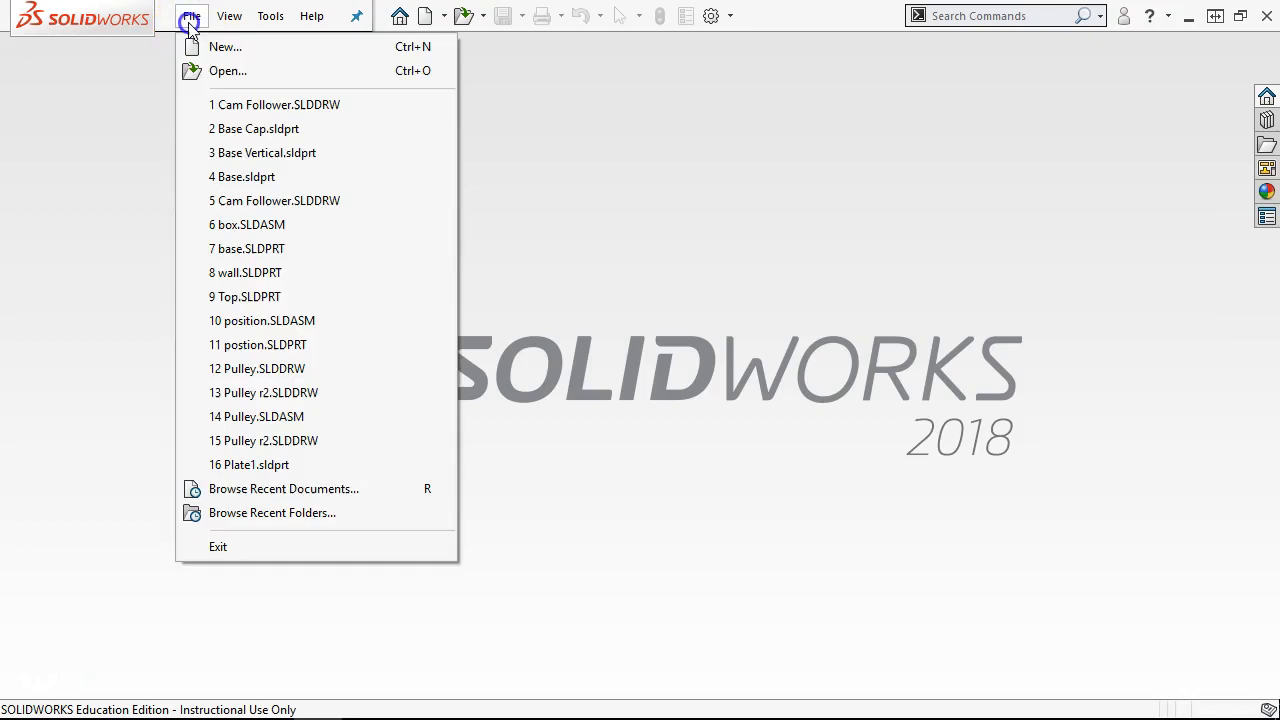
pyautogui.click(226, 106)
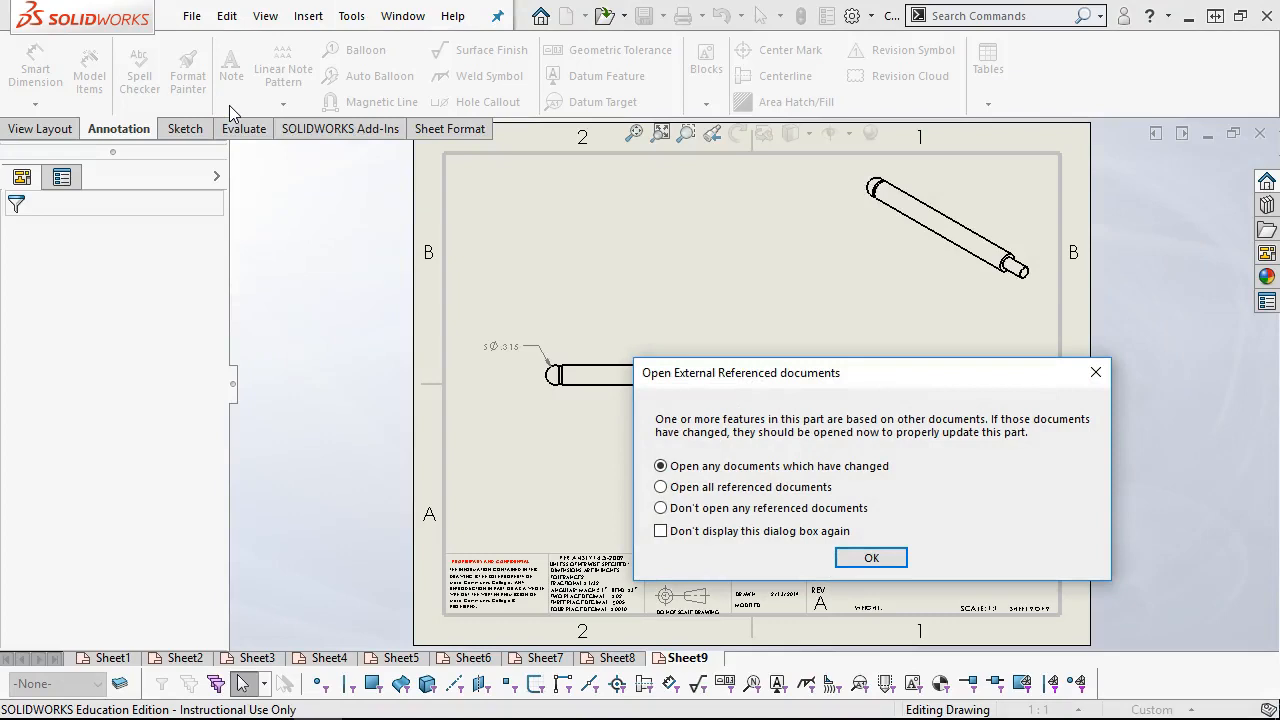
pyautogui.click(878, 555)
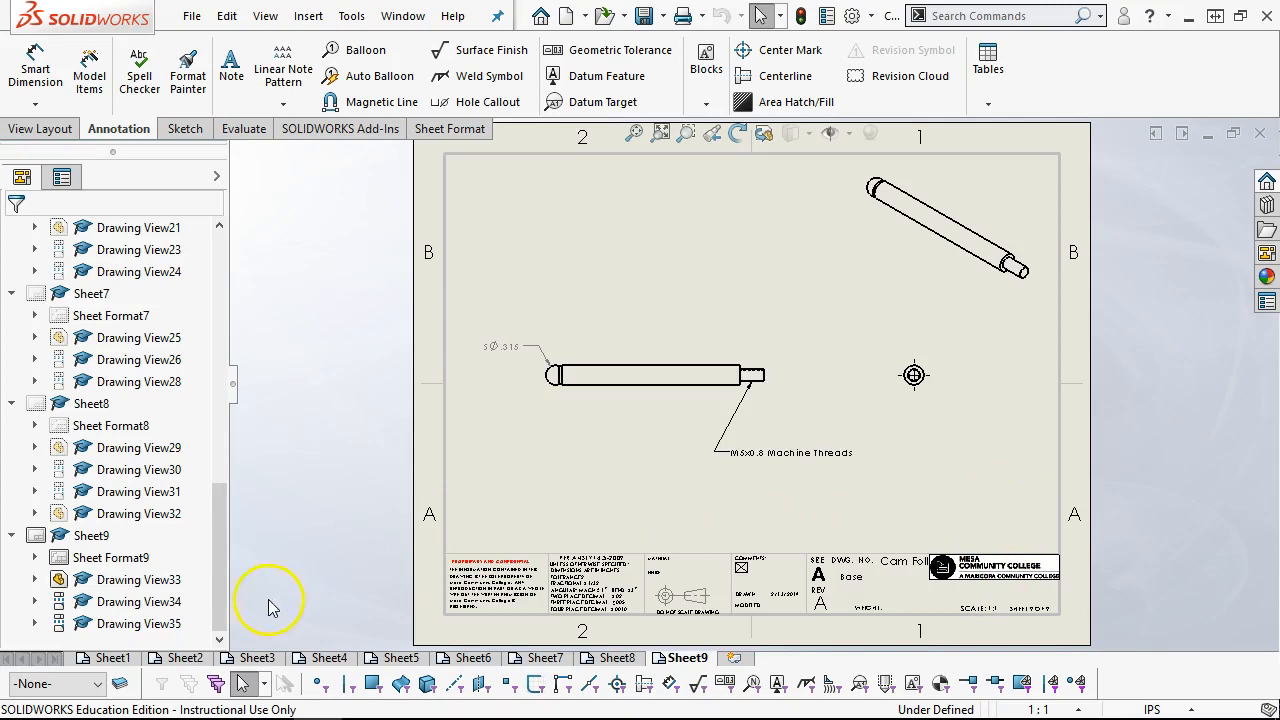
# Step: Review the part views on Sheet2 and Sheet8 of the Cam Follower drawing
pyautogui.click(184, 660)
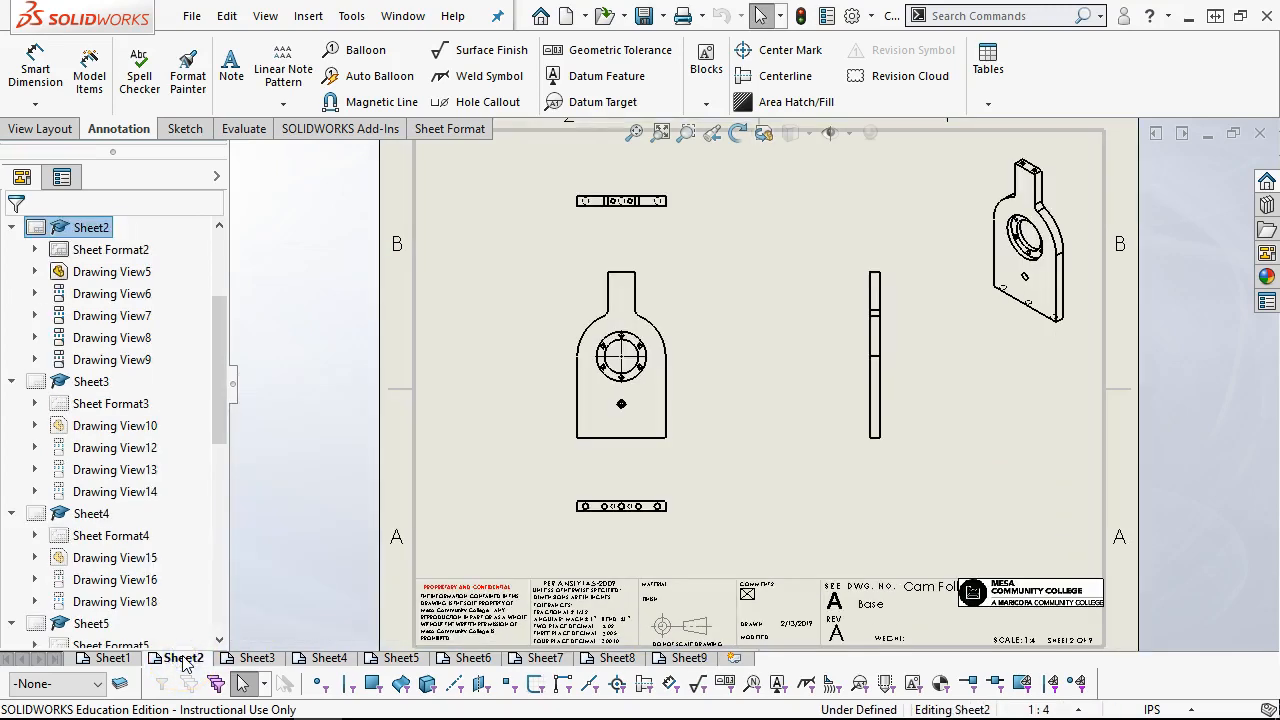
pyautogui.click(615, 660)
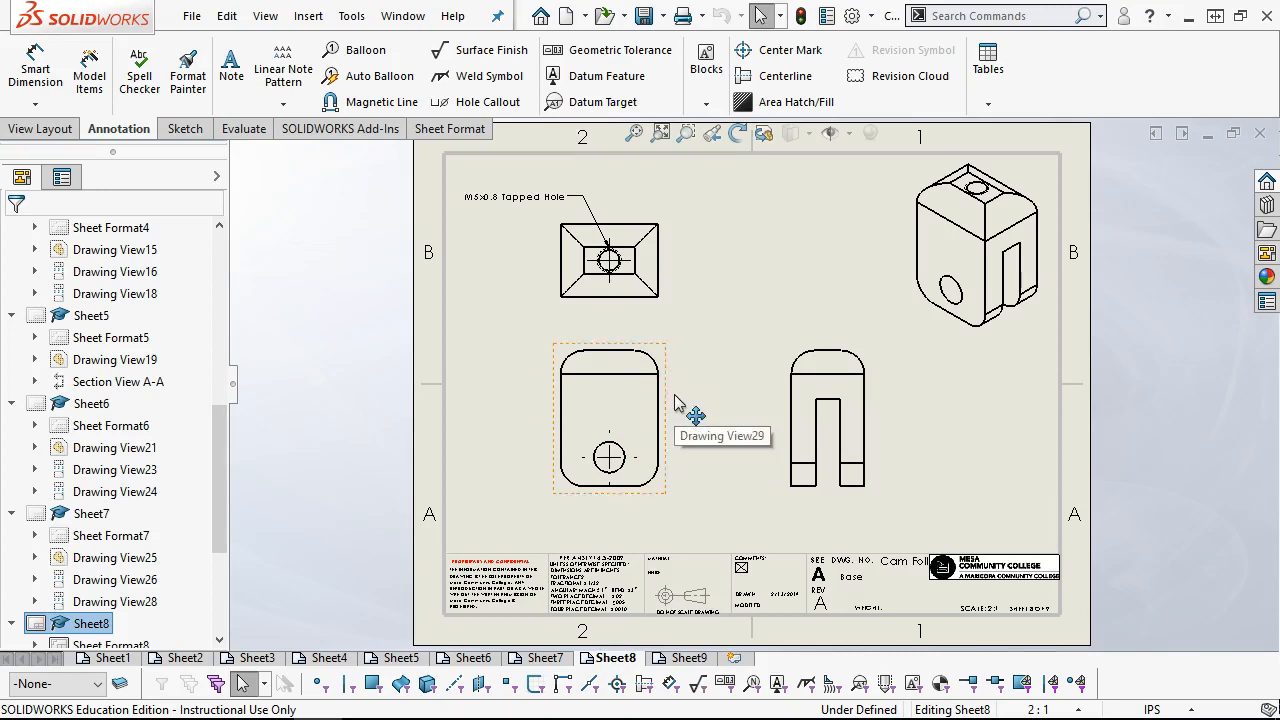
# Step: Open the Base part from its plan view with the hole callout on Sheet1
pyautogui.click(110, 658)
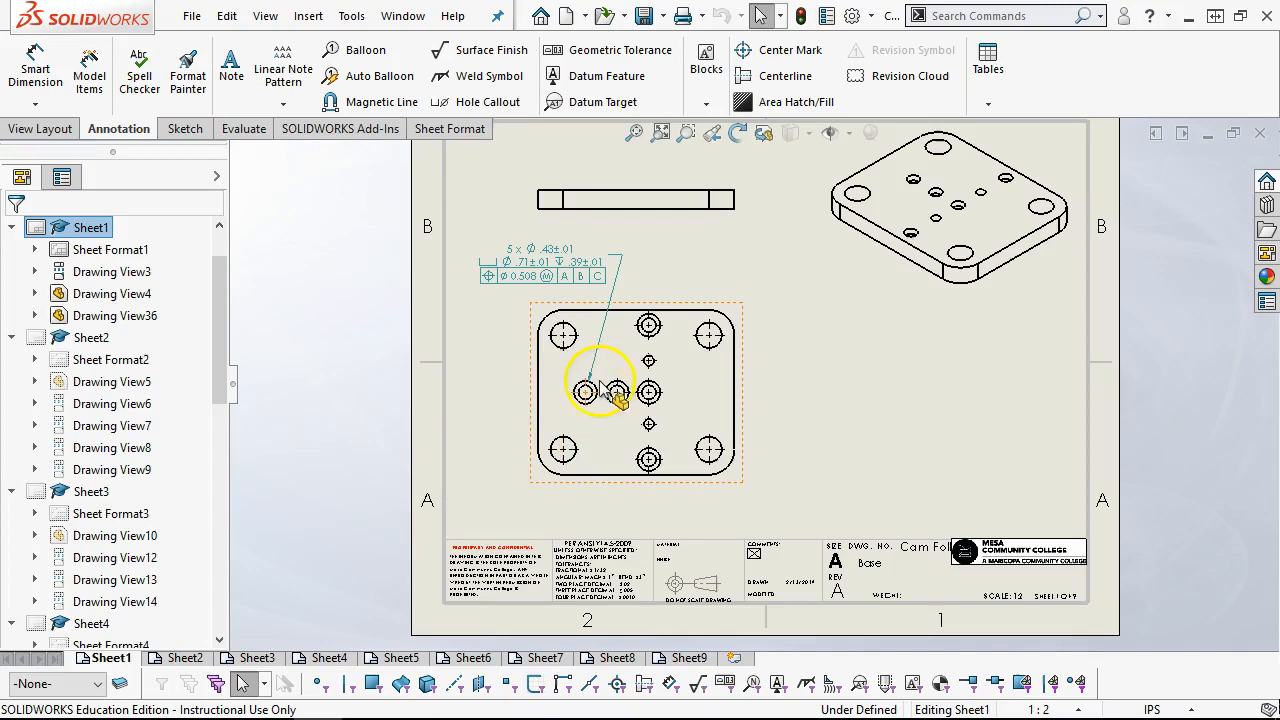
pyautogui.rightClick(543, 320)
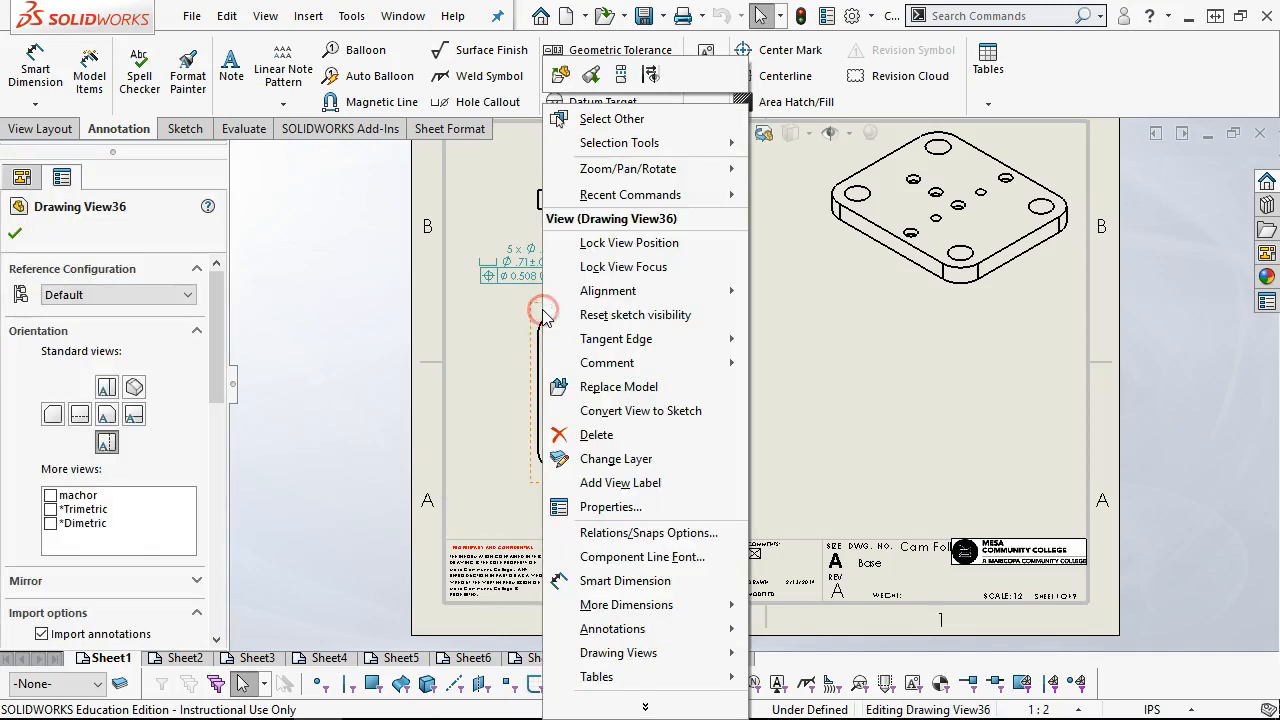
pyautogui.click(561, 75)
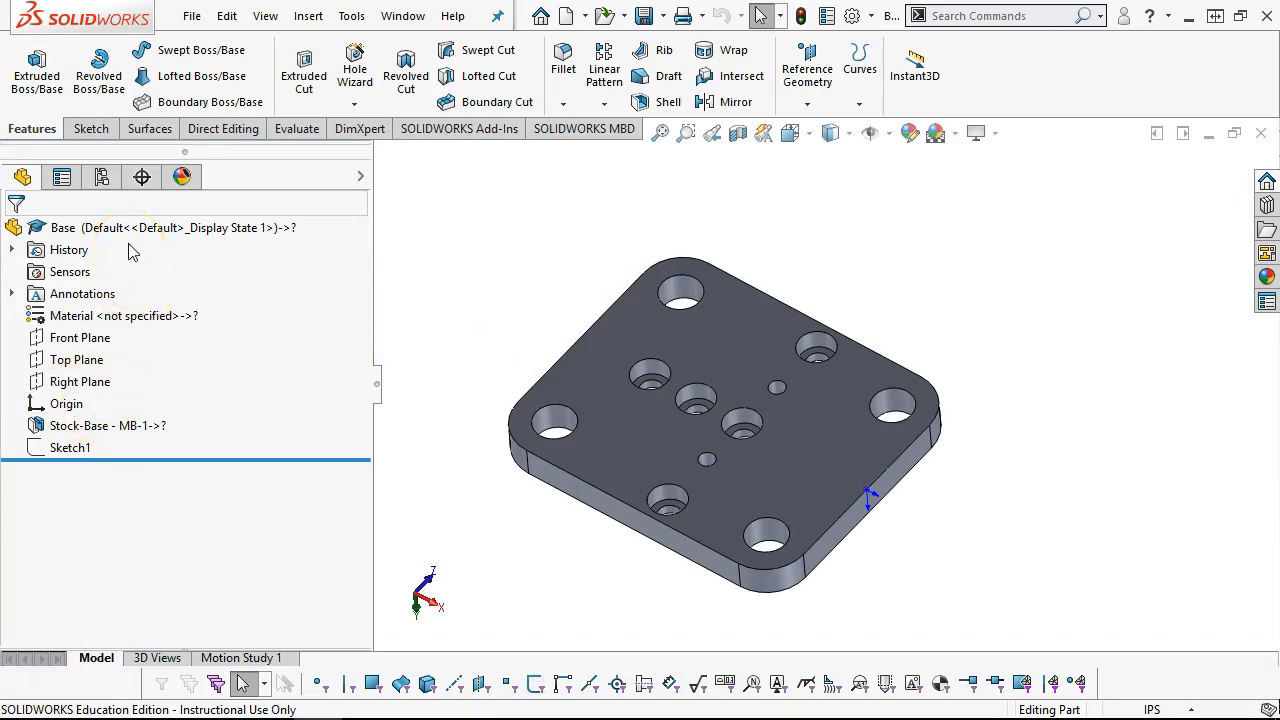
# Step: Check the Base part's DimXpert features and return to the feature tree
pyautogui.click(142, 177)
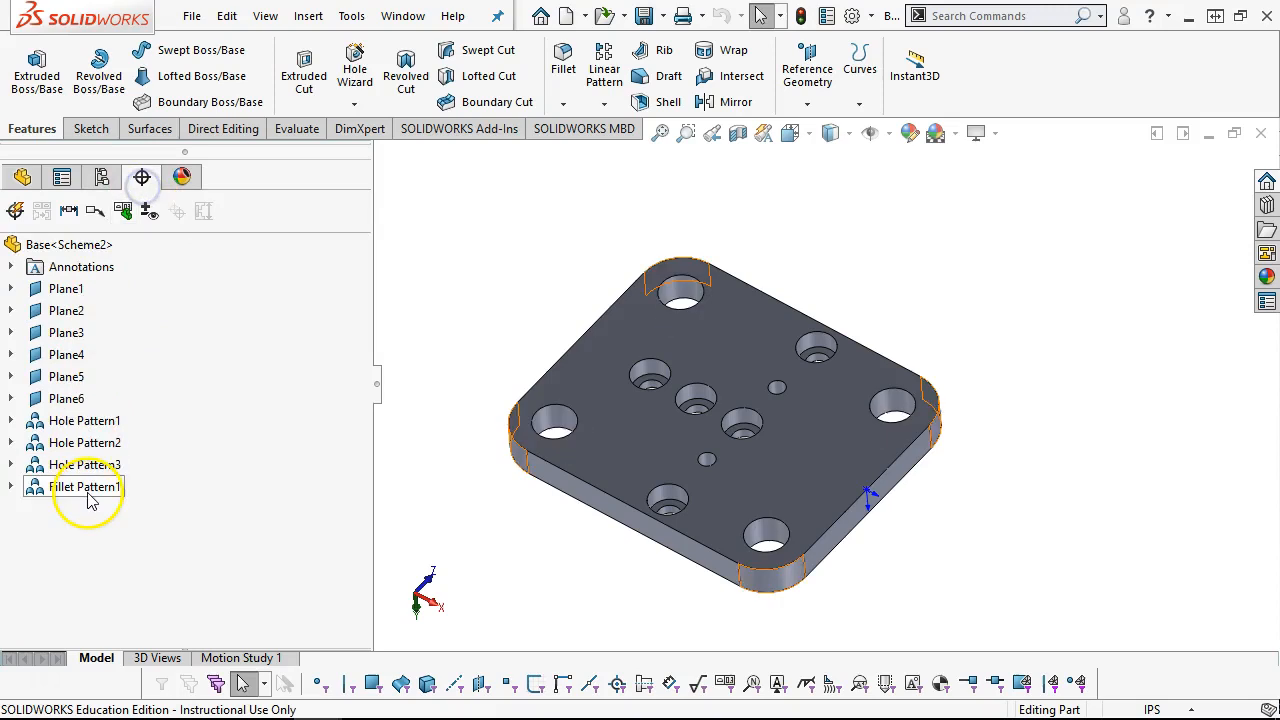
pyautogui.click(22, 178)
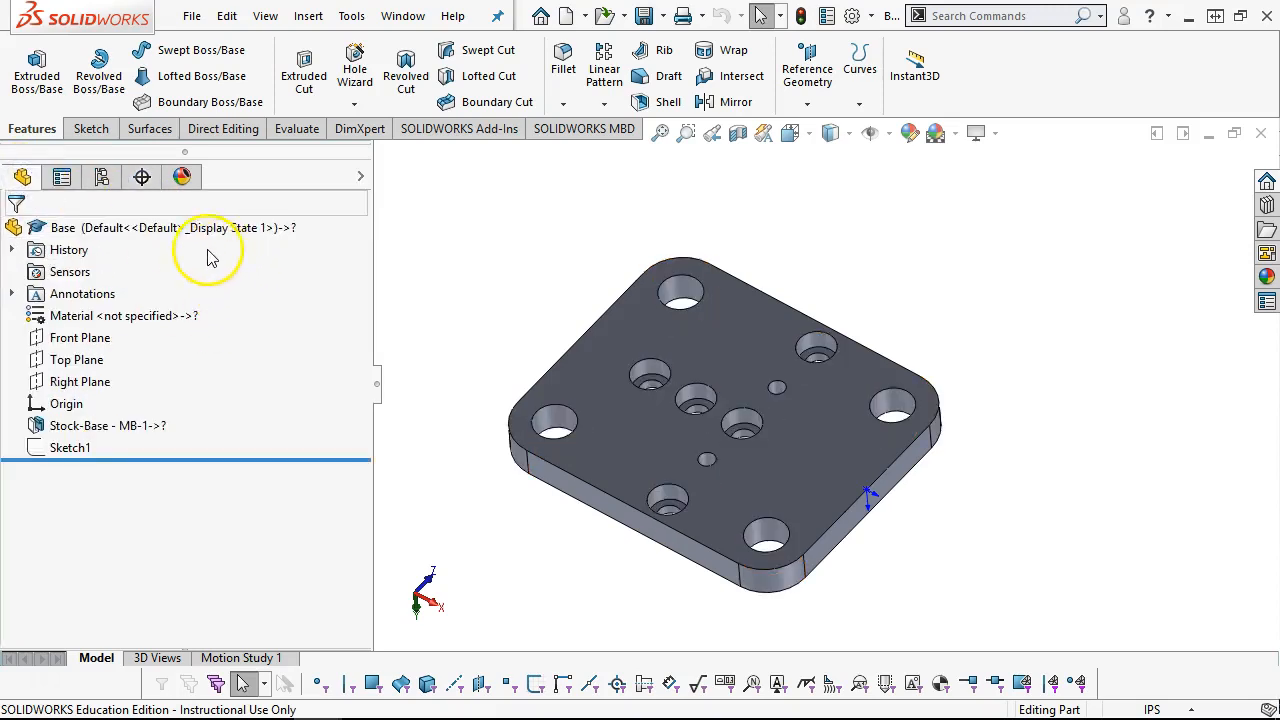
# Step: Toggle the Base part's annotation display, leaving feature dimensions hidden and DimXpert annotations shown
pyautogui.rightClick(73, 291)
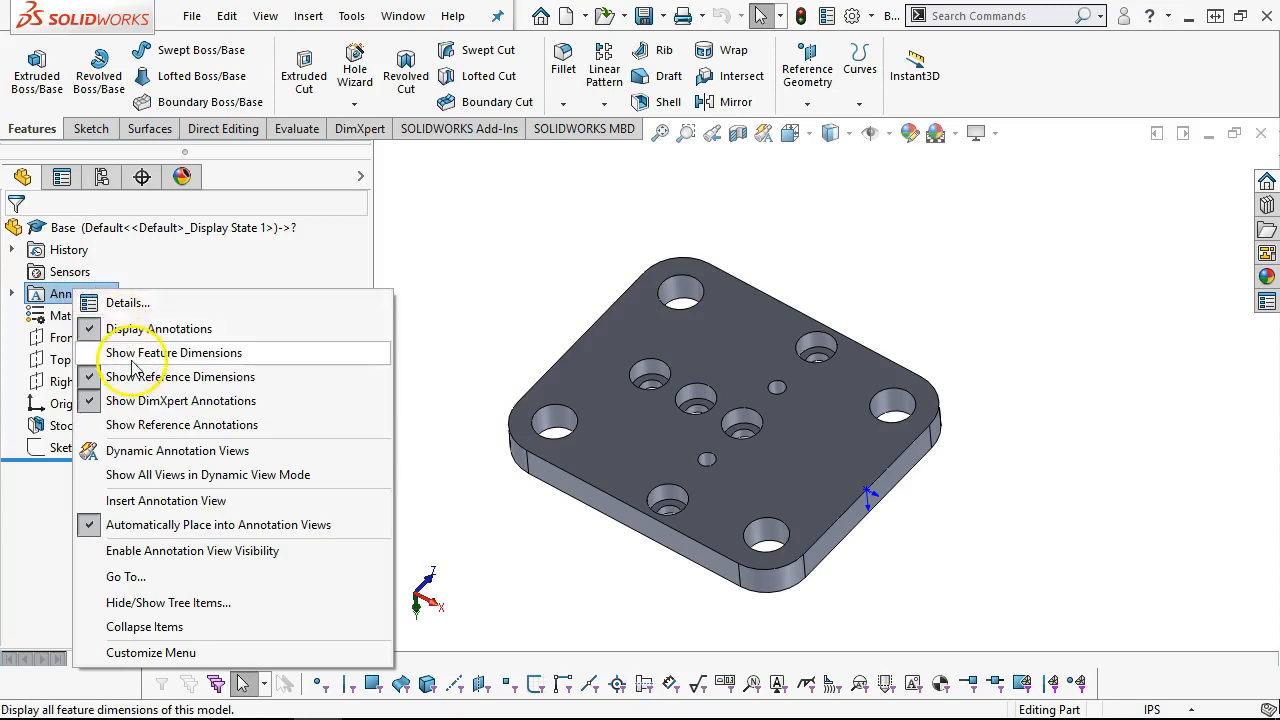
pyautogui.click(130, 353)
pyautogui.rightClick(78, 293)
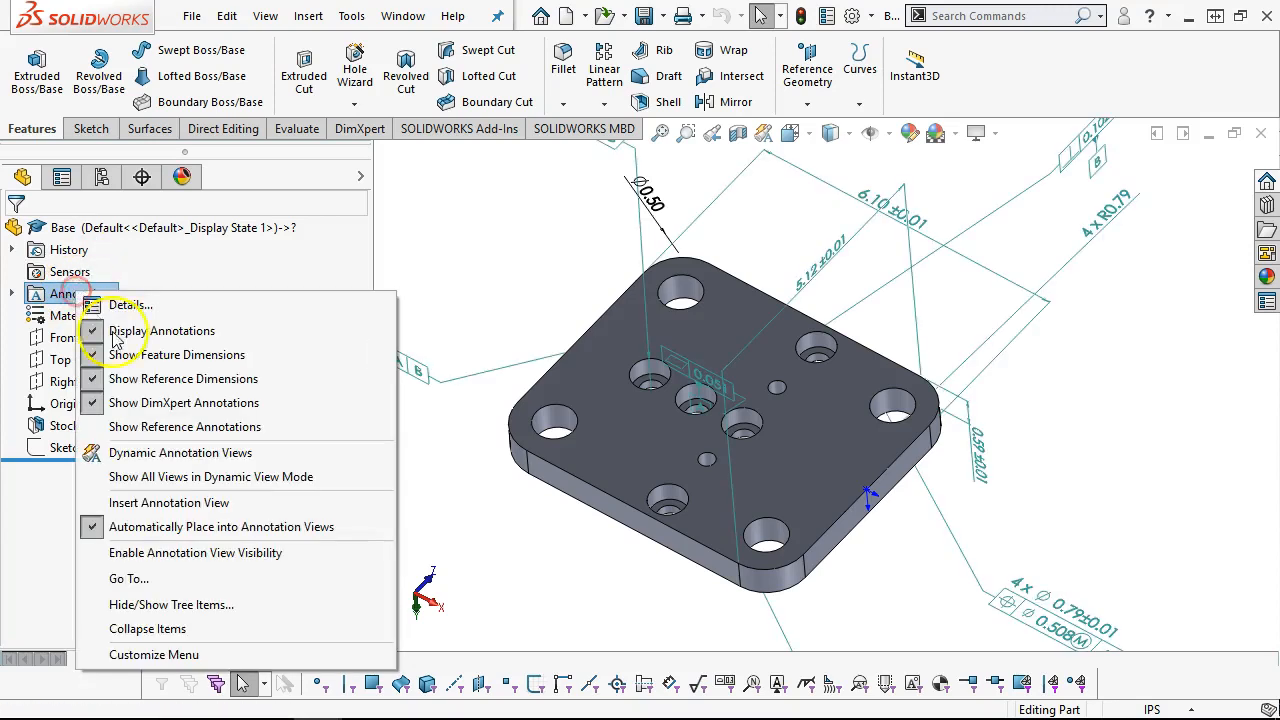
pyautogui.click(131, 353)
pyautogui.rightClick(74, 292)
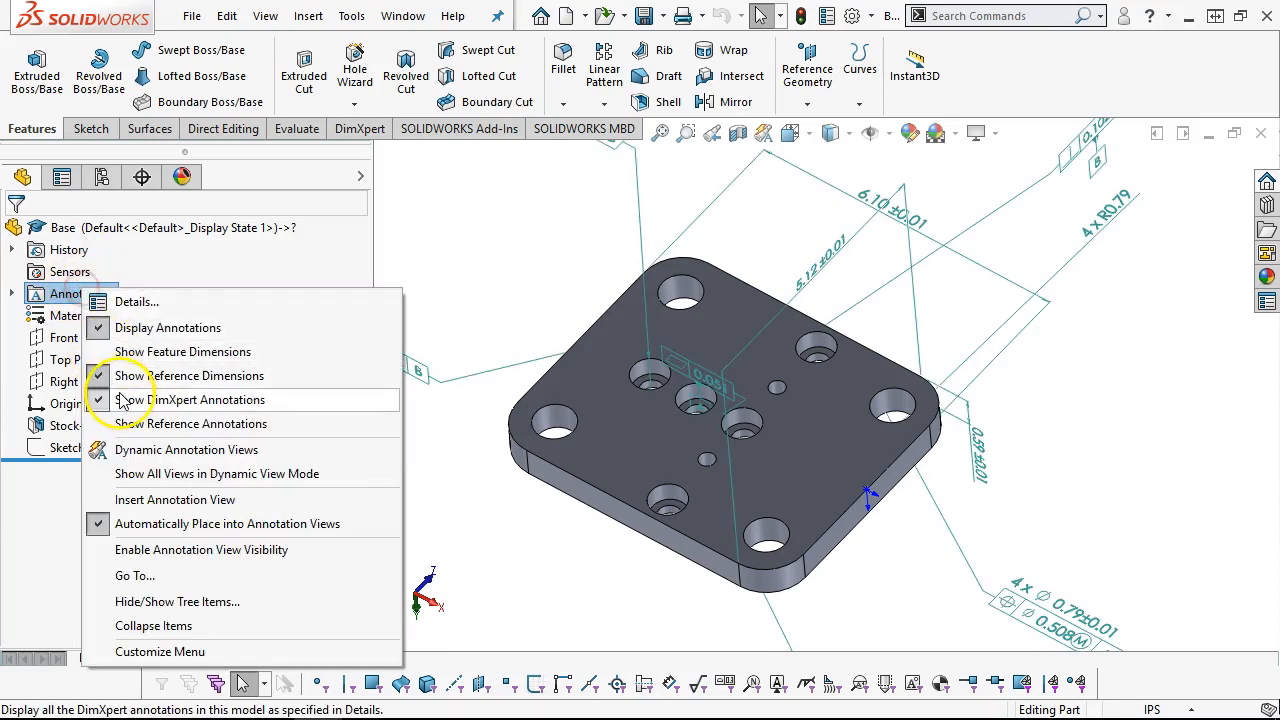
pyautogui.click(124, 400)
pyautogui.rightClick(72, 292)
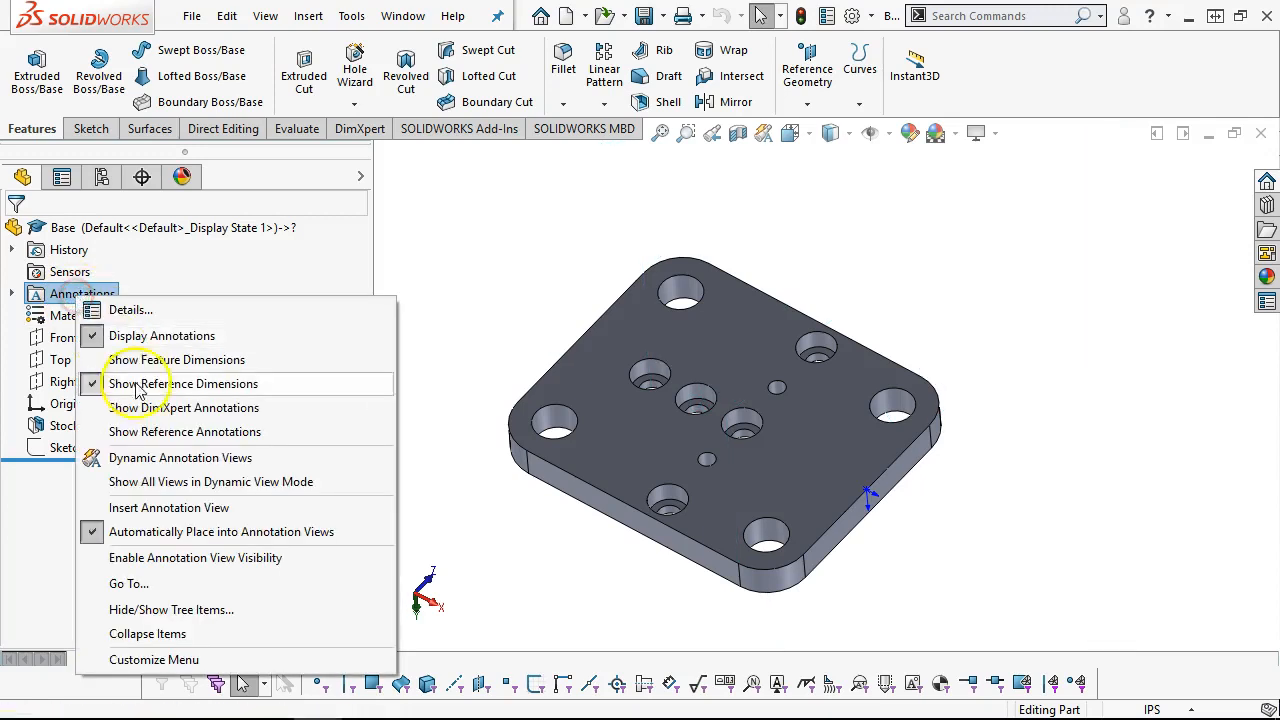
pyautogui.click(145, 404)
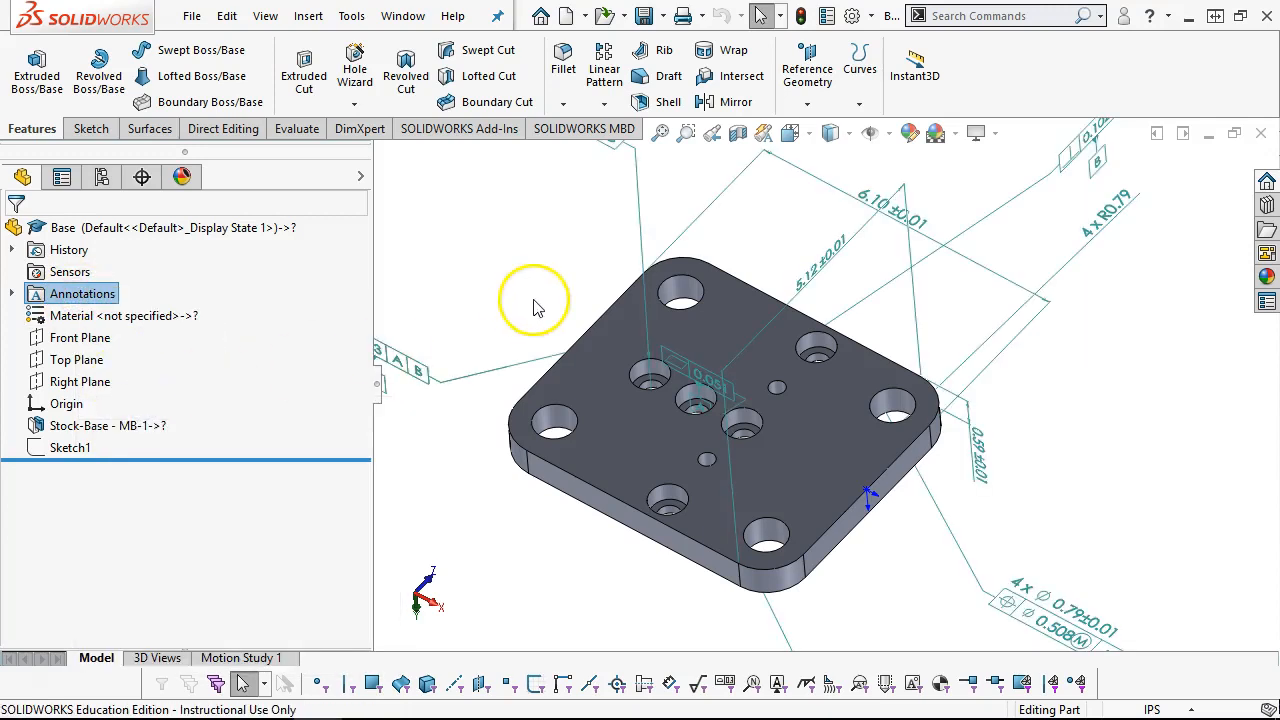
# Step: Fit the Base plate with its annotations in view and examine its DimXpert hole callouts, datums and geometric tolerances
pyautogui.press('f')
pyautogui.moveTo(548, 288); pyautogui.dragTo(545, 312, button='middle')
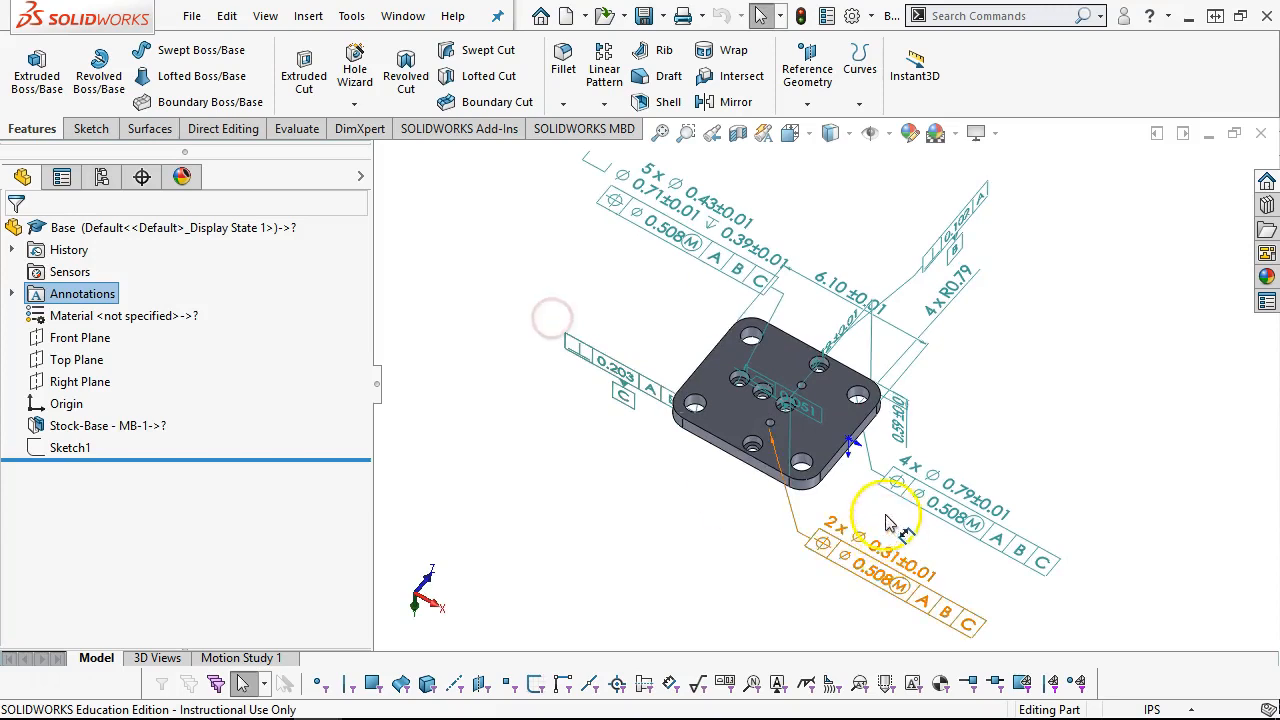
pyautogui.moveTo(920, 410); pyautogui.dragTo(908, 390, button='middle')
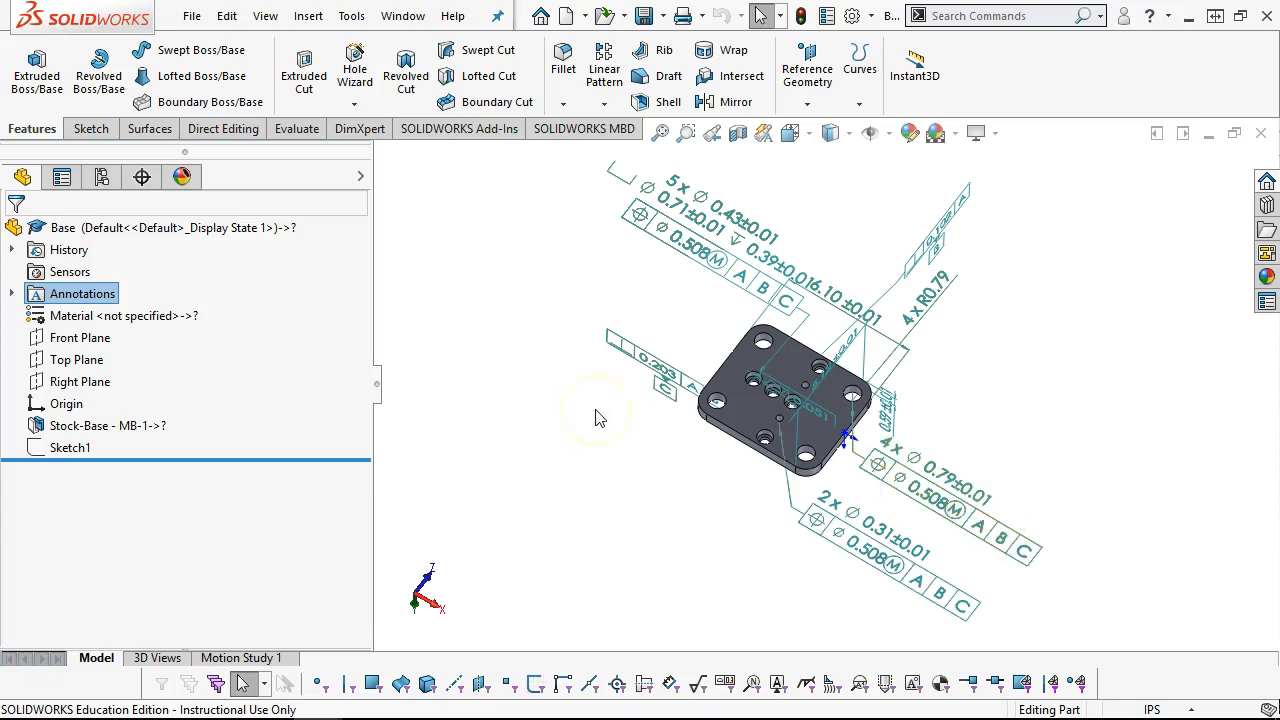
pyautogui.moveTo(766, 400)
pyautogui.mouseDown(button='middle')
pyautogui.moveTo(660, 302)
pyautogui.moveTo(657, 283)
pyautogui.mouseUp(button='middle')
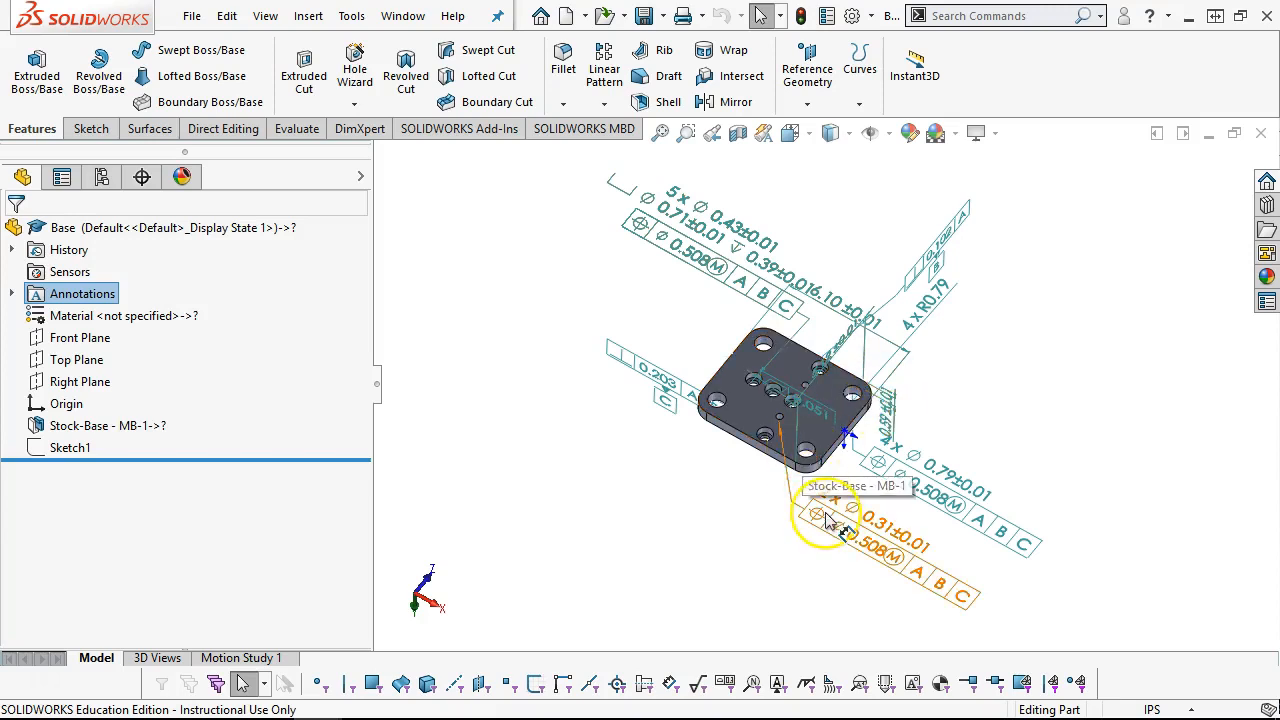
pyautogui.click(802, 376)
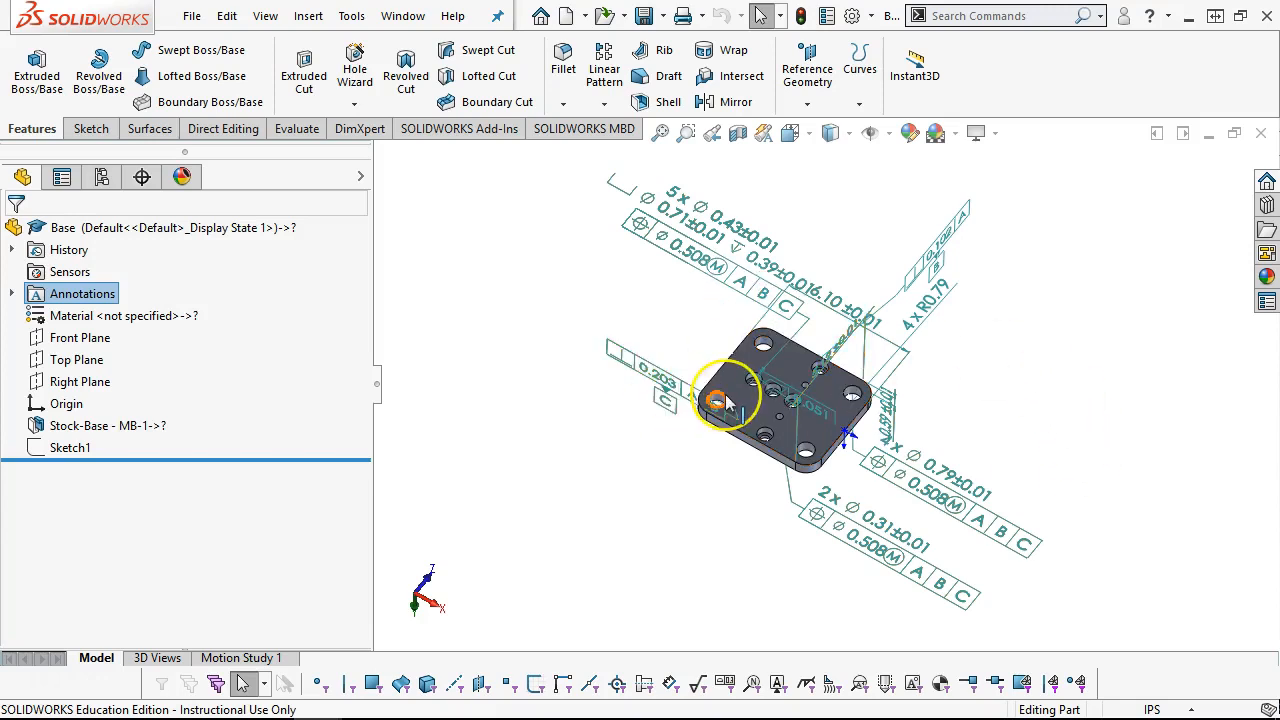
pyautogui.moveTo(700, 371)
pyautogui.mouseDown(button='middle')
pyautogui.moveTo(909, 423)
pyautogui.moveTo(933, 378)
pyautogui.moveTo(829, 371)
pyautogui.moveTo(929, 366)
pyautogui.moveTo(921, 385)
pyautogui.mouseUp(button='middle')
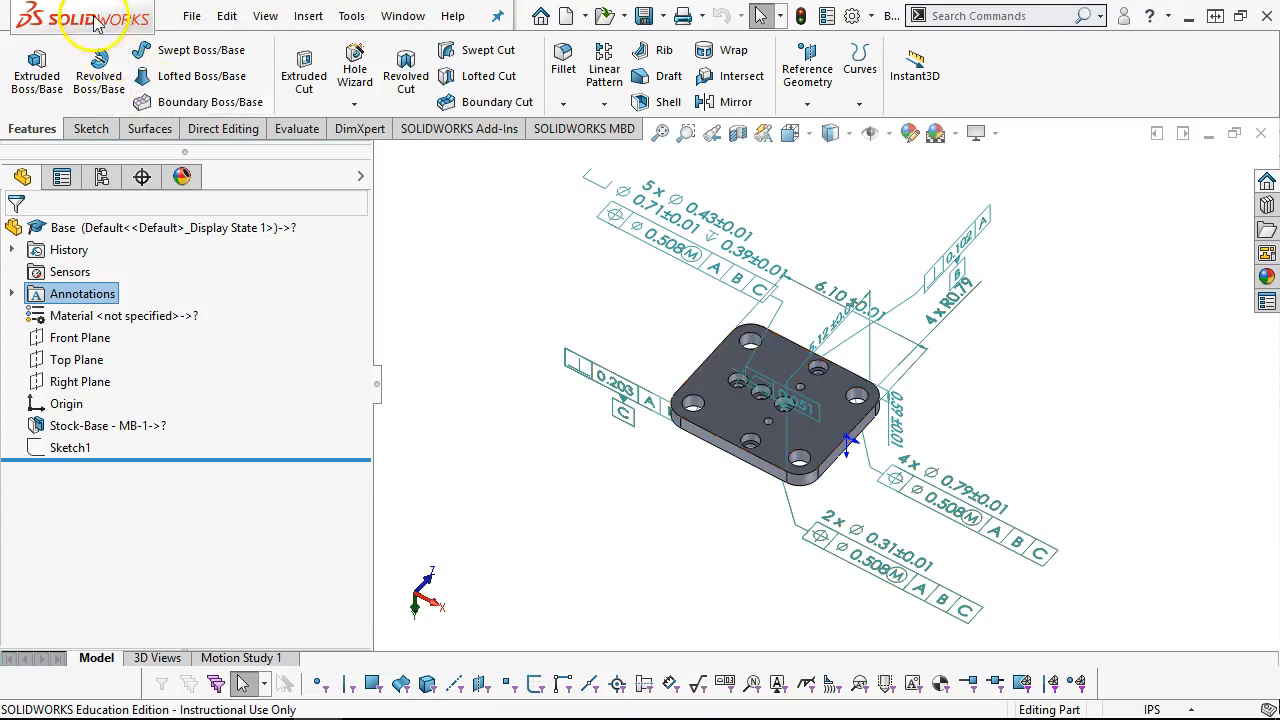
# Step: View the Base part's file summary information and close it without changes
pyautogui.click(190, 15)
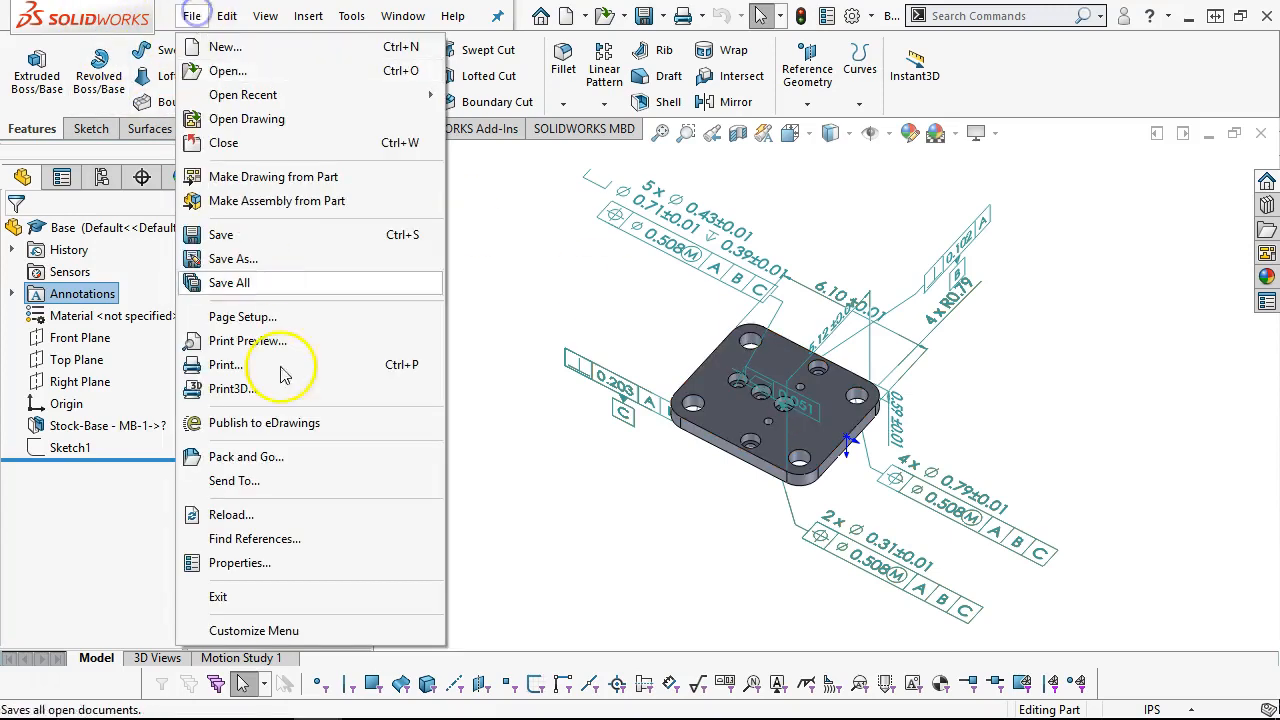
pyautogui.click(255, 560)
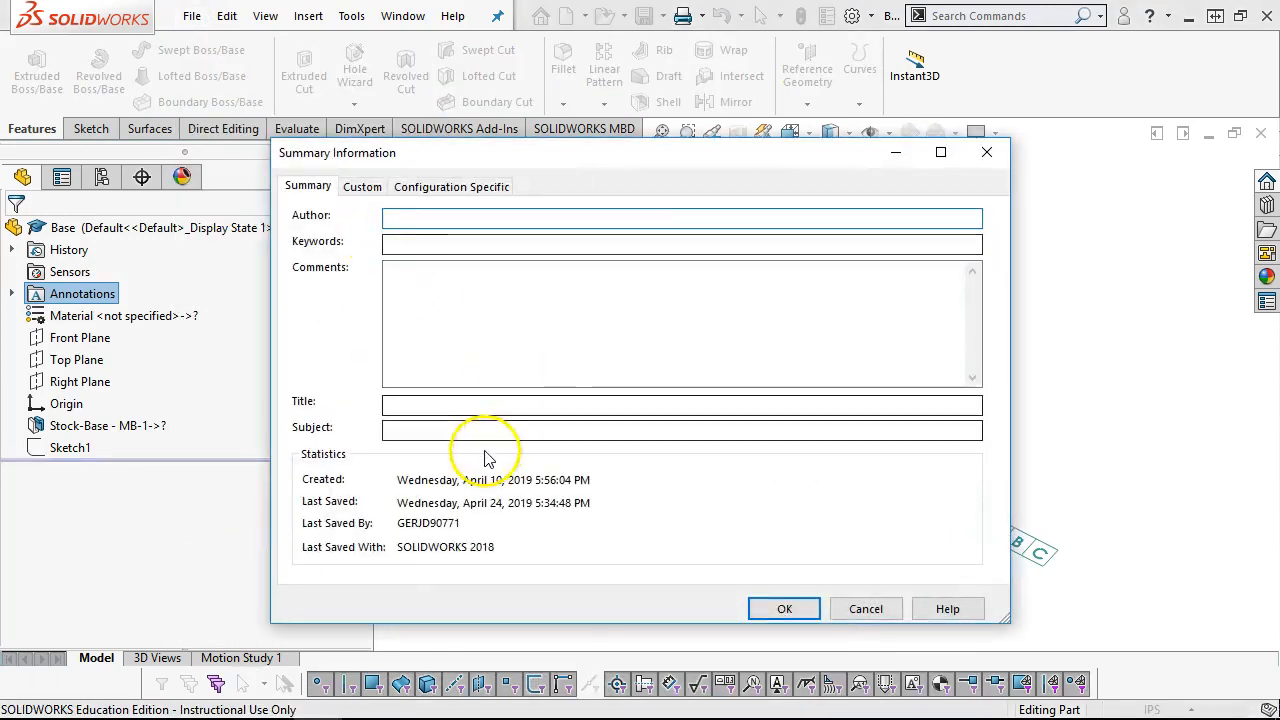
pyautogui.click(850, 607)
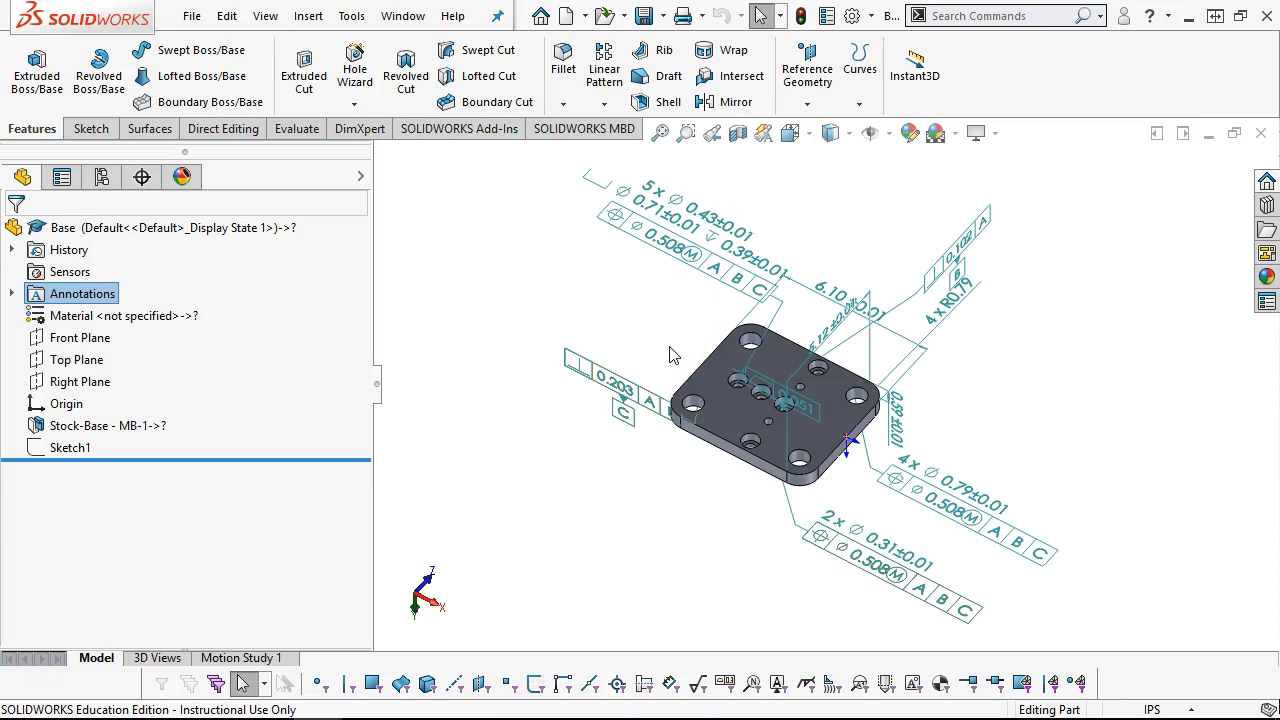
pyautogui.click(797, 462)
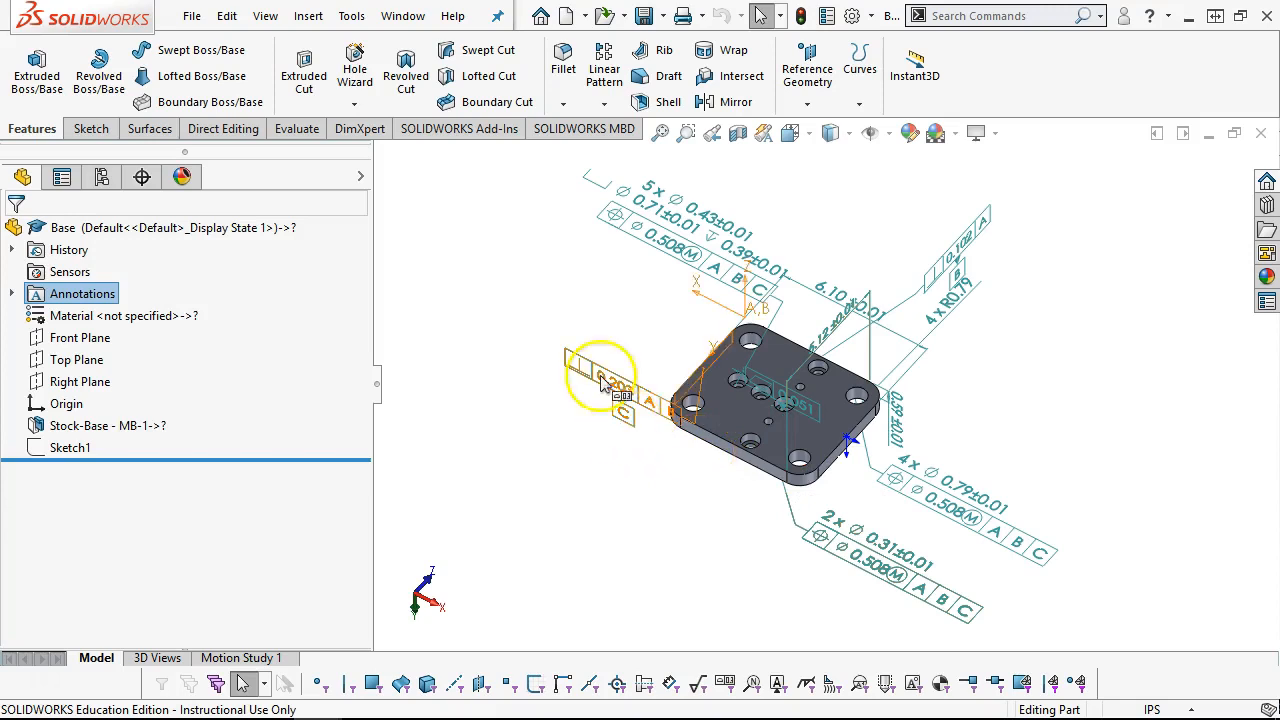
# Step: Switch to the Cam Follower drawing and insert model items from the entire model into all views, with all annotation types selected
pyautogui.click(403, 16)
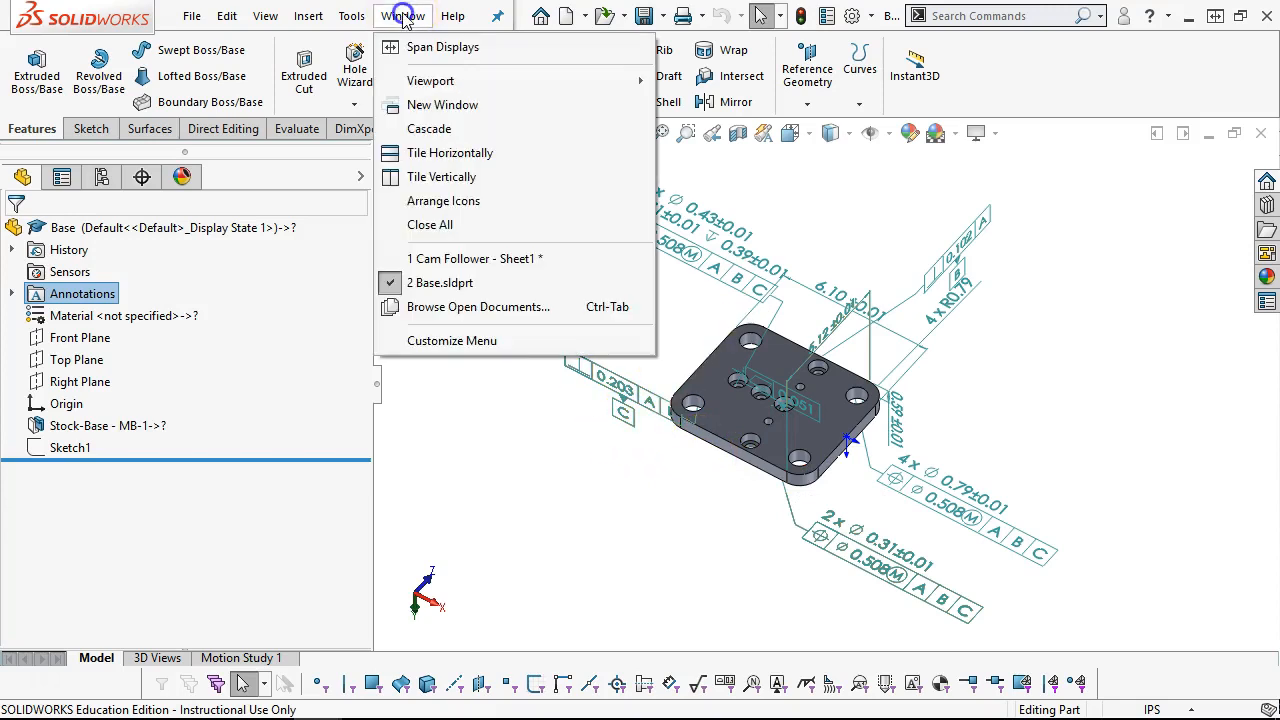
pyautogui.click(480, 259)
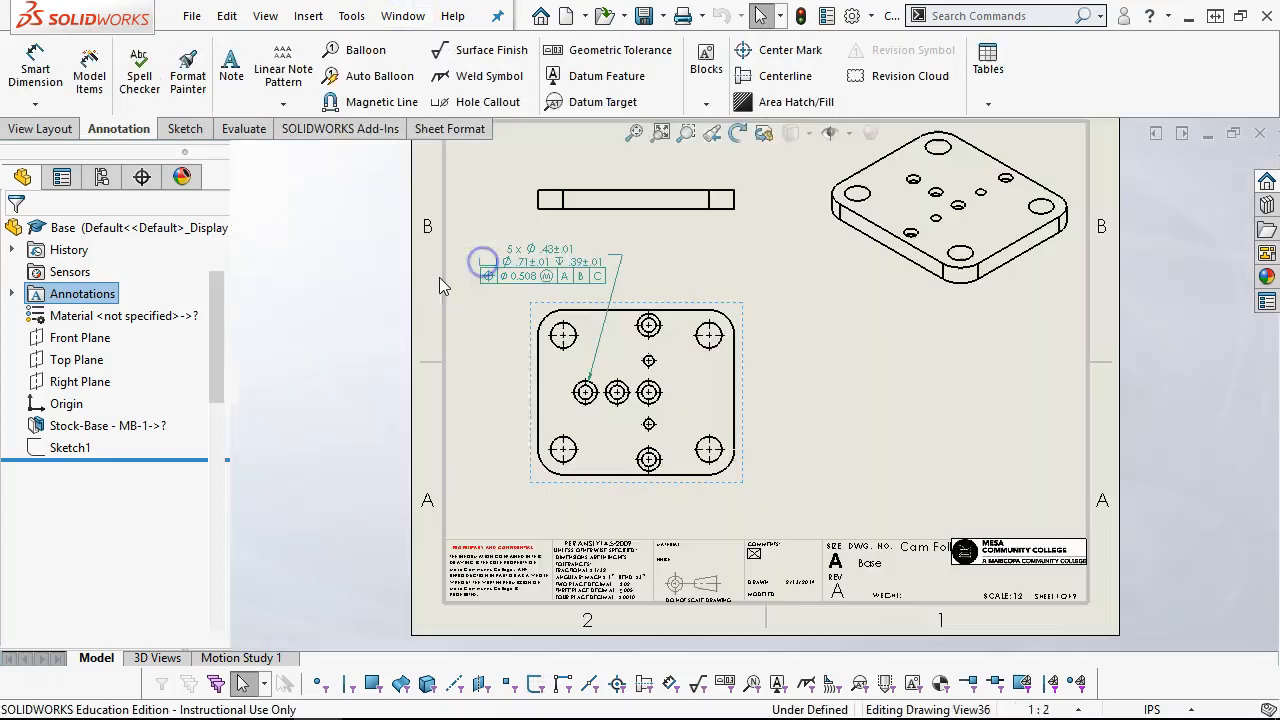
pyautogui.click(505, 325)
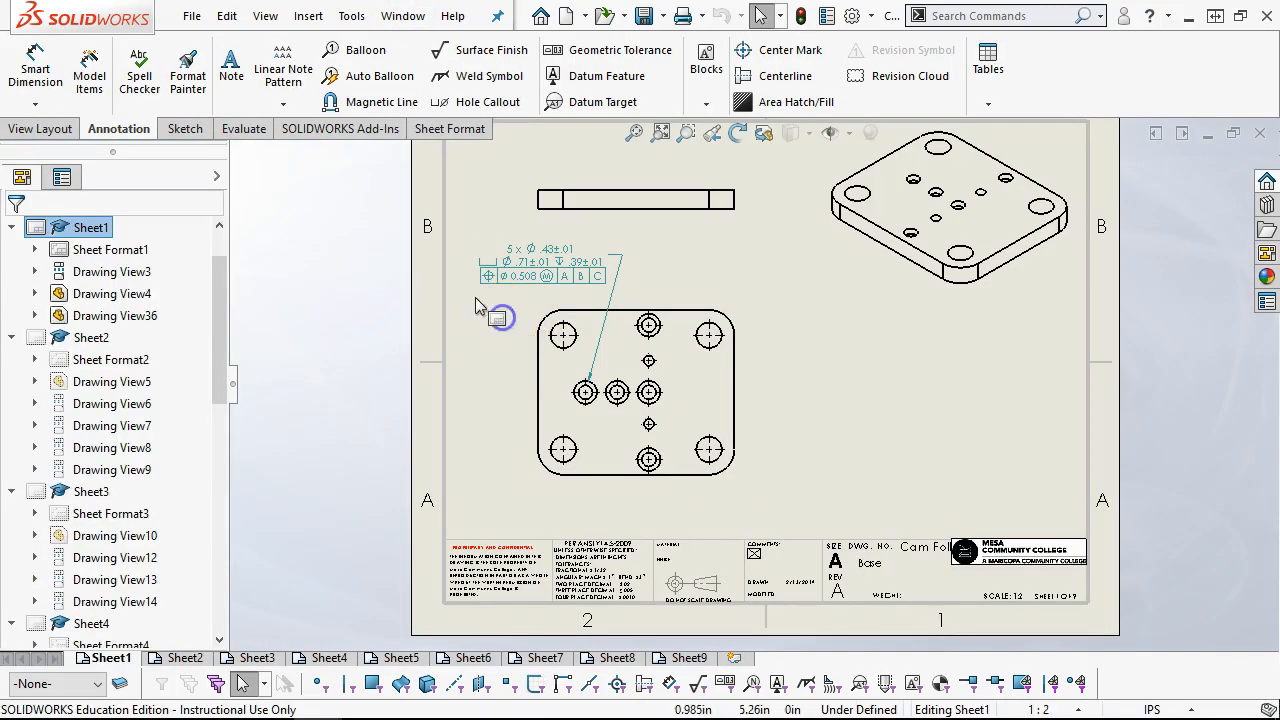
pyautogui.click(89, 75)
pyautogui.scroll(-2, 200, 350)
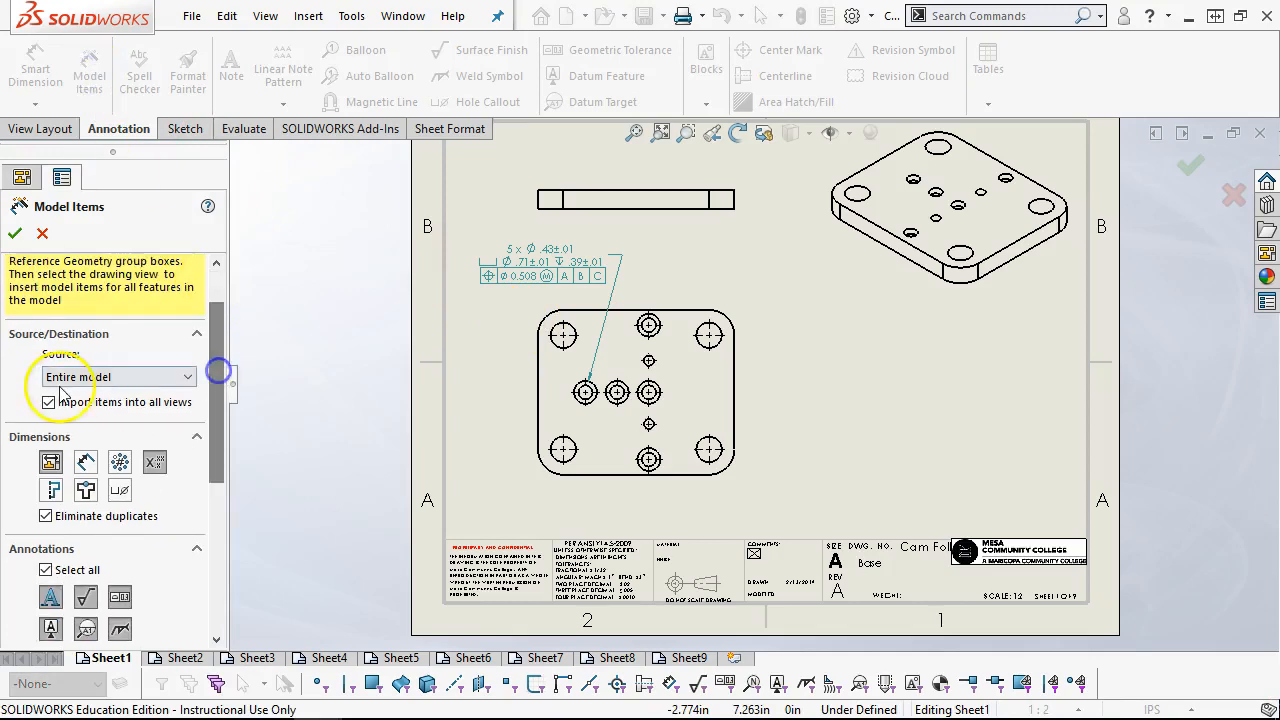
pyautogui.moveTo(218, 383); pyautogui.dragTo(214, 451)
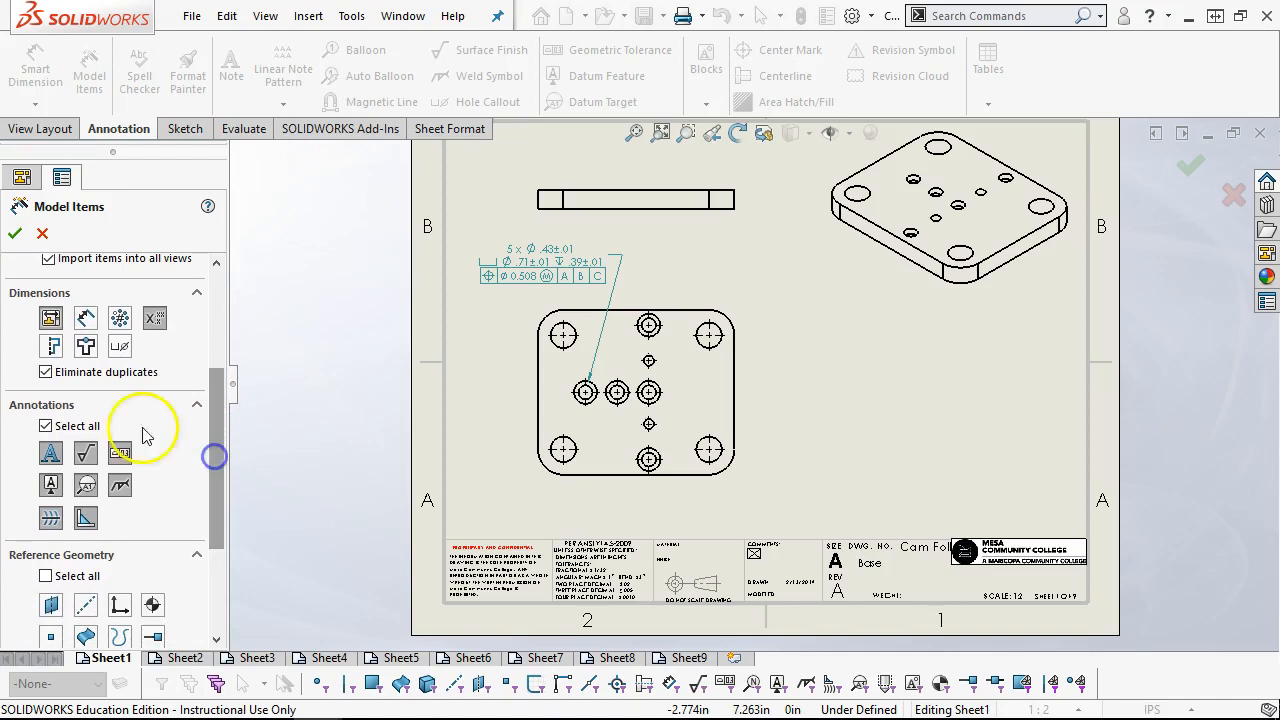
pyautogui.click(45, 426)
pyautogui.click(45, 426)
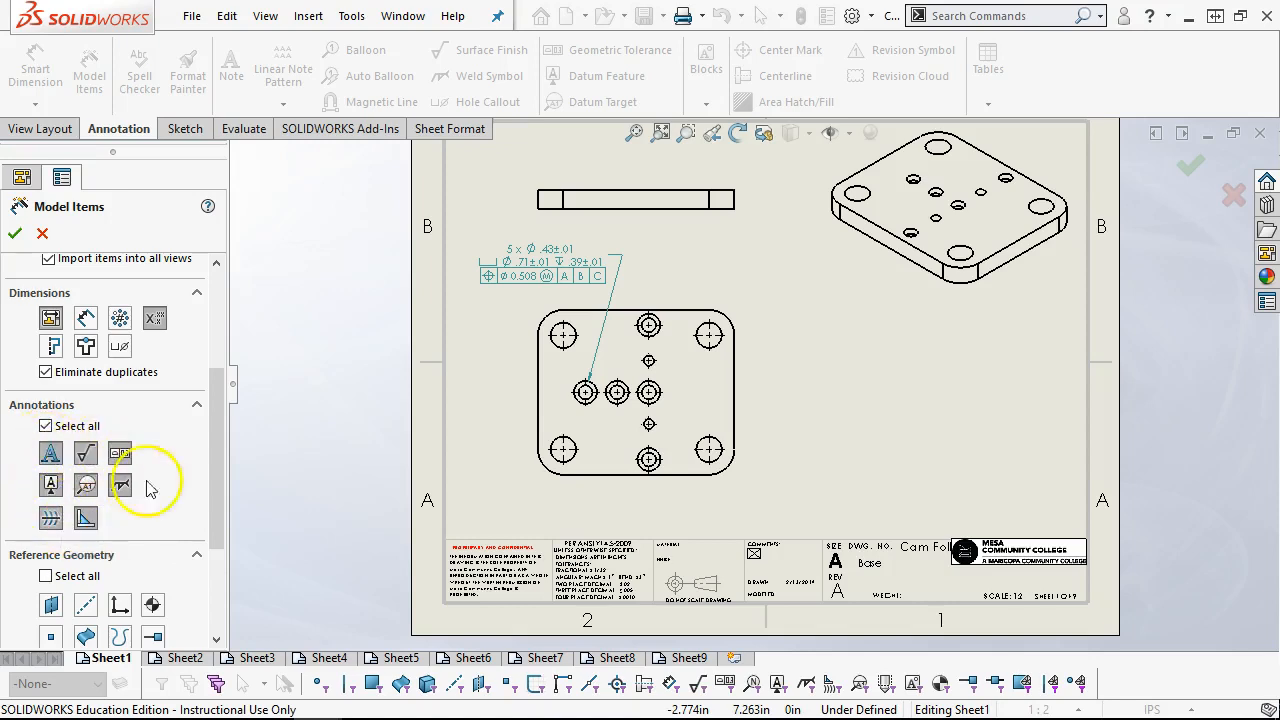
pyautogui.moveTo(214, 431); pyautogui.dragTo(208, 483)
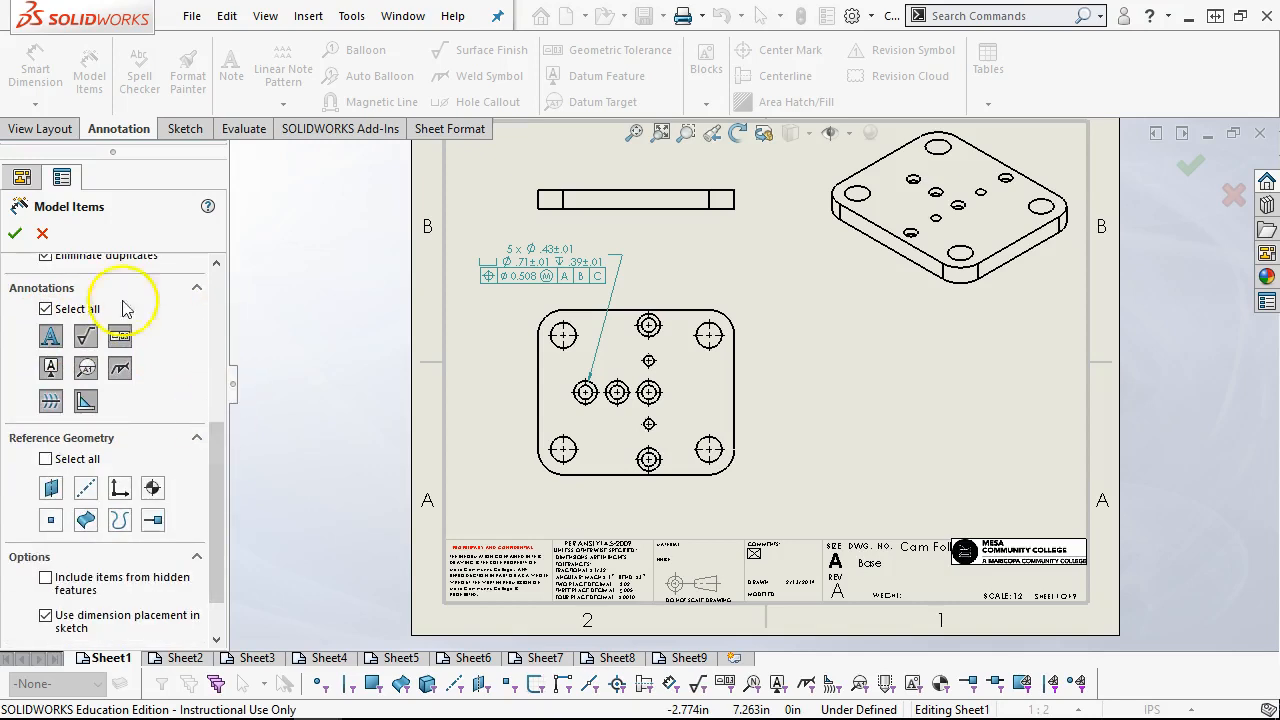
pyautogui.click(15, 233)
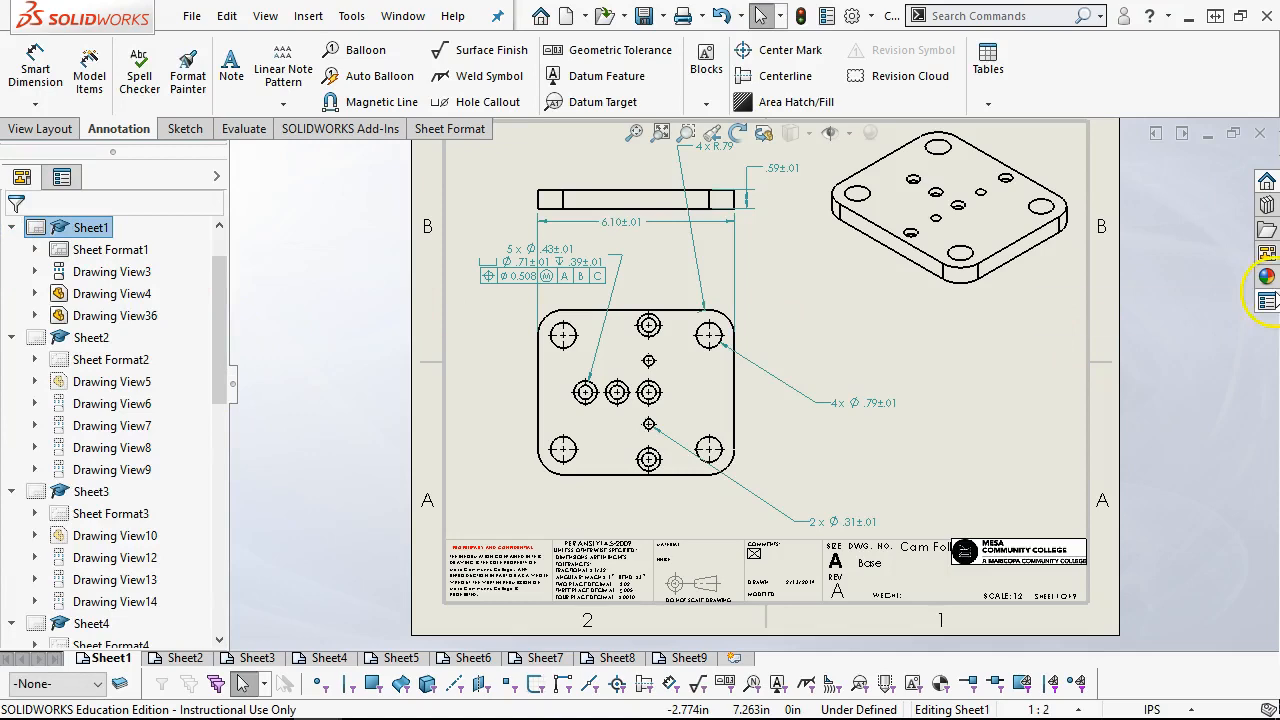
# Step: Move the 6.10 width dimension below the plate's hole view and line up the .79 and .31 hole callouts beside their holes
pyautogui.moveTo(638, 222); pyautogui.dragTo(636, 498)
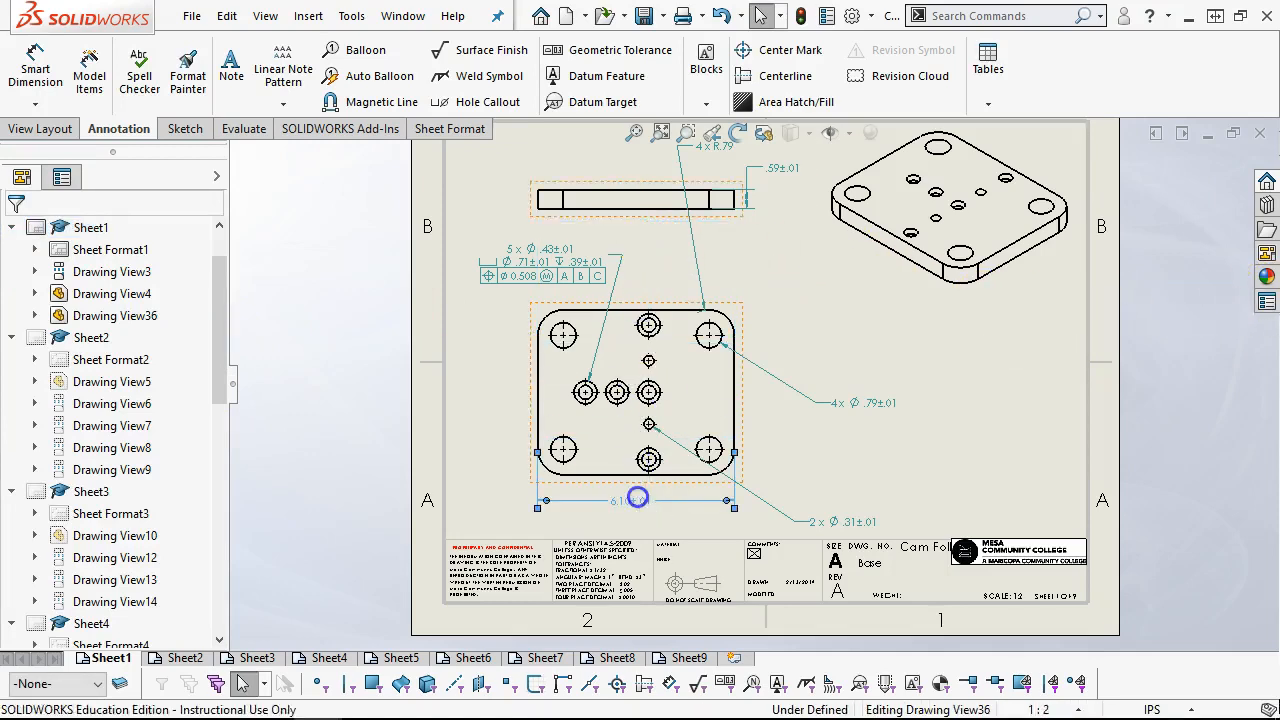
pyautogui.moveTo(846, 518); pyautogui.dragTo(850, 365)
pyautogui.click(905, 420)
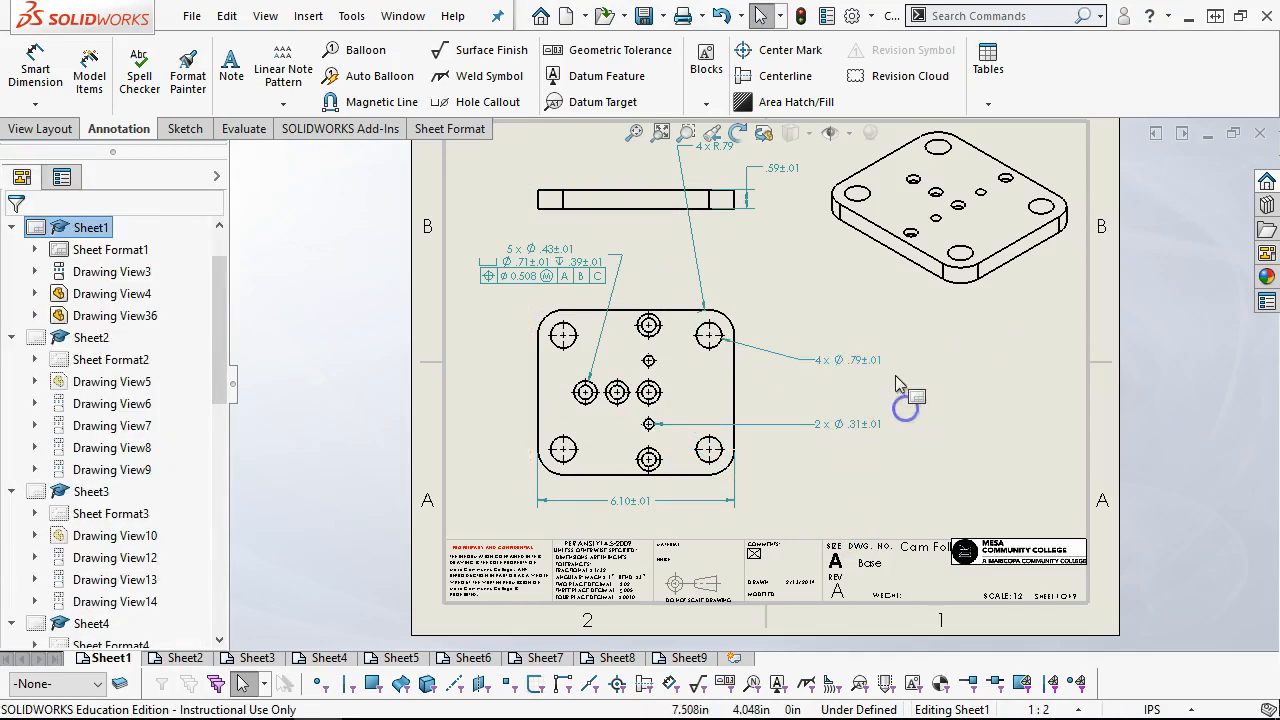
# Step: Return to the Base part and review the DimXpert standard, tolerance method and block tolerances in its document properties
pyautogui.click(401, 17)
pyautogui.click(443, 257)
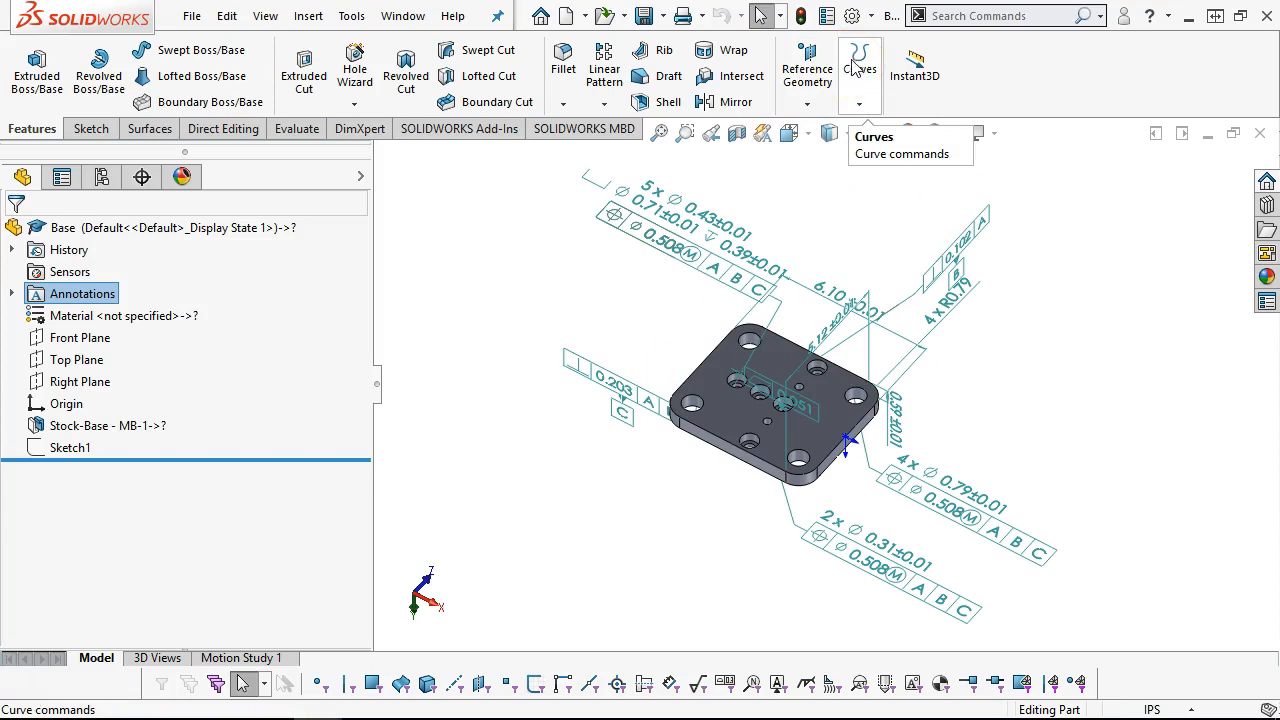
pyautogui.click(853, 18)
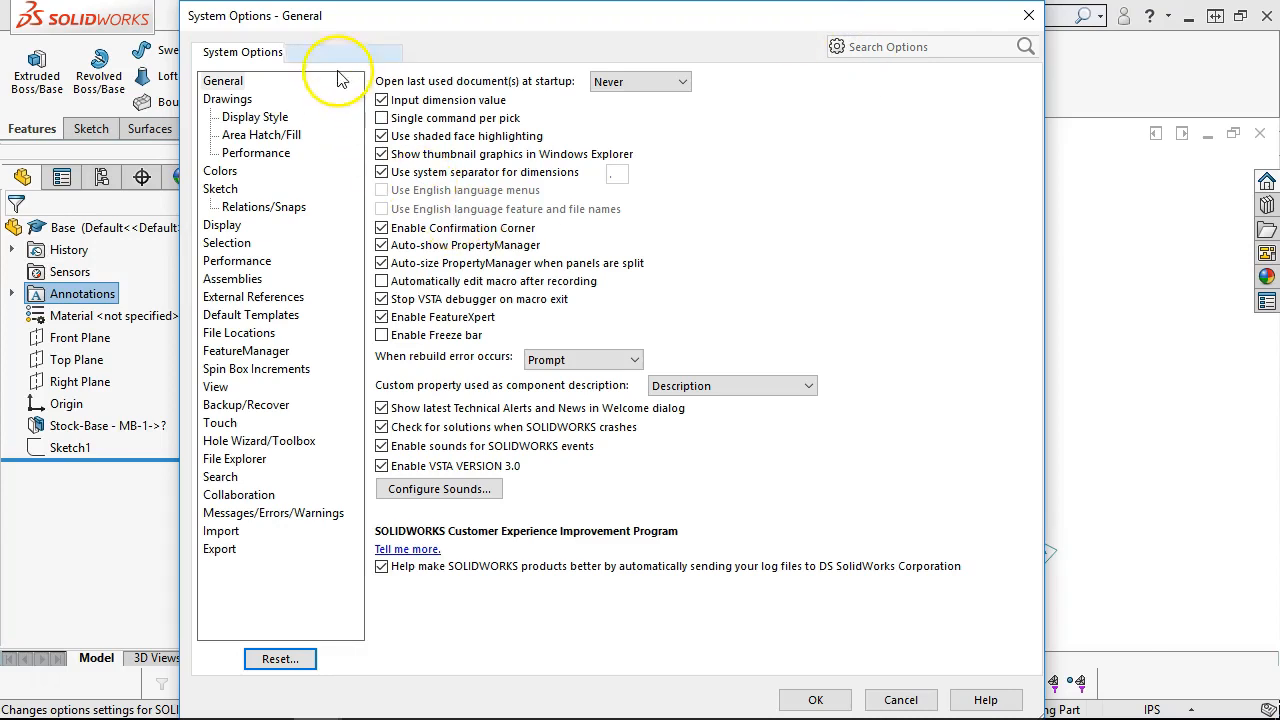
pyautogui.click(1029, 15)
pyautogui.click(850, 15)
pyautogui.click(333, 54)
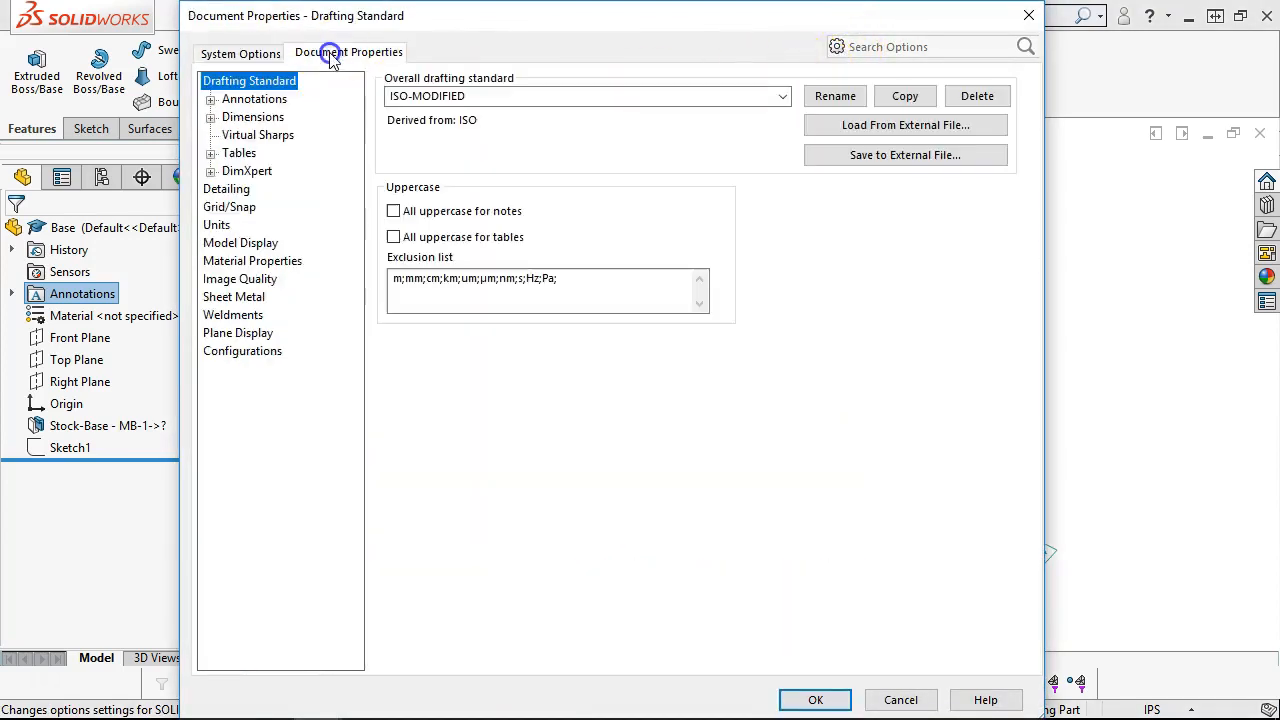
pyautogui.click(210, 172)
pyautogui.click(247, 173)
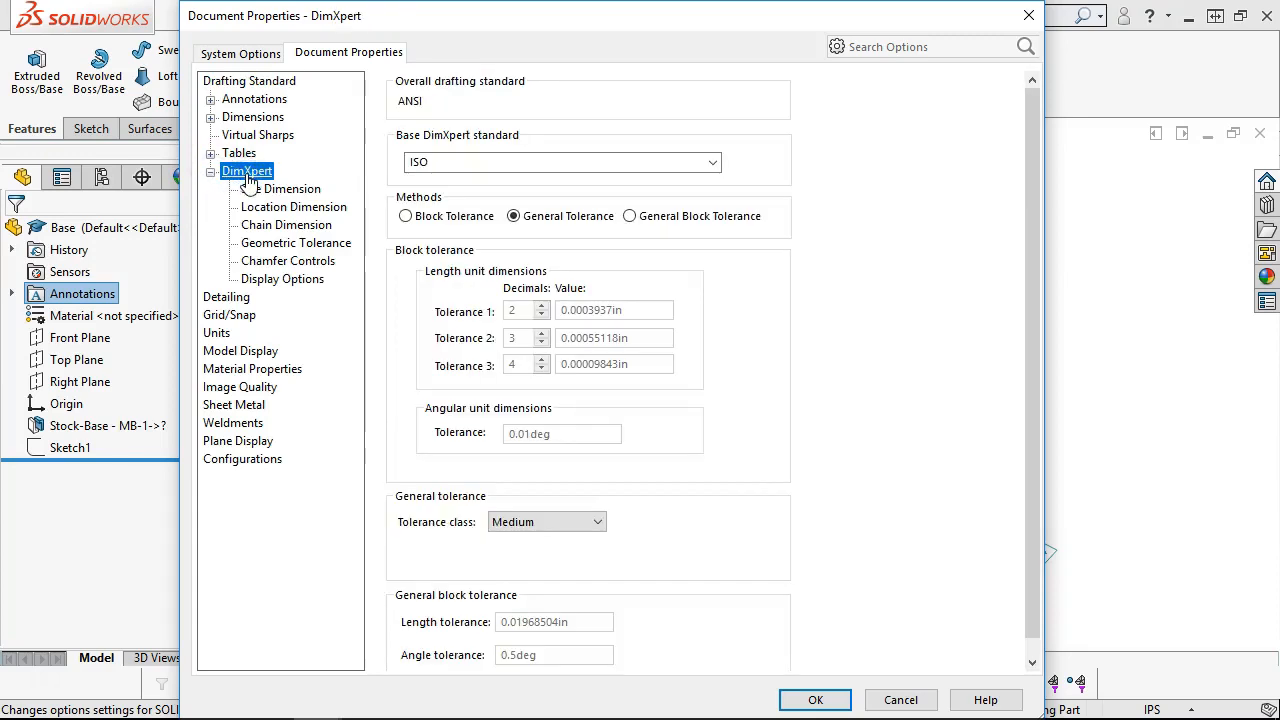
pyautogui.click(713, 163)
pyautogui.click(713, 163)
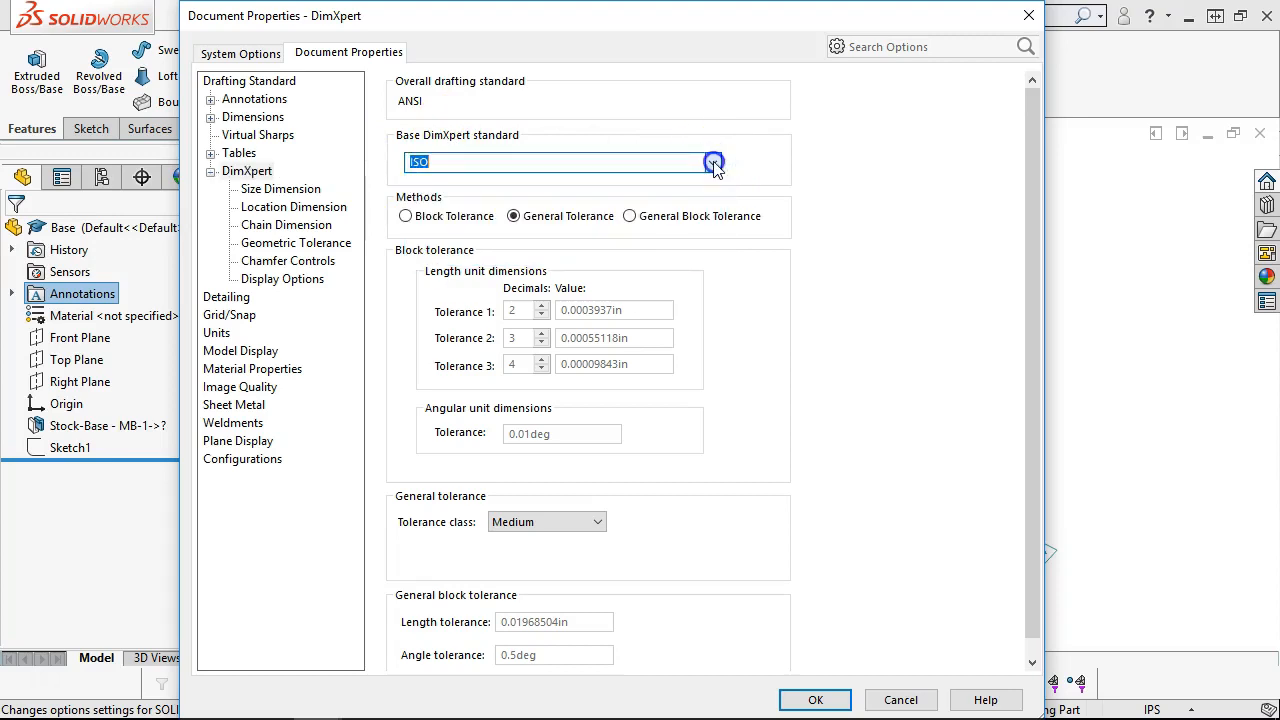
pyautogui.scroll(-1, 716, 252)
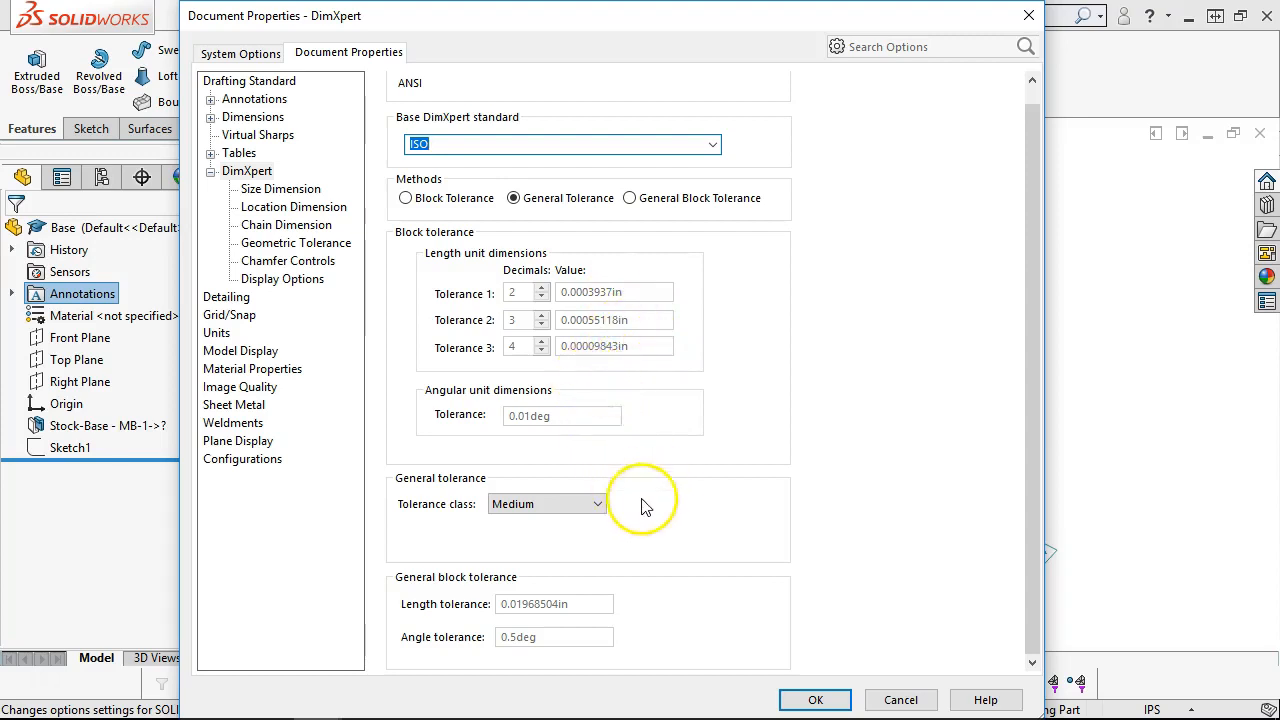
# Step: Review the DimXpert size, location, chain, geometric tolerance, chamfer and display settings, and close the document properties
pyautogui.click(286, 190)
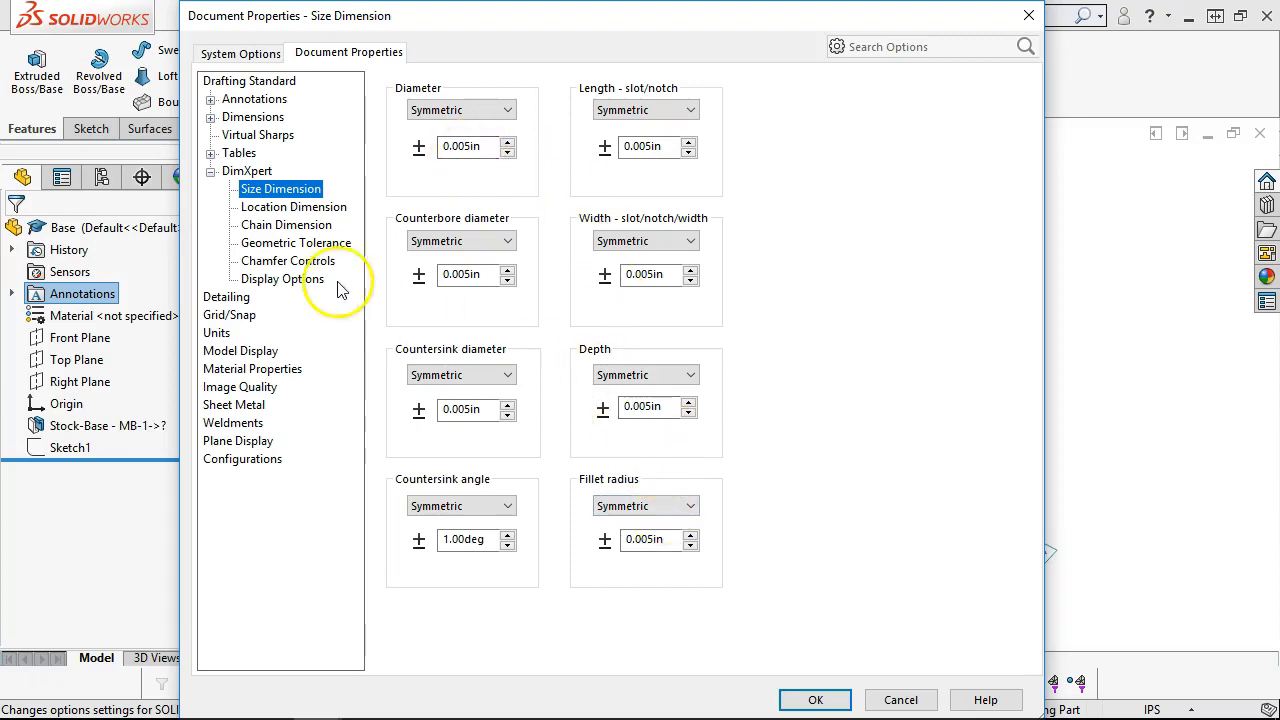
pyautogui.click(294, 208)
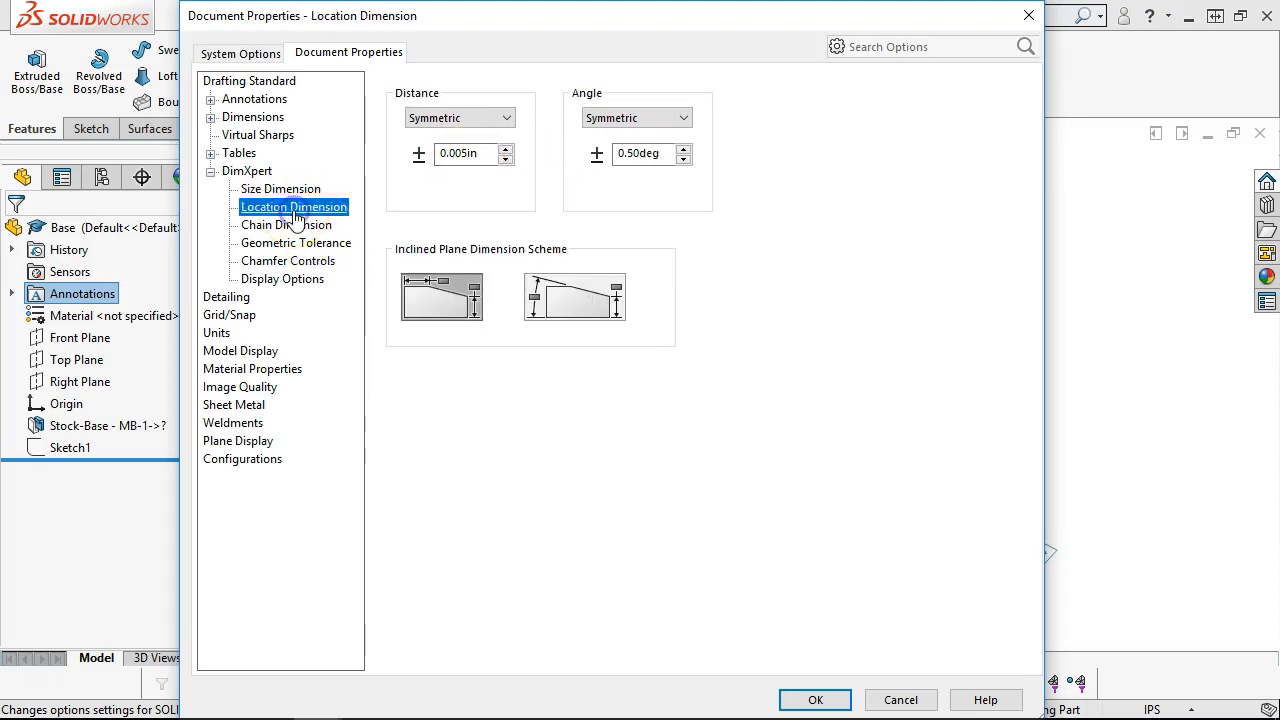
pyautogui.click(268, 228)
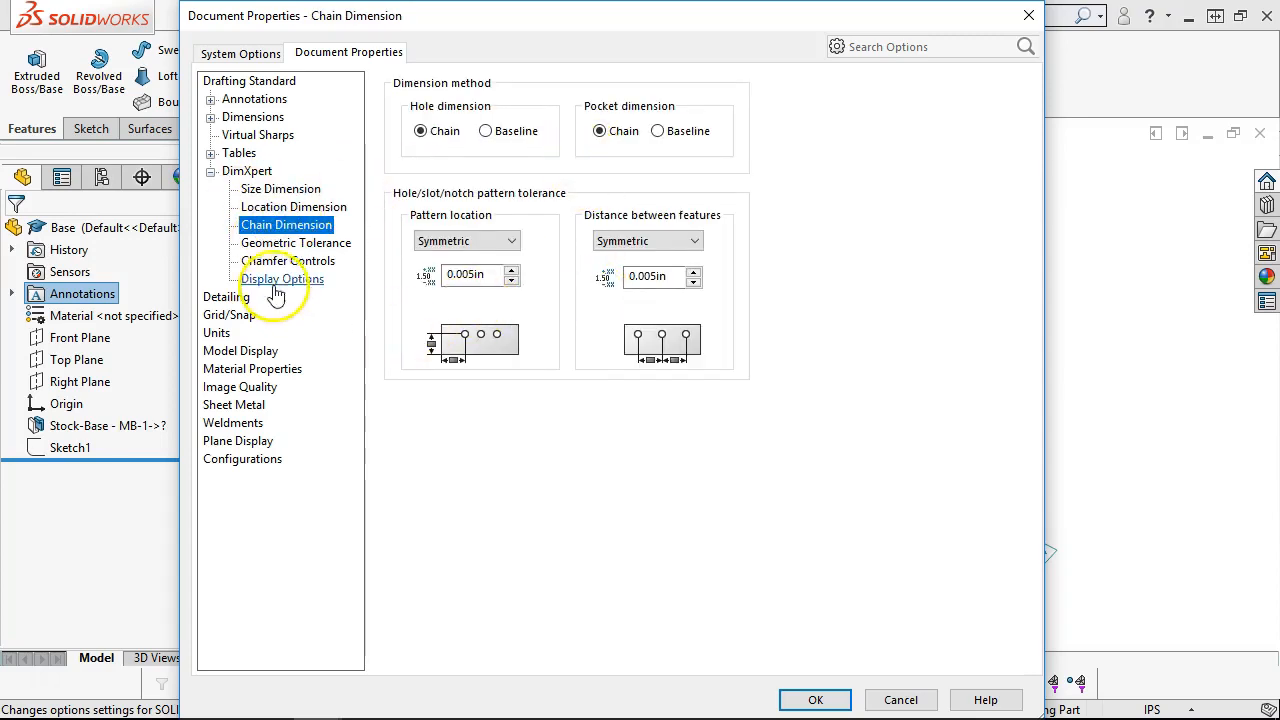
pyautogui.click(288, 248)
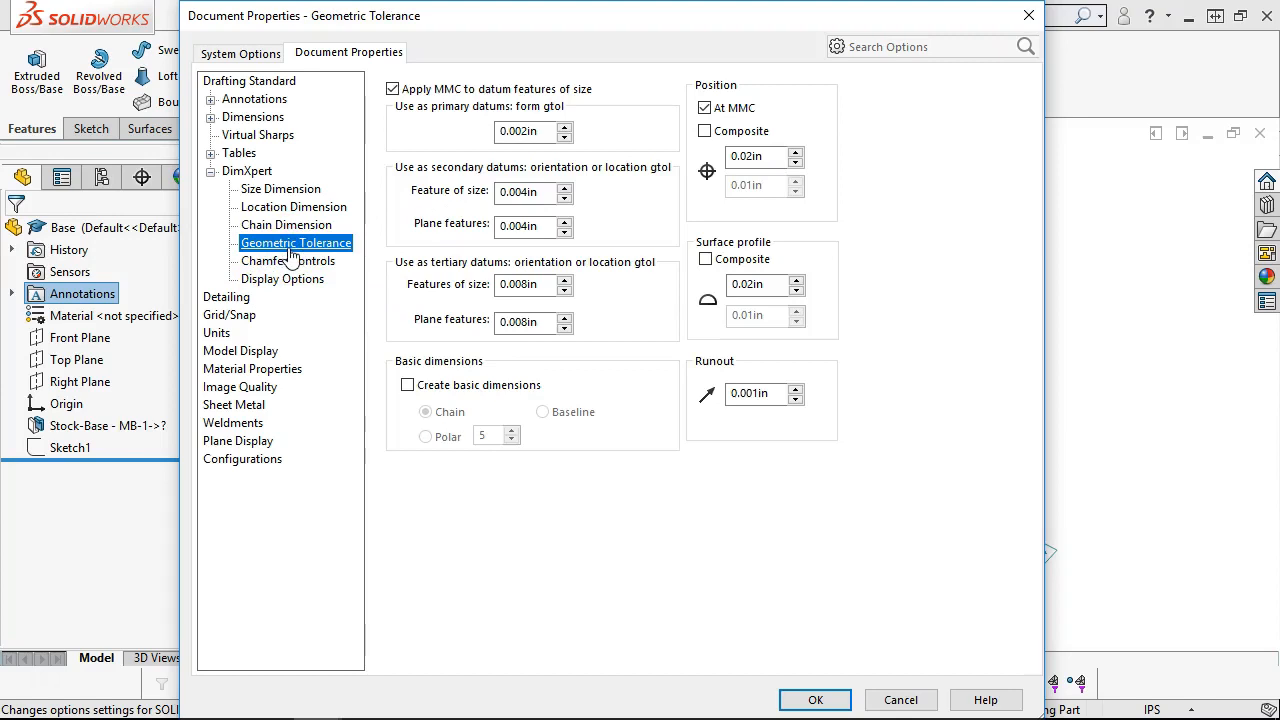
pyautogui.click(289, 262)
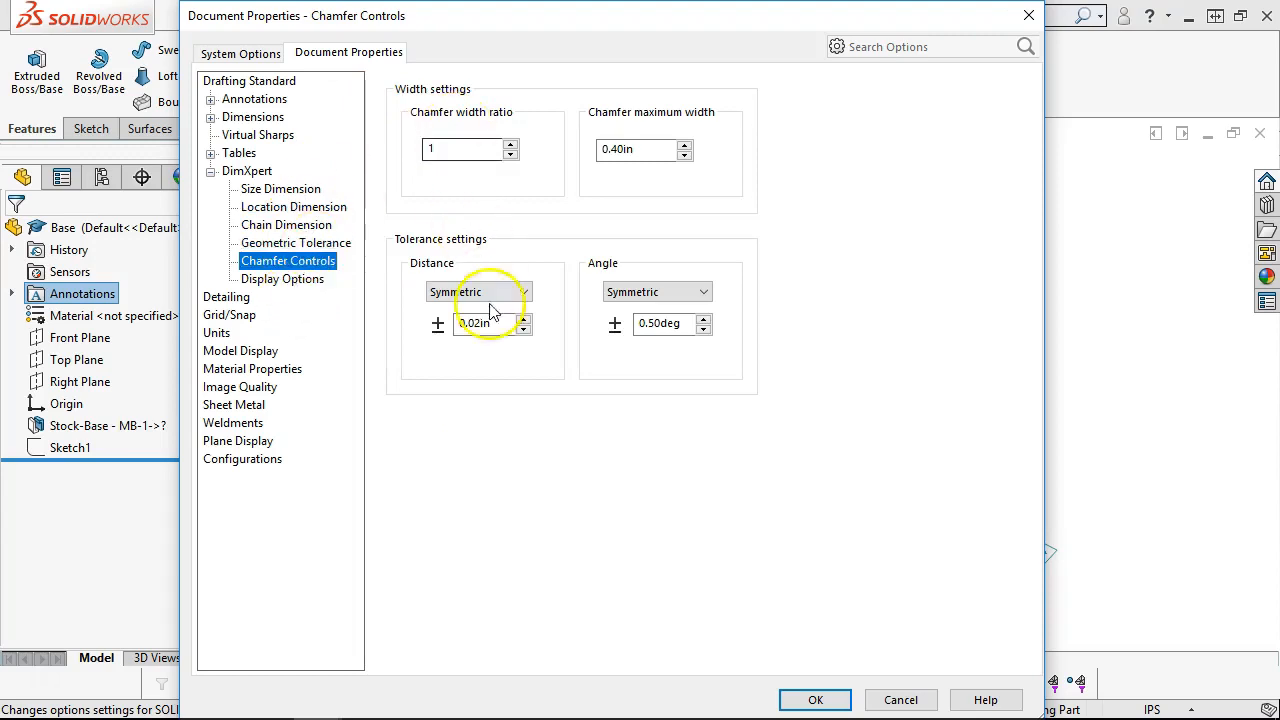
pyautogui.click(297, 283)
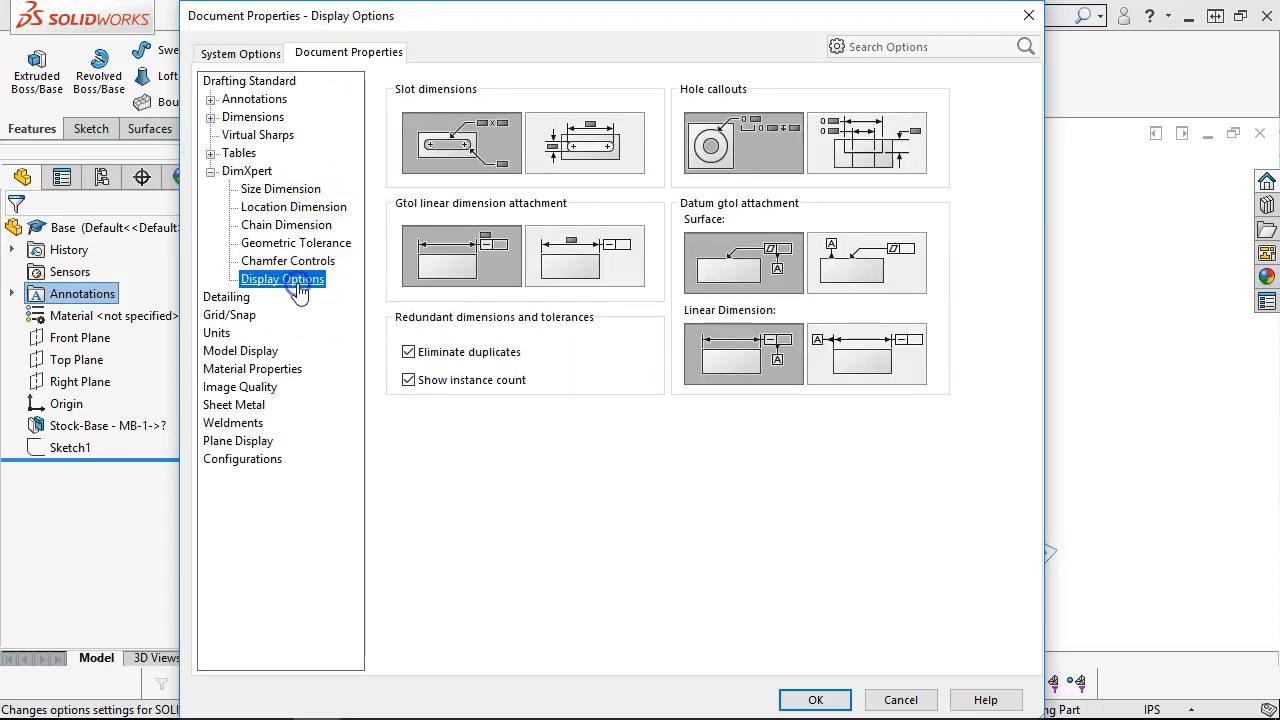
pyautogui.click(541, 272)
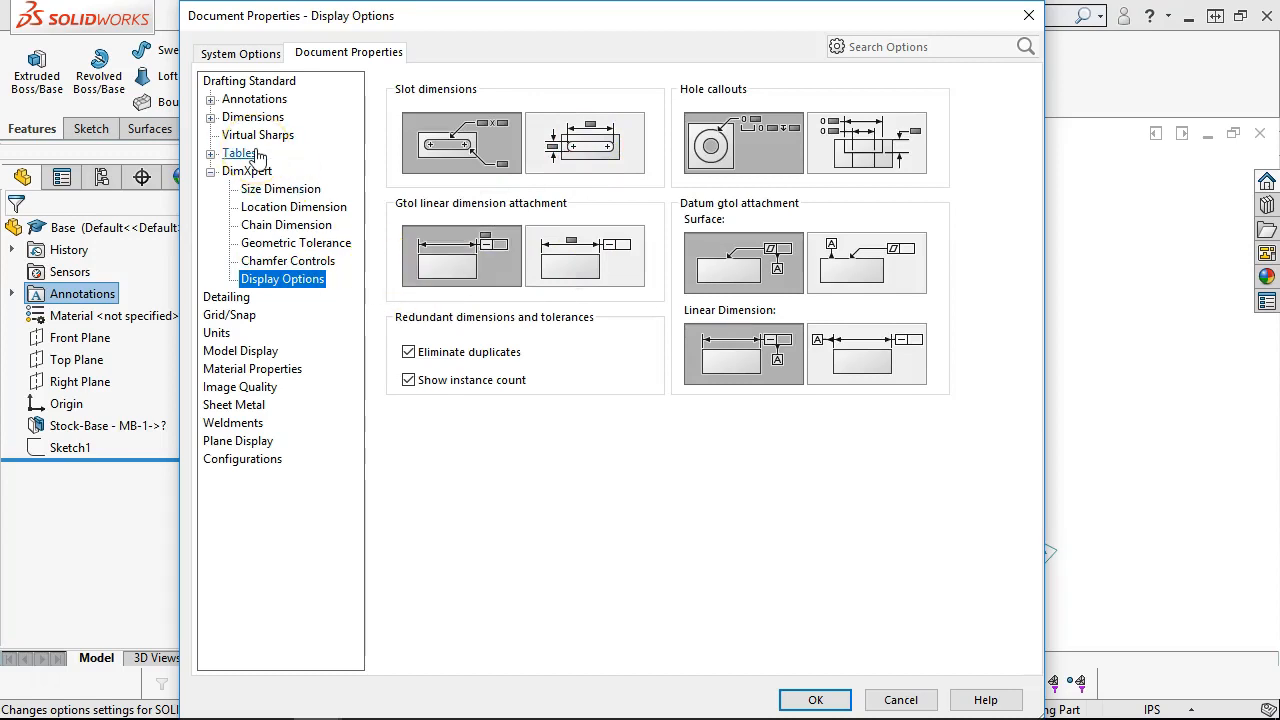
pyautogui.click(812, 700)
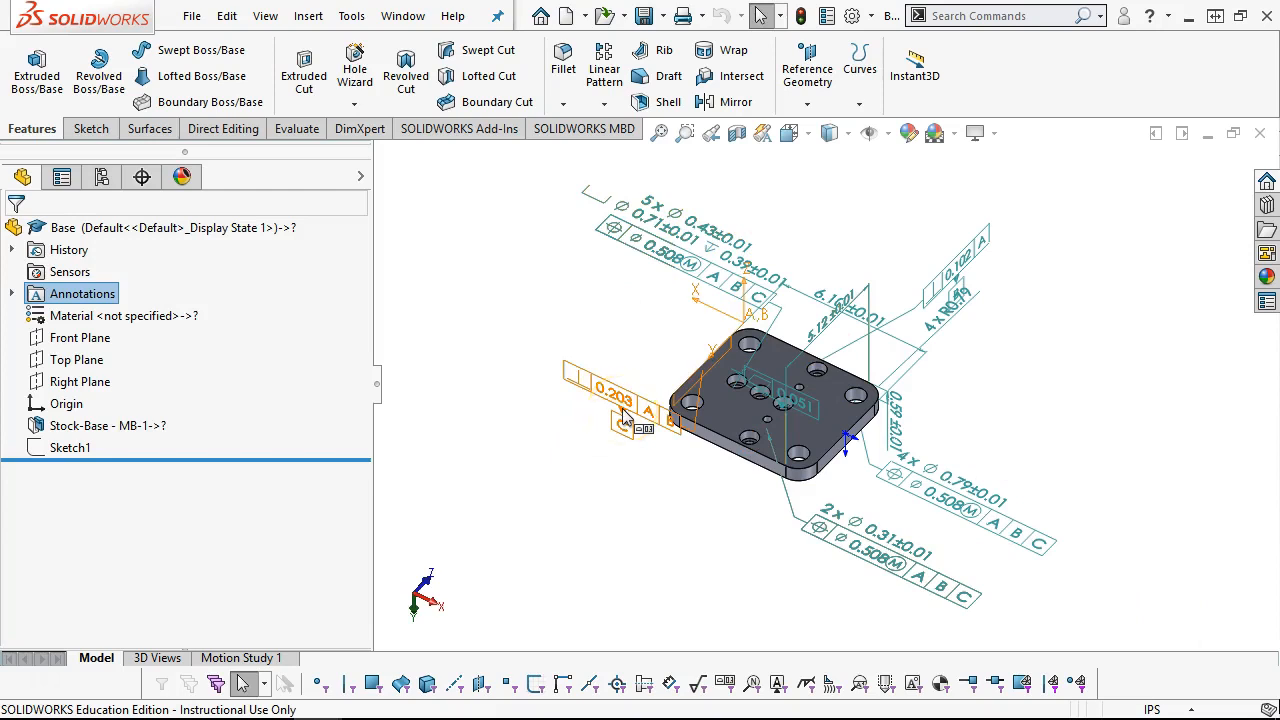
# Step: In the Base part's document units, set the length precision to three decimals (.123)
pyautogui.click(1192, 709)
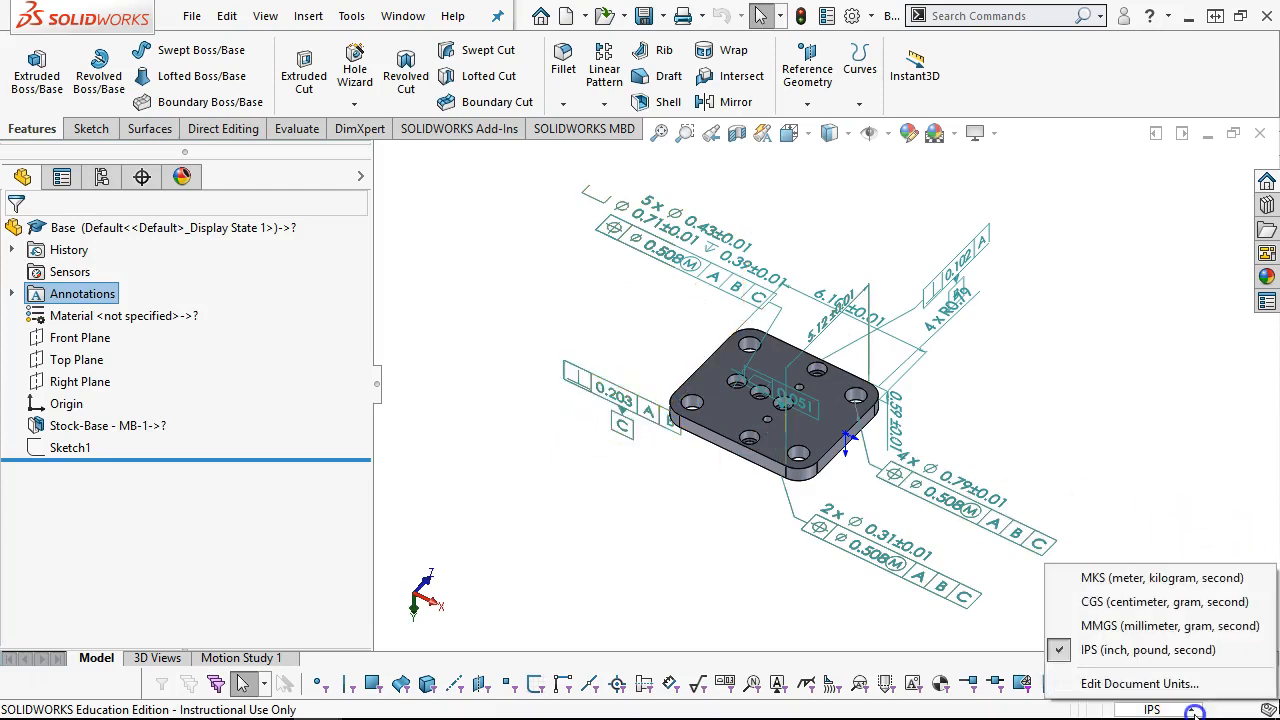
pyautogui.click(1157, 685)
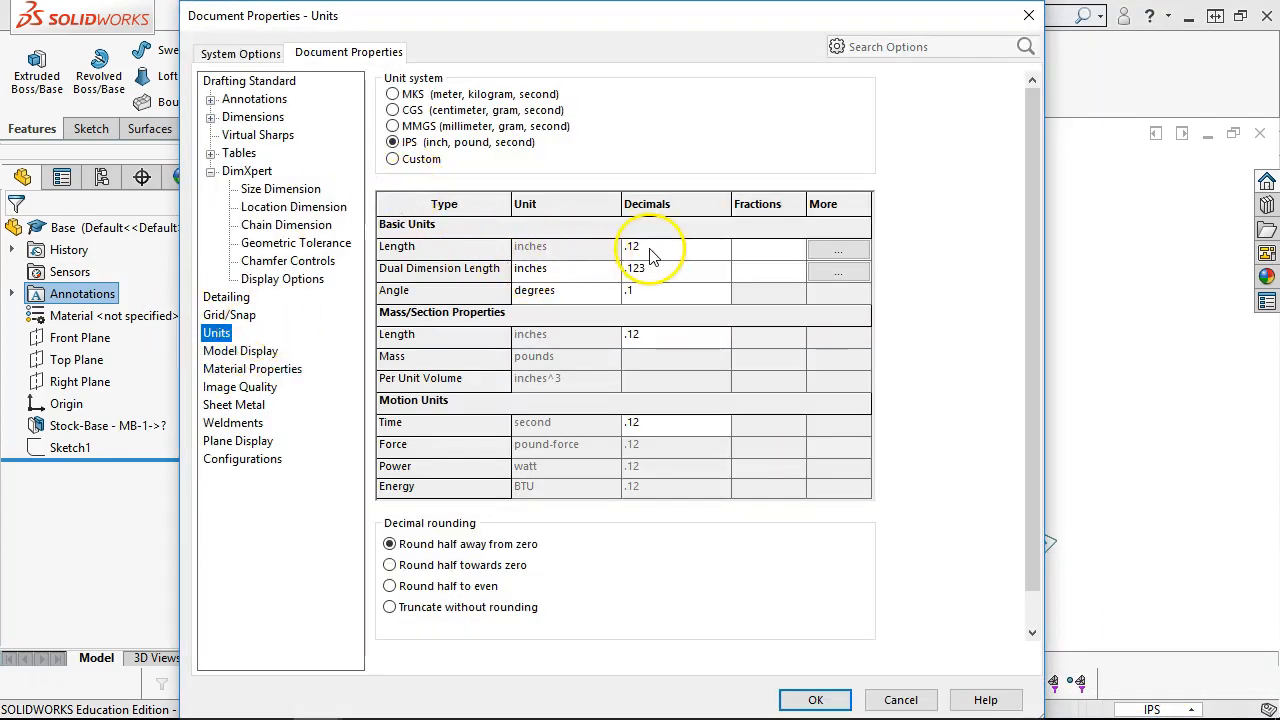
pyautogui.click(723, 249)
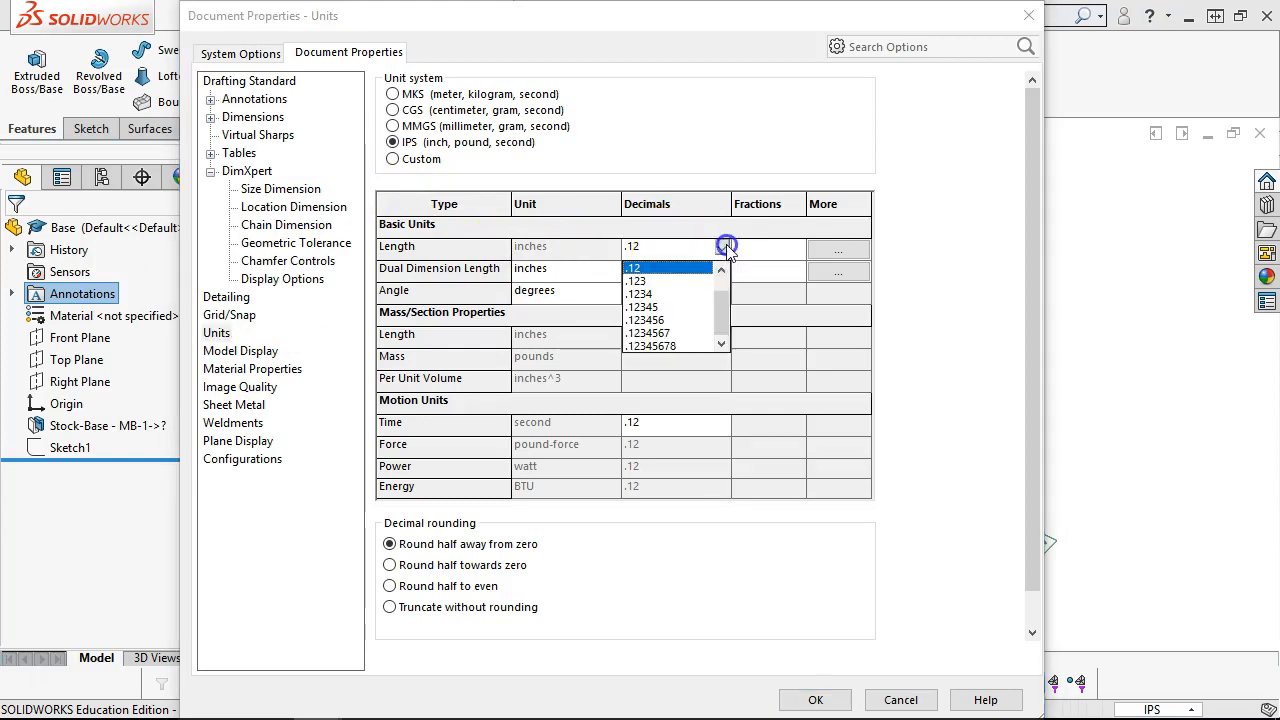
pyautogui.click(657, 283)
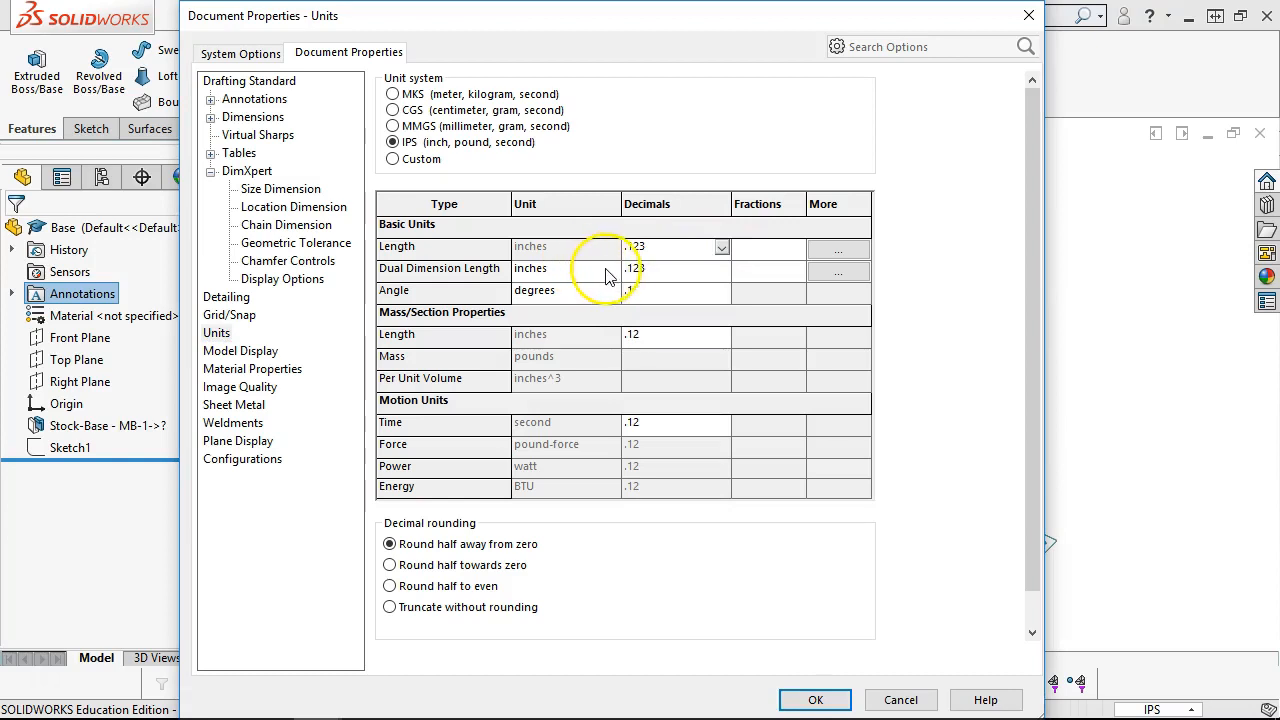
# Step: Set the dual dimension length to millimeters with two decimals (.12) and apply the document units
pyautogui.click(611, 271)
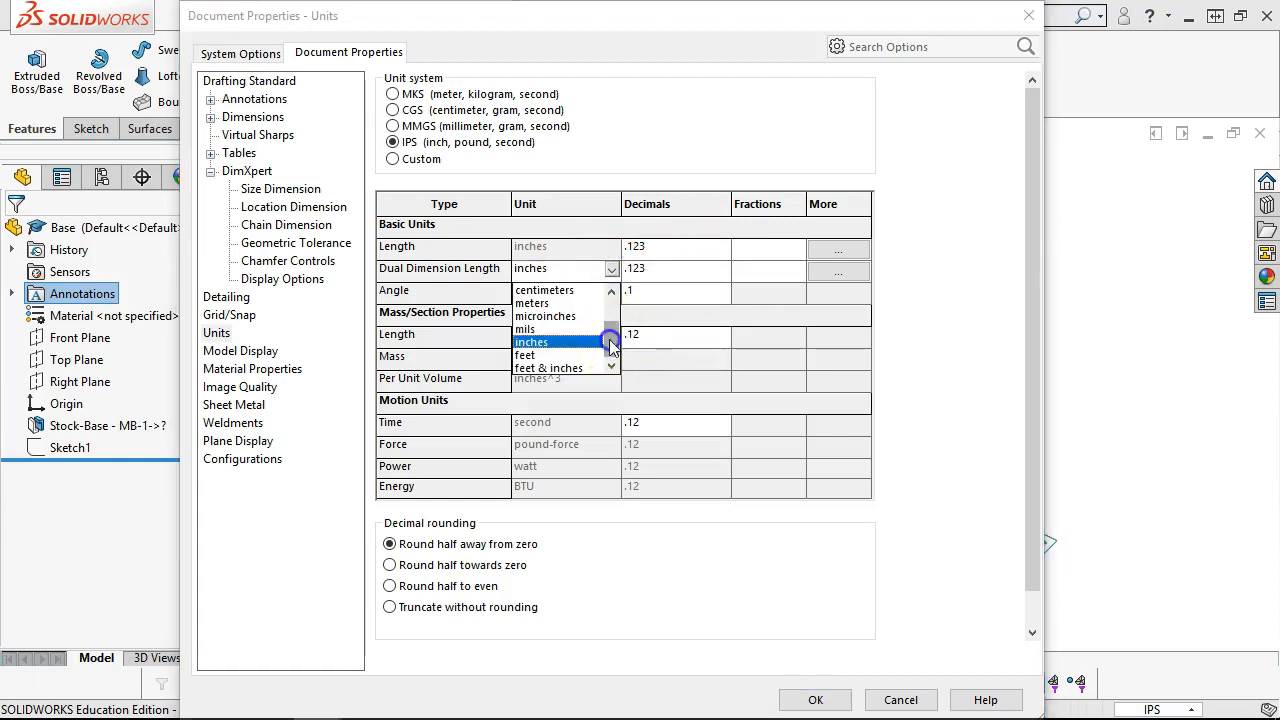
pyautogui.moveTo(612, 338); pyautogui.dragTo(612, 315)
pyautogui.click(566, 331)
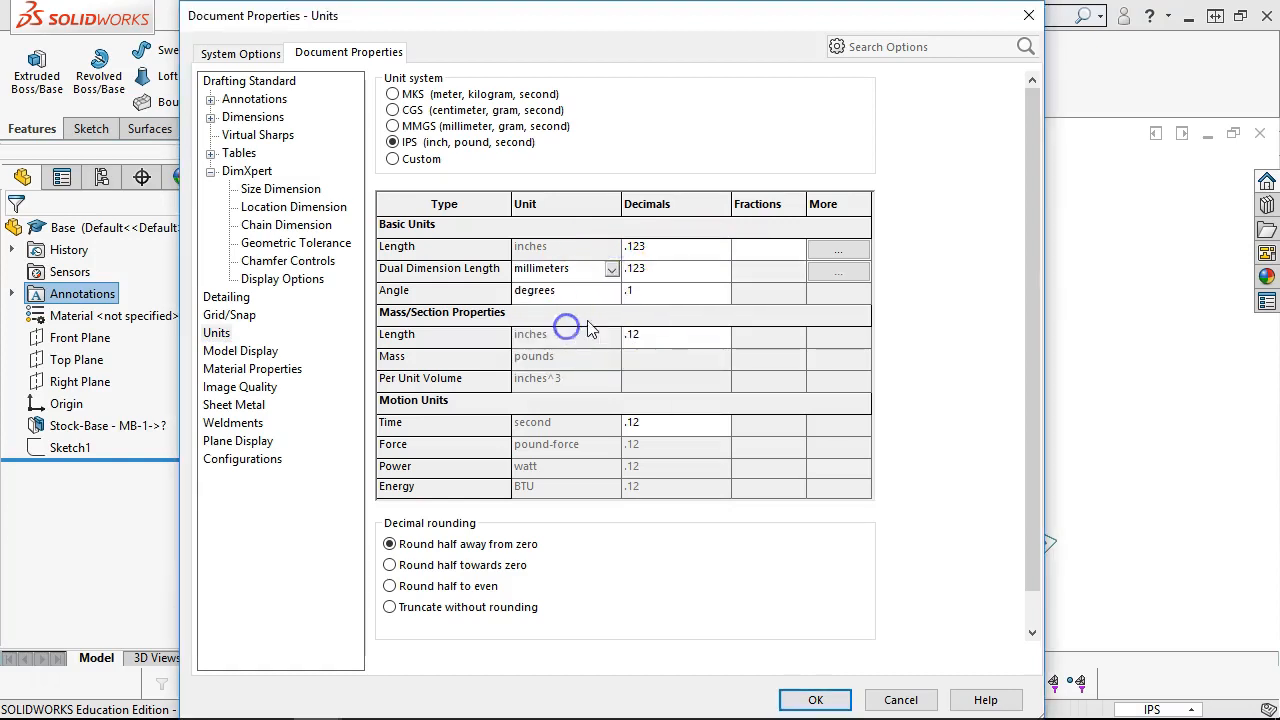
pyautogui.click(721, 269)
pyautogui.click(637, 292)
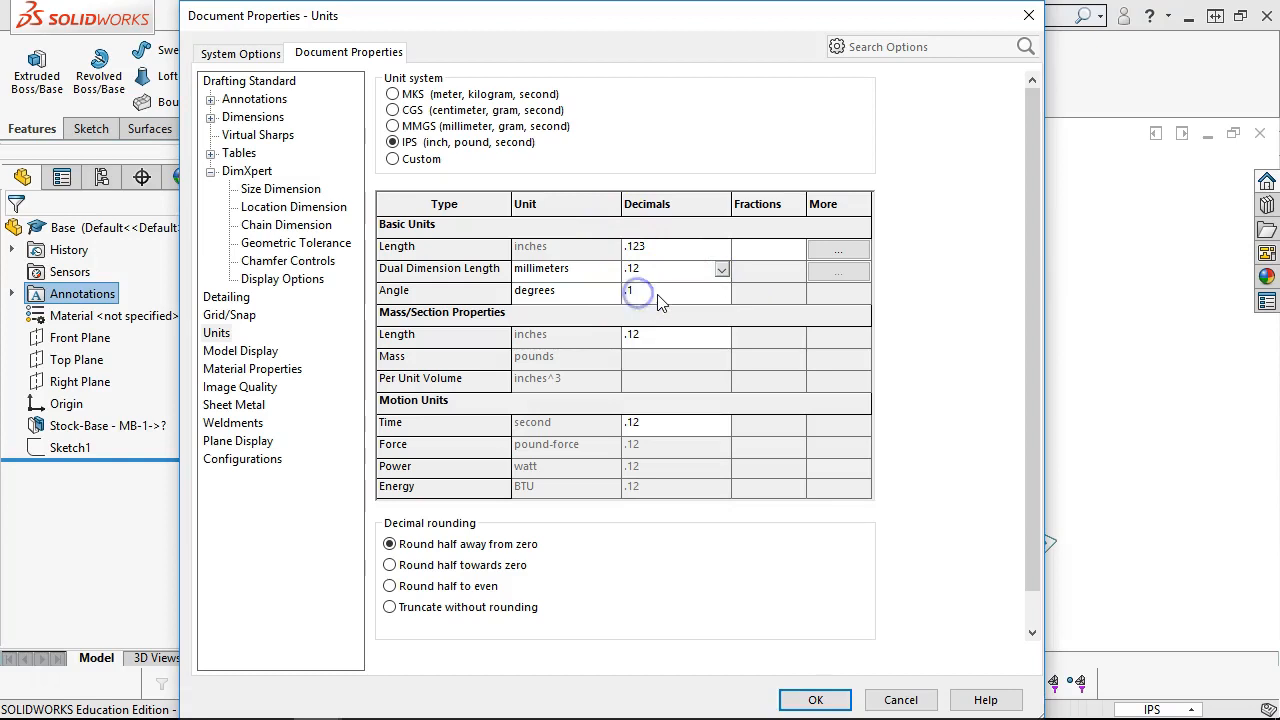
pyautogui.click(815, 700)
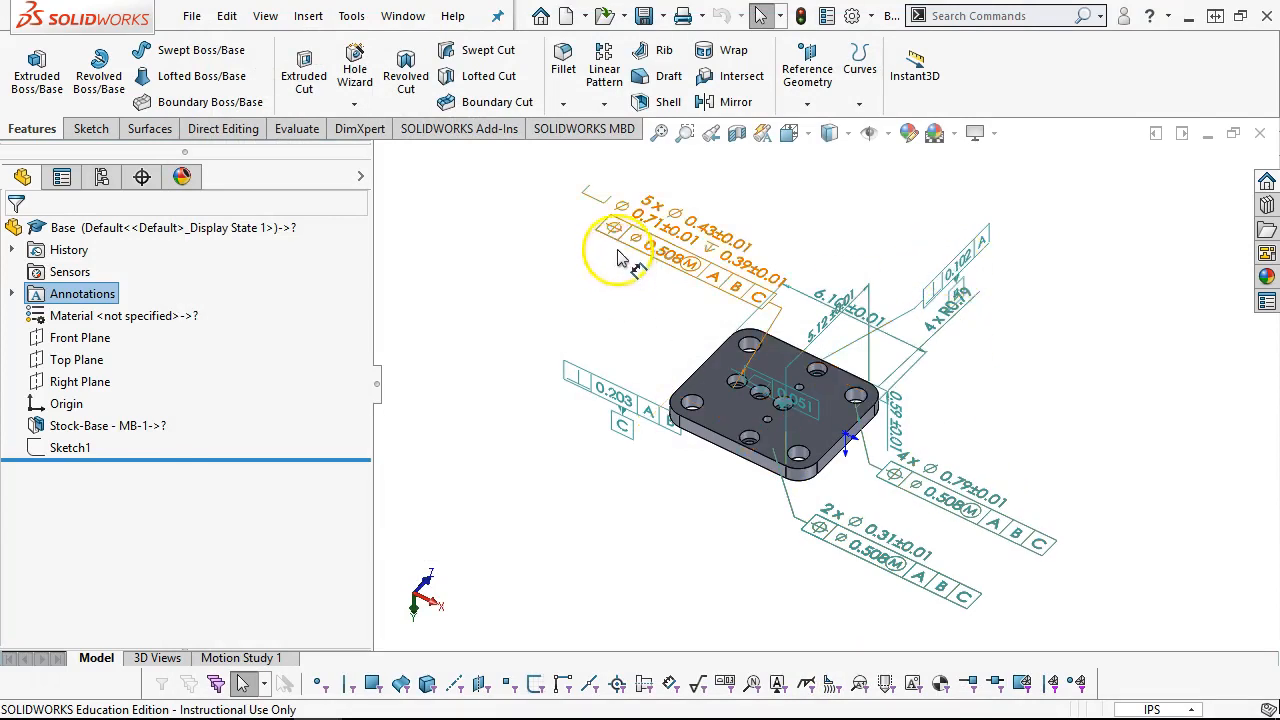
# Step: Review the hole diameter, counterbore diameter and counterbore depth values of the five-hole pattern's DimXpert callout
pyautogui.click(645, 222)
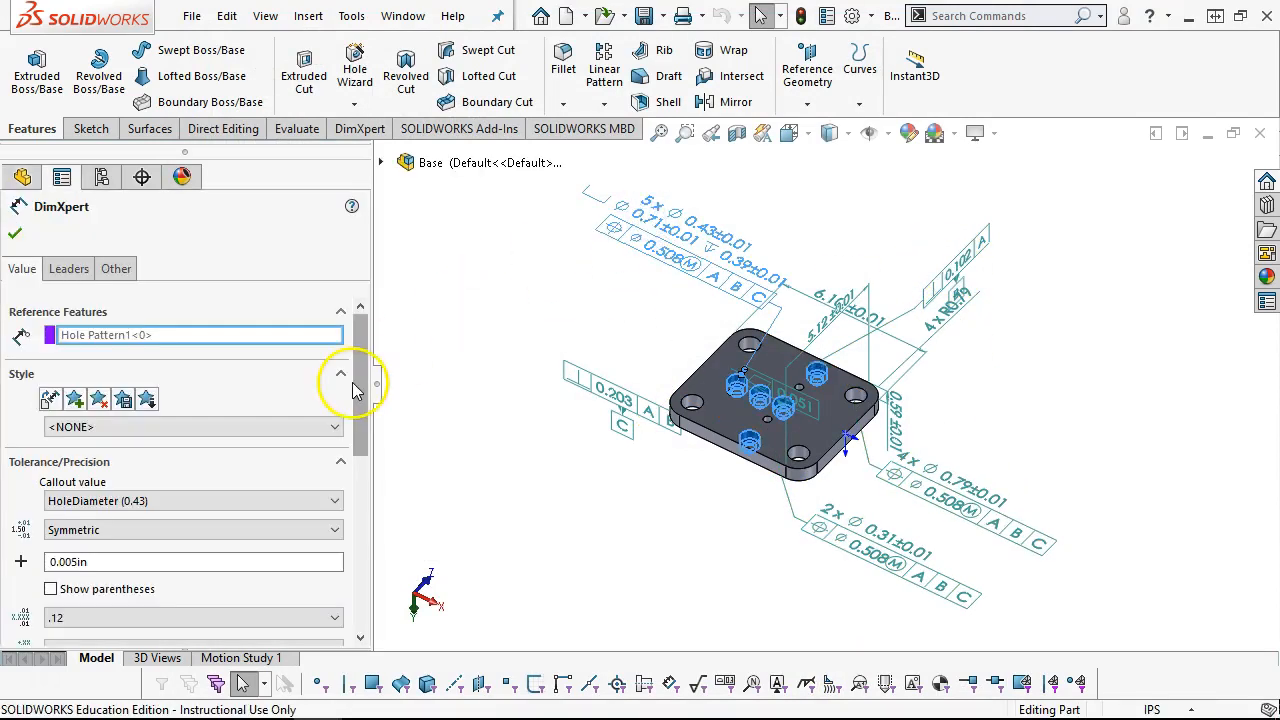
pyautogui.moveTo(362, 366); pyautogui.dragTo(362, 401)
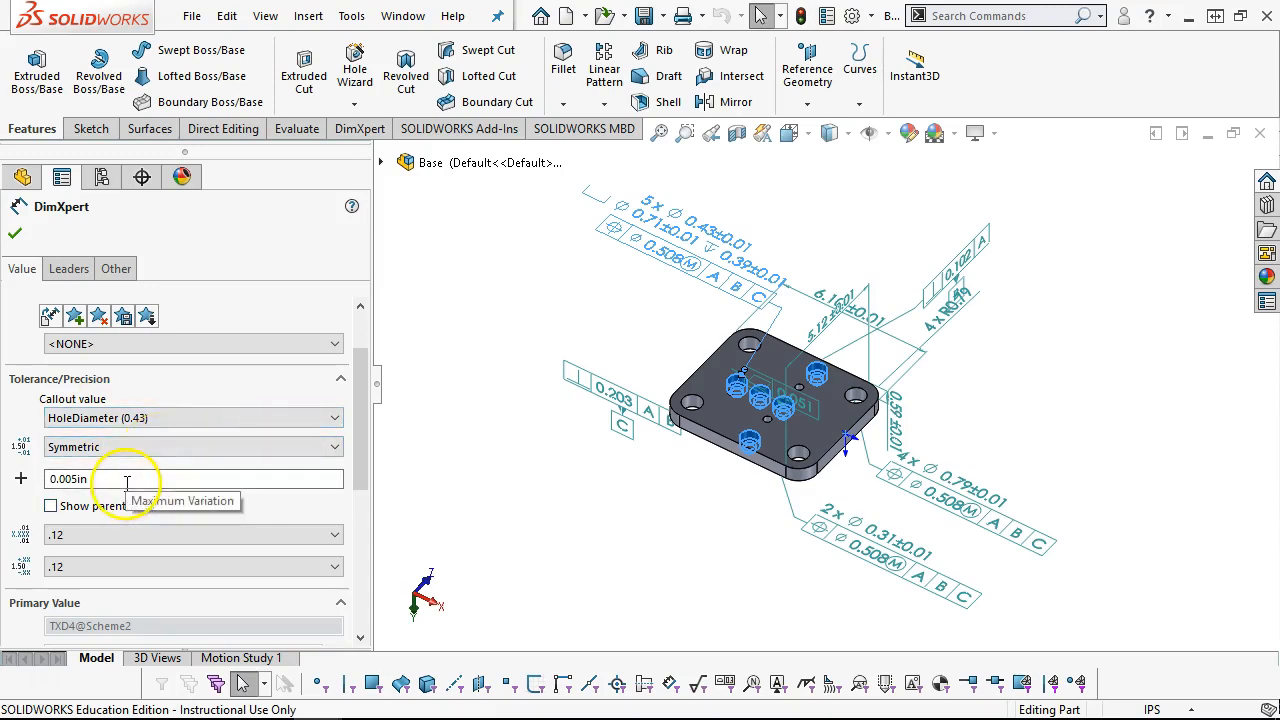
pyautogui.click(156, 420)
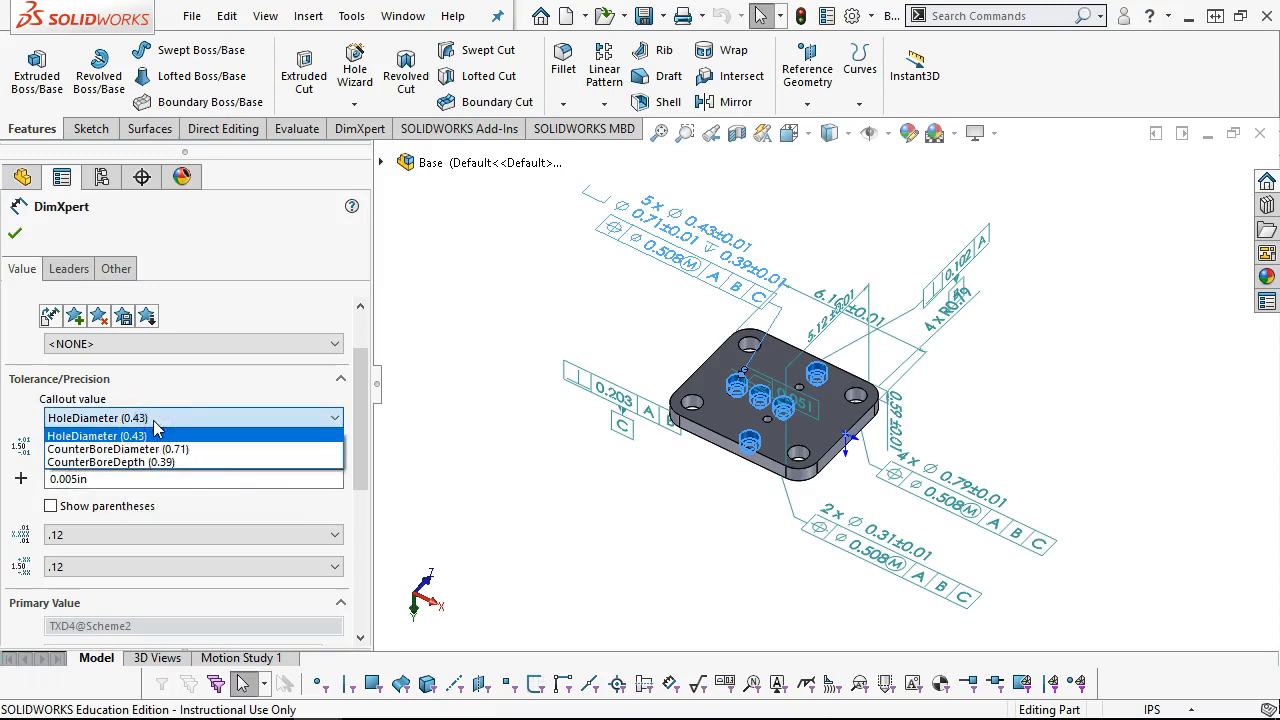
pyautogui.click(163, 449)
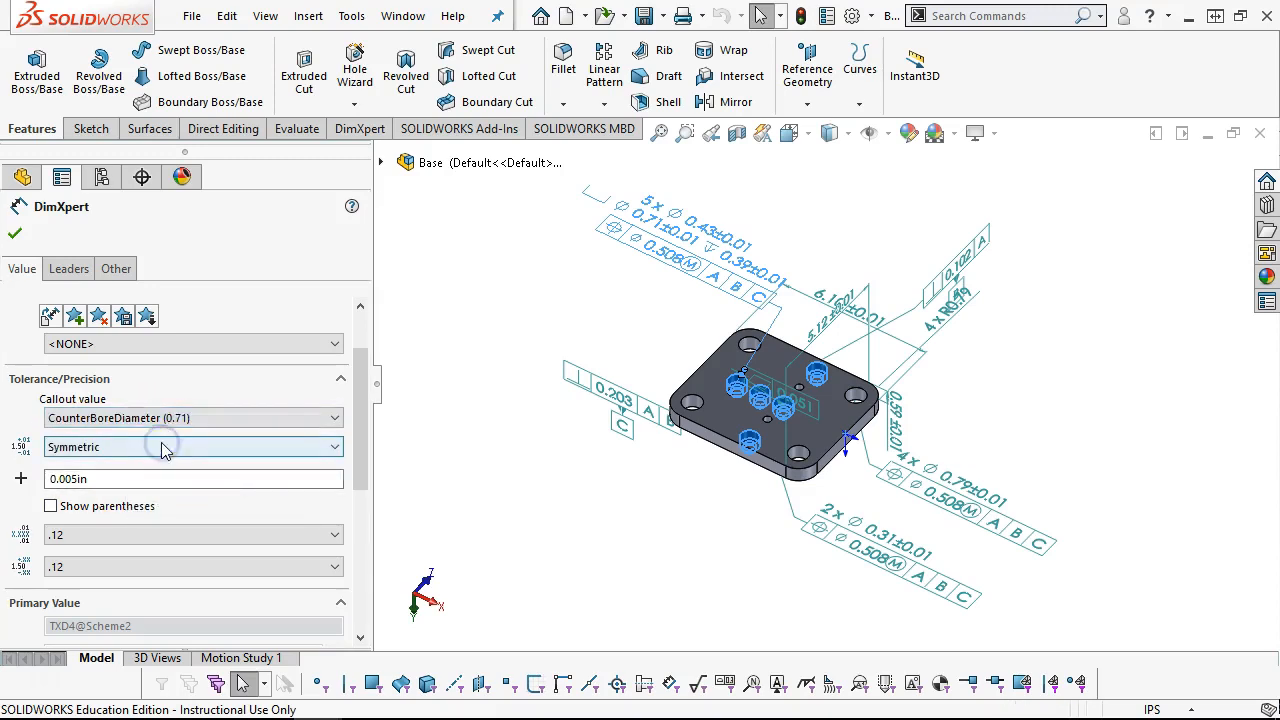
pyautogui.click(210, 418)
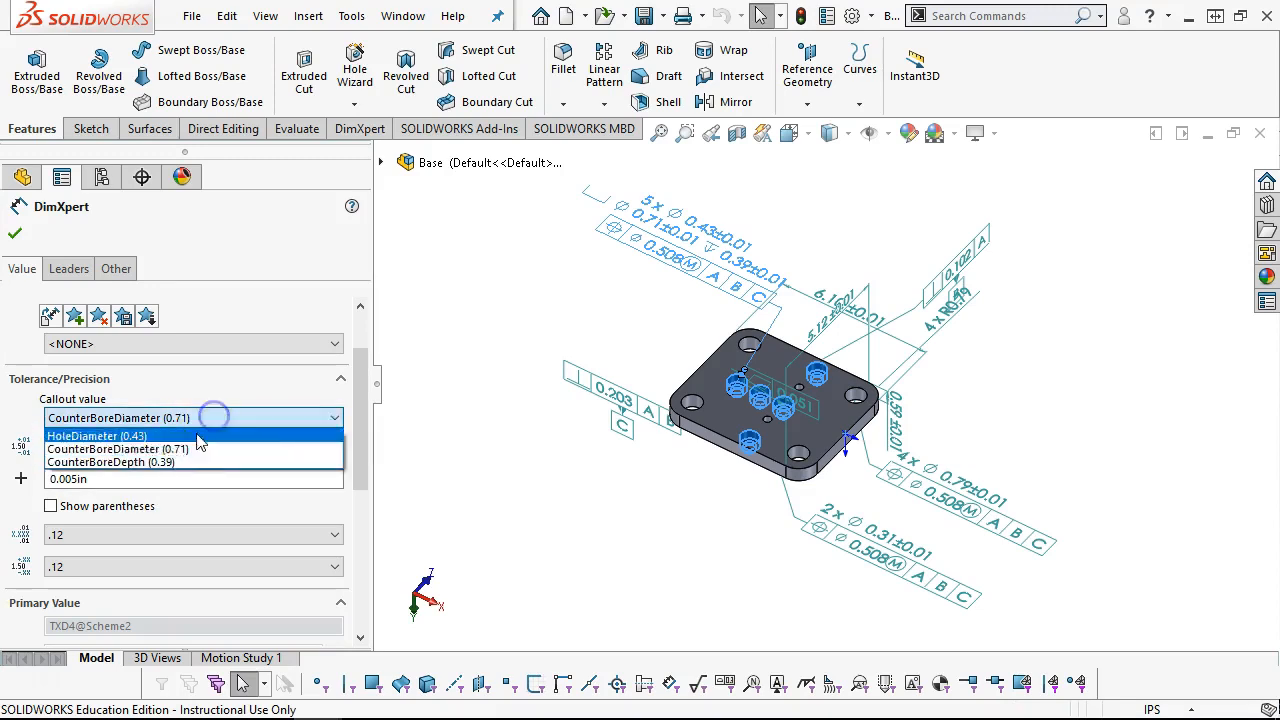
pyautogui.click(163, 463)
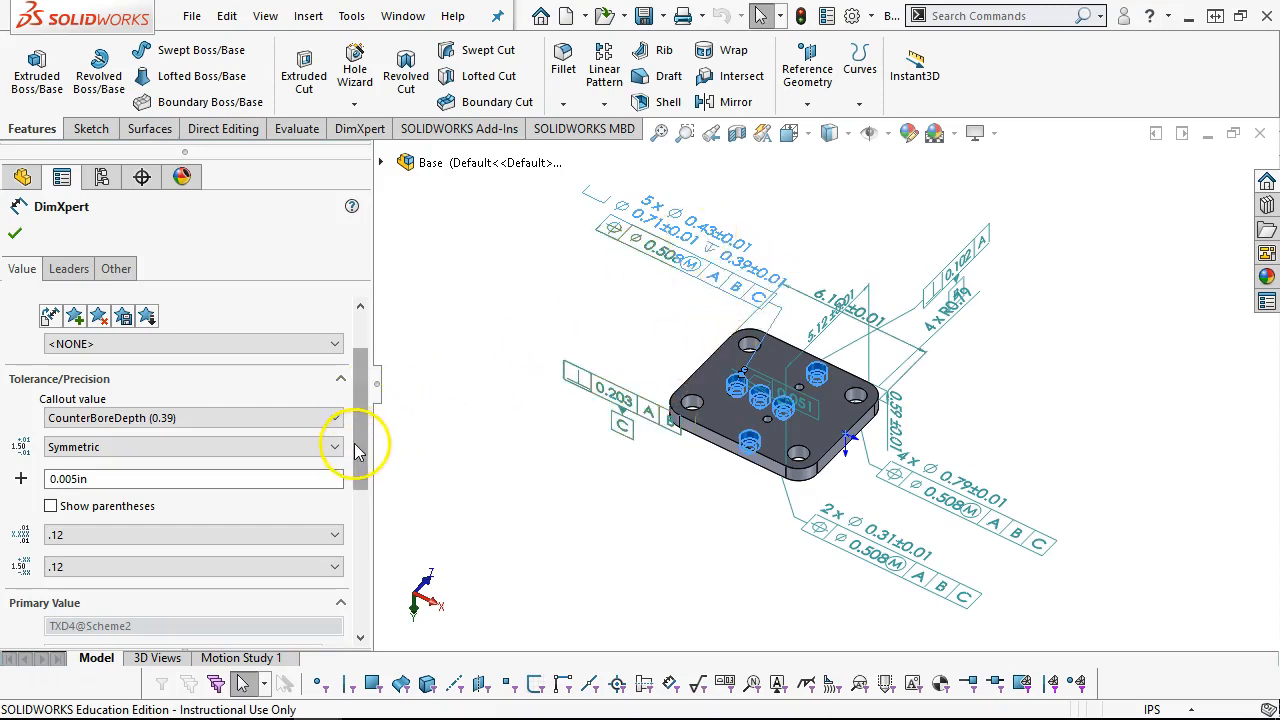
# Step: Set the five-hole callout's HoleDiameter value to .123 unit precision and the tolerance precision to .123
pyautogui.click(149, 418)
pyautogui.click(143, 434)
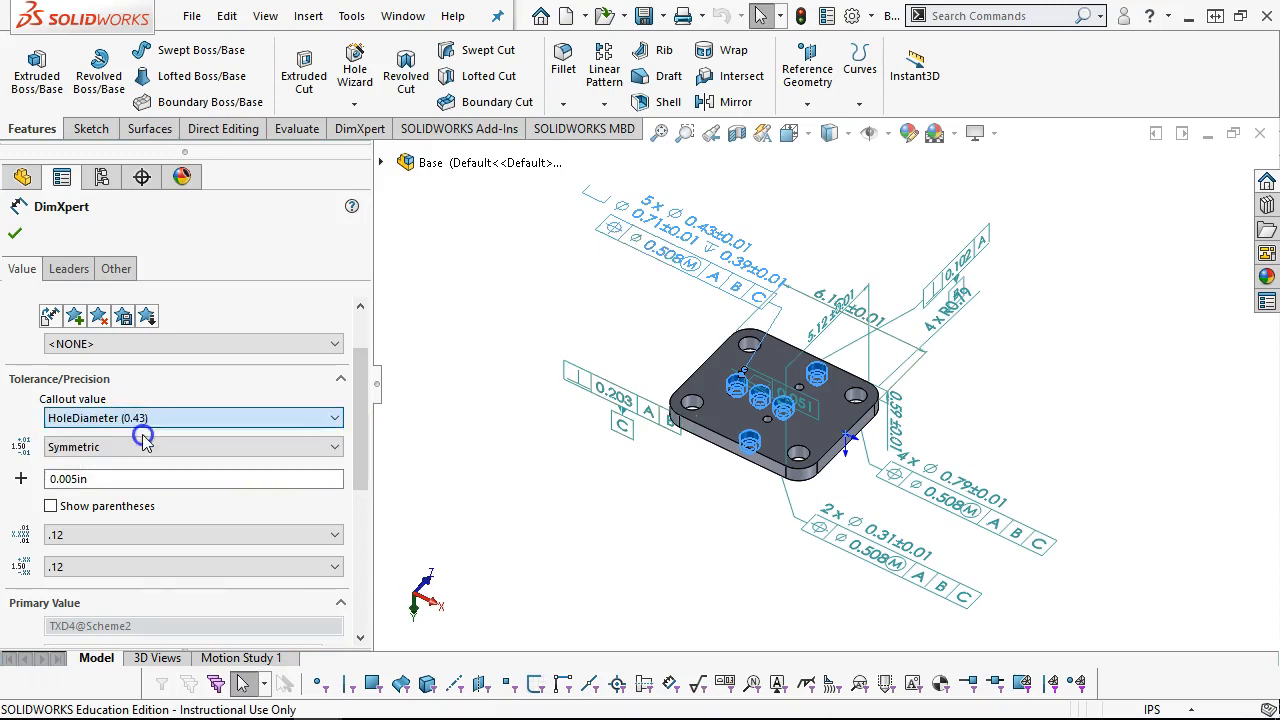
pyautogui.click(151, 534)
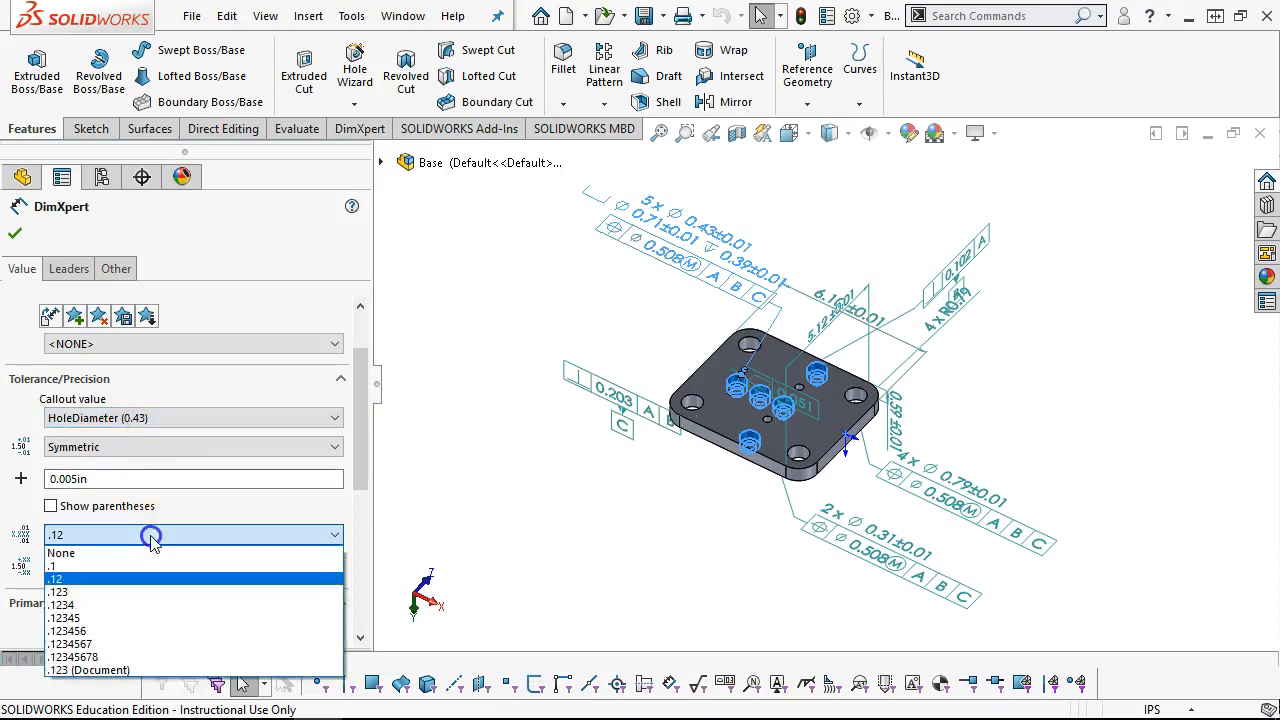
pyautogui.click(130, 592)
pyautogui.scroll(-2, 250, 510)
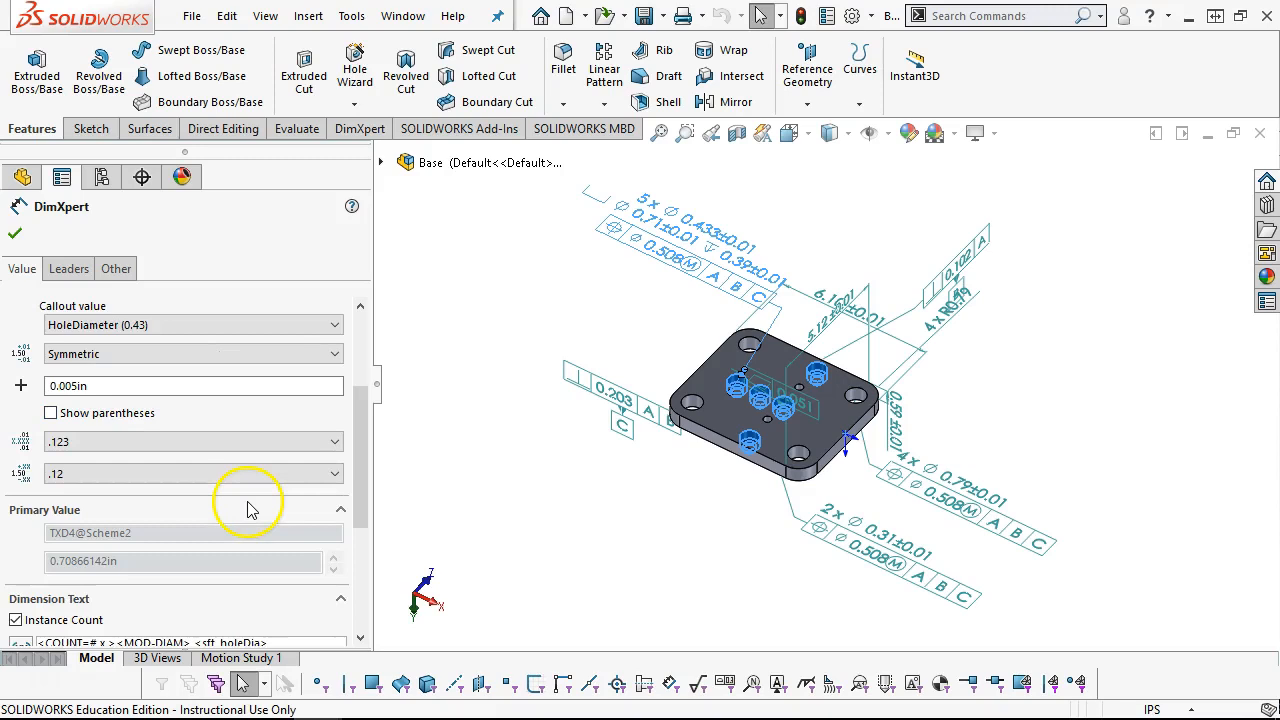
pyautogui.click(205, 476)
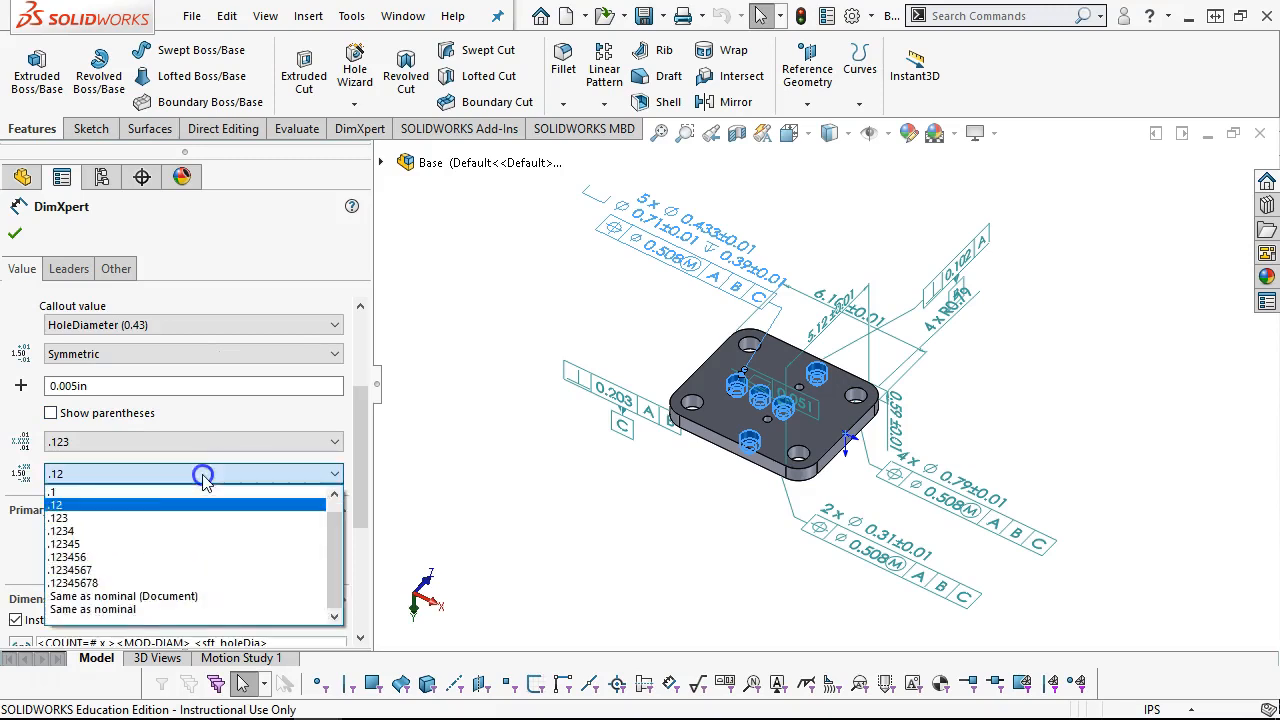
pyautogui.click(120, 518)
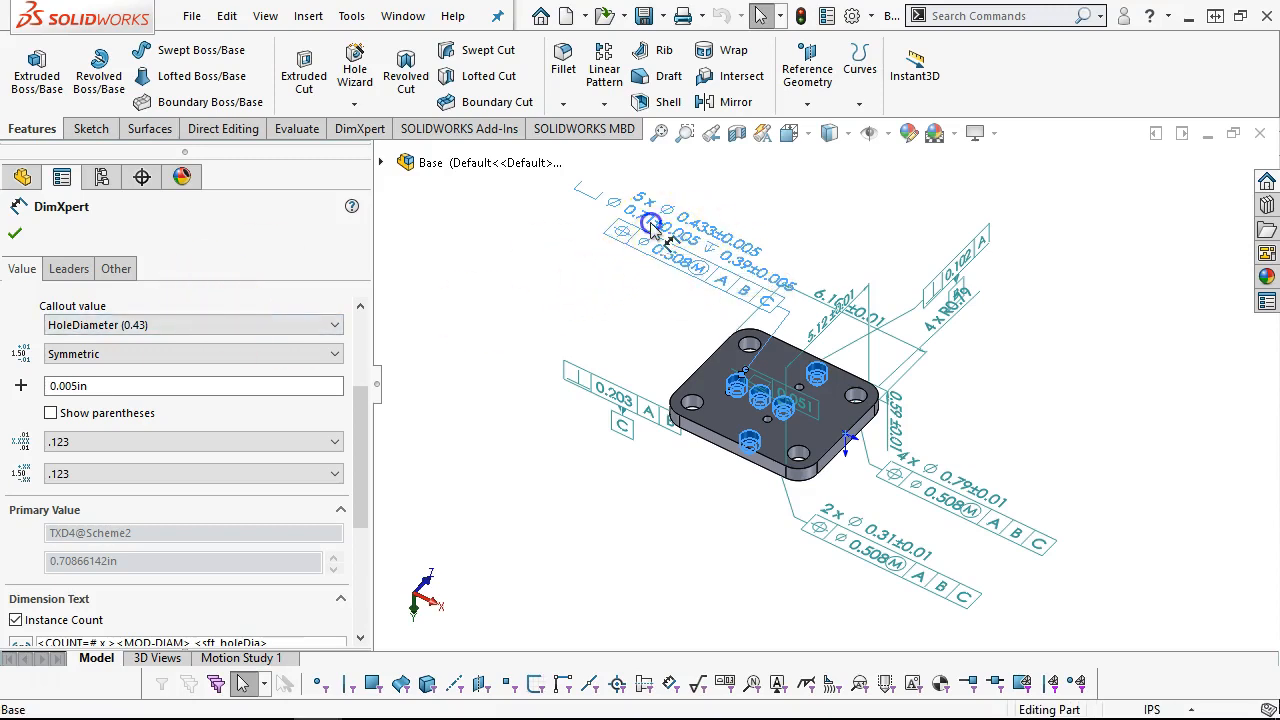
# Step: Set the unit precision of the five-hole callout's CounterBoreDiameter value to three decimals (.123)
pyautogui.click(140, 354)
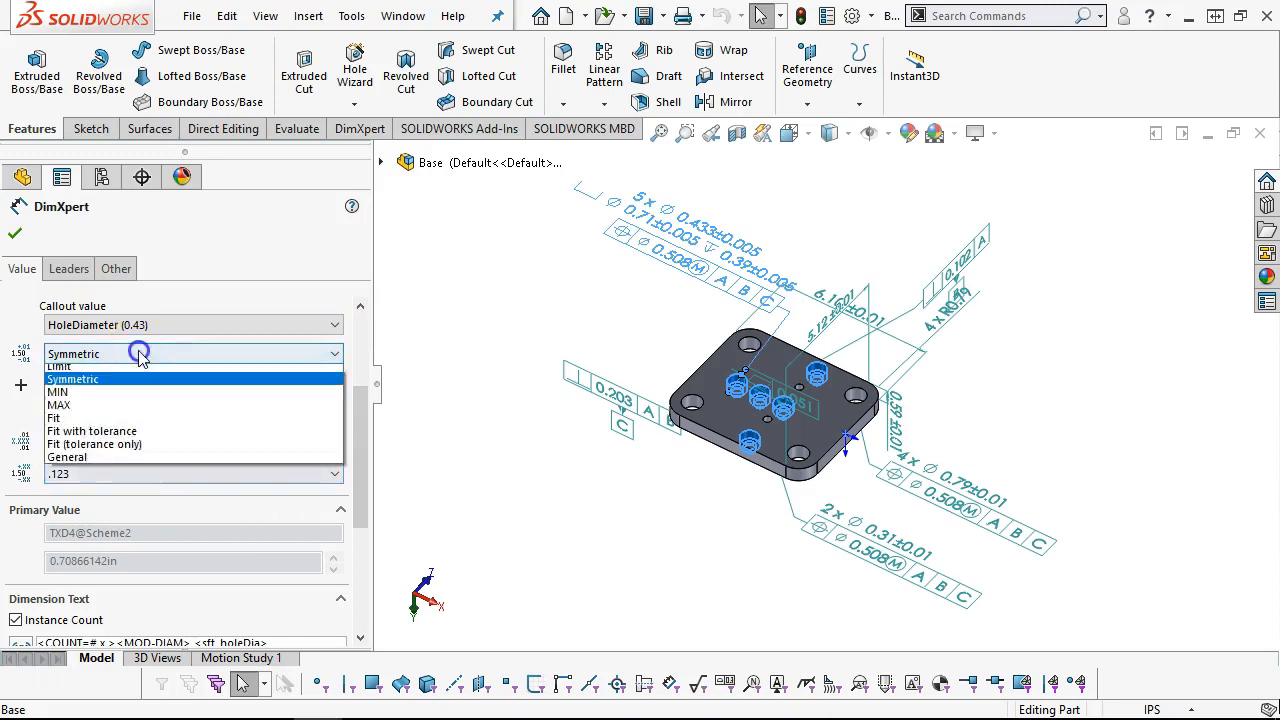
pyautogui.click(140, 352)
pyautogui.click(148, 322)
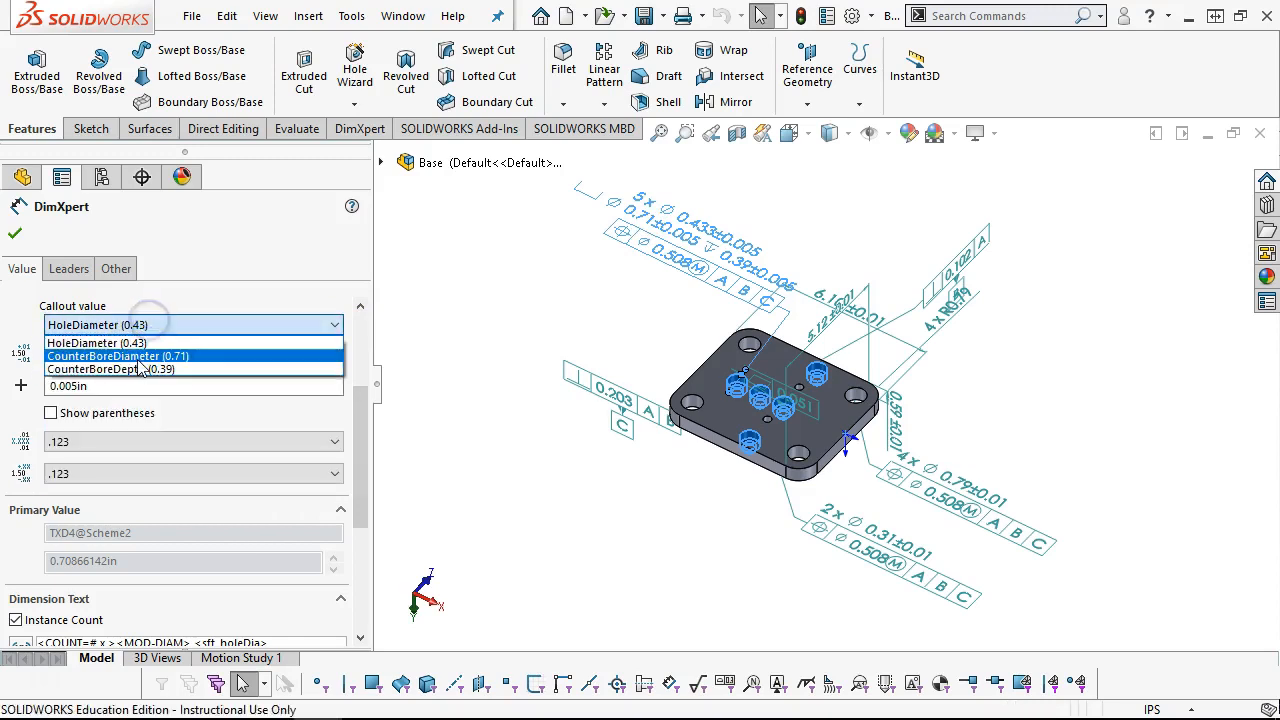
pyautogui.click(141, 357)
pyautogui.click(108, 447)
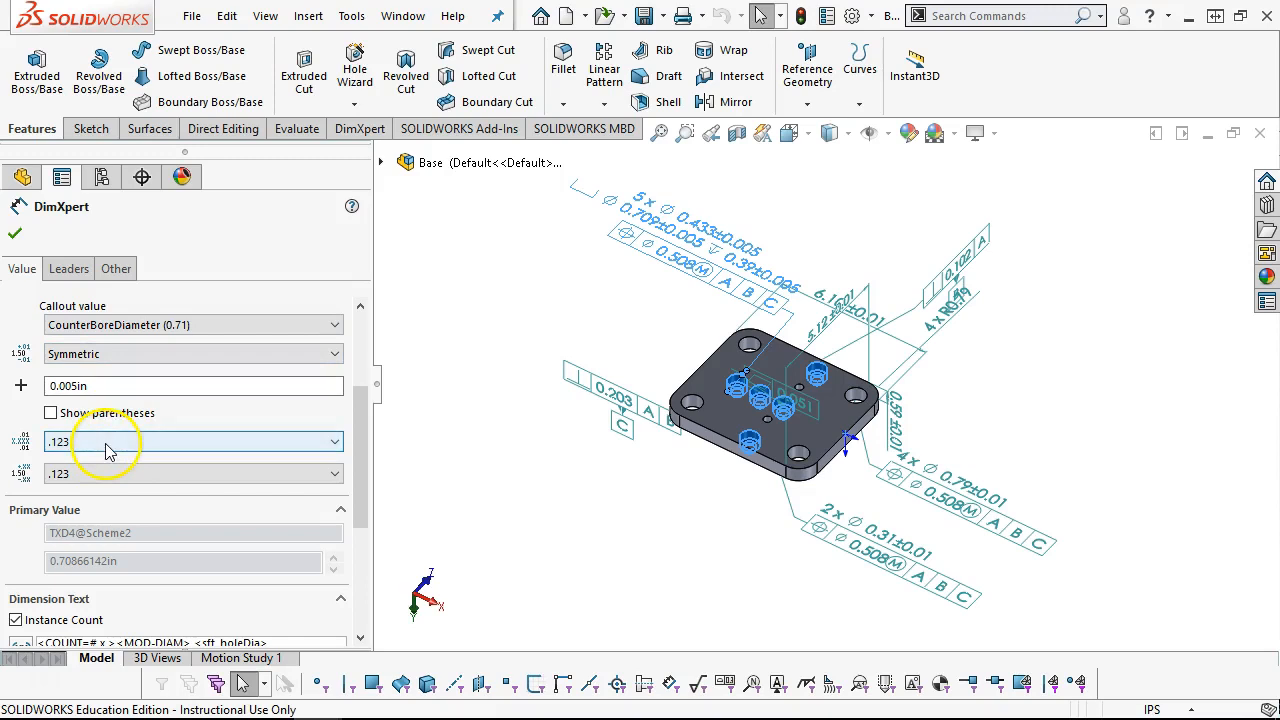
# Step: Set the five-hole callout's CounterBoreDepth value to .123 precision and accept the callout changes
pyautogui.click(112, 327)
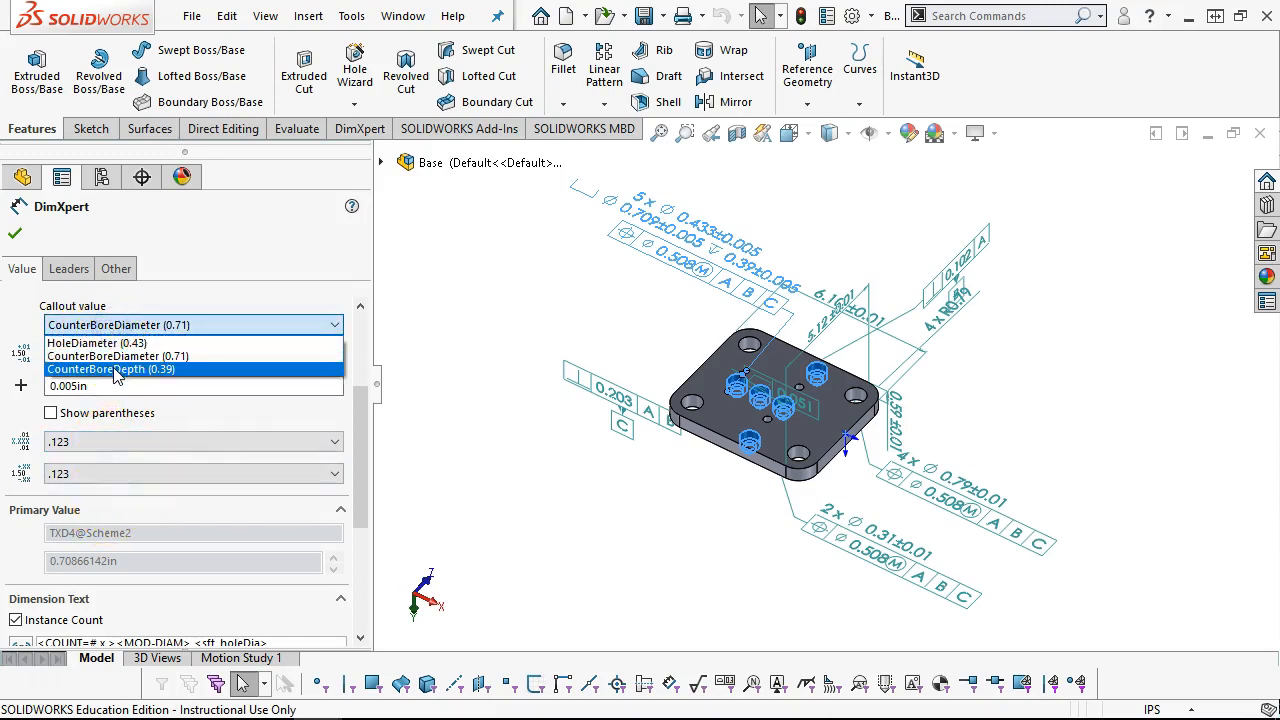
pyautogui.click(115, 369)
pyautogui.click(143, 471)
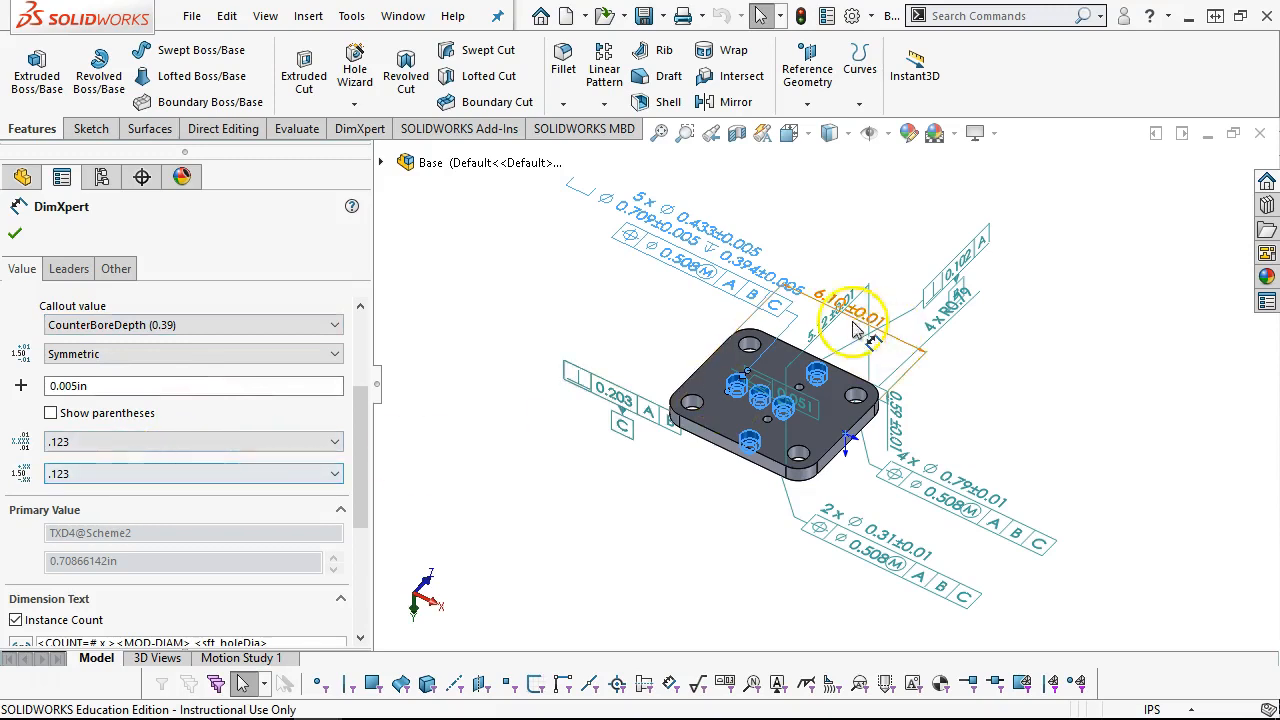
pyautogui.click(17, 234)
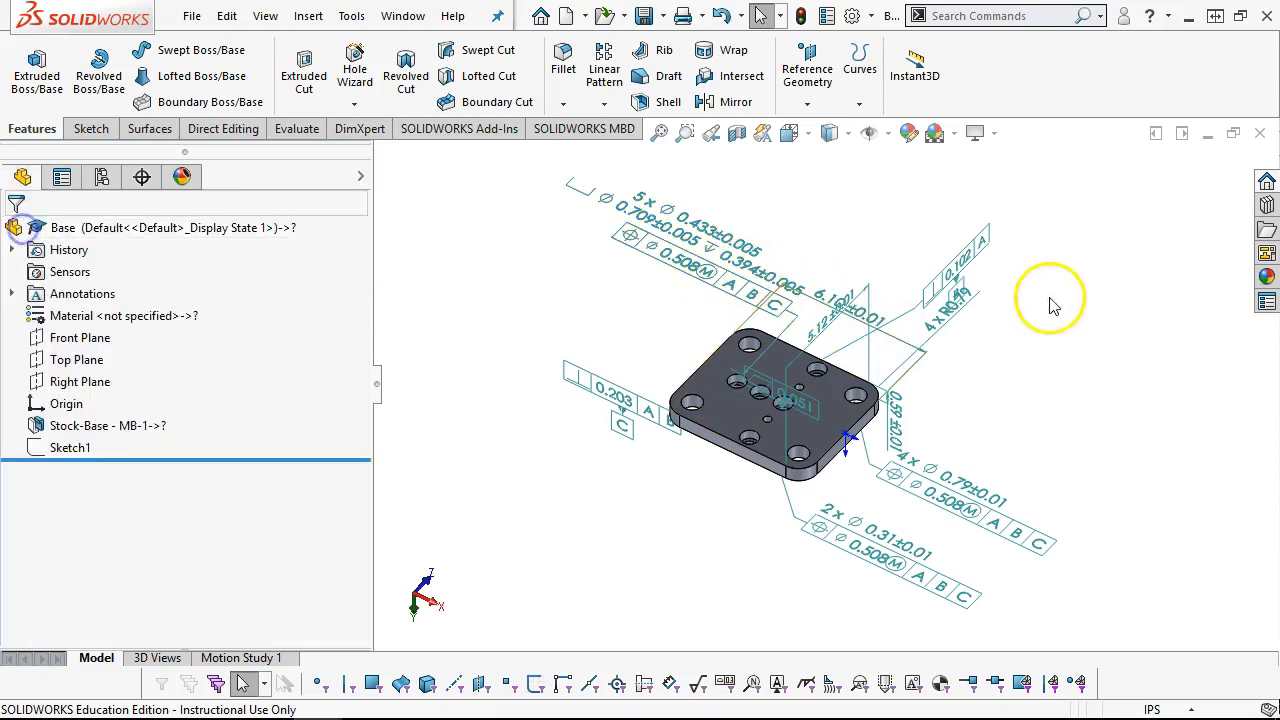
# Step: Move the five-hole callout and the datum C perpendicularity frame outward, away from the plate
pyautogui.moveTo(700, 248); pyautogui.dragTo(596, 237)
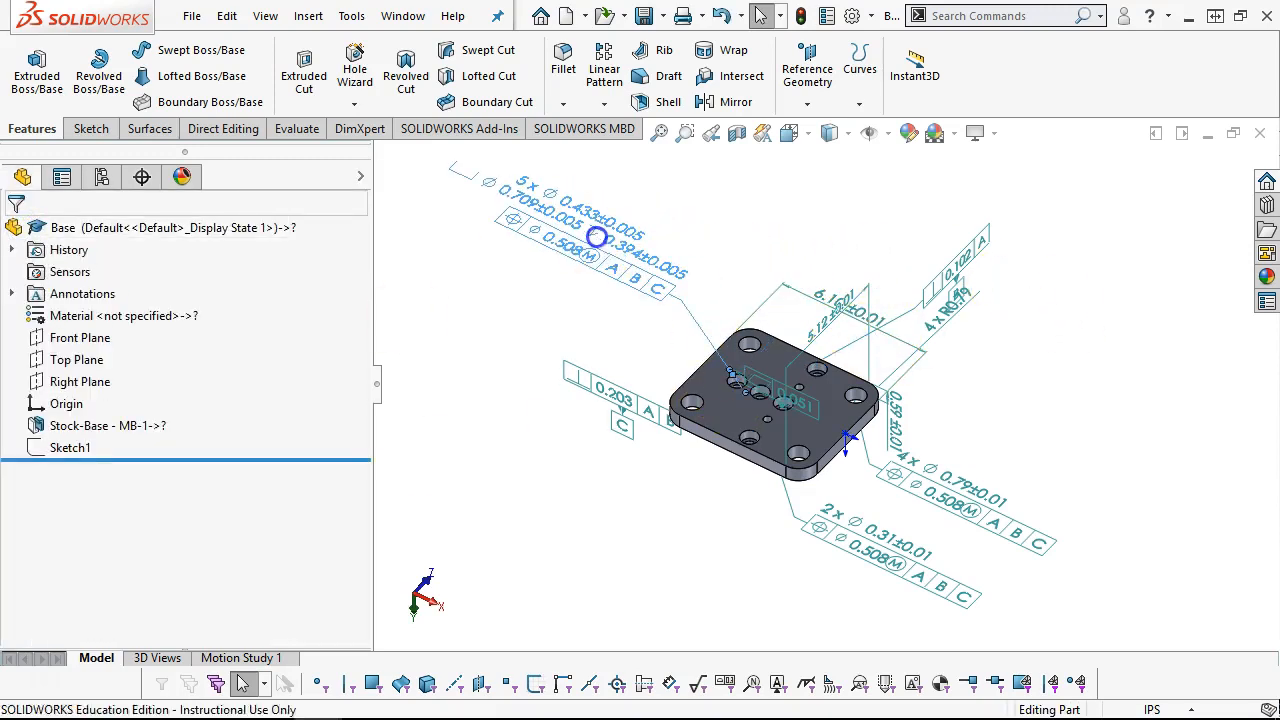
pyautogui.click(495, 316)
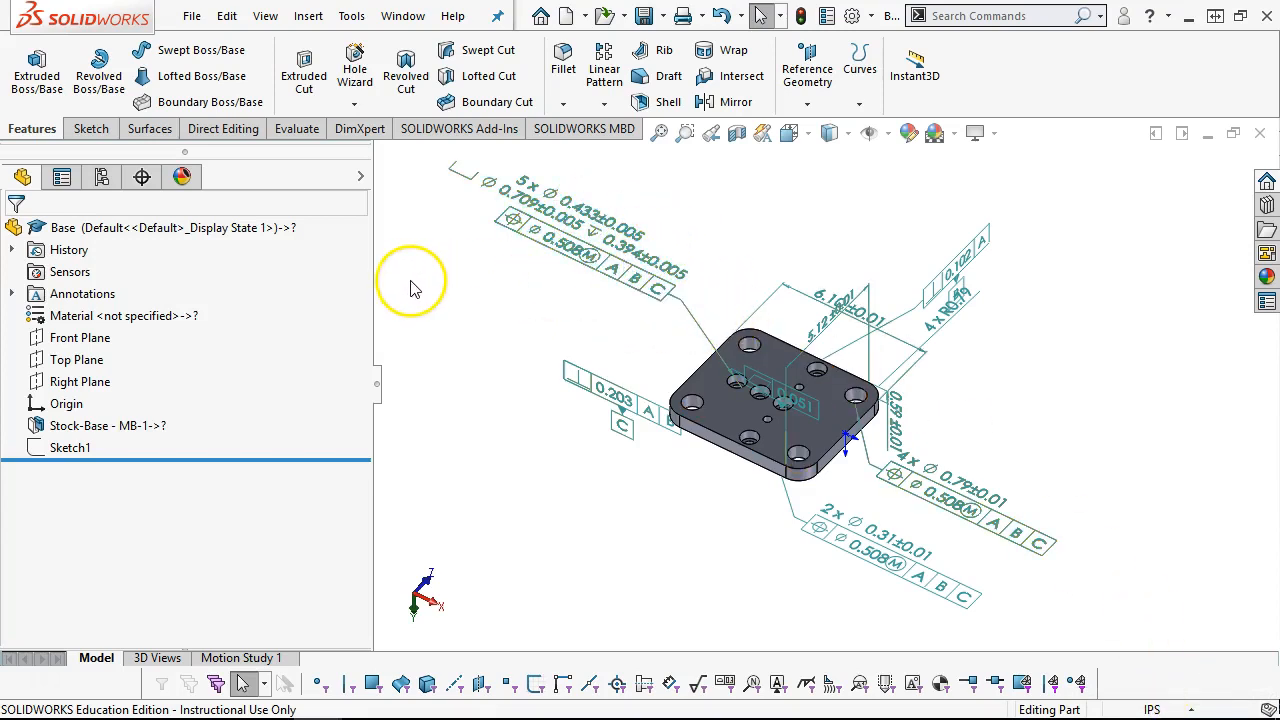
pyautogui.moveTo(600, 405); pyautogui.dragTo(500, 400)
# Step: Move the 6.10 overall dimension away from the plate, then set its unit precision to .123 and tolerance precision to Same as nominal (Document)
pyautogui.moveTo(828, 330); pyautogui.dragTo(791, 209)
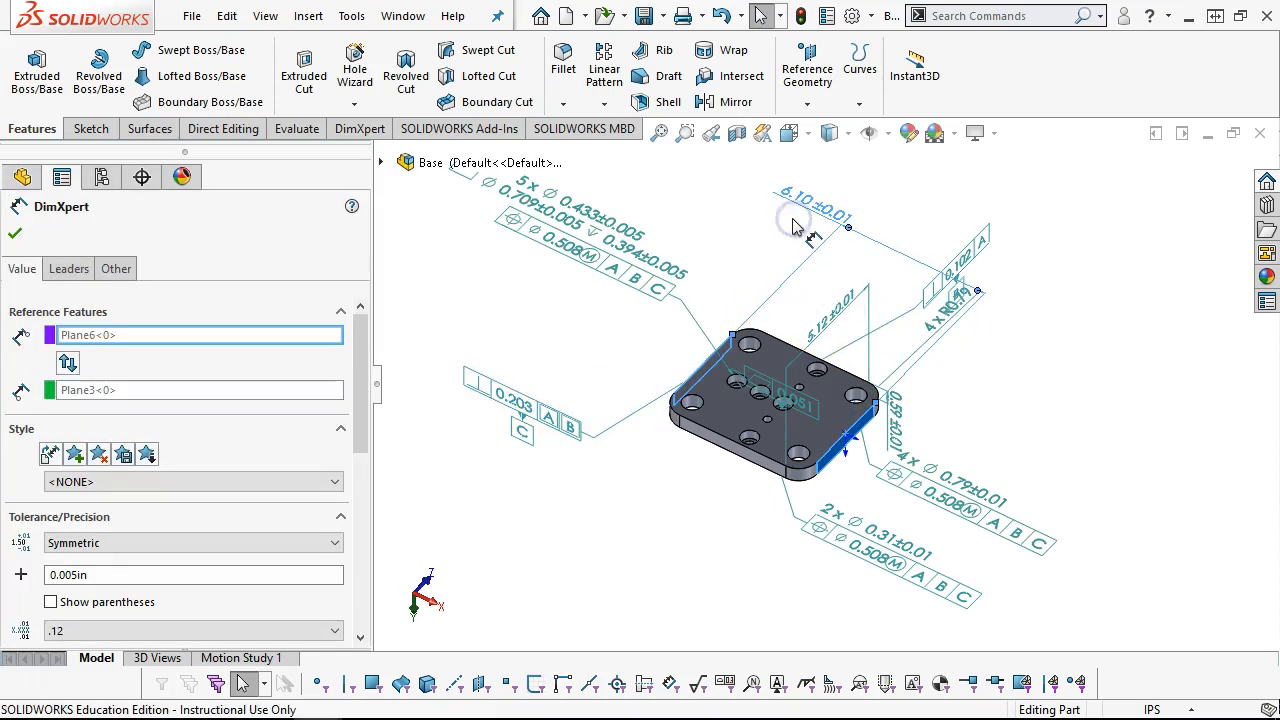
pyautogui.scroll(-1, 263, 460)
pyautogui.scroll(-1, 203, 459)
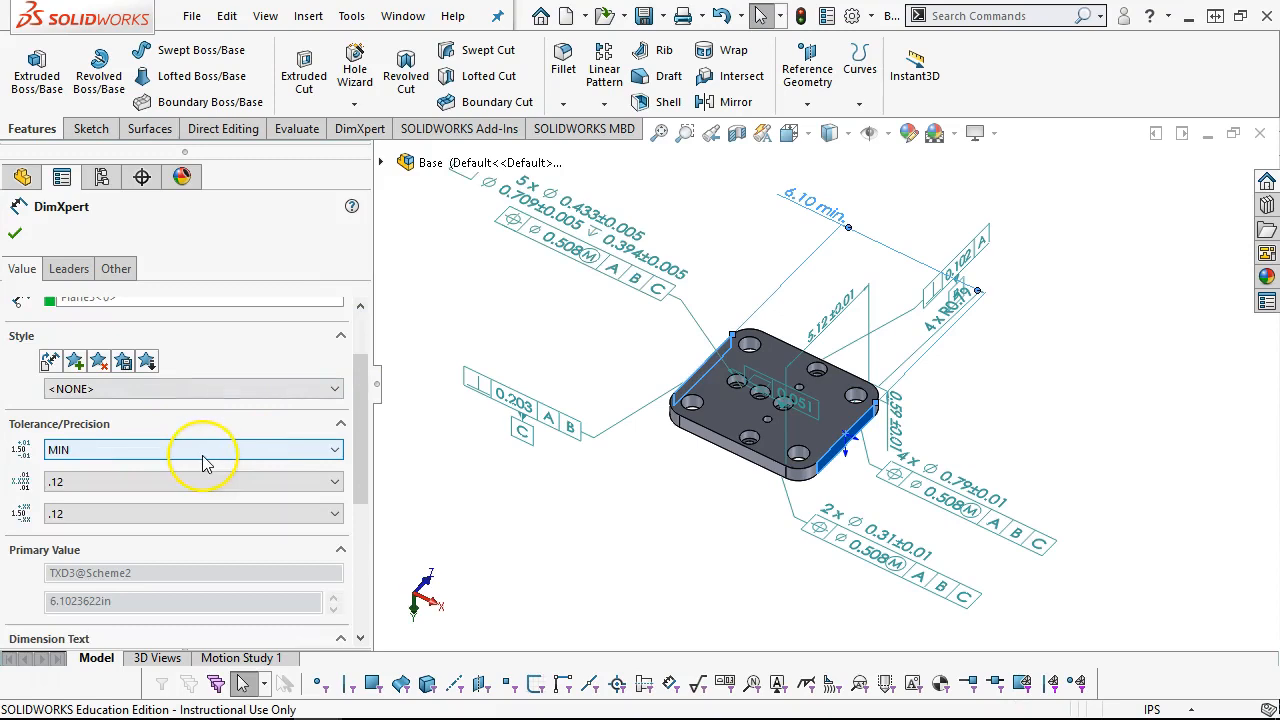
pyautogui.scroll(1, 203, 457)
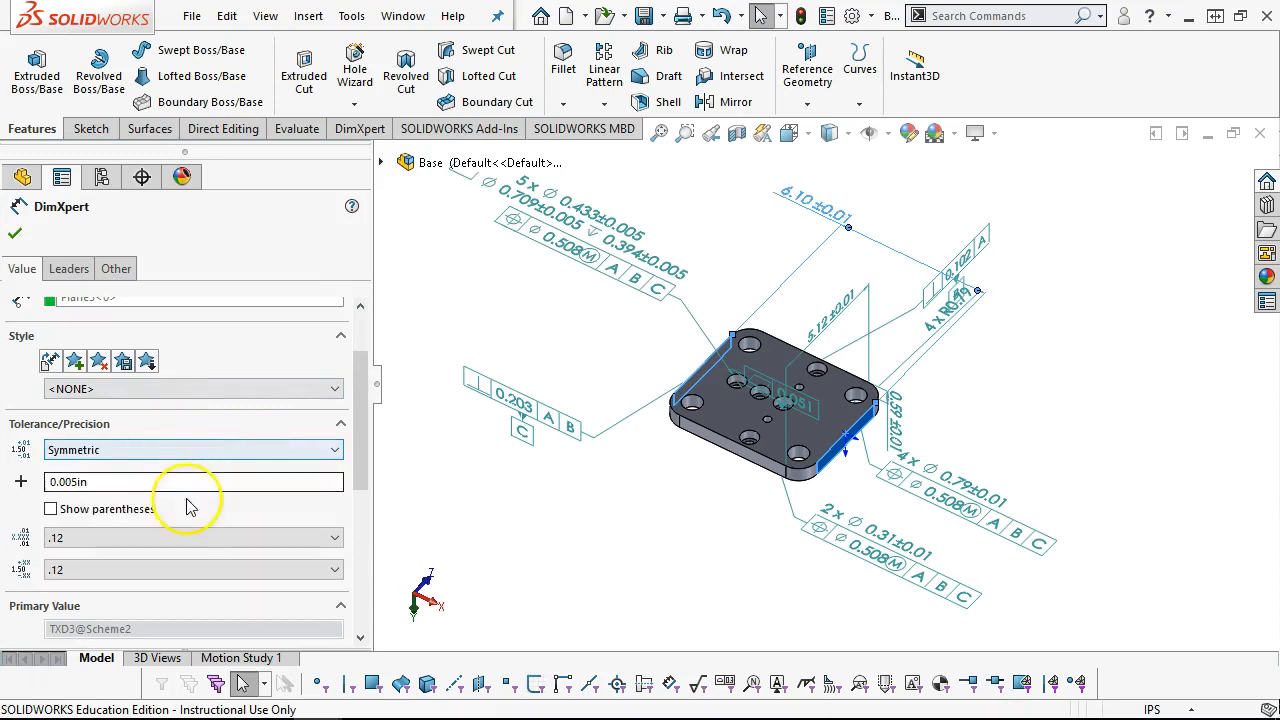
pyautogui.click(178, 537)
pyautogui.click(141, 584)
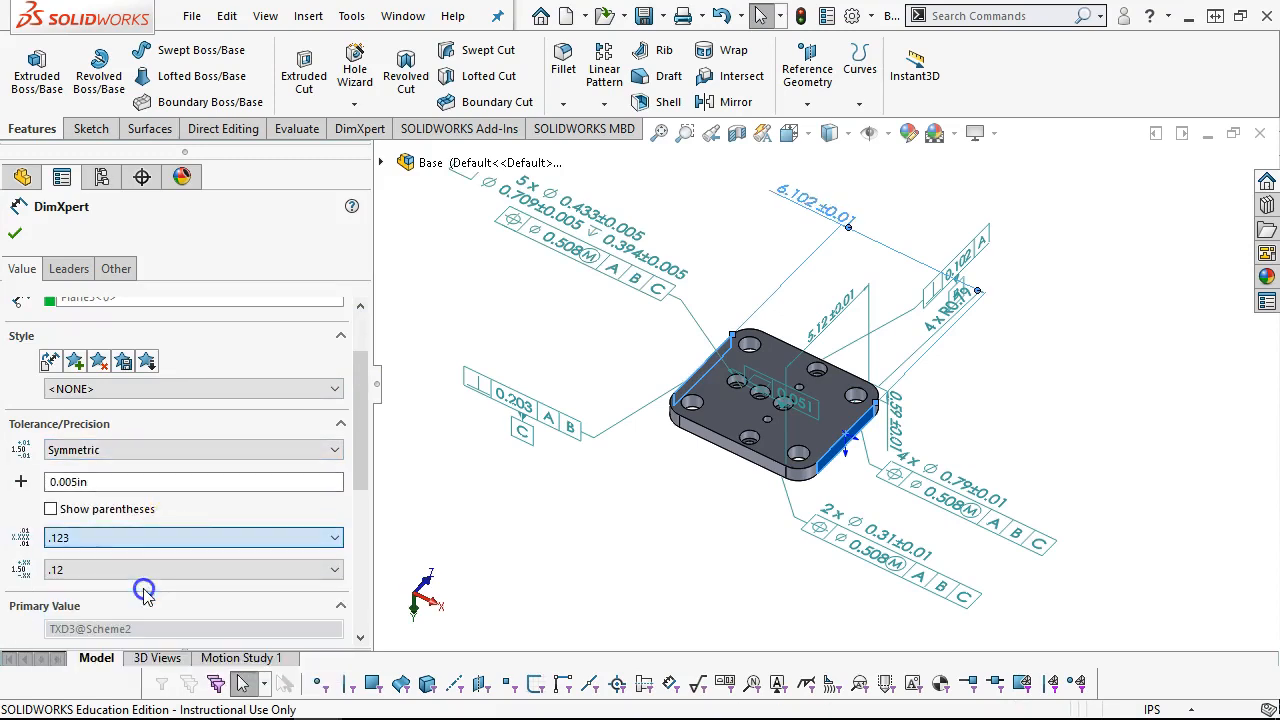
pyautogui.click(209, 569)
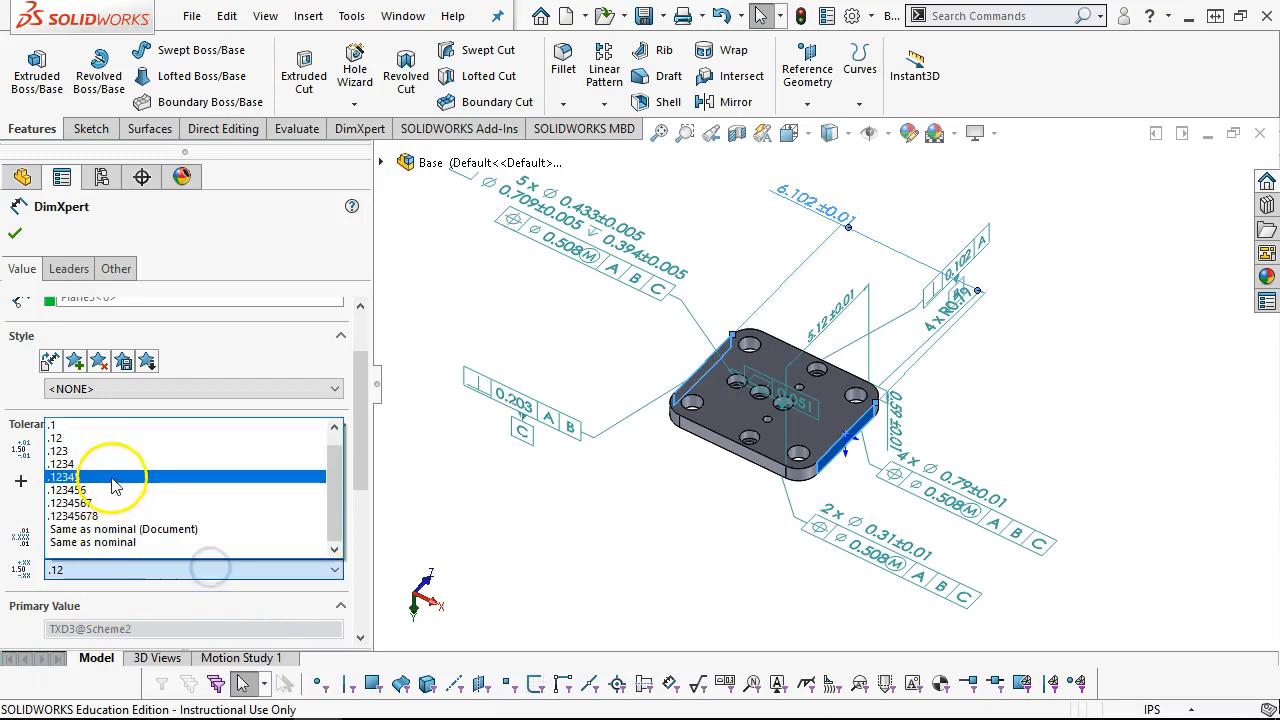
pyautogui.click(128, 529)
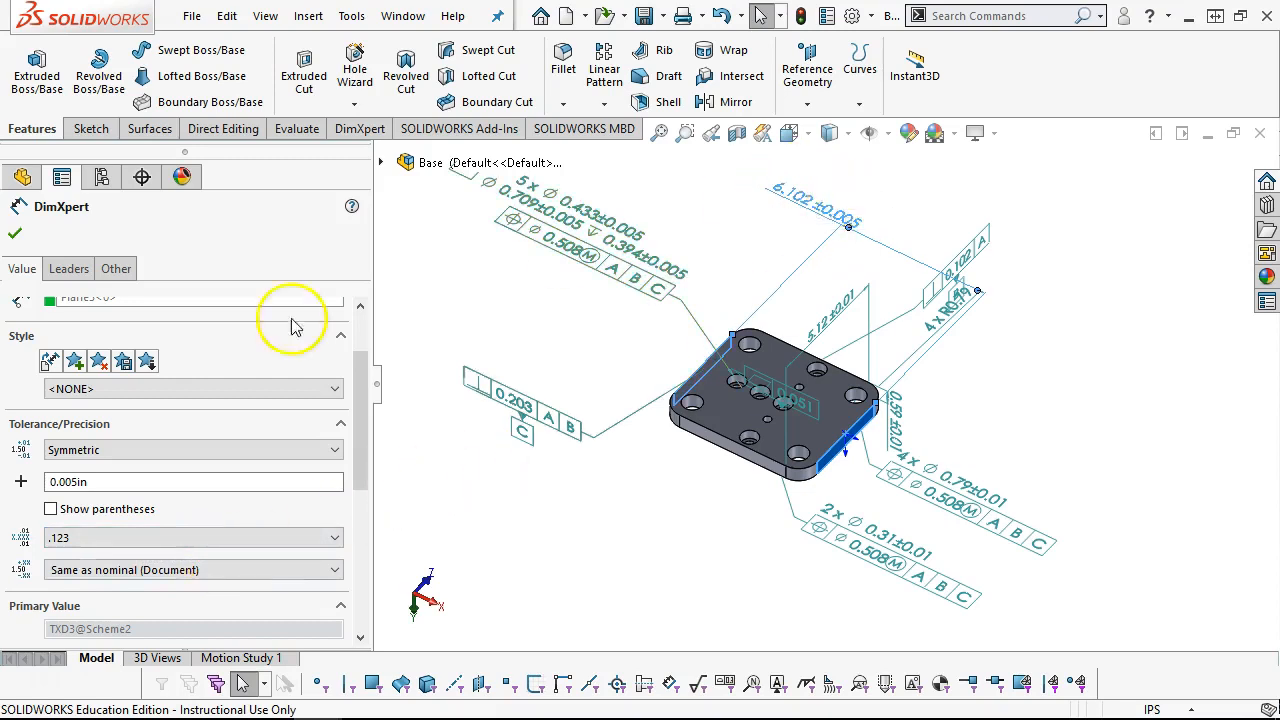
pyautogui.click(14, 236)
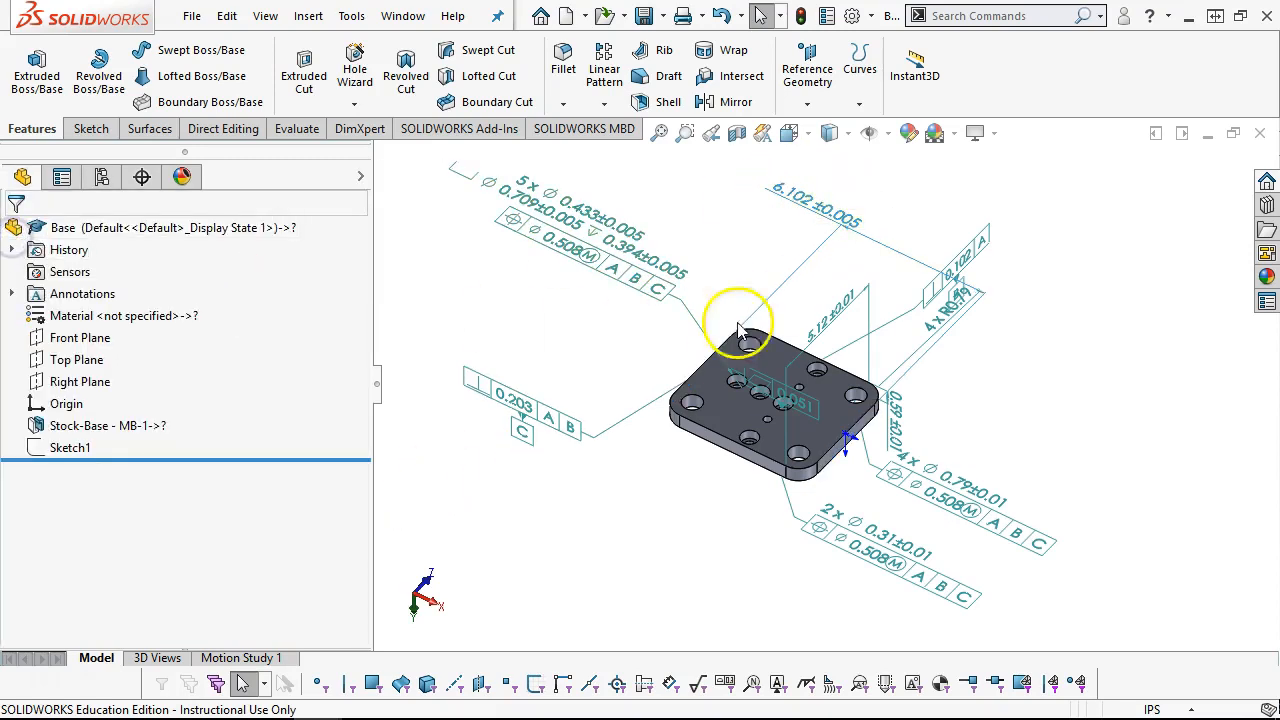
# Step: Set the 6.102 overall dimension's tolerance type to General and reposition it clear of the surrounding annotations
pyautogui.moveTo(848, 204); pyautogui.dragTo(960, 197)
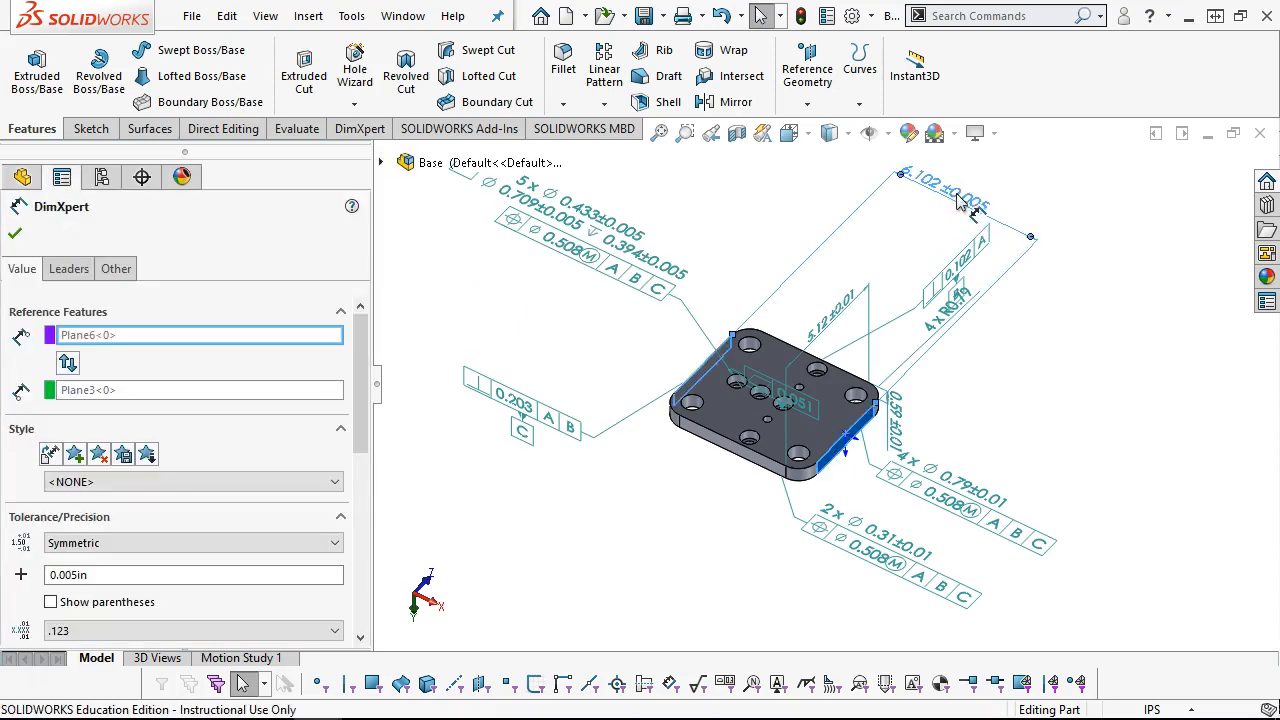
pyautogui.click(962, 202)
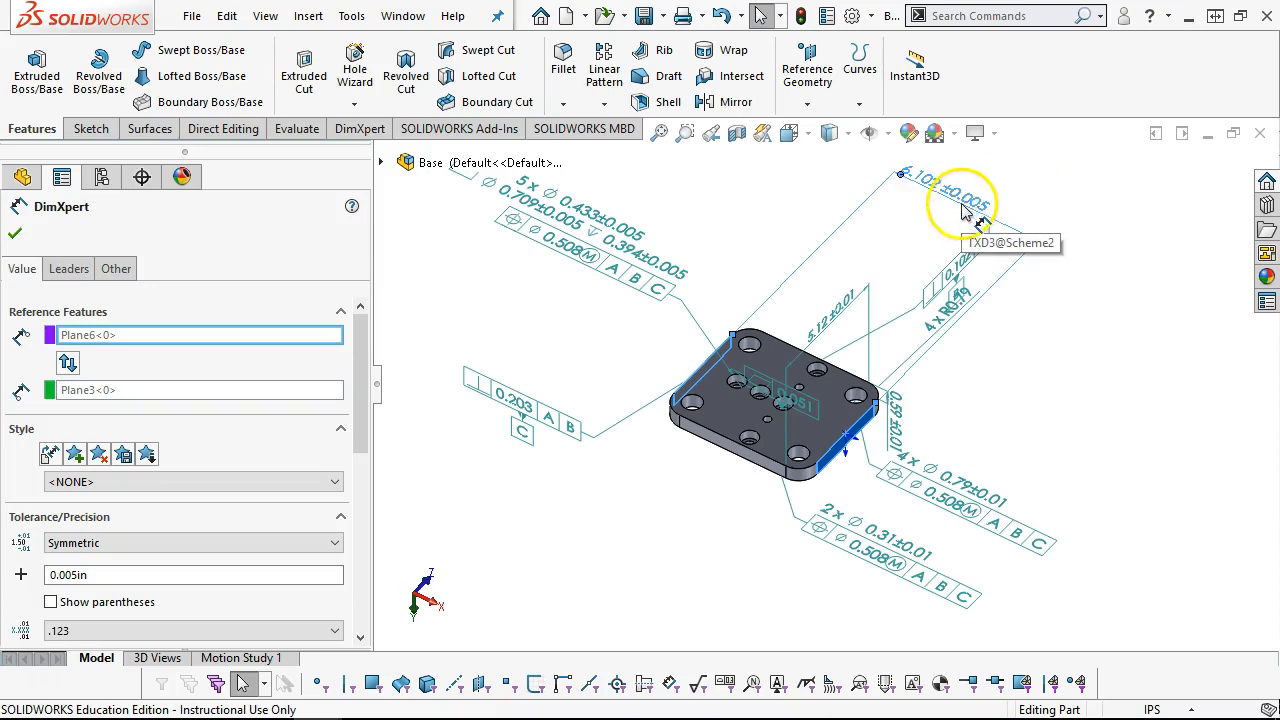
pyautogui.moveTo(363, 408); pyautogui.dragTo(367, 474)
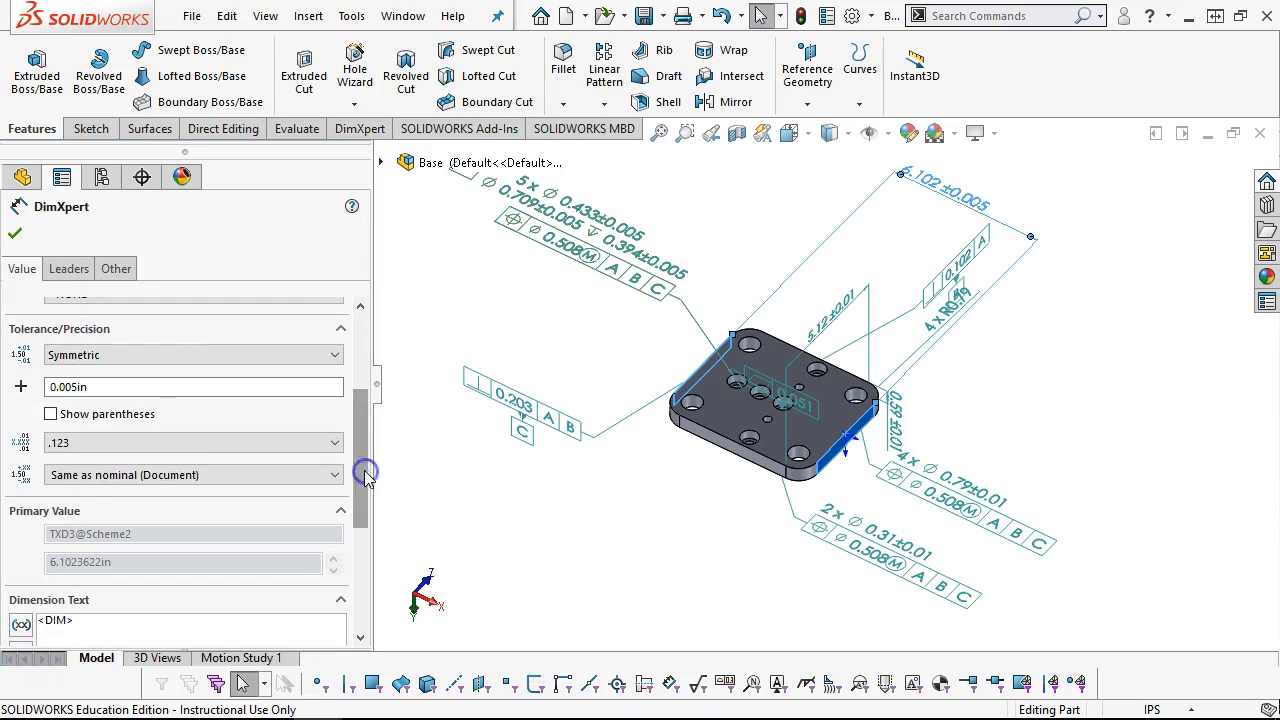
pyautogui.click(298, 356)
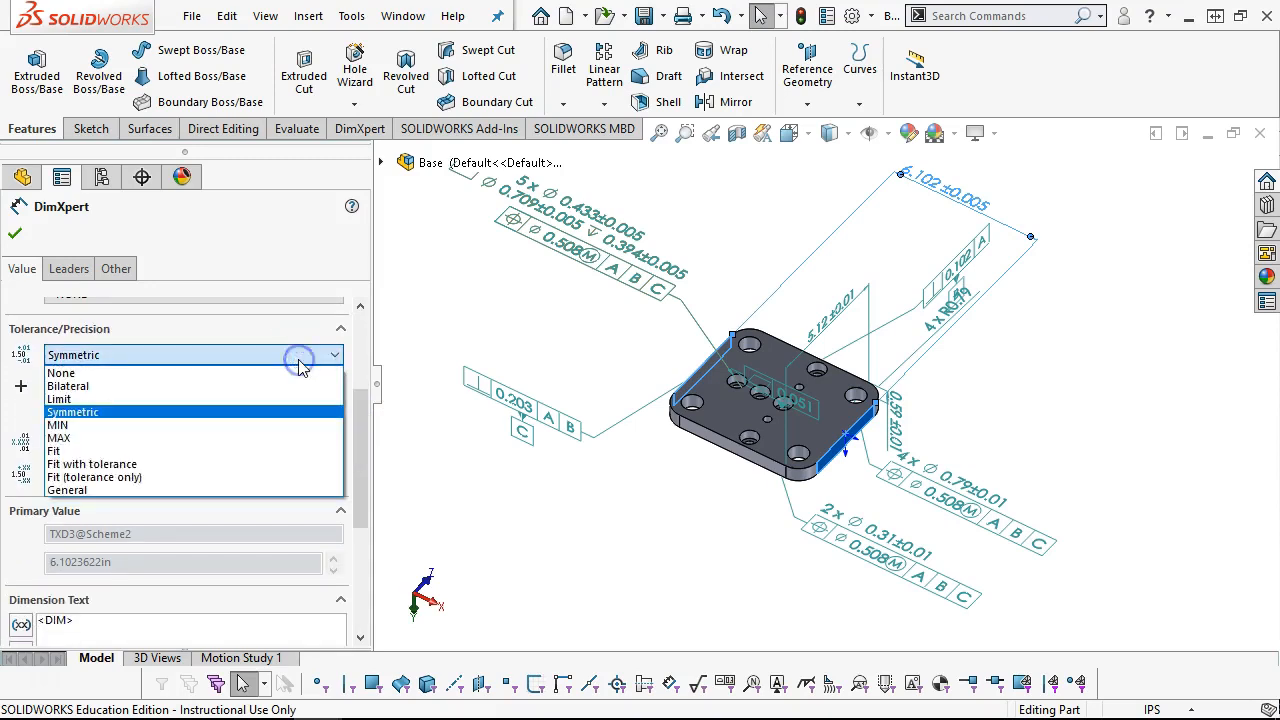
pyautogui.click(173, 490)
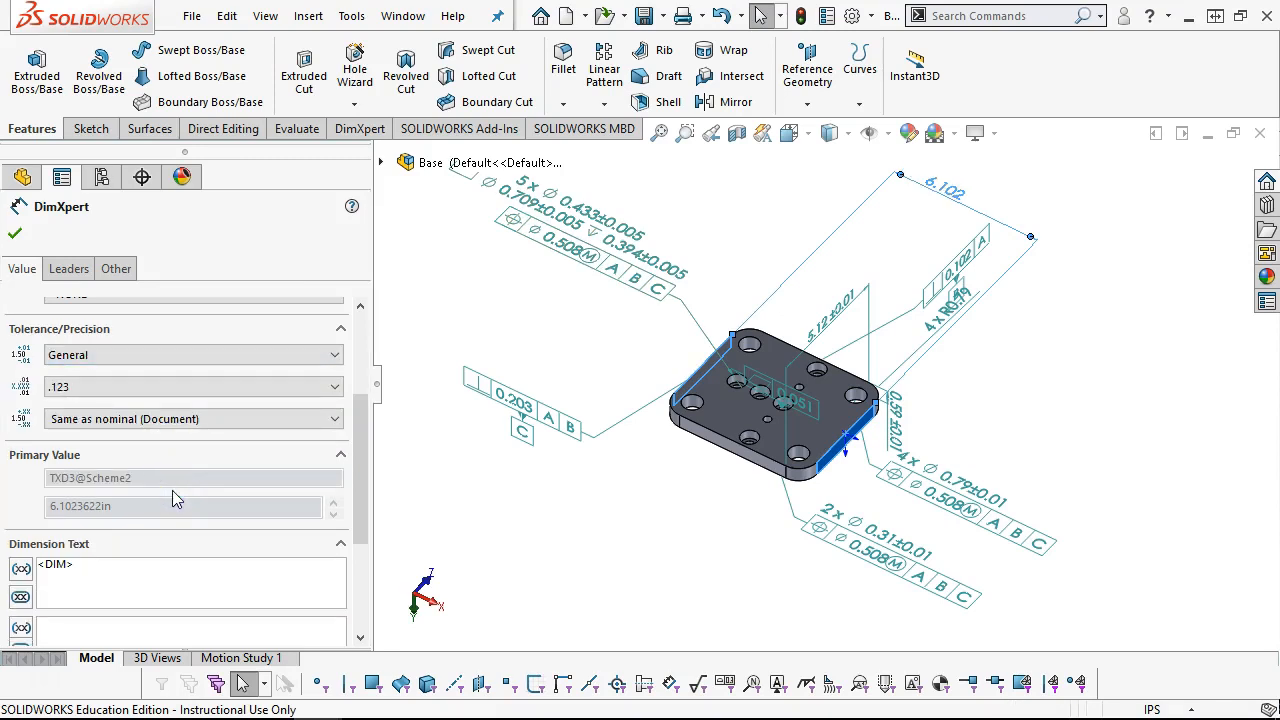
pyautogui.moveTo(945, 190); pyautogui.dragTo(970, 190)
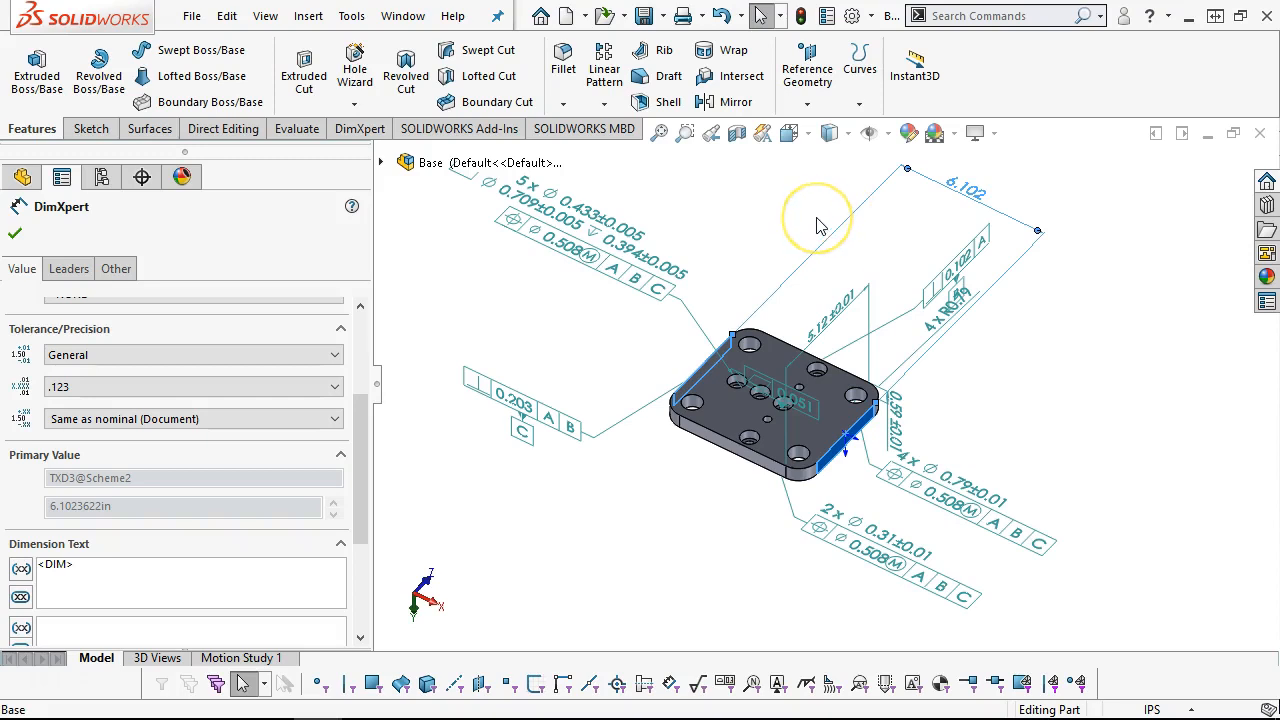
pyautogui.moveTo(985, 193); pyautogui.dragTo(990, 187)
pyautogui.click(878, 218)
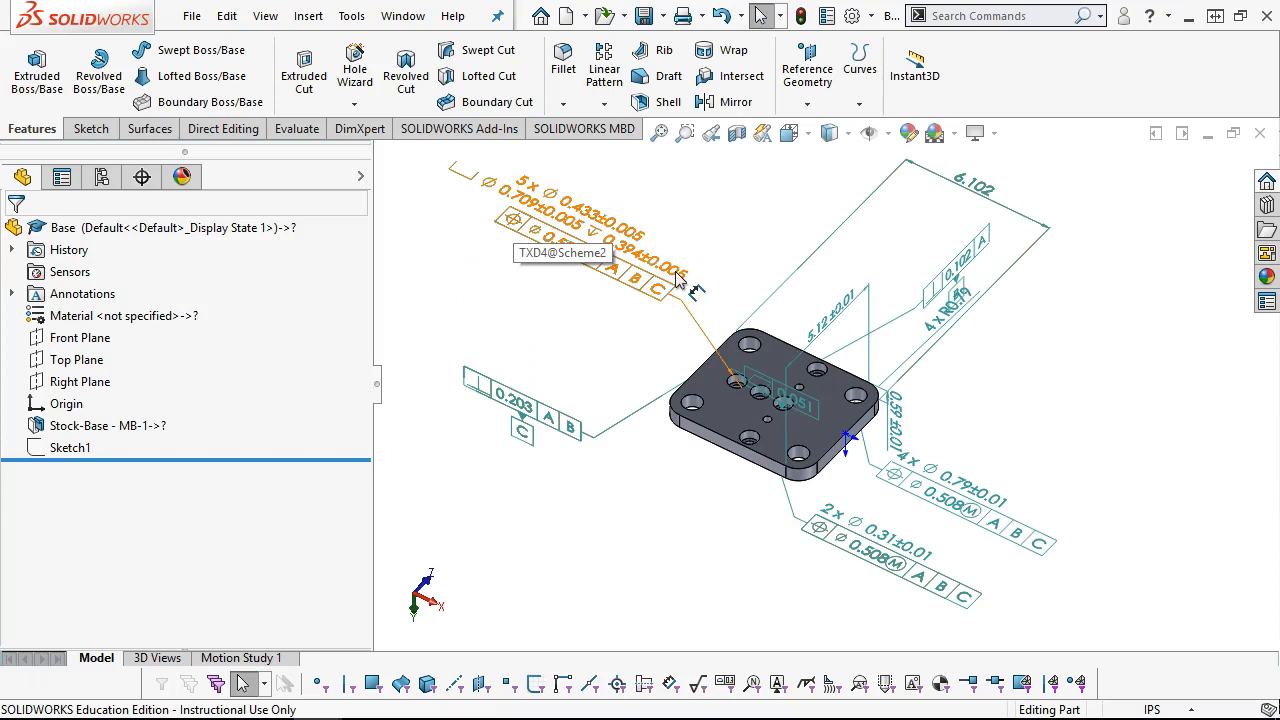
# Step: Move the 4x R0.79 corner radius callout to clear space beside the plate, away from the datum B frame
pyautogui.click(608, 250)
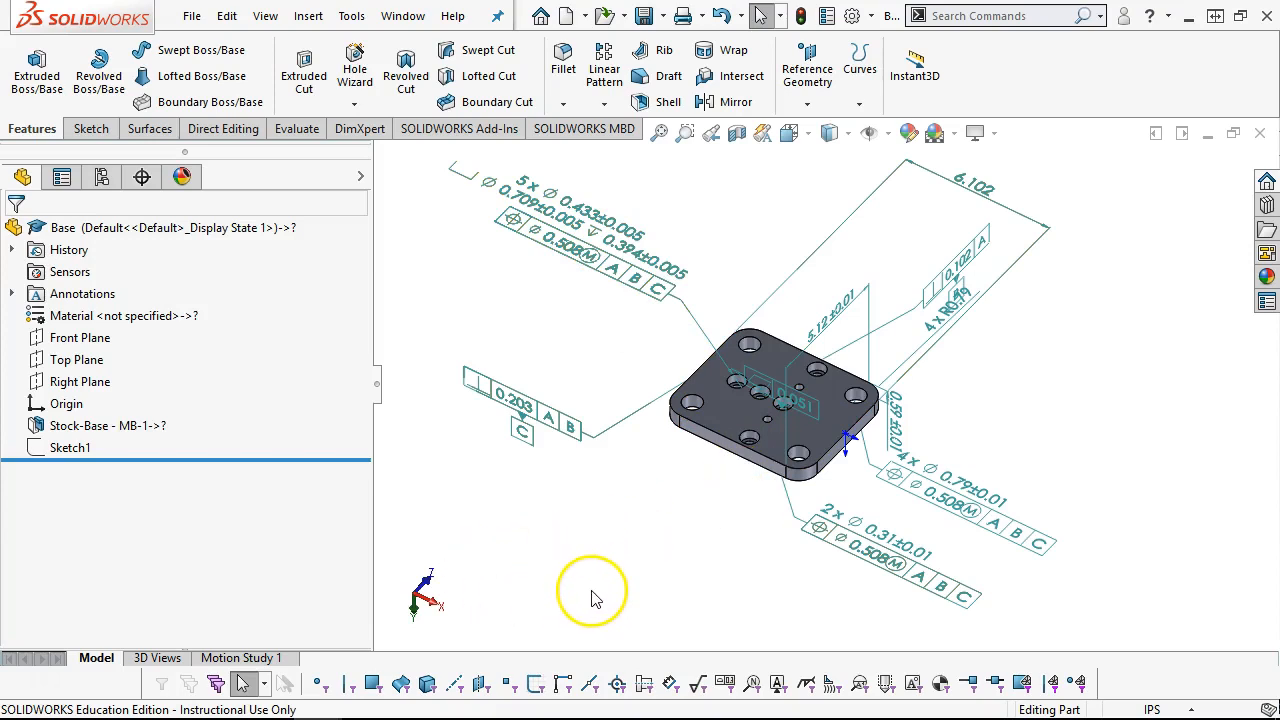
pyautogui.moveTo(936, 314); pyautogui.dragTo(987, 374)
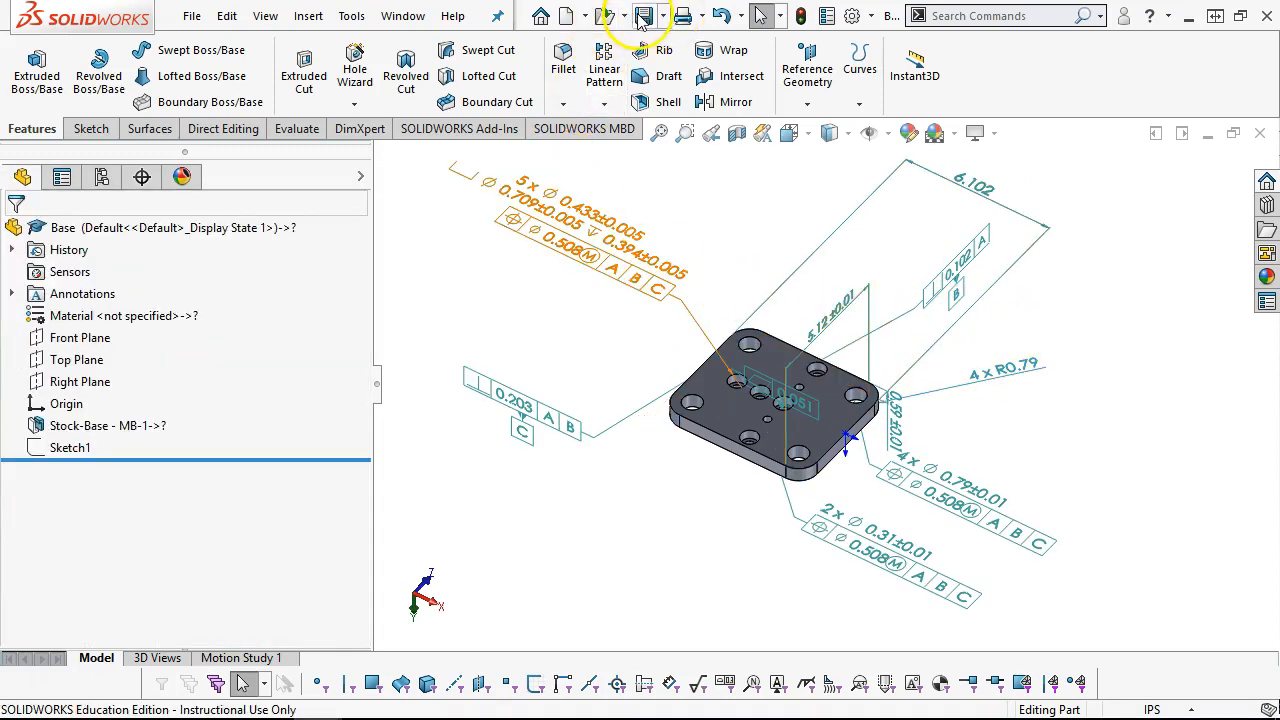
# Step: Close the Base part to return to the drawing, and move the five-hole callout farther above the plate view
pyautogui.click(1264, 137)
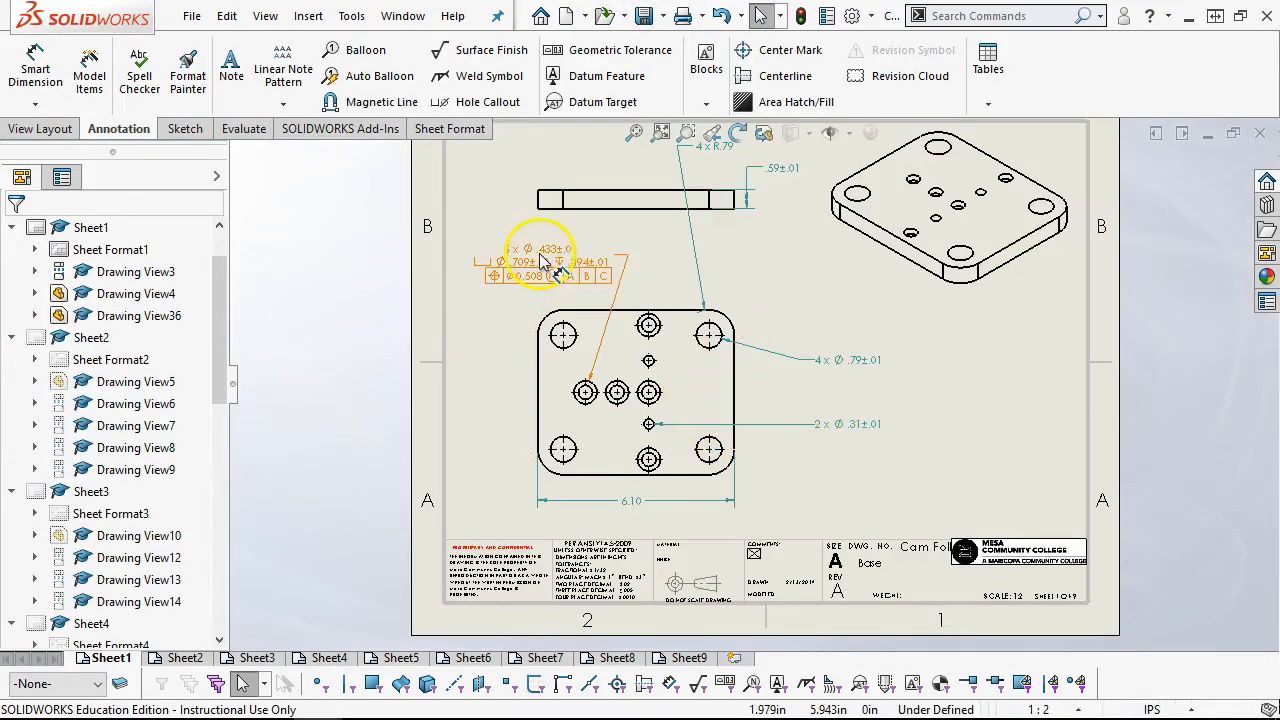
pyautogui.click(556, 258)
pyautogui.moveTo(556, 258); pyautogui.dragTo(539, 232)
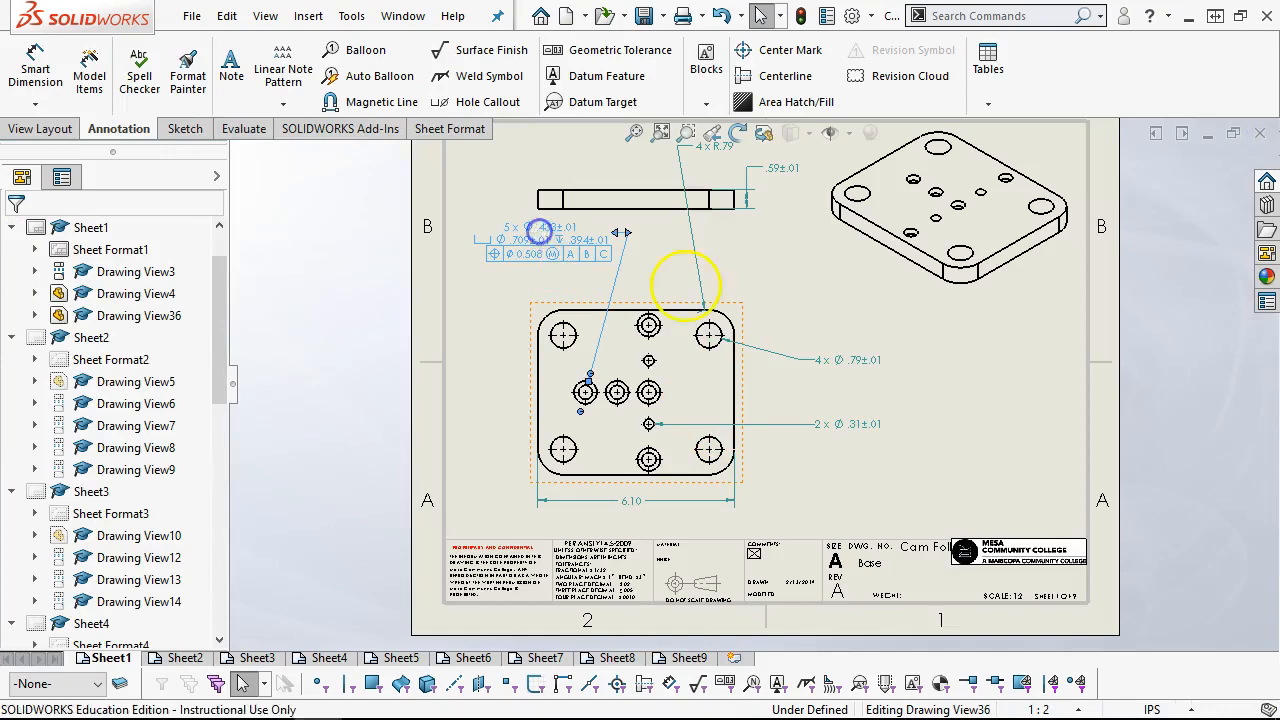
pyautogui.press('z')
pyautogui.press('z')
pyautogui.scroll(-1, 885, 390)
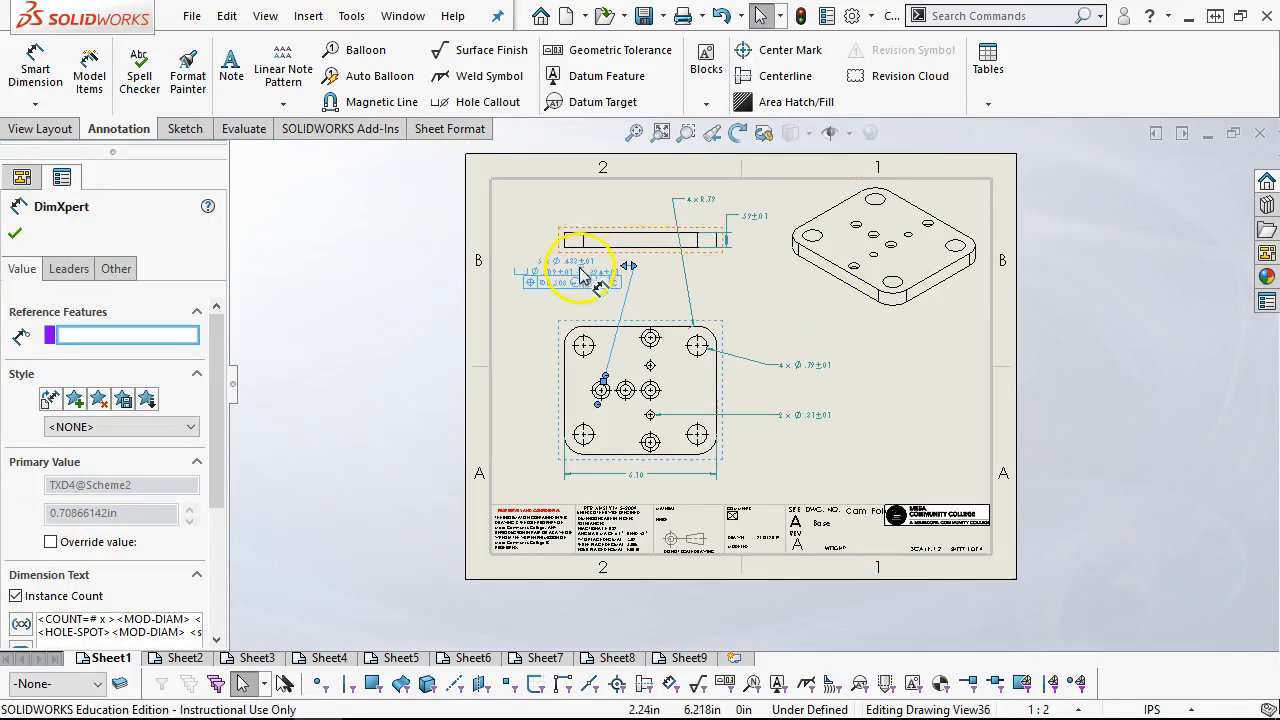
pyautogui.click(572, 297)
pyautogui.click(900, 375)
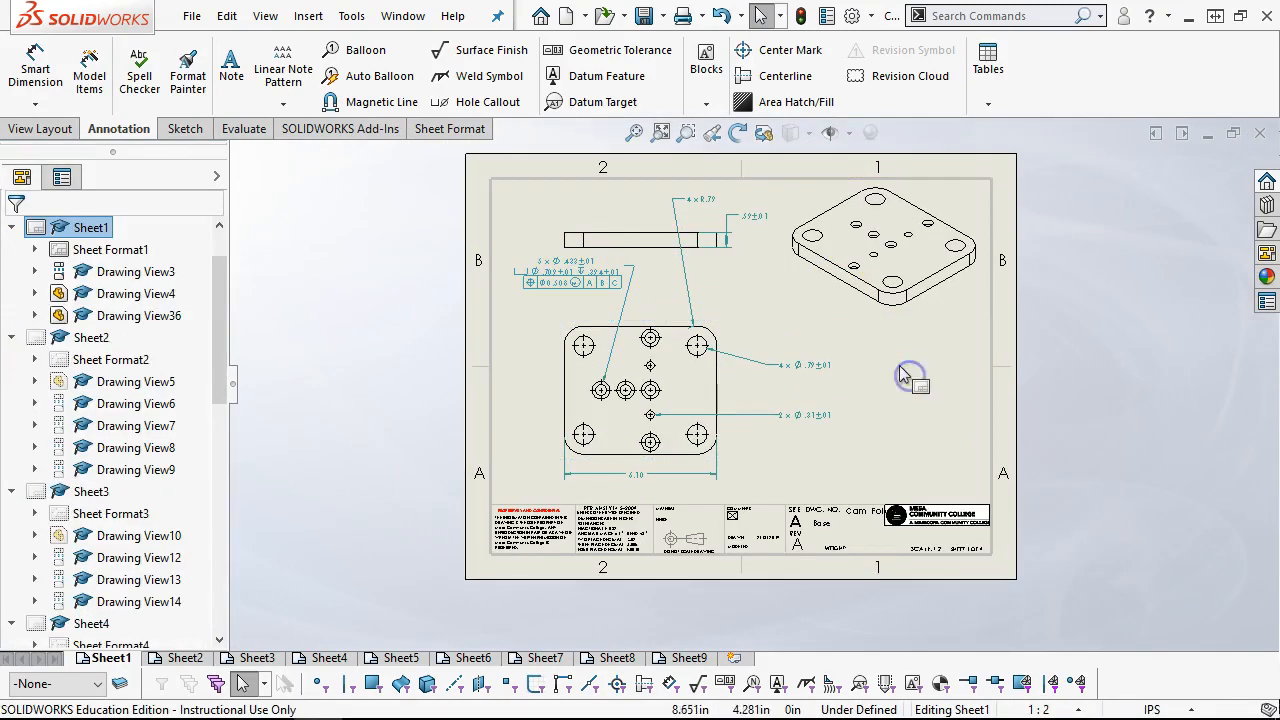
pyautogui.scroll(-1, 850, 320)
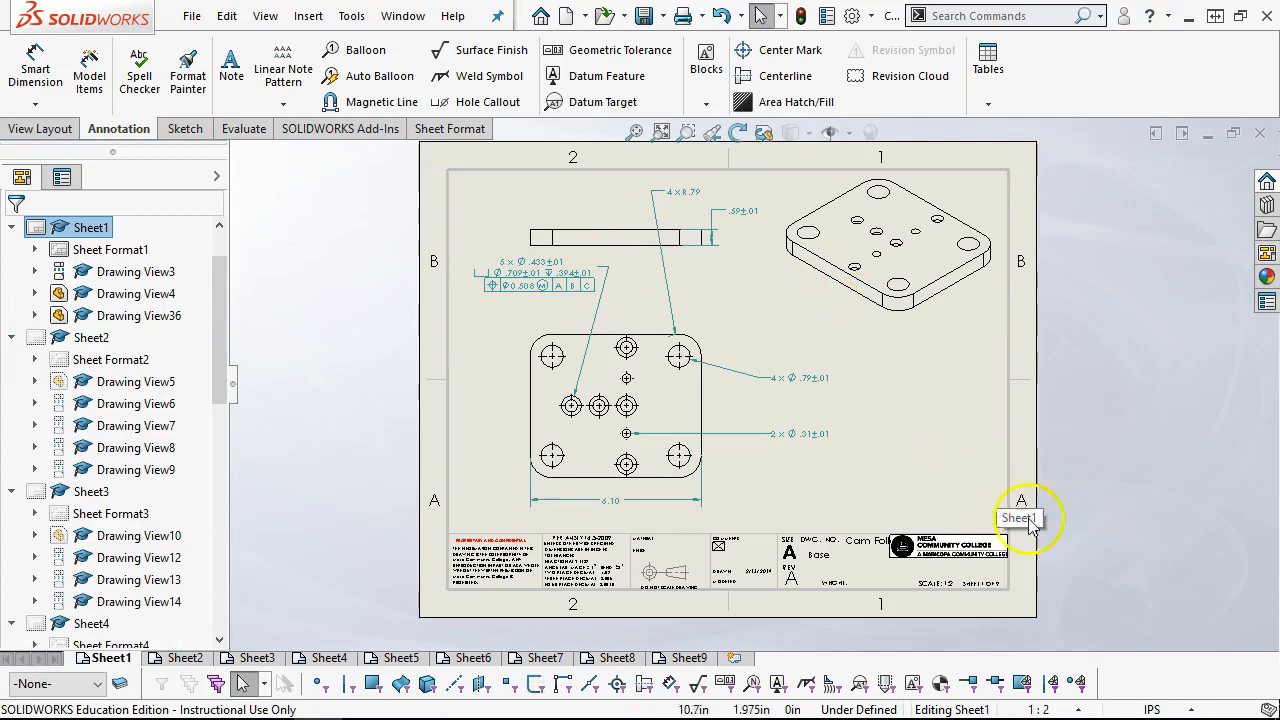
# Step: Set the sheet scale to 1:5 and move the isometric view toward the sheet's upper corner
pyautogui.click(1080, 710)
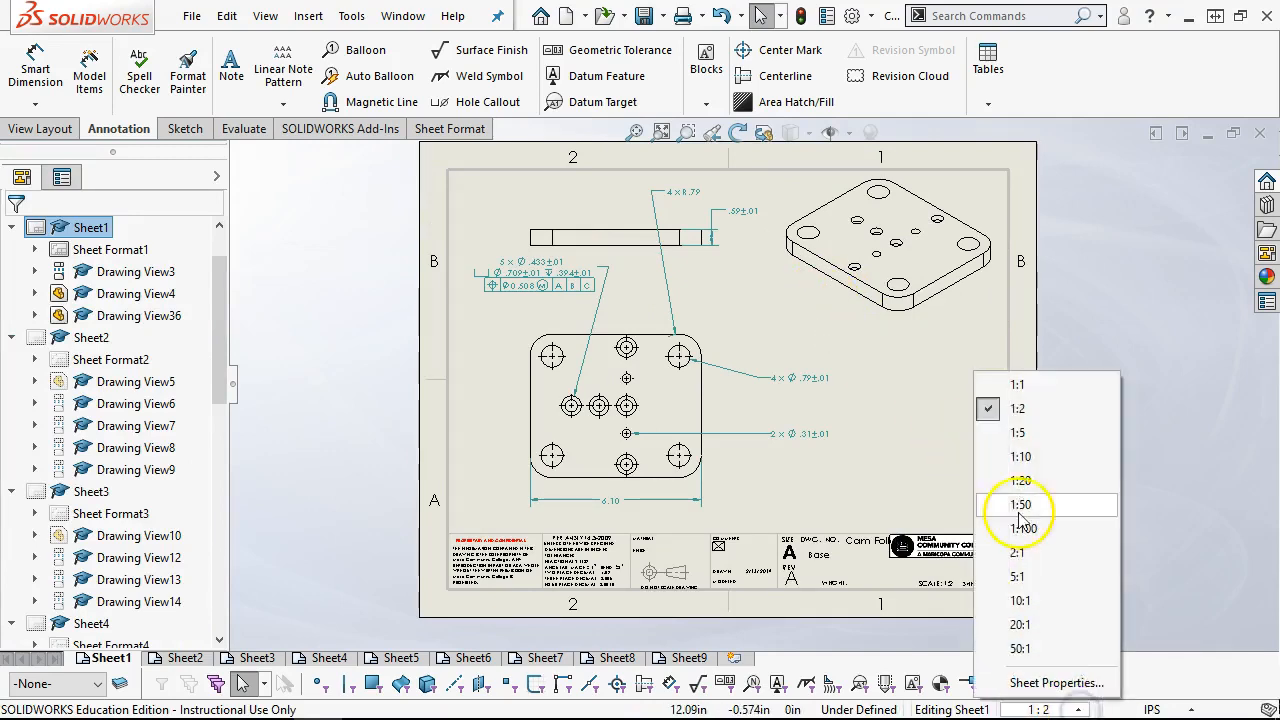
pyautogui.click(1020, 437)
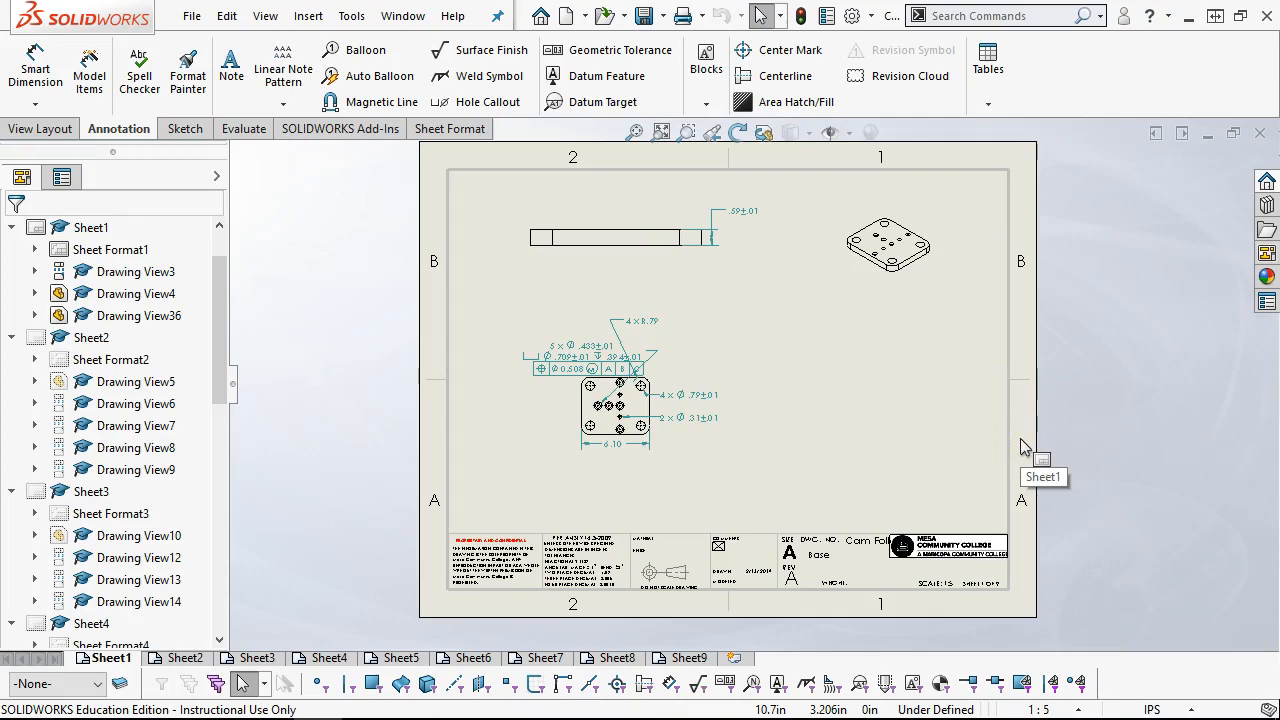
pyautogui.moveTo(886, 283)
pyautogui.mouseDown()
pyautogui.moveTo(968, 268)
pyautogui.moveTo(940, 263)
pyautogui.mouseUp()
# Step: Set the plate's edge view (Drawing View3) to use the sheet scale
pyautogui.click(540, 246)
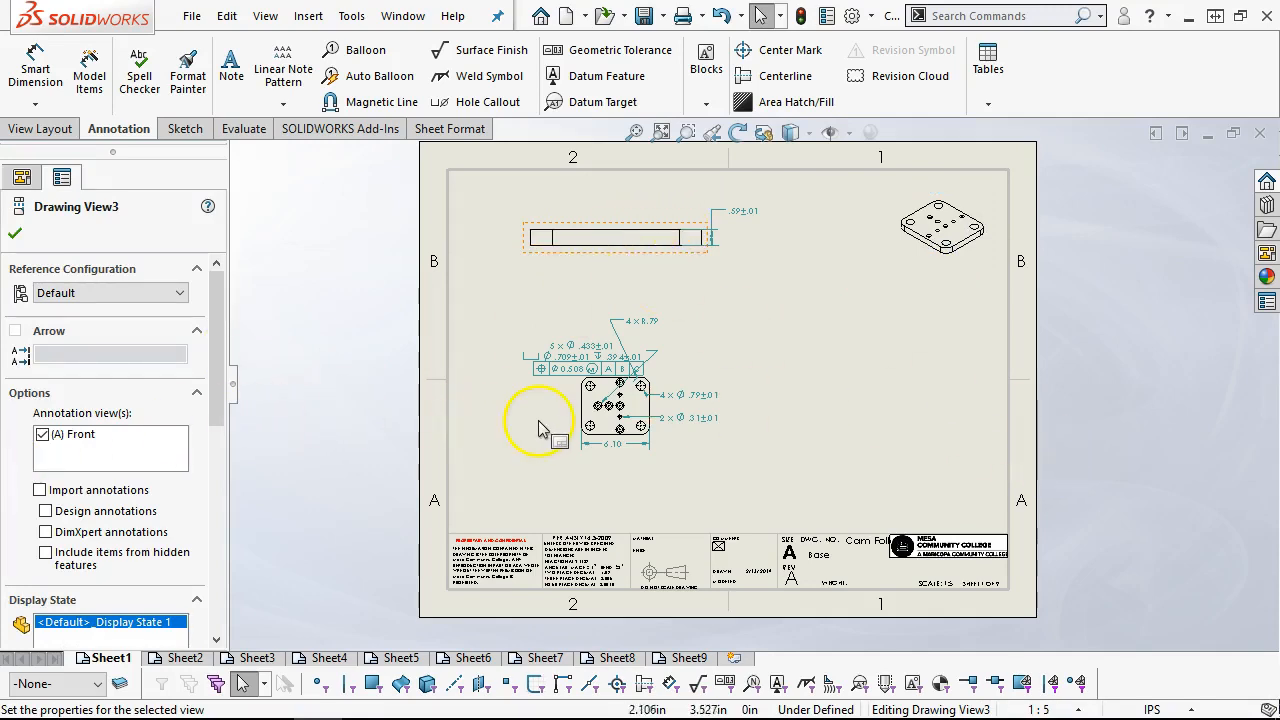
pyautogui.click(572, 410)
pyautogui.moveTo(222, 337)
pyautogui.mouseDown()
pyautogui.moveTo(211, 516)
pyautogui.moveTo(203, 497)
pyautogui.moveTo(241, 308)
pyautogui.mouseUp()
pyautogui.click(556, 249)
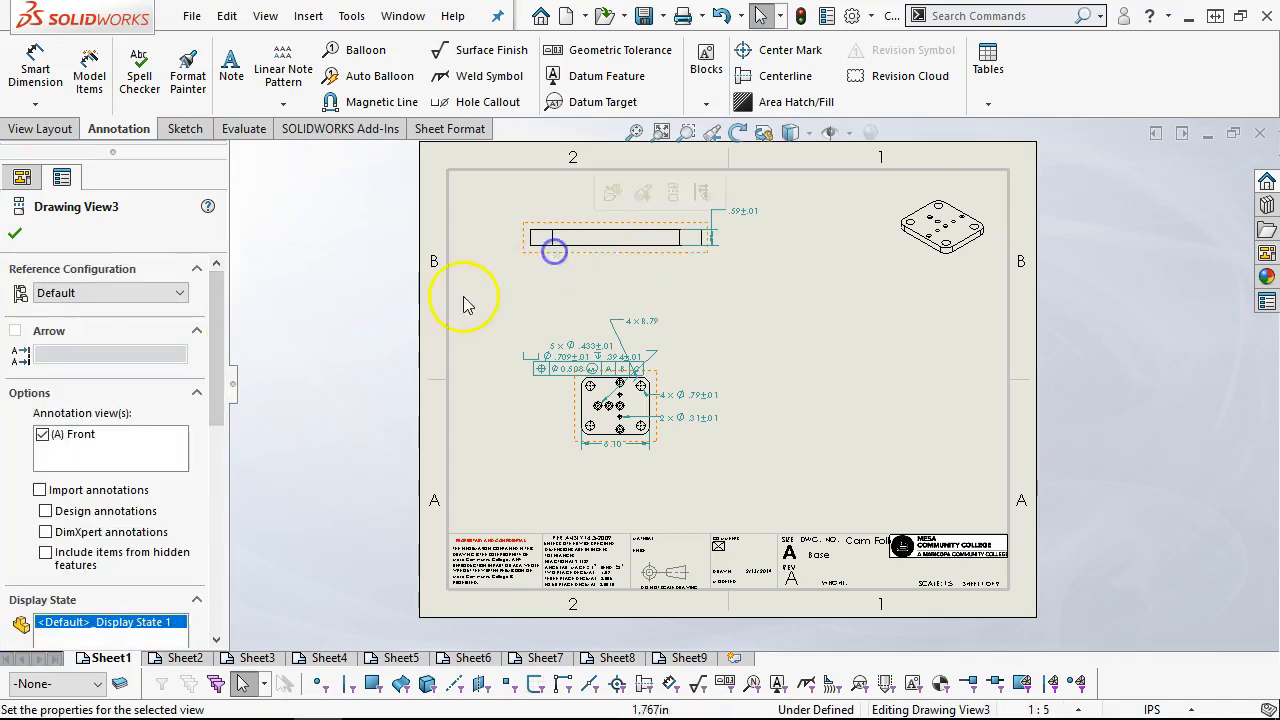
pyautogui.moveTo(225, 372); pyautogui.dragTo(243, 520)
pyautogui.click(105, 473)
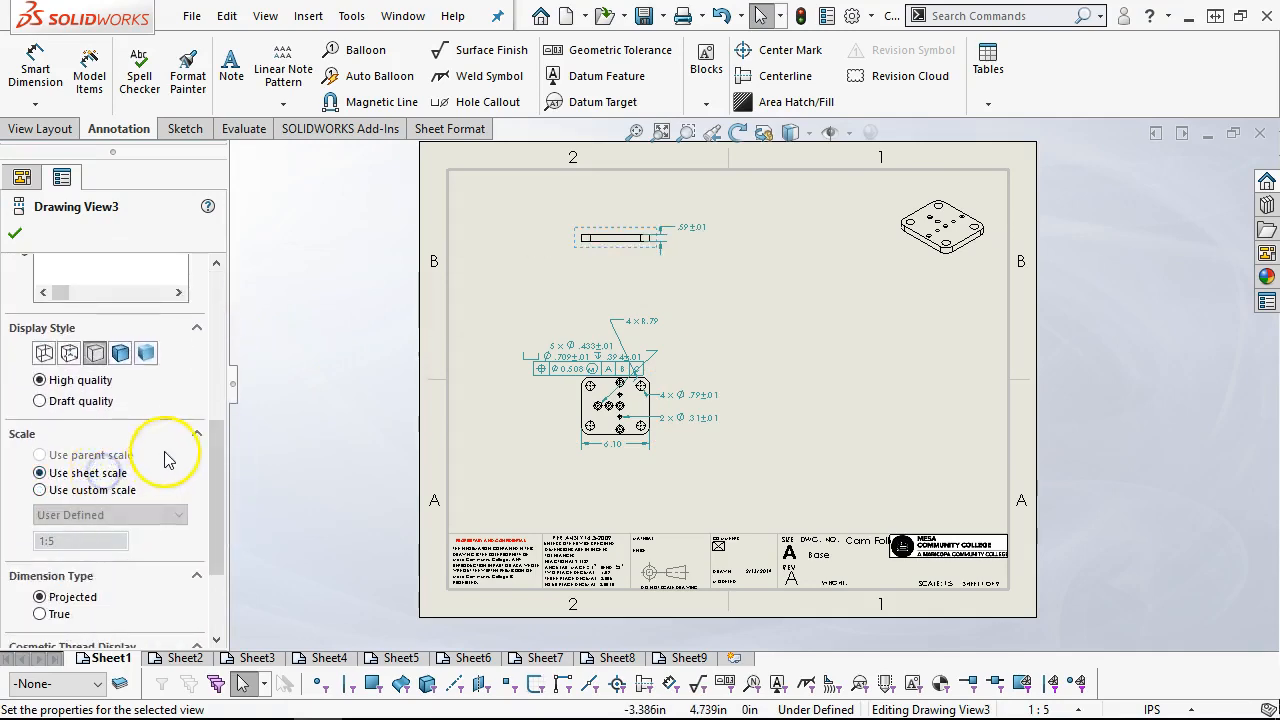
pyautogui.click(15, 233)
# Step: Move the five-hole callout outward to clear space beside the plate view
pyautogui.click(703, 310)
pyautogui.moveTo(557, 349); pyautogui.dragTo(470, 333)
pyautogui.scroll(-2, 786, 423)
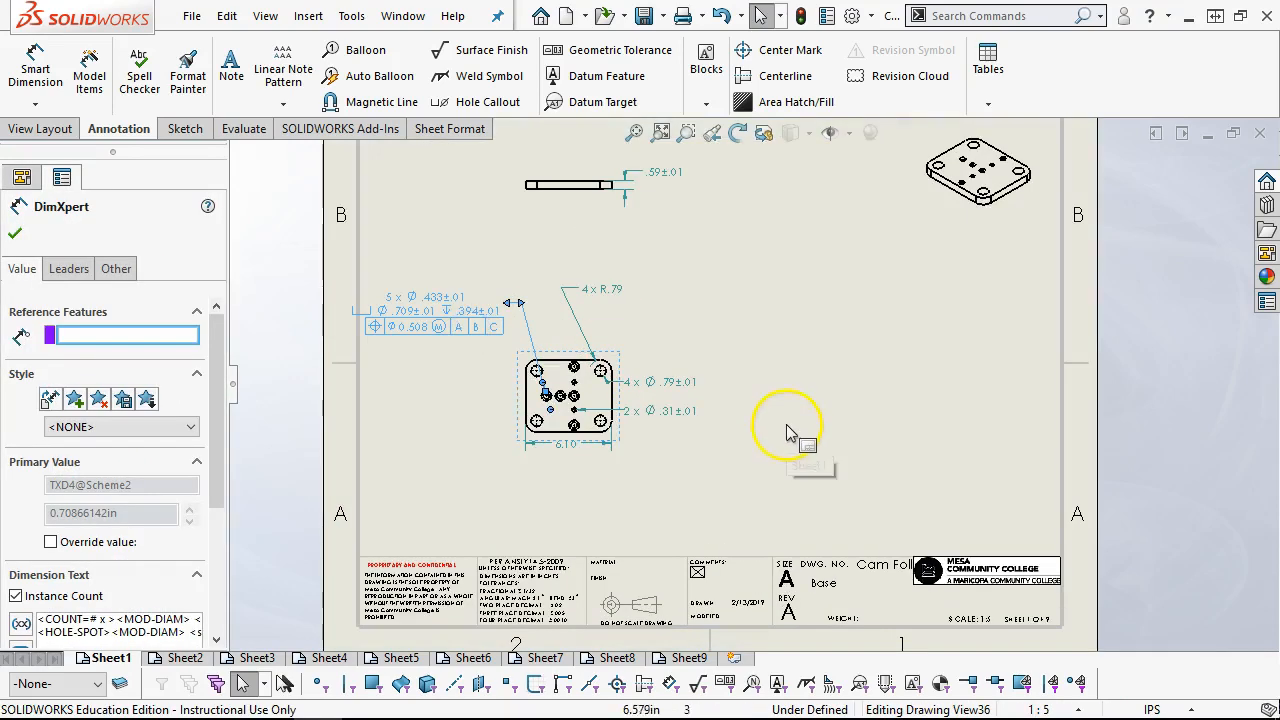
pyautogui.rightClick(803, 314)
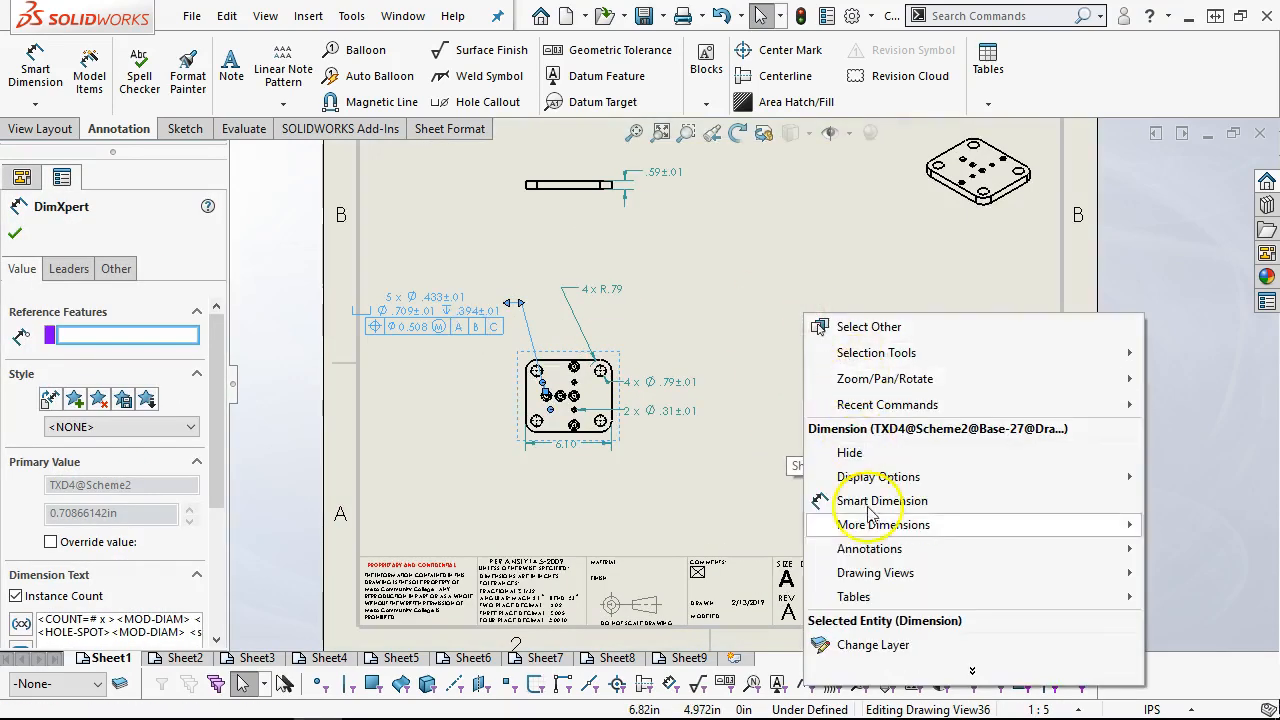
pyautogui.click(870, 673)
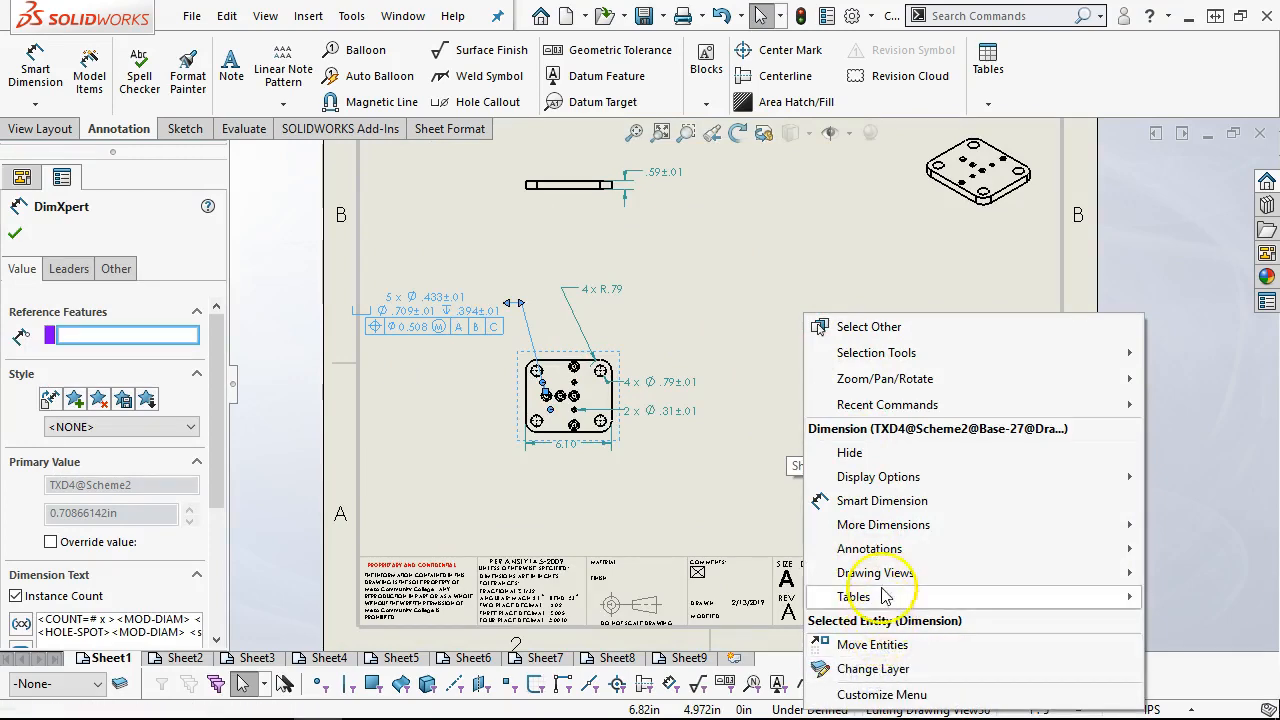
pyautogui.click(806, 240)
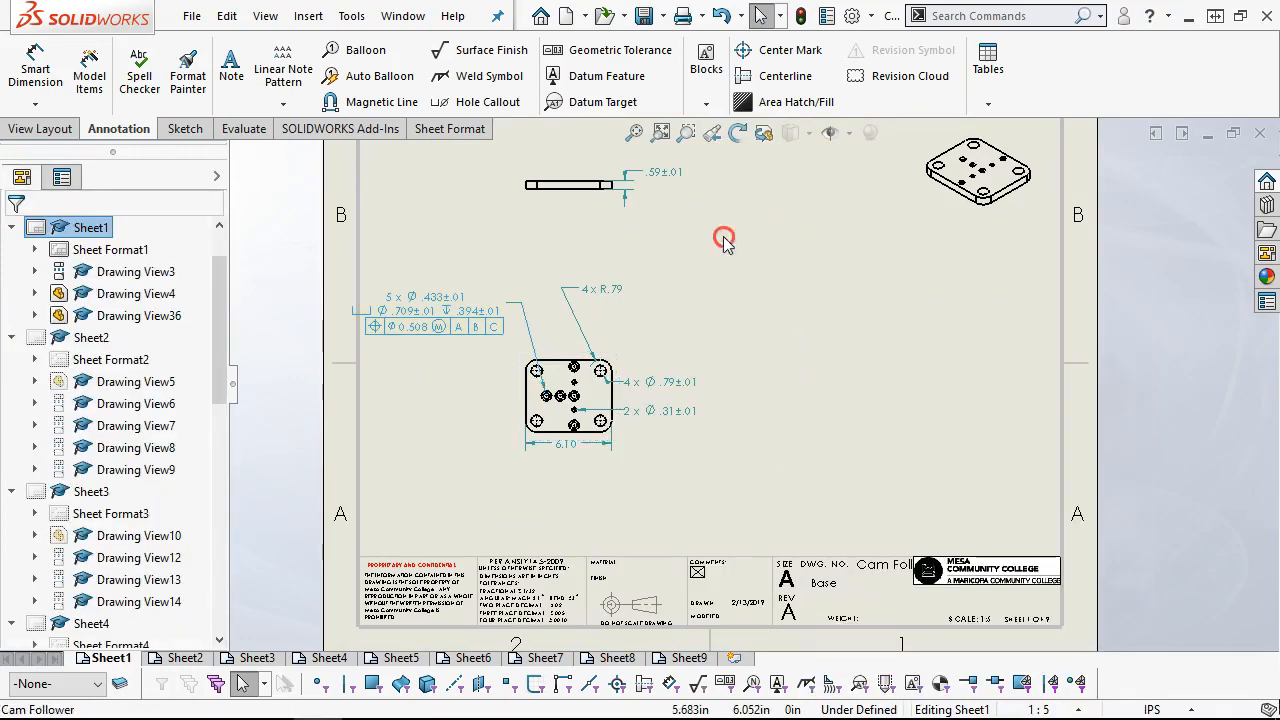
# Step: Change Sheet1's scale to 1:3 in the sheet properties and apply it
pyautogui.rightClick(726, 240)
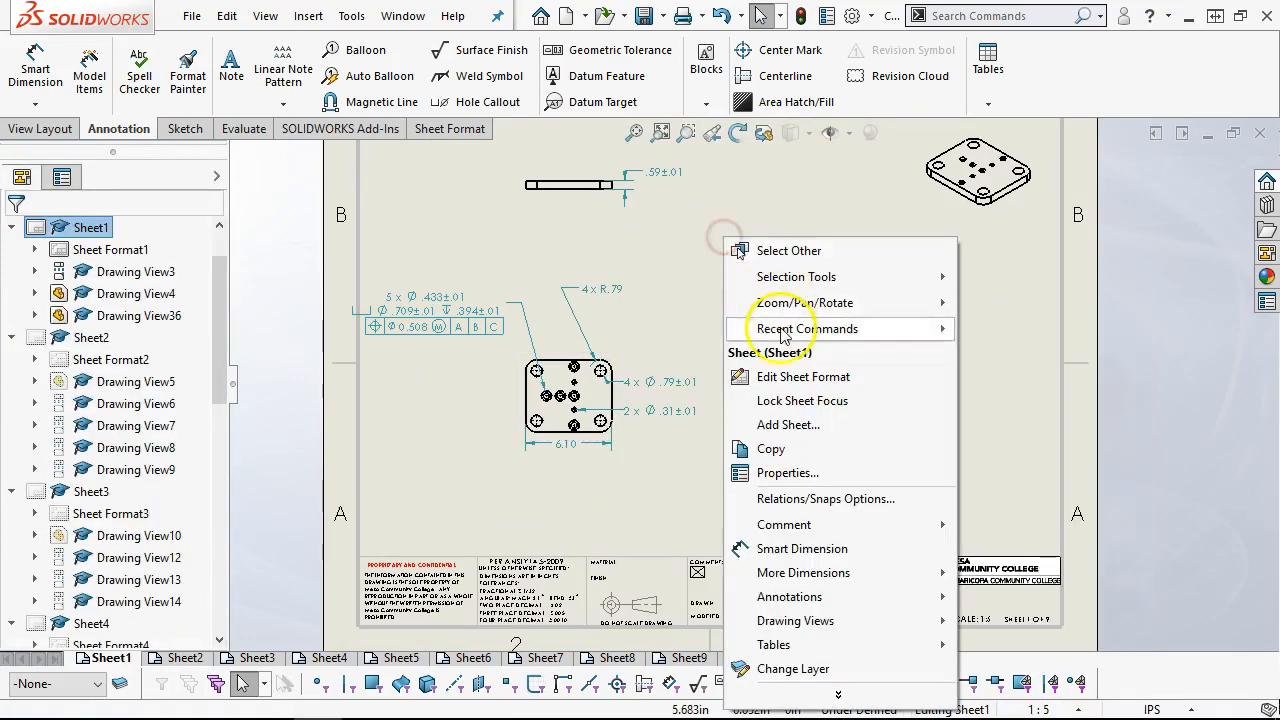
pyautogui.click(789, 473)
pyautogui.moveTo(232, 133); pyautogui.dragTo(434, 51)
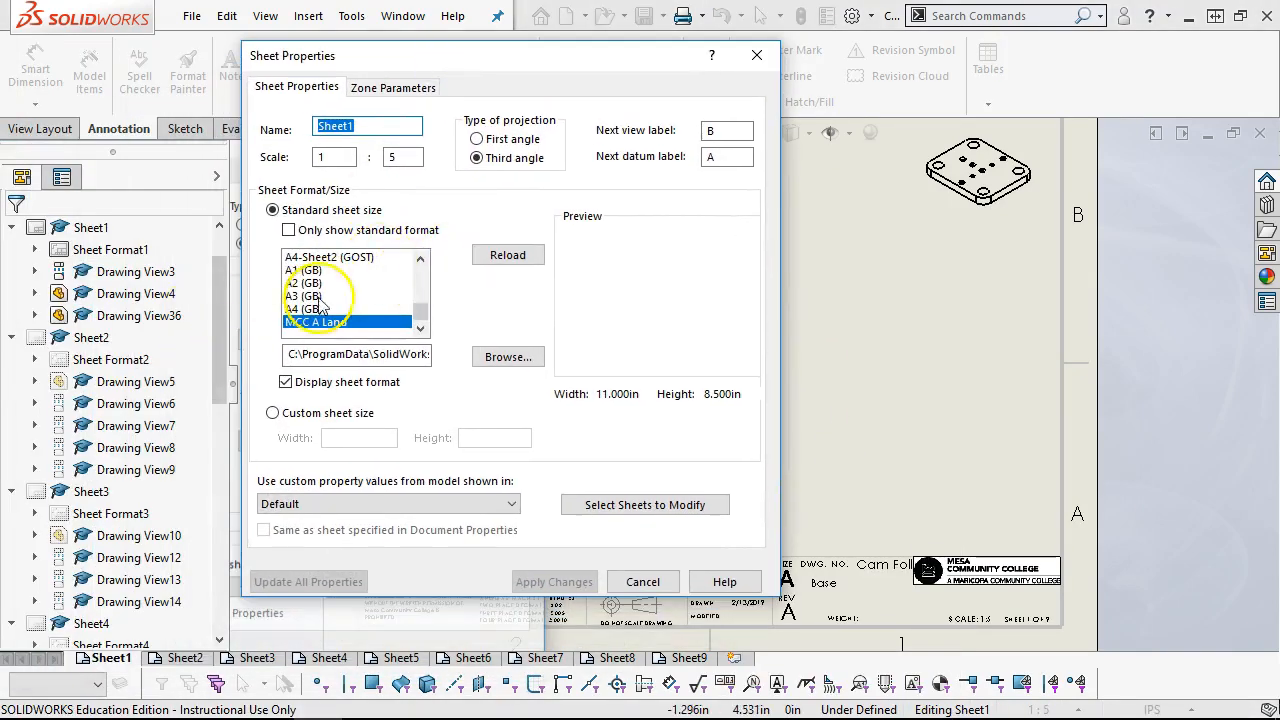
pyautogui.moveTo(403, 155); pyautogui.dragTo(361, 155)
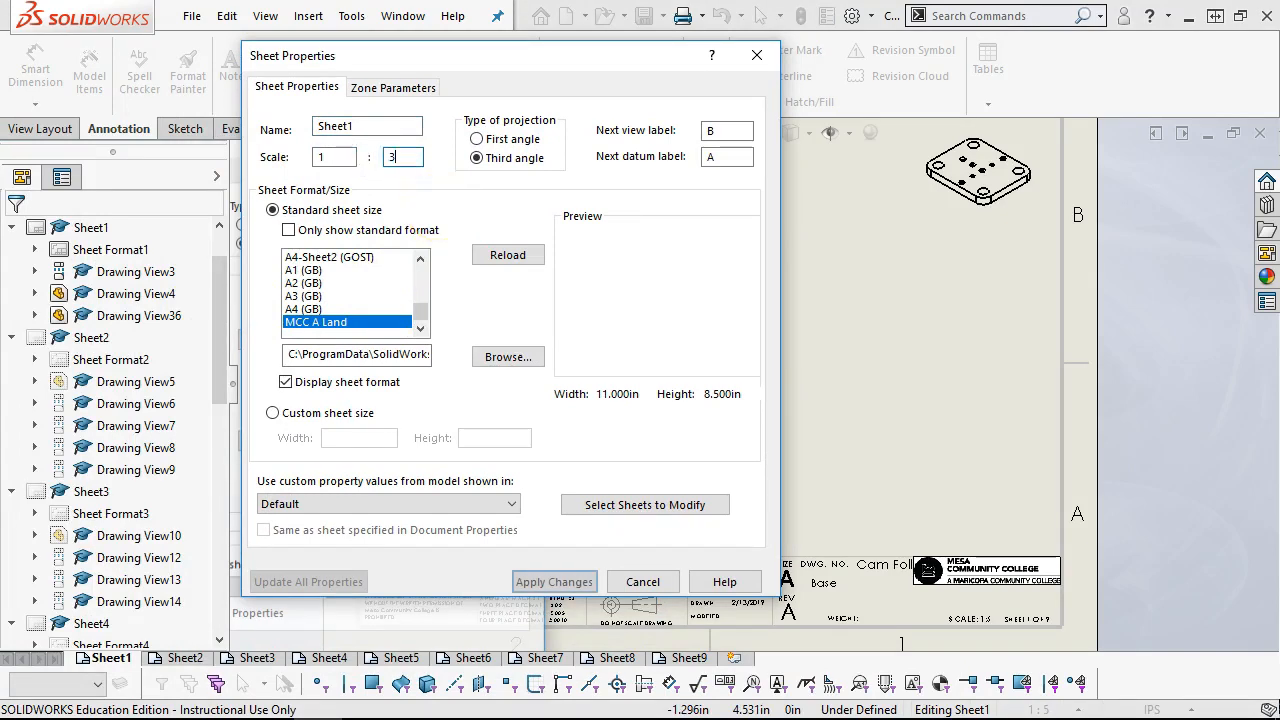
pyautogui.click(554, 581)
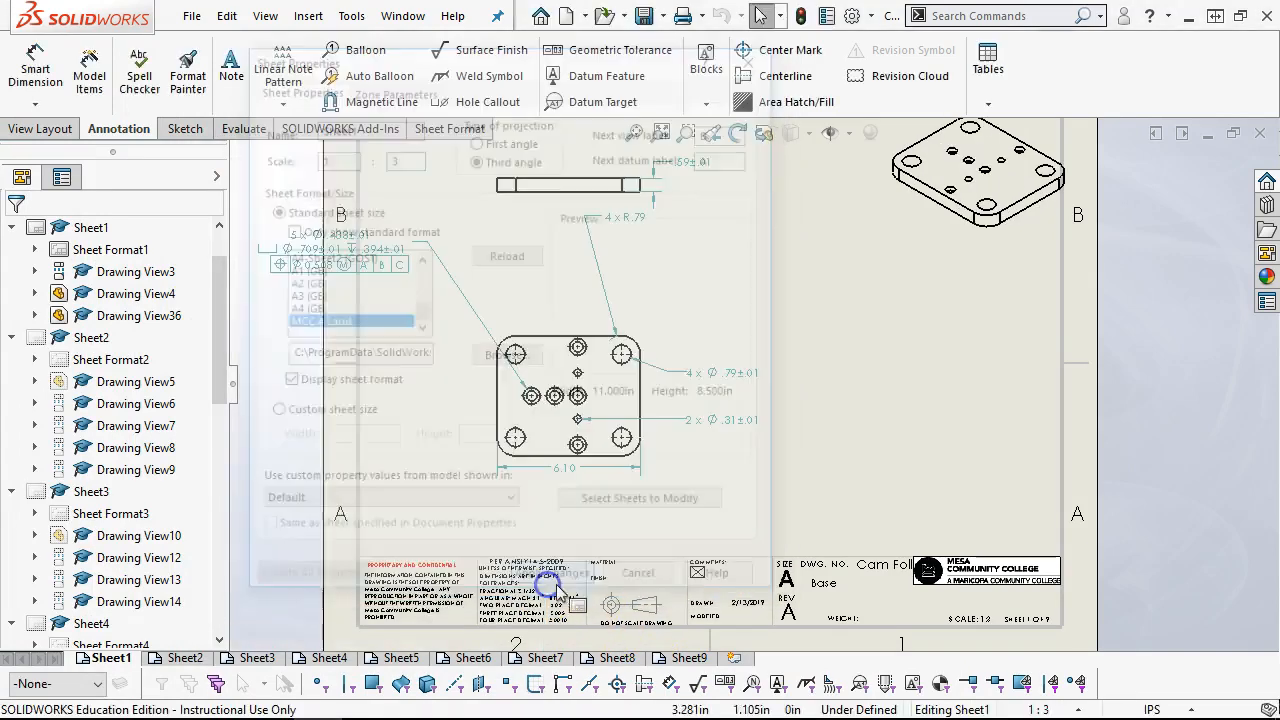
# Step: Shift the aligned plate views toward the sheet's middle, and reposition the 4 x R.79 and five-hole callouts just outside the plate
pyautogui.click(672, 336)
pyautogui.moveTo(538, 212); pyautogui.dragTo(610, 216)
pyautogui.moveTo(698, 222); pyautogui.dragTo(795, 290)
pyautogui.moveTo(405, 248); pyautogui.dragTo(503, 267)
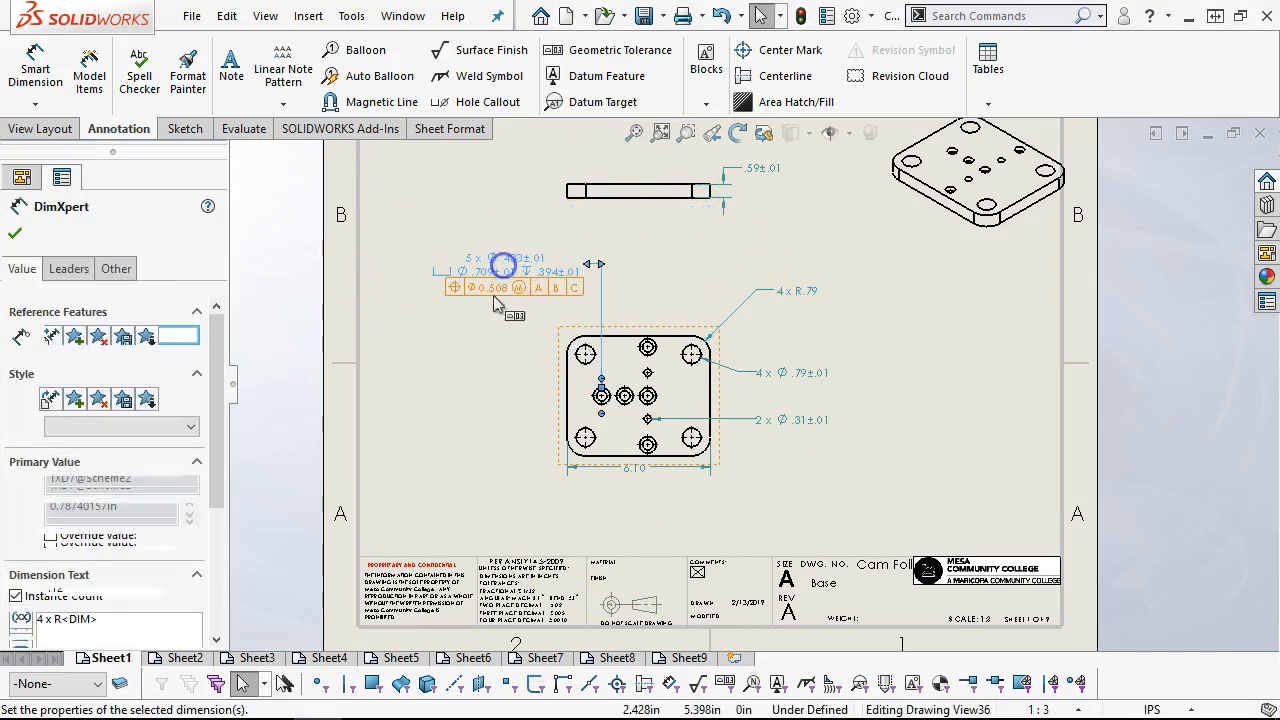
pyautogui.click(503, 367)
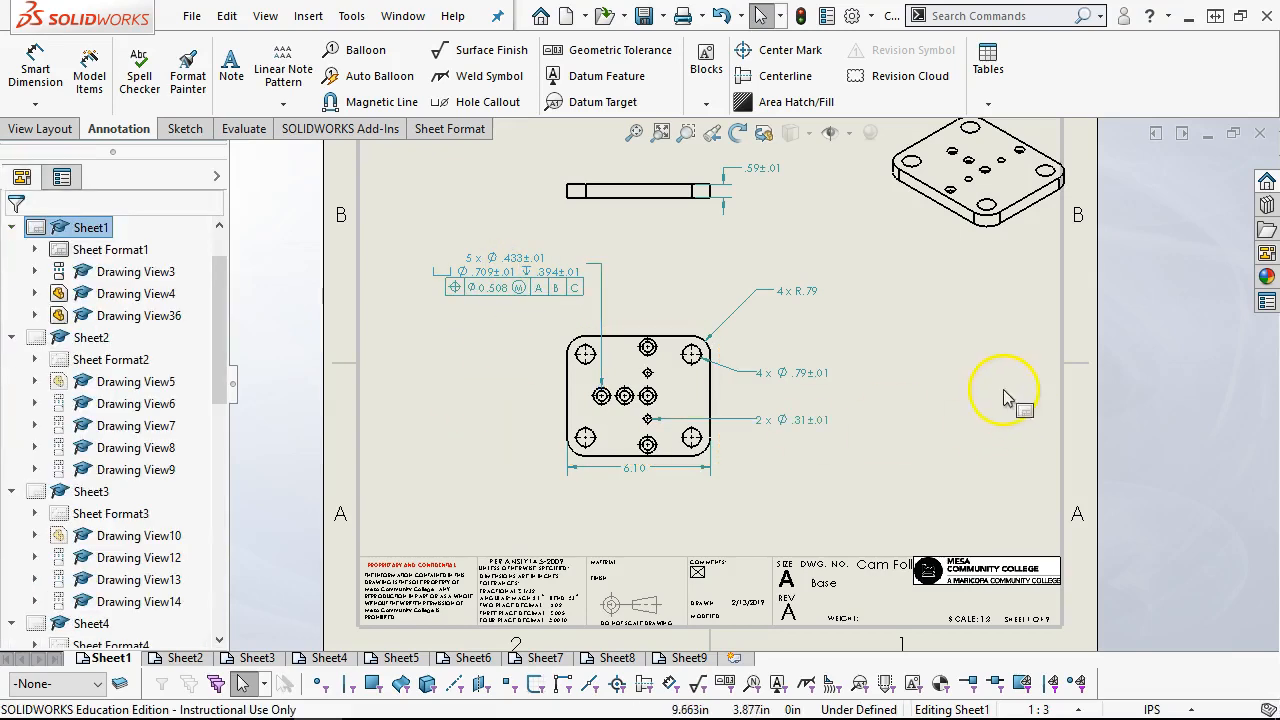
# Step: Inspect the .59 thickness dimension's DimXpert properties and the five-hole callout's position tolerance frame
pyautogui.scroll(1, 772, 252)
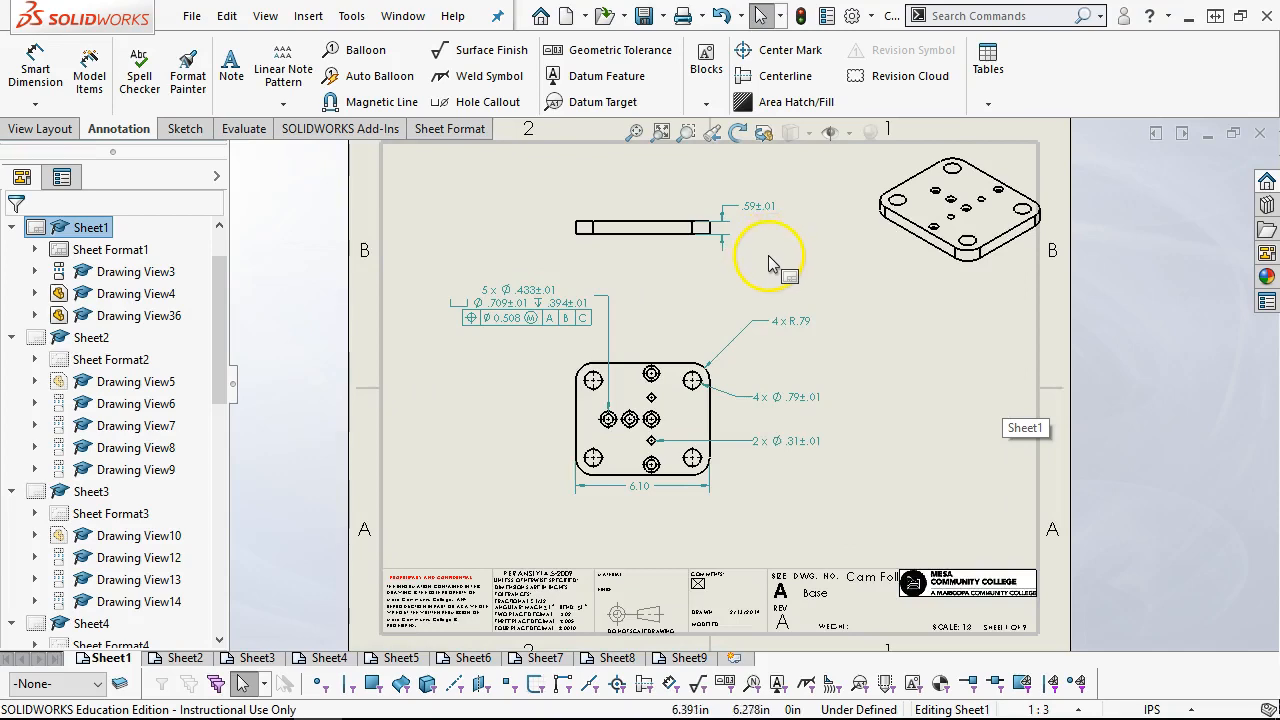
pyautogui.click(750, 206)
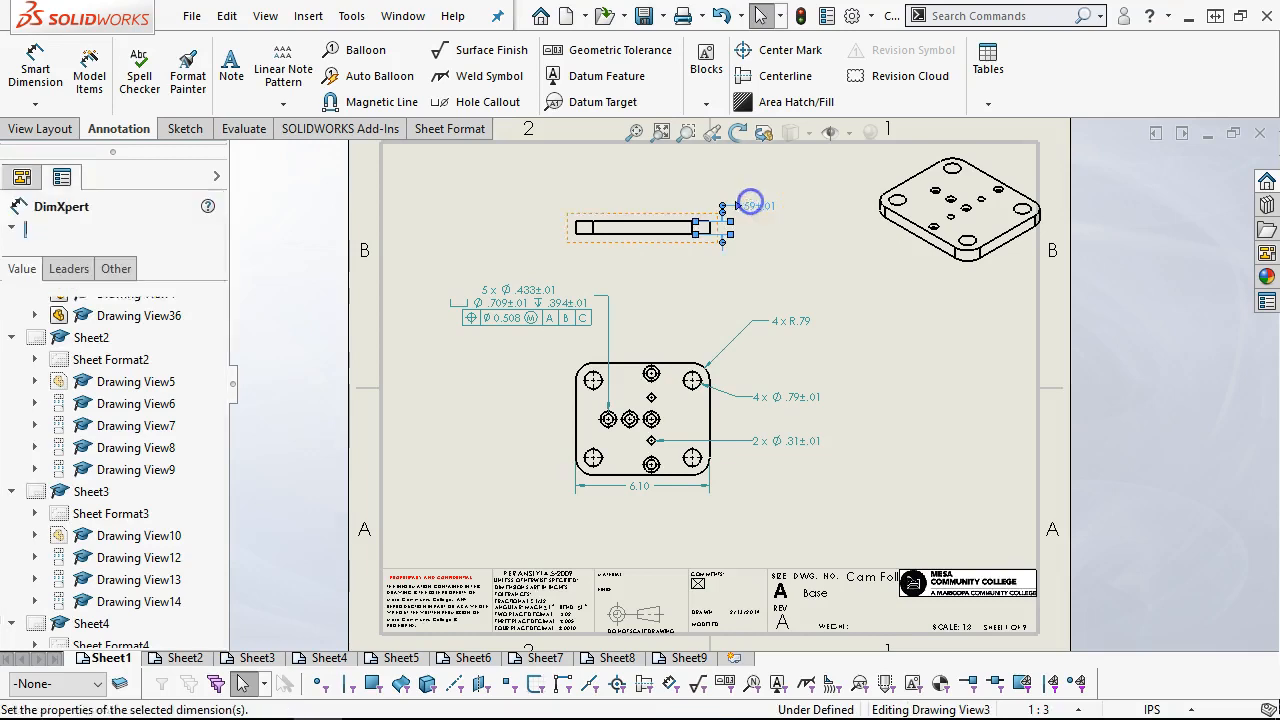
pyautogui.moveTo(223, 363); pyautogui.dragTo(265, 358)
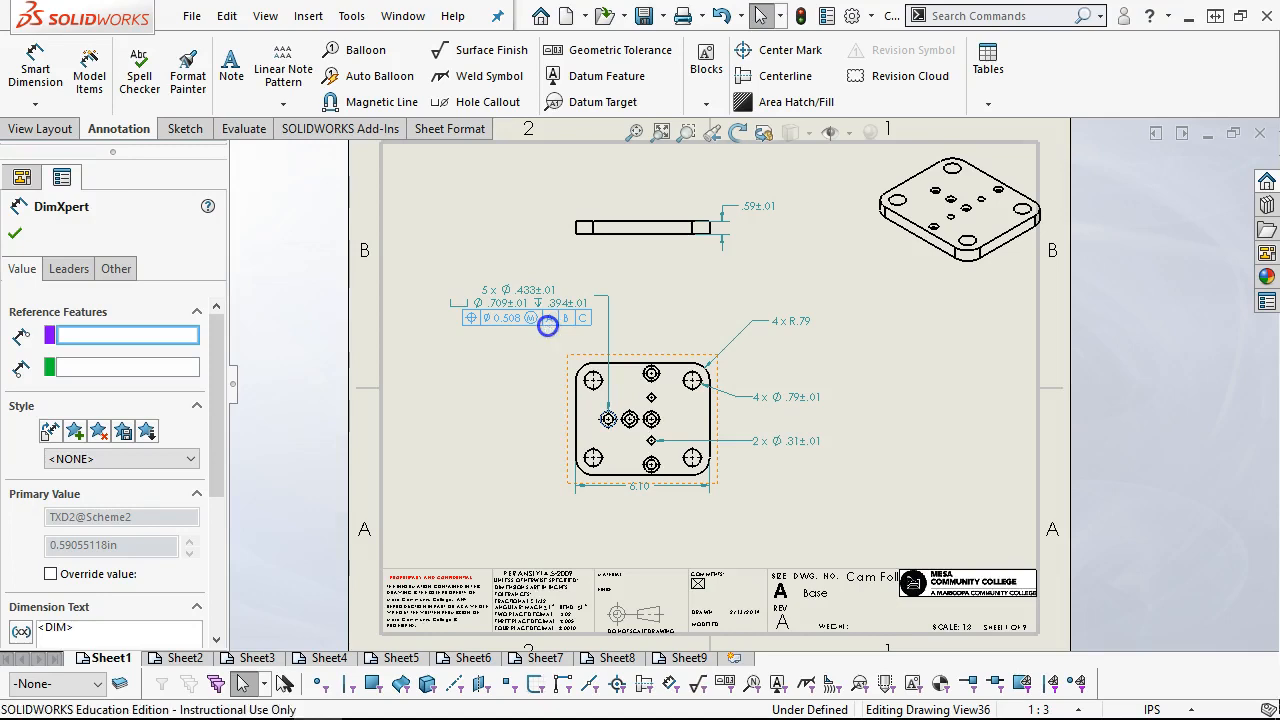
pyautogui.click(545, 320)
pyautogui.click(538, 388)
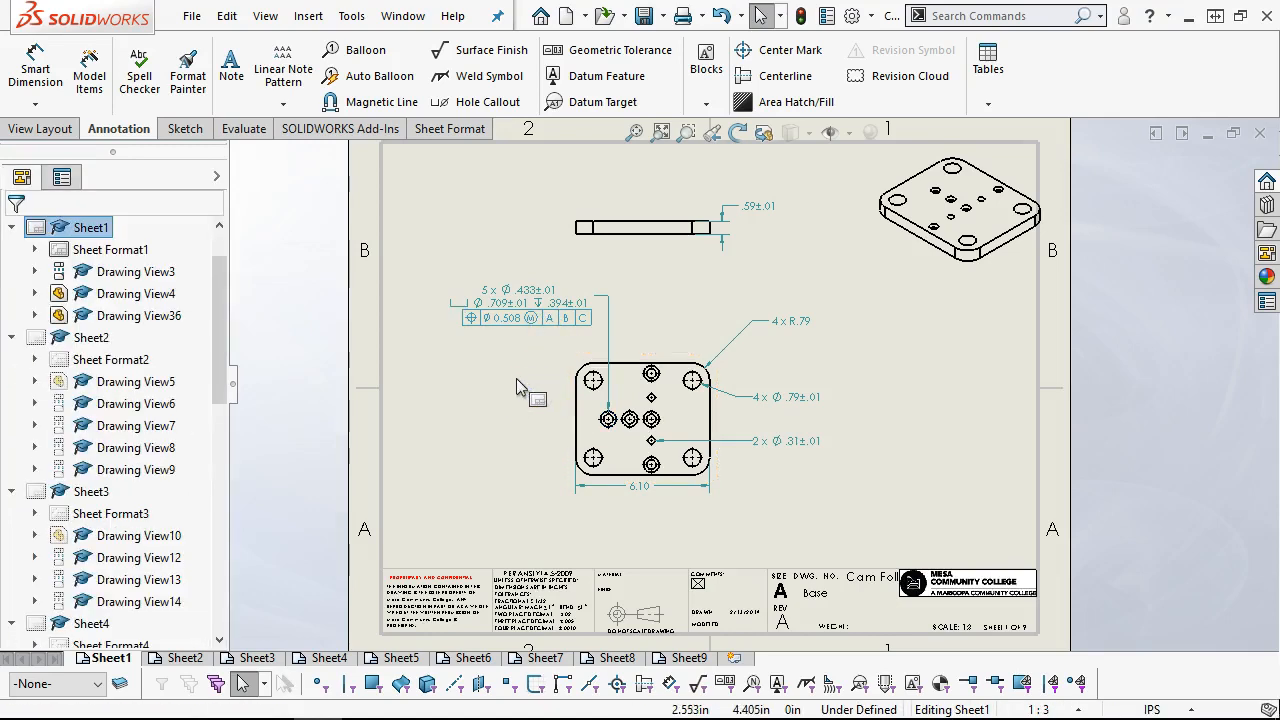
# Step: Move the 6.10 width dimension farther below the plate and the .59 thickness dimension away from the edge view
pyautogui.click(603, 500)
pyautogui.moveTo(640, 493); pyautogui.dragTo(638, 547)
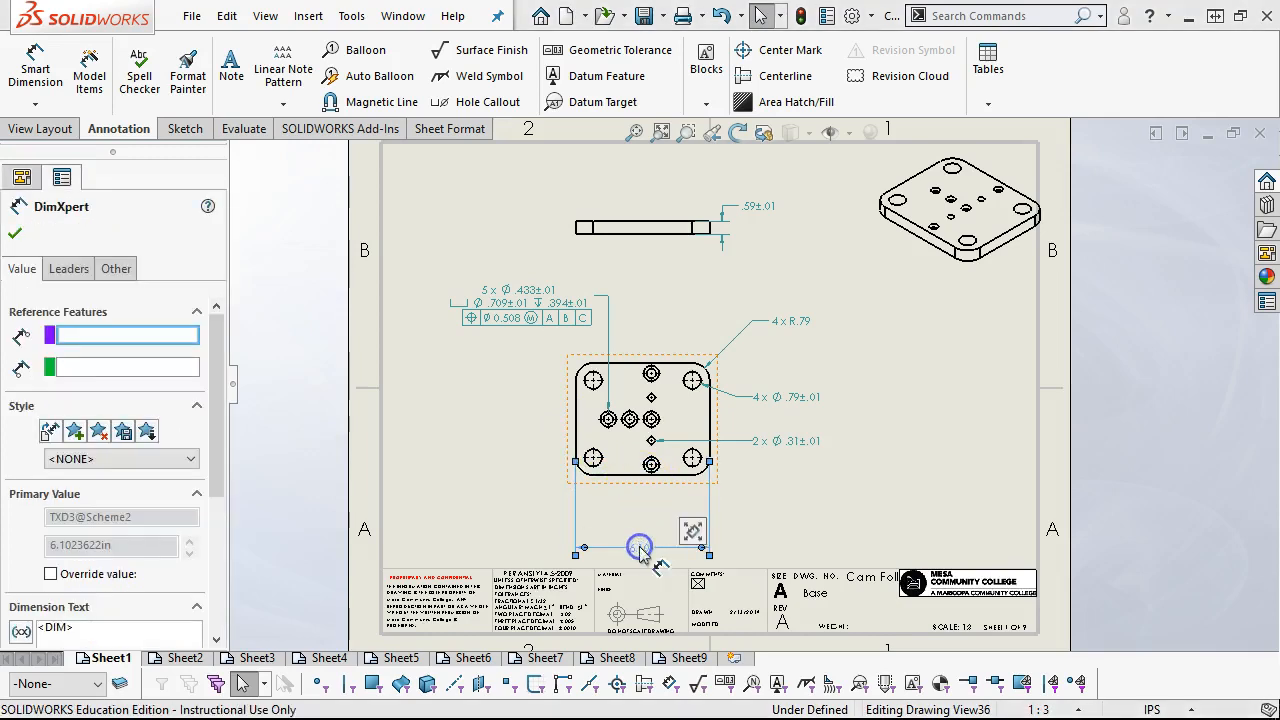
pyautogui.scroll(-1, 658, 515)
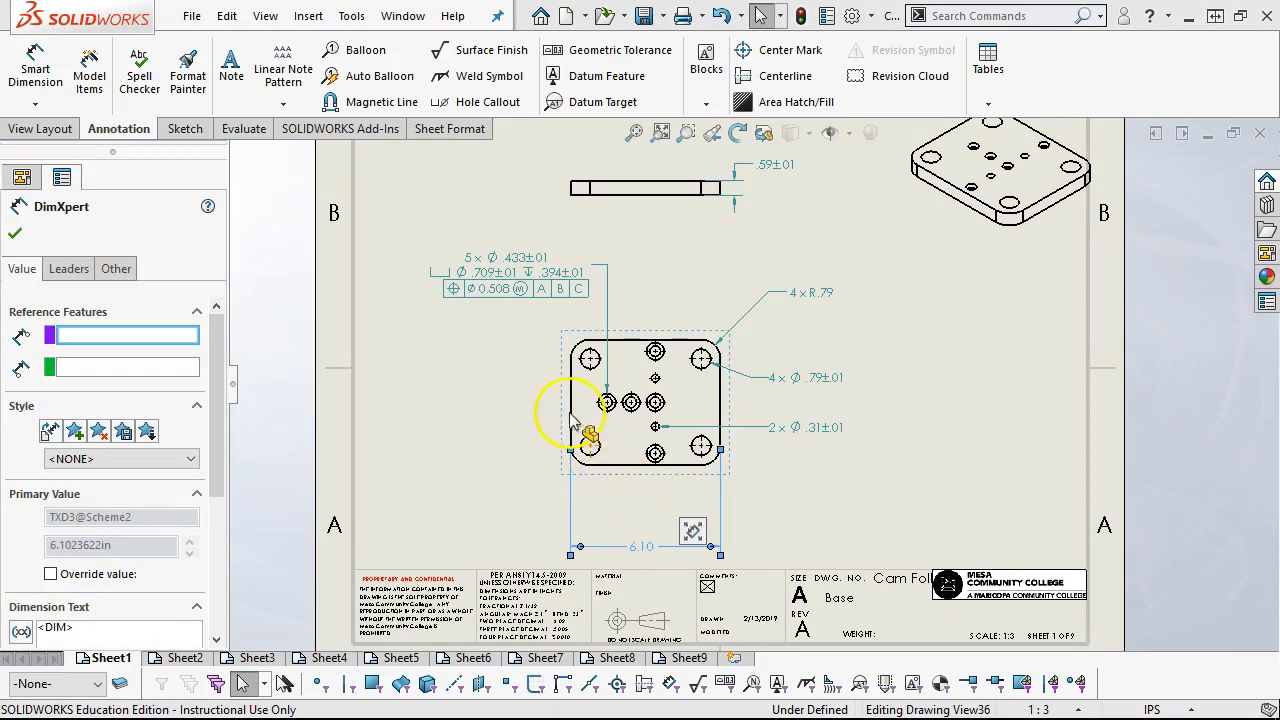
pyautogui.scroll(-1, 610, 240)
pyautogui.moveTo(855, 188); pyautogui.dragTo(910, 175)
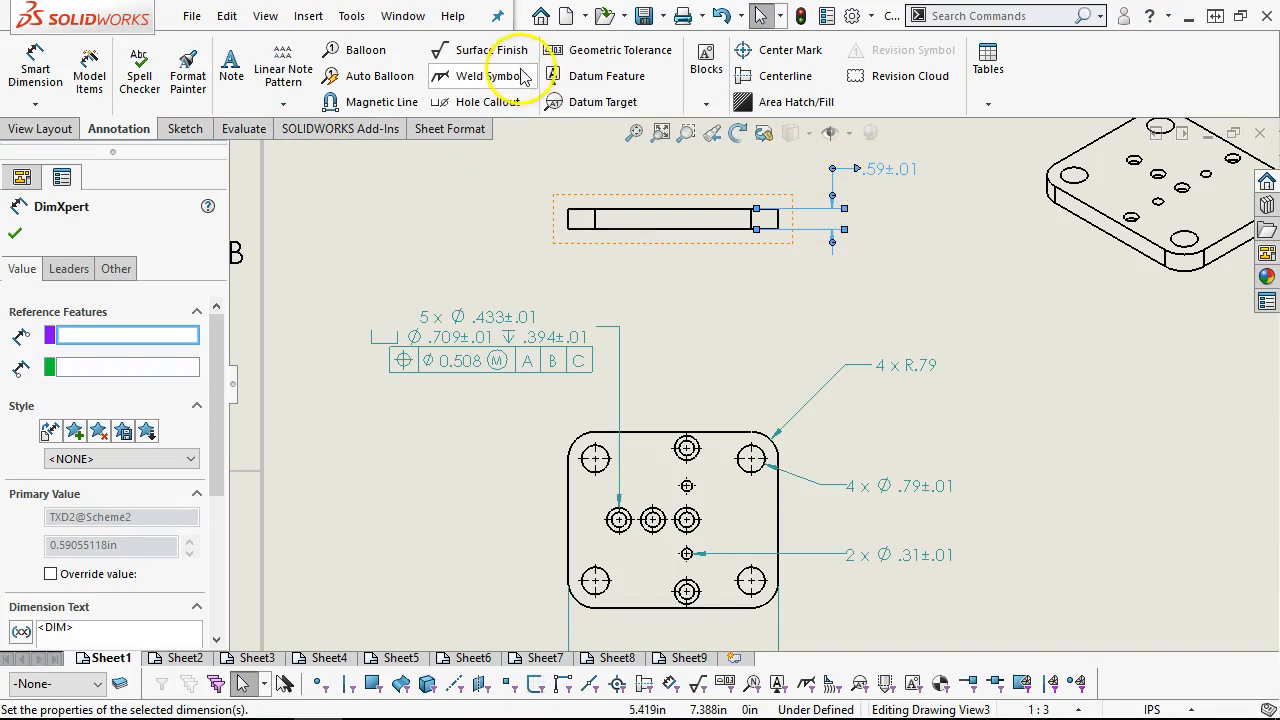
# Step: Add datum feature A to the edge view's upper edge and slide it onto the thickness dimension's extension line
pyautogui.click(588, 79)
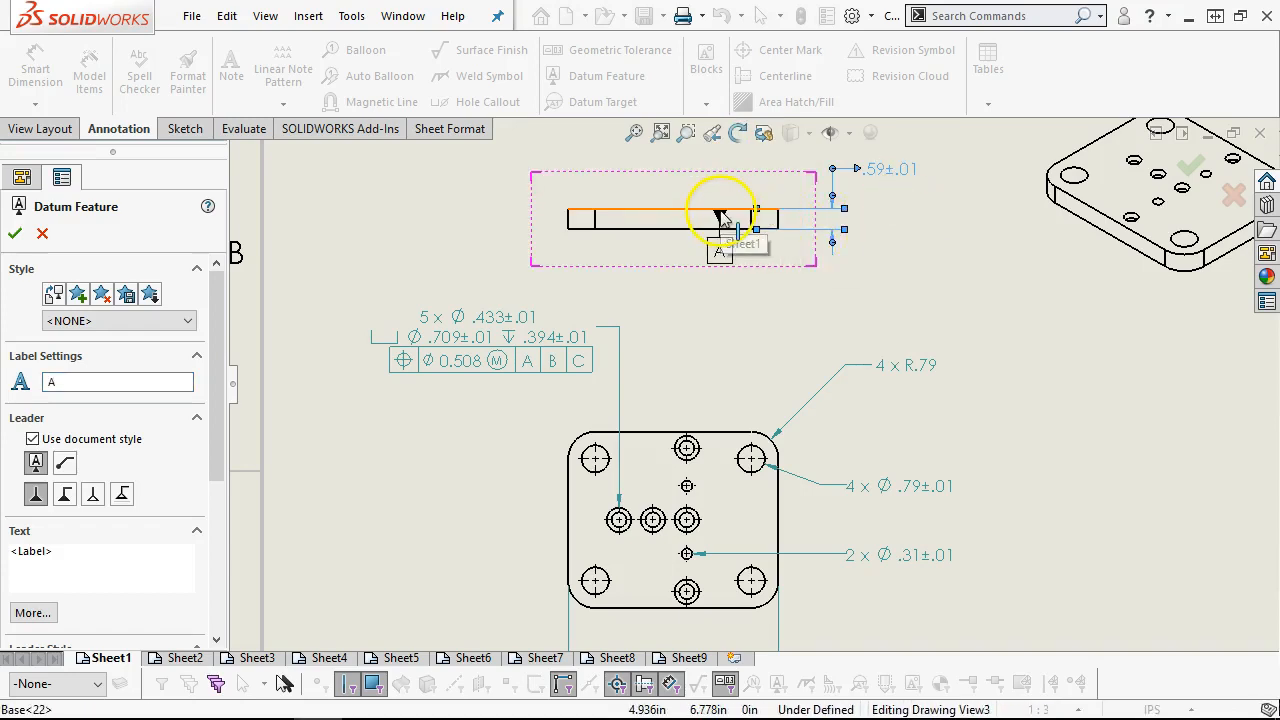
pyautogui.click(725, 212)
pyautogui.click(725, 171)
pyautogui.click(16, 229)
pyautogui.moveTo(725, 162); pyautogui.dragTo(812, 170)
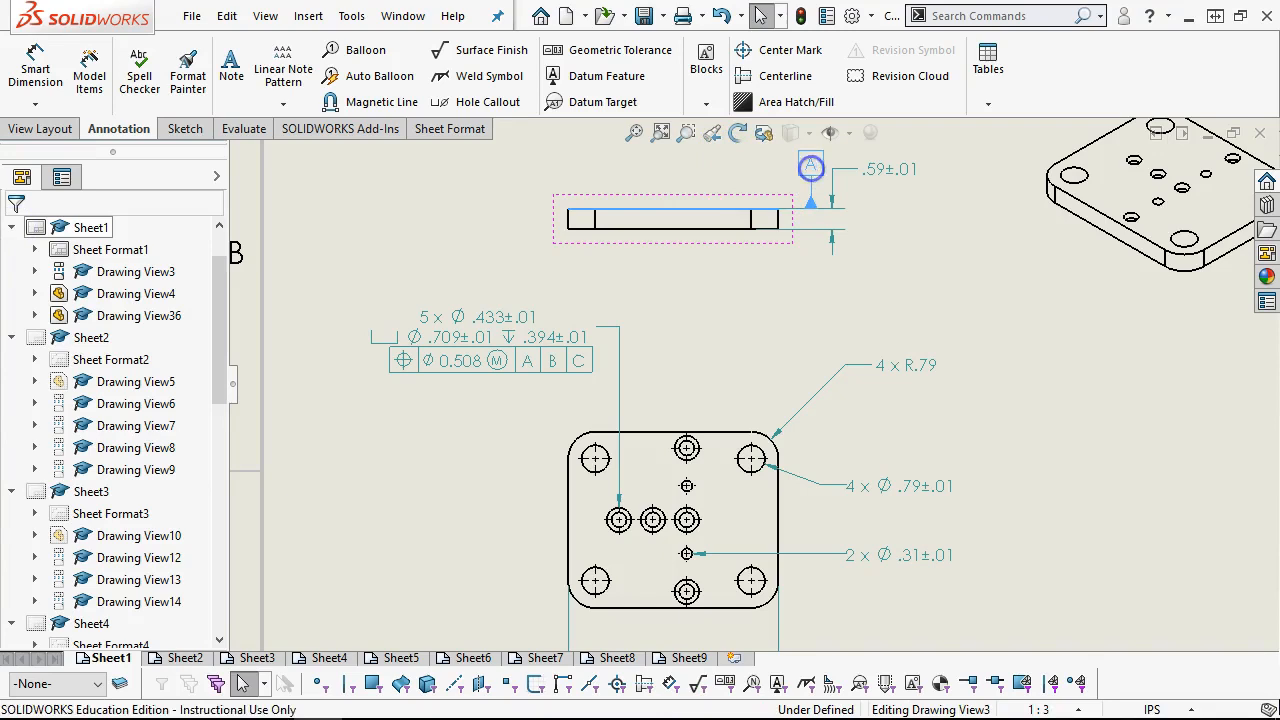
pyautogui.click(906, 249)
# Step: Move the .59 thickness dimension farther out, clear of the datum A symbol
pyautogui.scroll(2, 906, 246)
pyautogui.scroll(-3, 846, 206)
pyautogui.moveTo(818, 352); pyautogui.dragTo(866, 311)
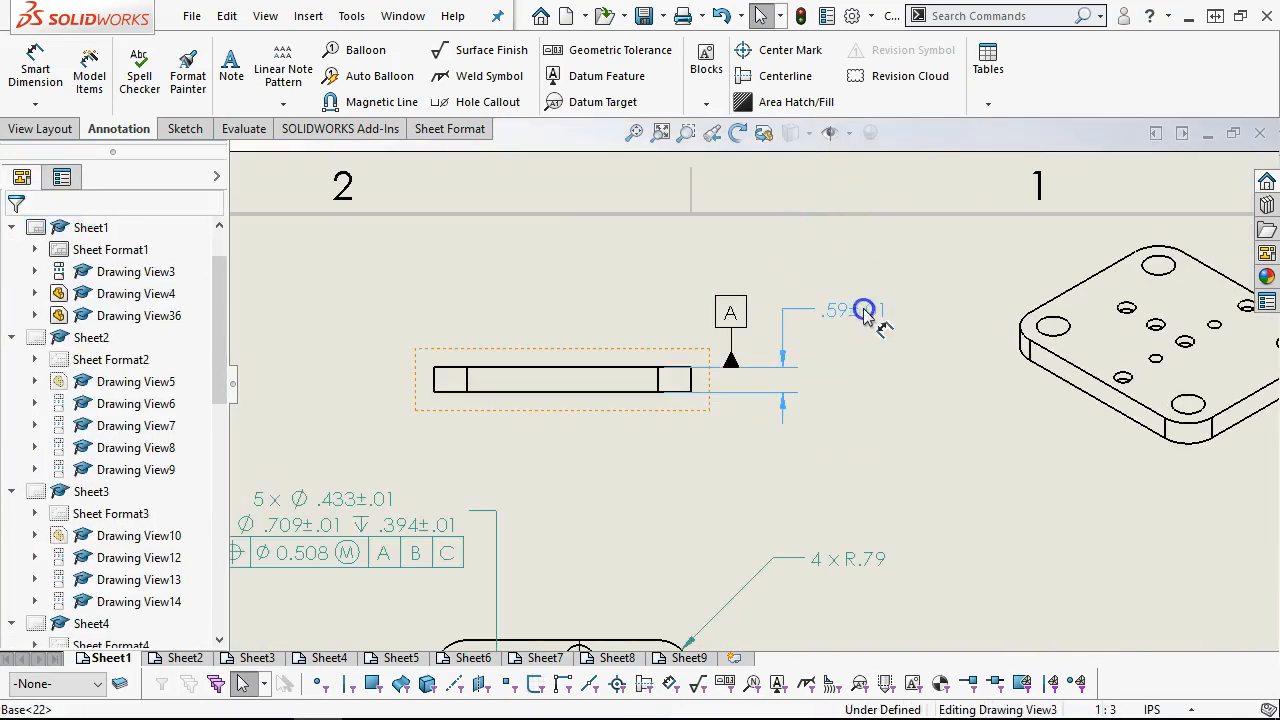
pyautogui.click(841, 420)
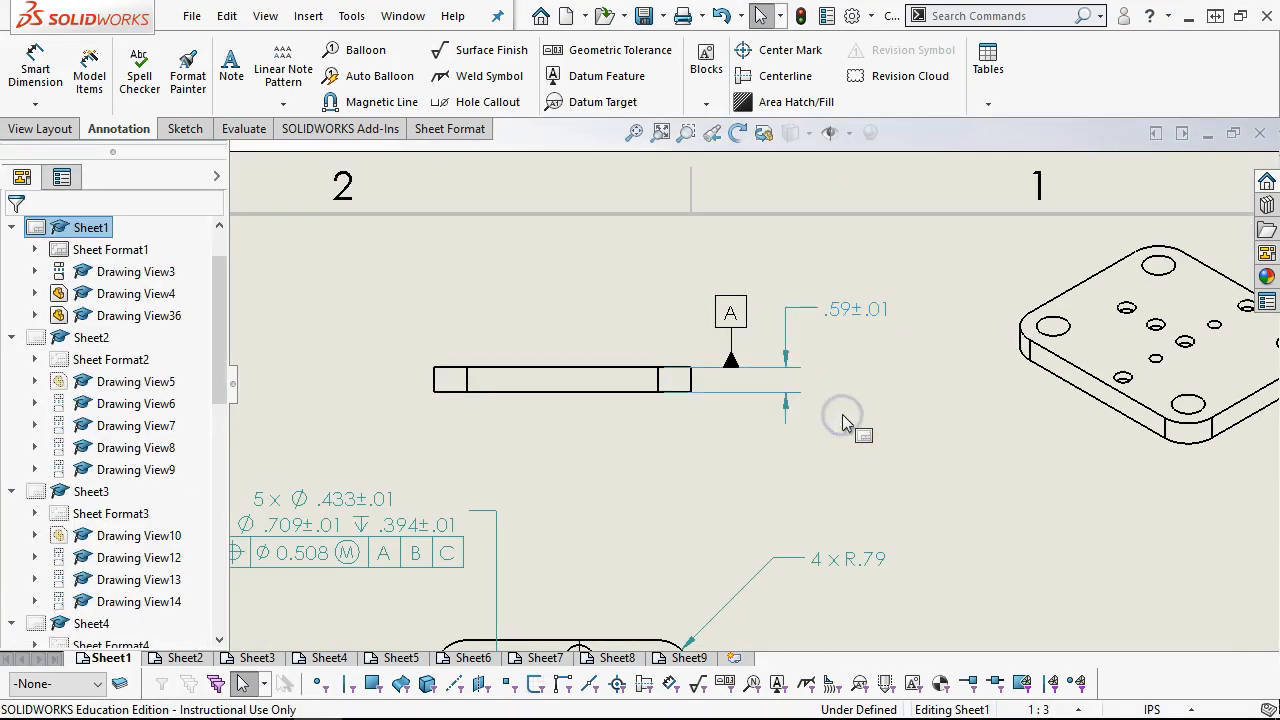
pyautogui.click(833, 425)
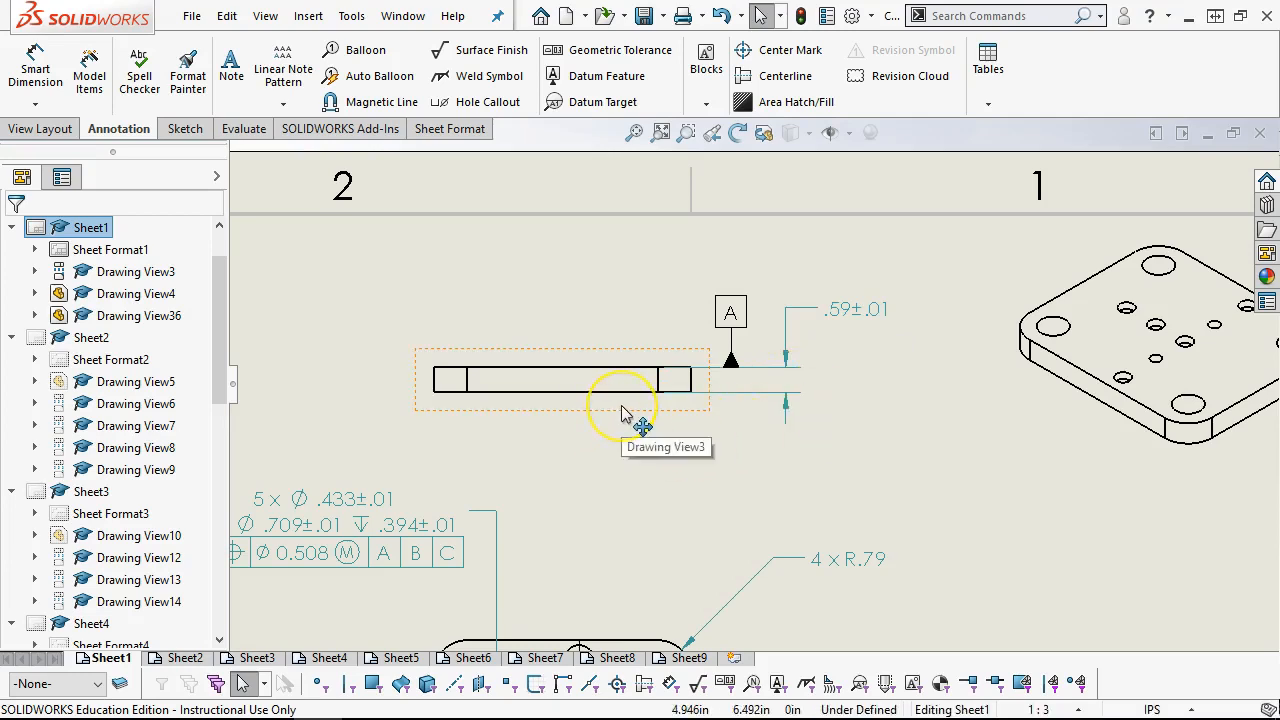
pyautogui.scroll(3, 623, 408)
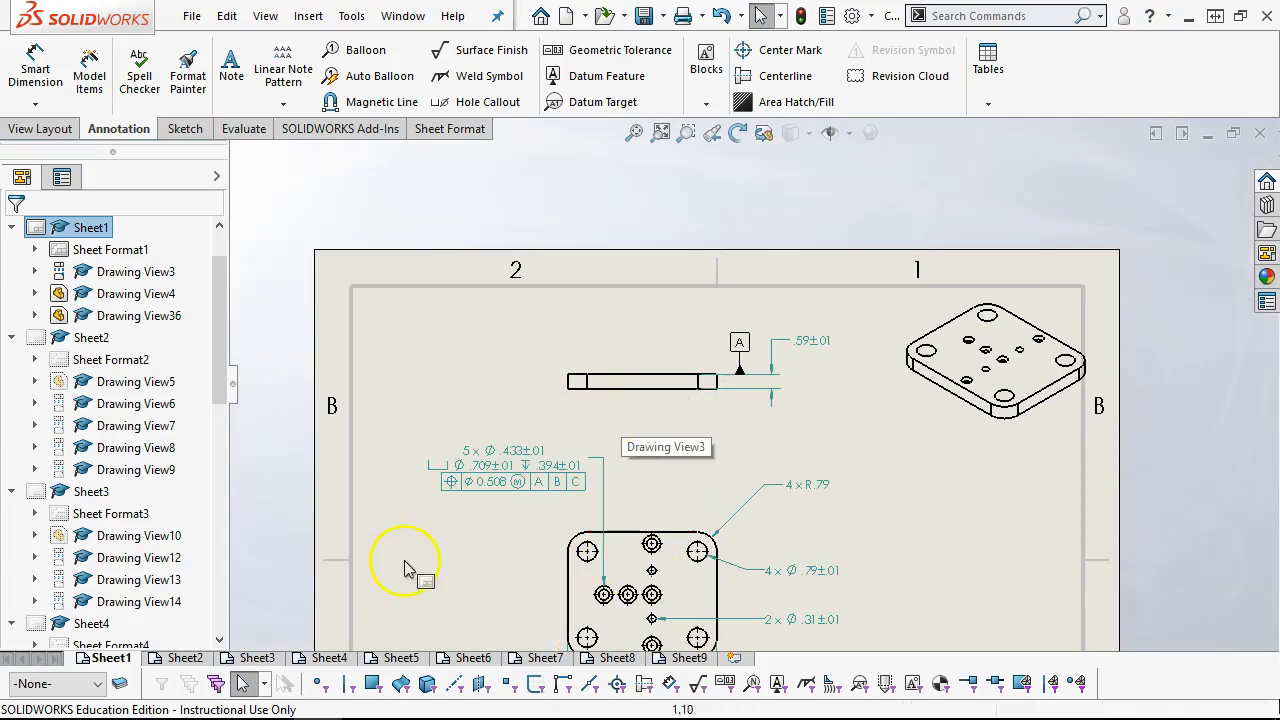
pyautogui.scroll(-1, 790, 441)
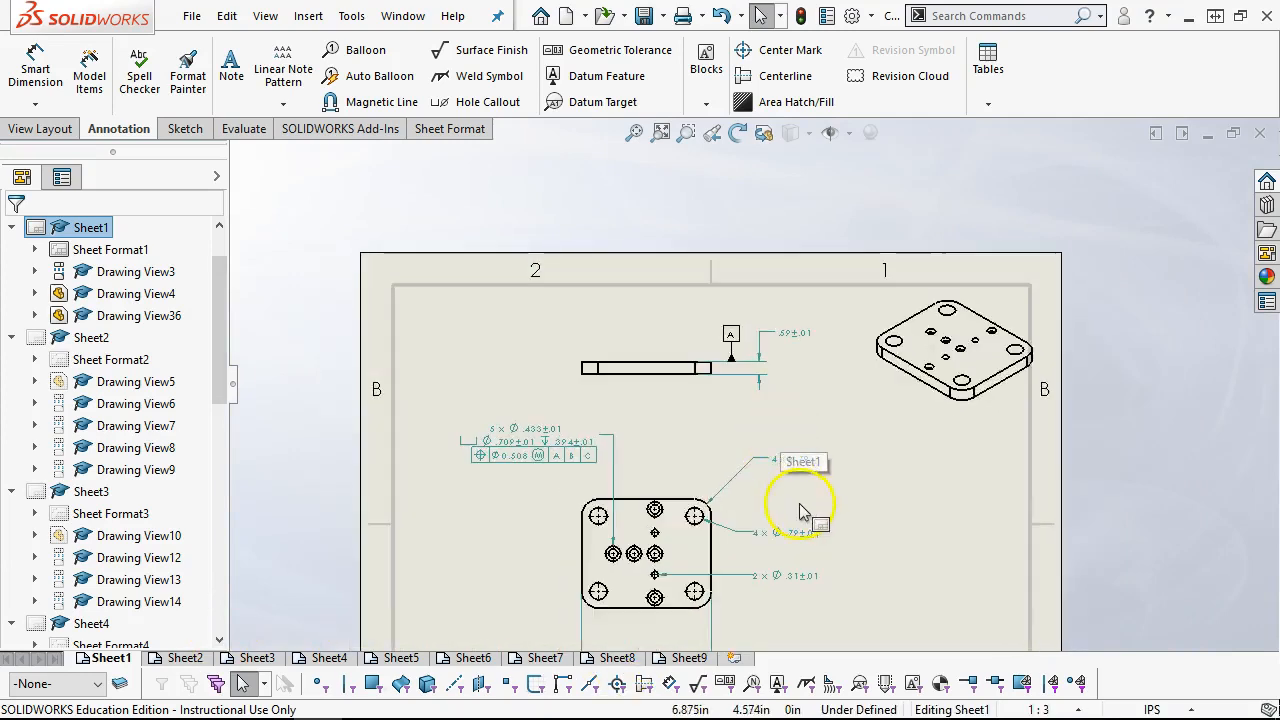
pyautogui.scroll(1, 801, 506)
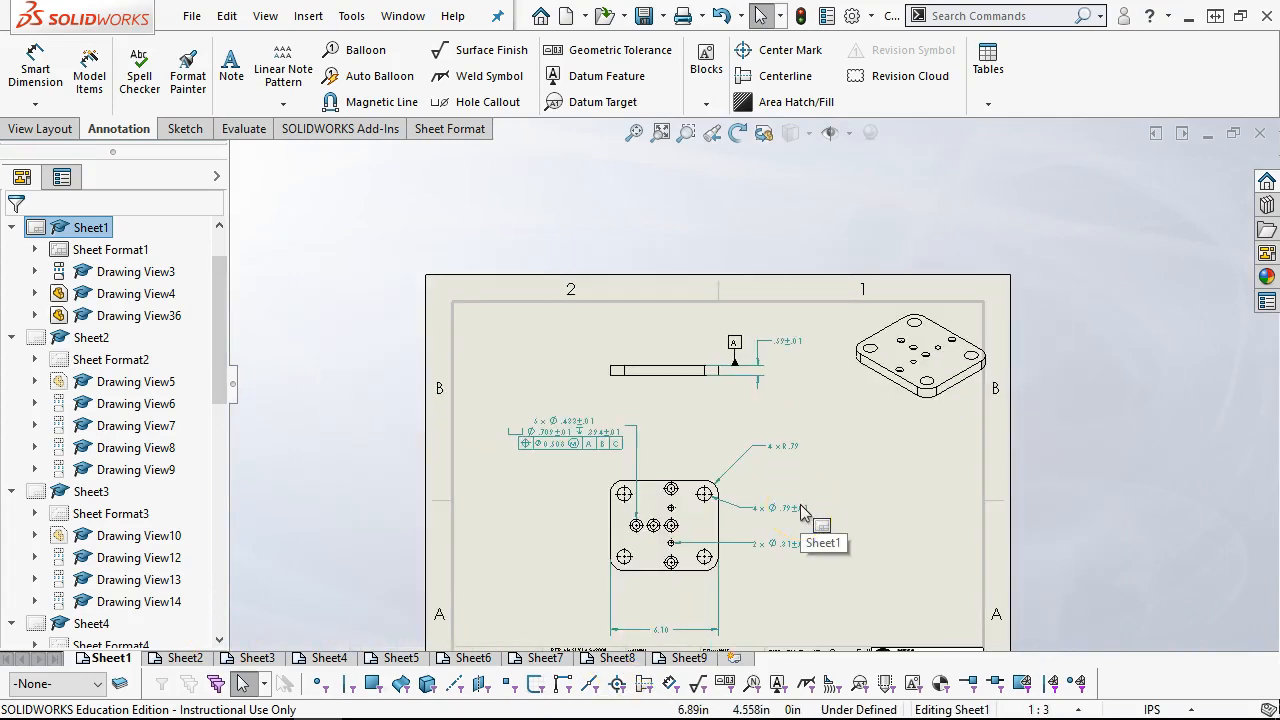
# Step: Fit the whole sheet in view, look over Sheet2's drawing views and return to Sheet1
pyautogui.click(636, 134)
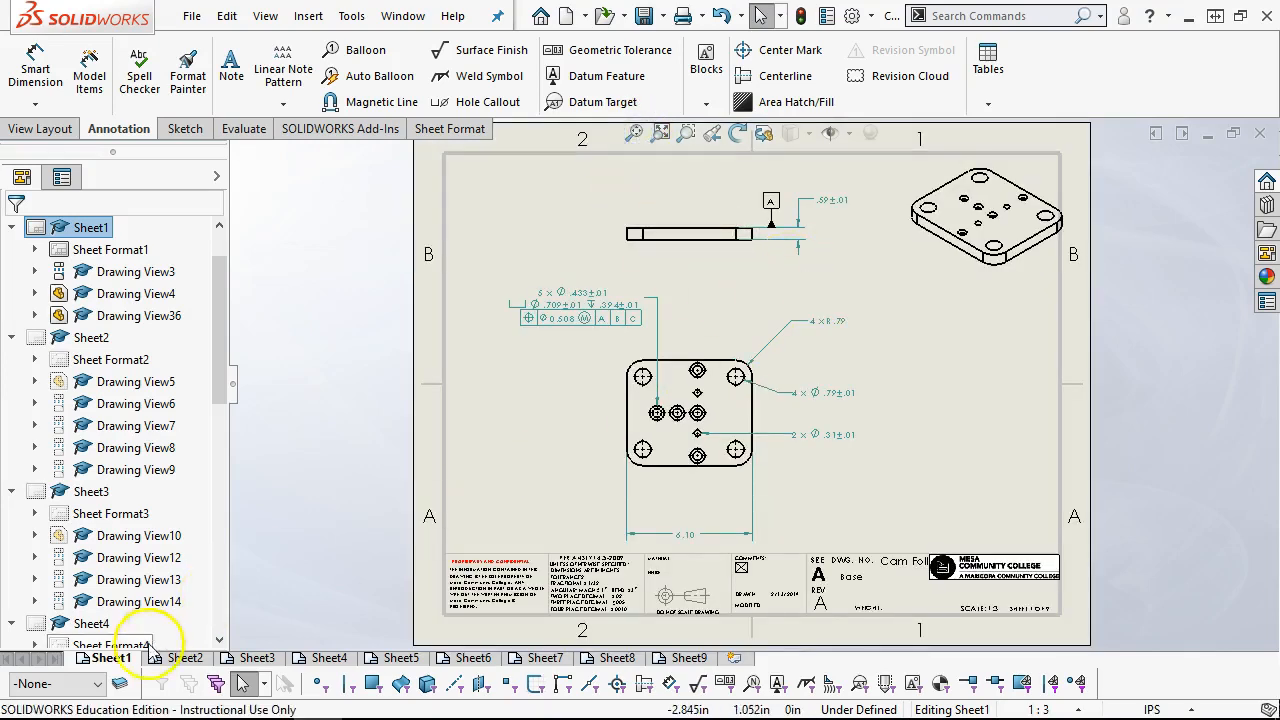
pyautogui.click(186, 659)
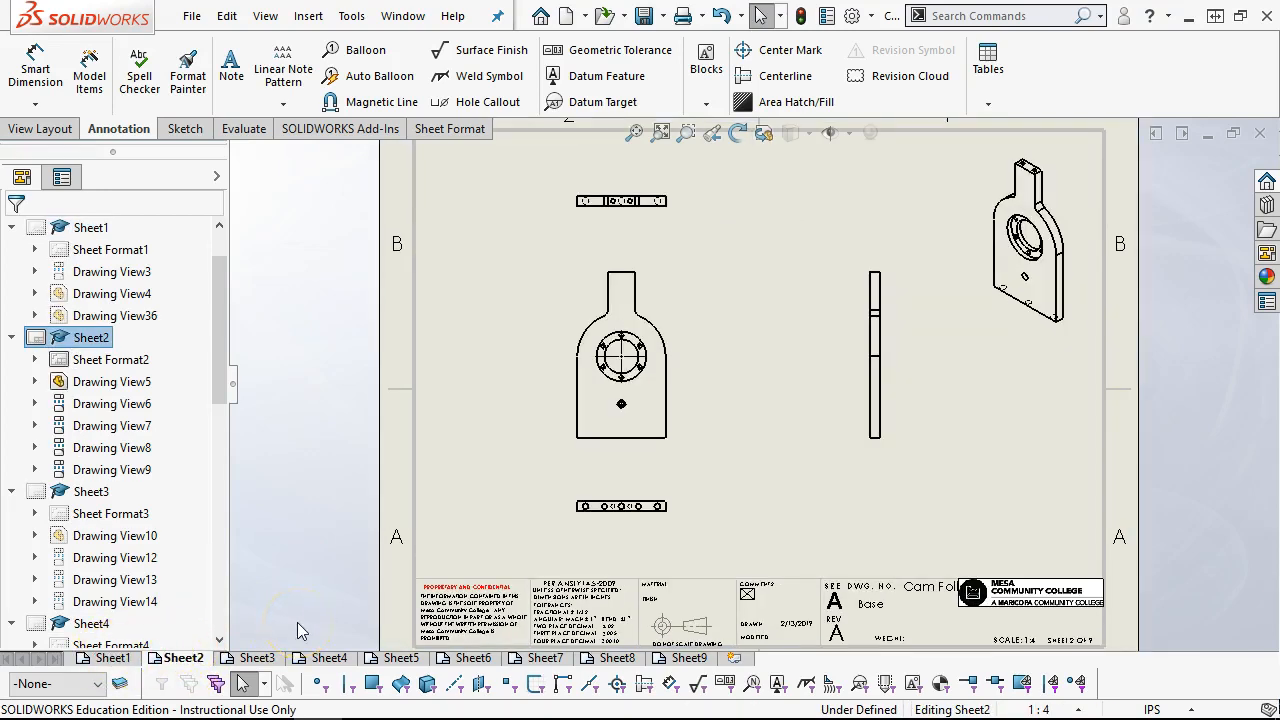
pyautogui.click(113, 657)
# Step: Move the five-hole callout with its position tolerance frame slightly higher above the plate view
pyautogui.moveTo(606, 306)
pyautogui.mouseDown()
pyautogui.moveTo(574, 333)
pyautogui.moveTo(562, 370)
pyautogui.moveTo(591, 294)
pyautogui.mouseUp()
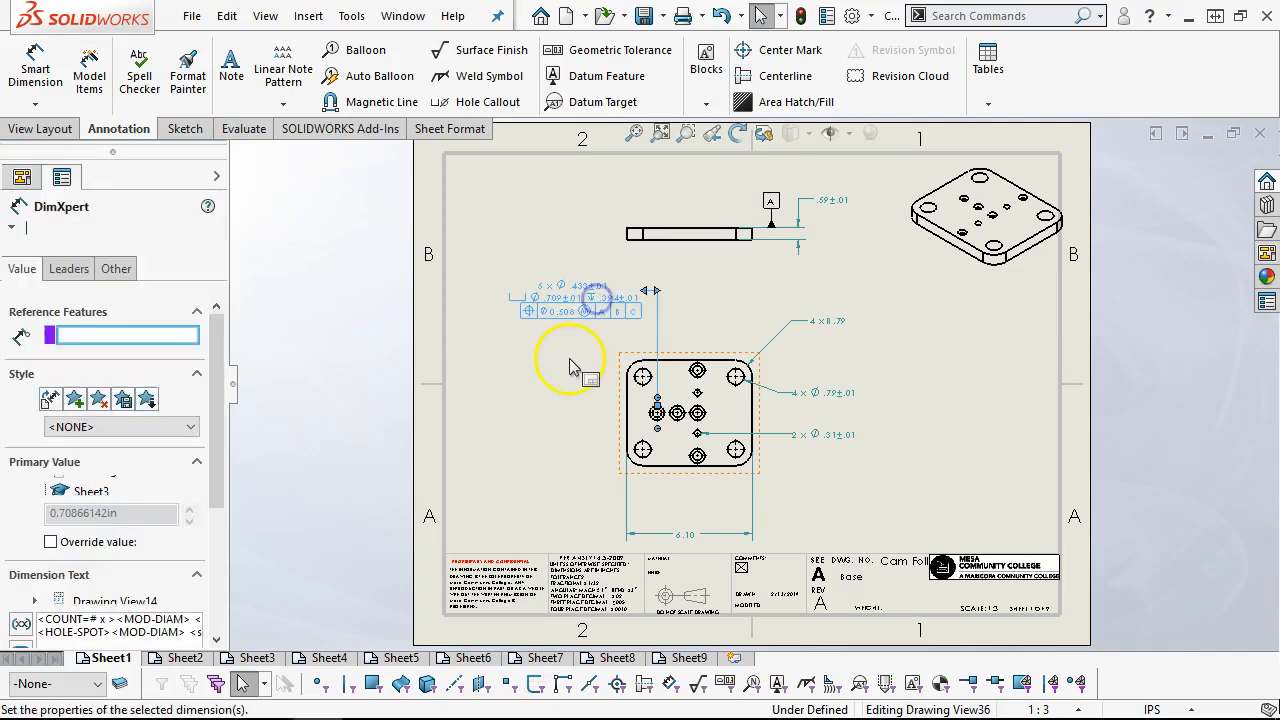
pyautogui.click(569, 358)
pyautogui.scroll(-1, 750, 245)
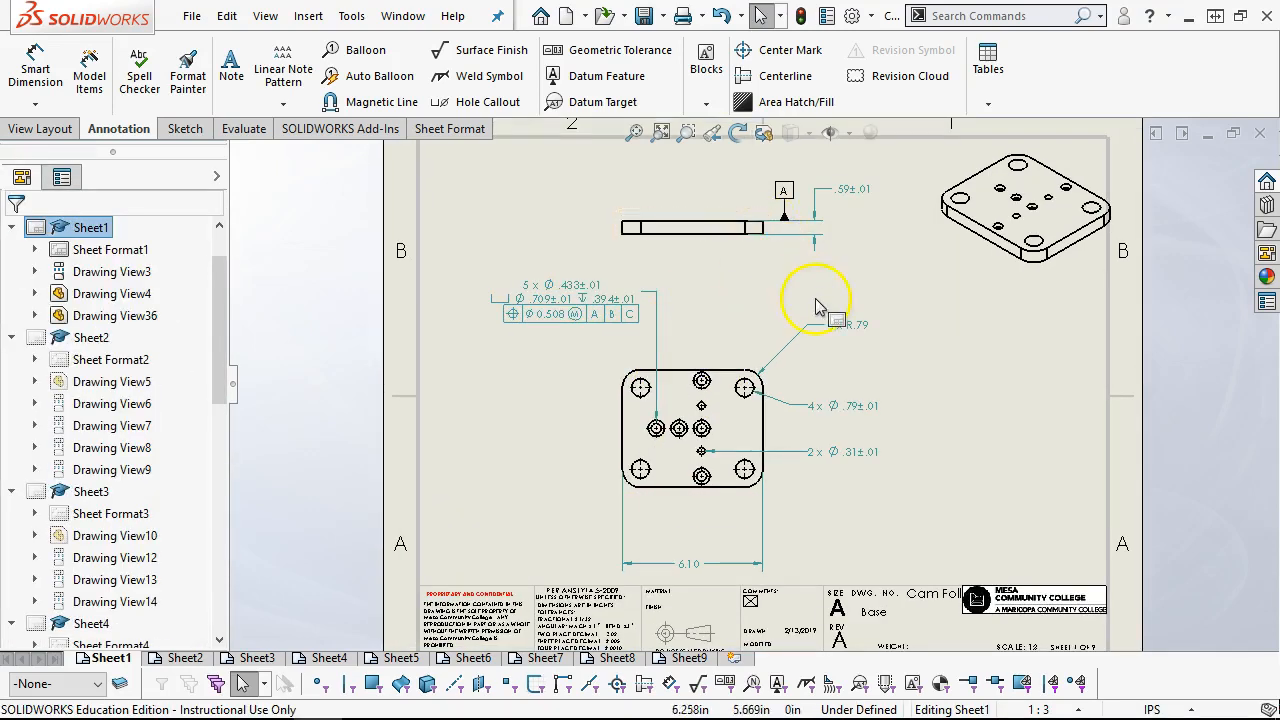
pyautogui.scroll(-3, 737, 233)
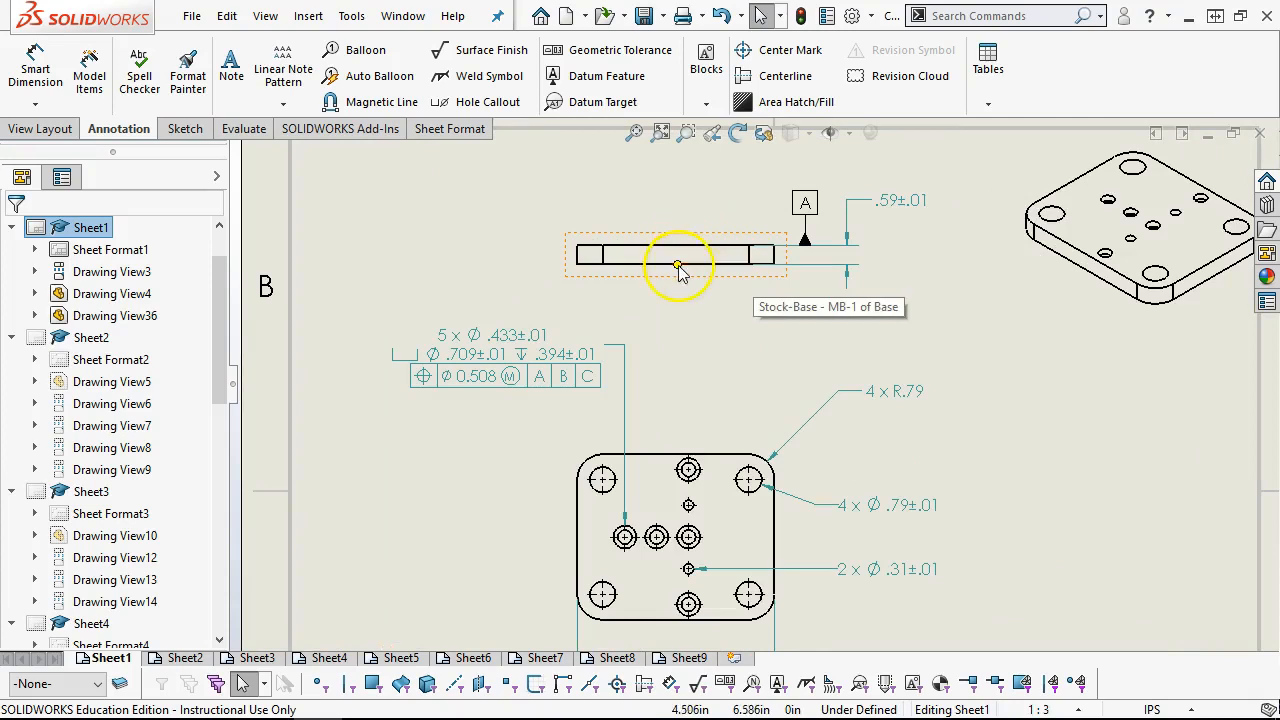
pyautogui.scroll(2, 800, 458)
pyautogui.scroll(-1, 805, 495)
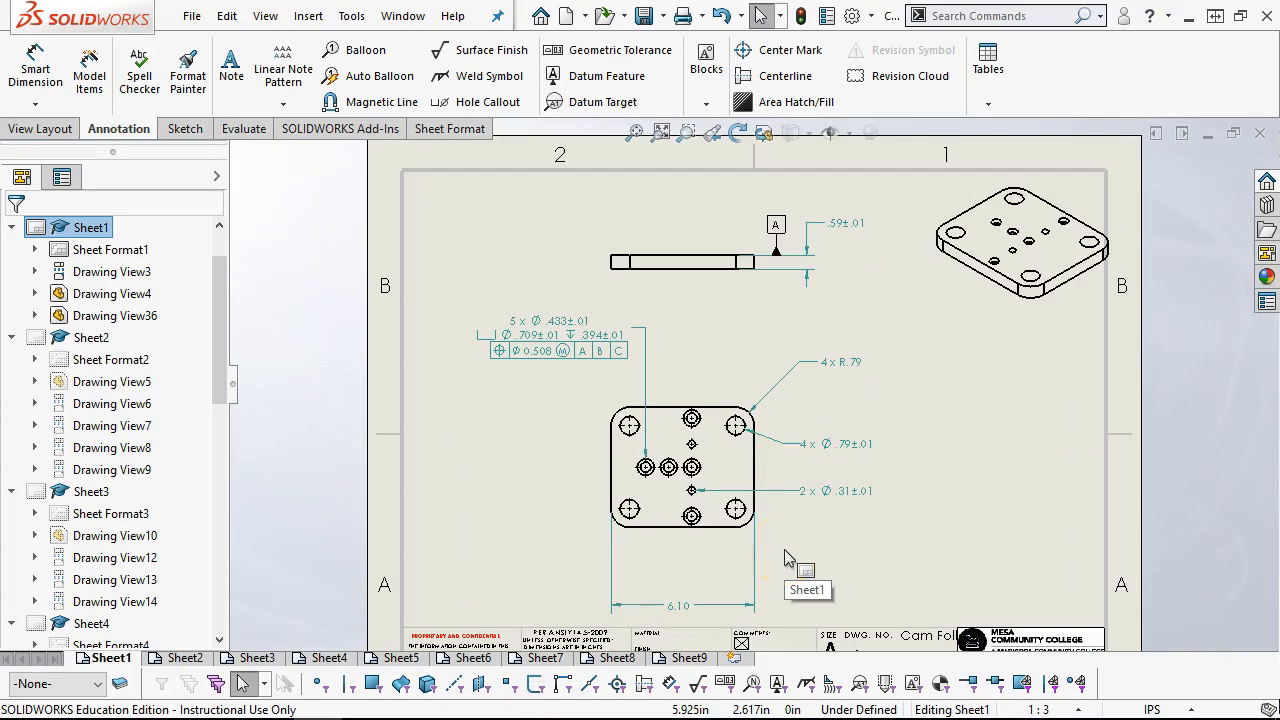
pyautogui.scroll(-1, 785, 557)
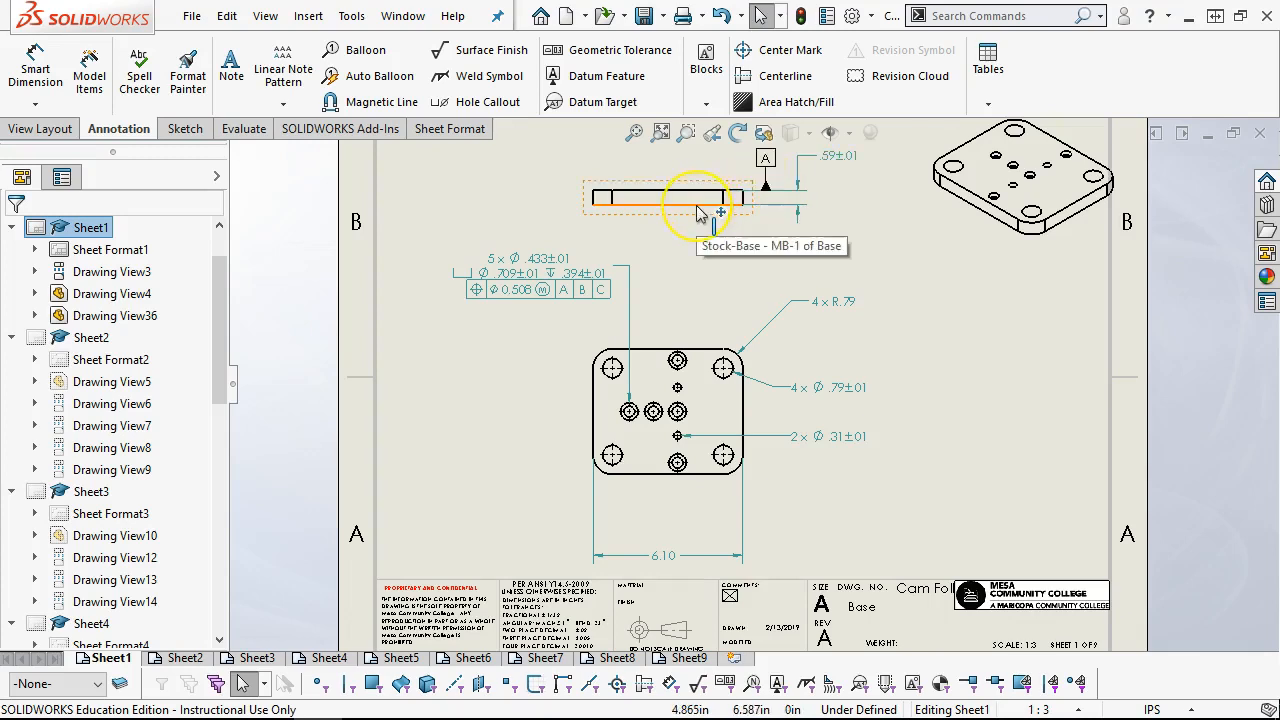
# Step: Reattach datum feature A to the edge view's lower edge and place its symbol below the lower extension line, outside the thickness dimension
pyautogui.click(772, 188)
pyautogui.scroll(-2, 760, 170)
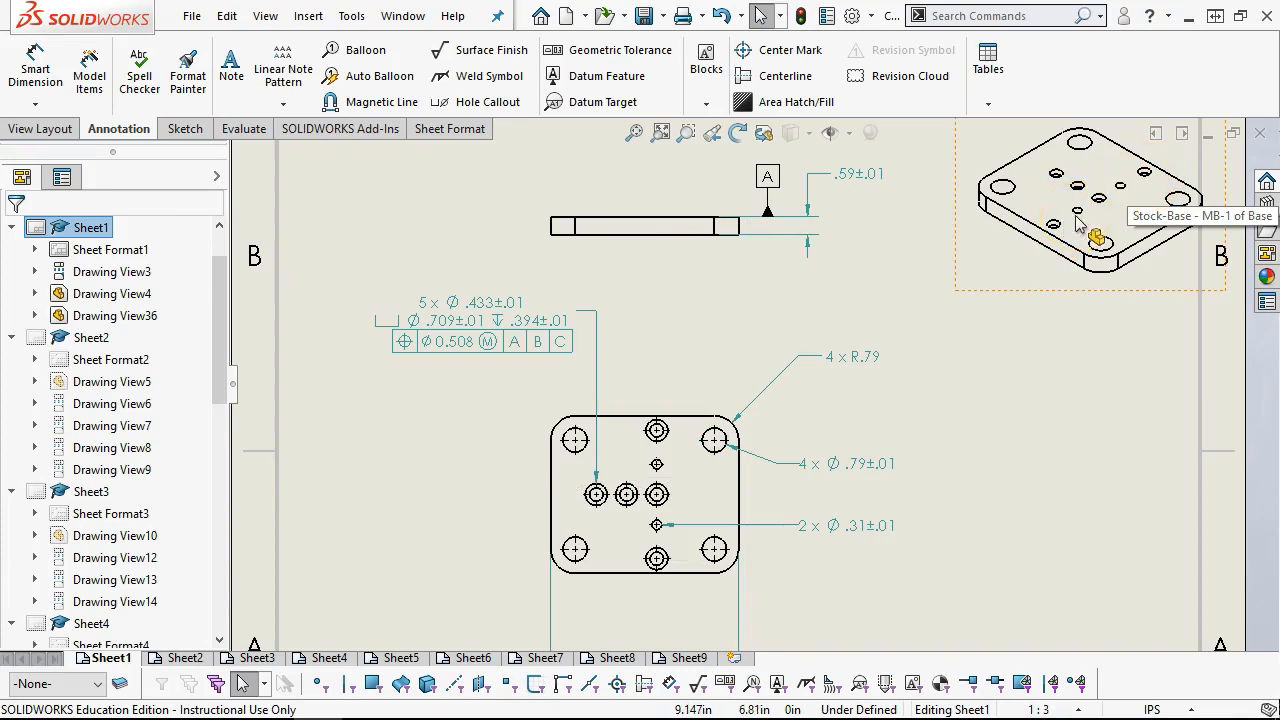
pyautogui.click(767, 178)
pyautogui.moveTo(767, 218); pyautogui.dragTo(689, 234)
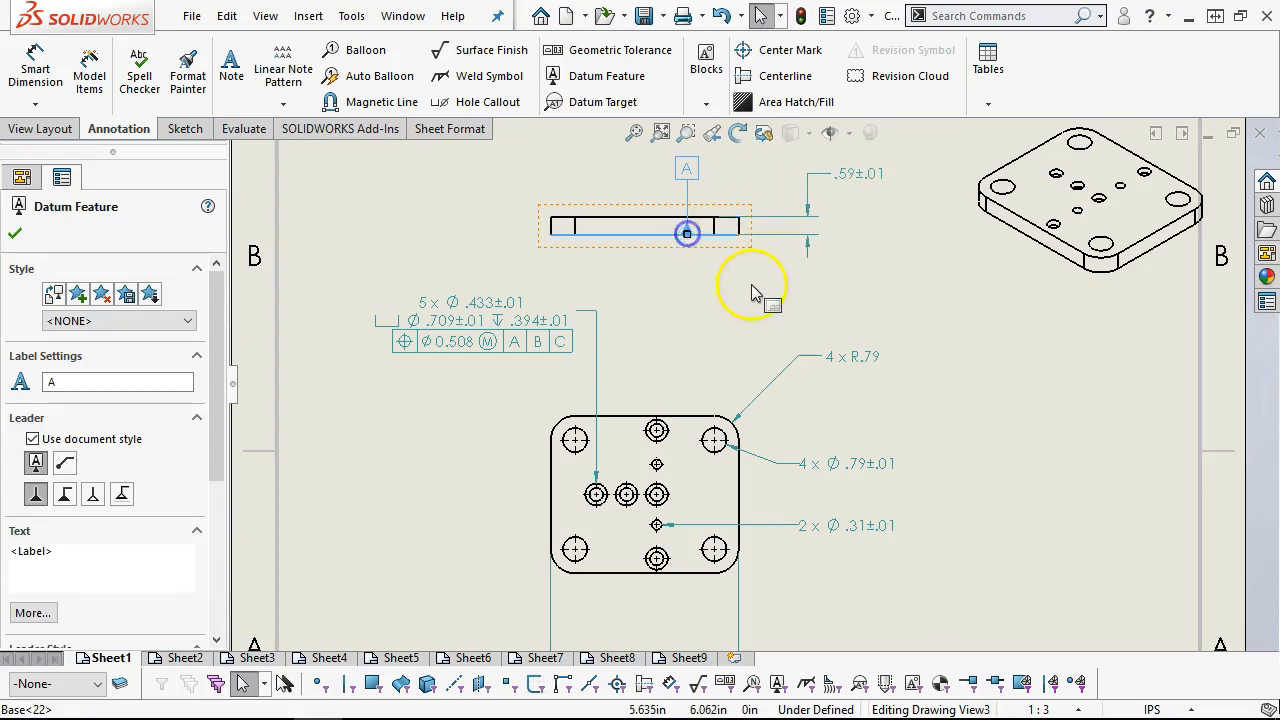
pyautogui.moveTo(686, 171)
pyautogui.mouseDown()
pyautogui.moveTo(763, 297)
pyautogui.moveTo(838, 279)
pyautogui.moveTo(835, 263)
pyautogui.mouseUp()
pyautogui.click(953, 303)
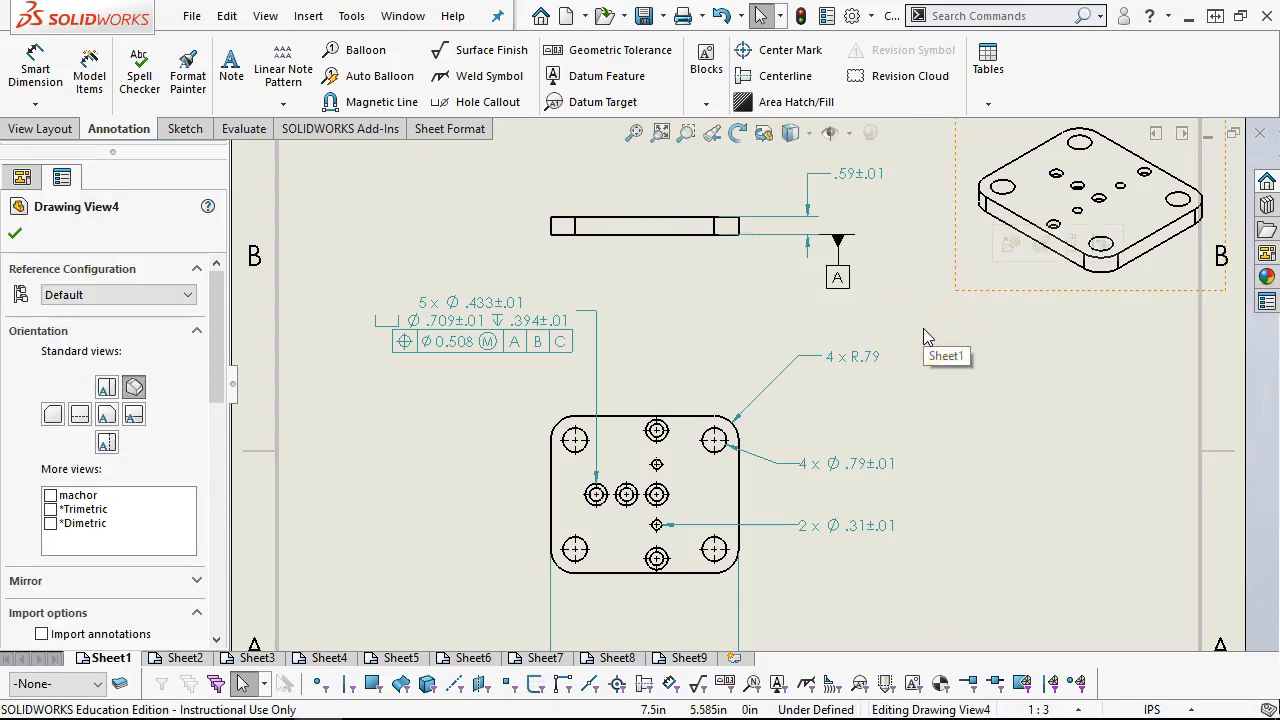
# Step: Slide the datum A symbol along the lower extension line to between the edge view and the thickness dimension
pyautogui.scroll(1, 829, 442)
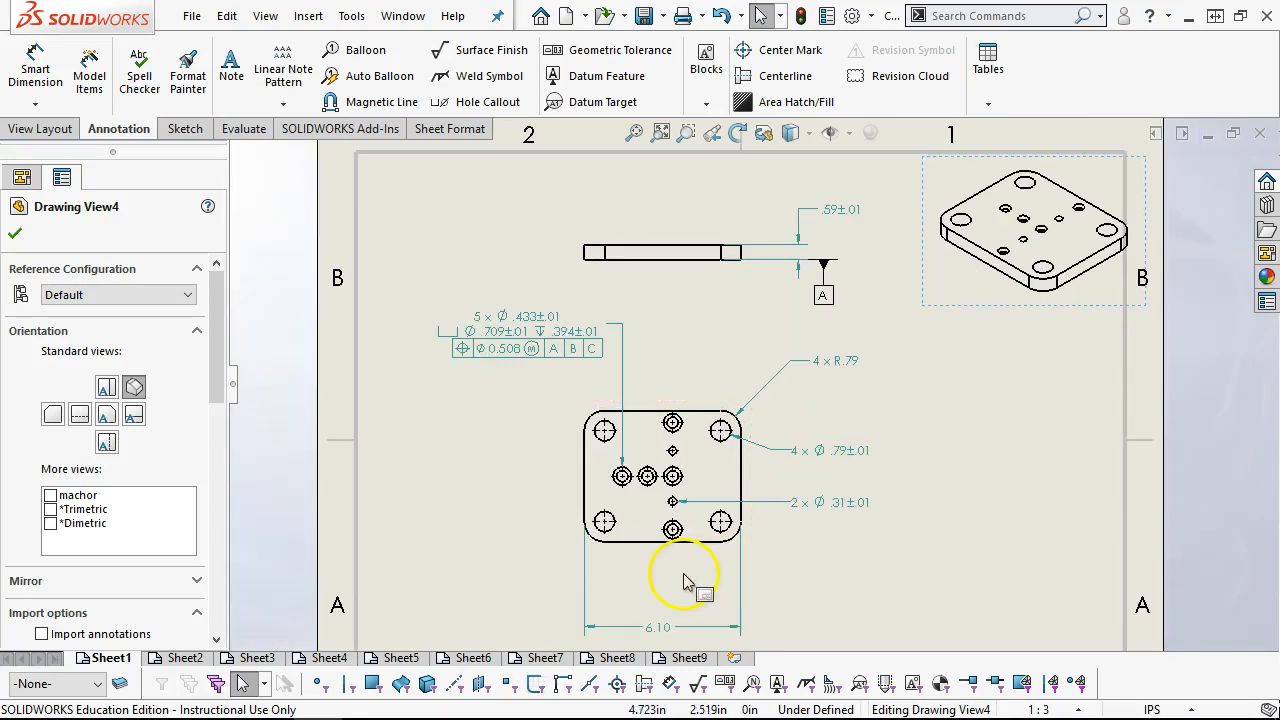
pyautogui.scroll(1, 680, 574)
pyautogui.scroll(-1, 676, 572)
pyautogui.scroll(-1, 730, 551)
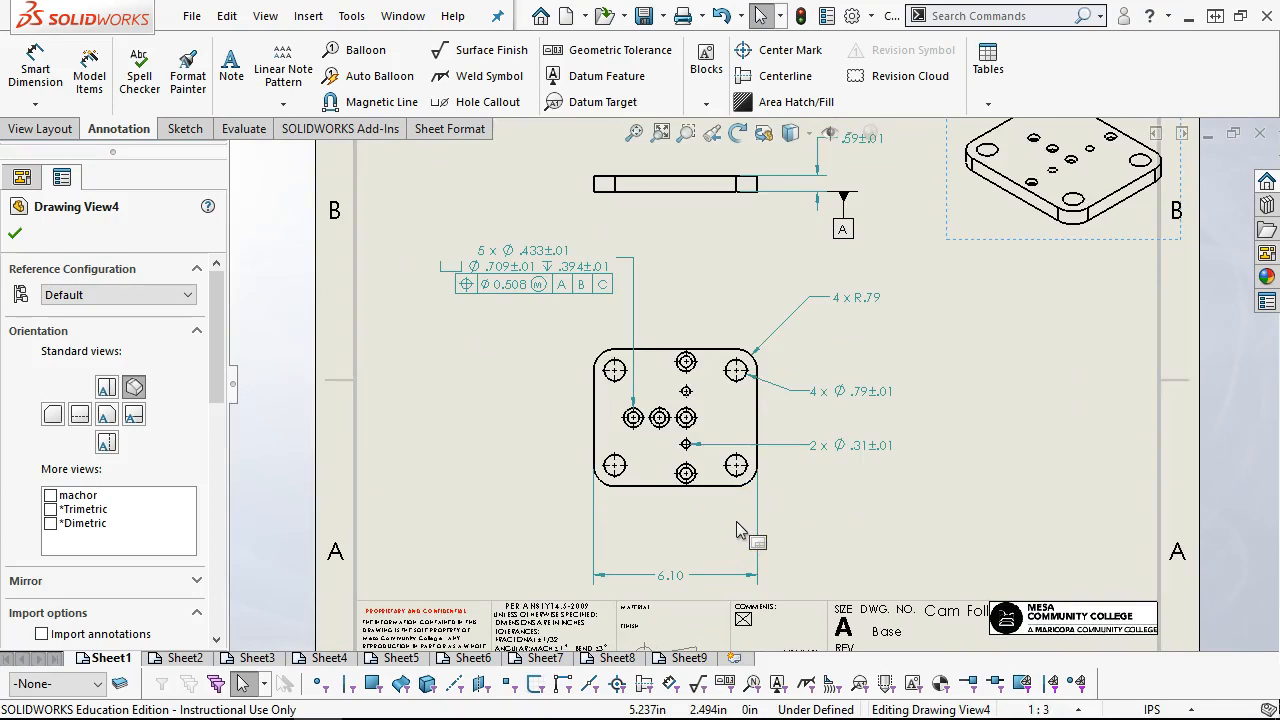
pyautogui.moveTo(843, 236)
pyautogui.mouseDown()
pyautogui.moveTo(800, 229)
pyautogui.moveTo(865, 230)
pyautogui.moveTo(771, 230)
pyautogui.moveTo(785, 233)
pyautogui.mouseUp()
pyautogui.press('Escape')
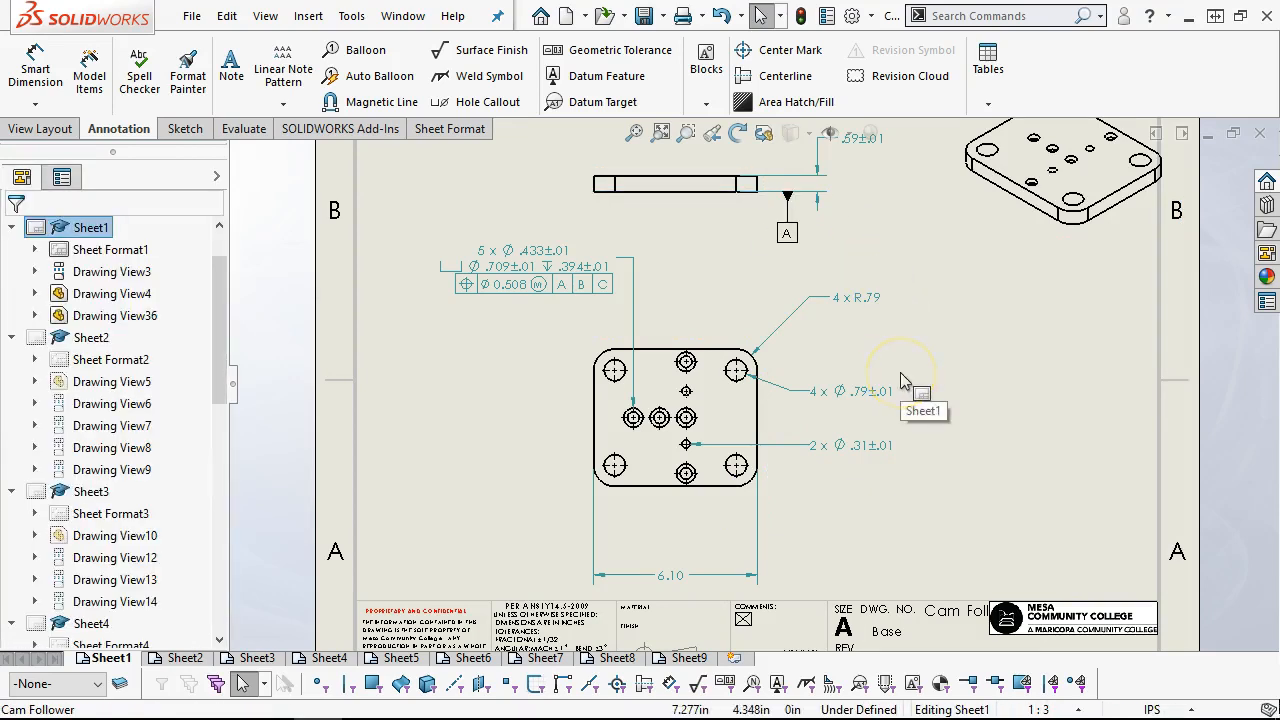
# Step: Move the 2 x Ø.31 hole callout up to just beneath the 4 x Ø.79 callout
pyautogui.scroll(-2, 725, 515)
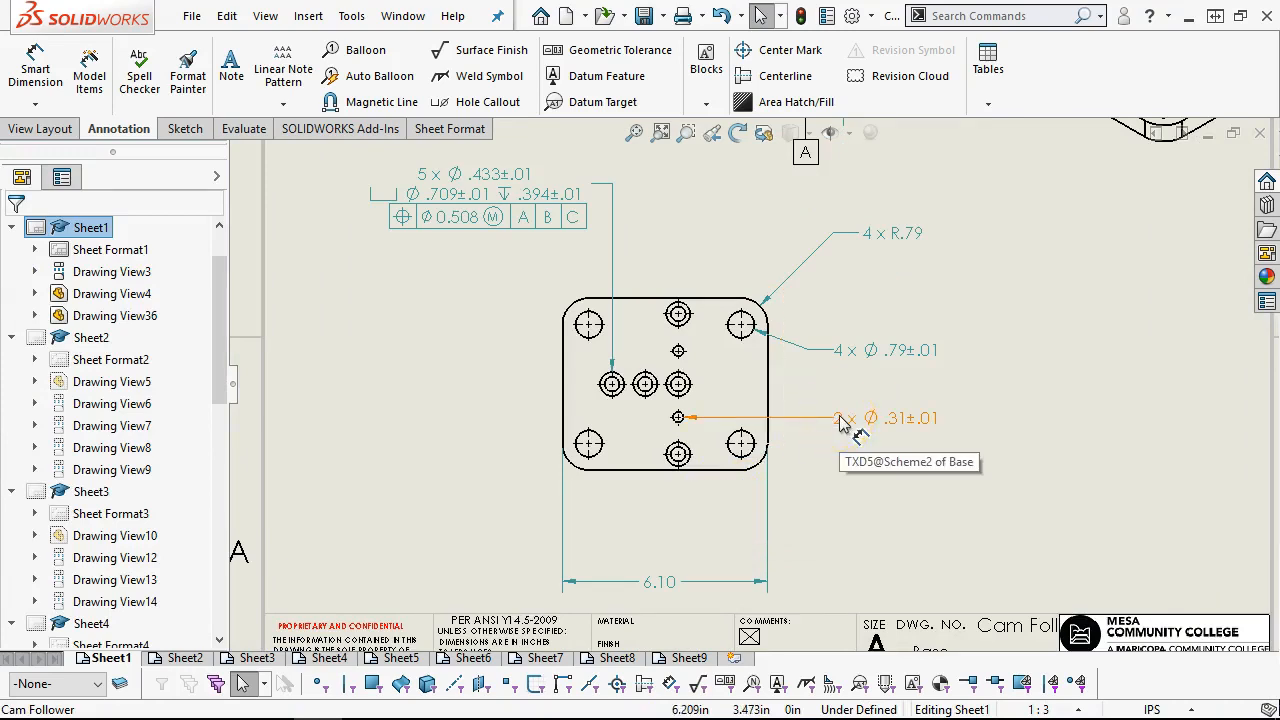
pyautogui.scroll(3, 814, 366)
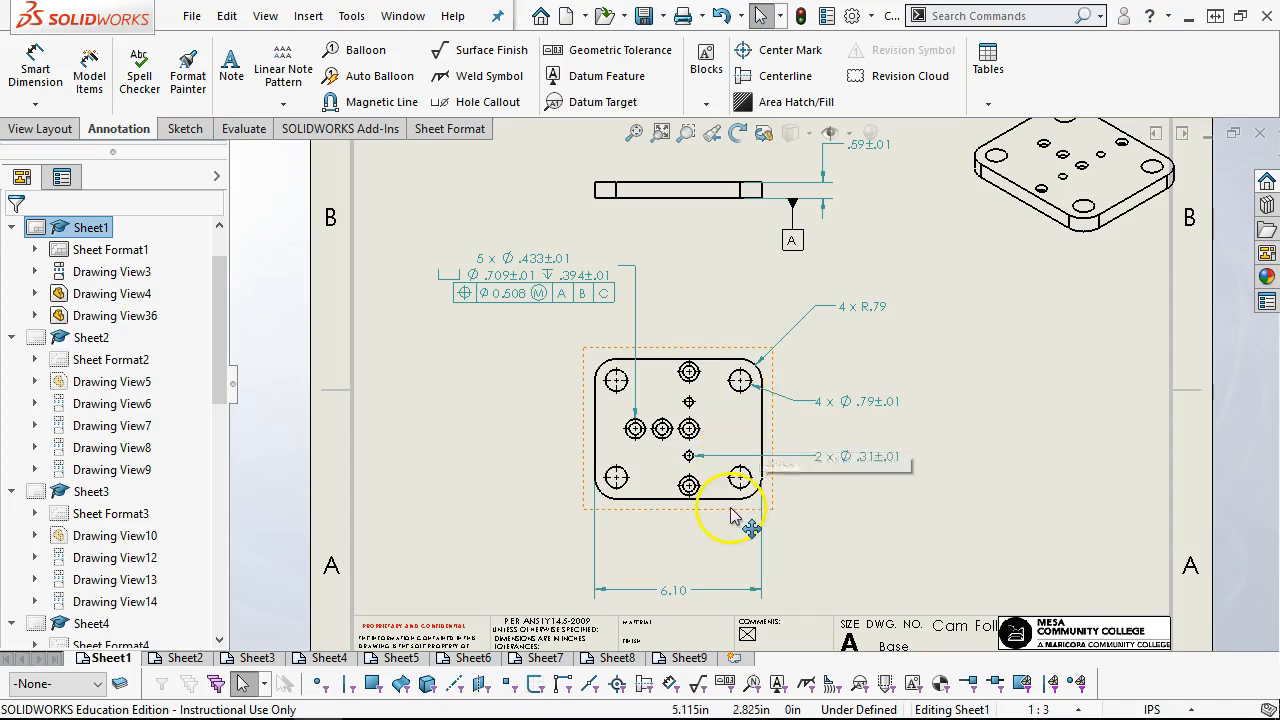
pyautogui.click(872, 464)
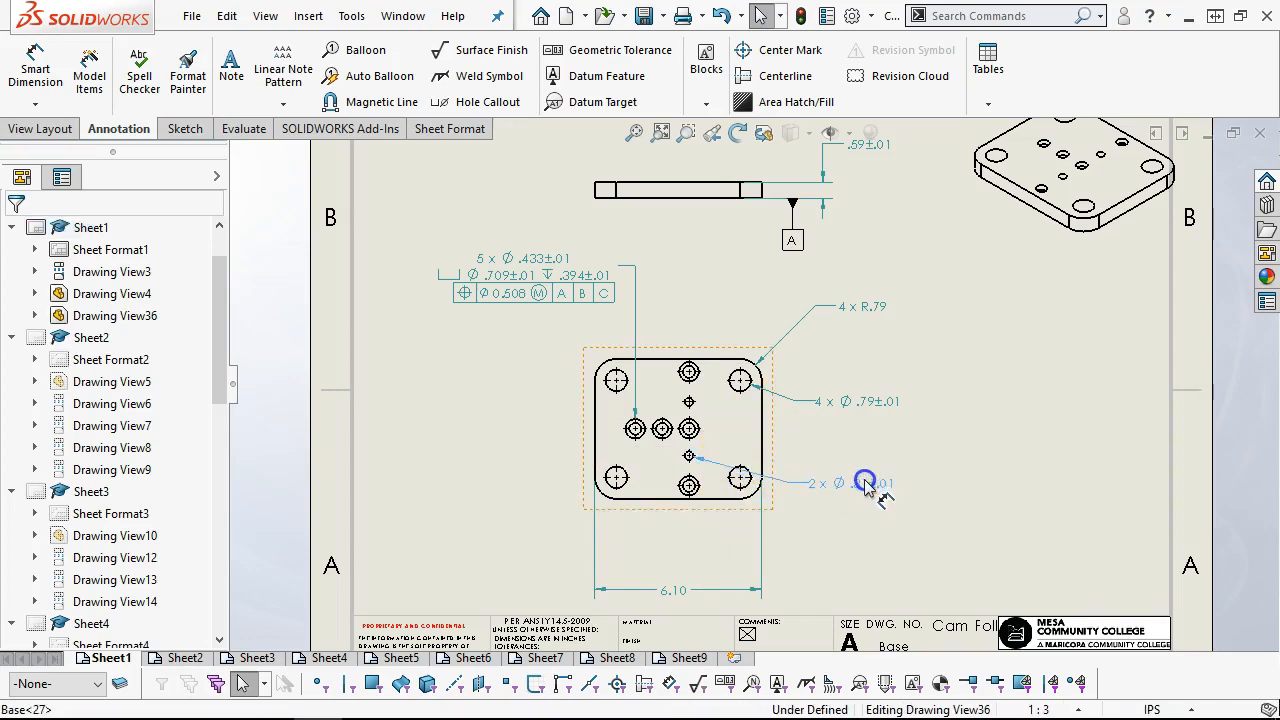
pyautogui.moveTo(870, 448); pyautogui.dragTo(868, 443)
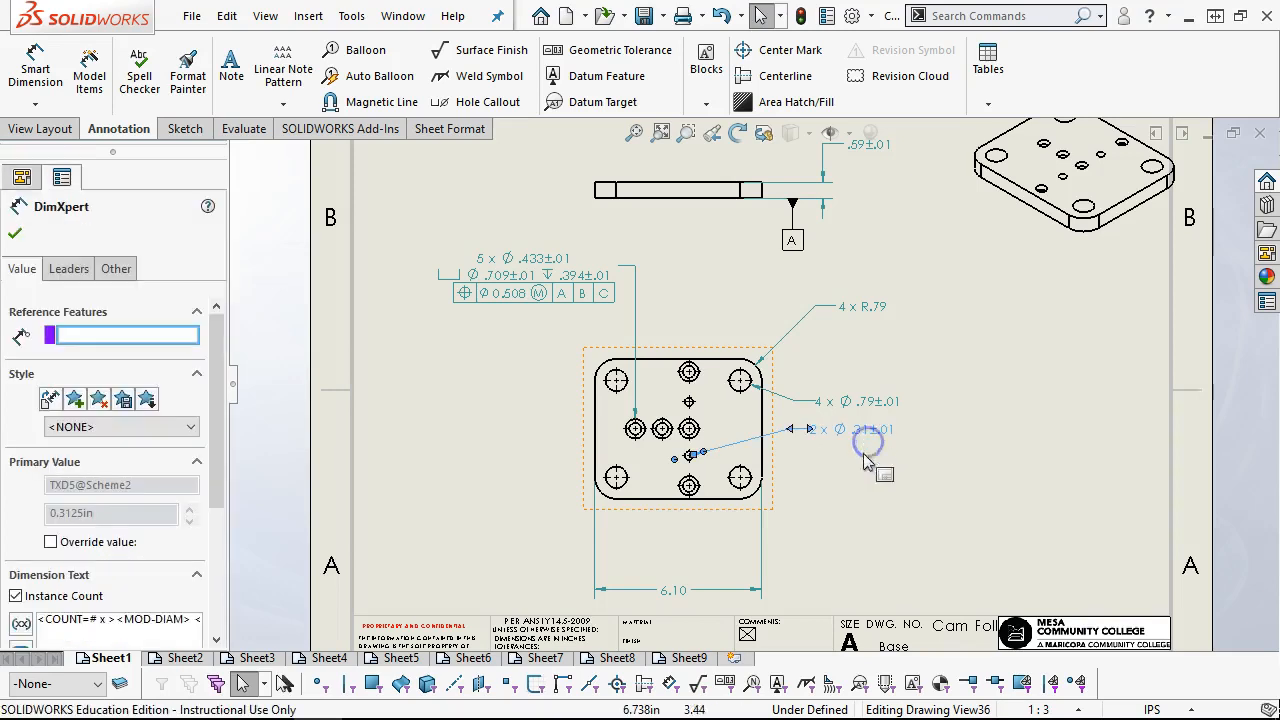
pyautogui.click(876, 508)
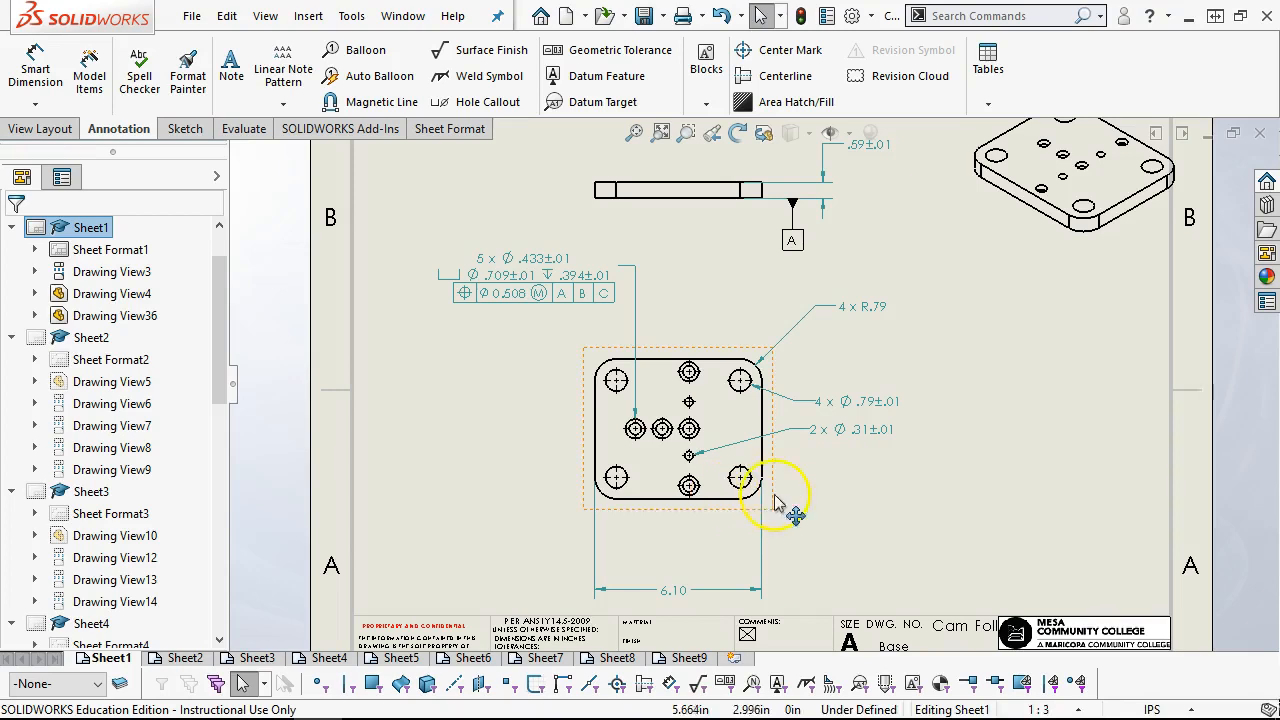
# Step: Dimension the horizontal distance from the plate's left edge to the lower-left corner hole, with the text outside the plate's left side
pyautogui.scroll(-2, 690, 490)
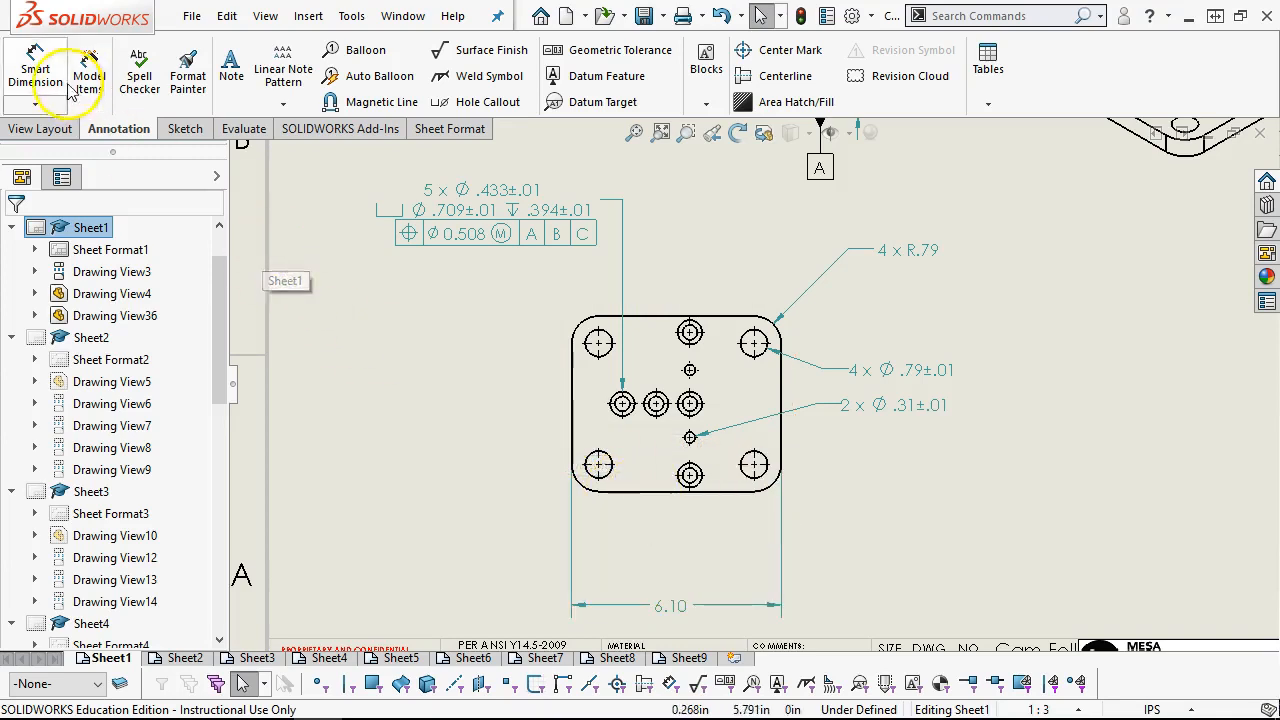
pyautogui.click(35, 66)
pyautogui.click(574, 423)
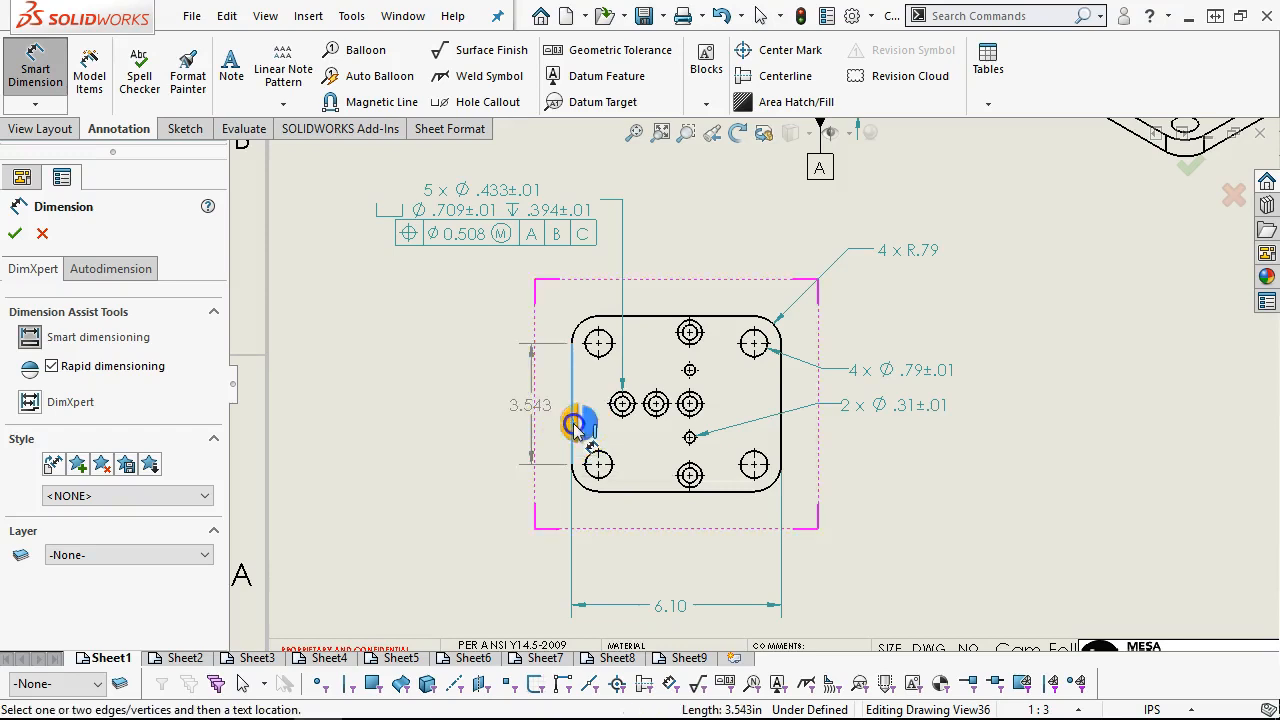
pyautogui.click(599, 477)
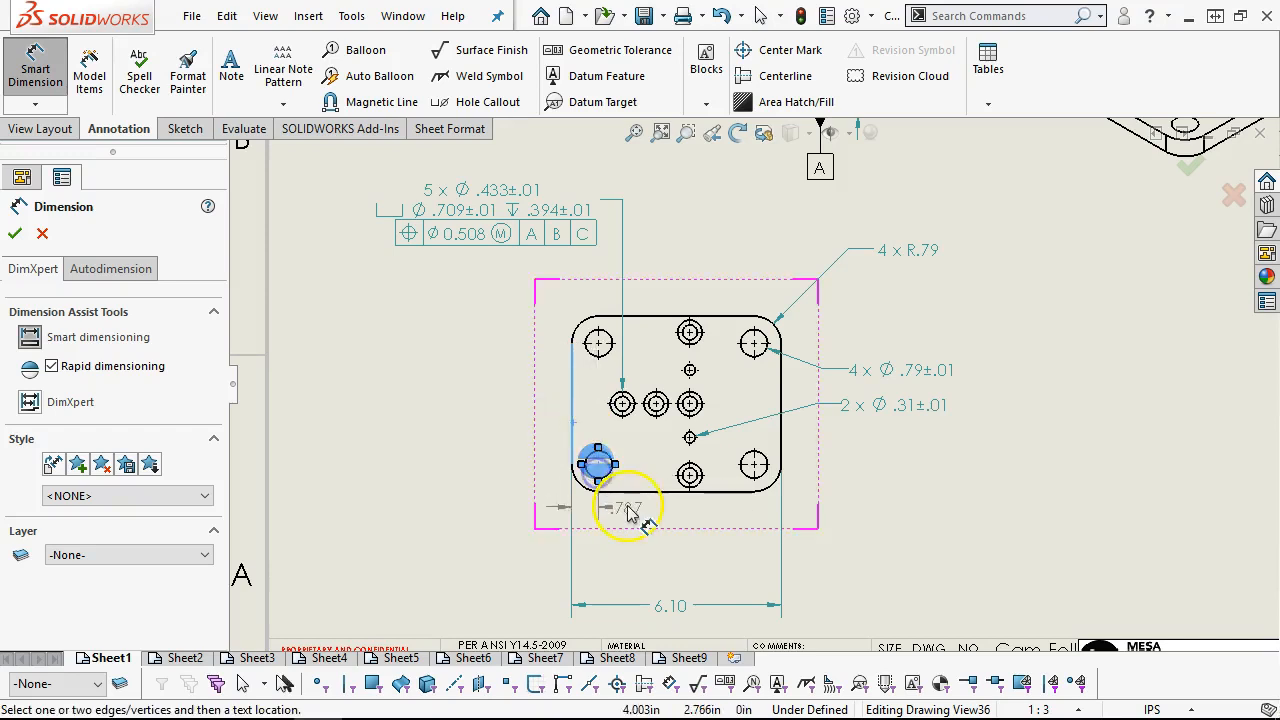
pyautogui.click(645, 513)
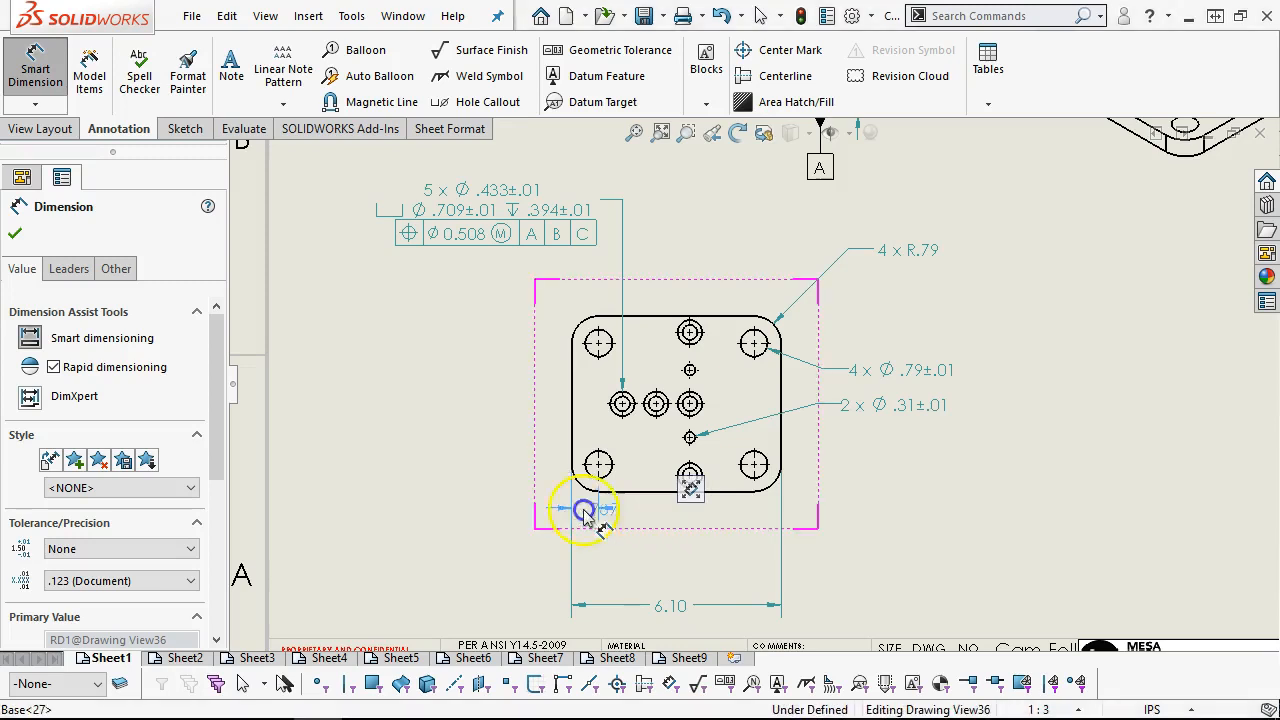
pyautogui.click(625, 547)
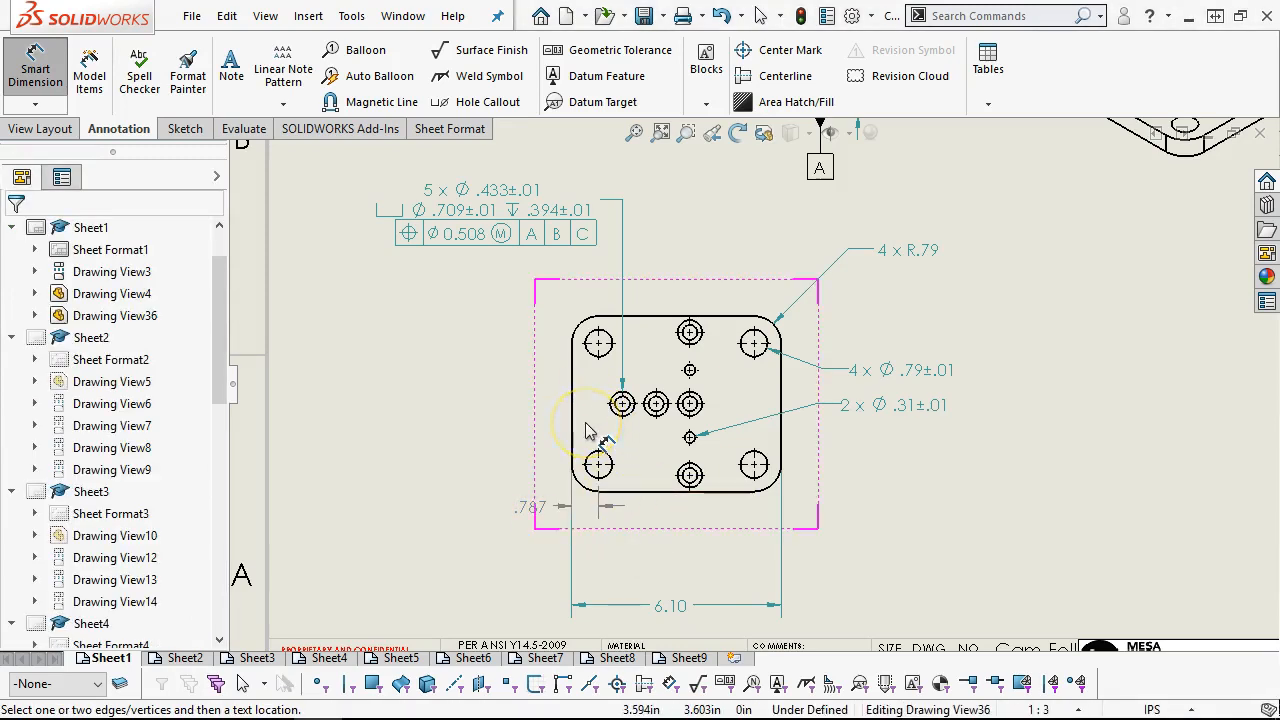
pyautogui.click(619, 447)
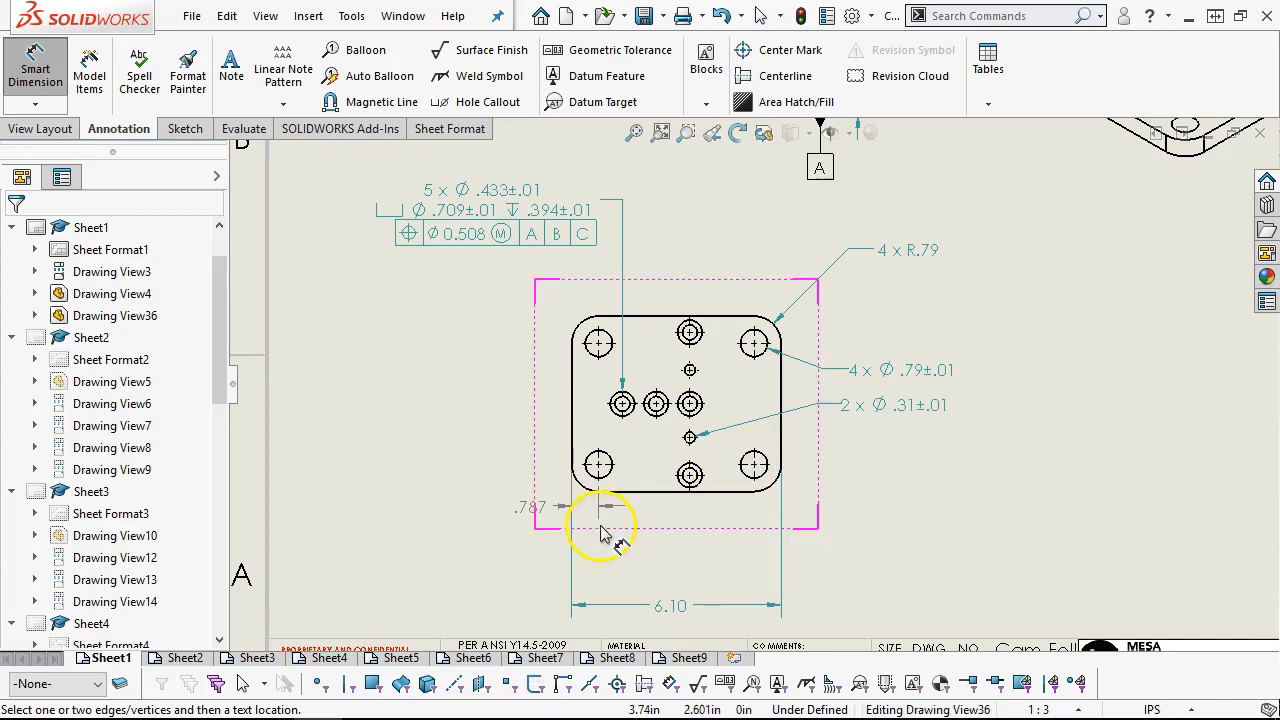
# Step: Dimension from the plate's left edge to the leftmost and the second counterbored holes of the middle row, stacking both below the corner-hole dimension
pyautogui.scroll(-1, 612, 531)
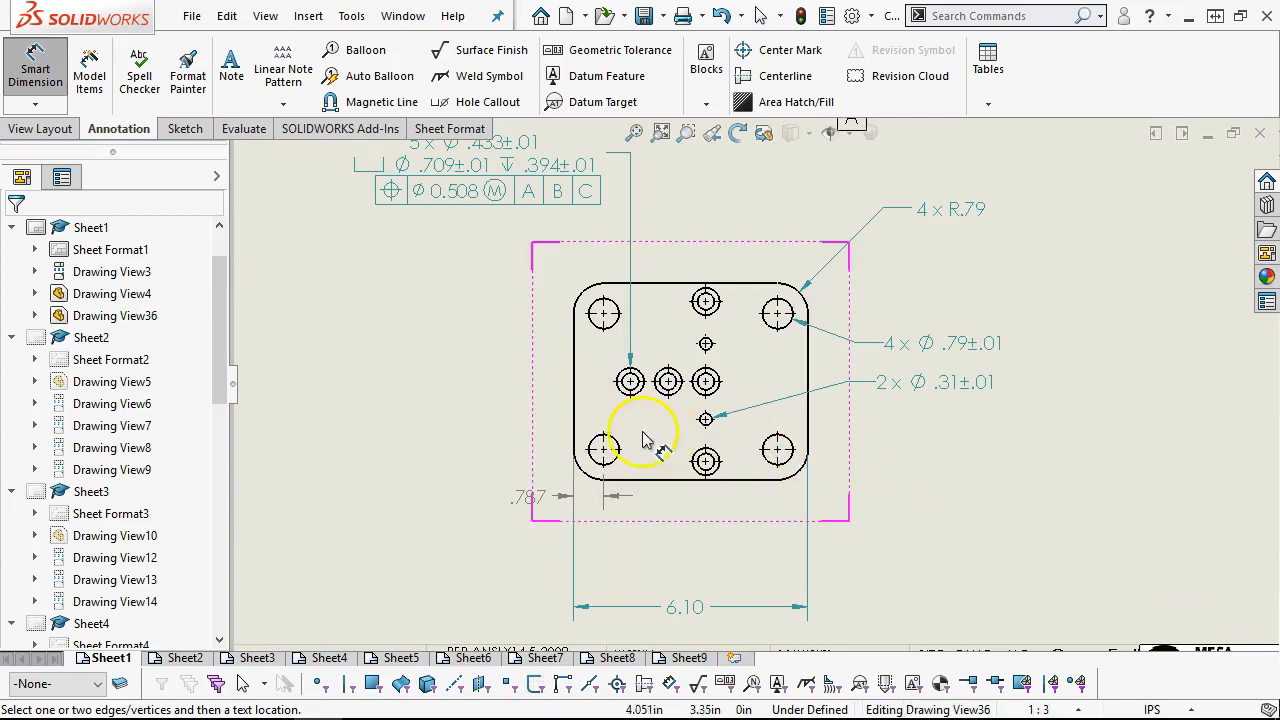
pyautogui.click(576, 415)
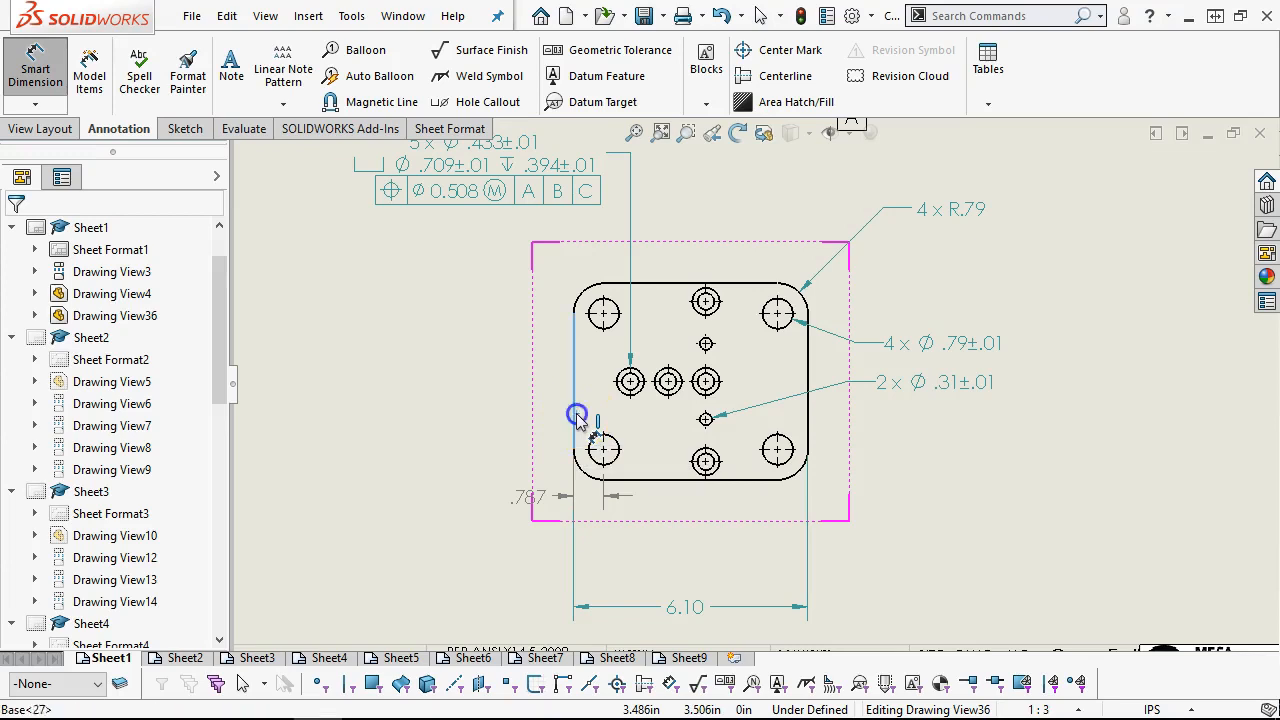
pyautogui.click(630, 395)
pyautogui.click(543, 530)
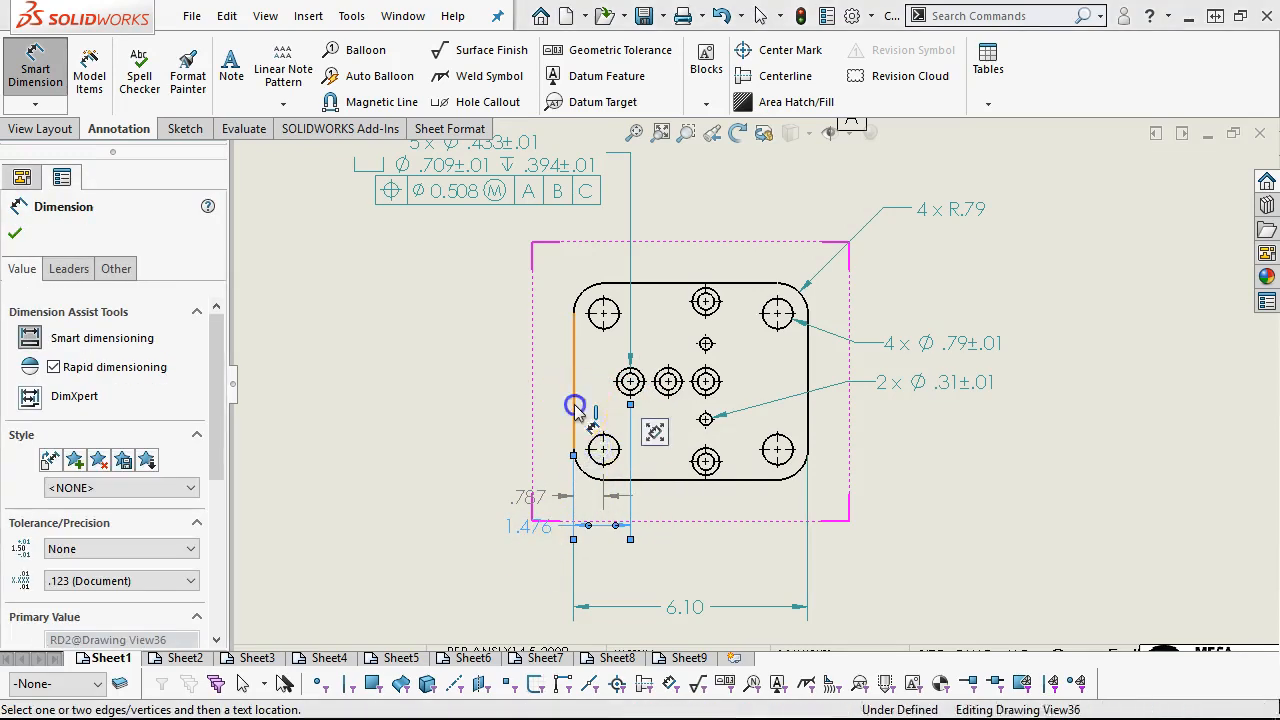
pyautogui.click(574, 404)
pyautogui.click(670, 396)
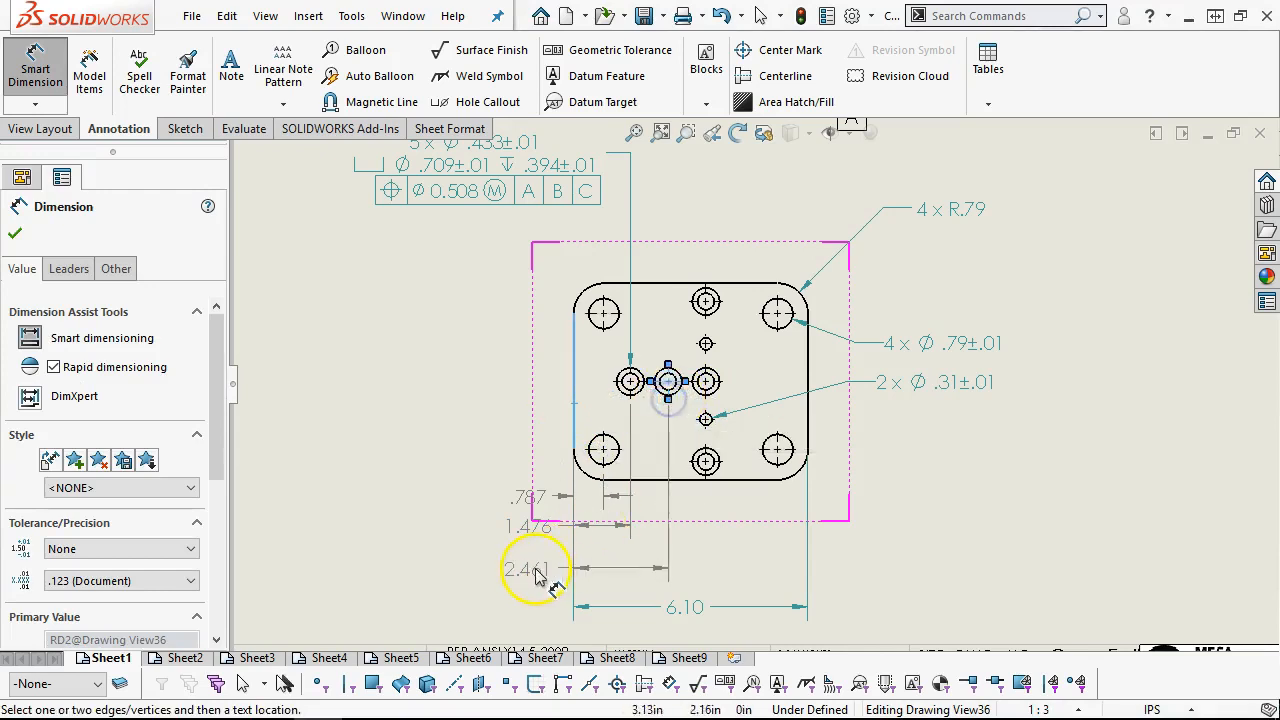
pyautogui.click(537, 562)
# Step: Dimension from the plate's left edge to the lowest counterbored hole of the vertical column, placing it just above the overall width dimension
pyautogui.click(573, 405)
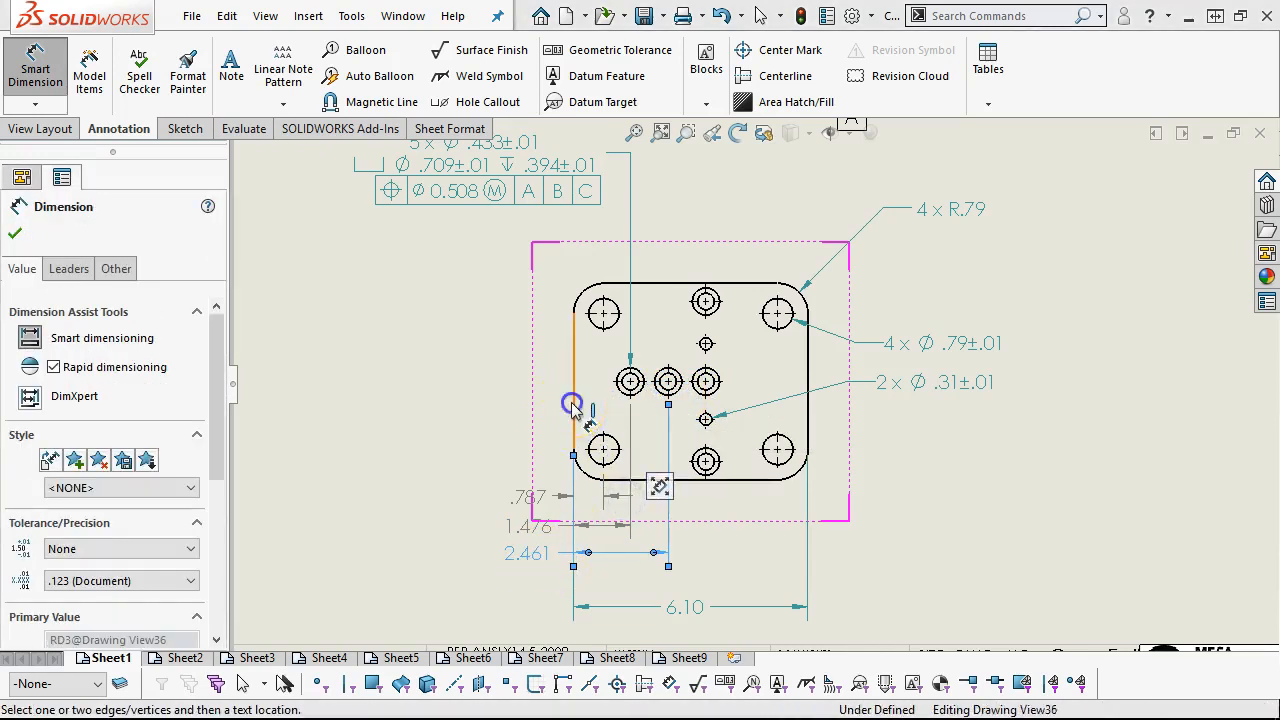
pyautogui.click(704, 472)
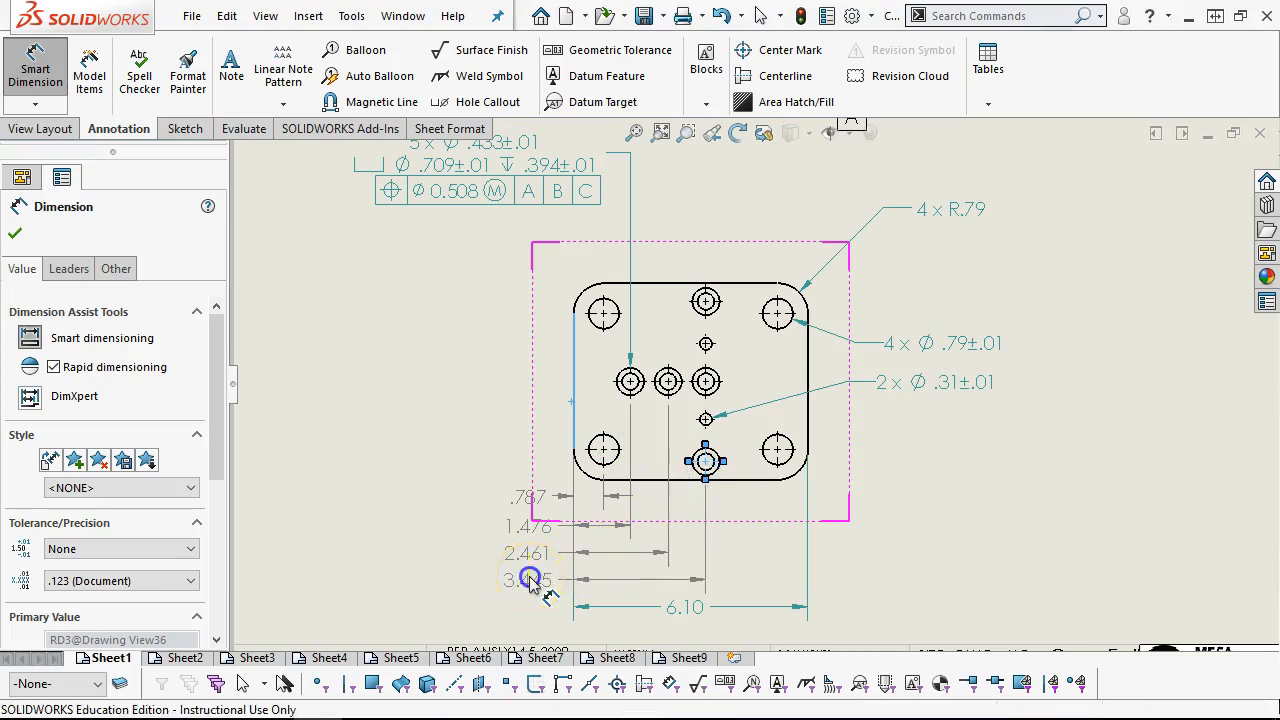
pyautogui.click(530, 580)
pyautogui.scroll(-4, 733, 418)
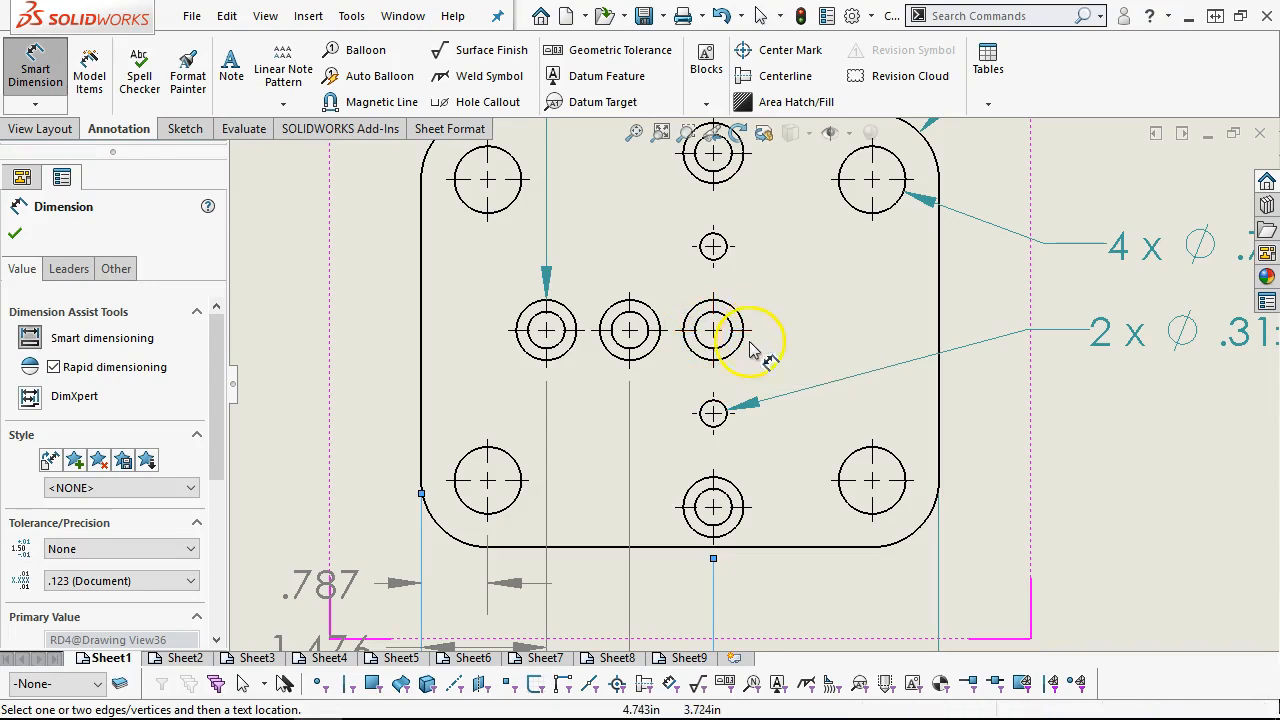
pyautogui.scroll(4, 752, 384)
pyautogui.scroll(-2, 737, 432)
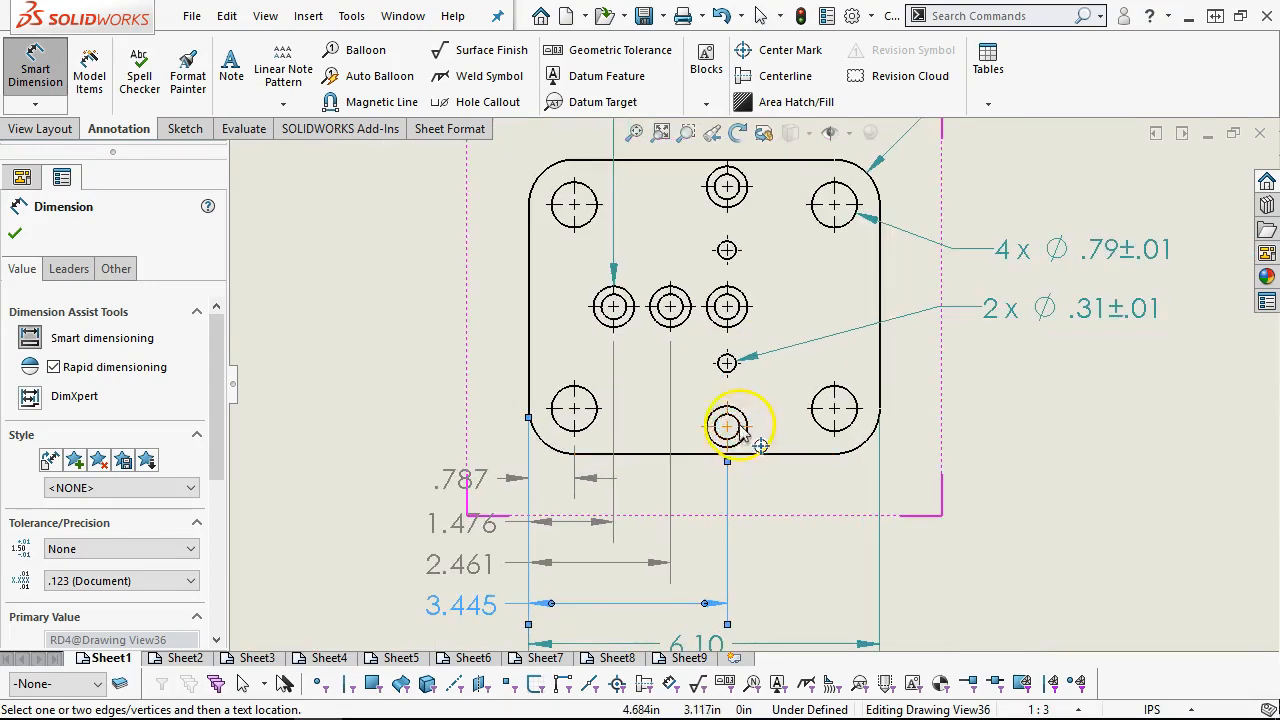
pyautogui.scroll(-2, 745, 419)
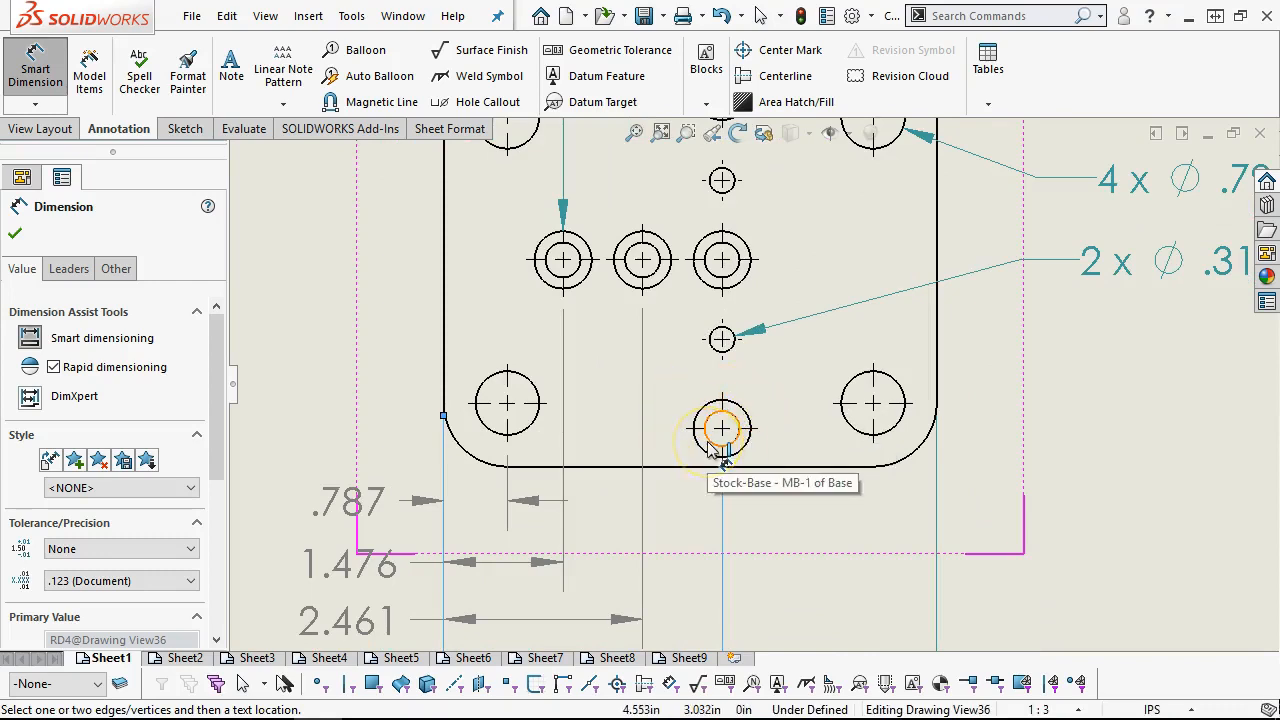
pyautogui.click(706, 416)
pyautogui.scroll(4, 730, 445)
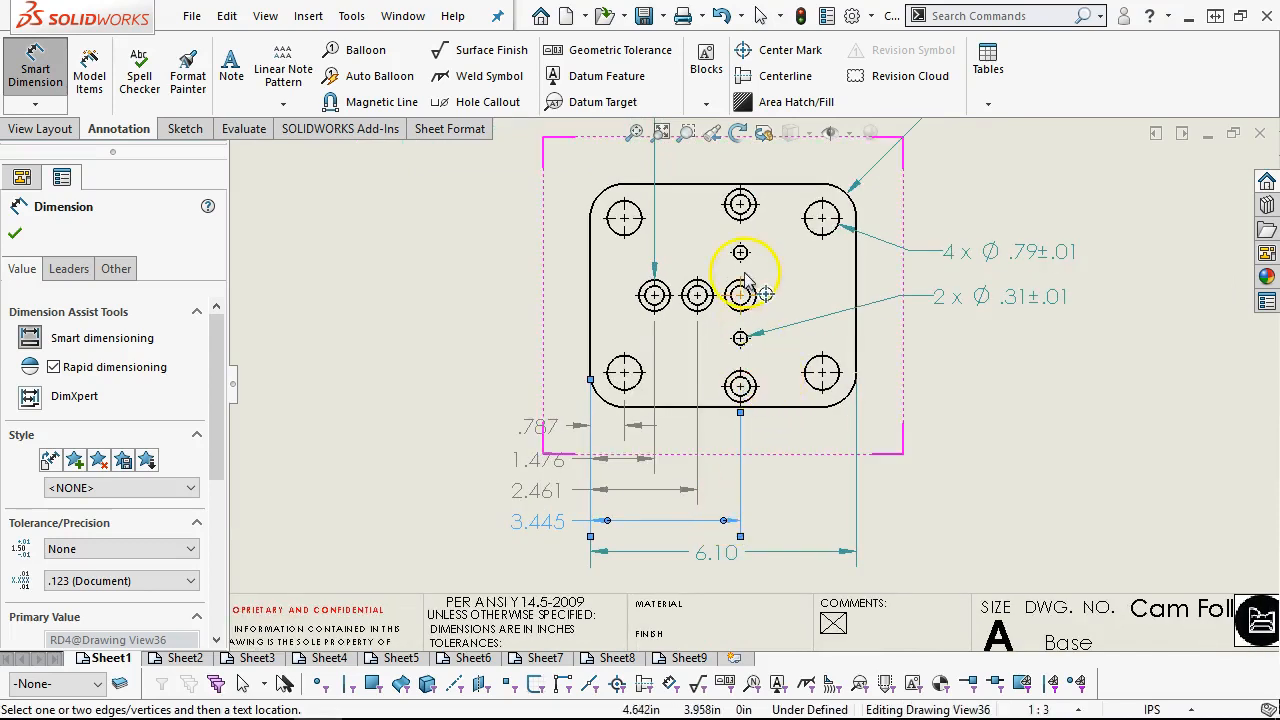
pyautogui.scroll(-1, 798, 428)
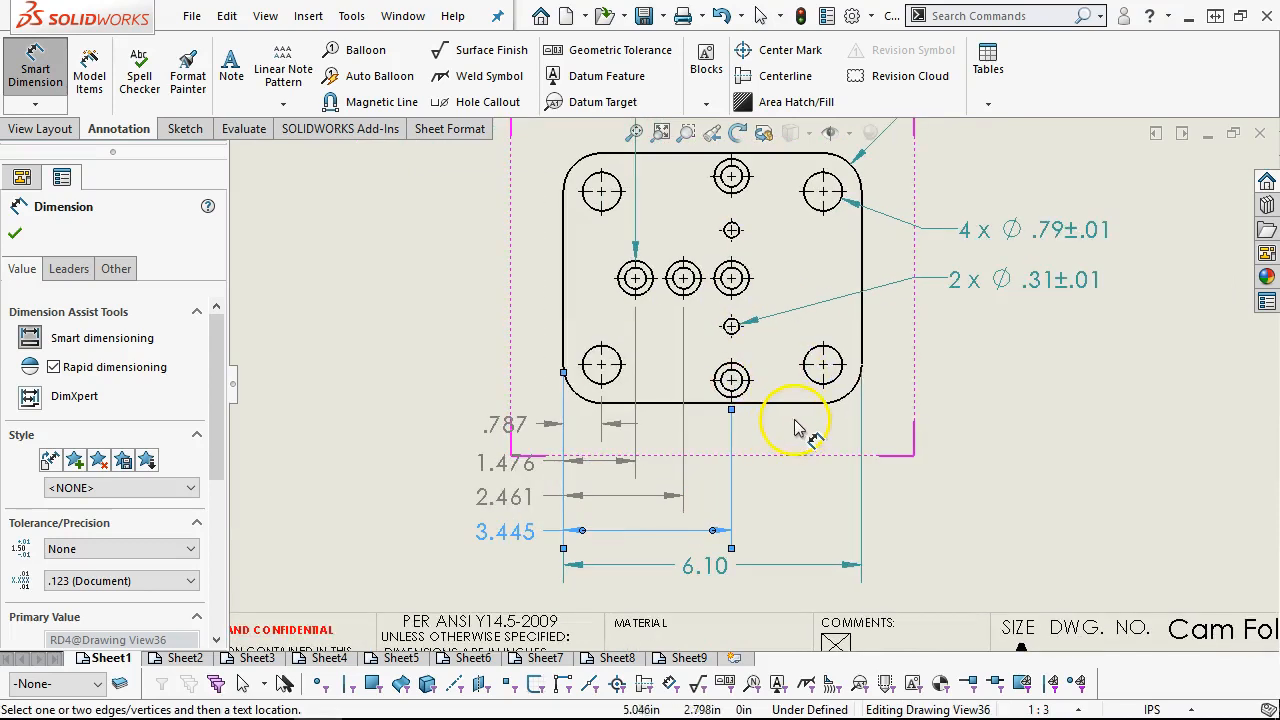
# Step: Dimension from the plate's left edge to the lower-right corner hole, placing it just above the overall width dimension, and end dimensioning
pyautogui.click(563, 330)
pyautogui.click(820, 367)
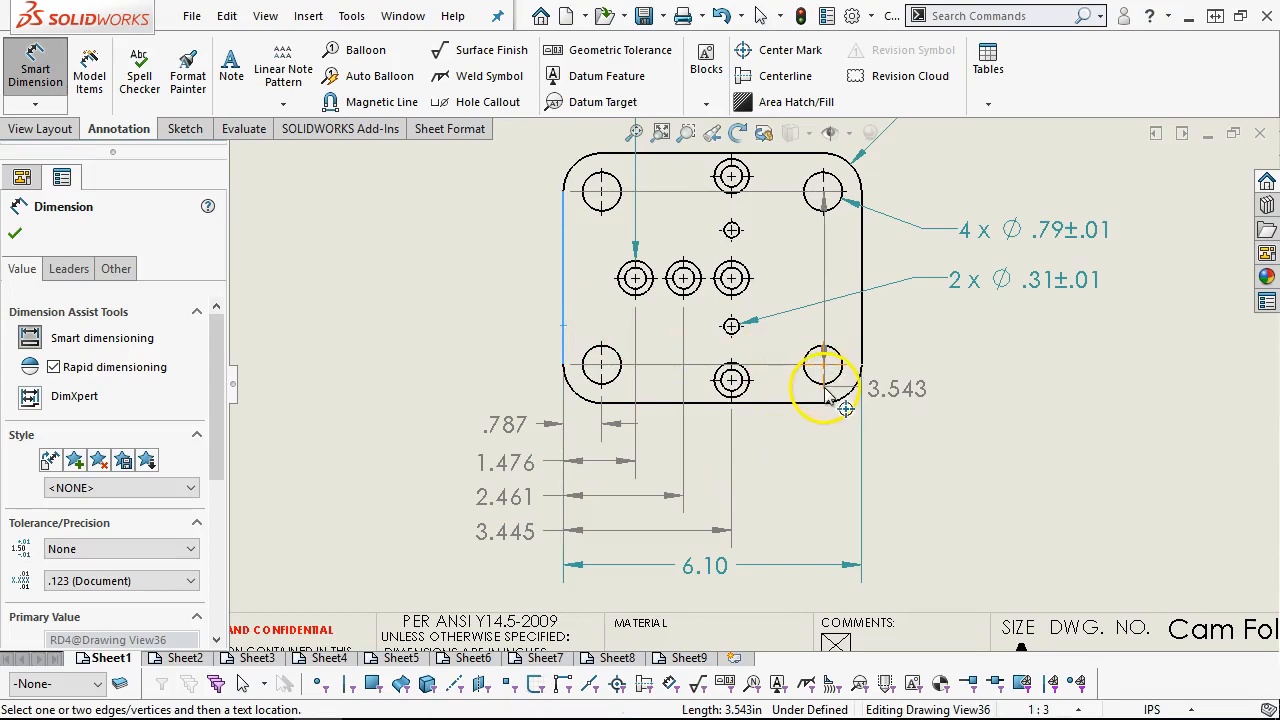
pyautogui.click(516, 561)
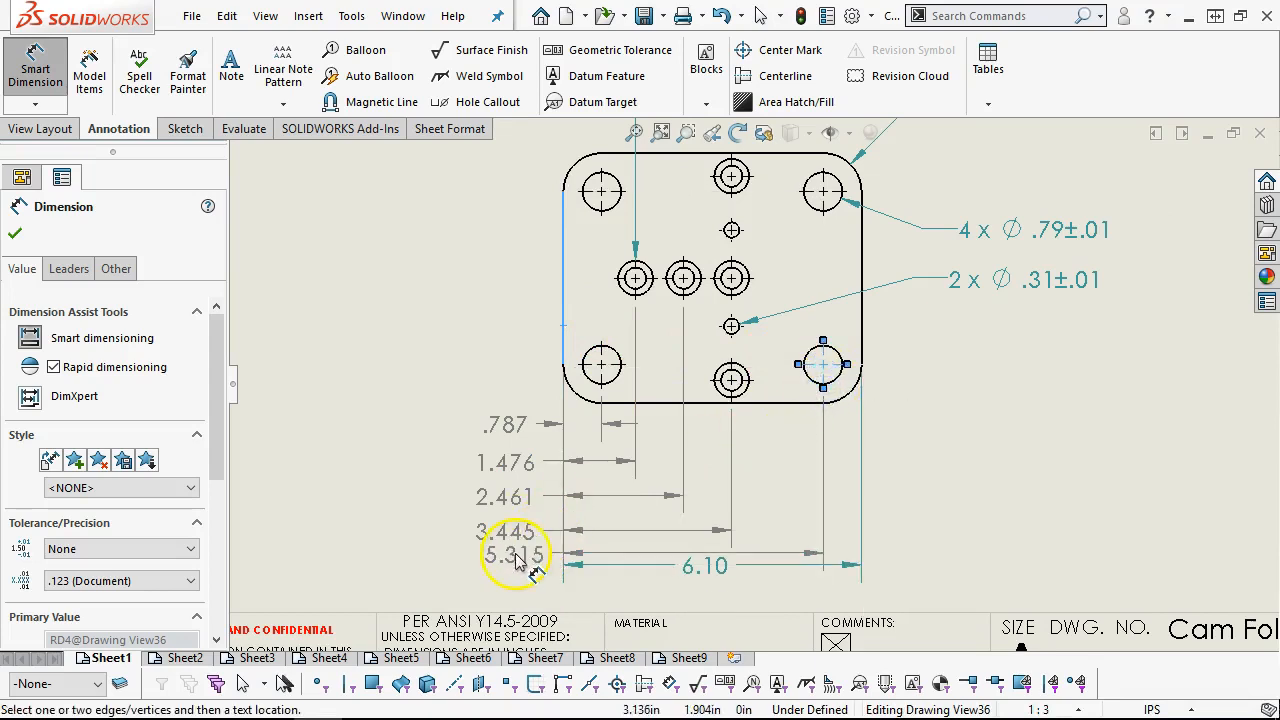
pyautogui.rightClick(914, 471)
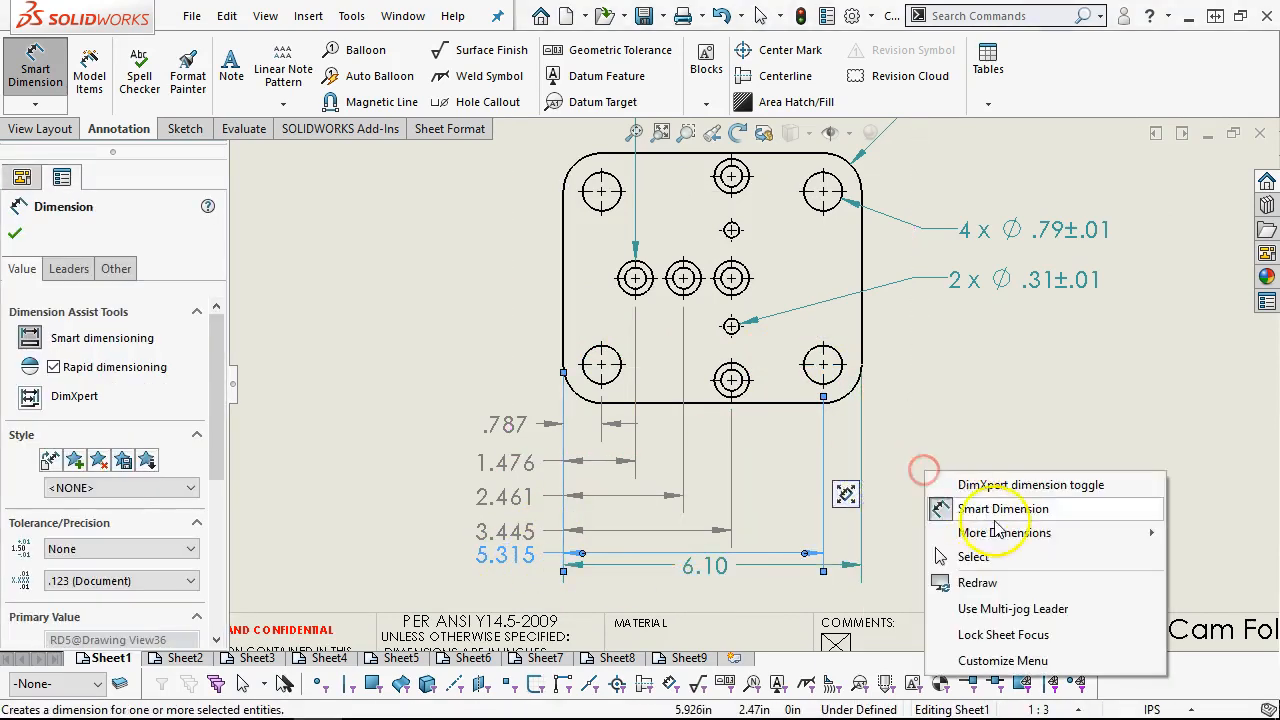
pyautogui.click(993, 552)
# Step: Lower the overall width dimension and slide the 5.315, 3.445 and 2.461 texts between their extension lines
pyautogui.scroll(1, 762, 538)
pyautogui.scroll(-1, 770, 531)
pyautogui.moveTo(714, 524); pyautogui.dragTo(714, 546)
pyautogui.moveTo(614, 521); pyautogui.dragTo(726, 521)
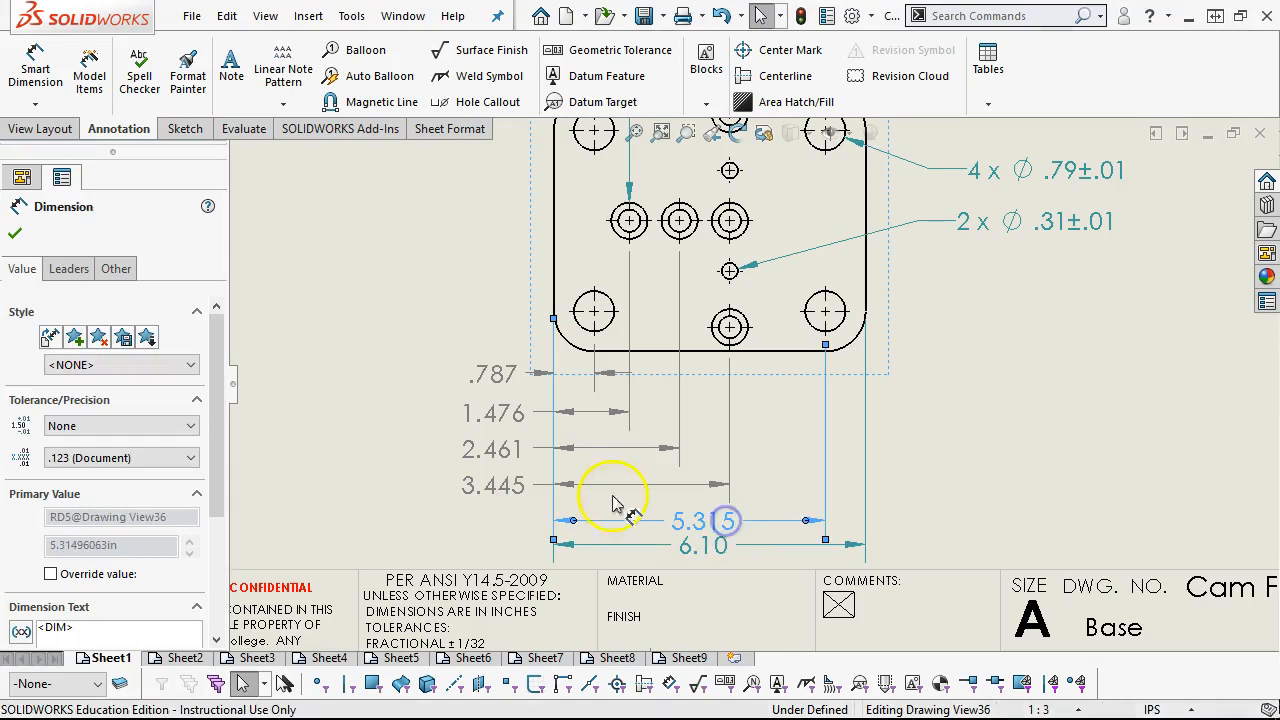
pyautogui.moveTo(492, 486); pyautogui.dragTo(644, 488)
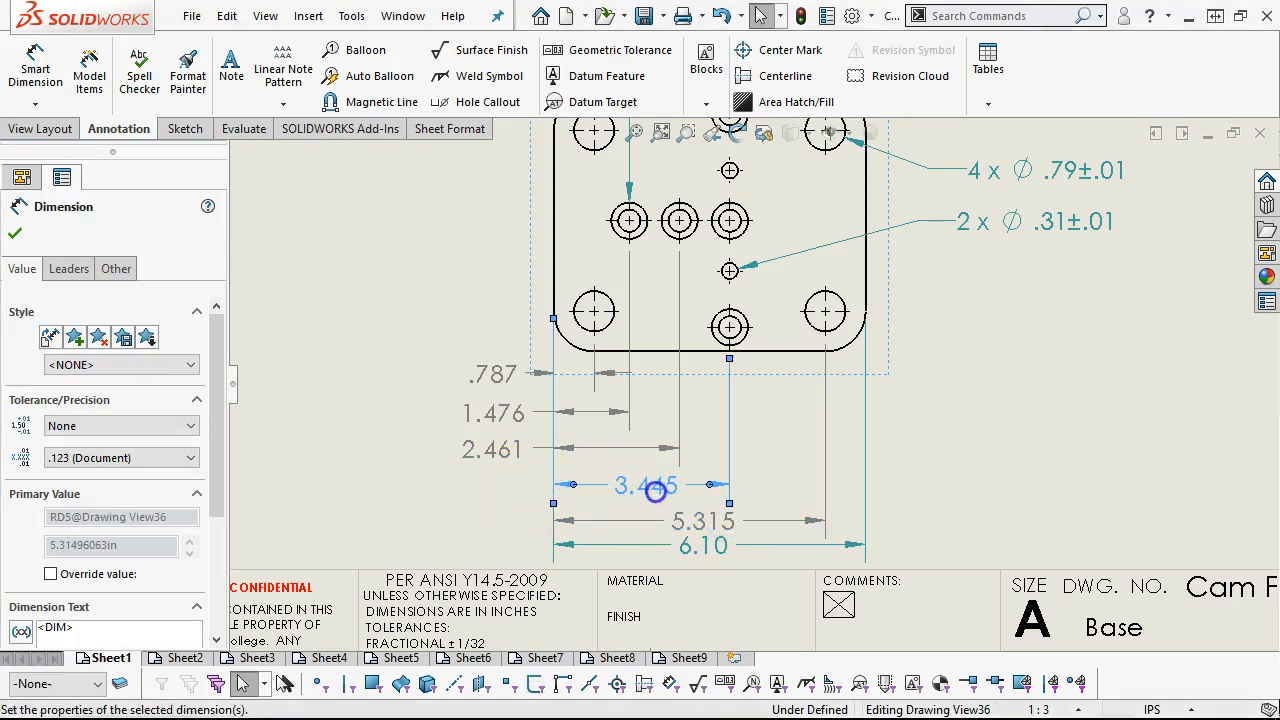
pyautogui.moveTo(490, 450); pyautogui.dragTo(611, 450)
# Step: Space the overall width dimension slightly farther below the stacked horizontal hole dimensions
pyautogui.scroll(1, 828, 516)
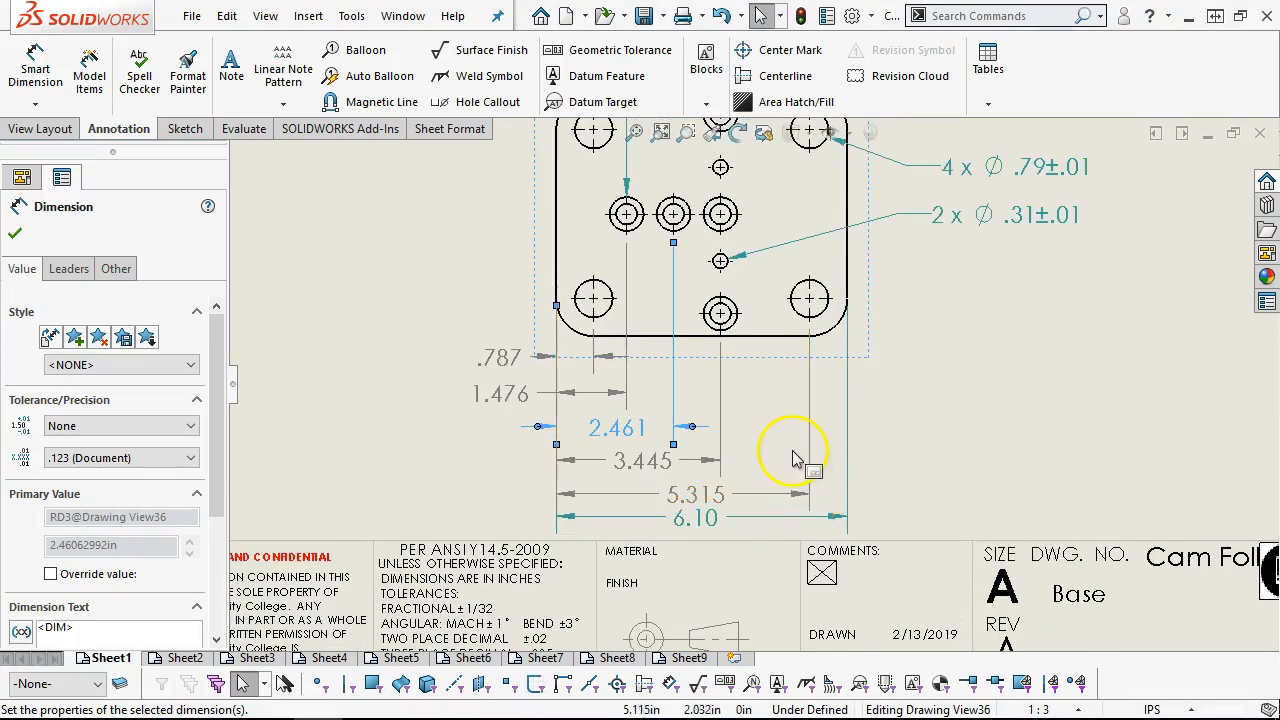
pyautogui.scroll(3, 829, 286)
pyautogui.scroll(-2, 737, 234)
pyautogui.moveTo(734, 228); pyautogui.dragTo(734, 206)
pyautogui.moveTo(692, 509); pyautogui.dragTo(695, 517)
pyautogui.click(820, 497)
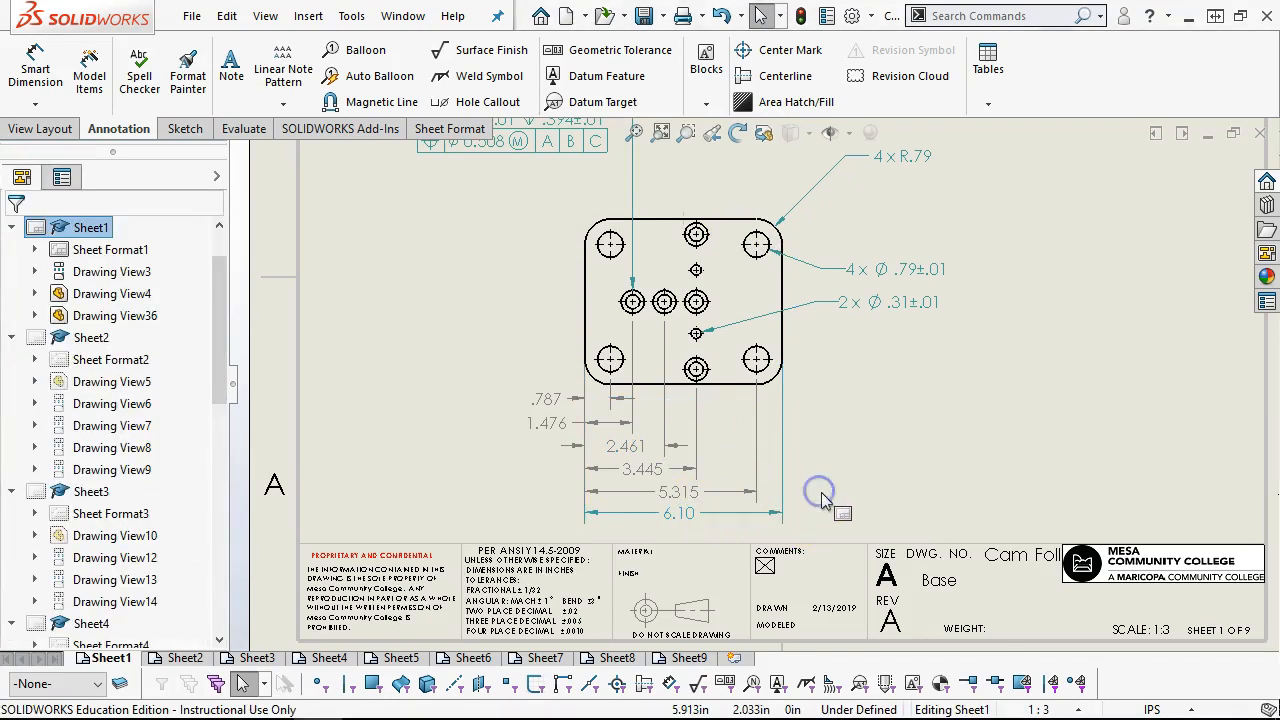
# Step: Apply Center Dimension to the 3.445 dimension below the plate
pyautogui.click(545, 400)
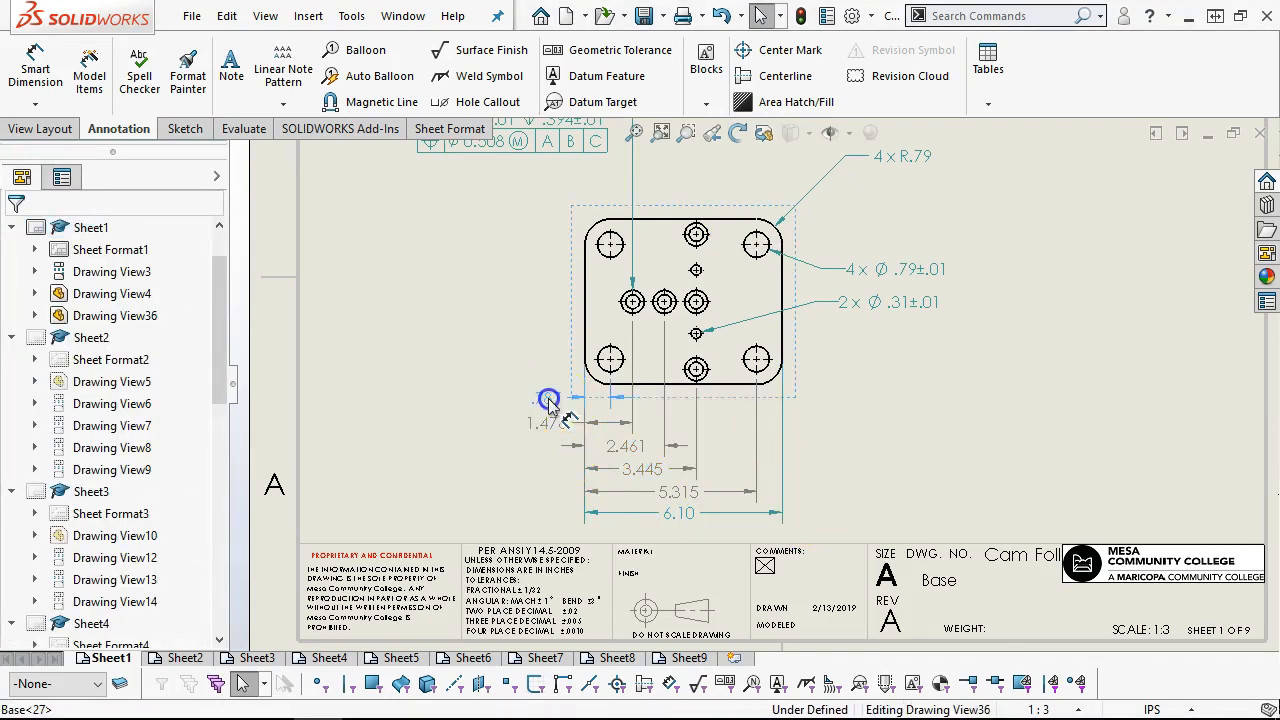
pyautogui.click(530, 465)
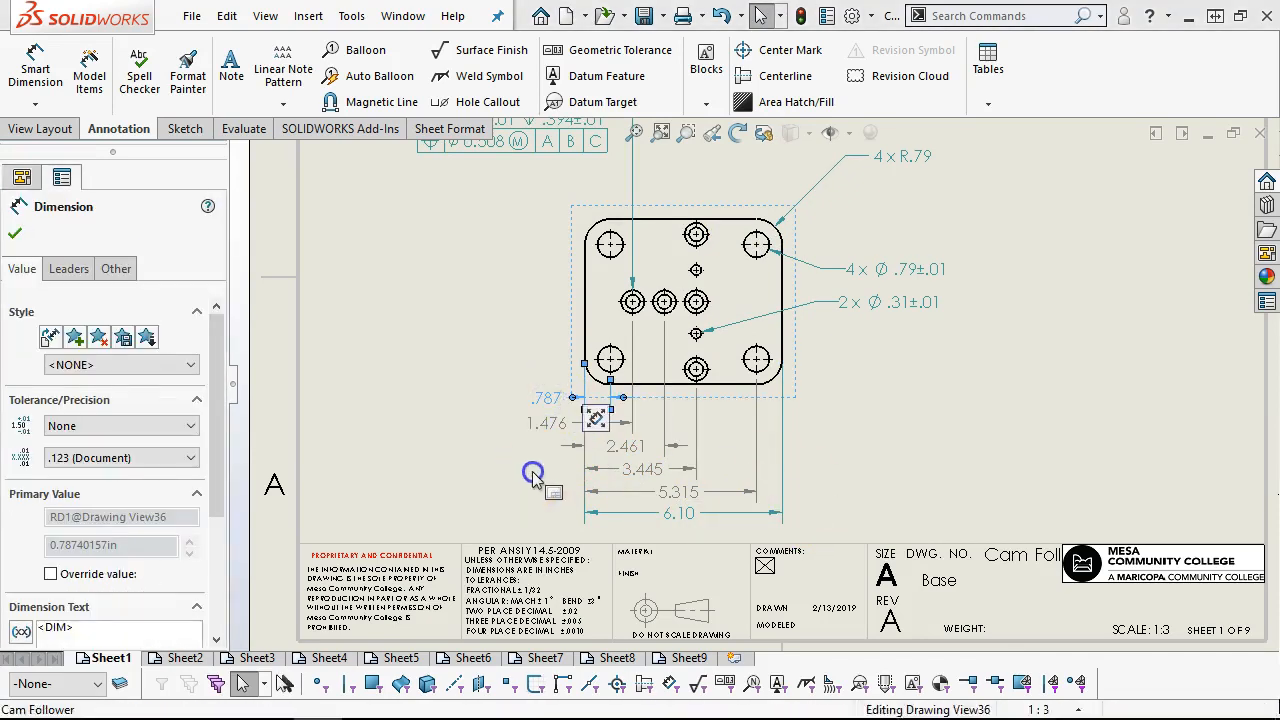
pyautogui.rightClick(646, 472)
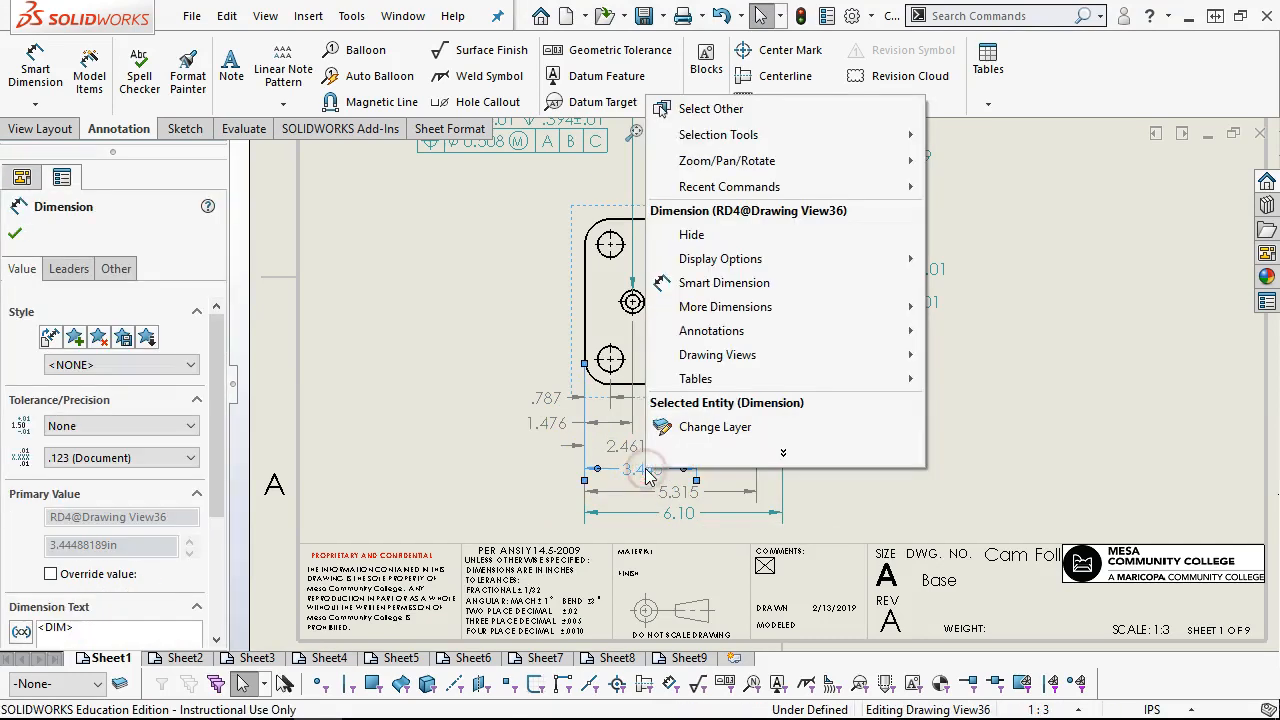
pyautogui.moveTo(815, 268)
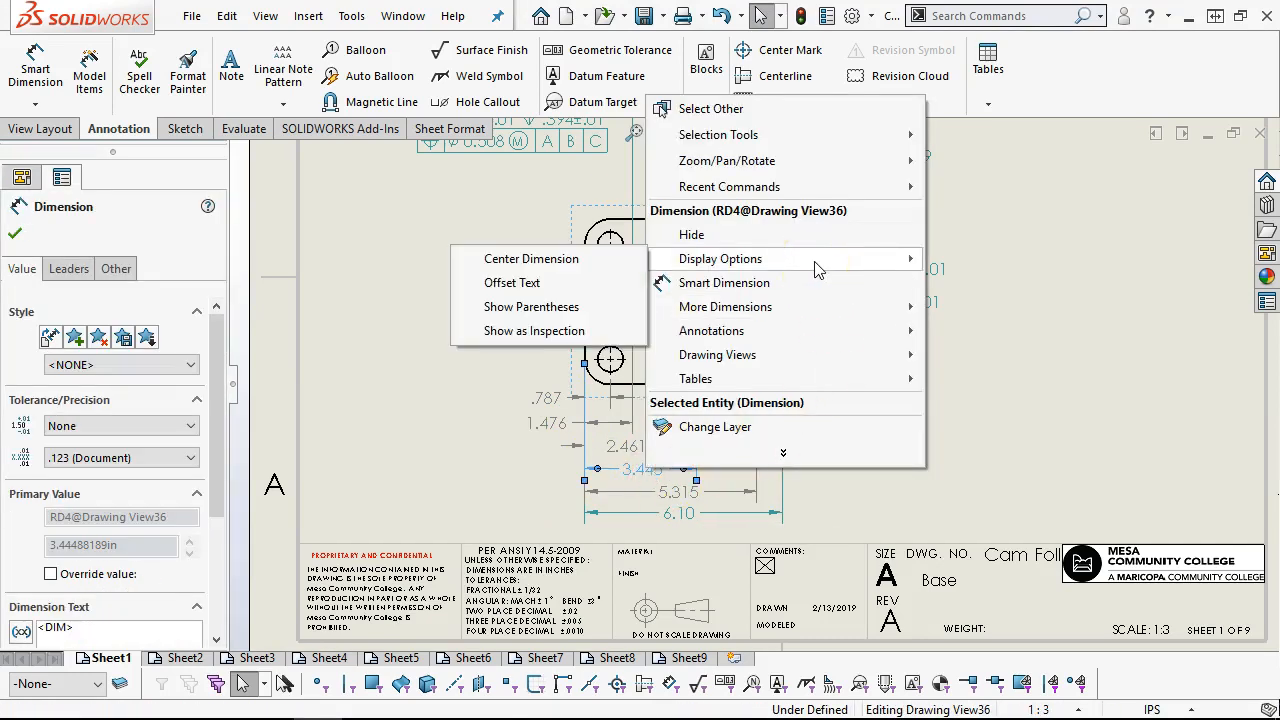
pyautogui.click(586, 258)
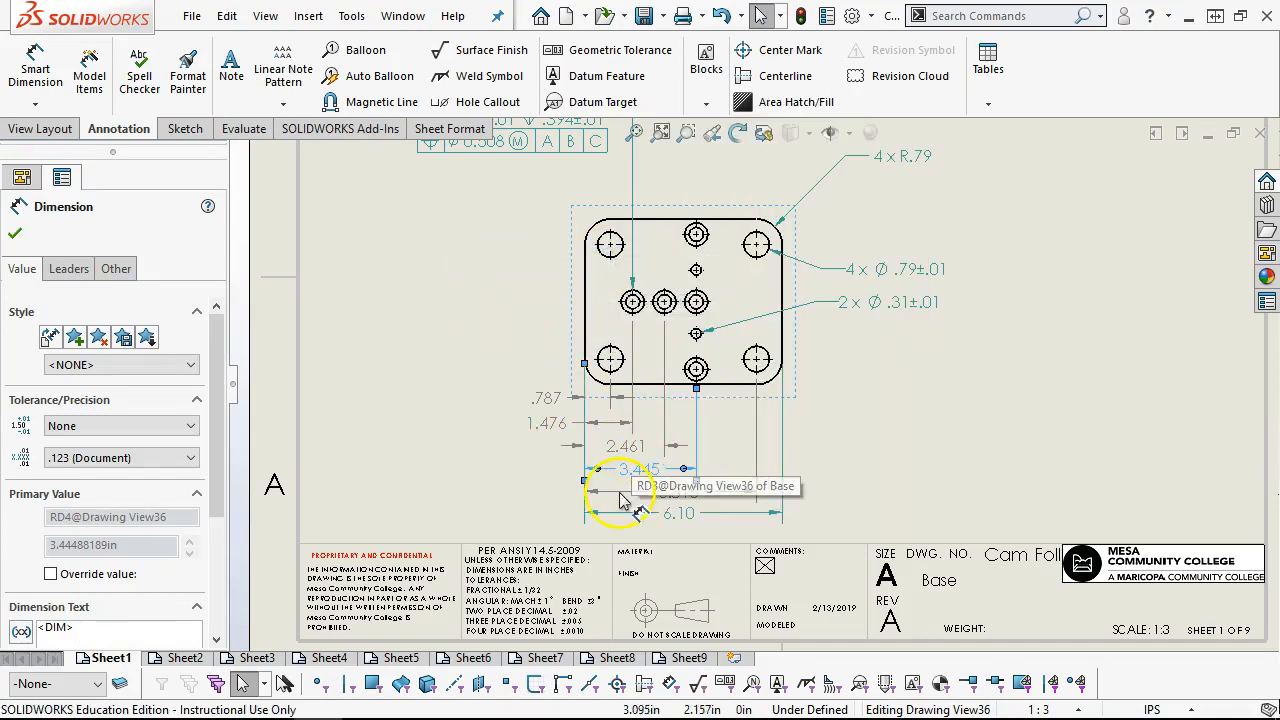
# Step: Apply Center Dimension to the five stacked horizontal dimensions from 1.476 down to the overall width together
pyautogui.moveTo(873, 431); pyautogui.dragTo(557, 525)
pyautogui.rightClick(677, 495)
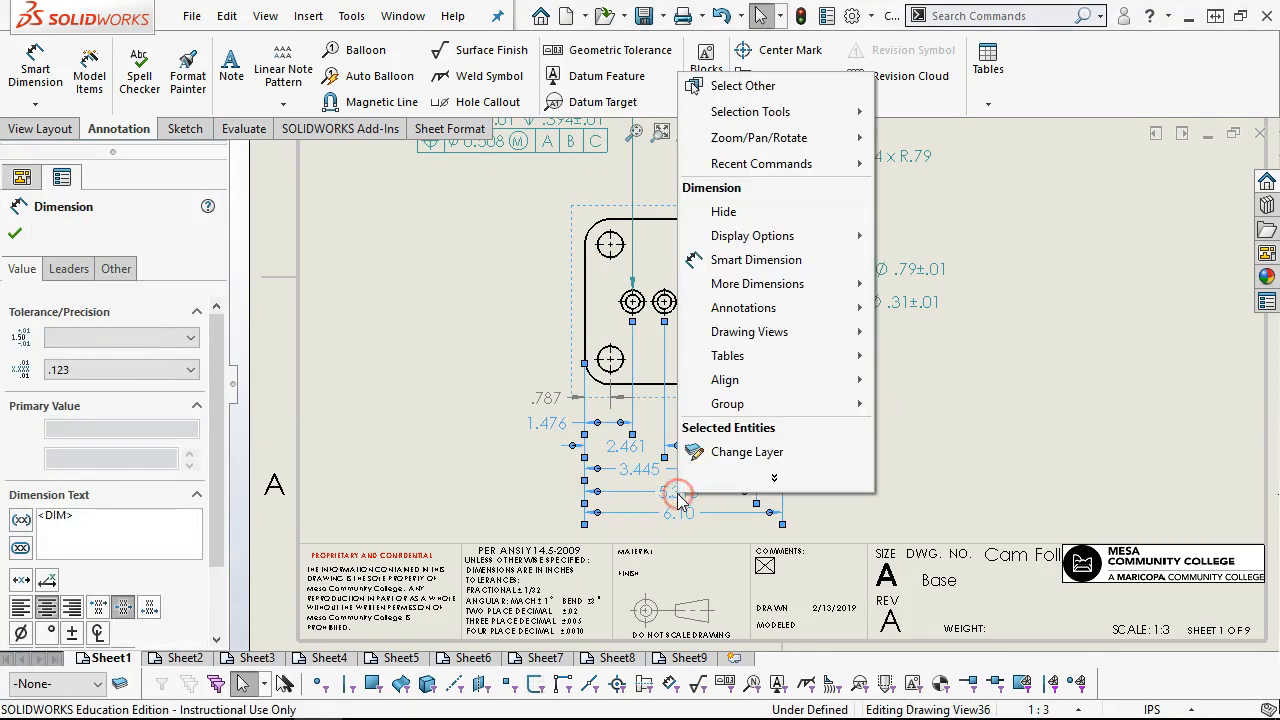
pyautogui.moveTo(810, 244)
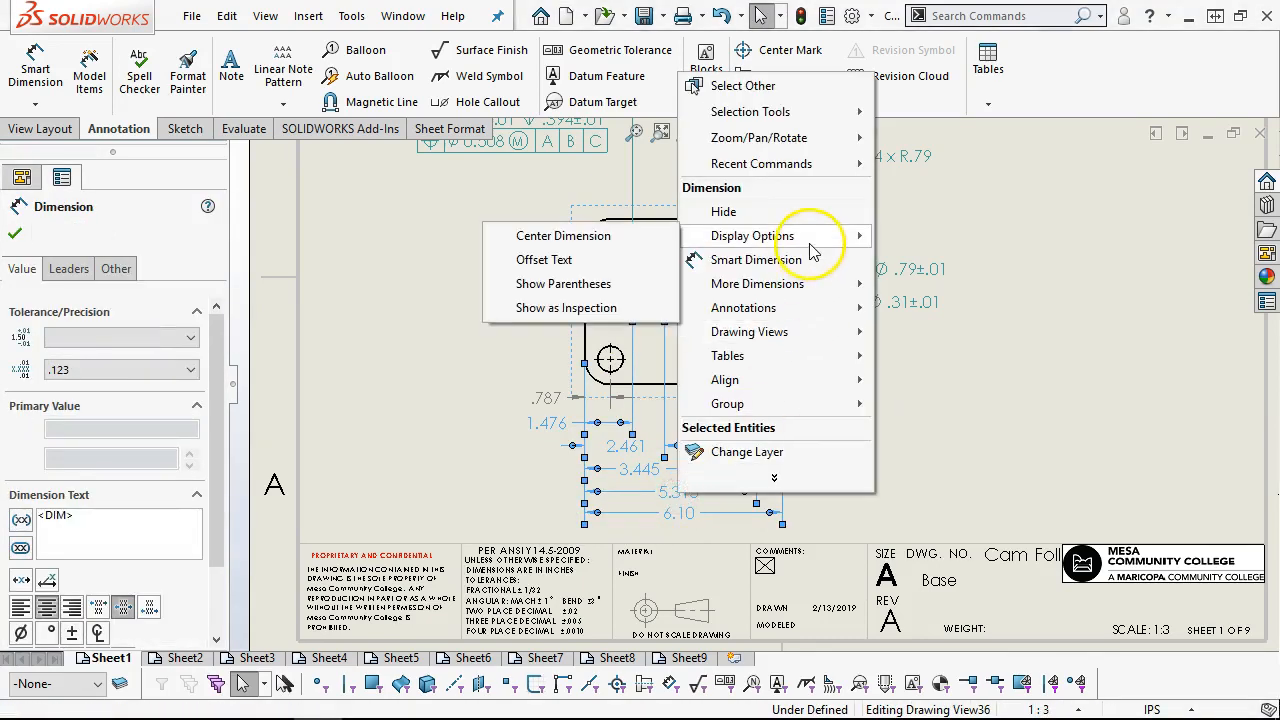
pyautogui.click(625, 238)
pyautogui.click(955, 377)
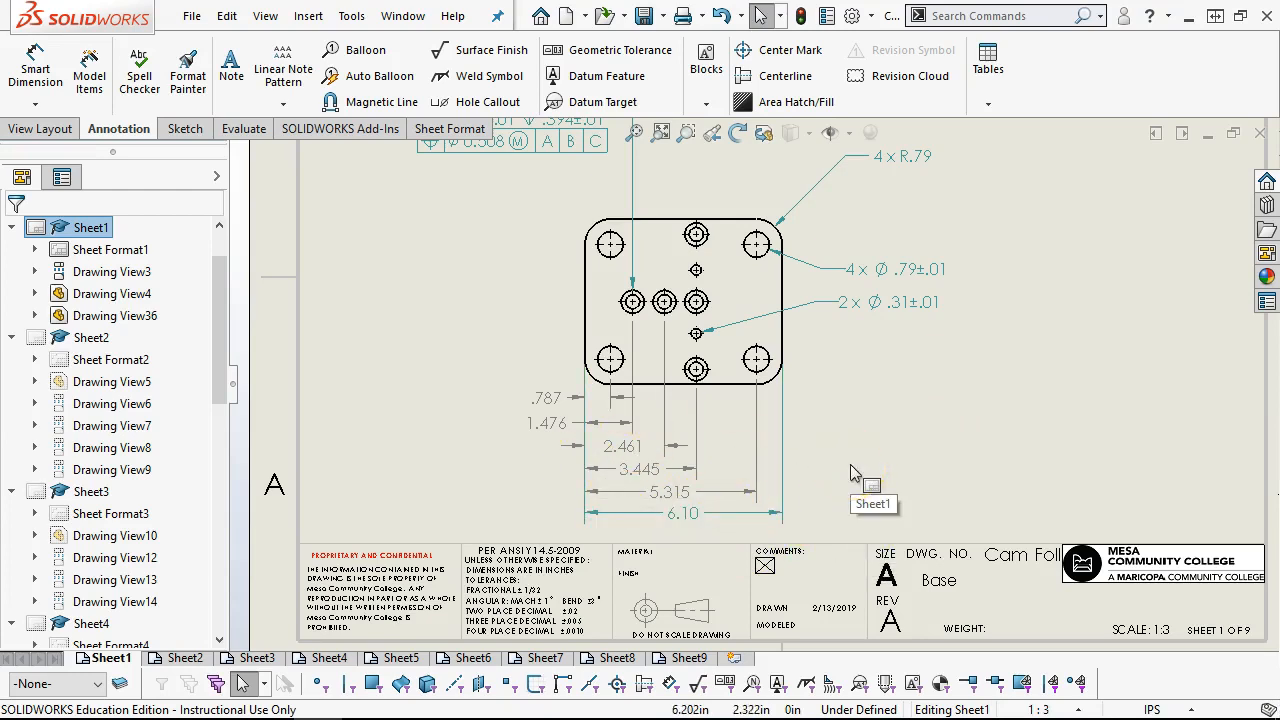
# Step: Dimension the vertical distance from the plate's bottom edge to the lower-left corner hole, placing it outside the plate's left side
pyautogui.scroll(-1, 586, 277)
pyautogui.scroll(-1, 651, 297)
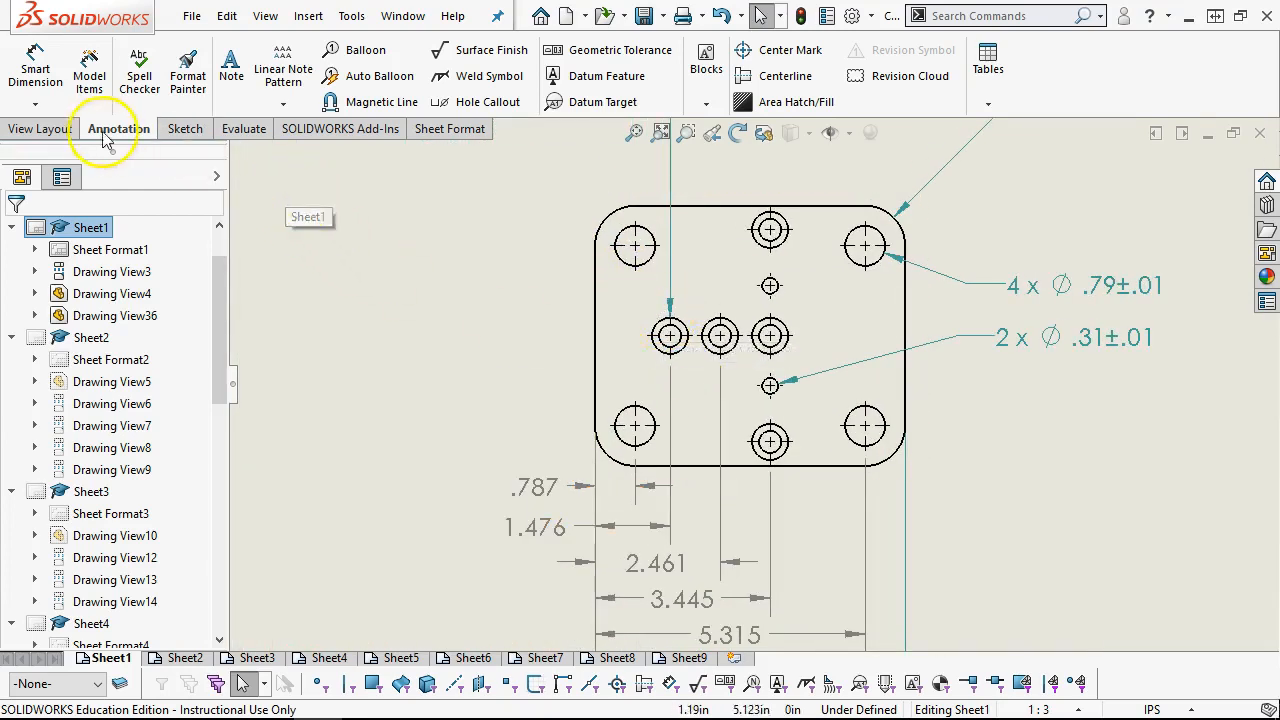
pyautogui.click(36, 72)
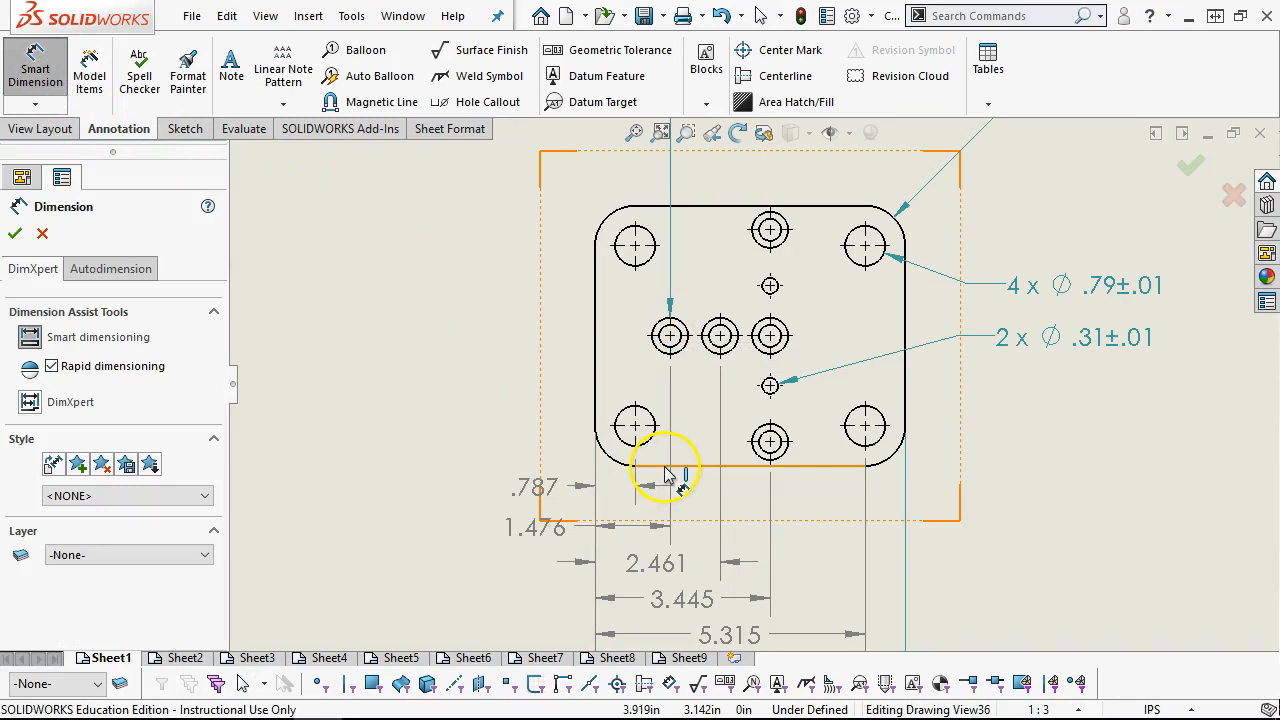
pyautogui.click(630, 428)
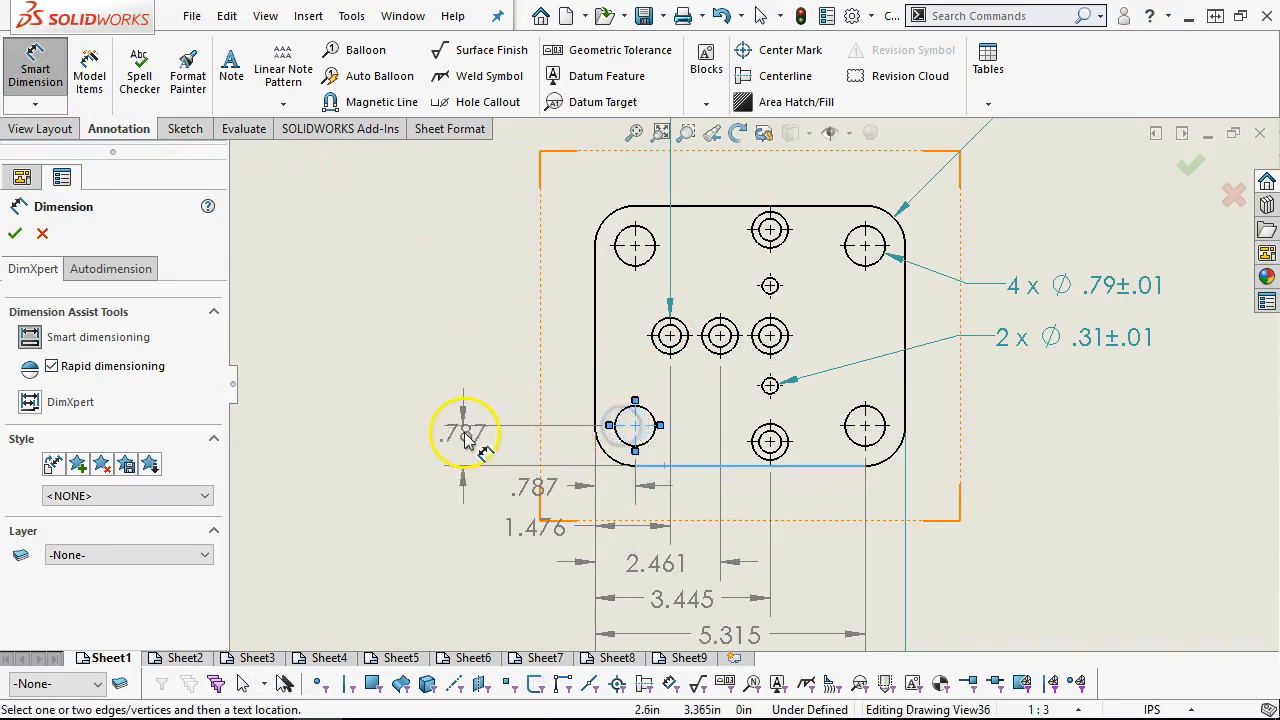
pyautogui.click(445, 447)
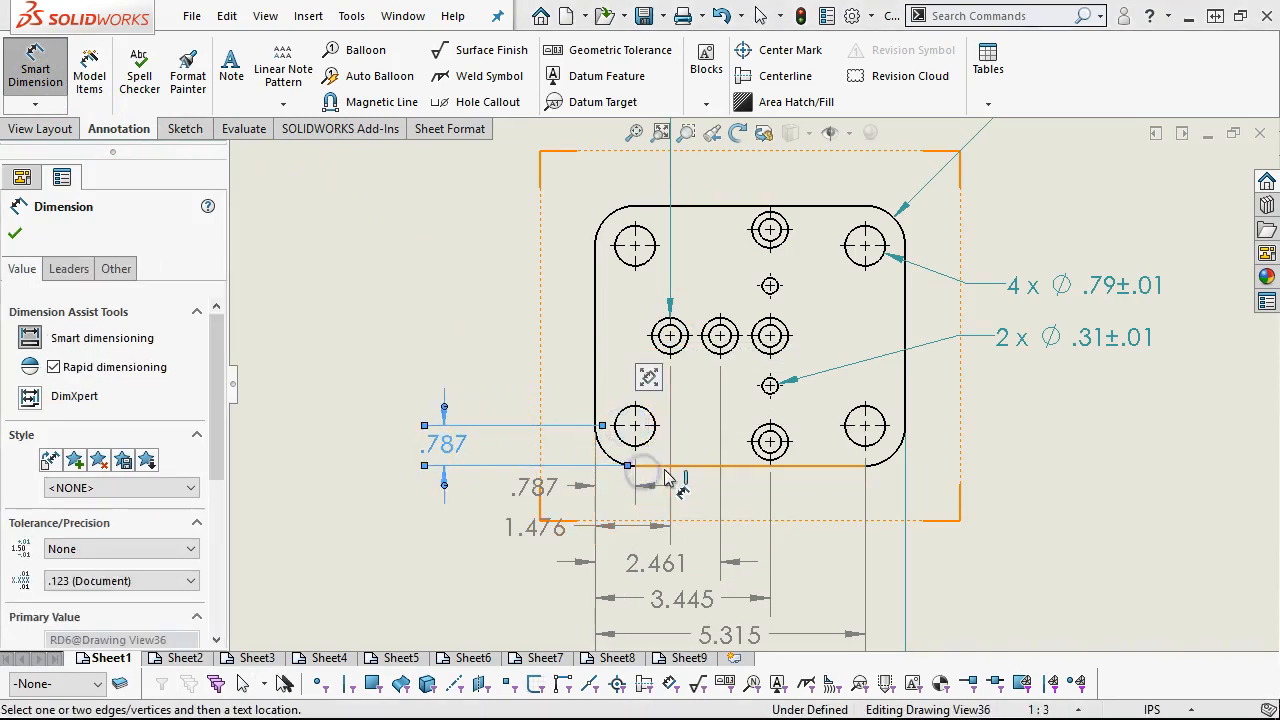
# Step: Dimension from the plate's bottom edge to the lowest counterbored hole and to the leftmost middle-row hole, both outside the left side
pyautogui.click(656, 464)
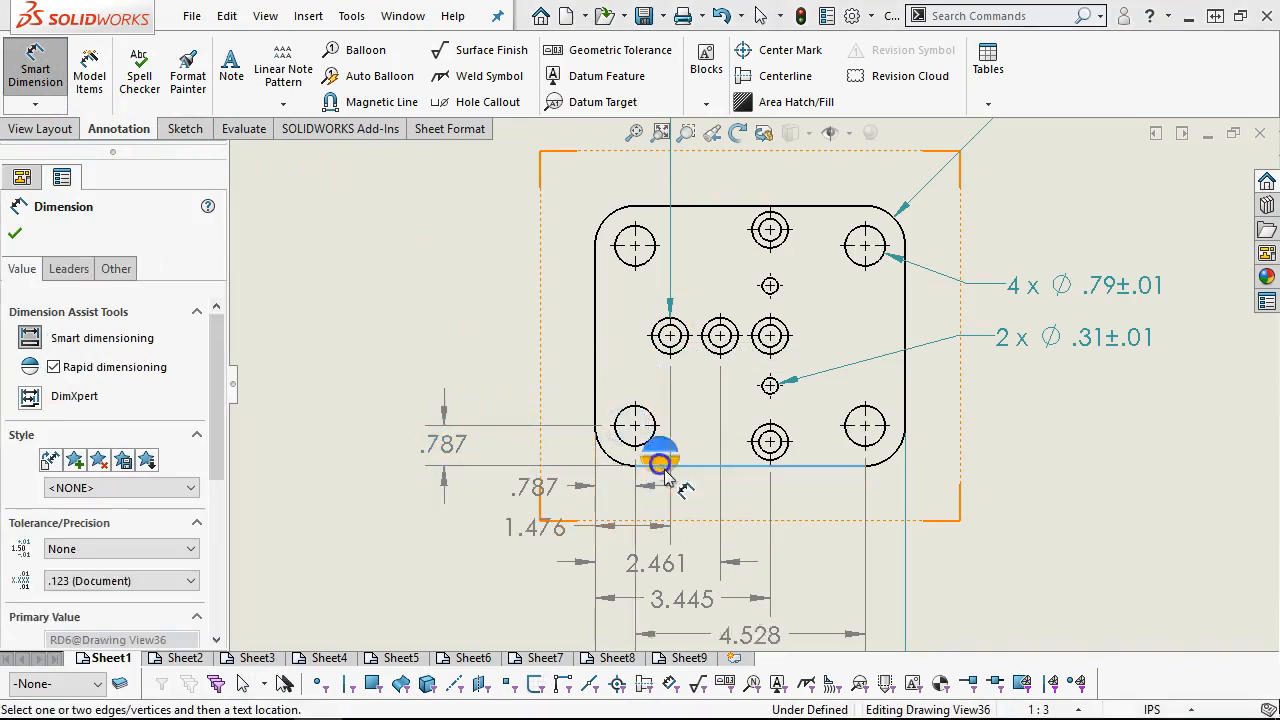
pyautogui.click(760, 442)
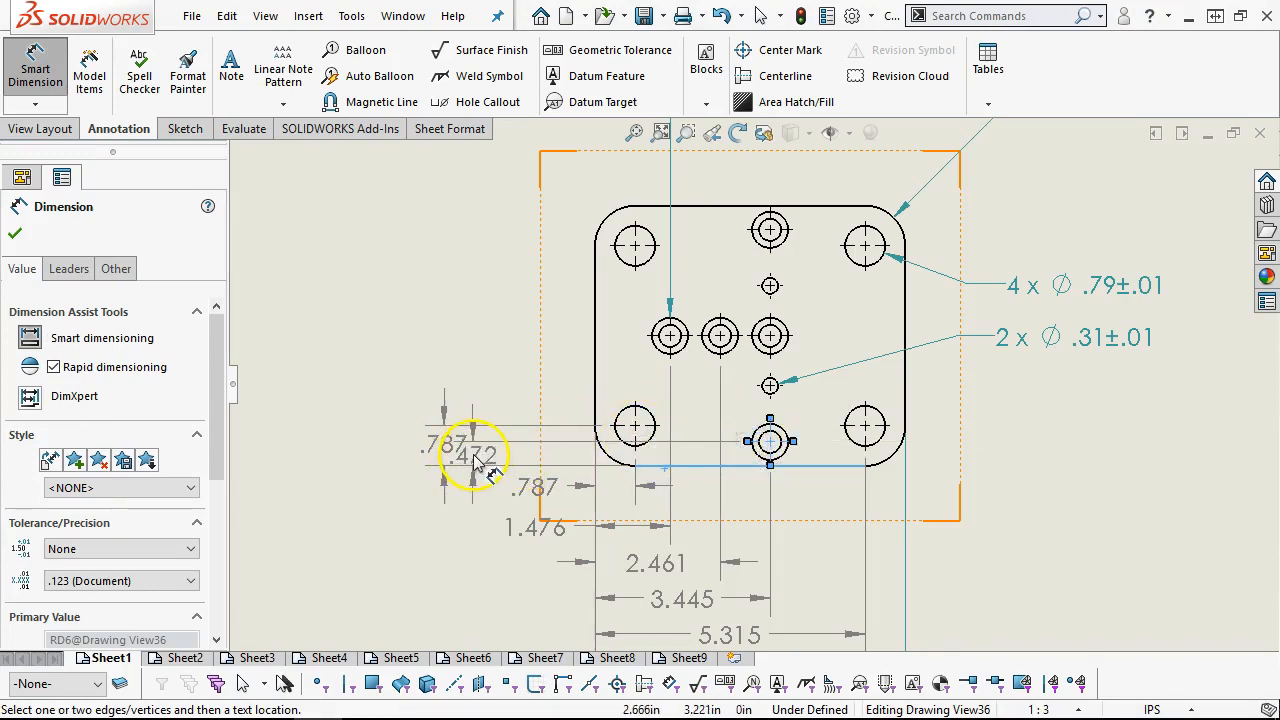
pyautogui.click(478, 458)
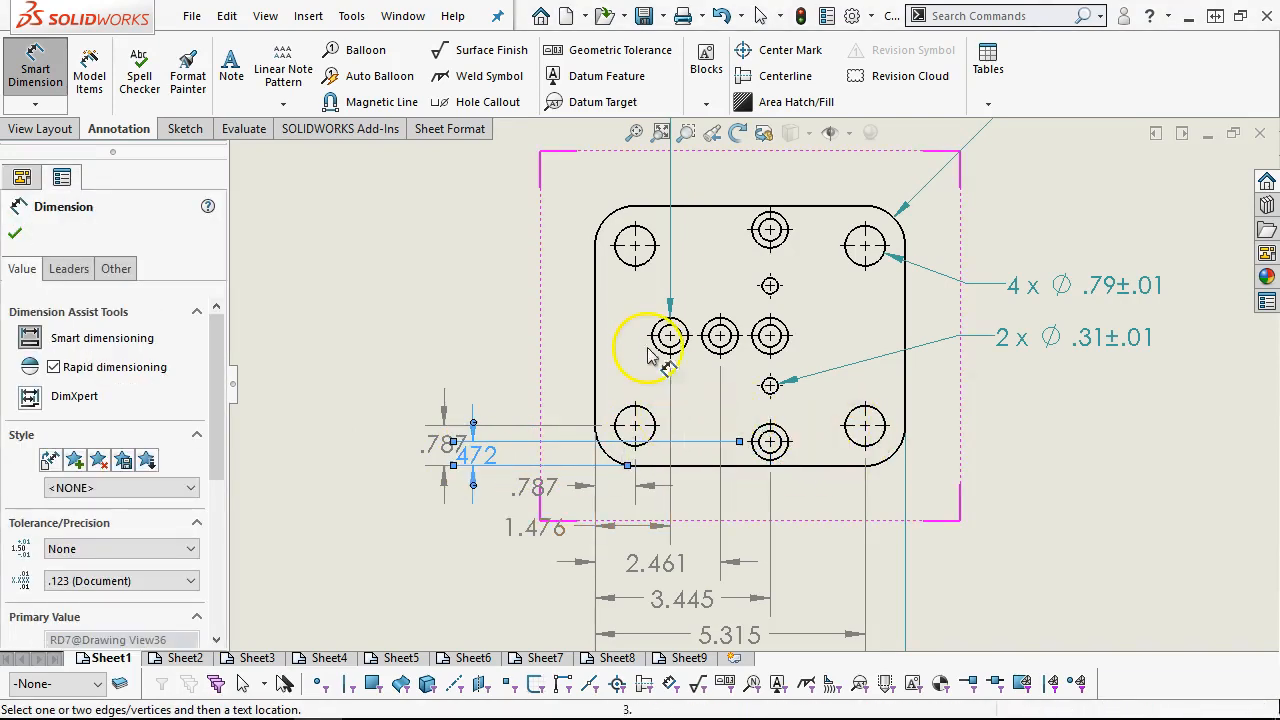
pyautogui.click(686, 464)
pyautogui.click(648, 338)
pyautogui.click(340, 408)
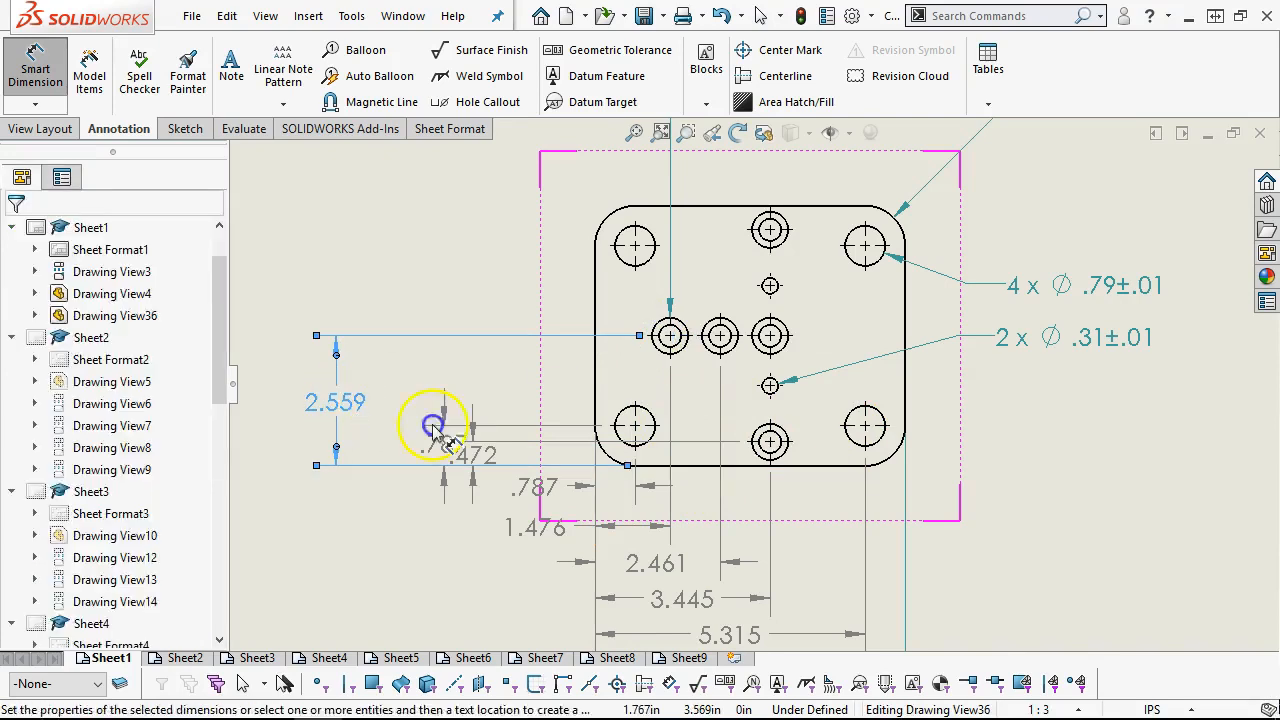
# Step: Dimension from the plate's bottom edge to the lower and upper .31 holes, placing both outside the plate's left side
pyautogui.click(715, 468)
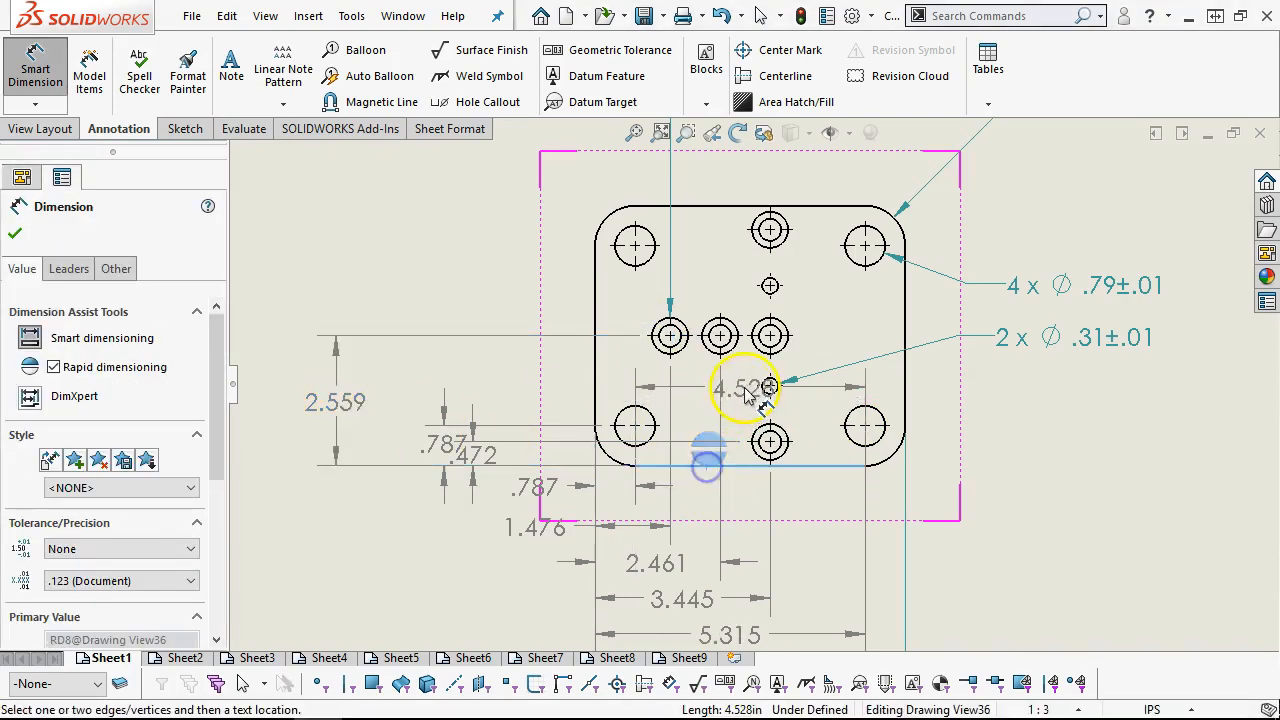
pyautogui.click(762, 384)
pyautogui.click(392, 422)
pyautogui.click(707, 467)
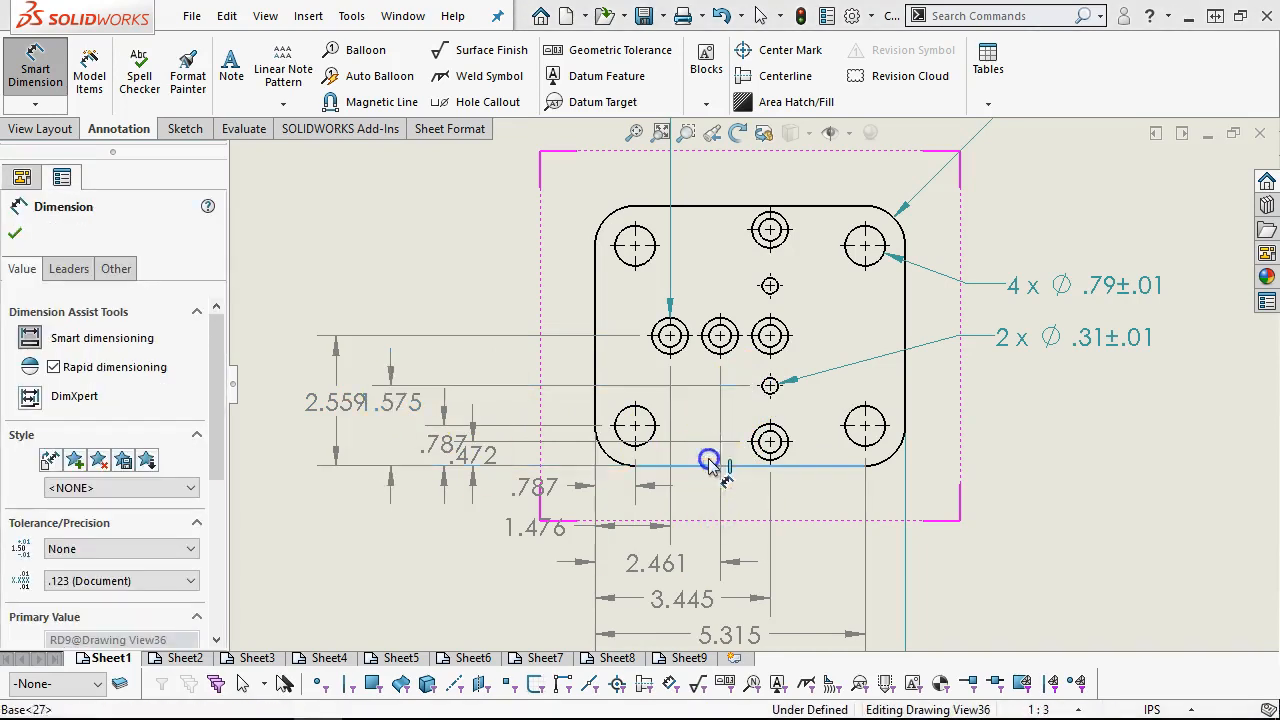
pyautogui.click(767, 286)
pyautogui.click(358, 342)
# Step: Dimension the vertical distance from the plate's bottom edge to the upper-left corner hole, placing it left of the other vertical dimensions
pyautogui.click(705, 465)
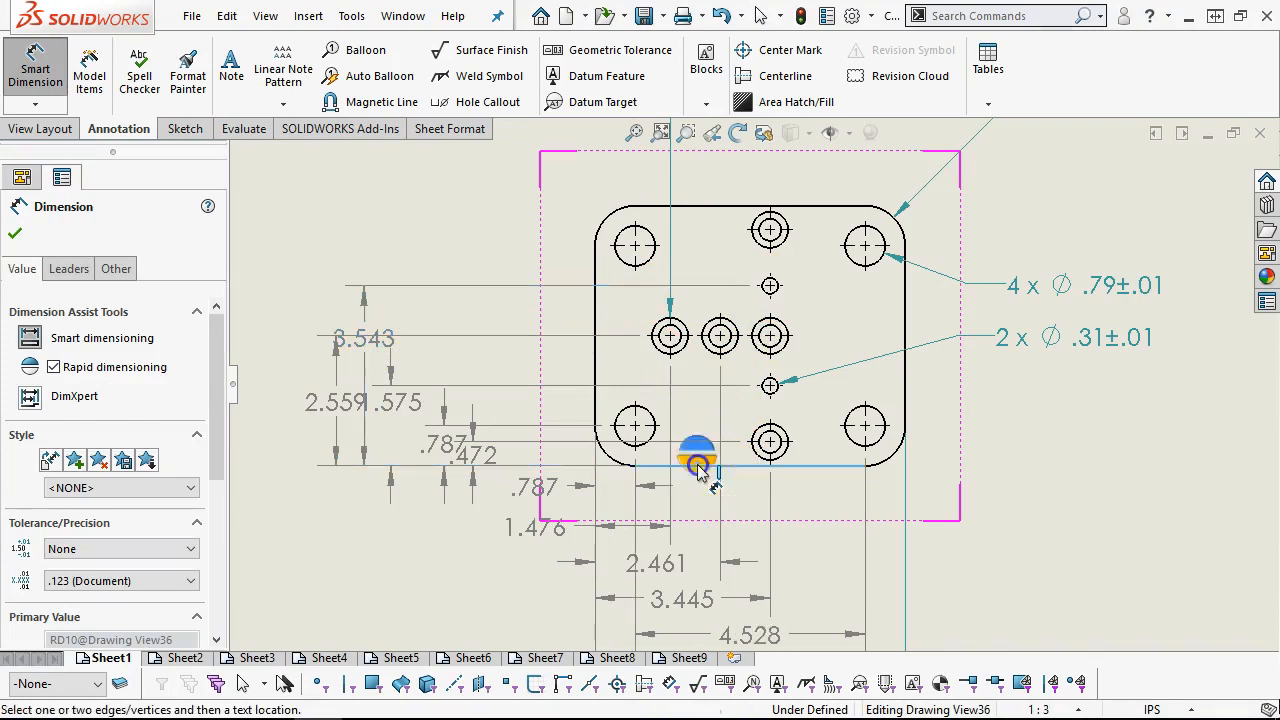
pyautogui.click(614, 247)
pyautogui.click(286, 294)
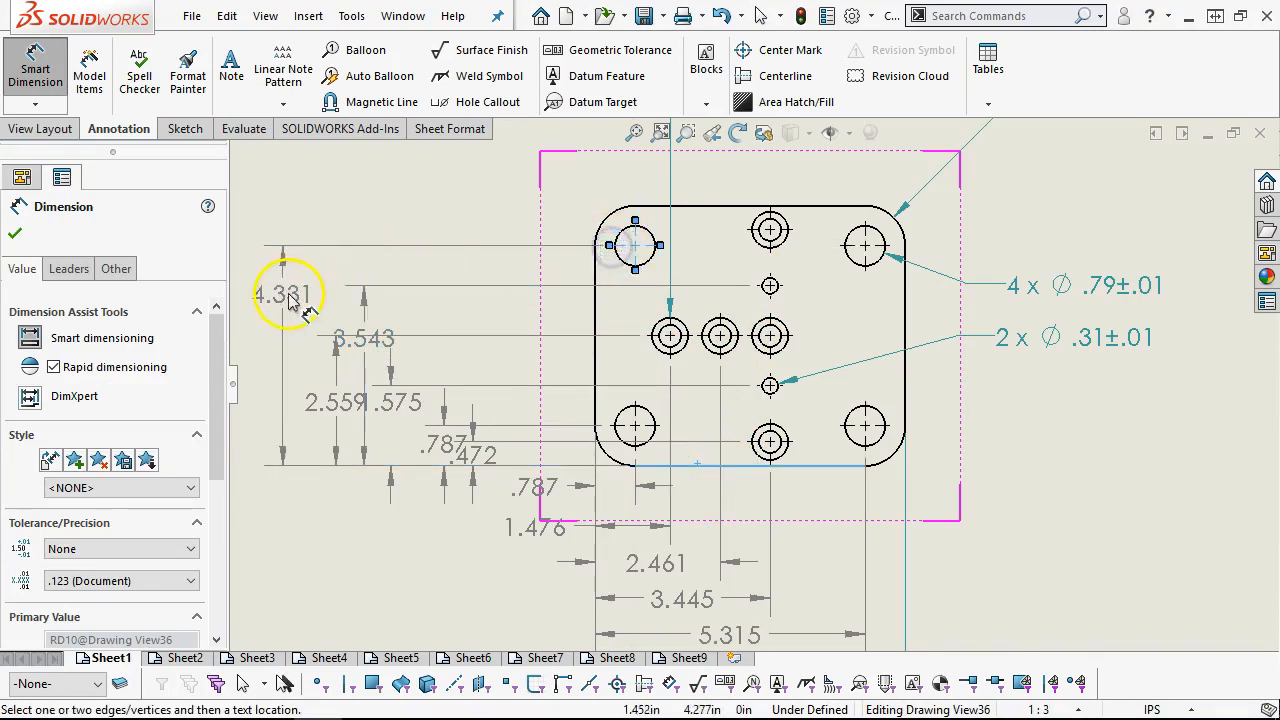
# Step: Dimension from the plate's bottom edge to the topmost counterbored hole as the outermost vertical dimension, and end dimensioning
pyautogui.click(703, 463)
pyautogui.click(808, 348)
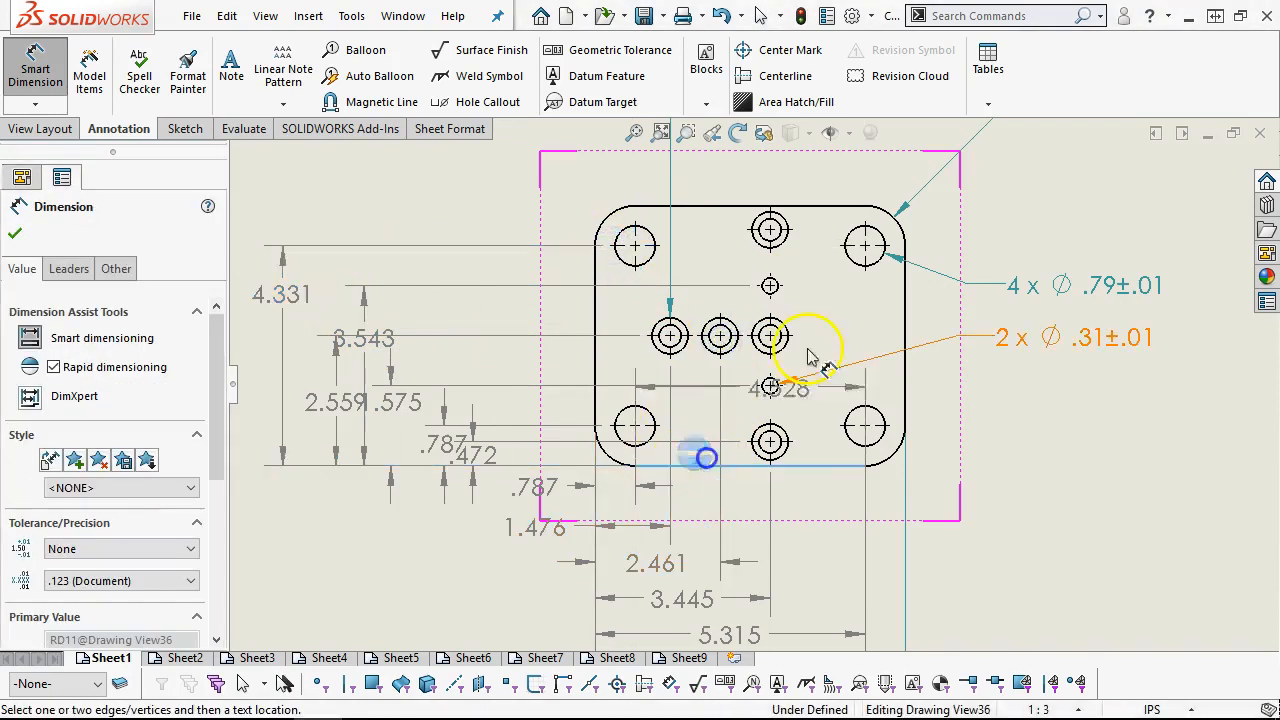
pyautogui.click(757, 229)
pyautogui.scroll(5, 545, 365)
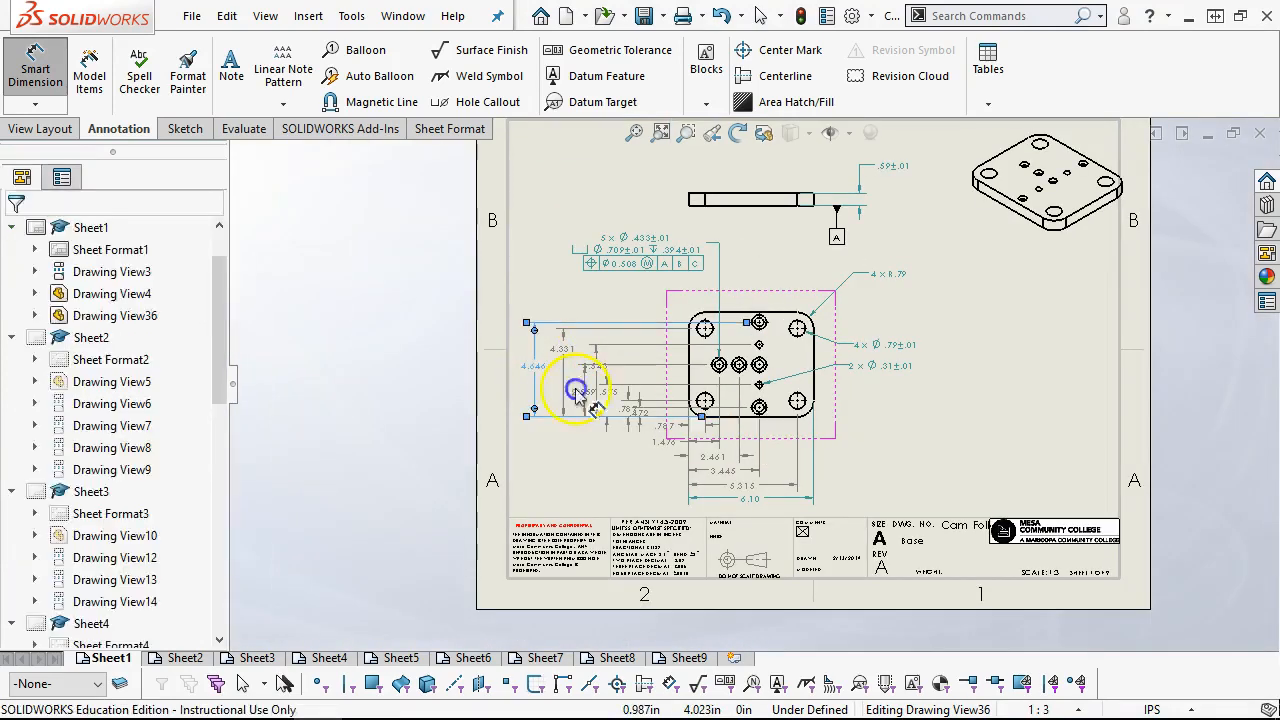
pyautogui.scroll(-3, 658, 395)
pyautogui.rightClick(684, 332)
pyautogui.click(733, 418)
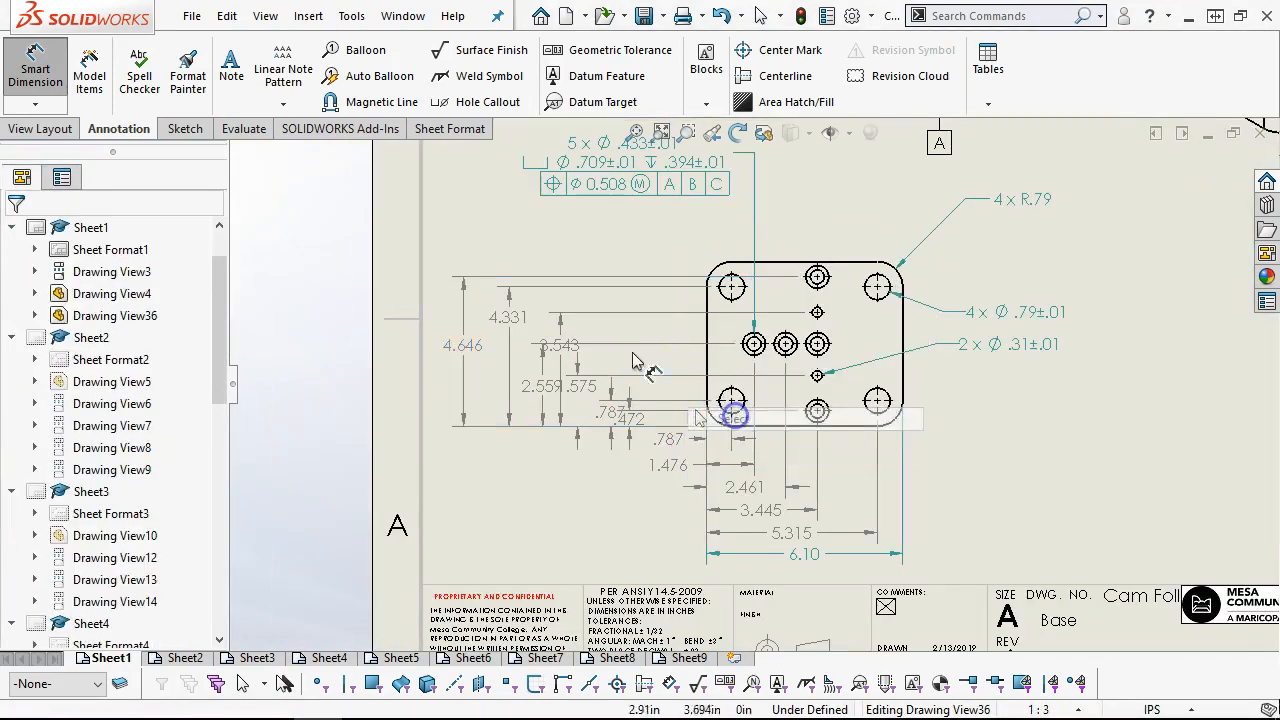
# Step: Apply Center Dimension to all the vertical hole dimensions beside the plate's left edge together
pyautogui.moveTo(648, 256); pyautogui.dragTo(451, 458)
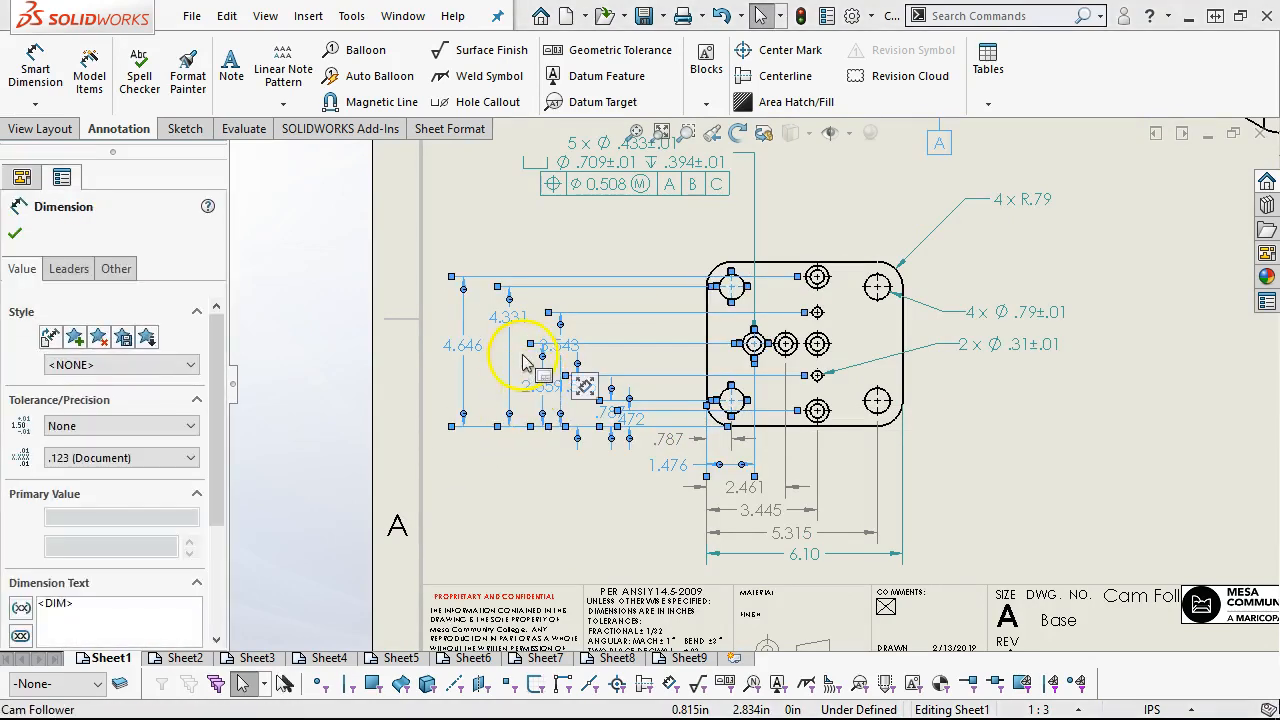
pyautogui.click(645, 288)
pyautogui.moveTo(631, 245); pyautogui.dragTo(447, 484)
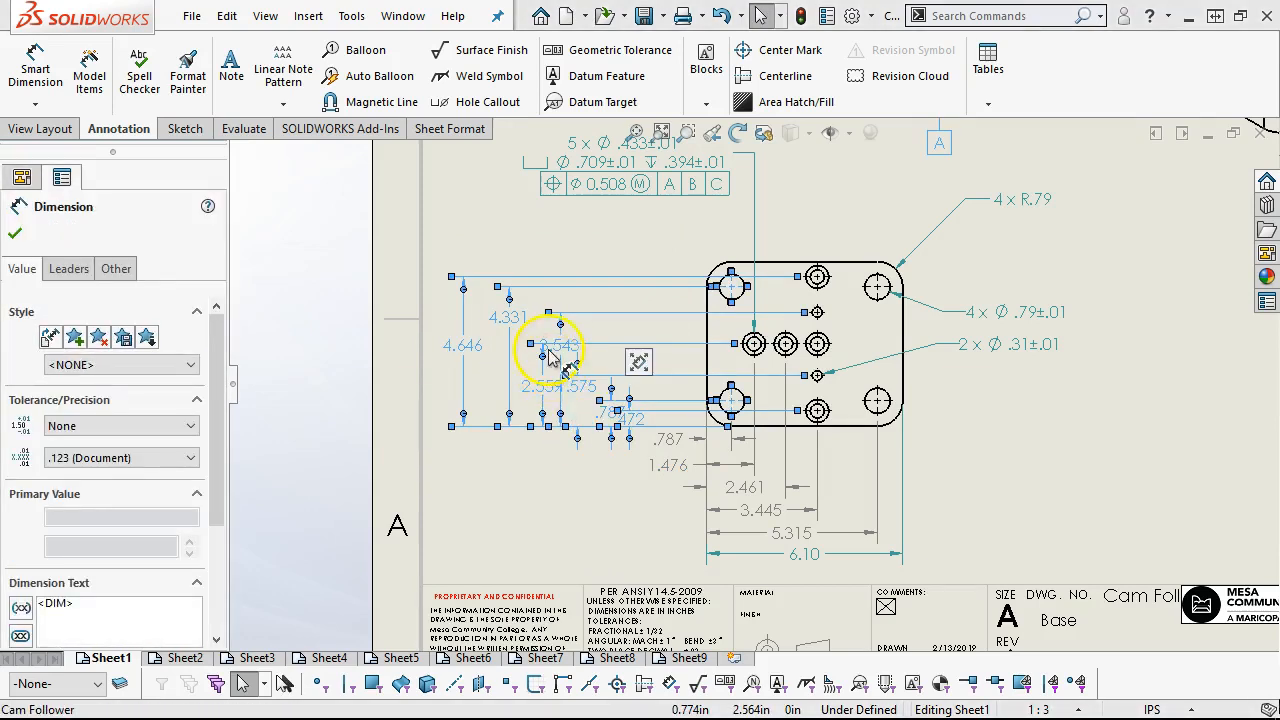
pyautogui.rightClick(549, 352)
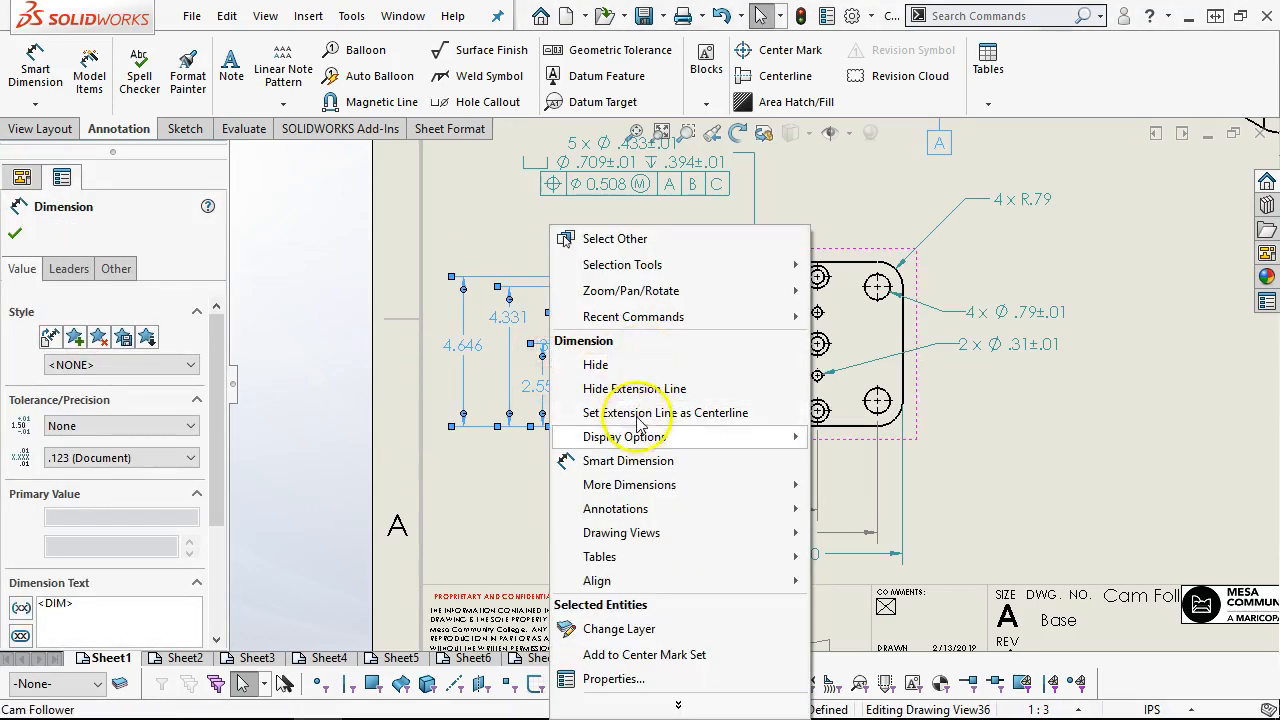
pyautogui.moveTo(622, 446)
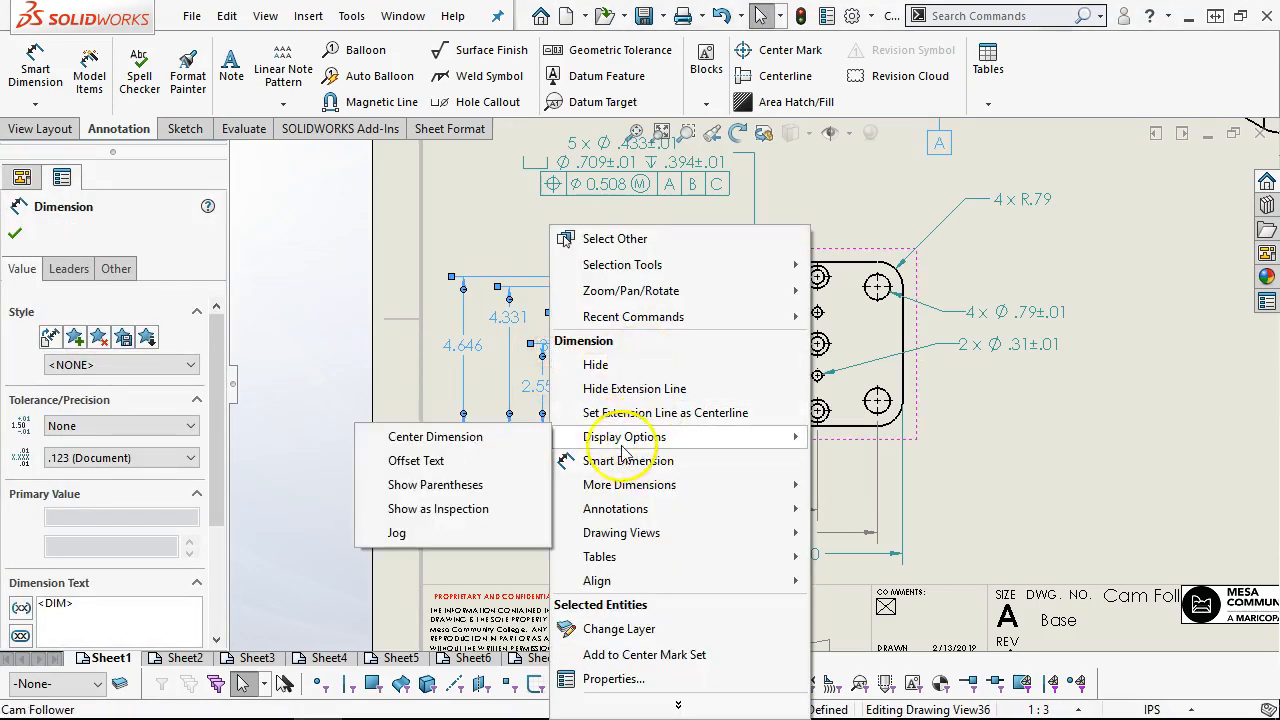
pyautogui.click(500, 440)
pyautogui.click(481, 482)
pyautogui.scroll(2, 500, 475)
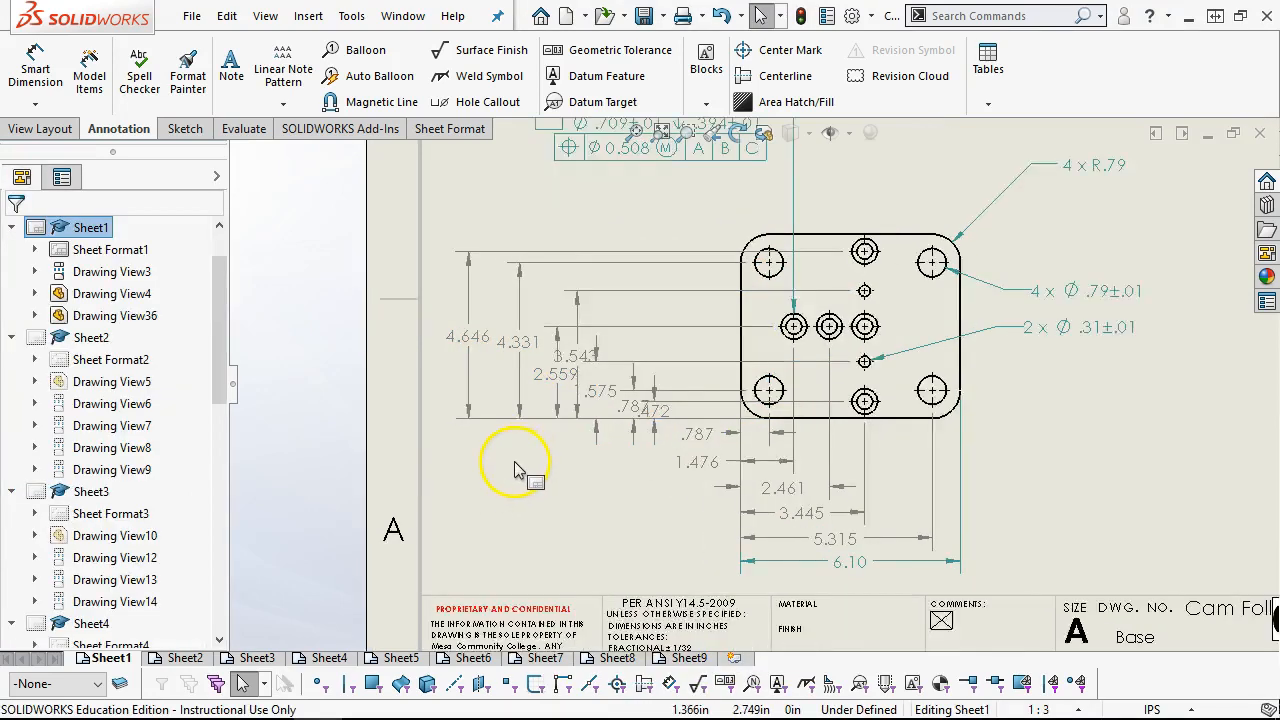
# Step: Space the 4.646, 4.331 and 3.543 vertical dimensions apart beyond the plate's left side
pyautogui.click(465, 320)
pyautogui.click(530, 326)
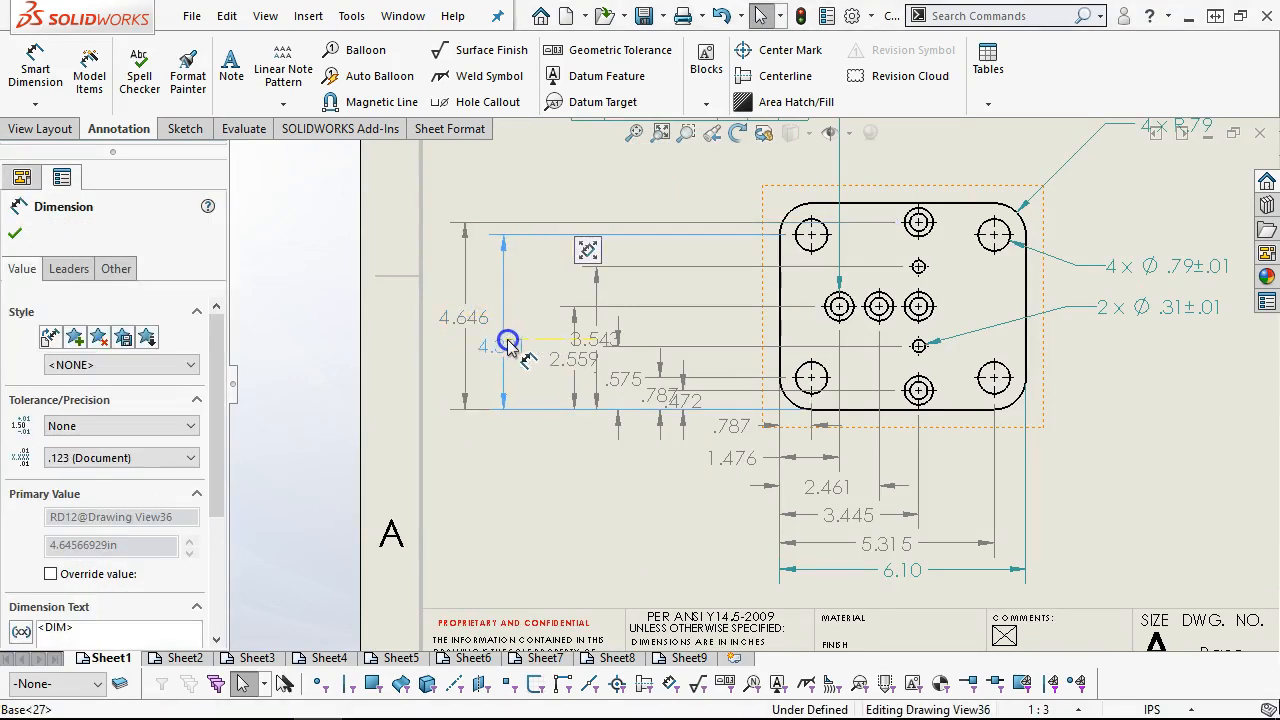
pyautogui.moveTo(588, 340); pyautogui.dragTo(535, 302)
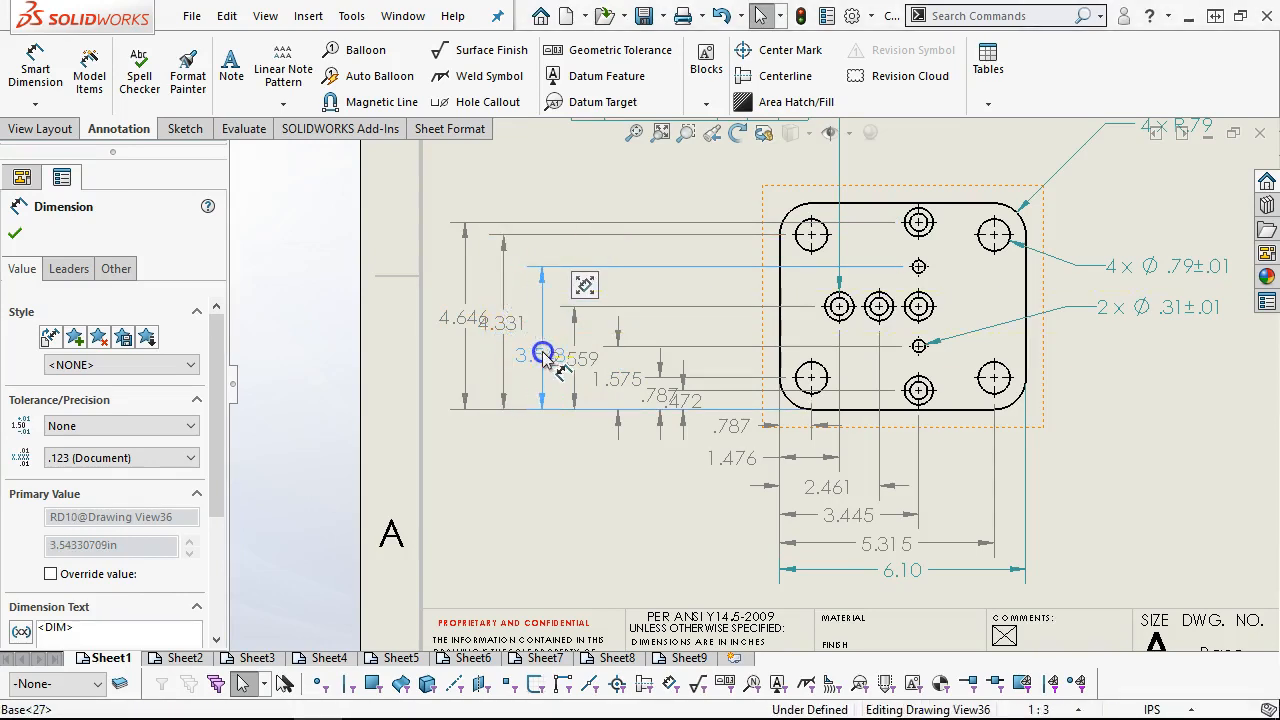
pyautogui.moveTo(542, 355); pyautogui.dragTo(542, 355)
pyautogui.click(507, 333)
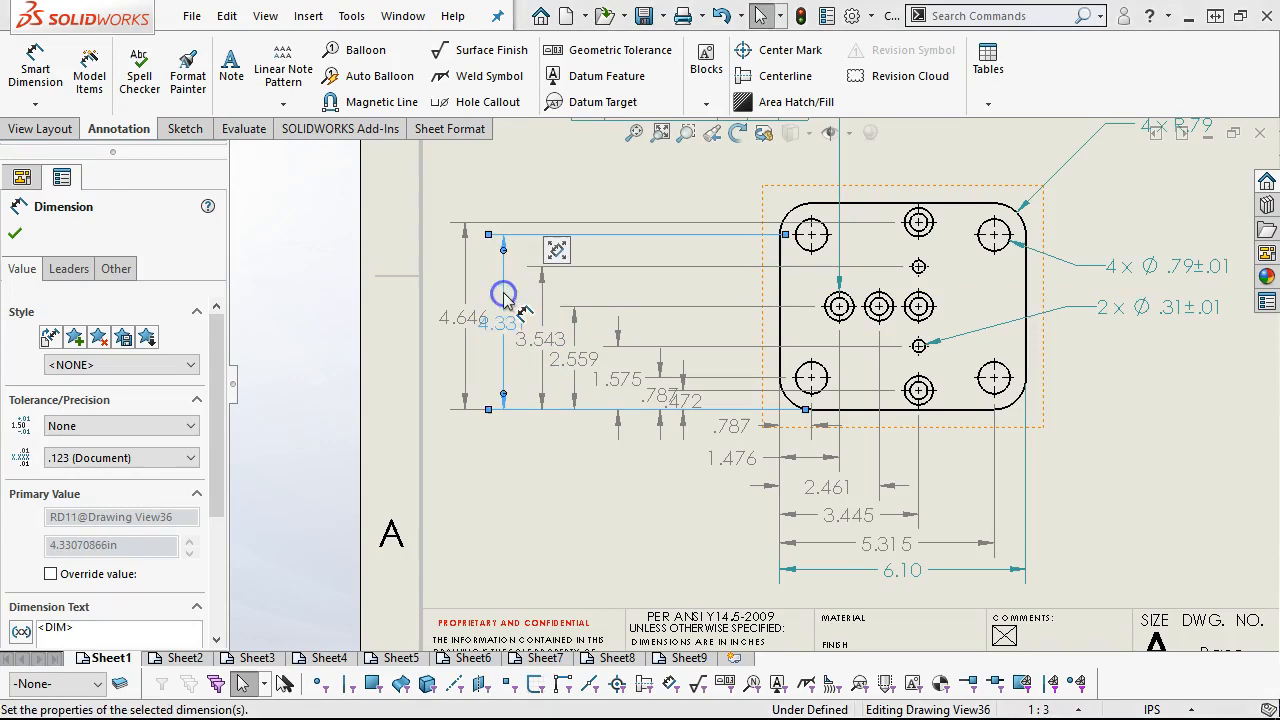
pyautogui.rightClick(507, 320)
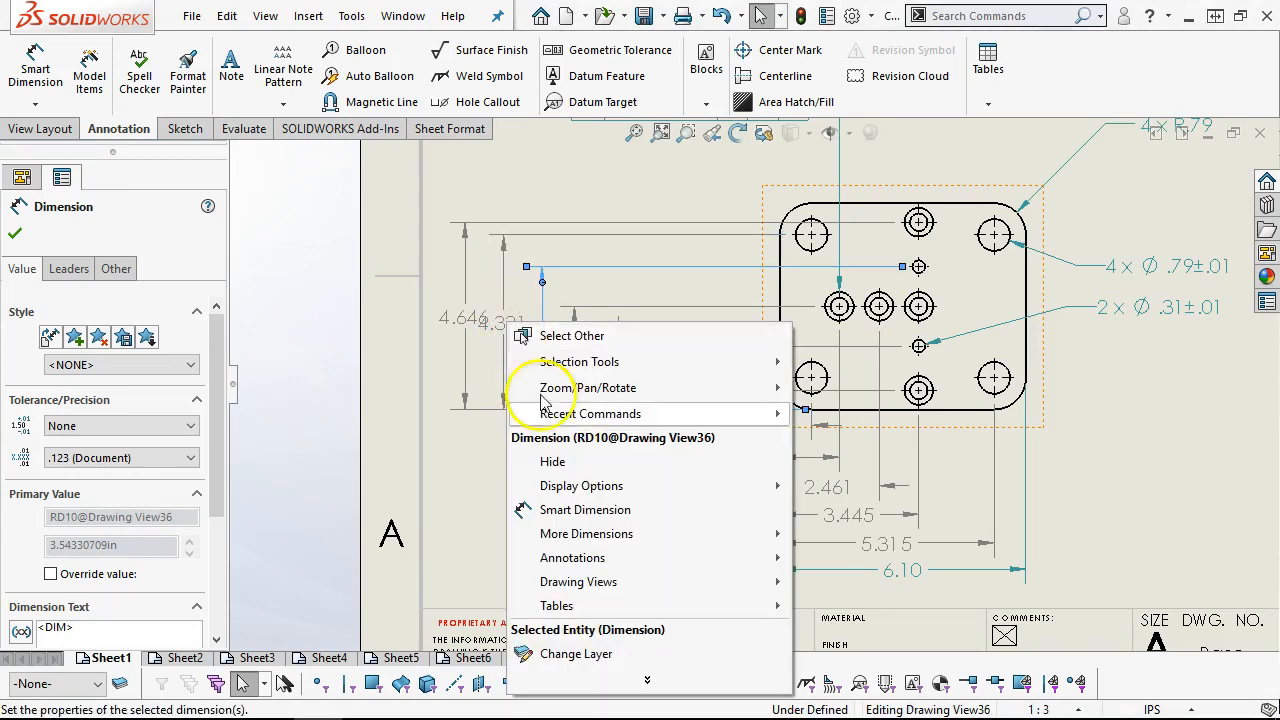
pyautogui.click(425, 487)
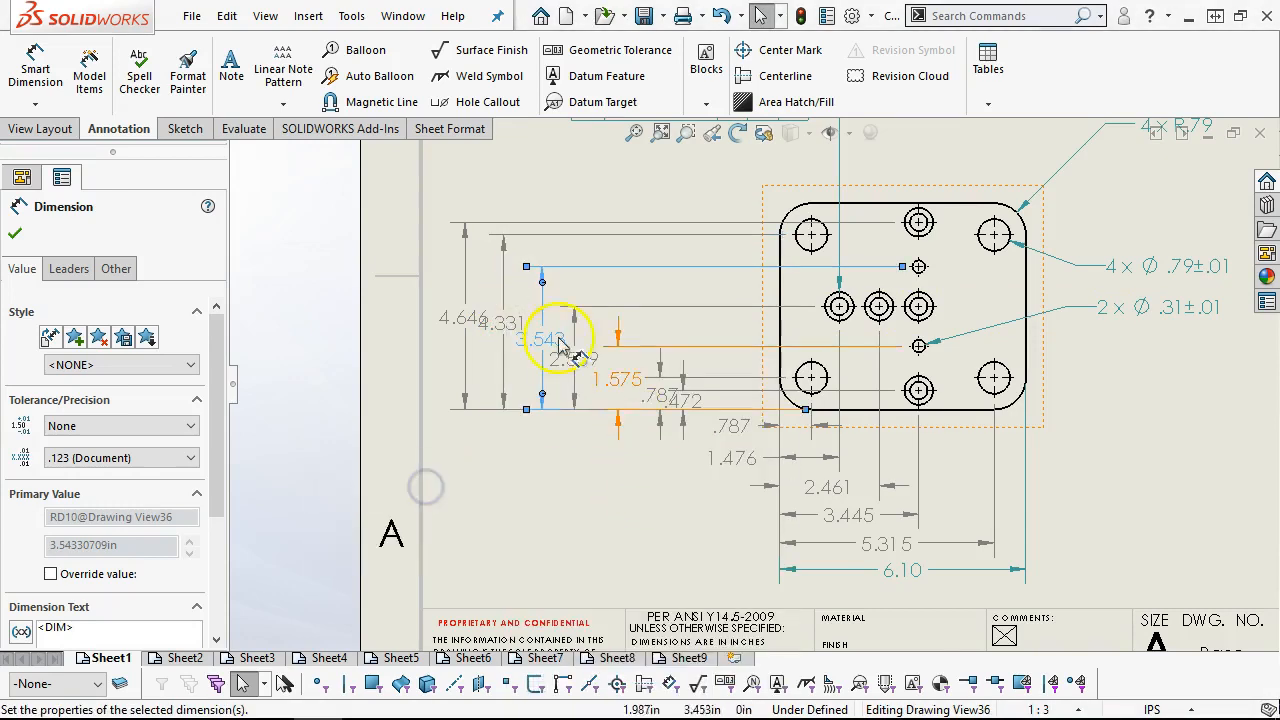
# Step: Turn off Center Dimension for the 4.331 vertical dimension and raise its text clear of the neighbouring value
pyautogui.click(503, 320)
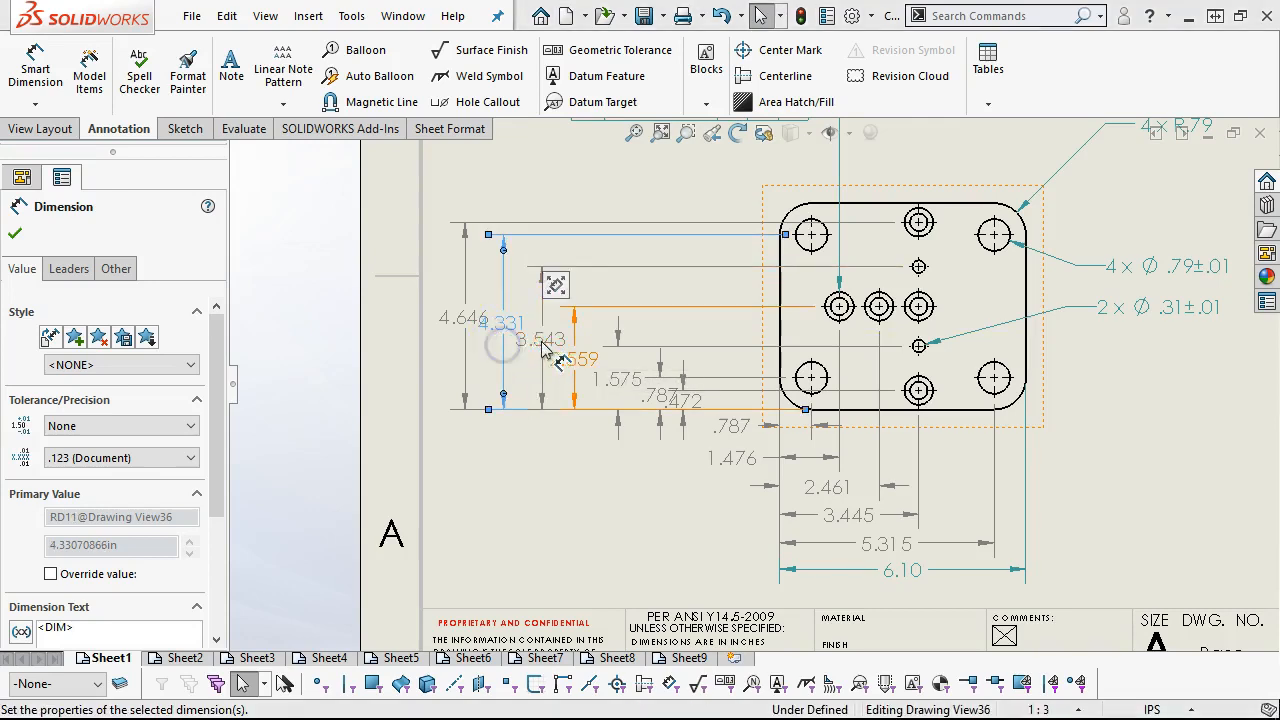
pyautogui.rightClick(503, 320)
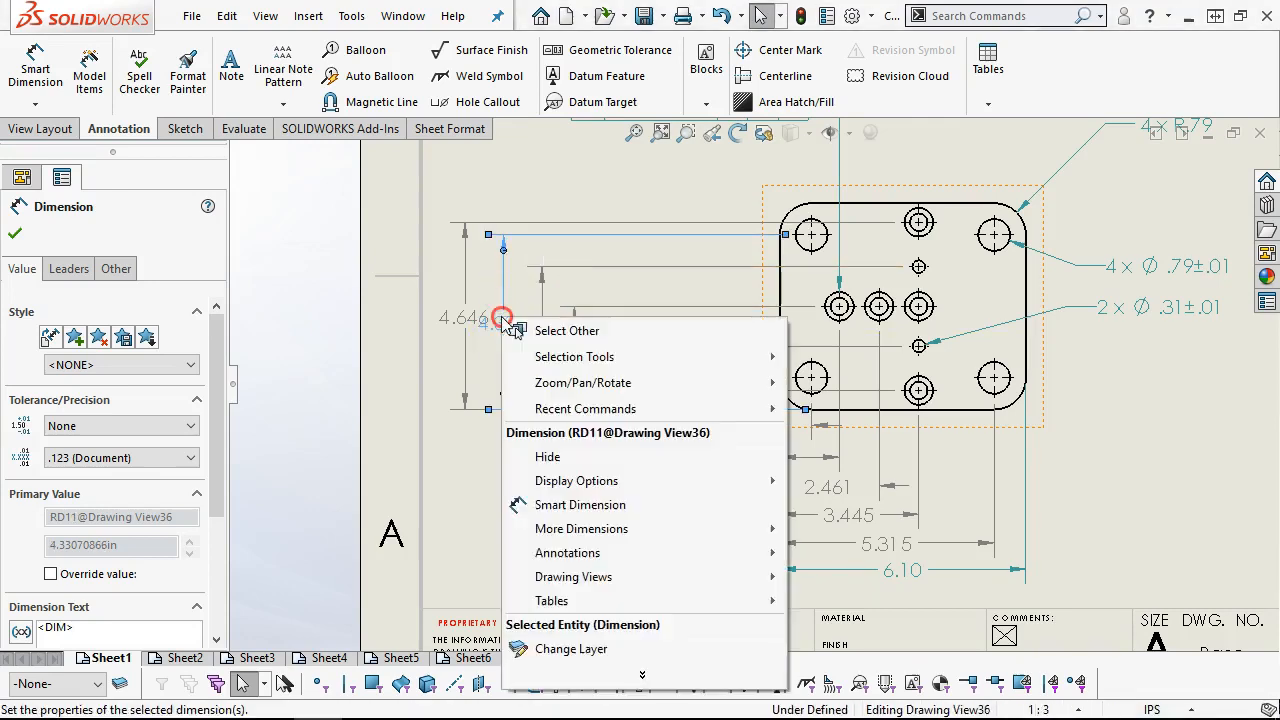
pyautogui.moveTo(580, 480)
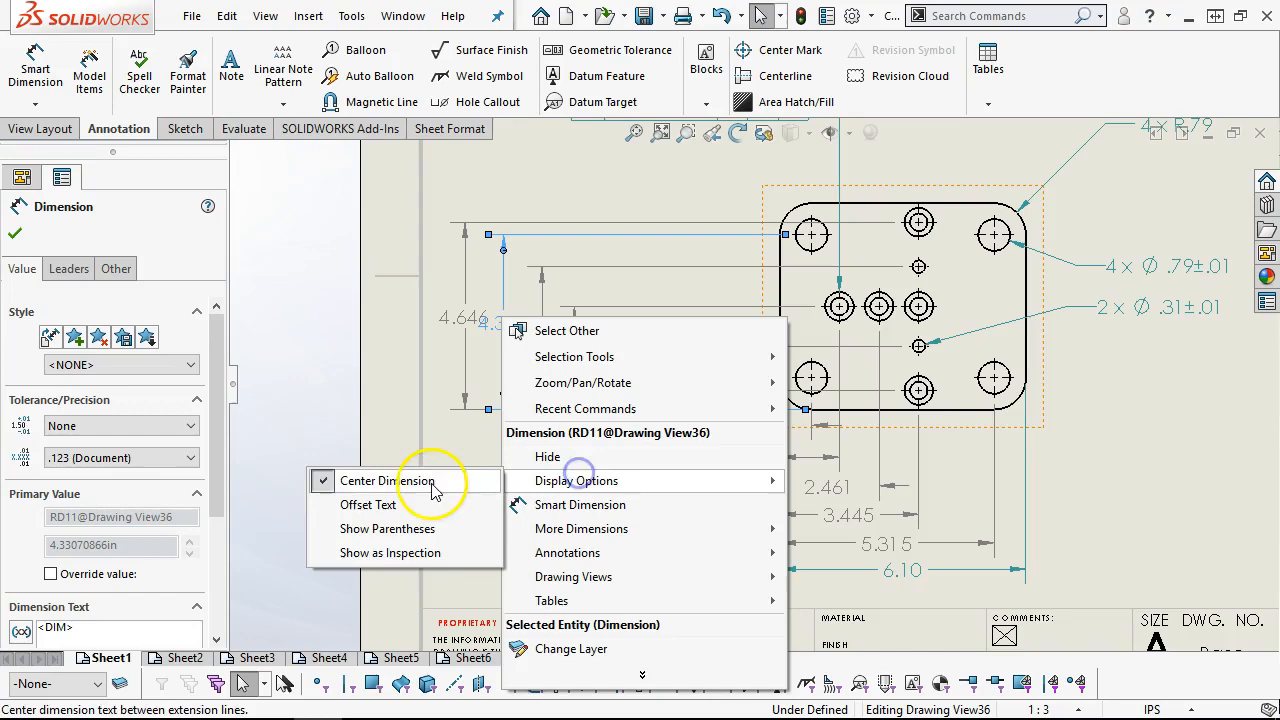
pyautogui.click(316, 483)
pyautogui.moveTo(490, 325); pyautogui.dragTo(503, 288)
# Step: Adjust the spacing of the 3.543, 2.559 and 1.575 vertical dimensions and nudge the horizontal .787 dimension slightly lower
pyautogui.moveTo(528, 340); pyautogui.dragTo(566, 367)
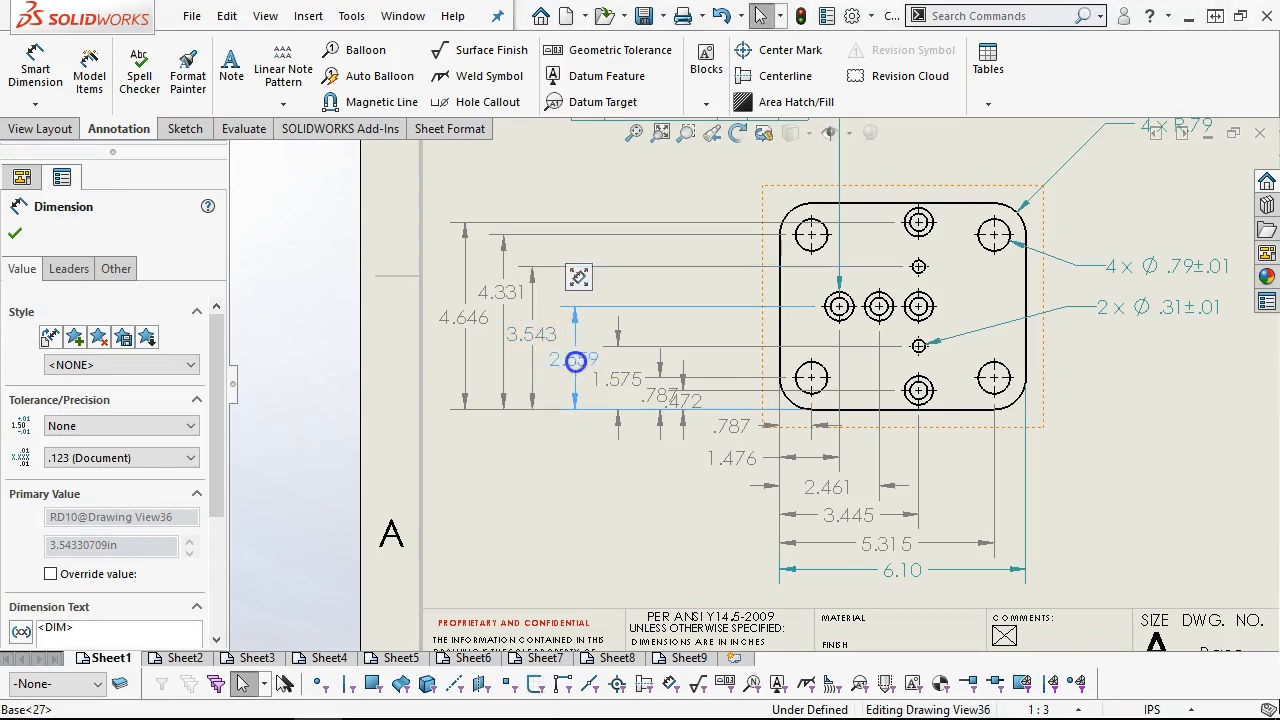
pyautogui.click(615, 380)
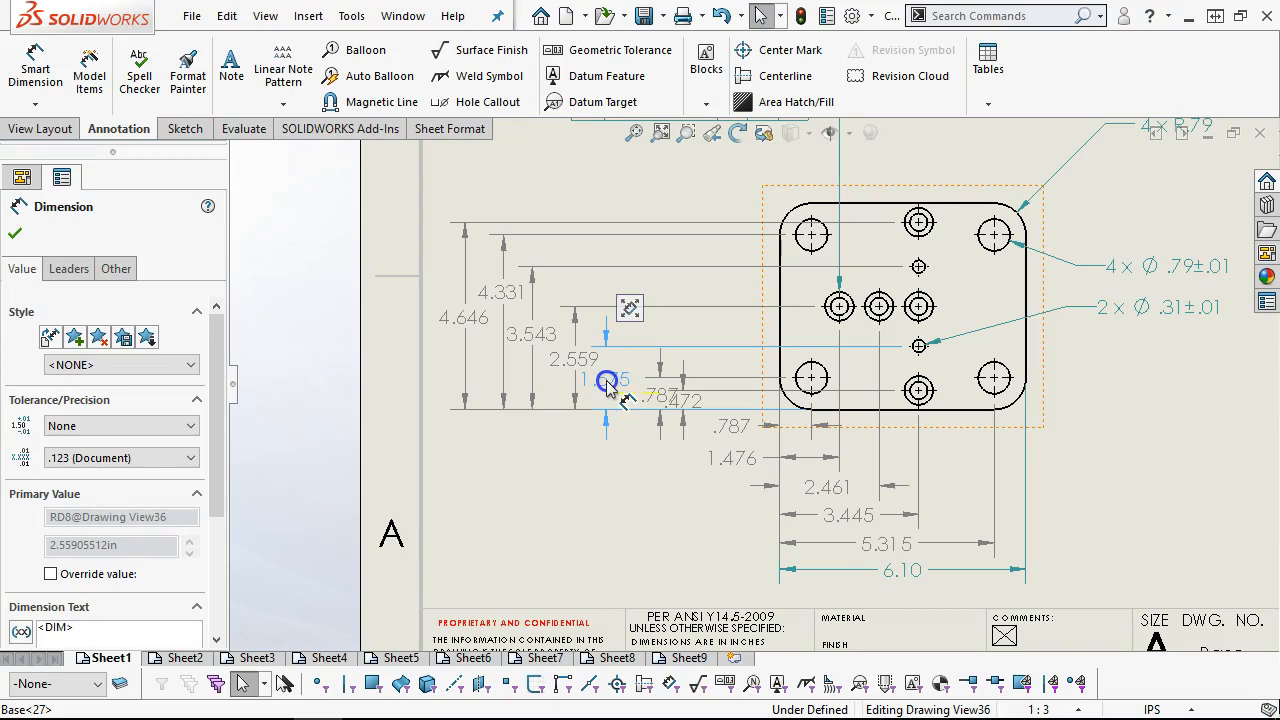
pyautogui.click(741, 430)
# Step: Pull the text of the vertical .787 and .472 dimensions below the plate's bottom edge, stacked one above the other
pyautogui.moveTo(700, 412); pyautogui.dragTo(662, 528)
pyautogui.moveTo(590, 487); pyautogui.dragTo(601, 470)
pyautogui.moveTo(617, 522); pyautogui.dragTo(620, 500)
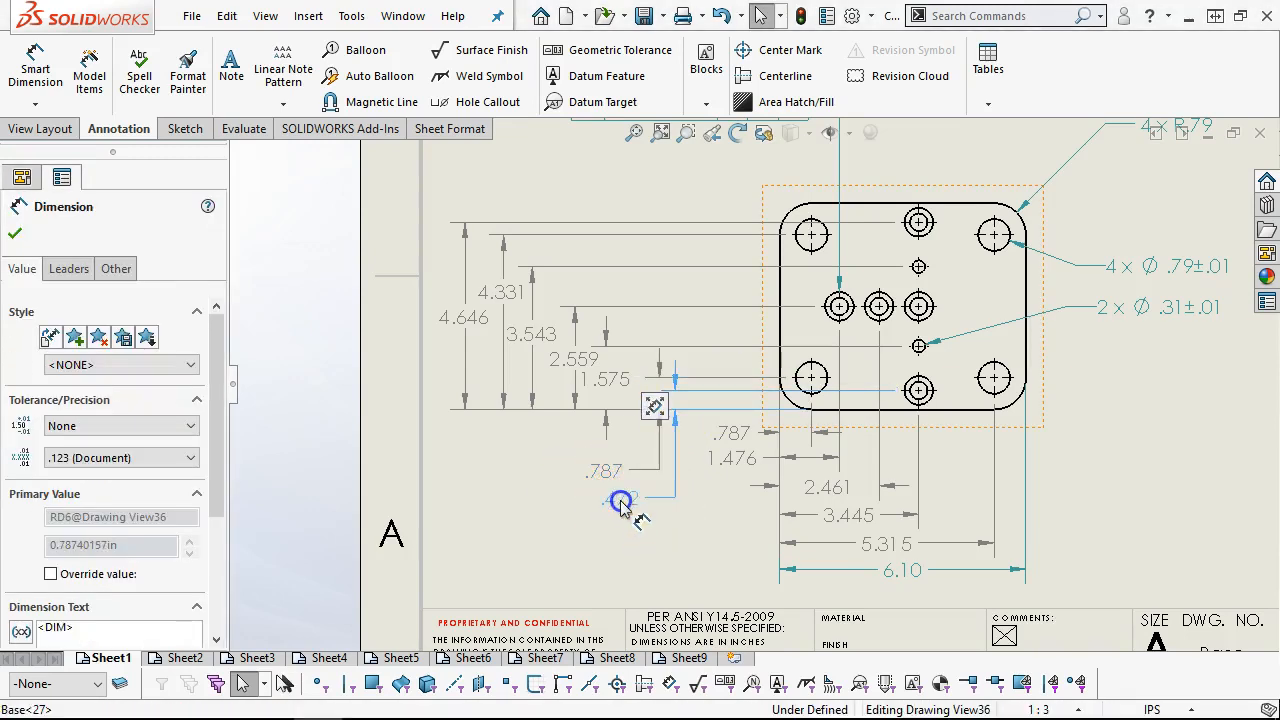
pyautogui.click(690, 560)
# Step: Add a 2X prefix on its own line above the value of the outermost vertical dimension, 4.646
pyautogui.scroll(-2, 958, 447)
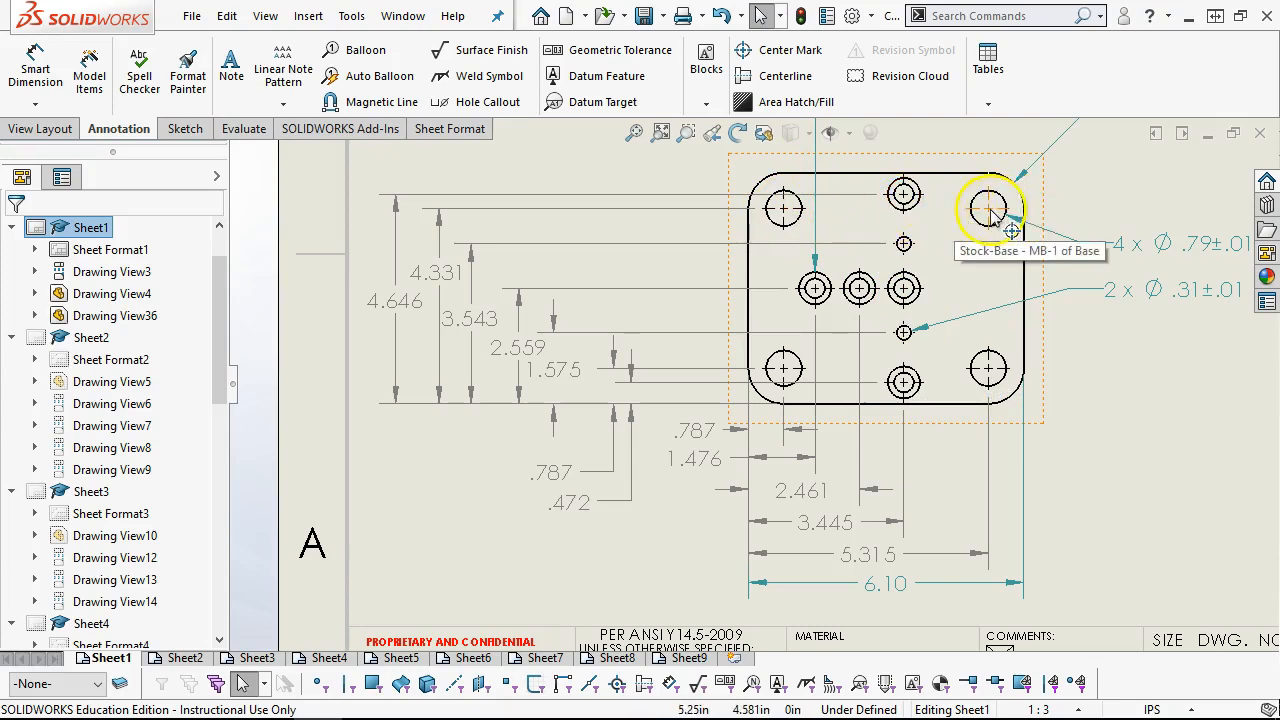
pyautogui.click(390, 305)
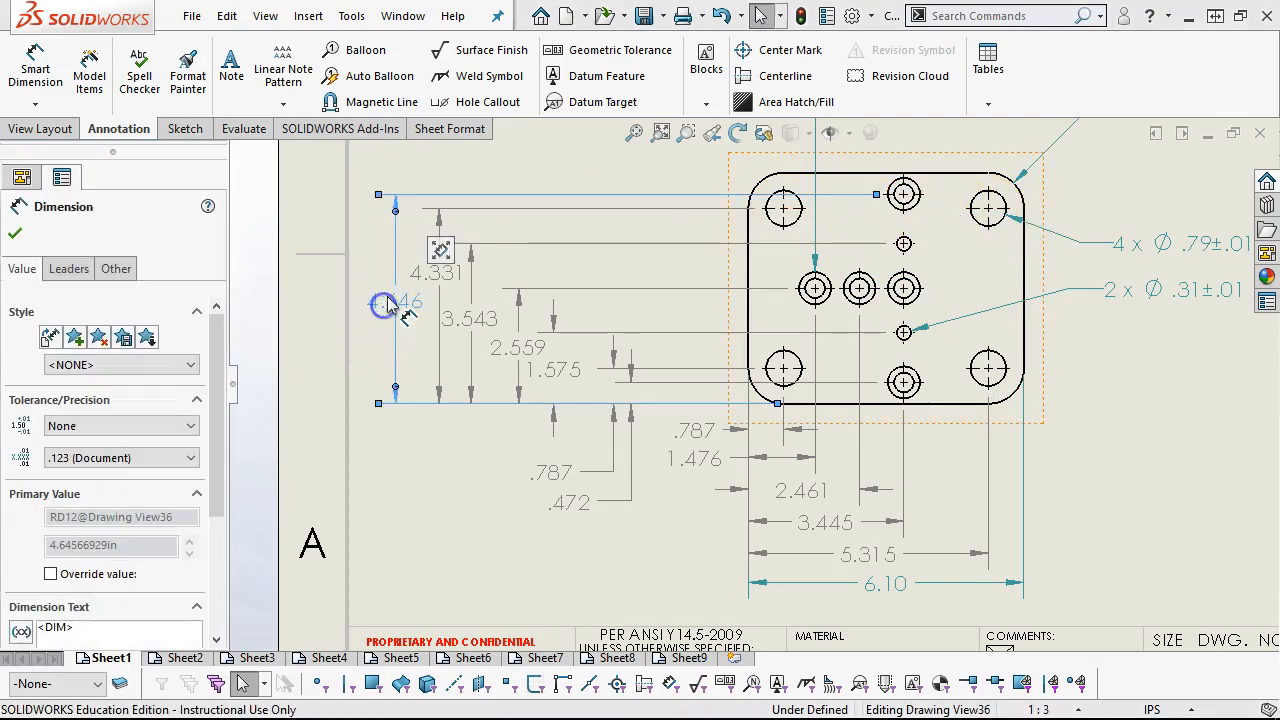
pyautogui.moveTo(223, 443); pyautogui.dragTo(205, 553)
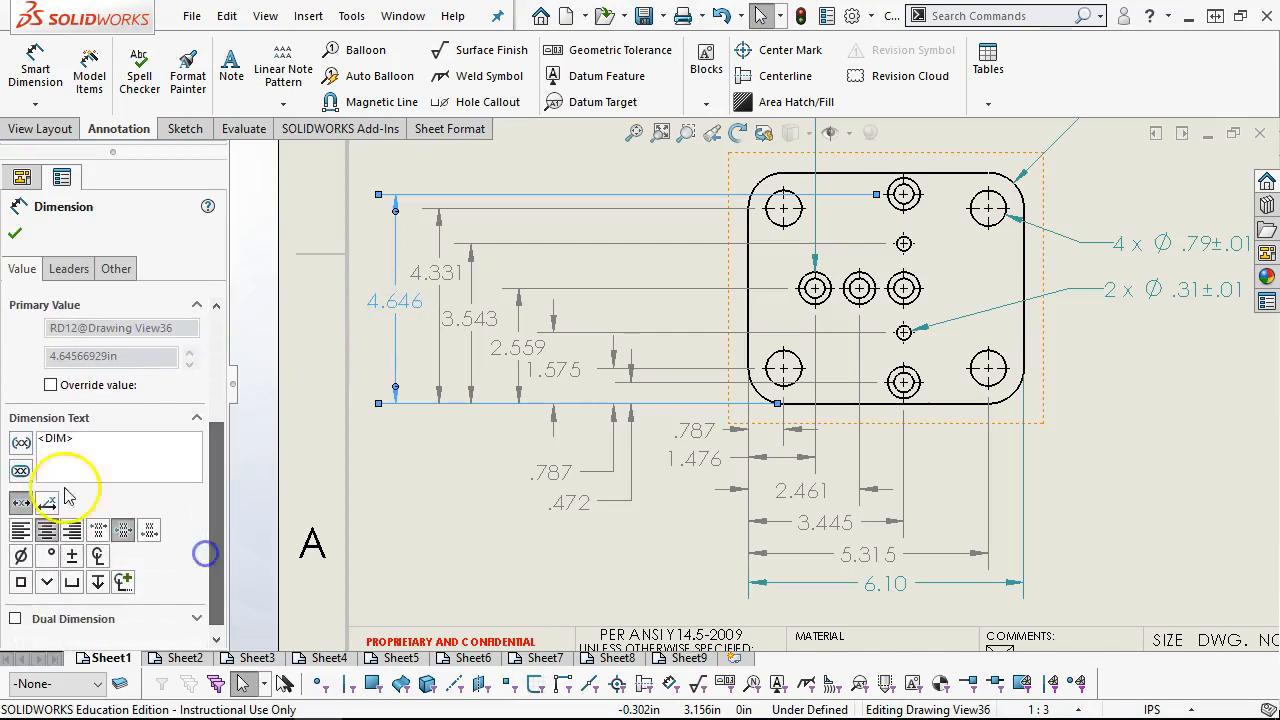
pyautogui.write('2X')
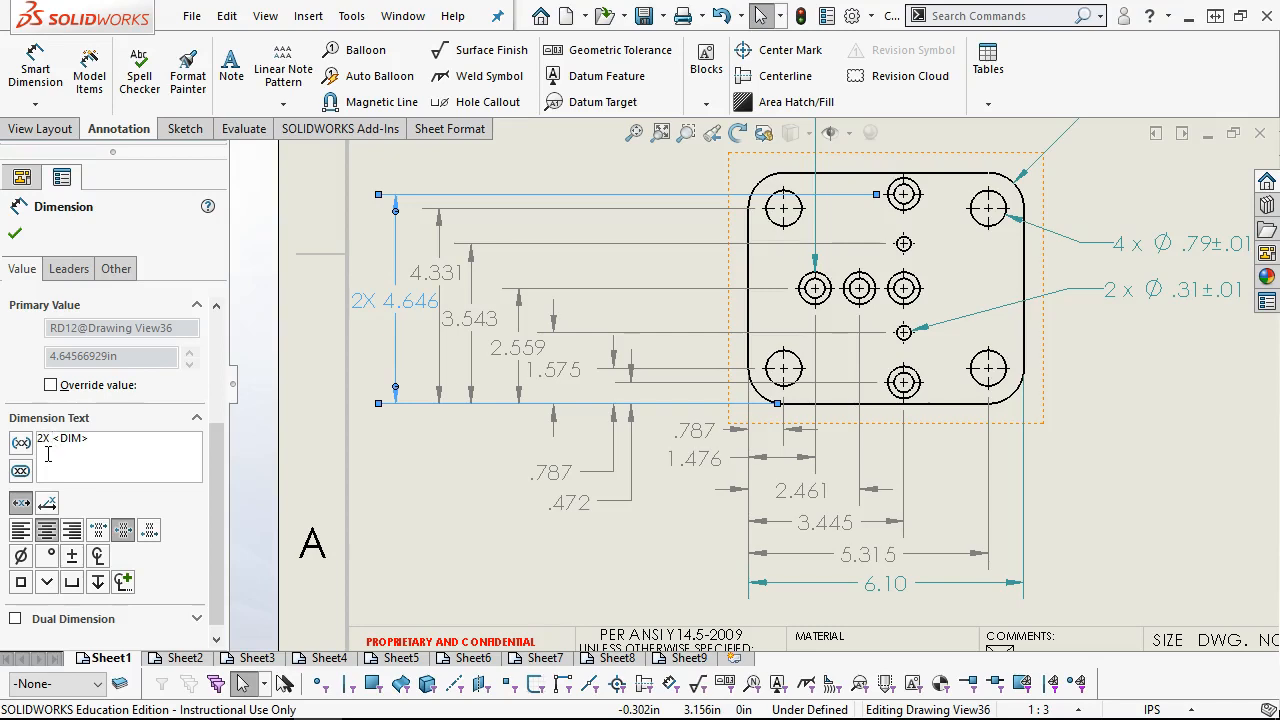
pyautogui.press('BackSpace')
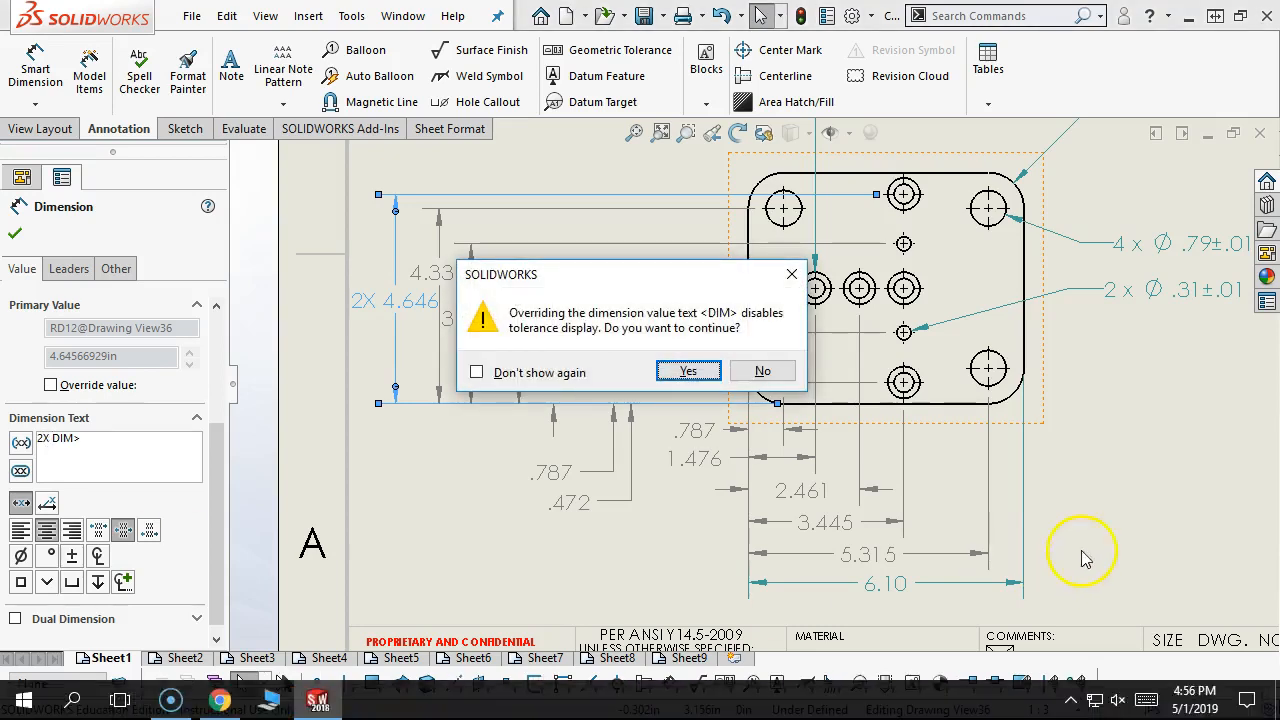
pyautogui.click(760, 371)
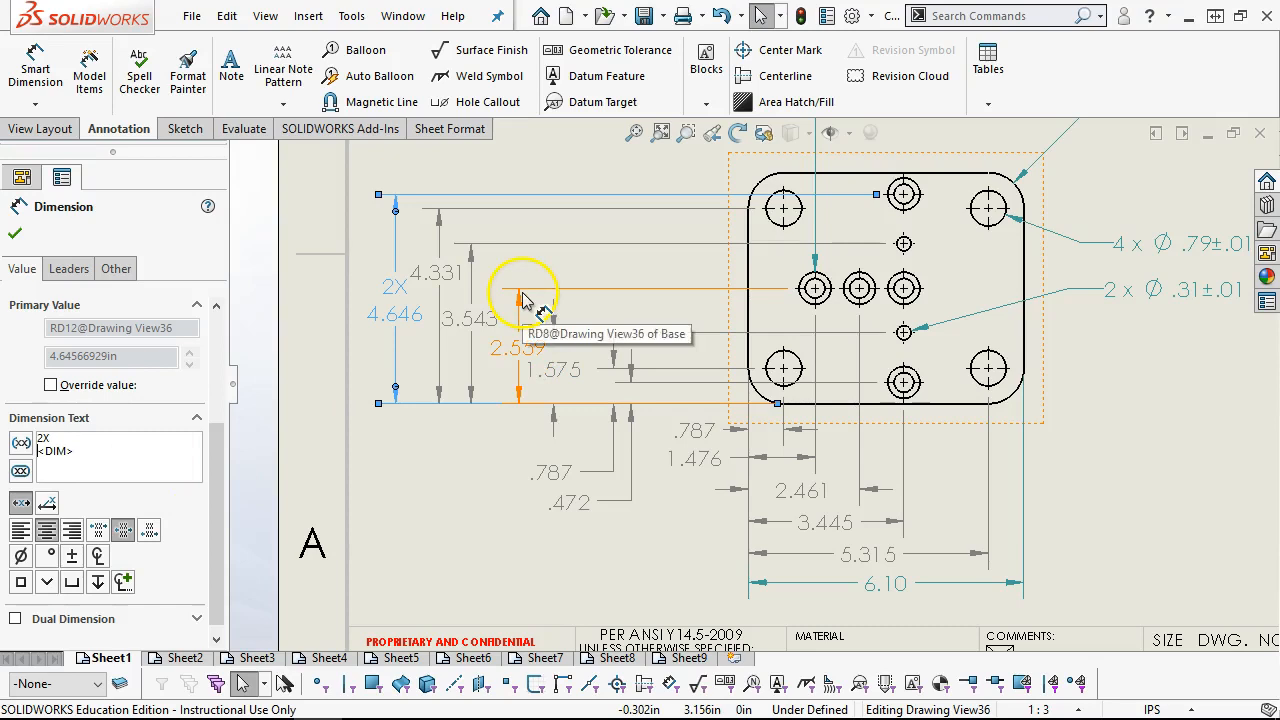
# Step: Spread the 4.646, 4.331, 3.543 and 2.559 vertical dimensions farther from the plate and shift the 1.575 dimension closer to it
pyautogui.click(569, 371)
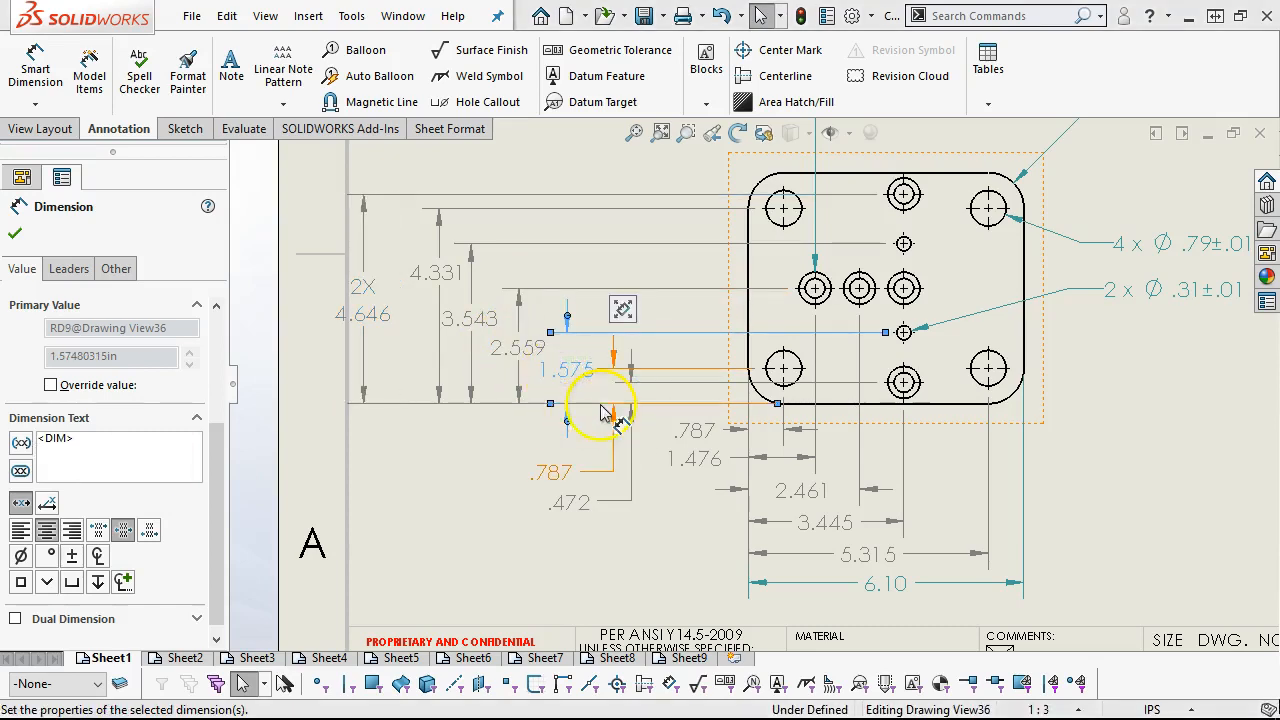
pyautogui.click(552, 474)
pyautogui.click(428, 466)
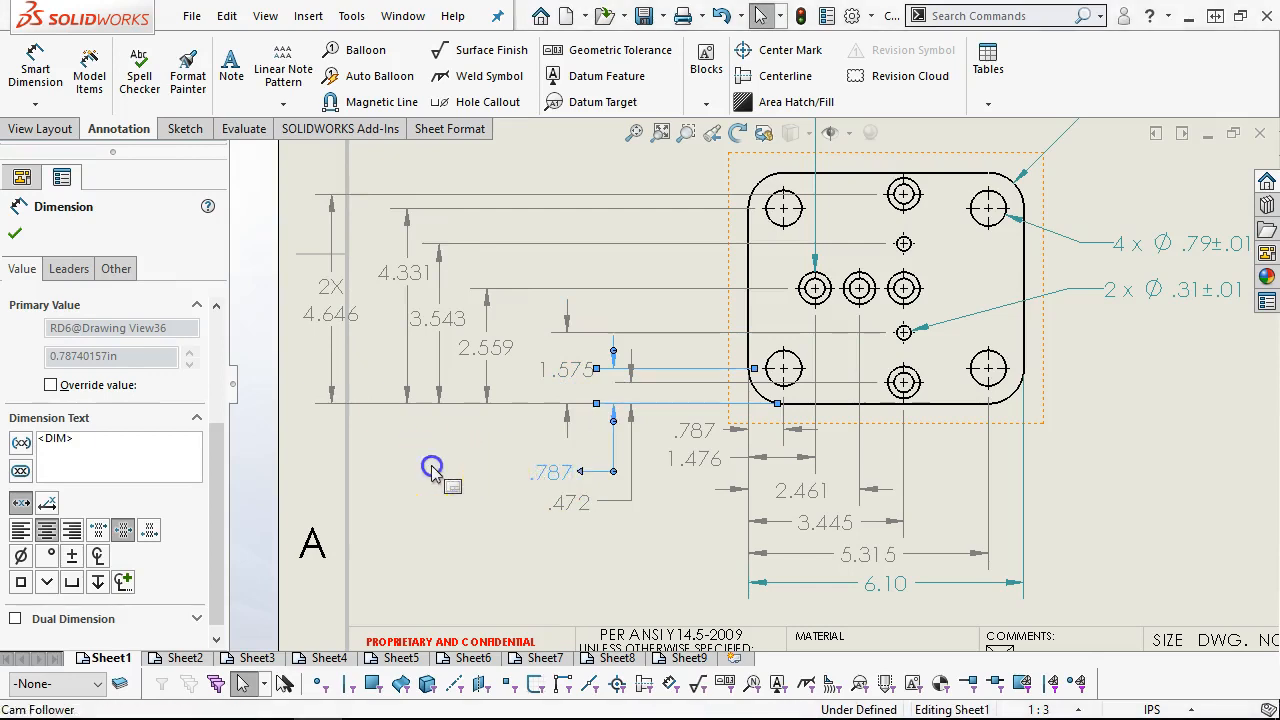
# Step: Add a 2X prefix before the value of the vertical .787 dimension
pyautogui.click(560, 474)
pyautogui.moveTo(217, 489); pyautogui.dragTo(217, 596)
pyautogui.click(40, 445)
pyautogui.write('2X <DIM>')
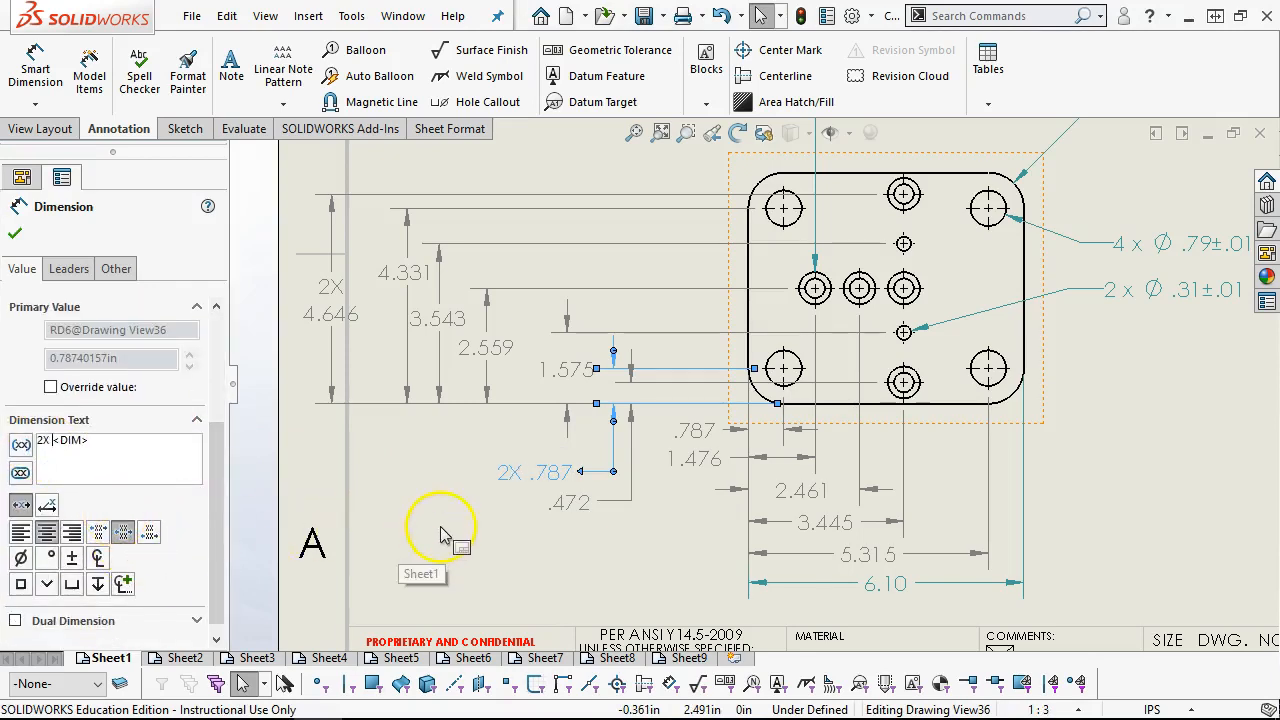
pyautogui.click(441, 520)
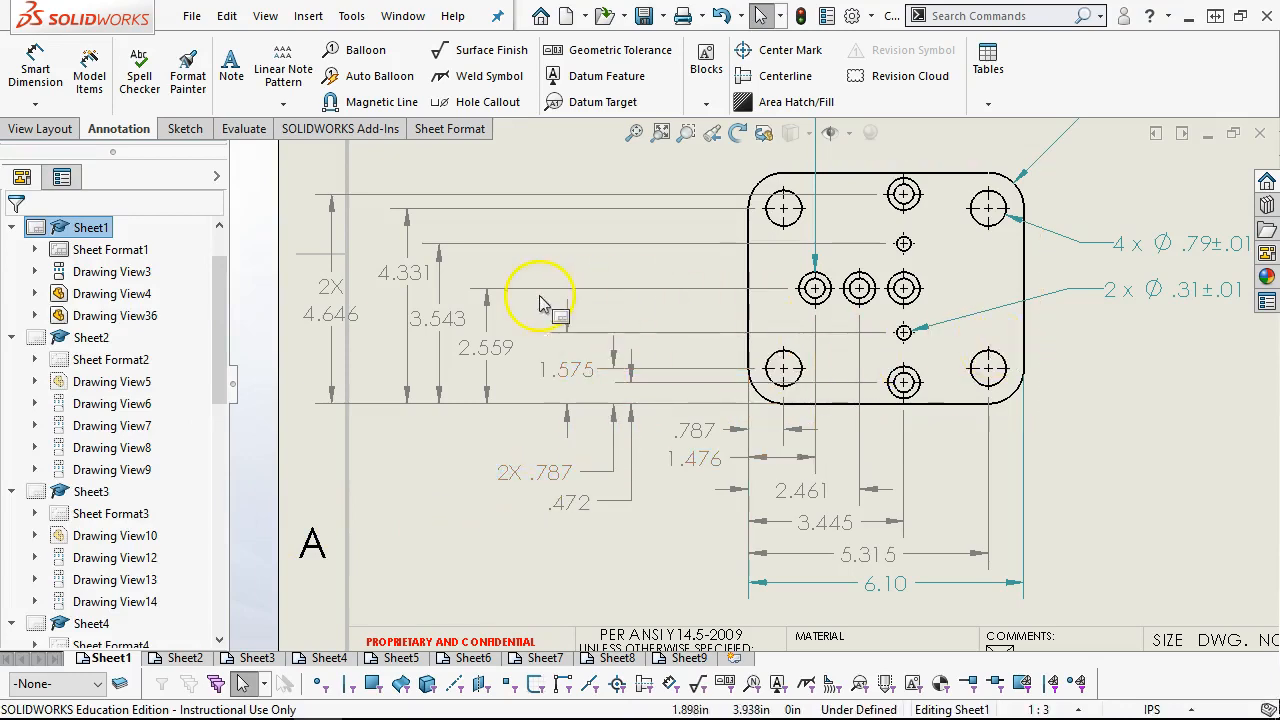
# Step: Add a 3X prefix before the value of the 2.559 vertical dimension and accept it
pyautogui.click(486, 347)
pyautogui.moveTo(226, 462); pyautogui.dragTo(226, 532)
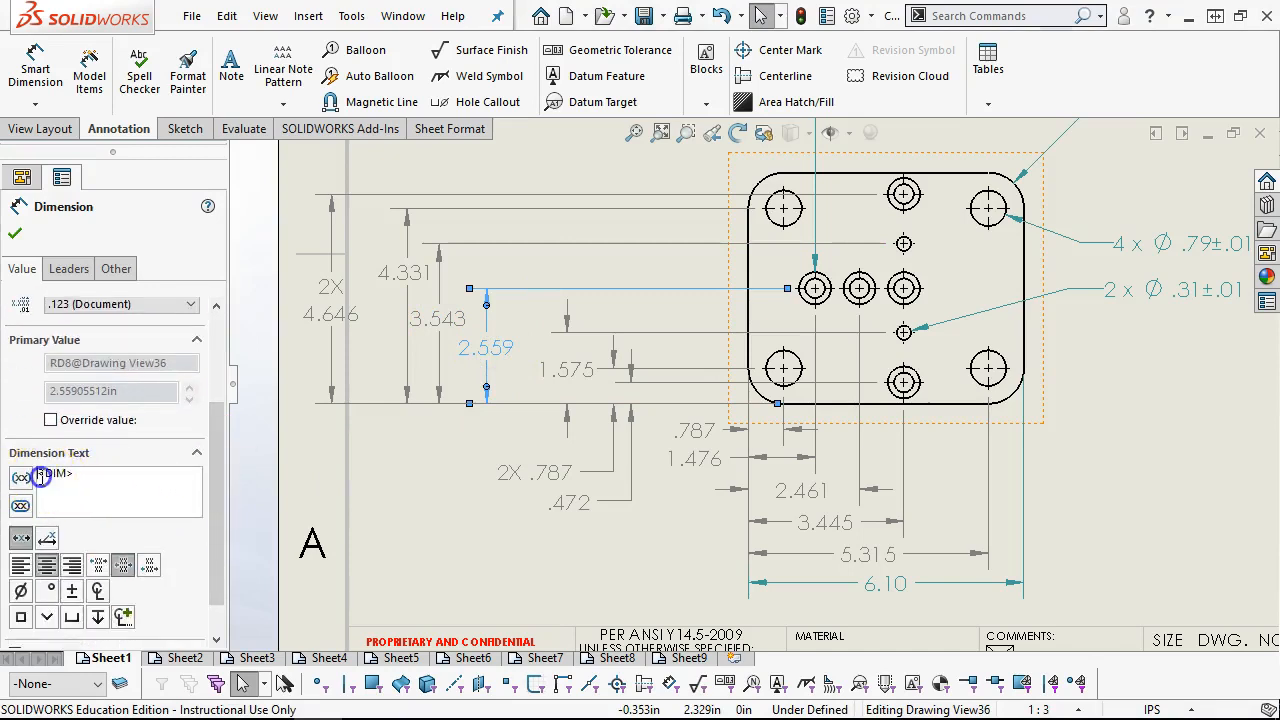
pyautogui.click(160, 502)
pyautogui.write('3X')
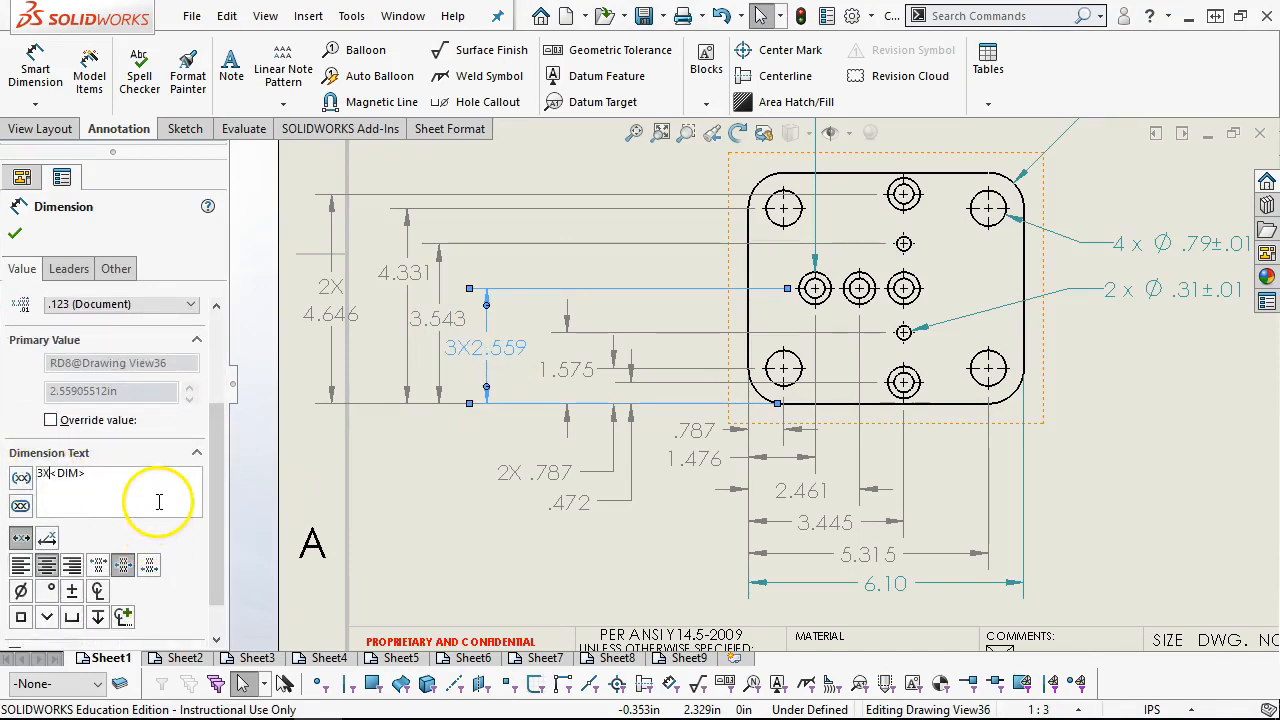
pyautogui.click(14, 233)
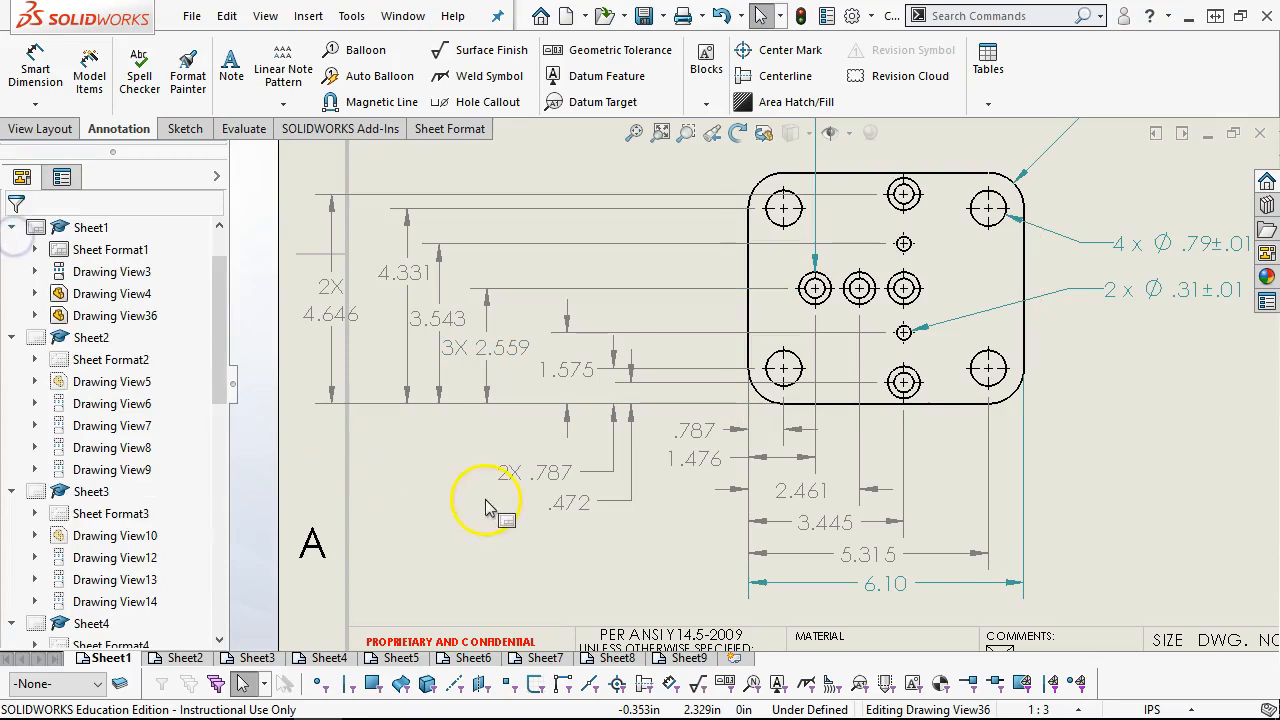
pyautogui.click(462, 480)
# Step: Move the .472, 2X .787, 3X 2.559 and 2X 4.646 vertical dimensions closer to the plate
pyautogui.scroll(1, 545, 394)
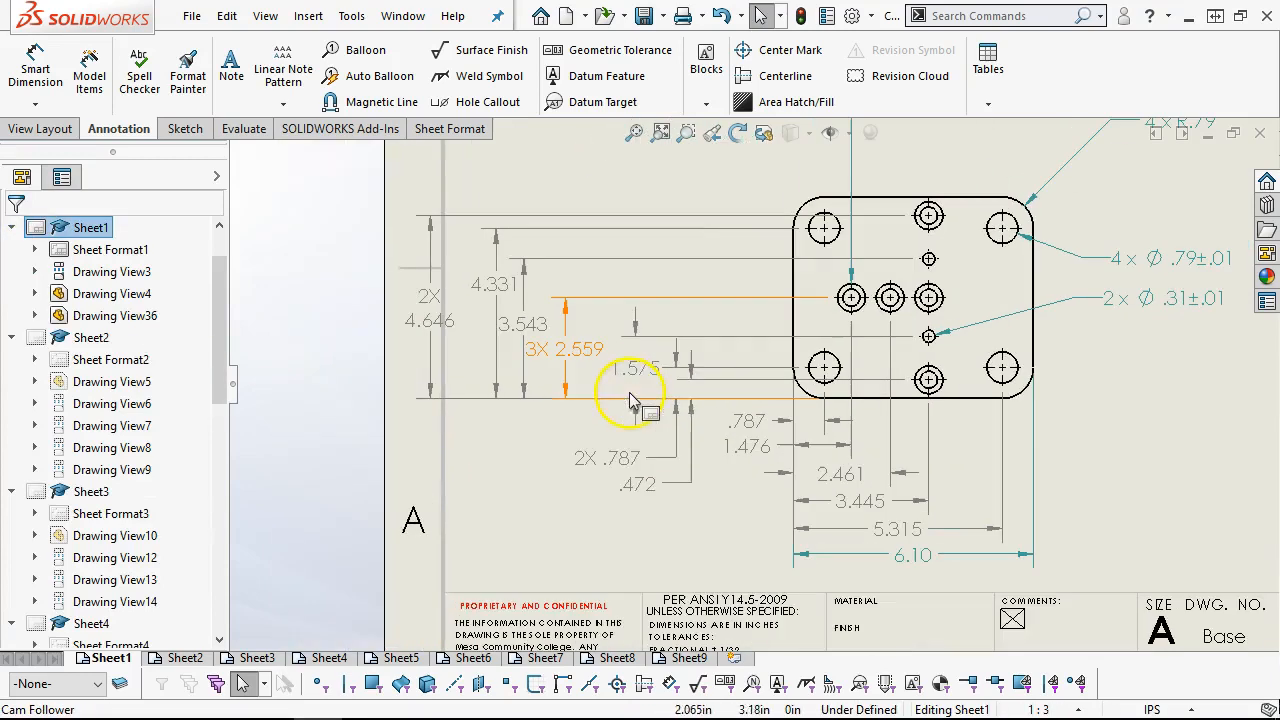
pyautogui.moveTo(648, 490); pyautogui.dragTo(662, 501)
pyautogui.moveTo(609, 459); pyautogui.dragTo(624, 462)
pyautogui.moveTo(578, 360); pyautogui.dragTo(548, 326)
pyautogui.moveTo(440, 314); pyautogui.dragTo(477, 315)
pyautogui.scroll(2, 747, 370)
pyautogui.moveTo(1194, 366); pyautogui.dragTo(950, 382, button='middle')
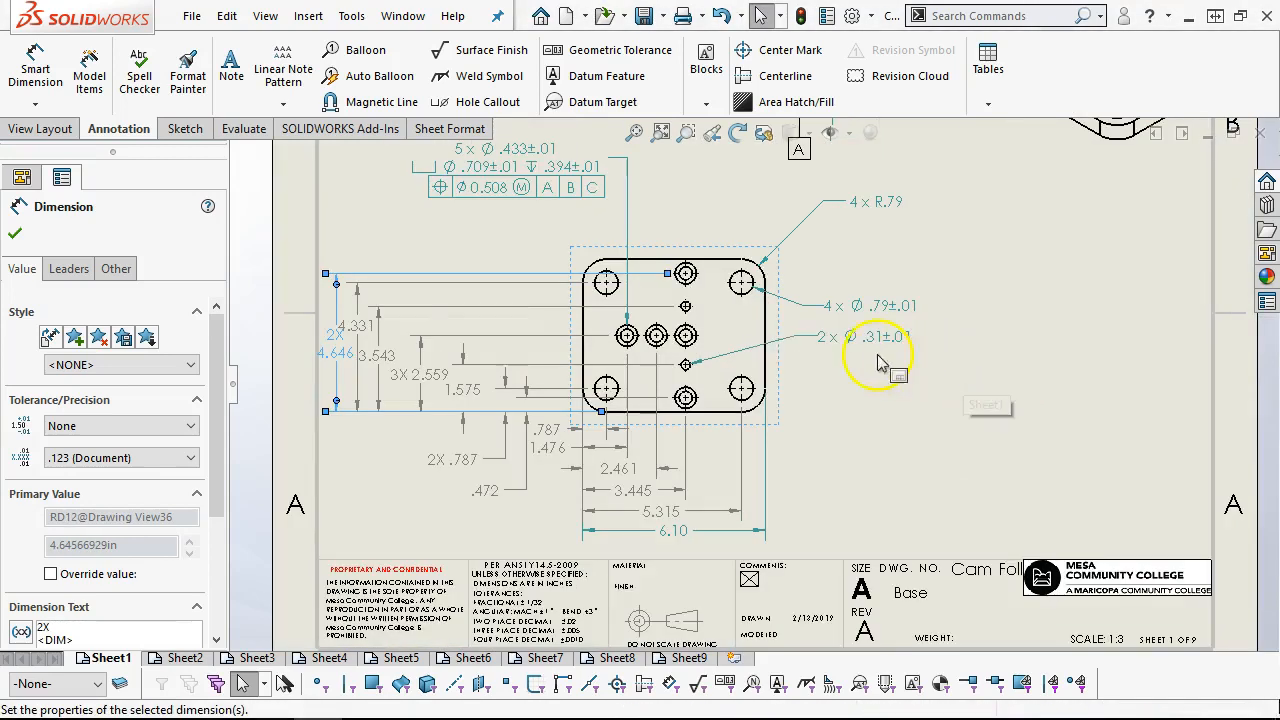
pyautogui.click(780, 382)
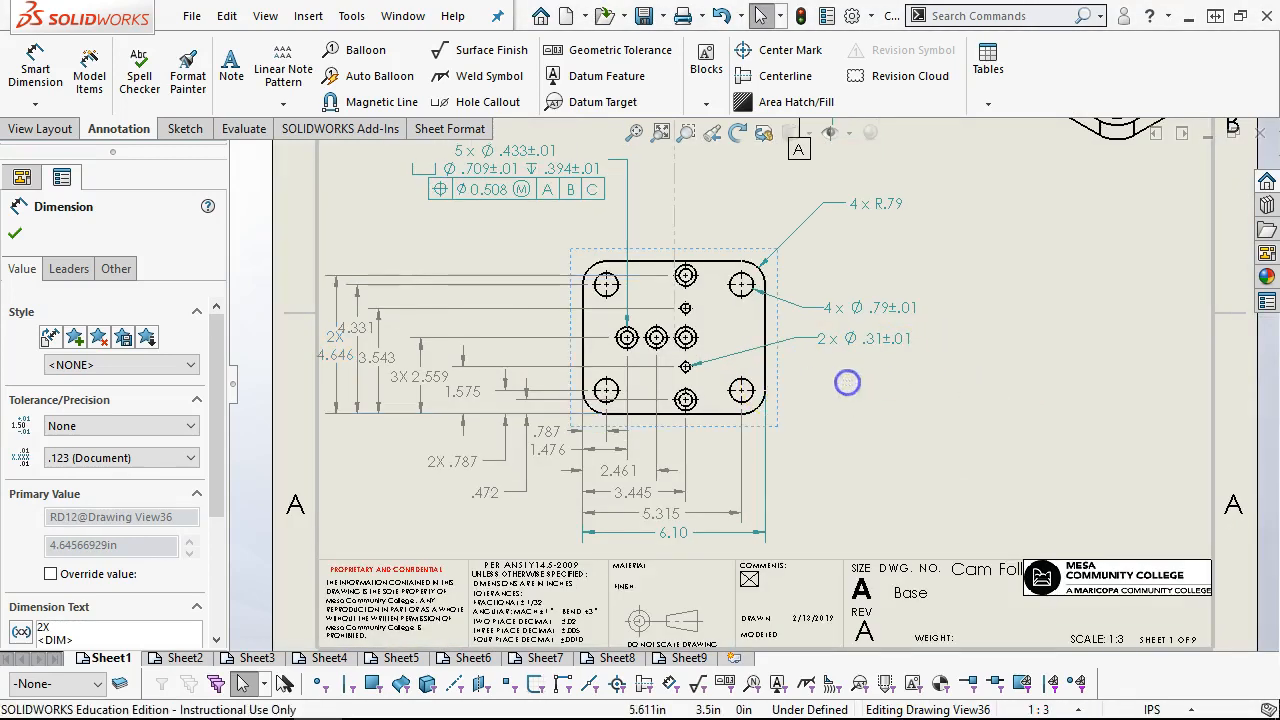
# Step: Shift the aligned edge and plate views rightward on the sheet and reposition the 4.331 and 2X 4.646 dimensions inside the border
pyautogui.scroll(5, 848, 383)
pyautogui.scroll(-2, 777, 227)
pyautogui.moveTo(705, 219); pyautogui.dragTo(751, 220)
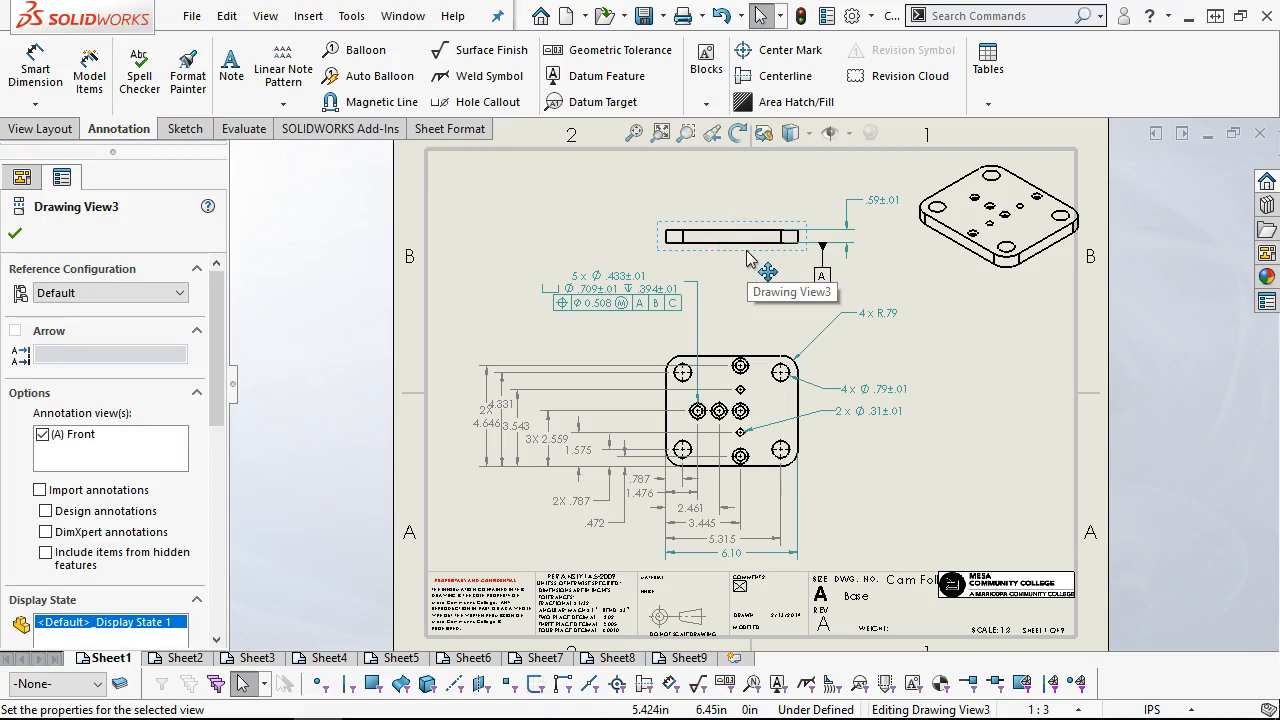
pyautogui.moveTo(471, 419); pyautogui.dragTo(497, 409)
pyautogui.click(626, 252)
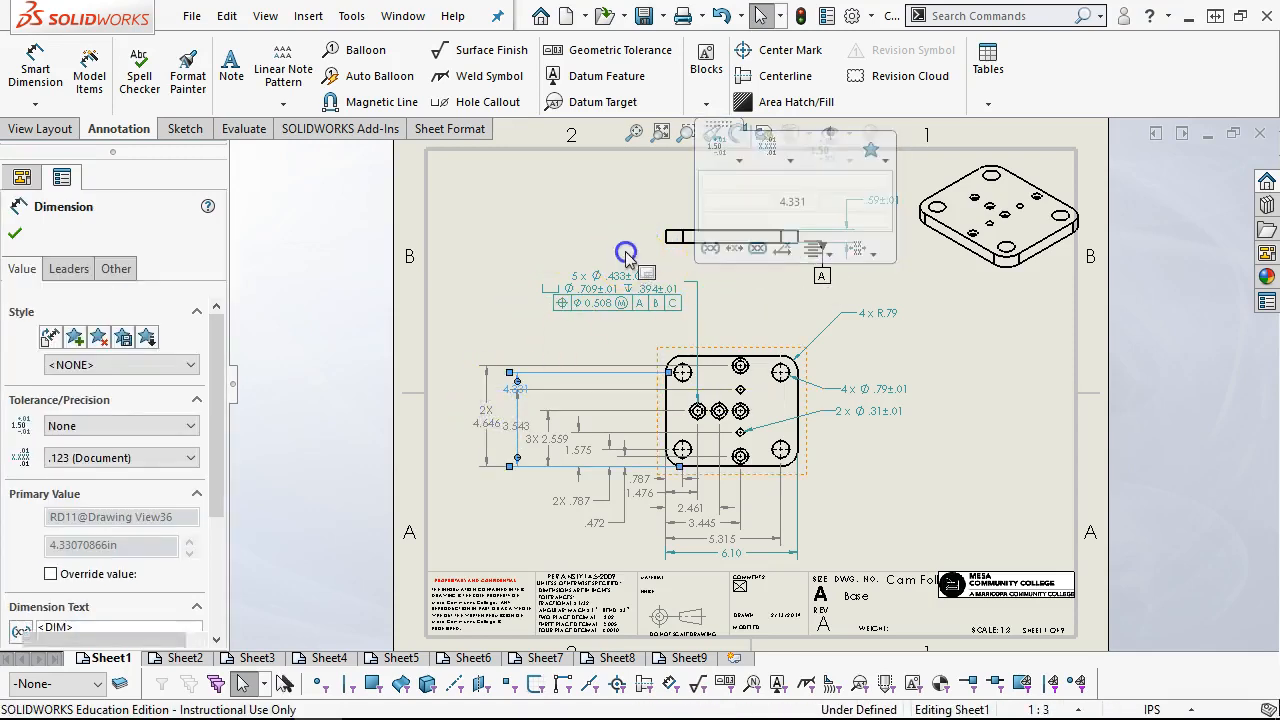
pyautogui.moveTo(677, 252)
pyautogui.mouseDown()
pyautogui.moveTo(760, 258)
pyautogui.moveTo(650, 250)
pyautogui.moveTo(681, 251)
pyautogui.moveTo(664, 250)
pyautogui.mouseUp()
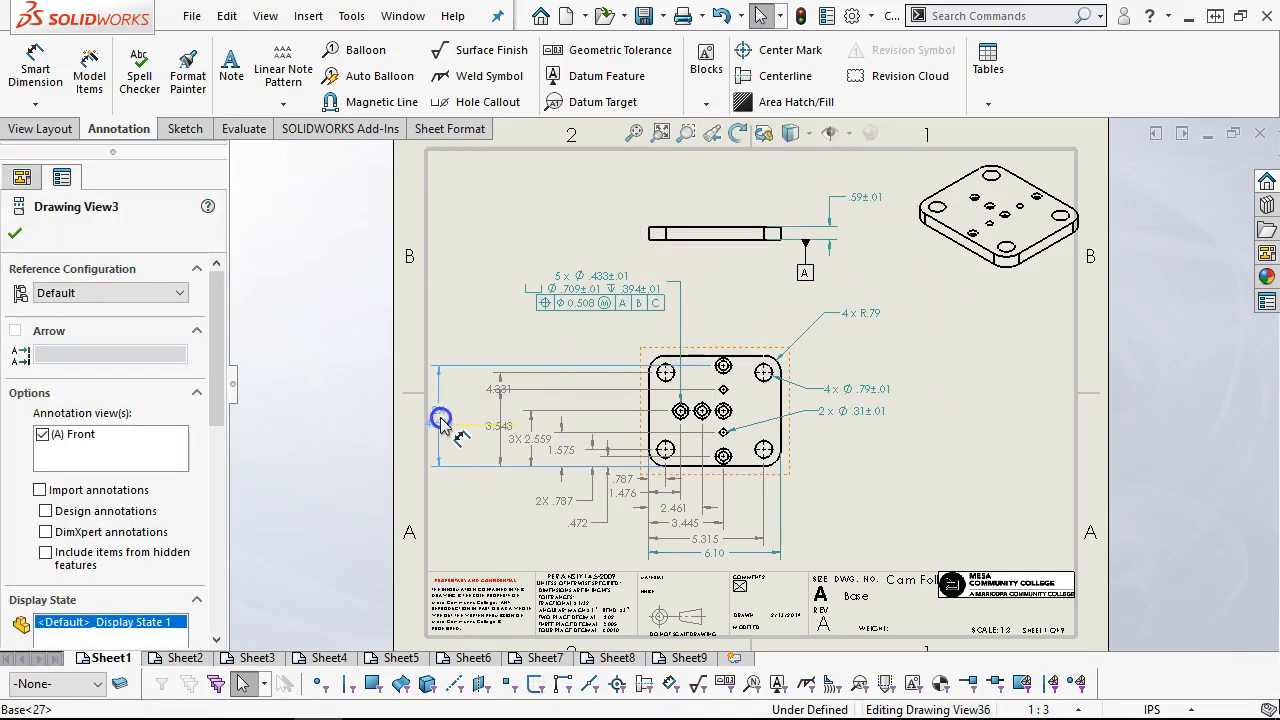
pyautogui.click(450, 422)
# Step: Place the 4.331 dimension between the 2X 4.646 and 3.543 dimensions, staggering the 4.331 and 3.543 text so they do not overlap
pyautogui.scroll(-3, 445, 416)
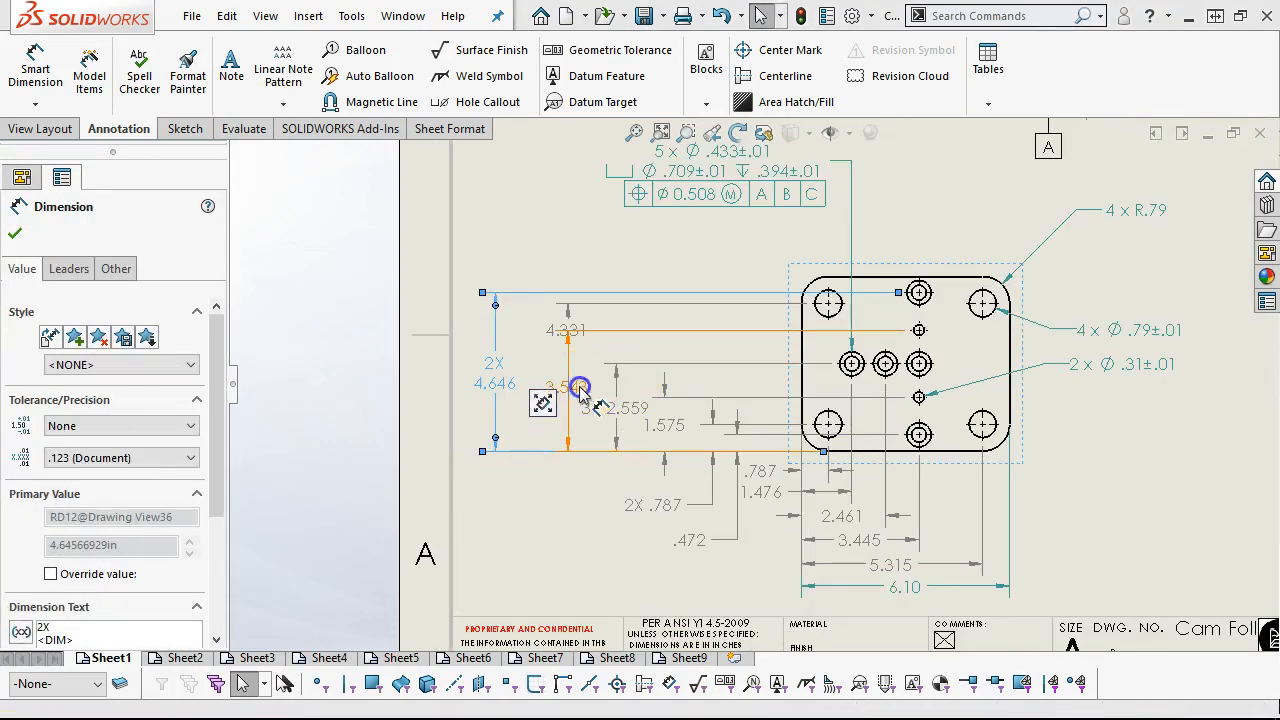
pyautogui.moveTo(565, 388); pyautogui.dragTo(603, 386)
pyautogui.moveTo(566, 332); pyautogui.dragTo(529, 410)
pyautogui.moveTo(594, 386); pyautogui.dragTo(564, 378)
pyautogui.click(573, 487)
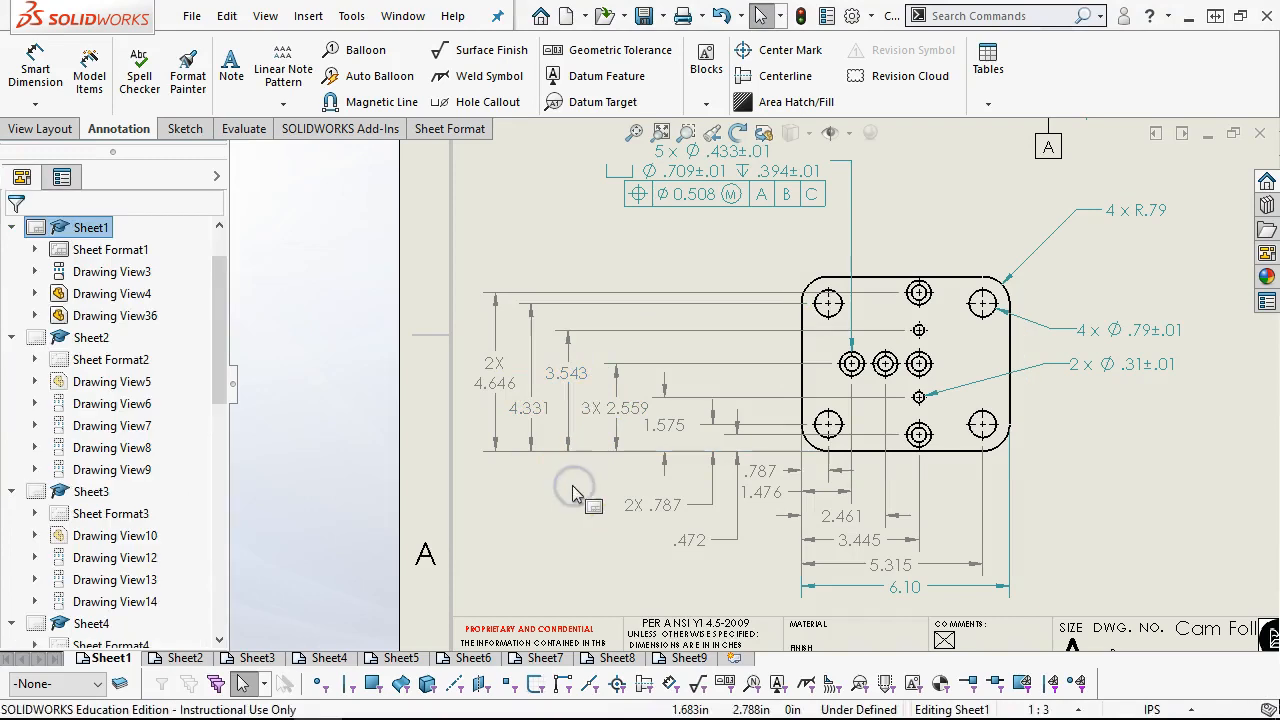
# Step: Dimension the plate's overall height between its two long horizontal edges and place the dimension beyond the hole callouts
pyautogui.scroll(5, 857, 429)
pyautogui.scroll(-4, 857, 429)
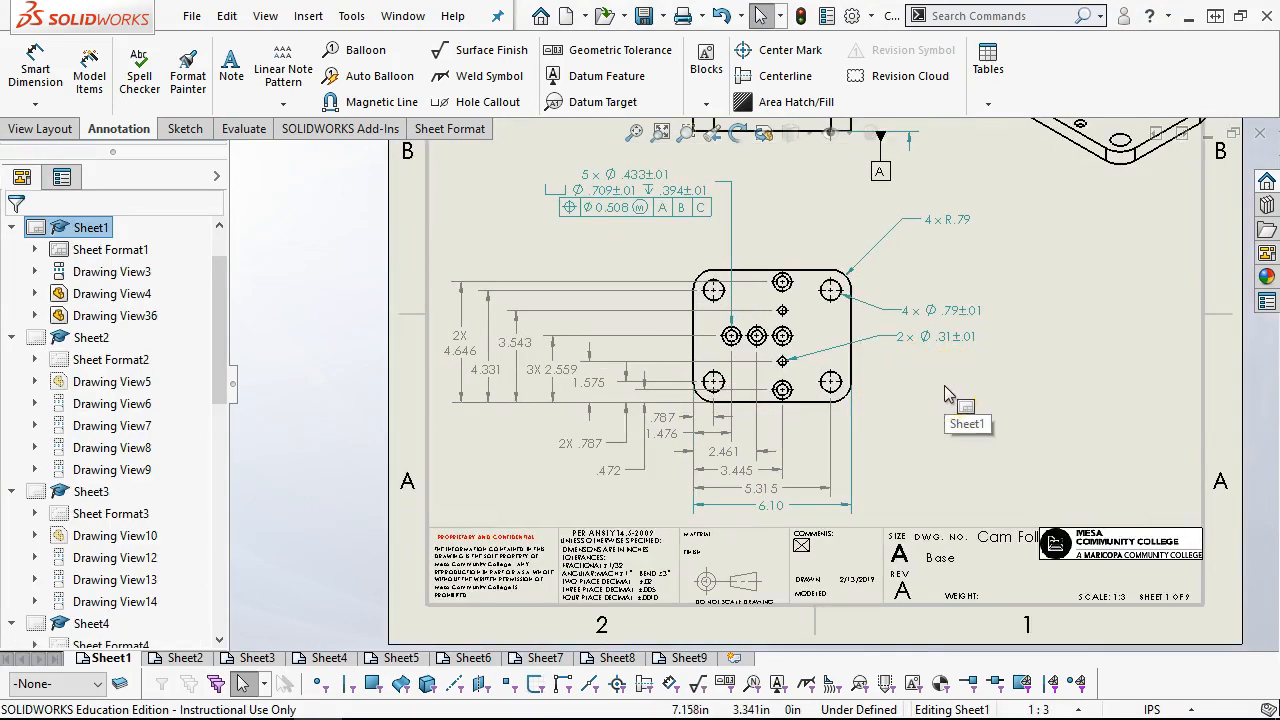
pyautogui.click(35, 76)
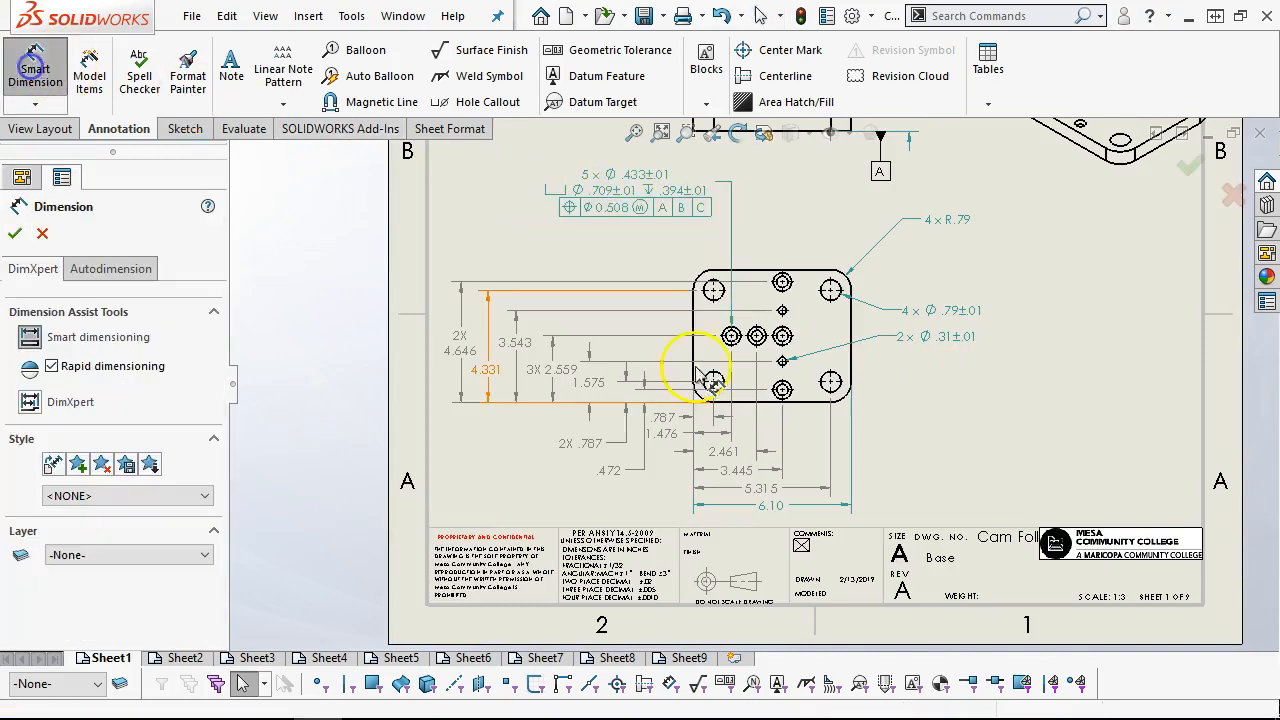
pyautogui.click(813, 404)
pyautogui.click(804, 270)
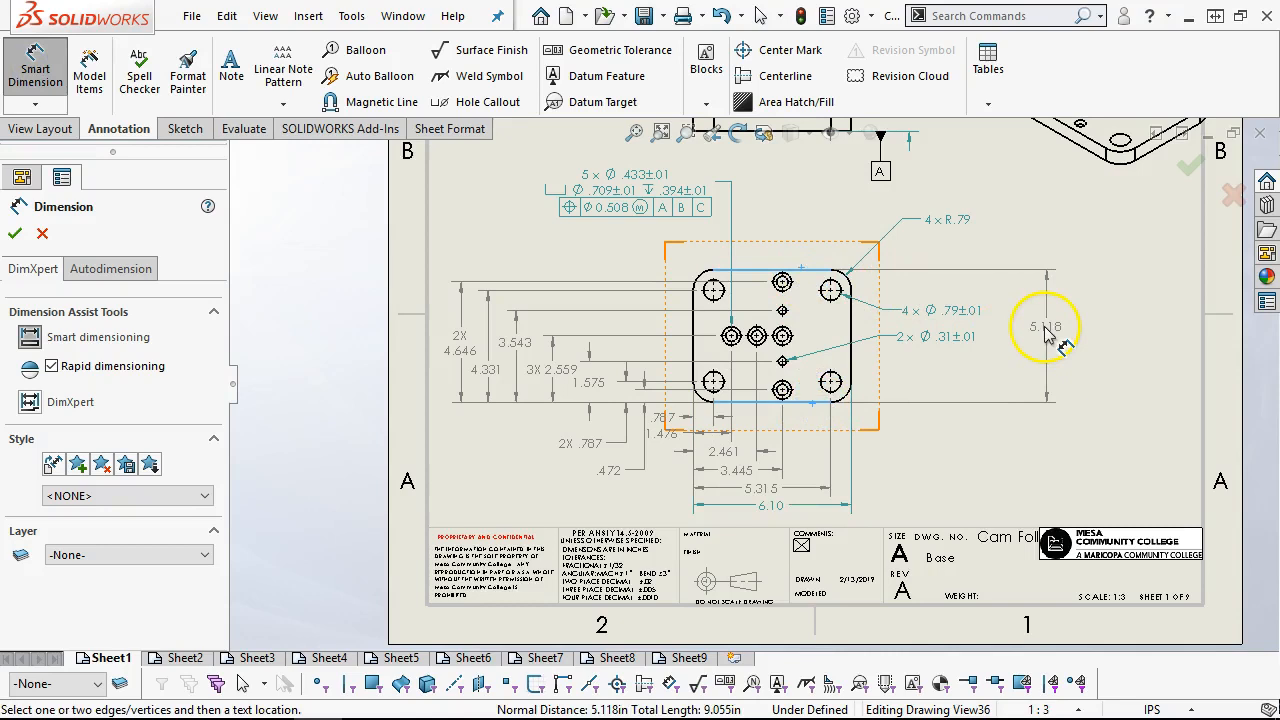
pyautogui.click(1047, 335)
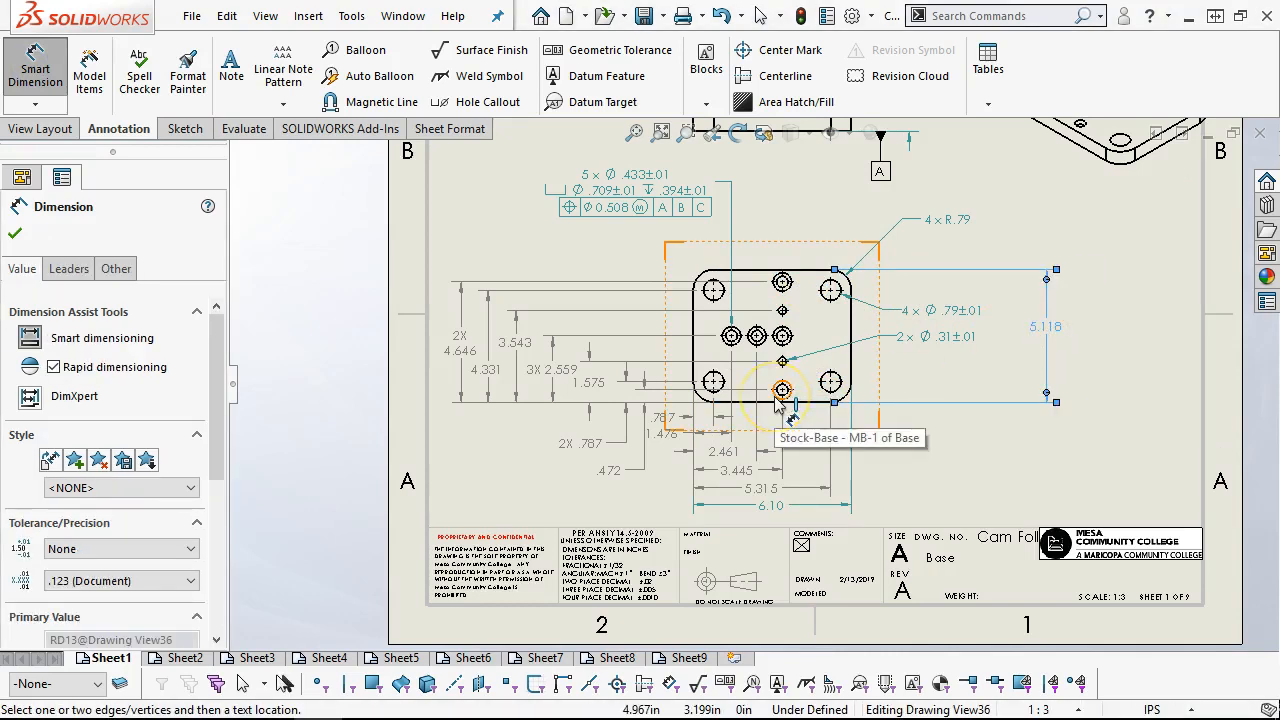
# Step: Set the overall height dimension's precision to two decimal places (.12) and accept it
pyautogui.moveTo(213, 434); pyautogui.dragTo(225, 505)
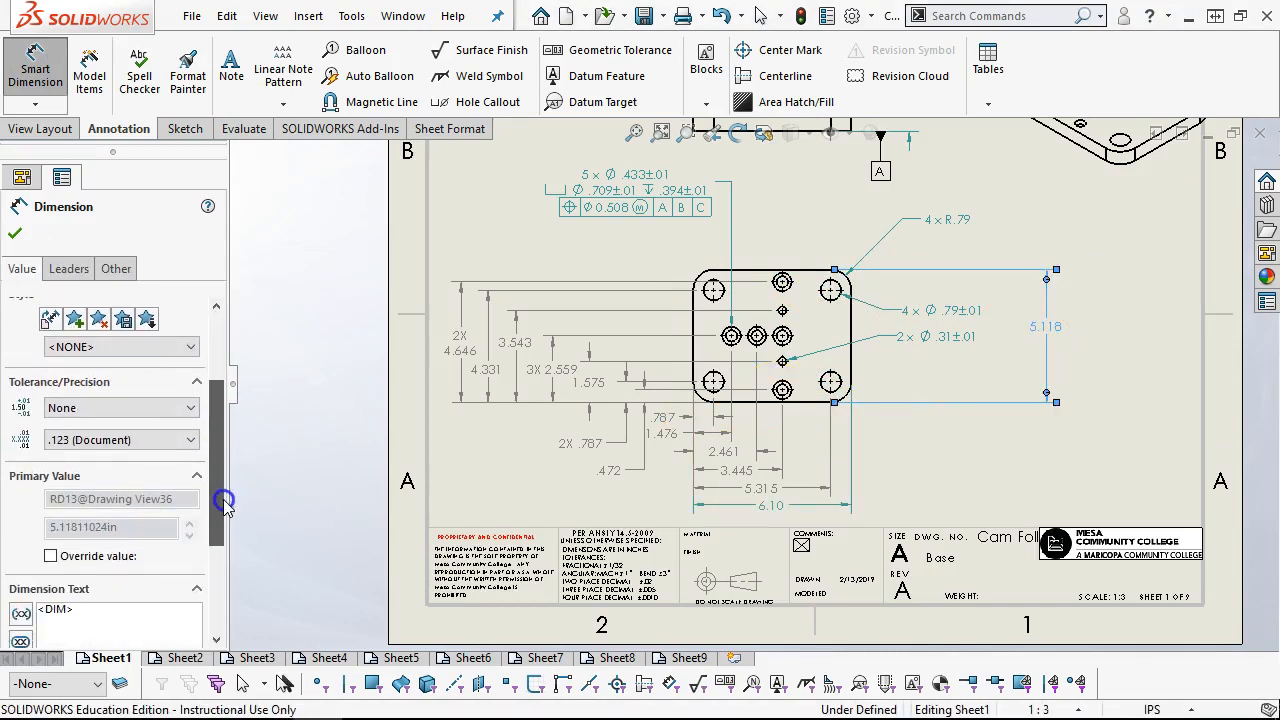
pyautogui.click(189, 439)
pyautogui.click(106, 488)
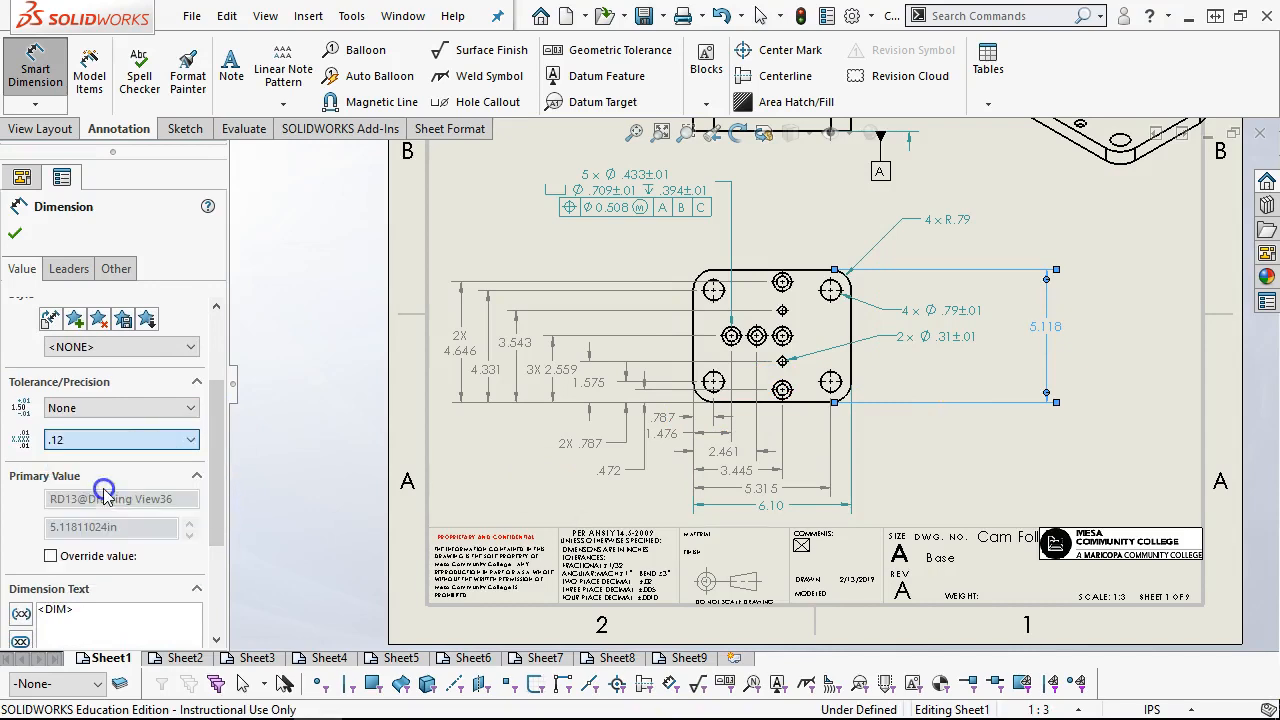
pyautogui.click(14, 233)
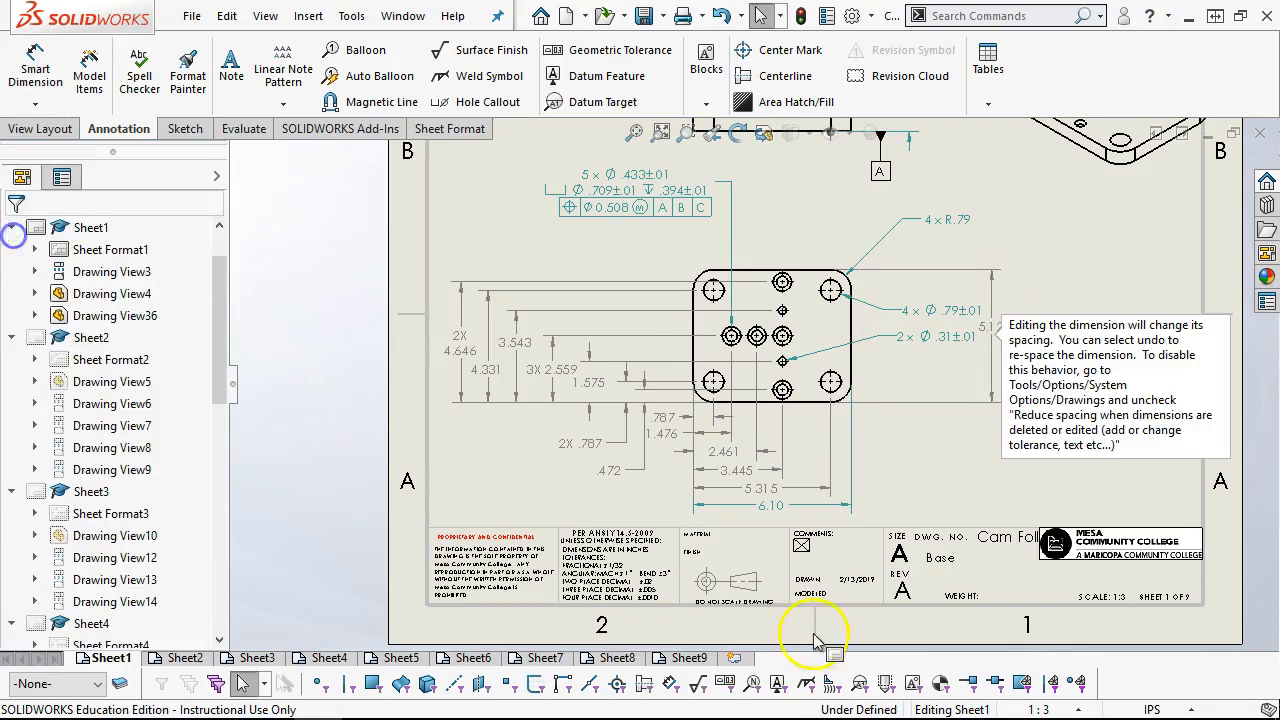
# Step: Move the 5.12 height dimension slightly farther from the plate, clear of the 4 x Ø .79 and 2 x Ø .31 callouts
pyautogui.click(776, 512)
pyautogui.click(970, 491)
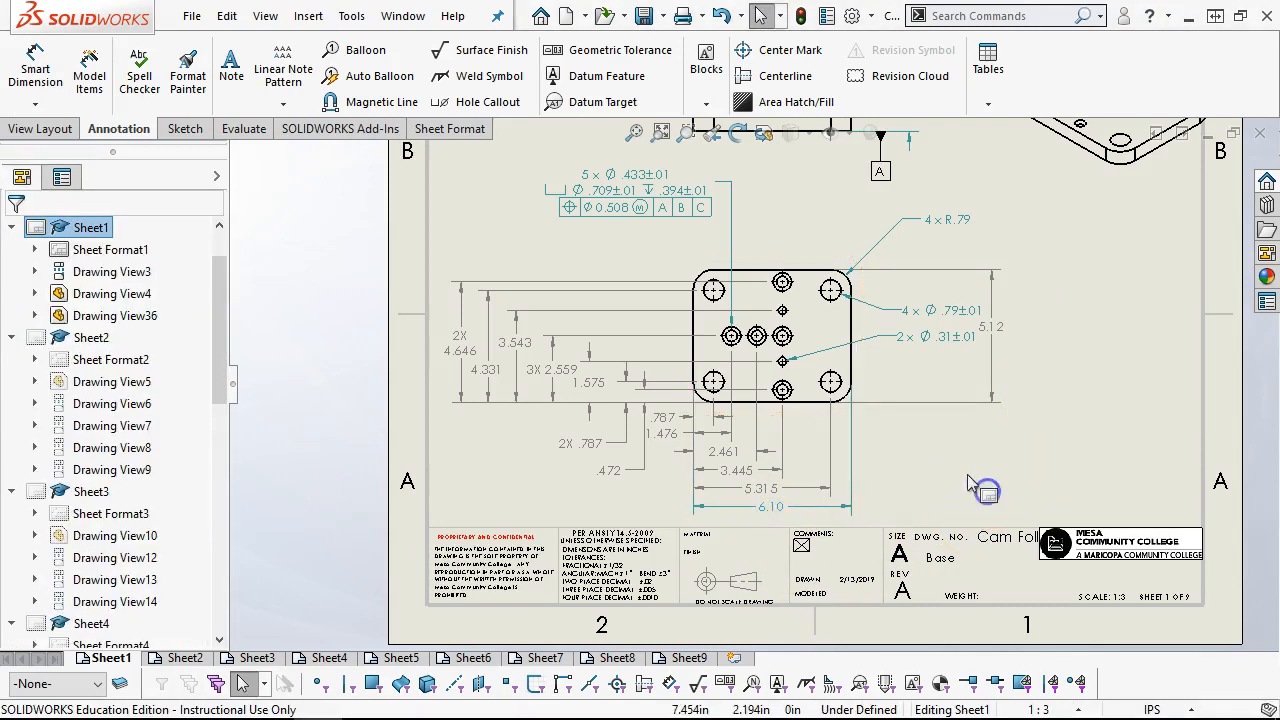
pyautogui.click(1010, 338)
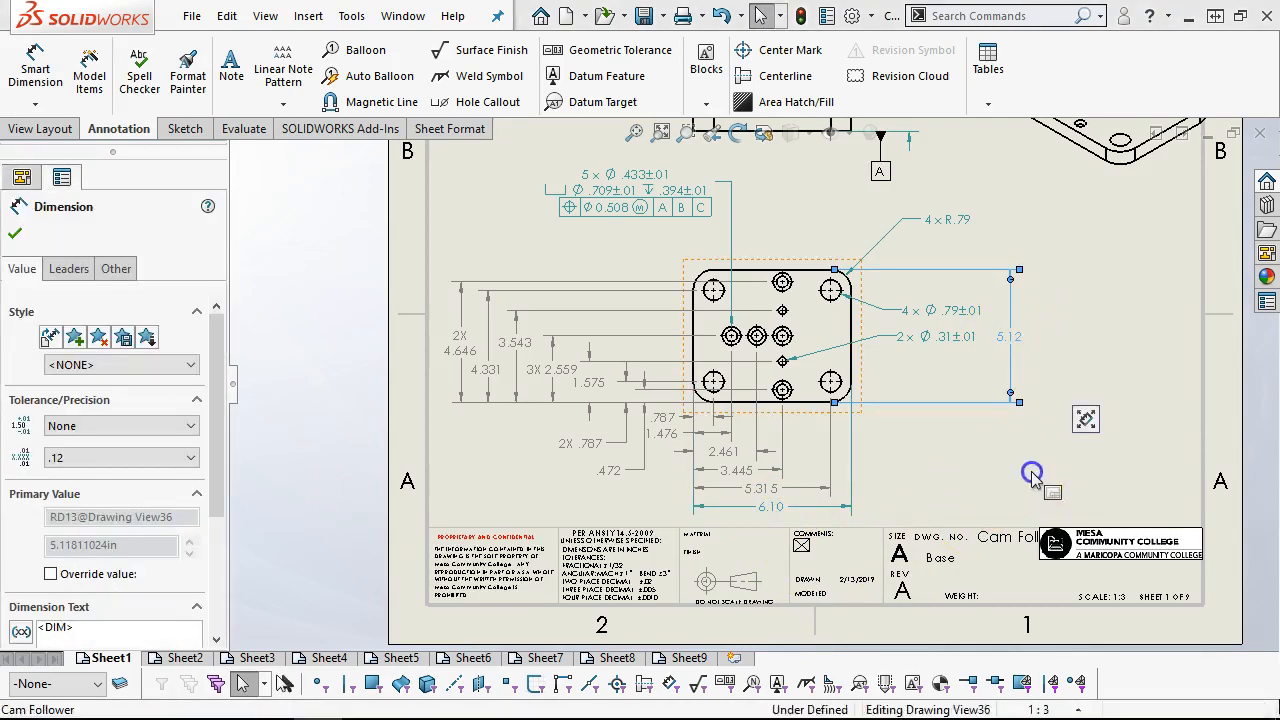
pyautogui.click(1003, 462)
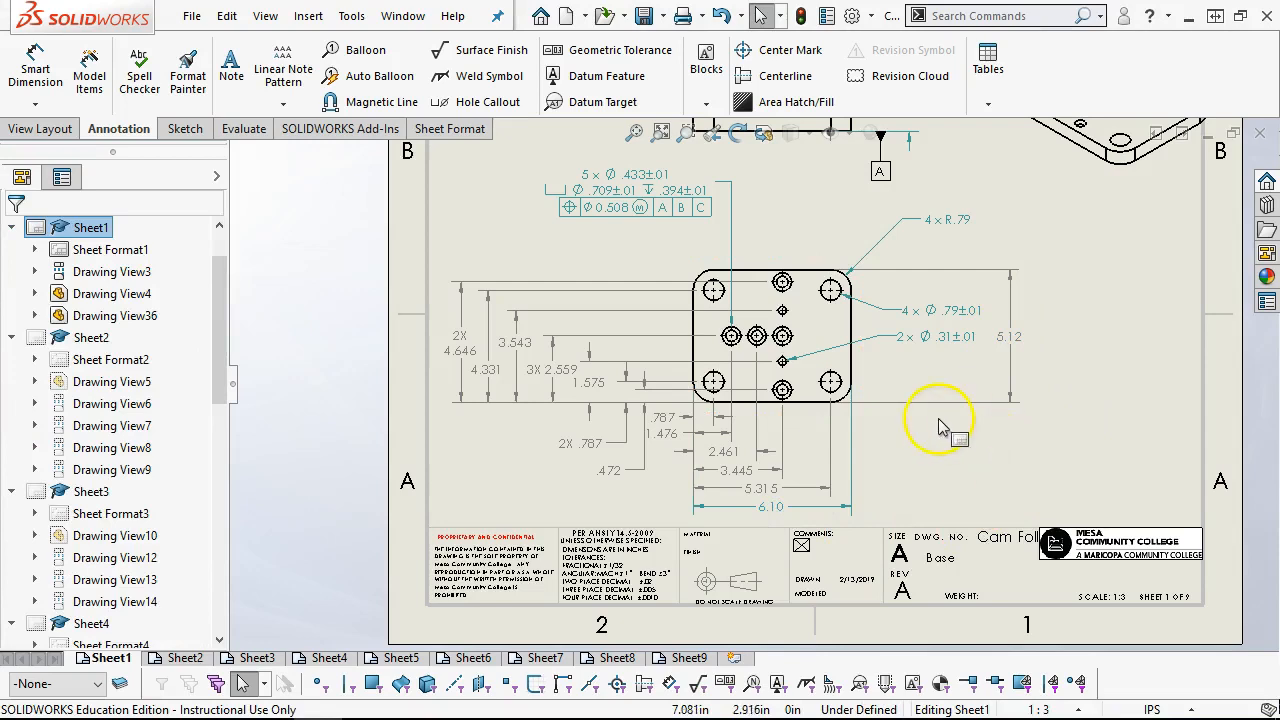
# Step: Move the 5 x Ø .433 counterbore callout and its position tolerance frame slightly rightward and down toward the plate
pyautogui.moveTo(625, 205)
pyautogui.mouseDown()
pyautogui.moveTo(572, 200)
pyautogui.moveTo(640, 206)
pyautogui.mouseUp()
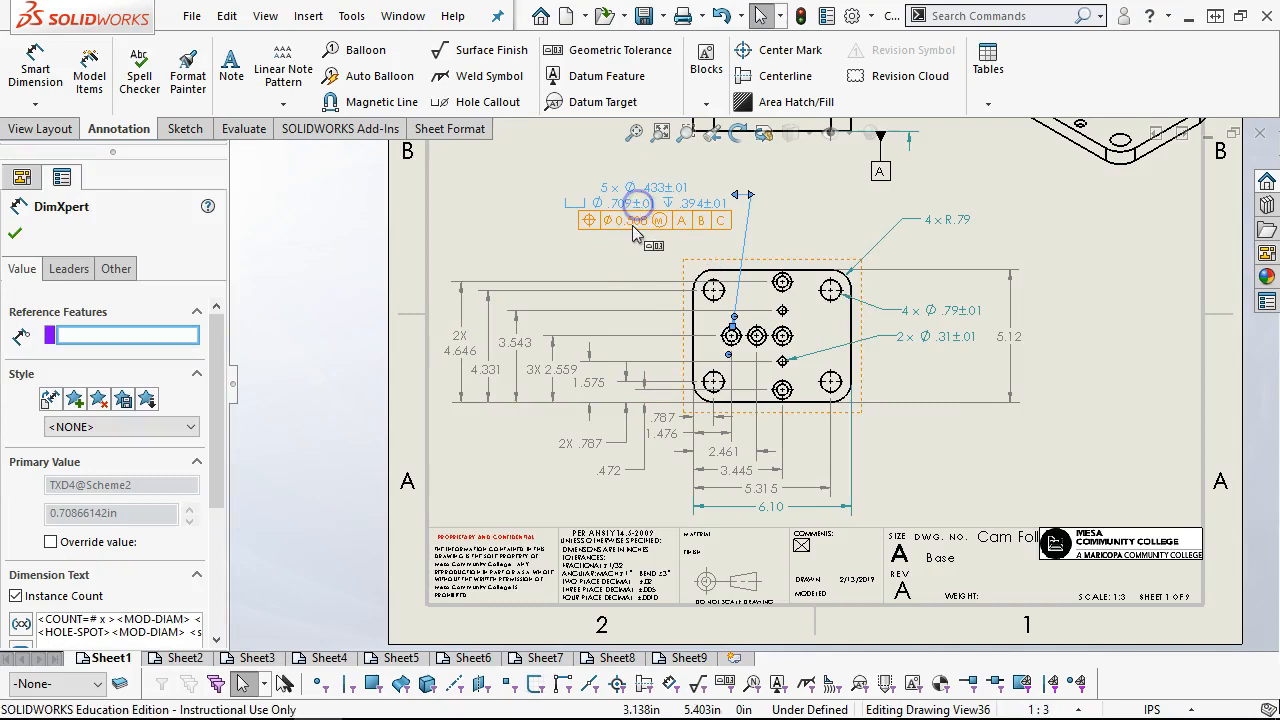
pyautogui.scroll(-1, 705, 225)
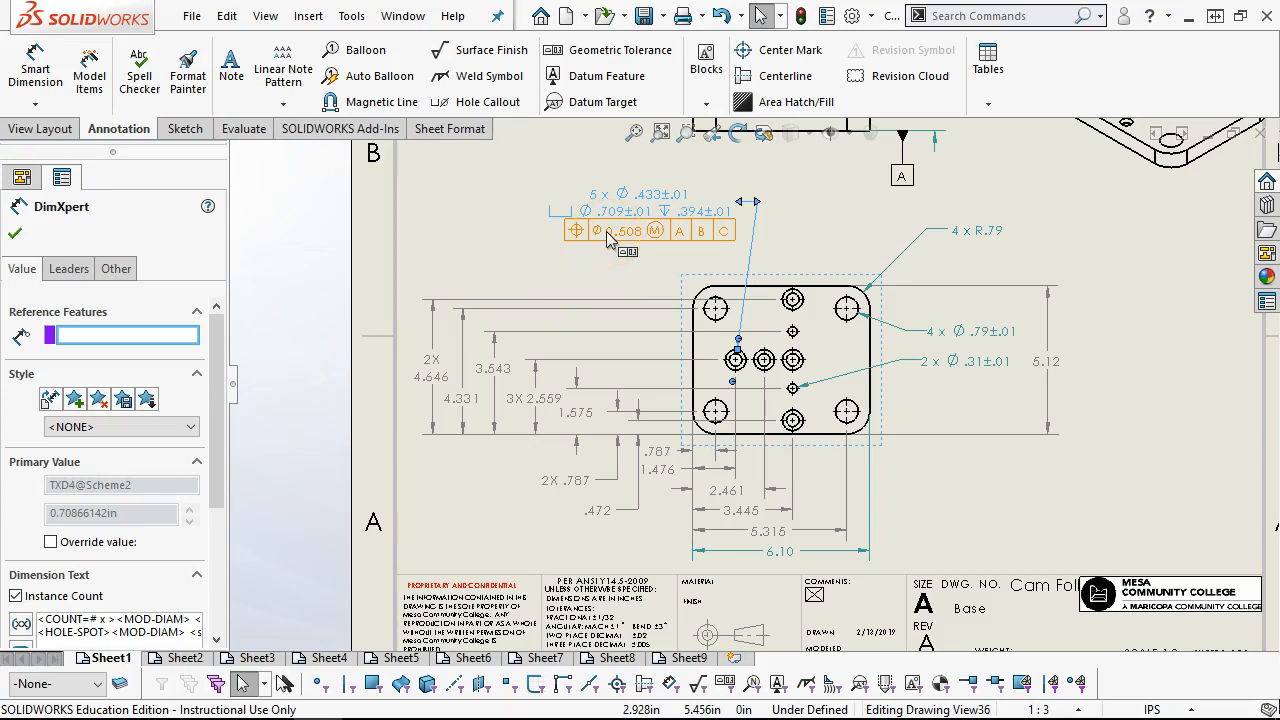
pyautogui.click(565, 266)
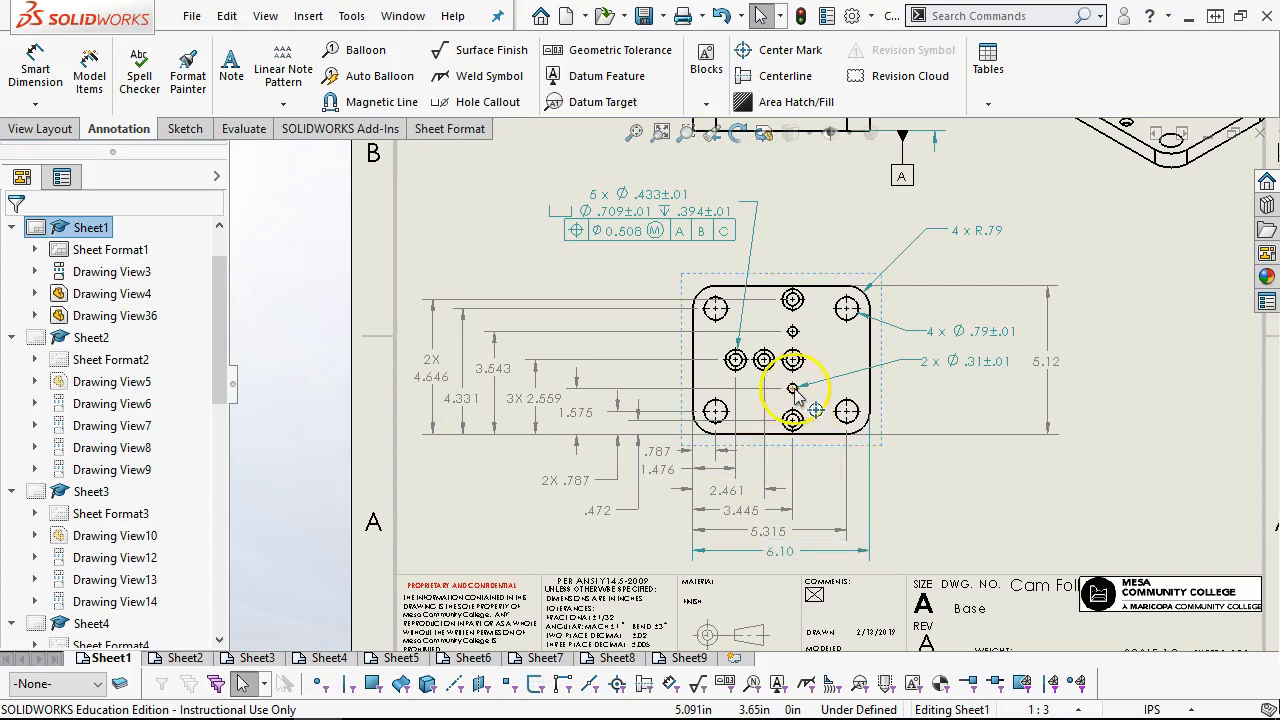
# Step: Give the 3.445 horizontal dimension a Basic tolerance
pyautogui.click(745, 510)
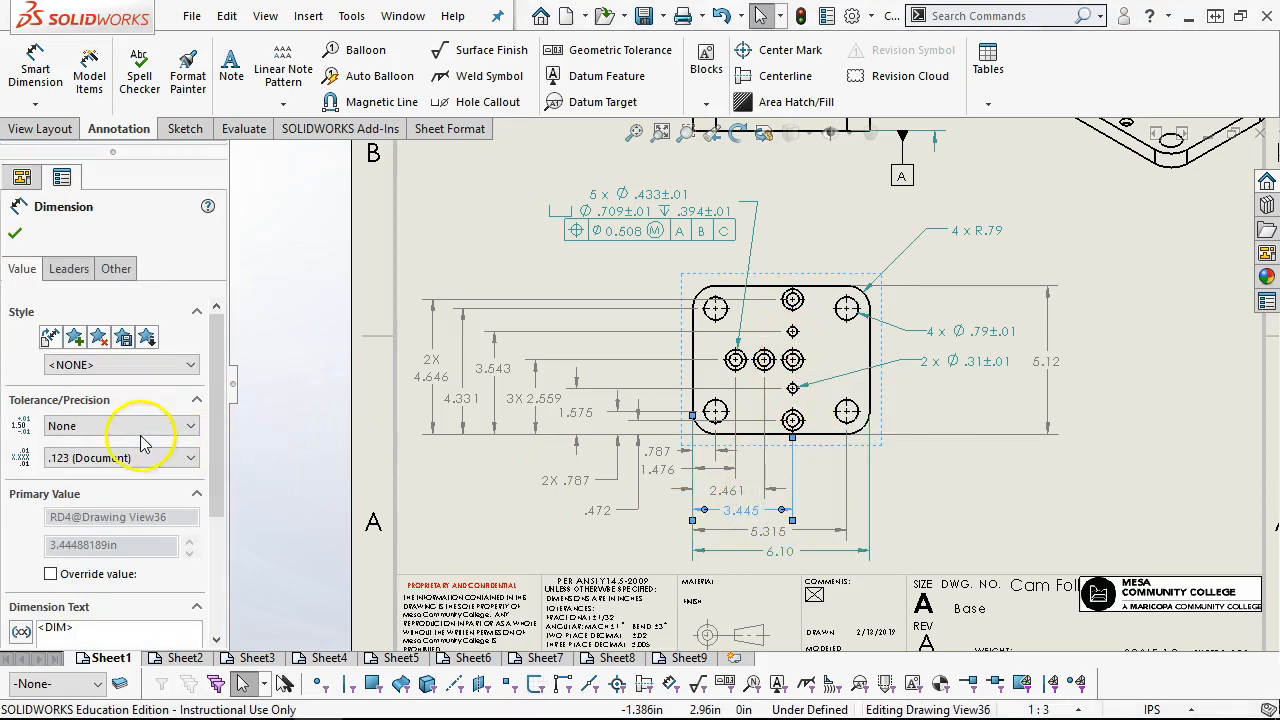
pyautogui.click(138, 422)
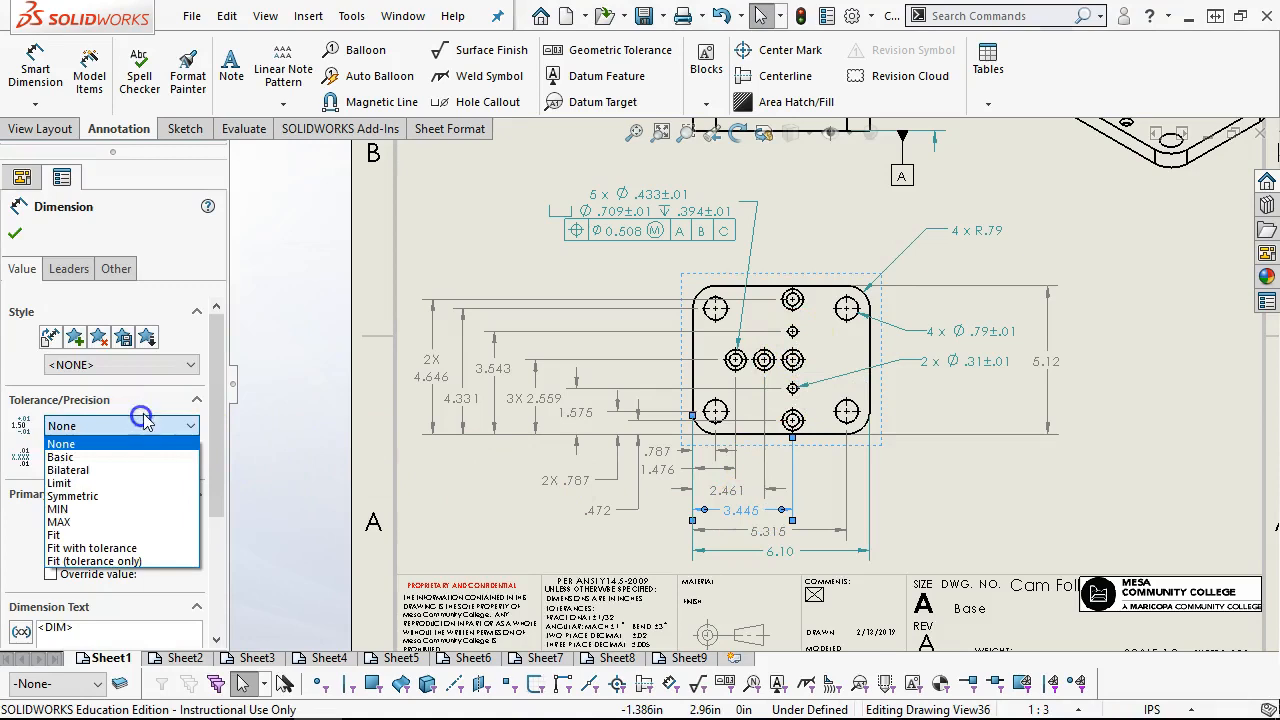
pyautogui.click(62, 457)
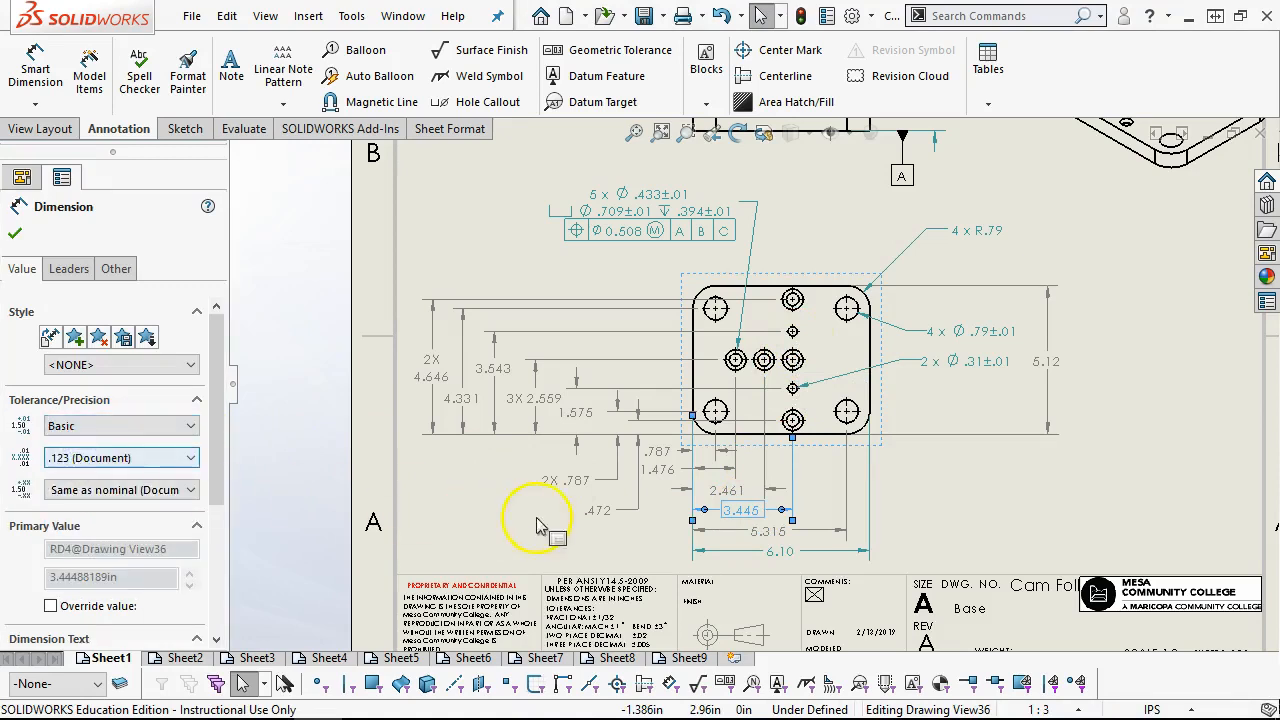
# Step: Shift the 3X 2.559 dimension and those outside it away from the plate, and give the 1.575 dimension a Basic tolerance
pyautogui.click(541, 404)
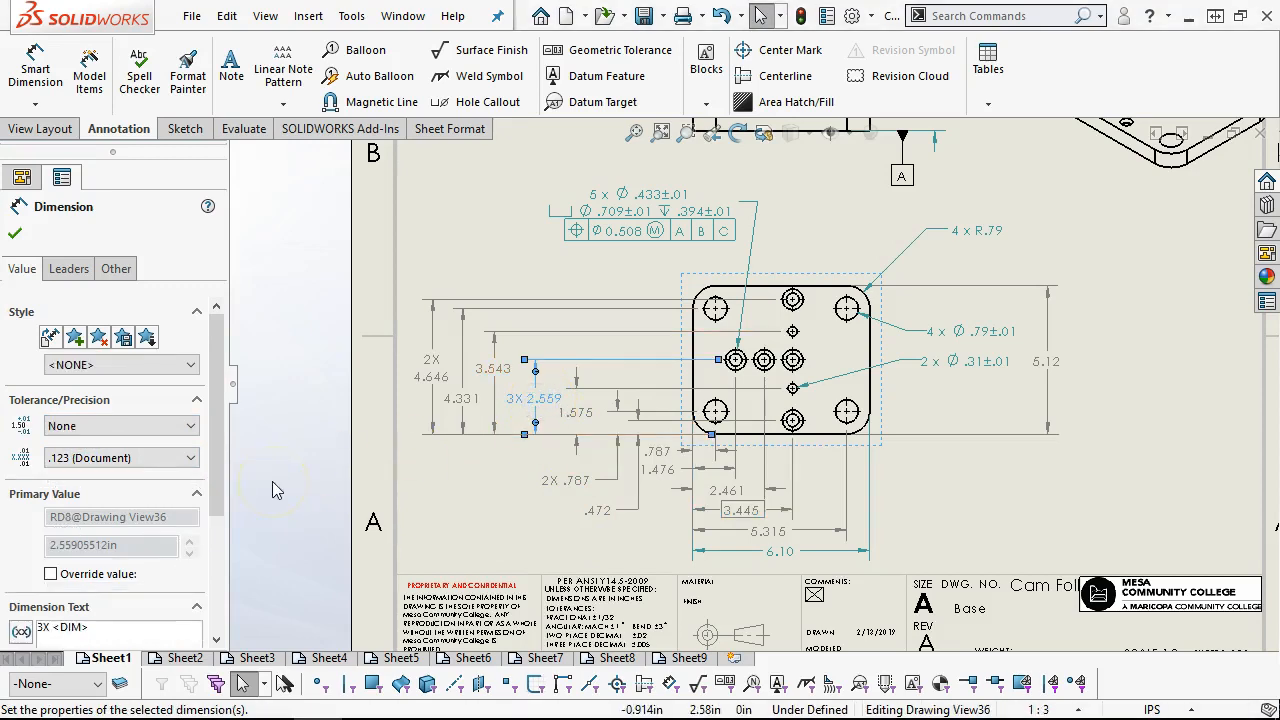
pyautogui.click(581, 413)
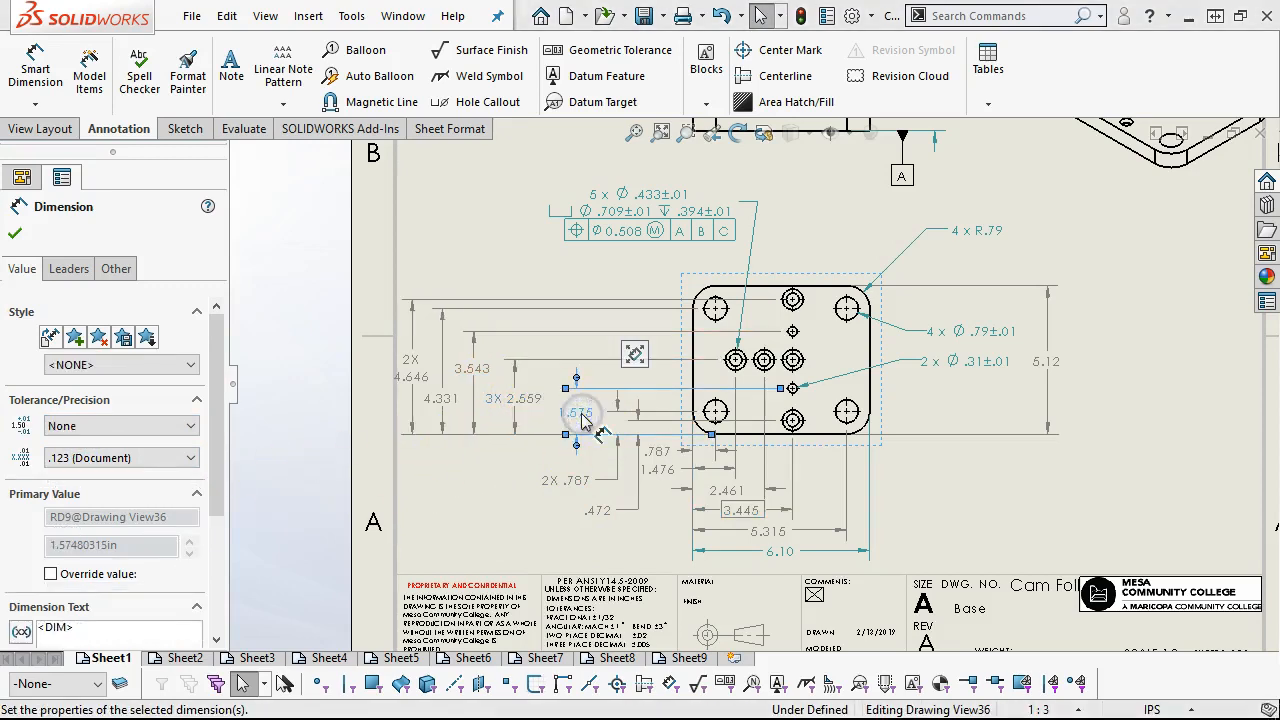
pyautogui.click(113, 427)
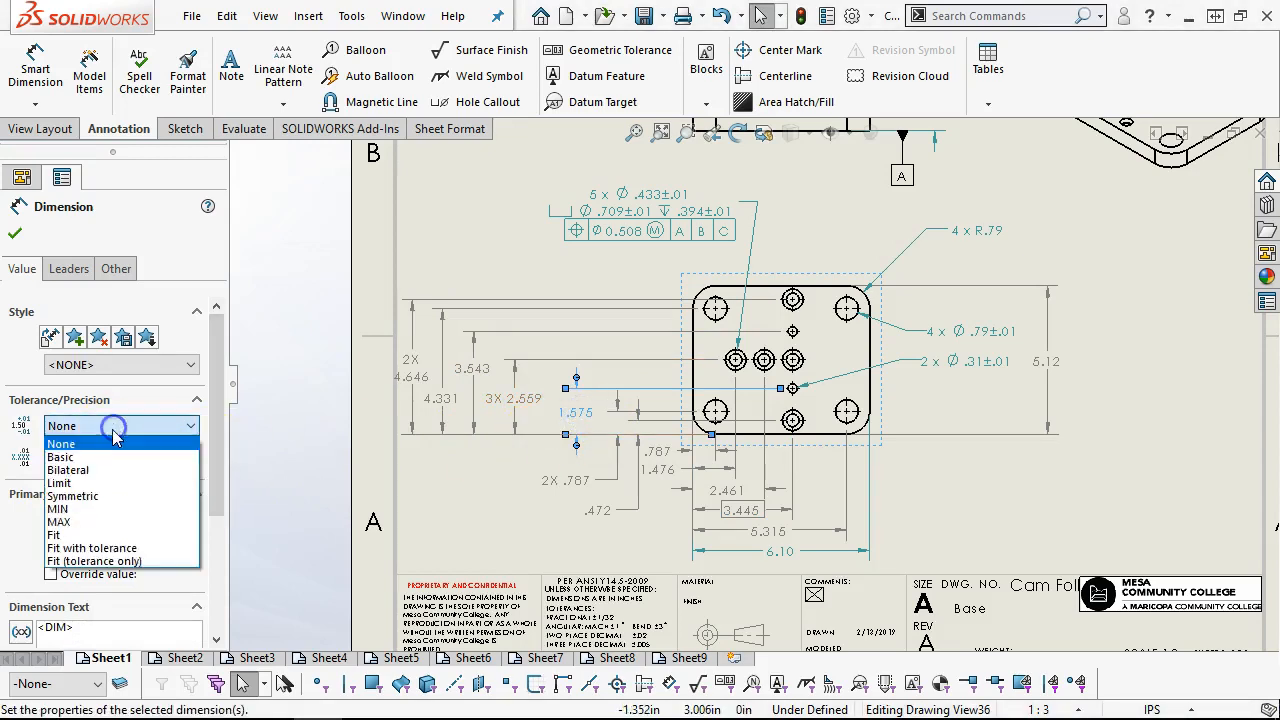
pyautogui.click(138, 457)
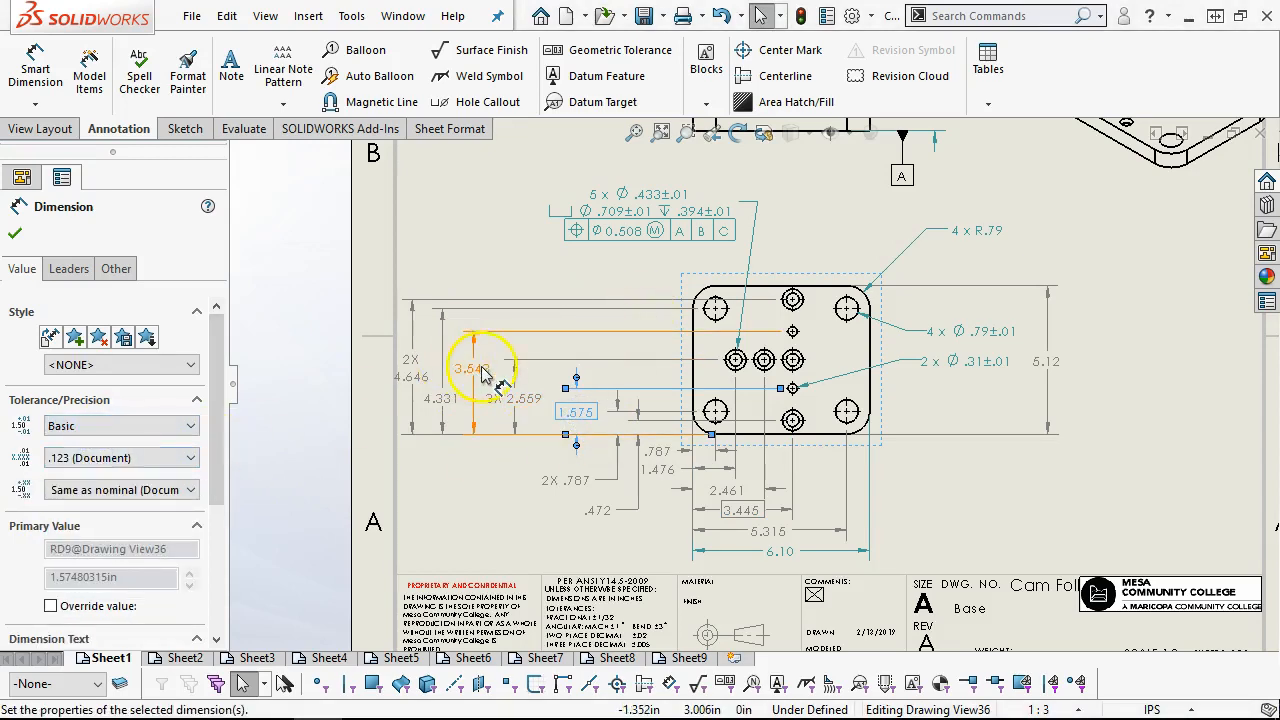
# Step: Set the 3.543 vertical dimension's precision to .123 and accept it
pyautogui.click(480, 370)
pyautogui.click(92, 458)
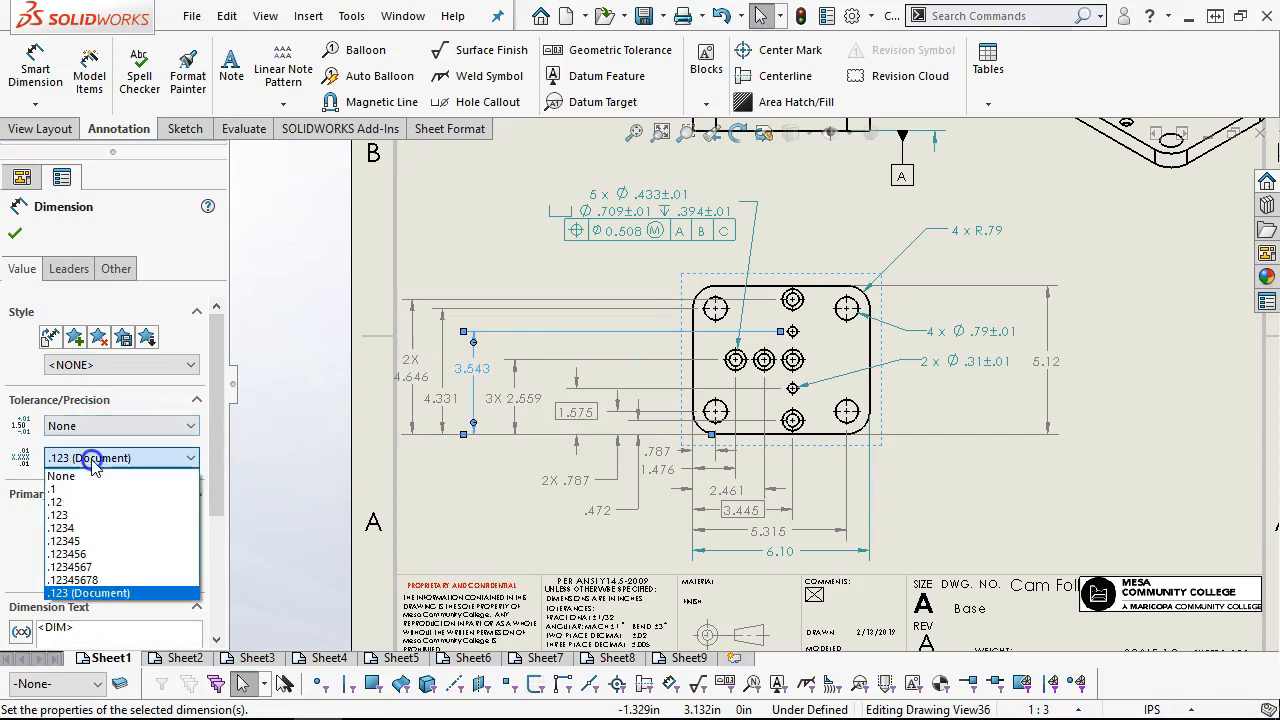
pyautogui.click(86, 512)
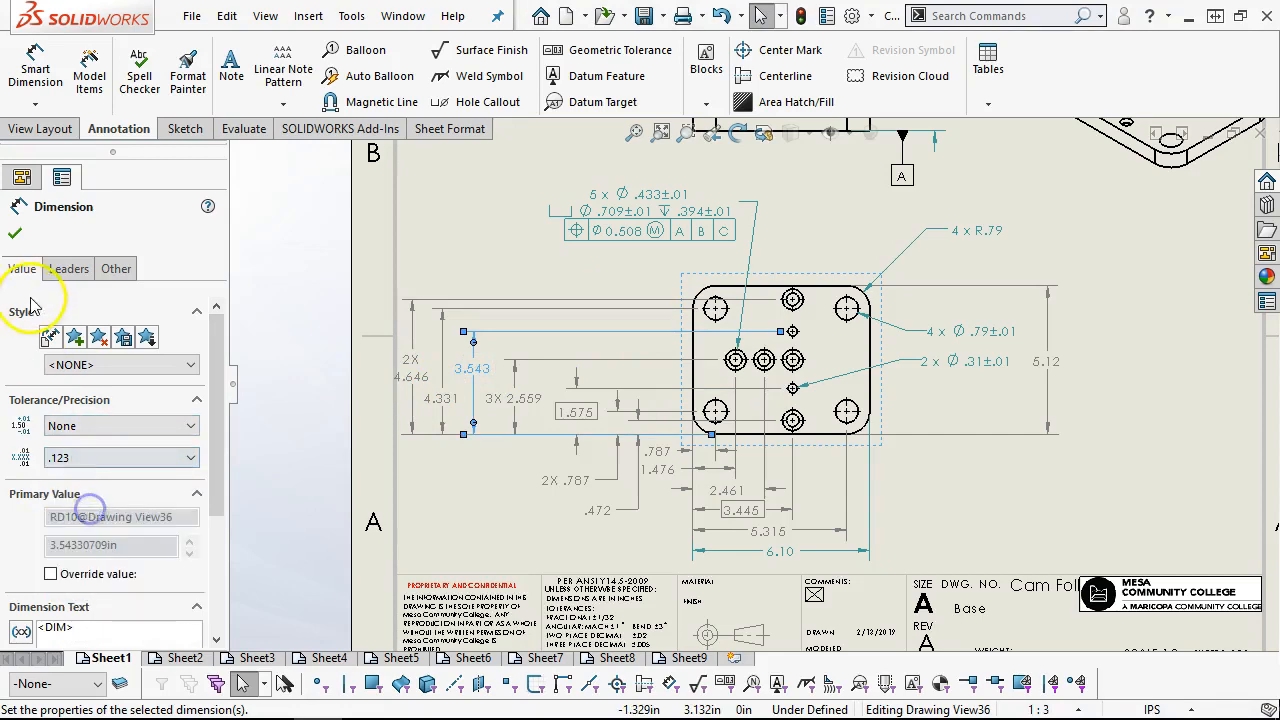
pyautogui.click(15, 233)
pyautogui.click(460, 260)
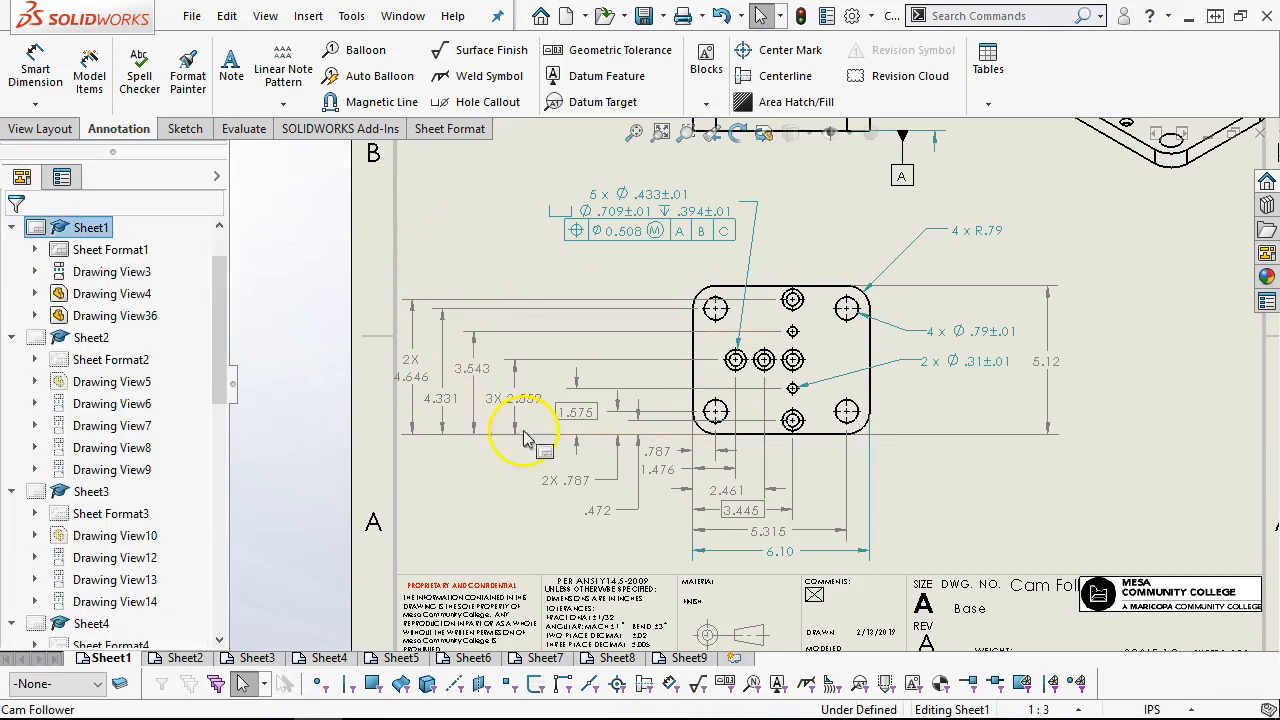
# Step: Move the 5.12 height dimension farther outward, widening the gap to the 4 x Ø .79 and 2 x Ø .31 callouts
pyautogui.scroll(3, 1188, 509)
pyautogui.scroll(-3, 988, 403)
pyautogui.scroll(1, 706, 183)
pyautogui.scroll(-1, 703, 205)
pyautogui.moveTo(697, 190); pyautogui.dragTo(716, 190)
pyautogui.click(425, 466)
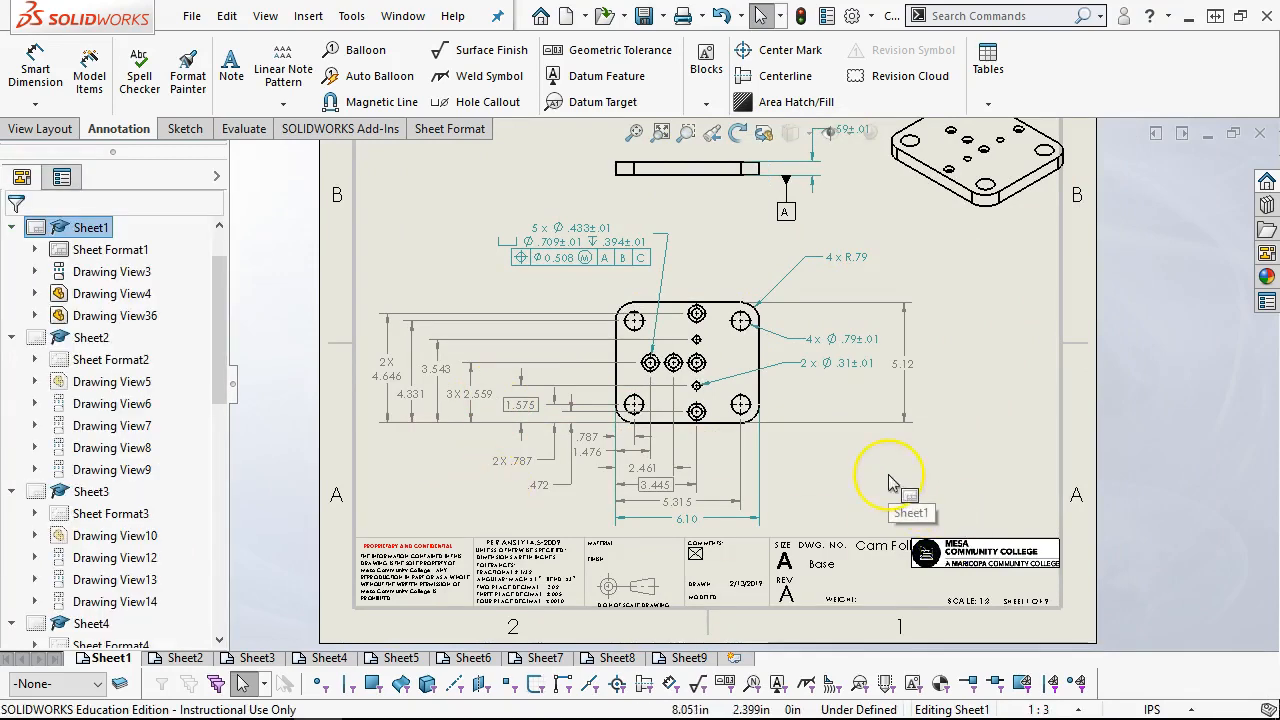
pyautogui.click(937, 366)
pyautogui.click(845, 366)
pyautogui.click(822, 462)
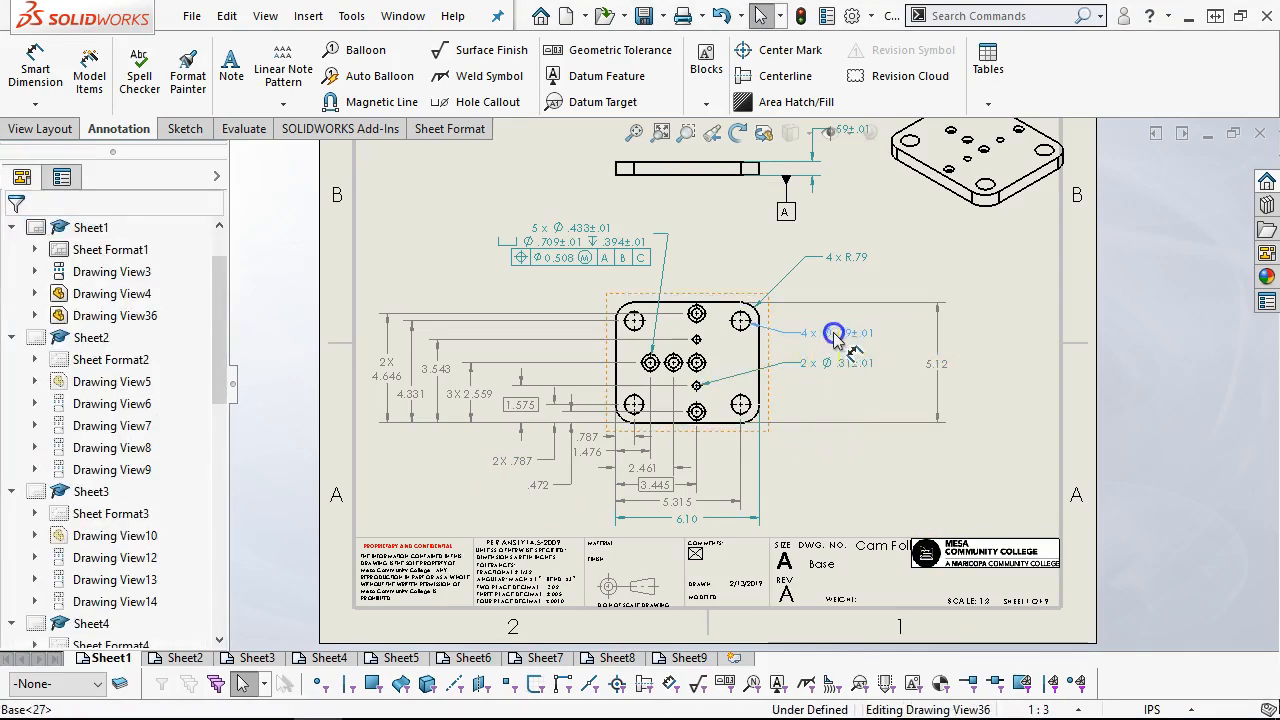
# Step: Save the drawing and shift the 2 x Ø .31 hole callout slightly down, away from the 4 x Ø .79 callout
pyautogui.moveTo(829, 332); pyautogui.dragTo(733, 322)
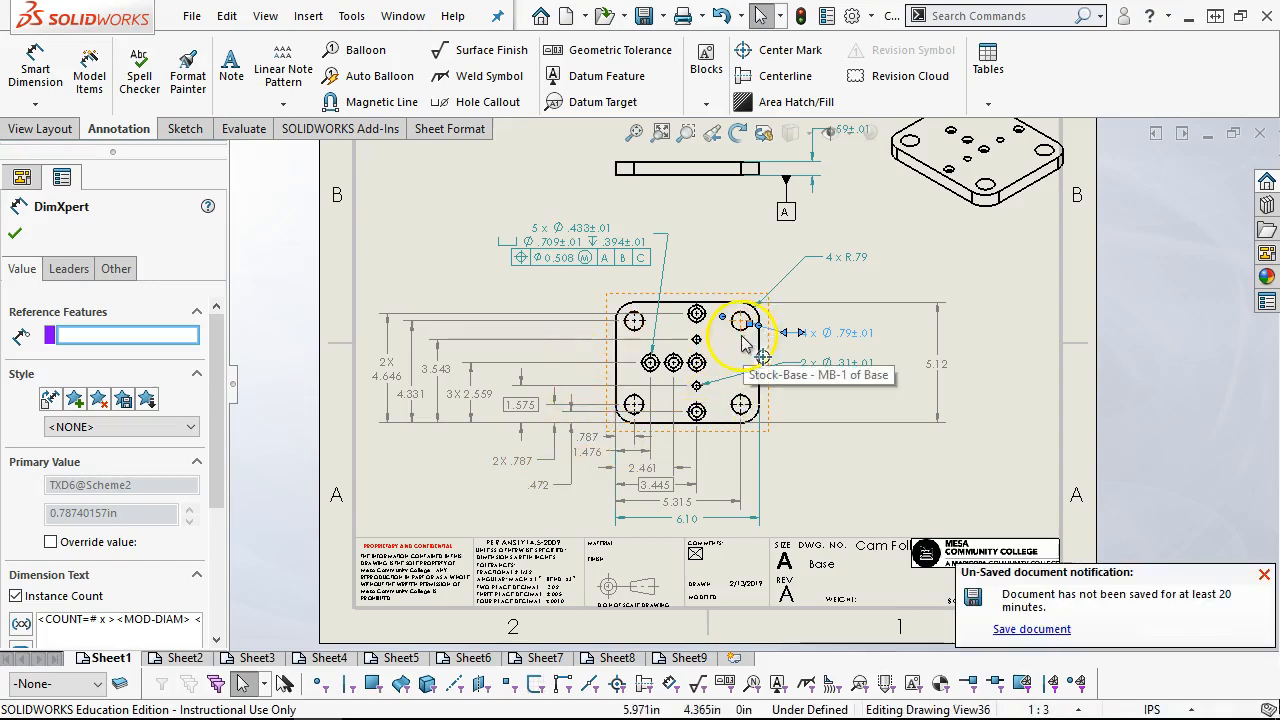
pyautogui.click(825, 475)
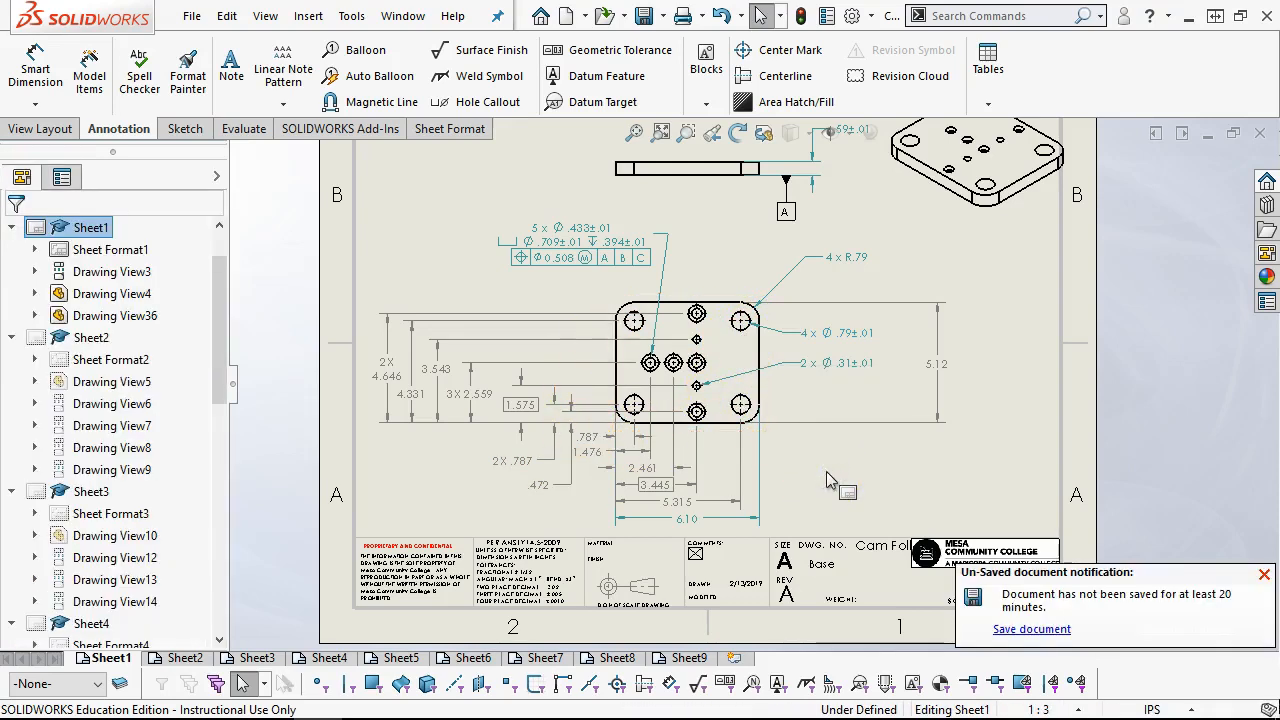
pyautogui.click(1040, 632)
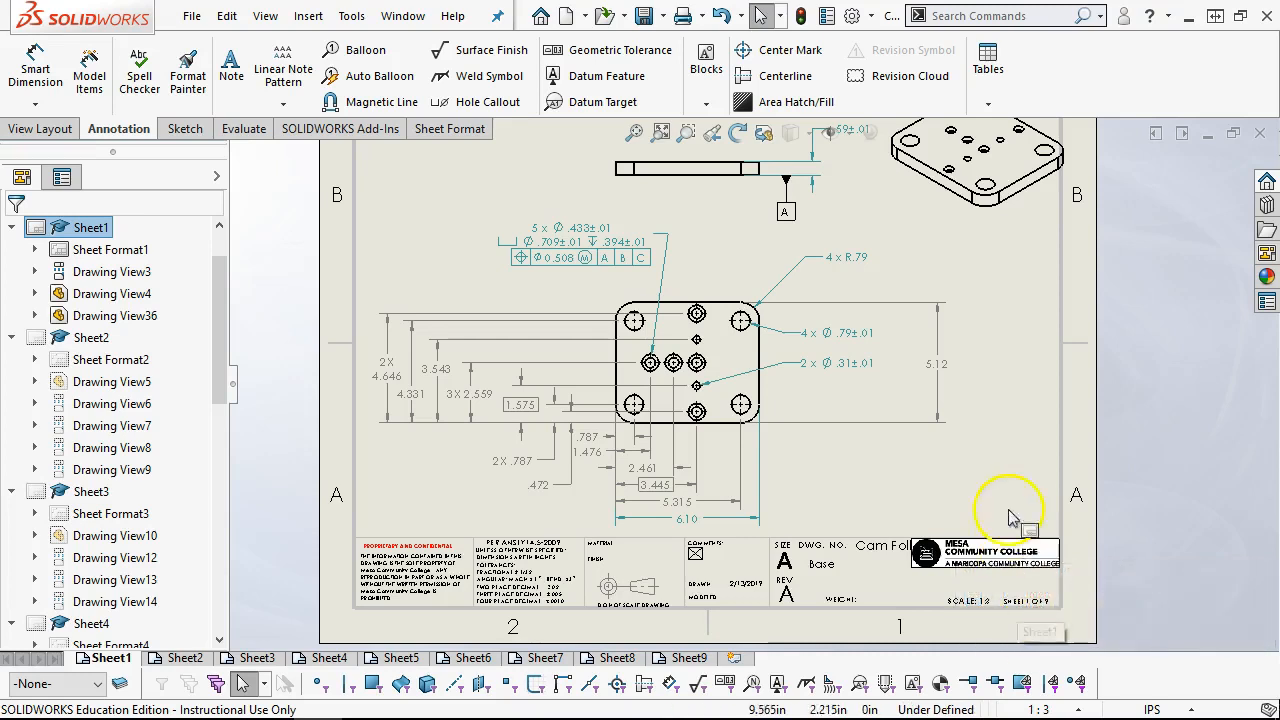
pyautogui.moveTo(848, 364)
pyautogui.mouseDown()
pyautogui.moveTo(847, 380)
pyautogui.moveTo(840, 366)
pyautogui.mouseUp()
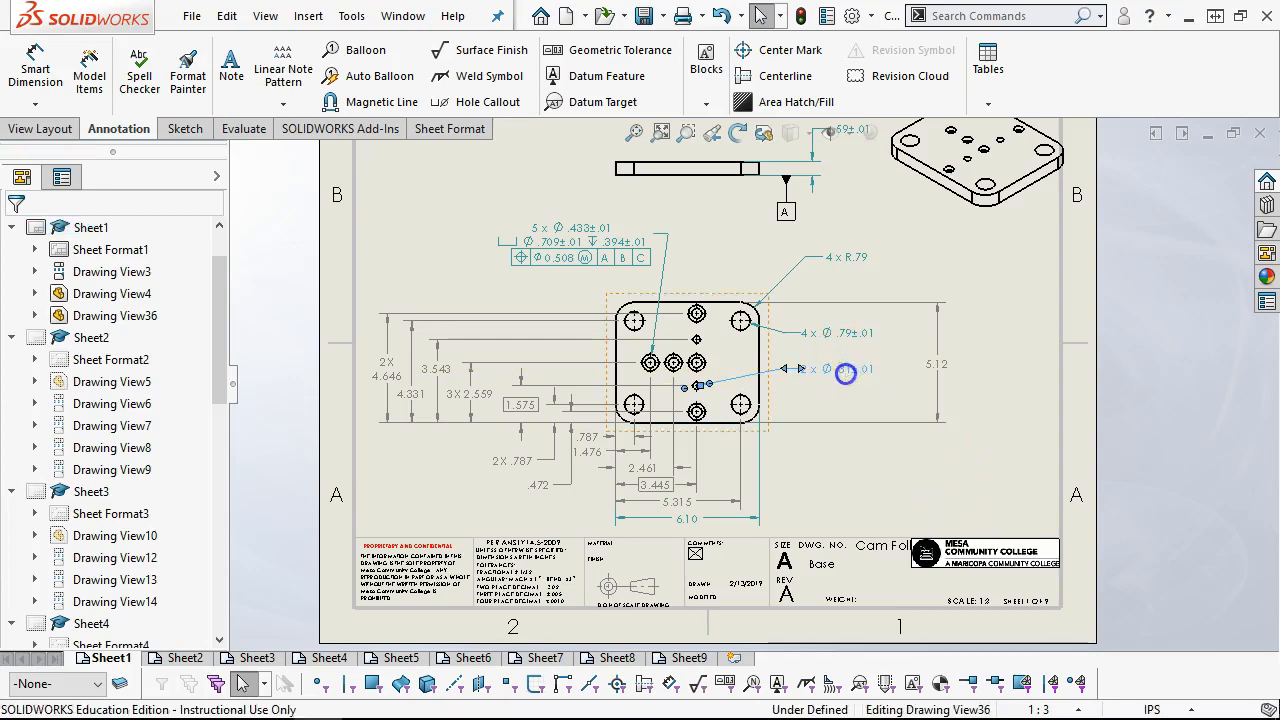
pyautogui.click(832, 458)
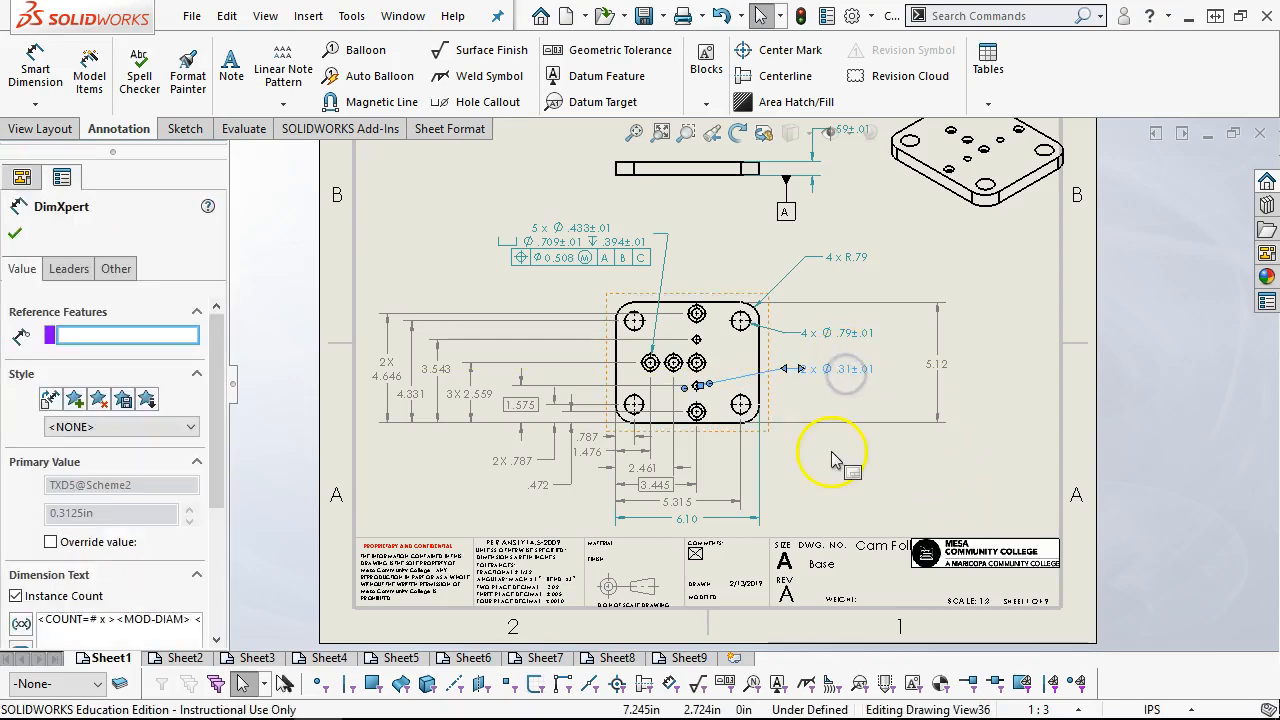
# Step: Examine the value, leader and other properties of the 2 x Ø .31 hole callout for tolerance options
pyautogui.click(842, 374)
pyautogui.moveTo(214, 371); pyautogui.dragTo(251, 380)
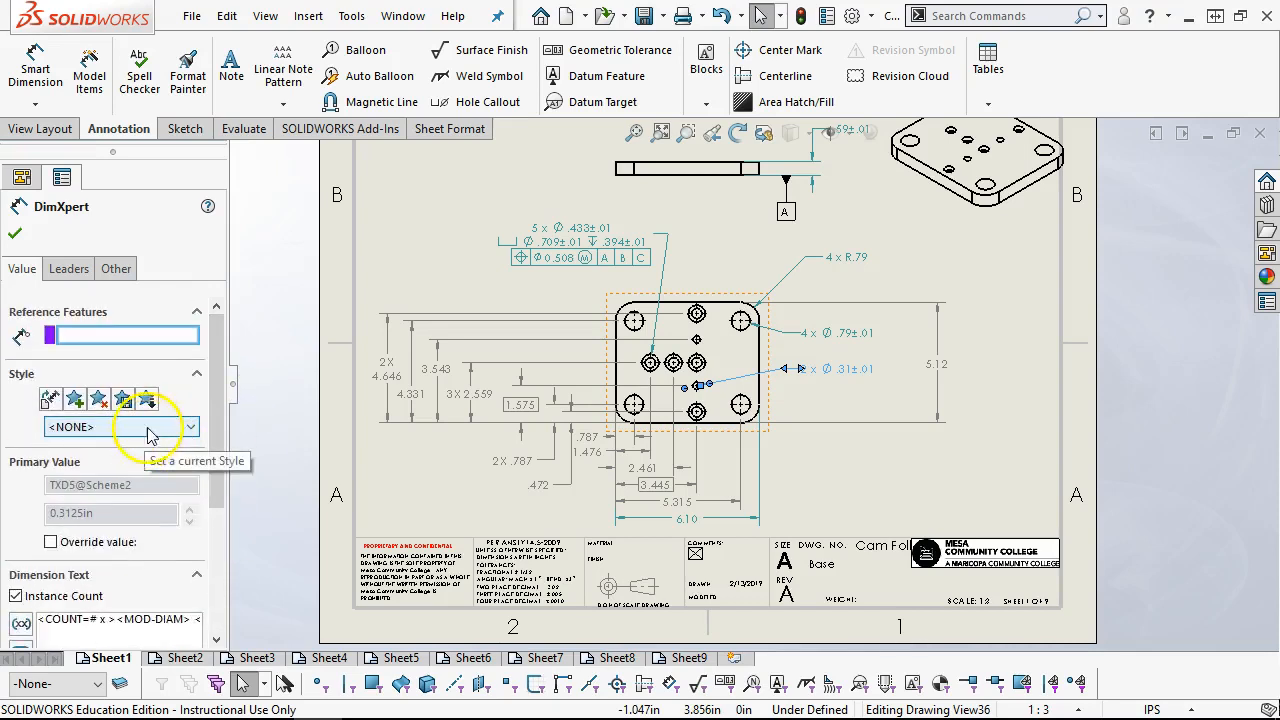
pyautogui.click(72, 269)
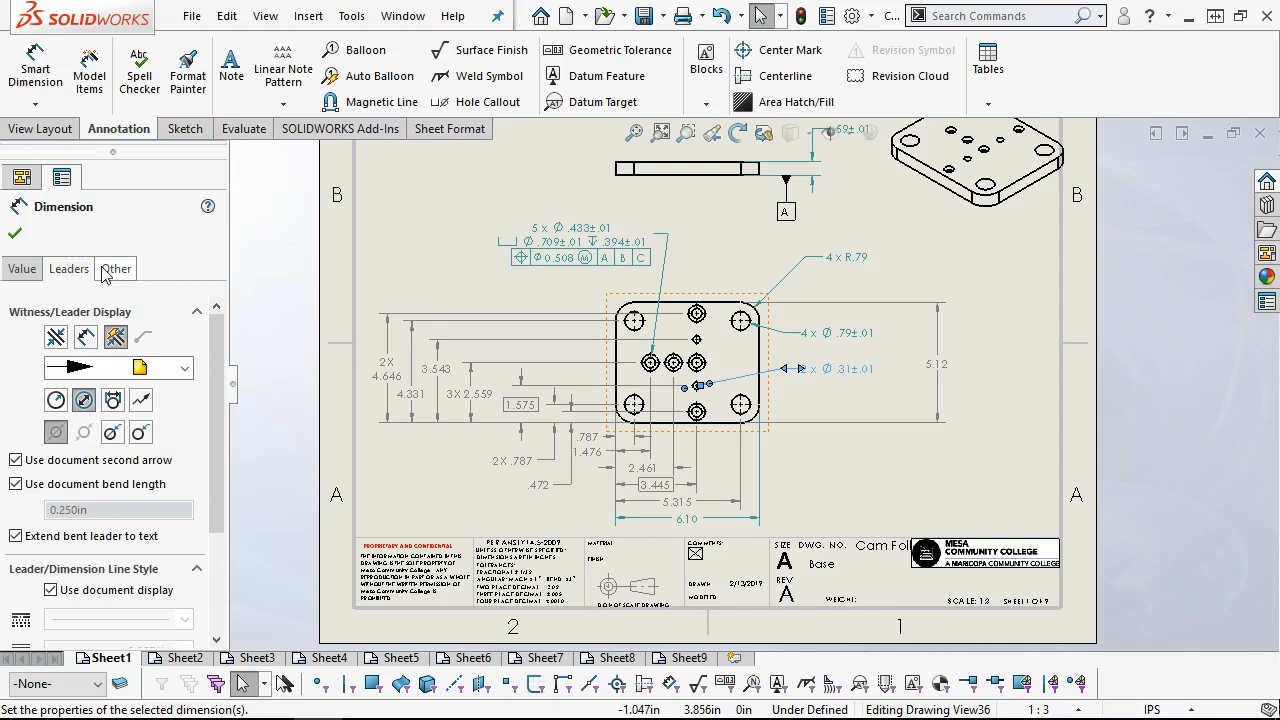
pyautogui.click(107, 270)
pyautogui.click(22, 269)
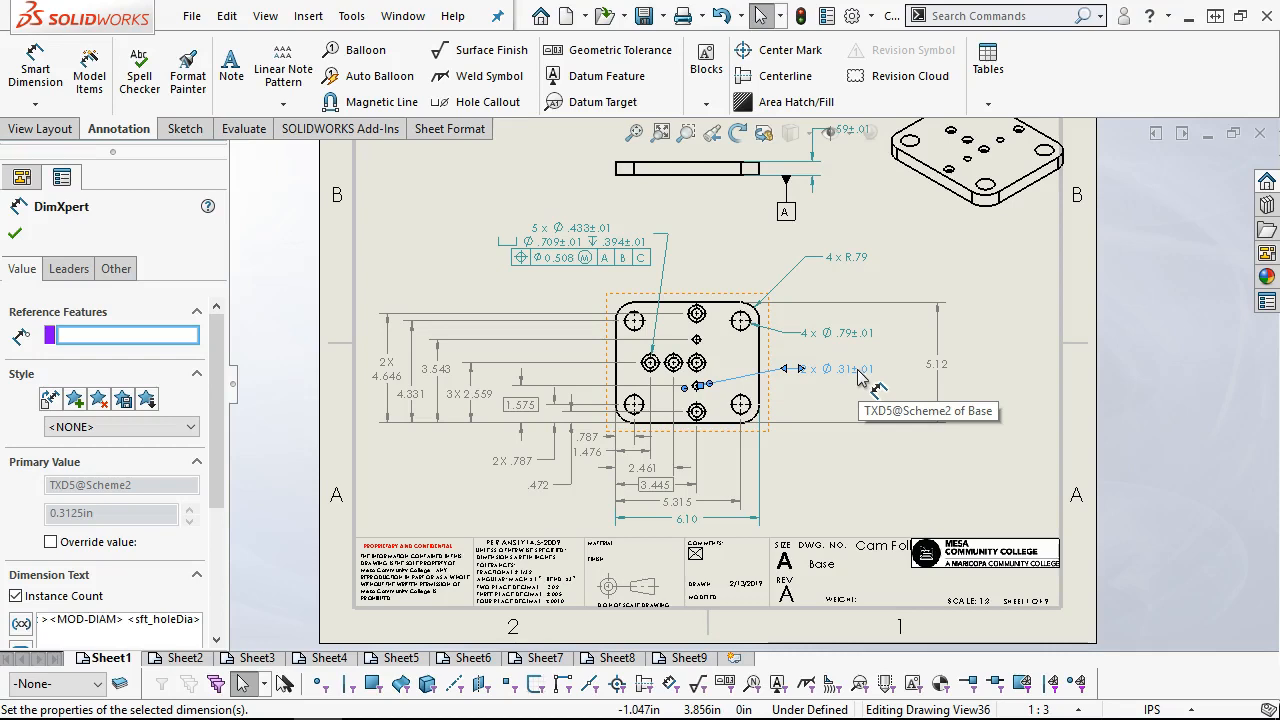
pyautogui.click(226, 450)
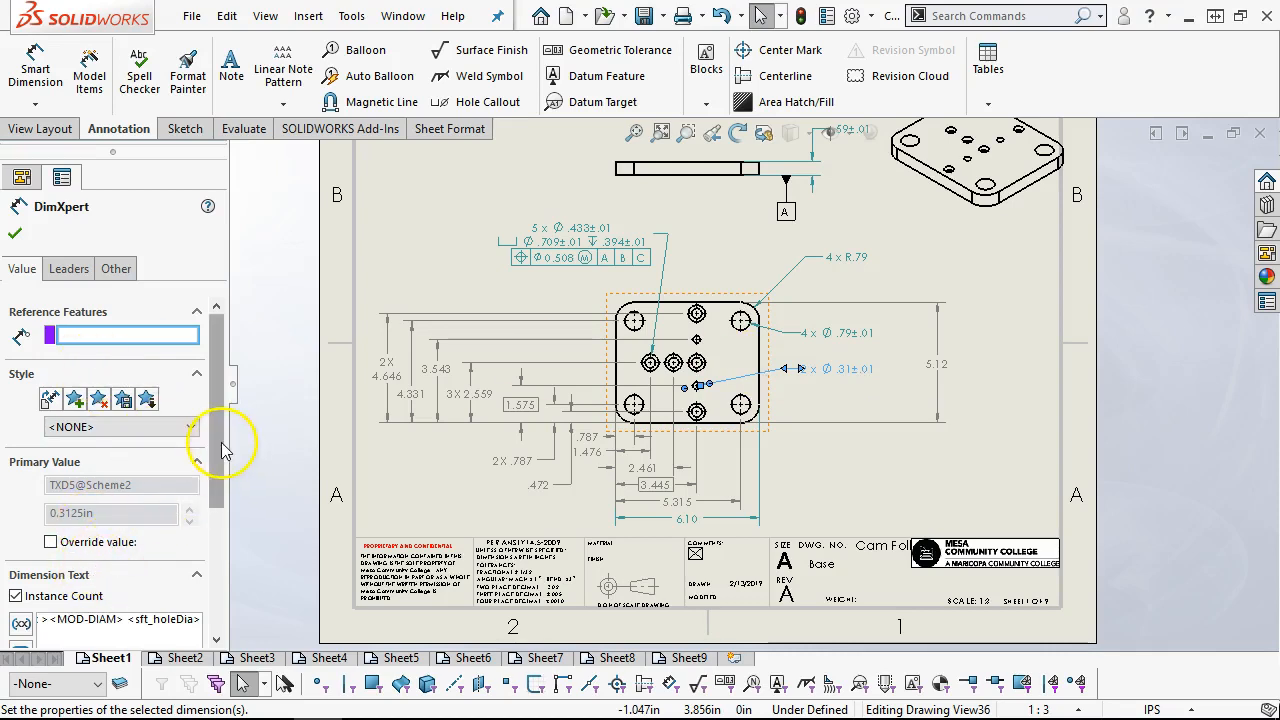
pyautogui.scroll(-1, 218, 446)
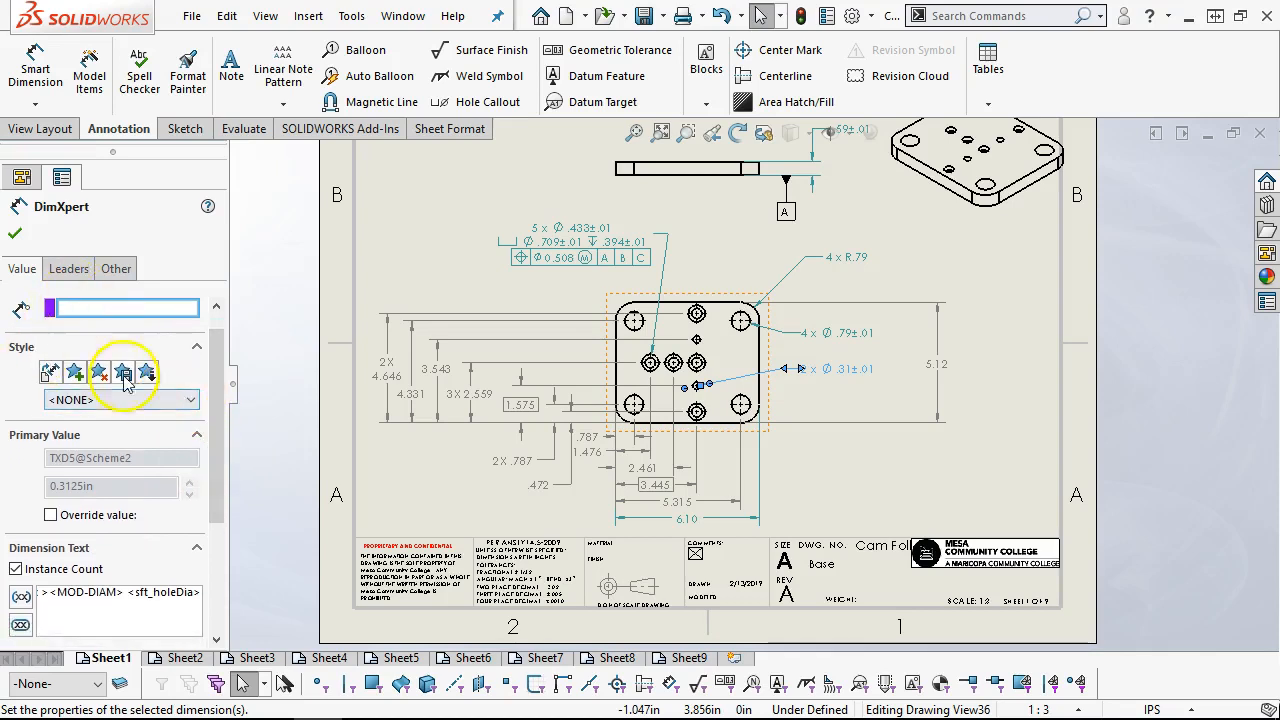
pyautogui.moveTo(214, 429); pyautogui.dragTo(229, 363)
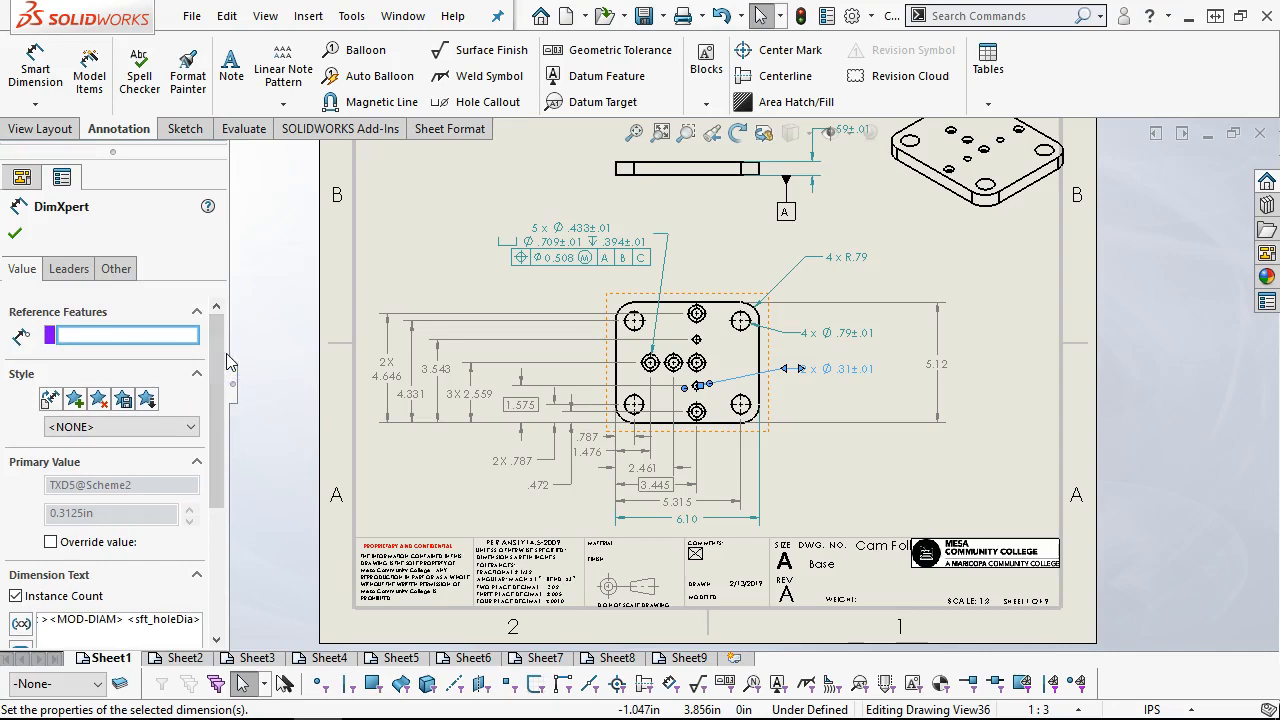
pyautogui.click(870, 347)
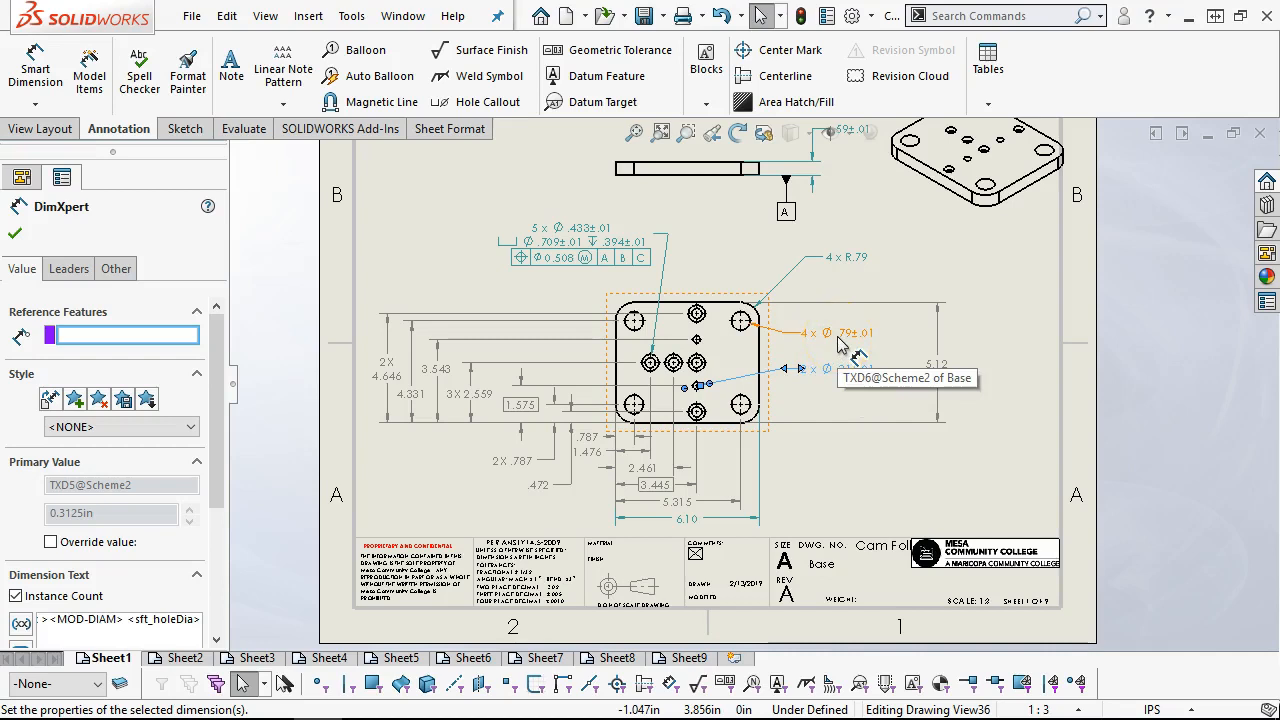
pyautogui.click(757, 334)
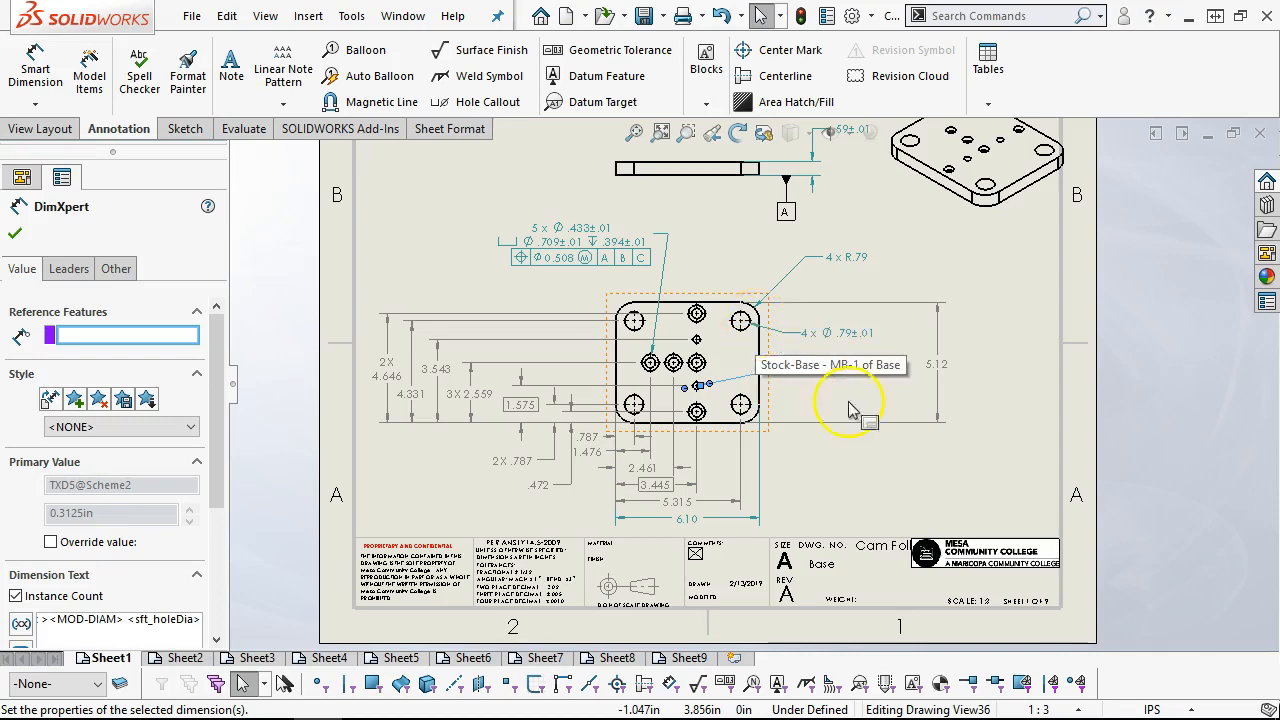
pyautogui.scroll(-2, 783, 395)
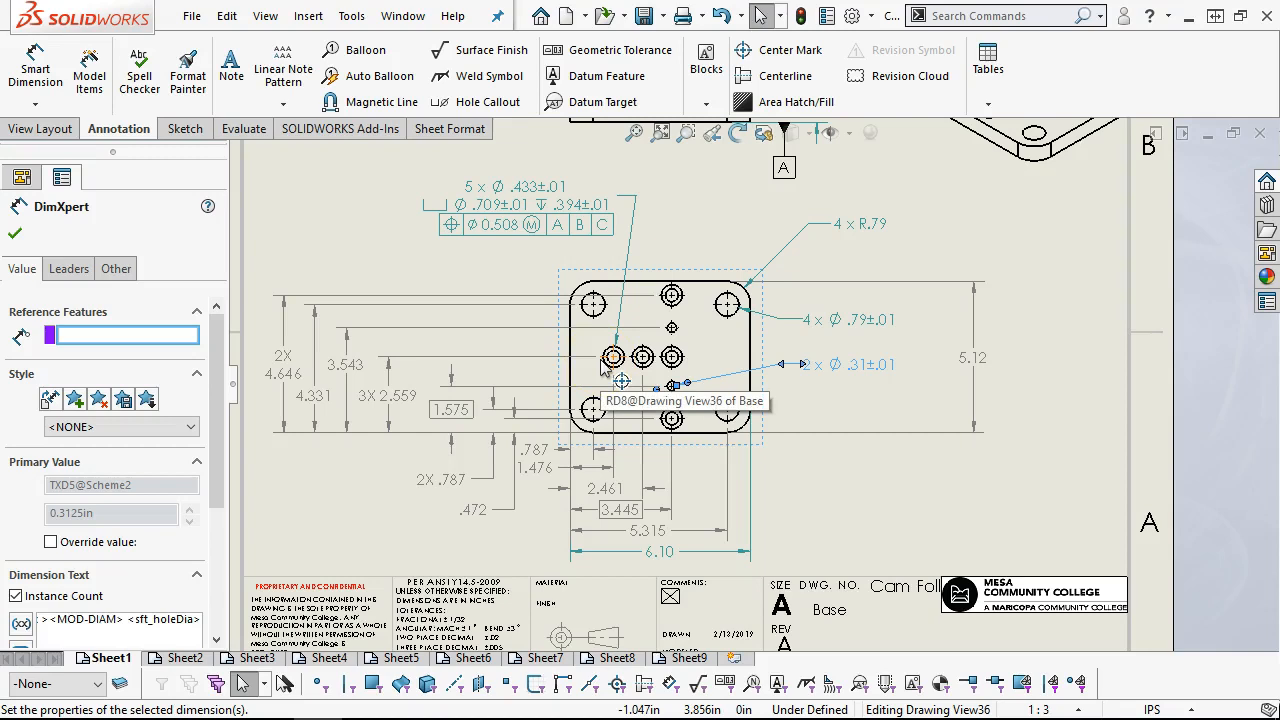
pyautogui.click(862, 383)
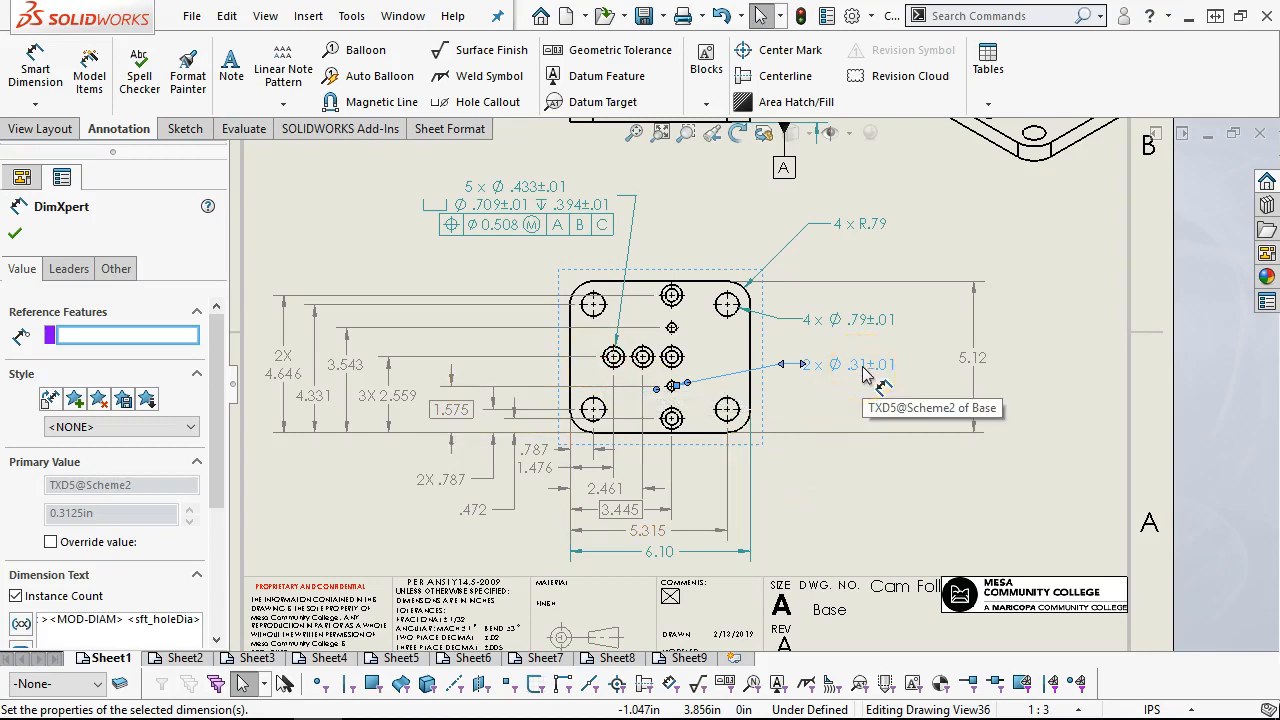
pyautogui.click(866, 373)
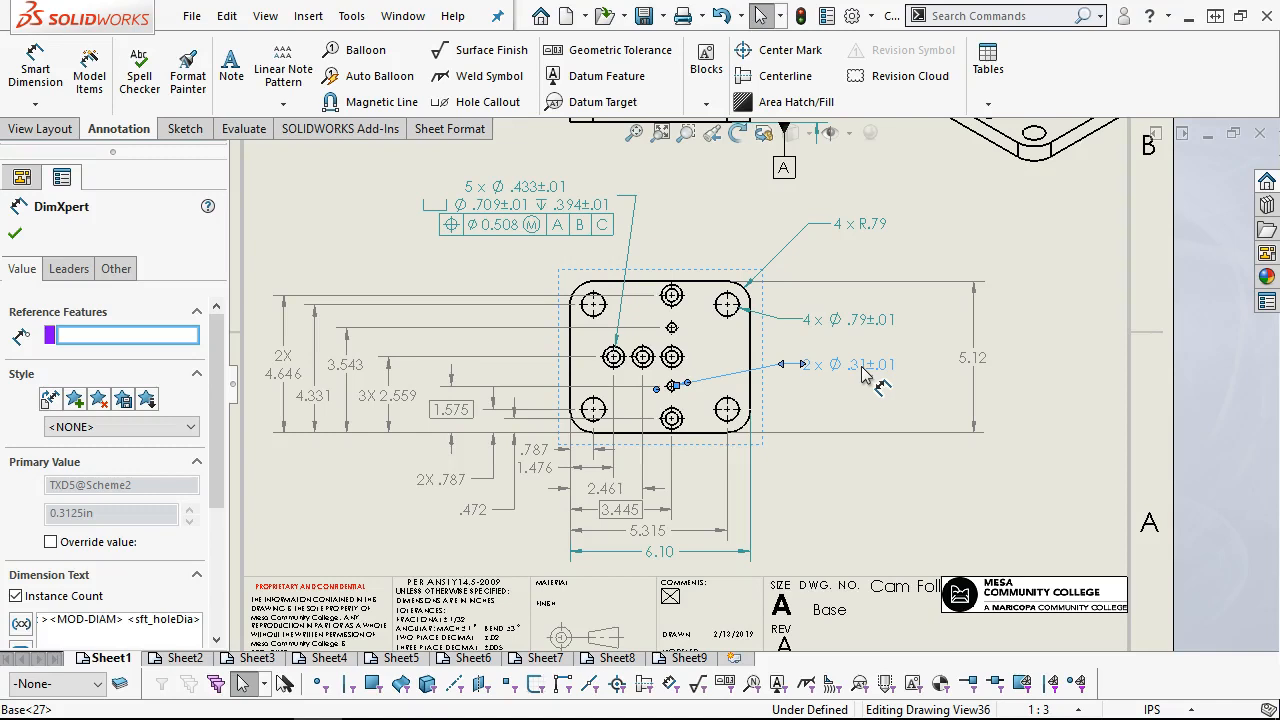
pyautogui.moveTo(229, 490); pyautogui.dragTo(223, 429)
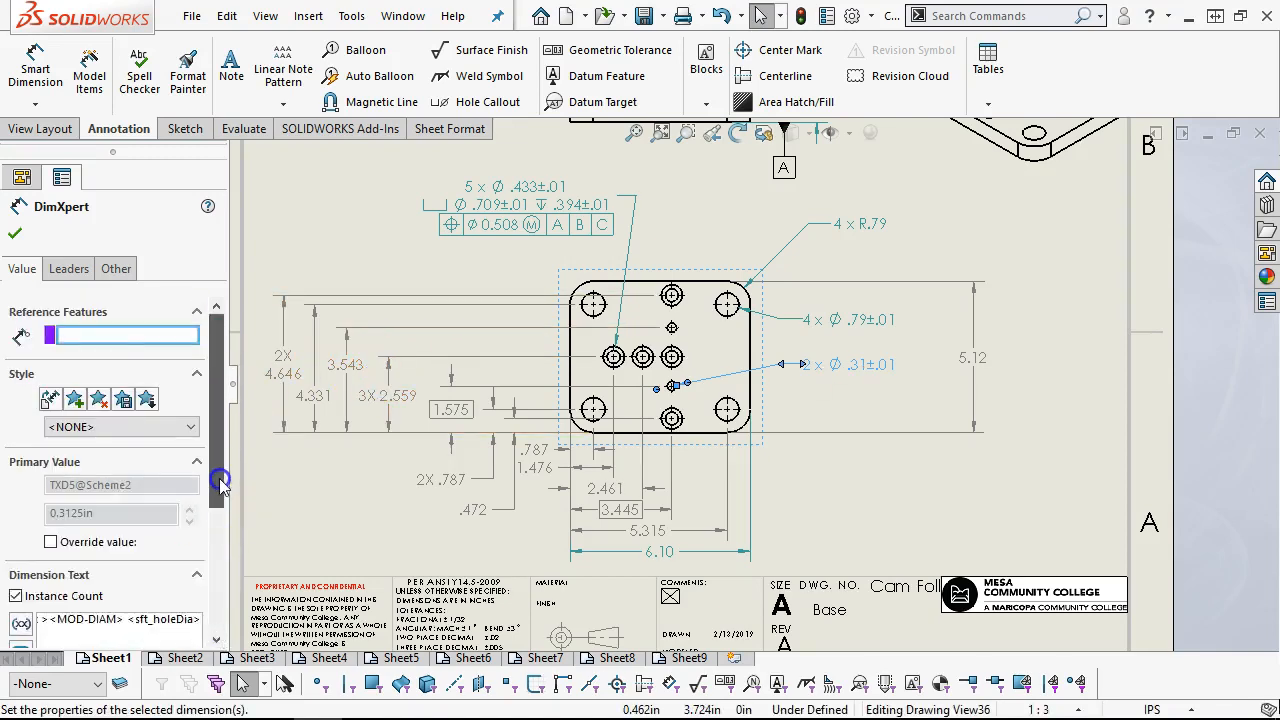
pyautogui.click(69, 268)
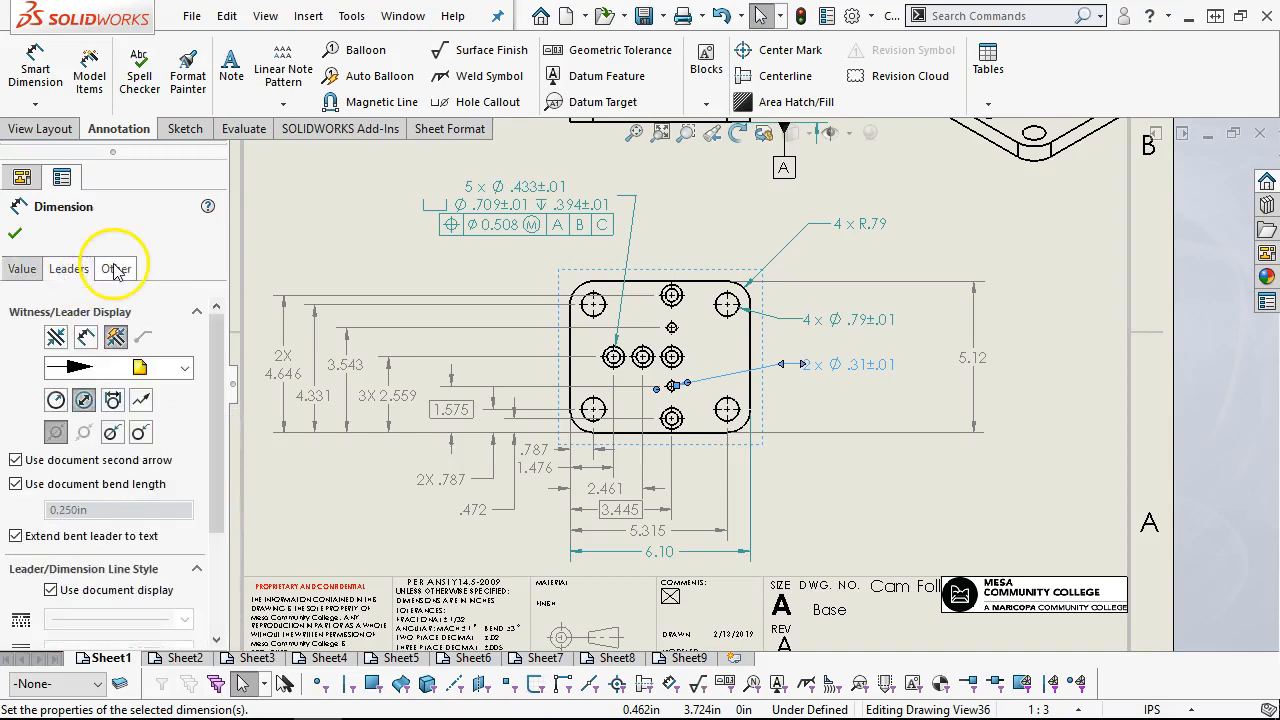
pyautogui.click(116, 270)
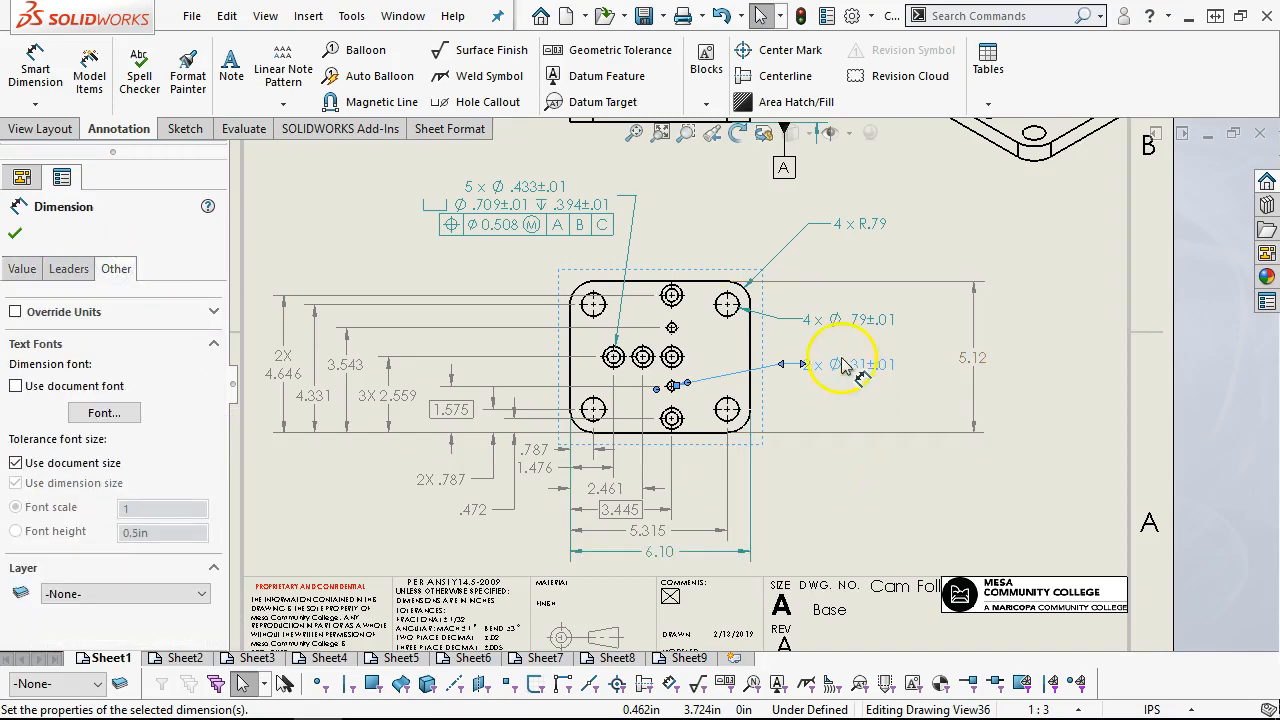
# Step: Delete the 2 x Ø .31 callout and add a Hole Callout to the lower small hole, placing its text outside the plate
pyautogui.press('Delete')
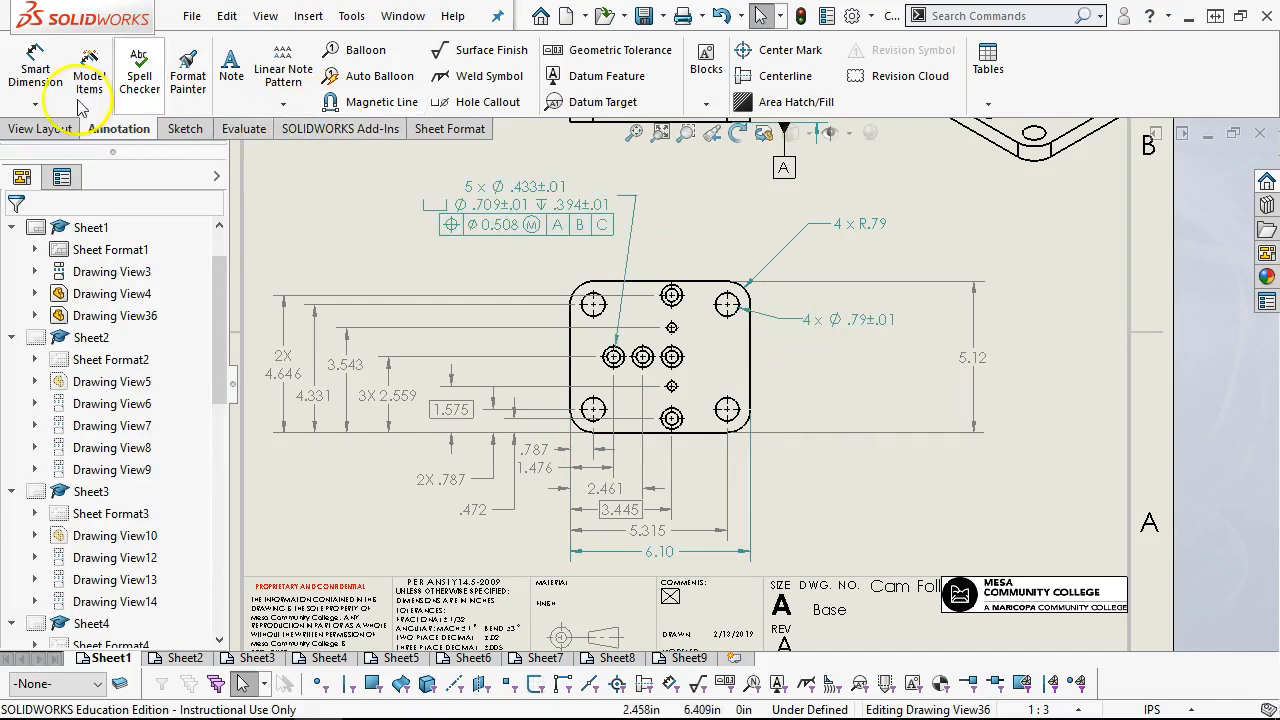
pyautogui.click(506, 106)
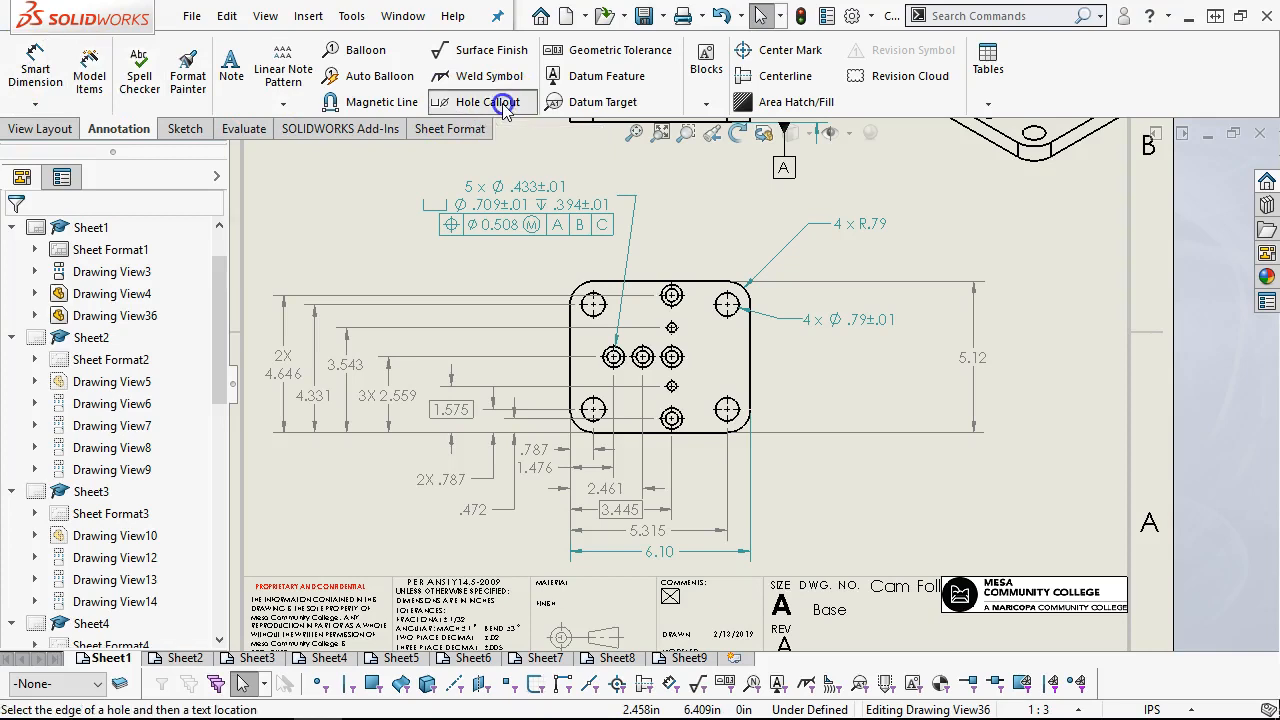
pyautogui.click(676, 389)
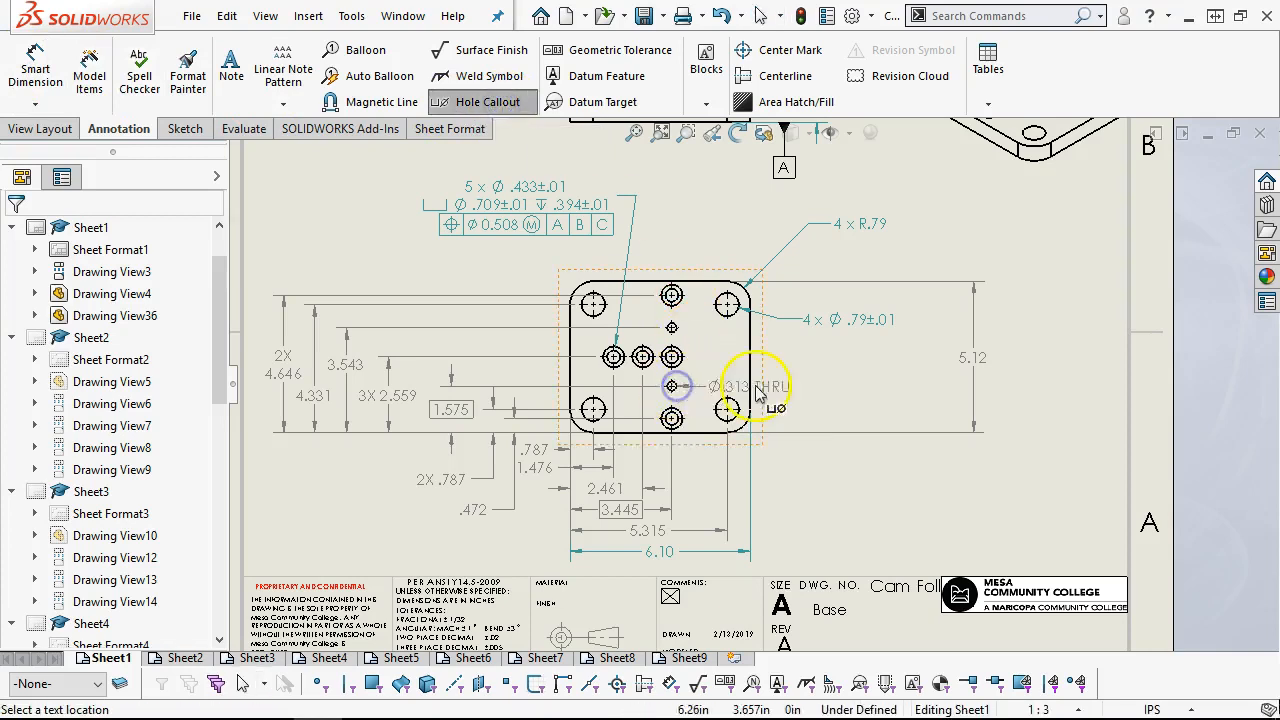
pyautogui.click(833, 370)
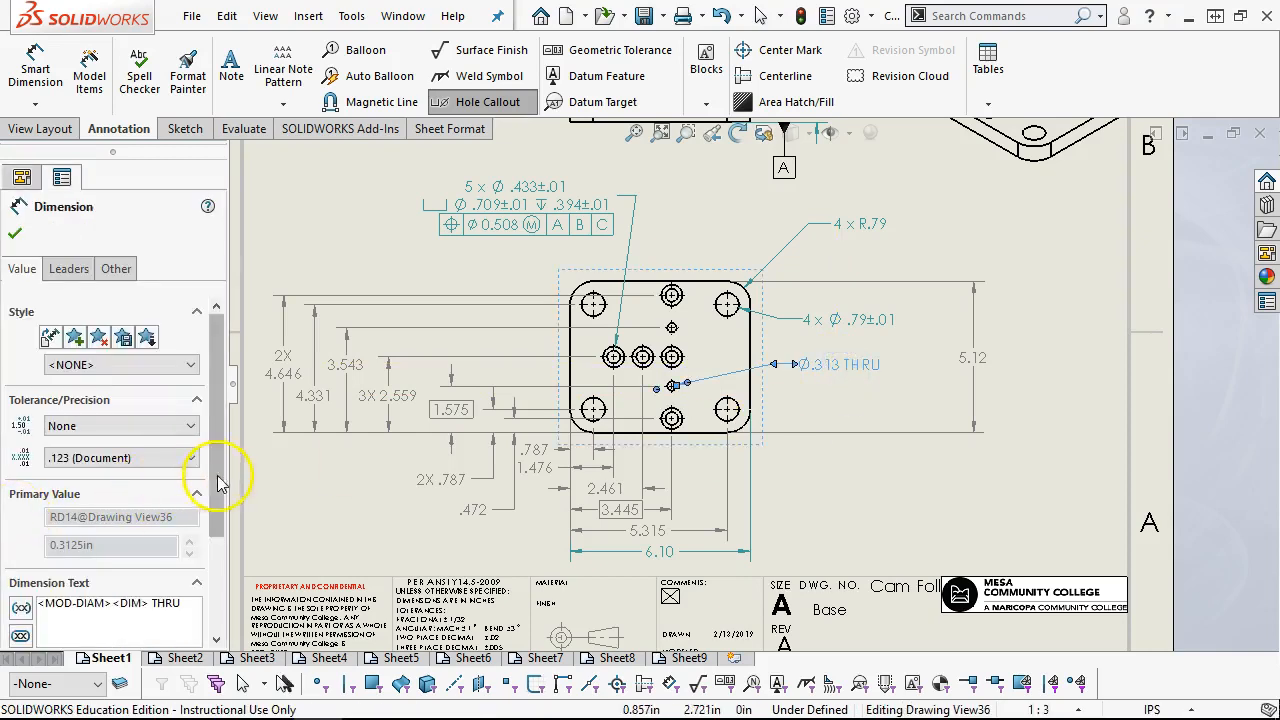
# Step: Prefix the new hole callout's text with 2X, accept altering its linked text, and nudge the callout slightly outward
pyautogui.click(38, 604)
pyautogui.write('2')
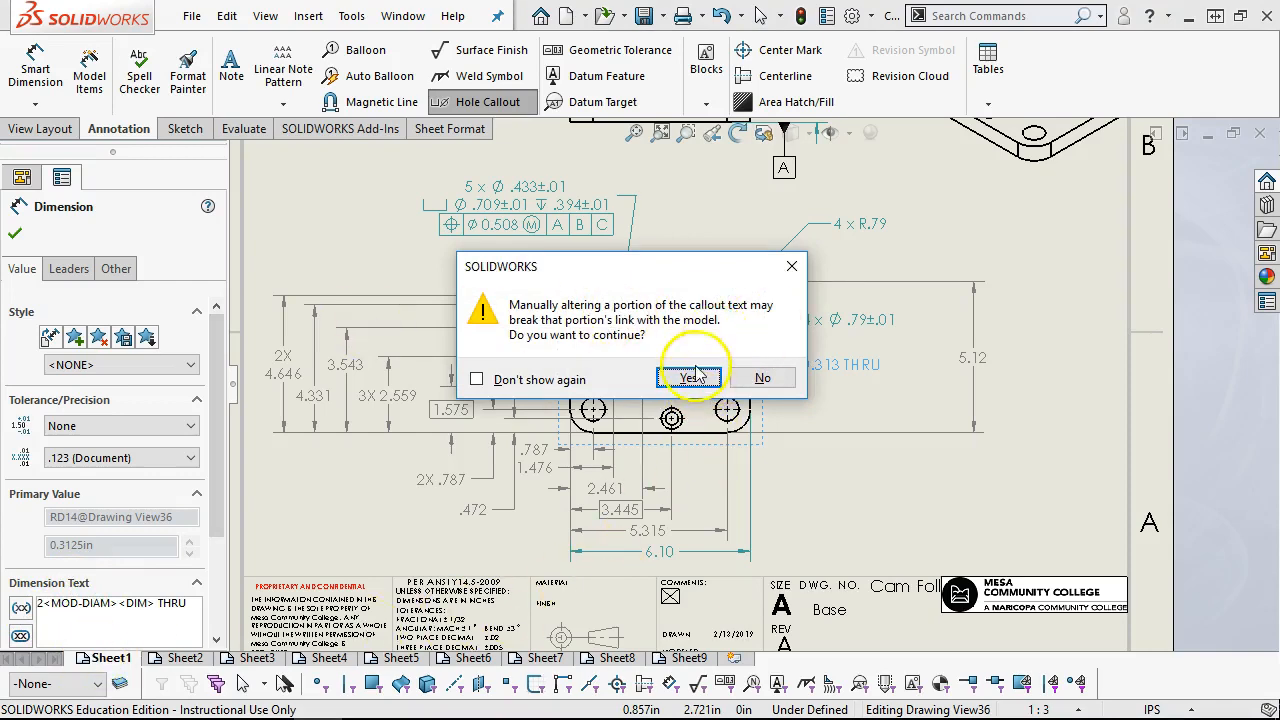
pyautogui.click(688, 381)
pyautogui.write('X')
pyautogui.press('Return')
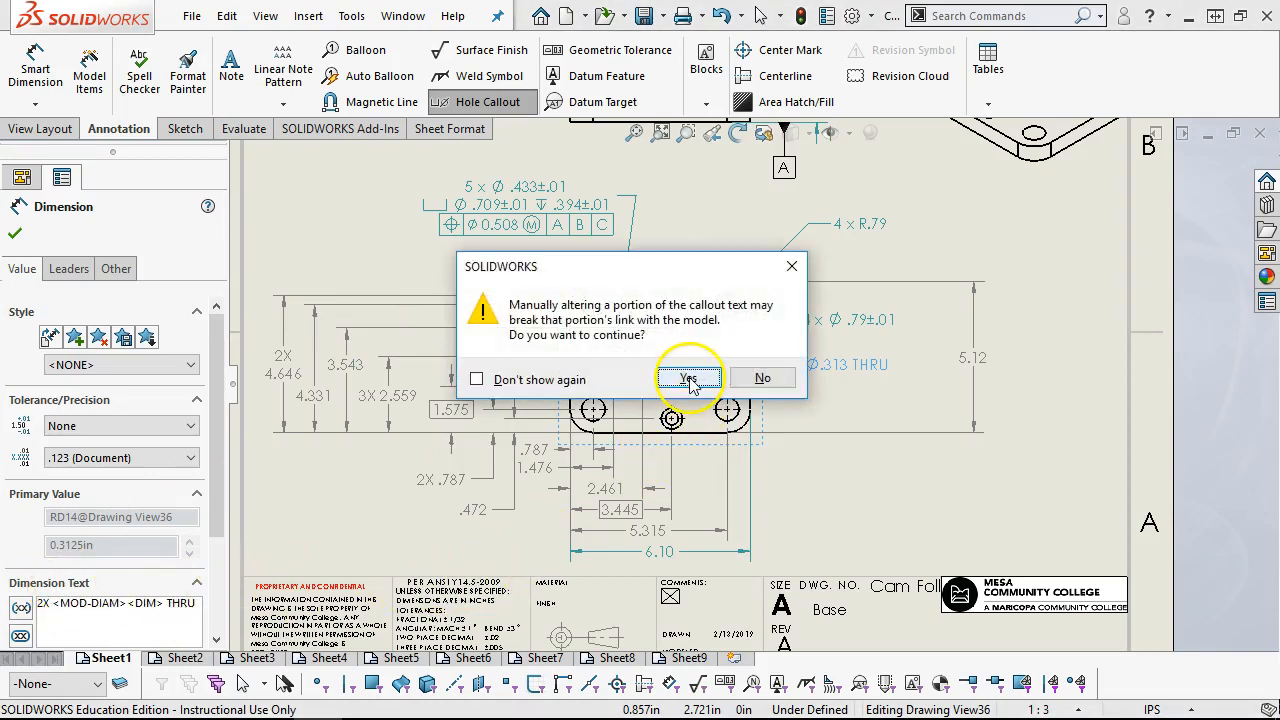
pyautogui.click(682, 380)
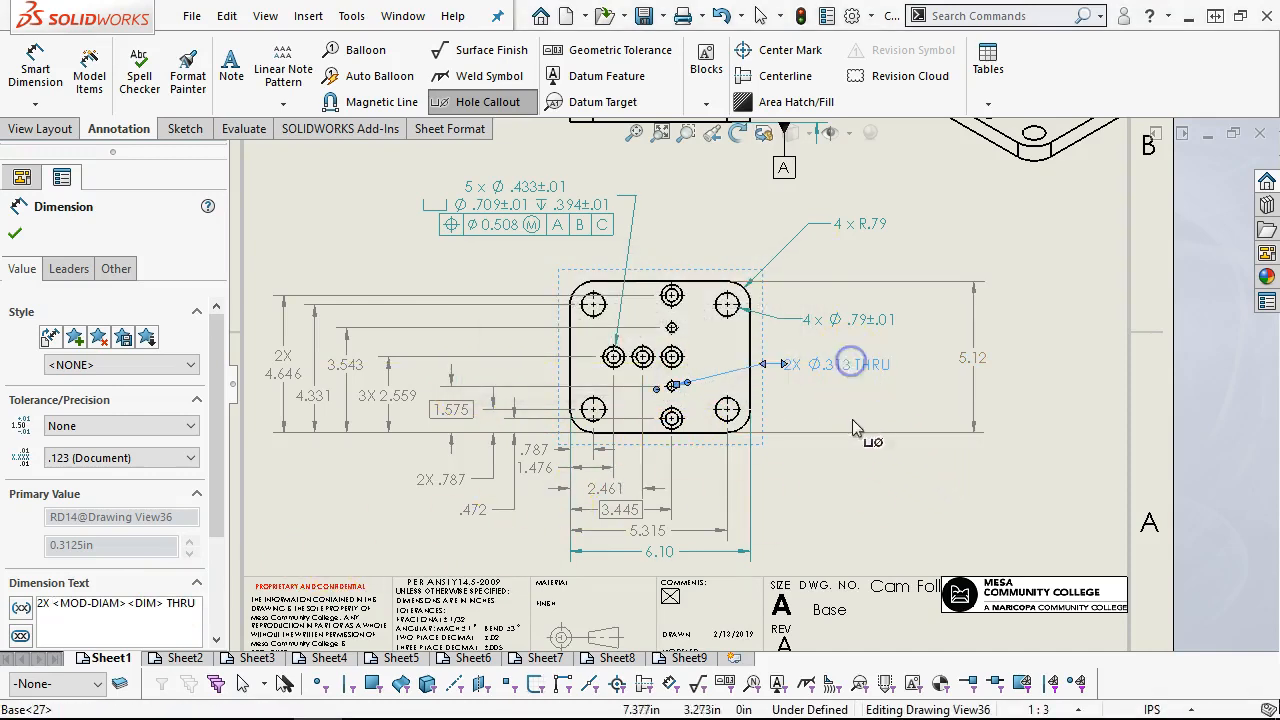
pyautogui.click(858, 478)
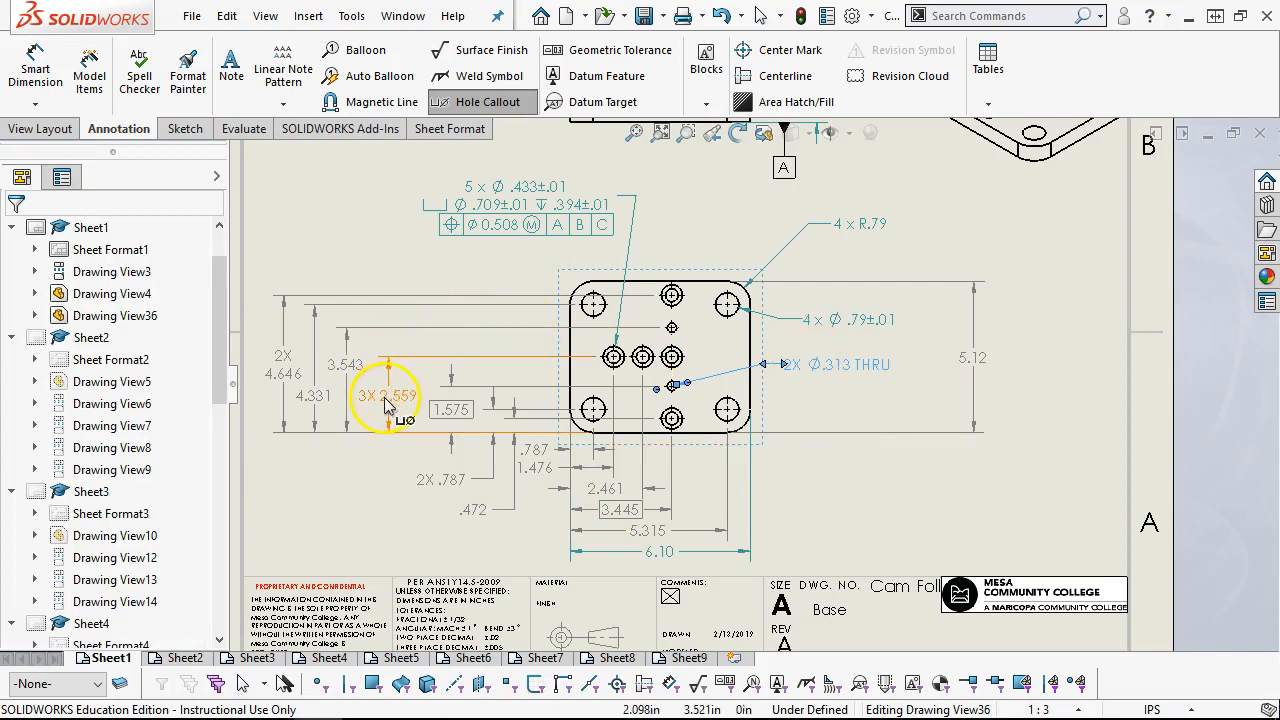
pyautogui.moveTo(851, 362); pyautogui.dragTo(862, 368)
# Step: Try to start a Geometric Tolerance for the 2X hole callout with the position symbol and a .005 tolerance
pyautogui.click(818, 368)
pyautogui.click(605, 50)
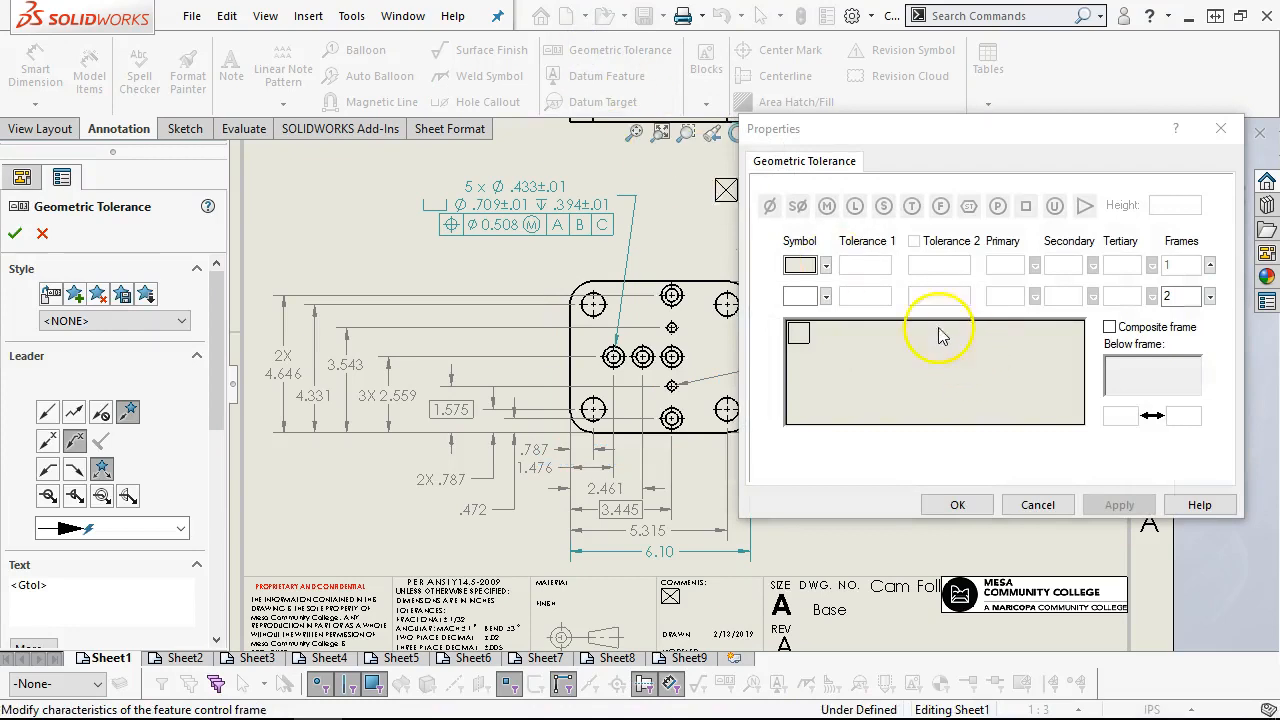
pyautogui.click(826, 265)
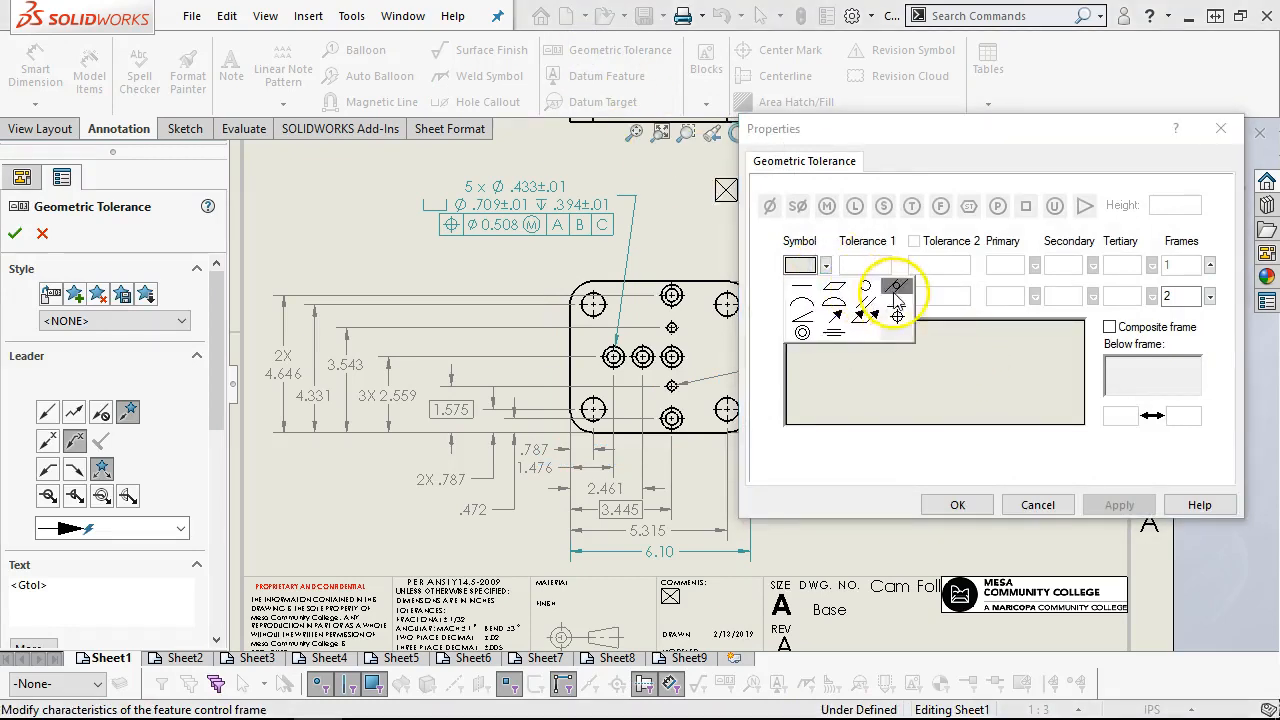
pyautogui.click(897, 316)
pyautogui.click(845, 266)
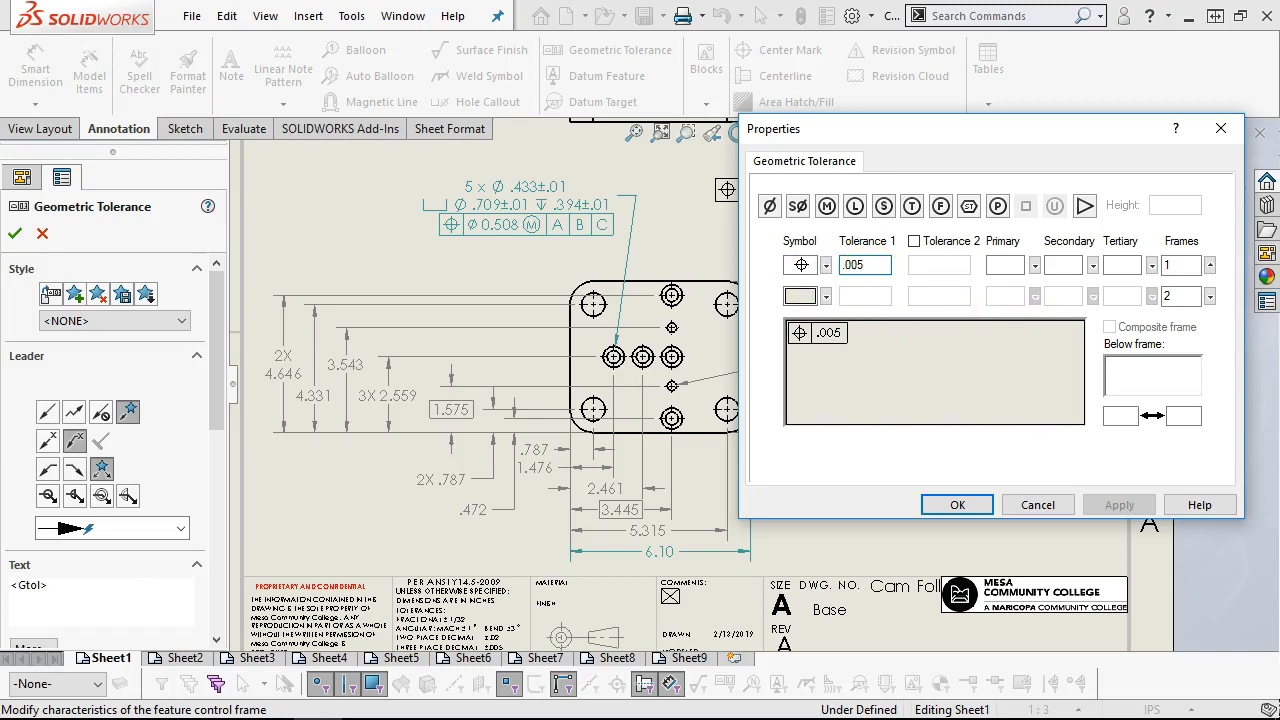
# Step: Set the feature control frame's primary, secondary and tertiary datums to A, B and C
pyautogui.click(1004, 264)
pyautogui.click(876, 350)
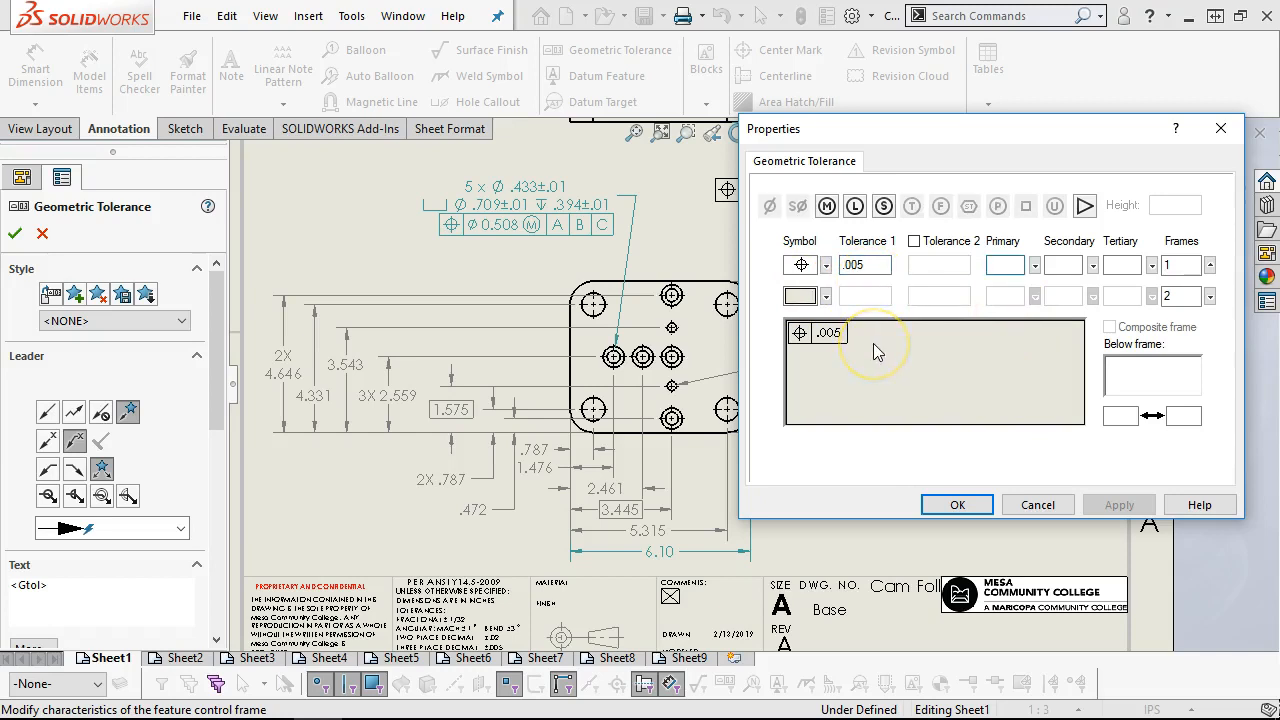
pyautogui.click(798, 335)
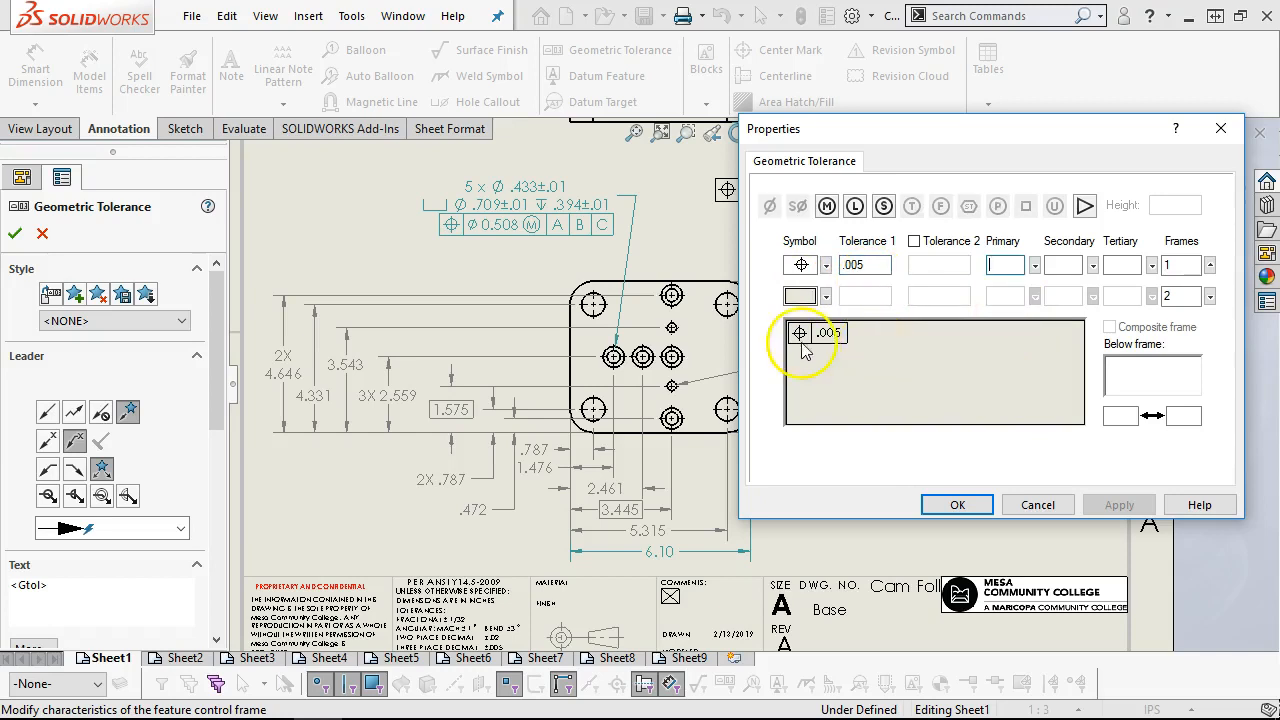
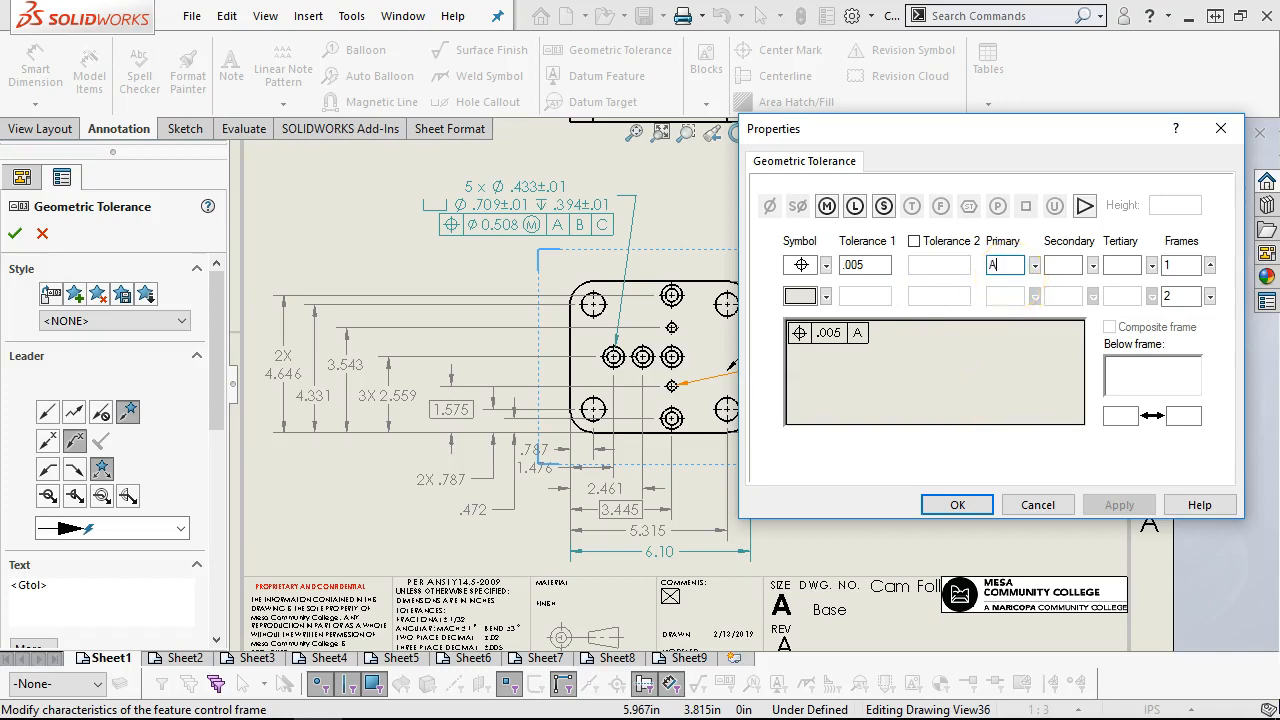
pyautogui.click(1059, 265)
pyautogui.write('B')
pyautogui.click(1115, 265)
pyautogui.write('C')
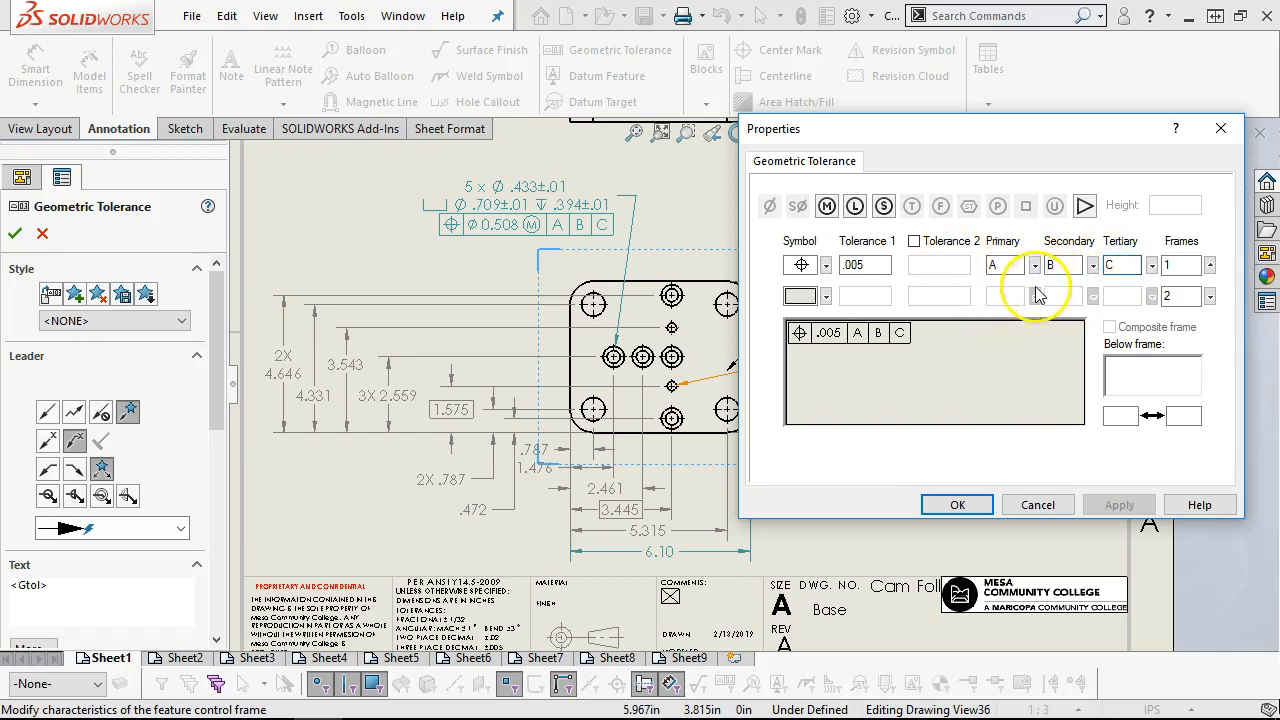
# Step: Apply the maximum material condition modifier (M) to the frame's .005 tolerance and try to finish the frame
pyautogui.click(826, 205)
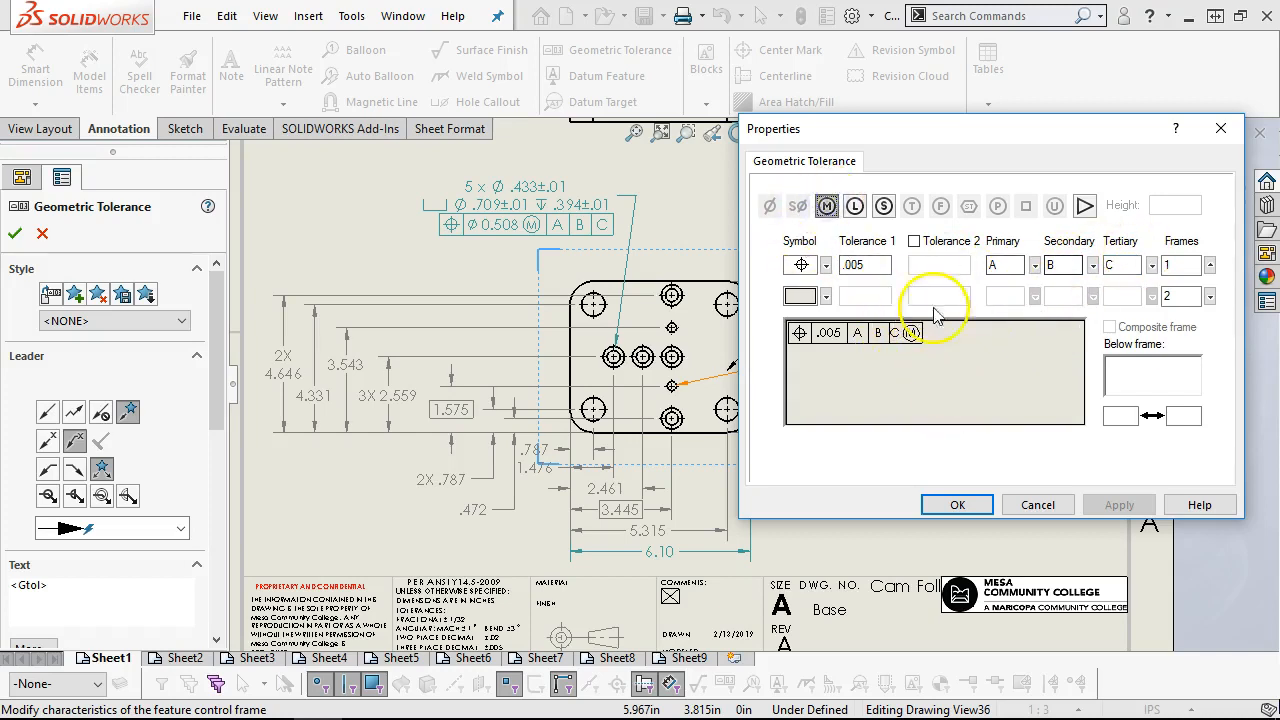
pyautogui.click(826, 205)
pyautogui.click(884, 264)
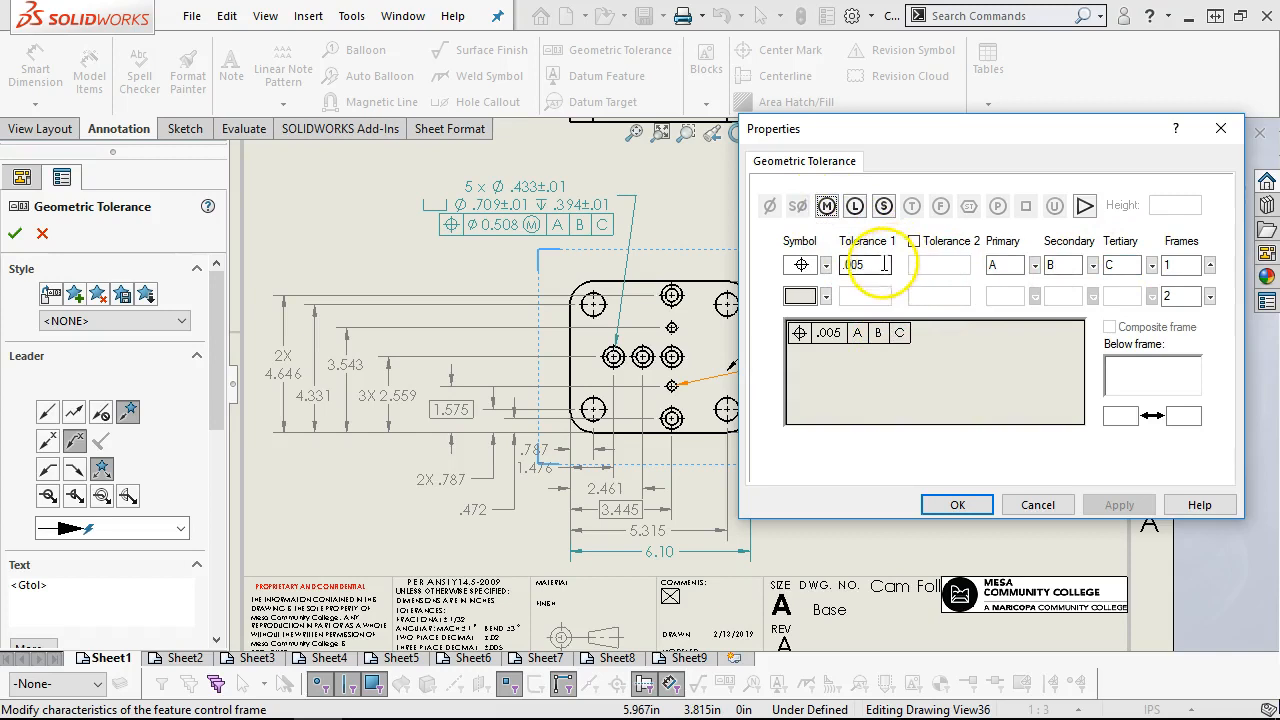
pyautogui.click(826, 205)
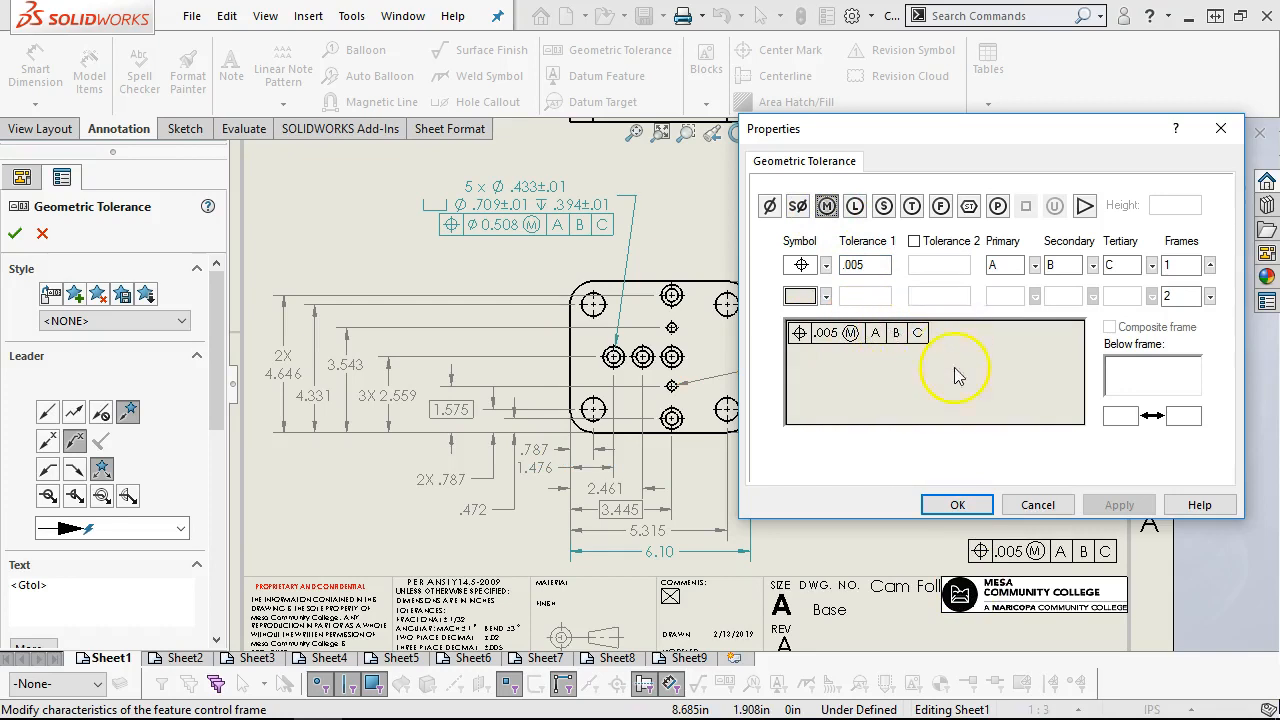
pyautogui.click(977, 505)
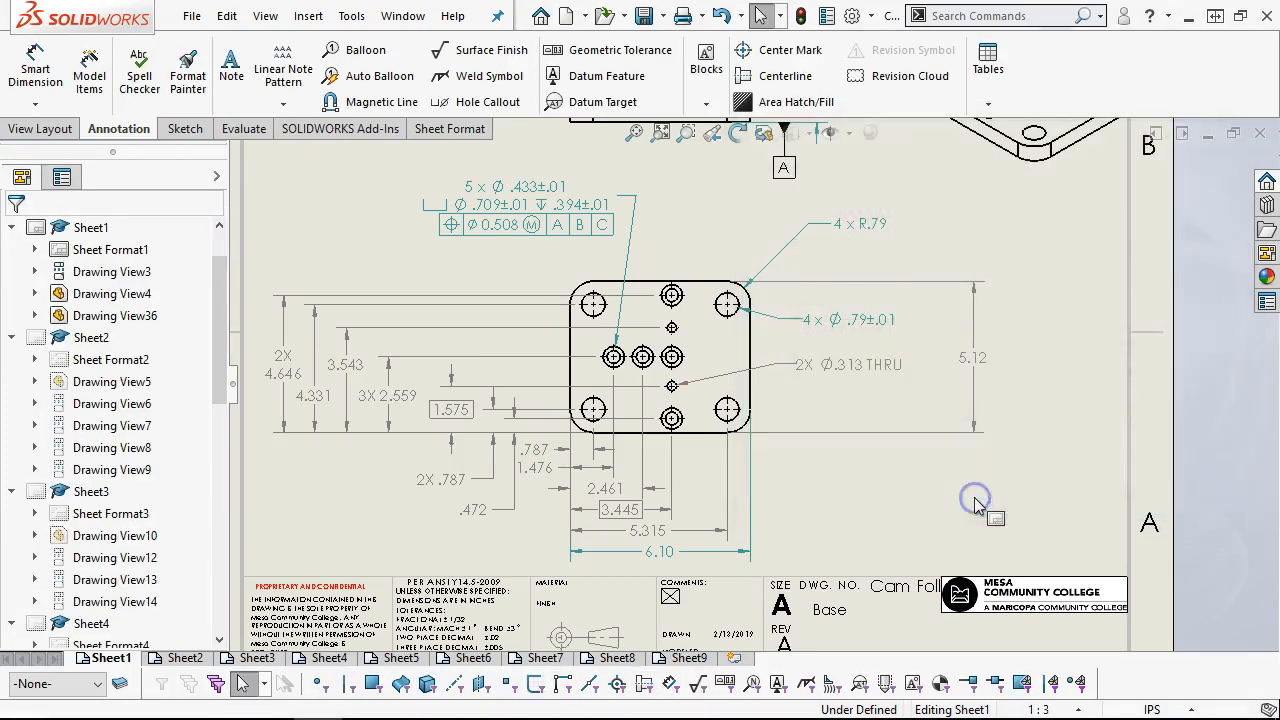
# Step: Set the tolerance type of the 2X small-hole callout to Fit with tolerance
pyautogui.click(836, 366)
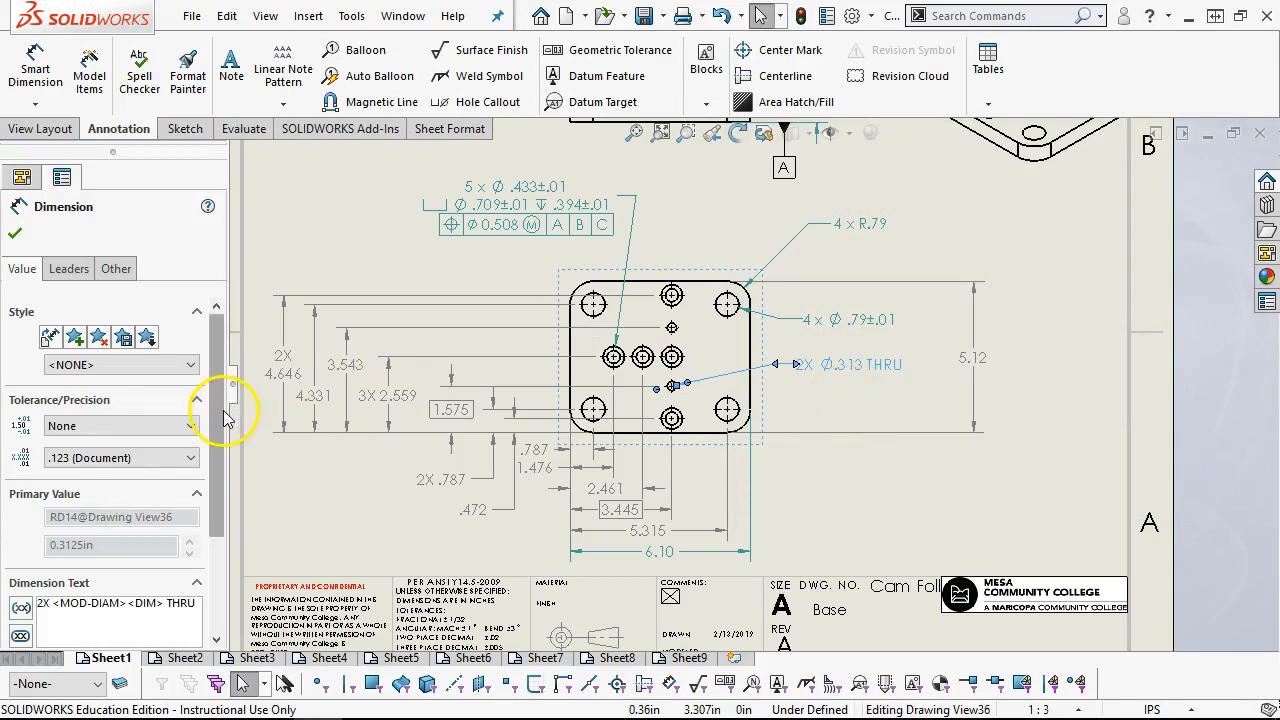
pyautogui.moveTo(228, 410); pyautogui.dragTo(225, 455)
pyautogui.click(188, 394)
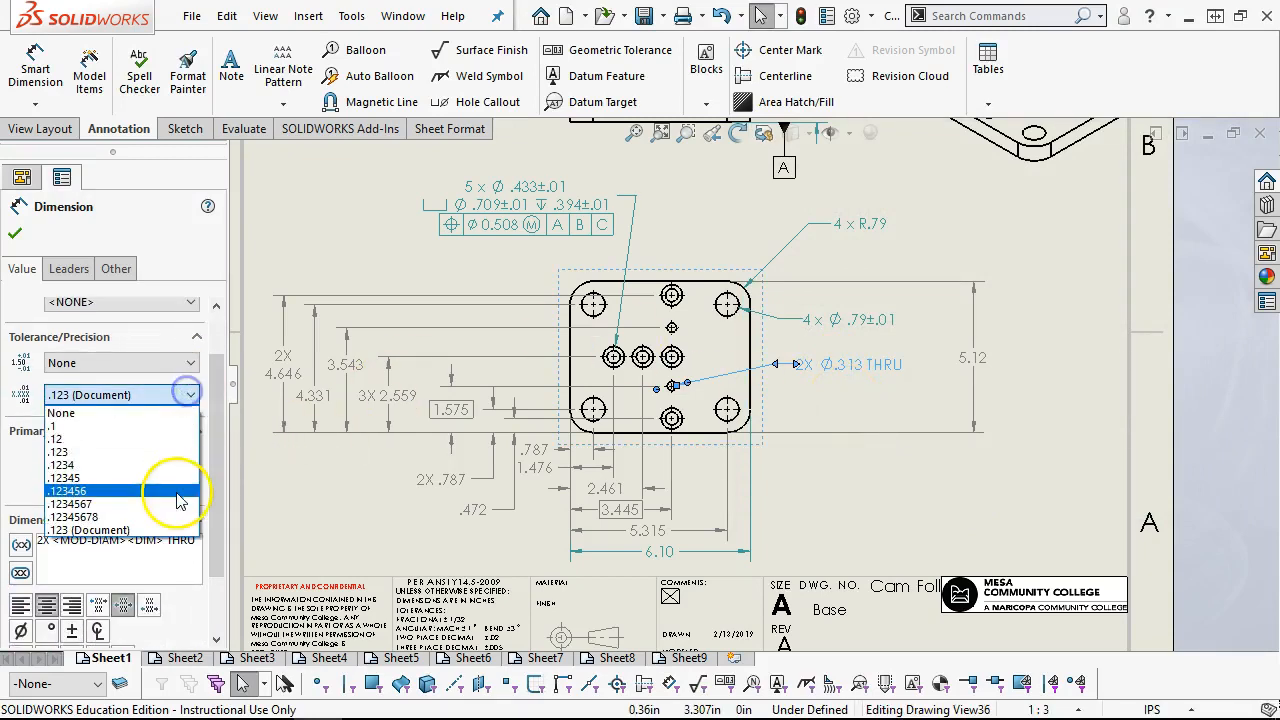
pyautogui.click(186, 370)
pyautogui.click(188, 363)
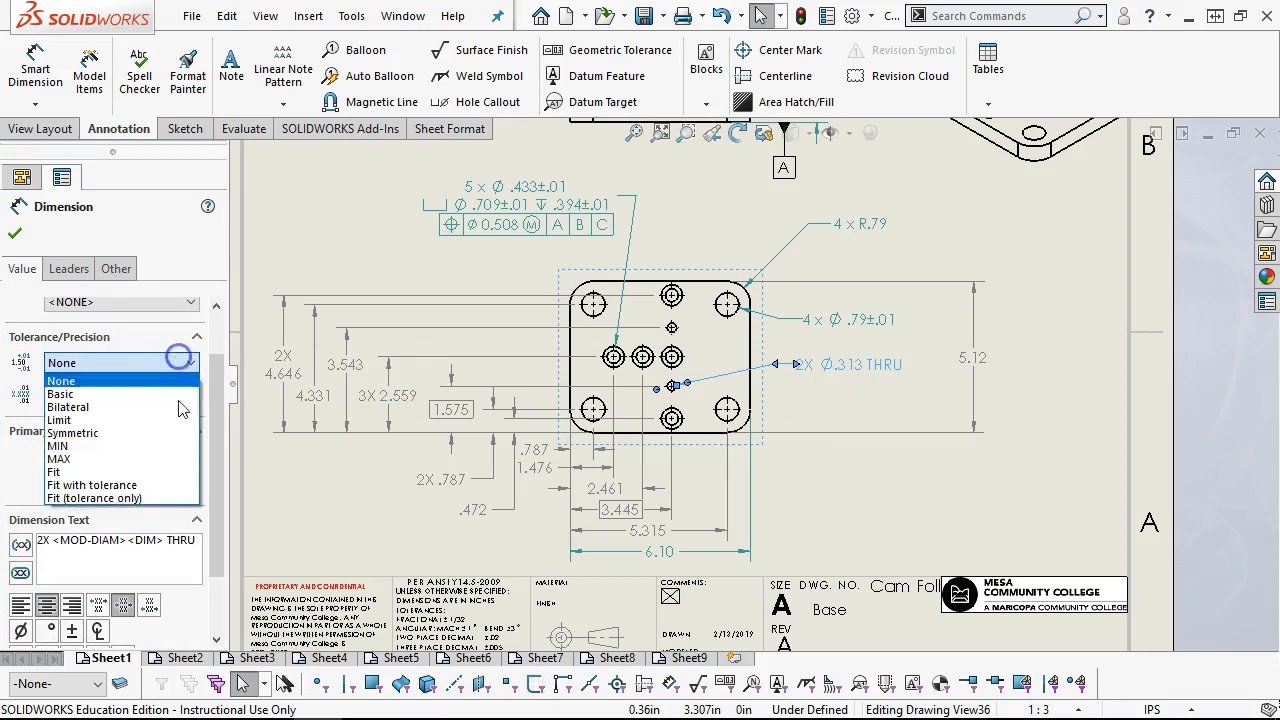
pyautogui.click(135, 485)
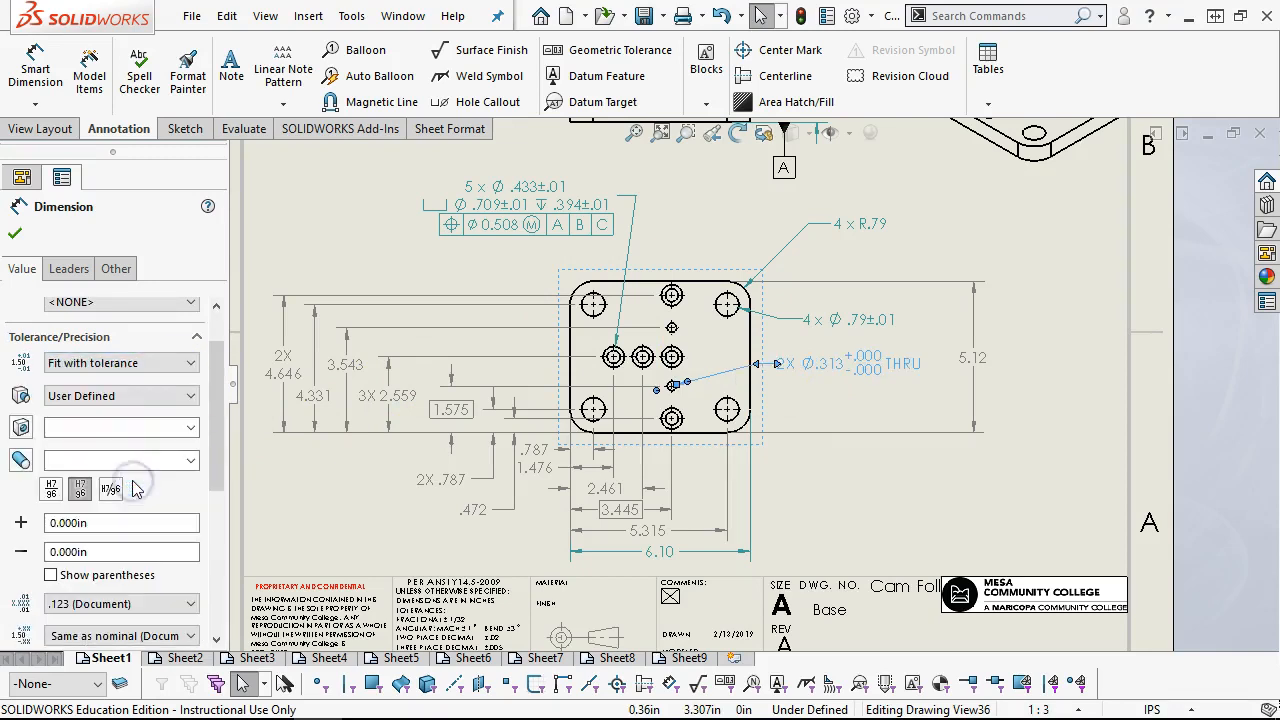
# Step: Examine the callout's fit tolerance settings, including the hole and shaft fit, stacked display and plus/minus options
pyautogui.click(220, 388)
pyautogui.moveTo(217, 381); pyautogui.dragTo(219, 390)
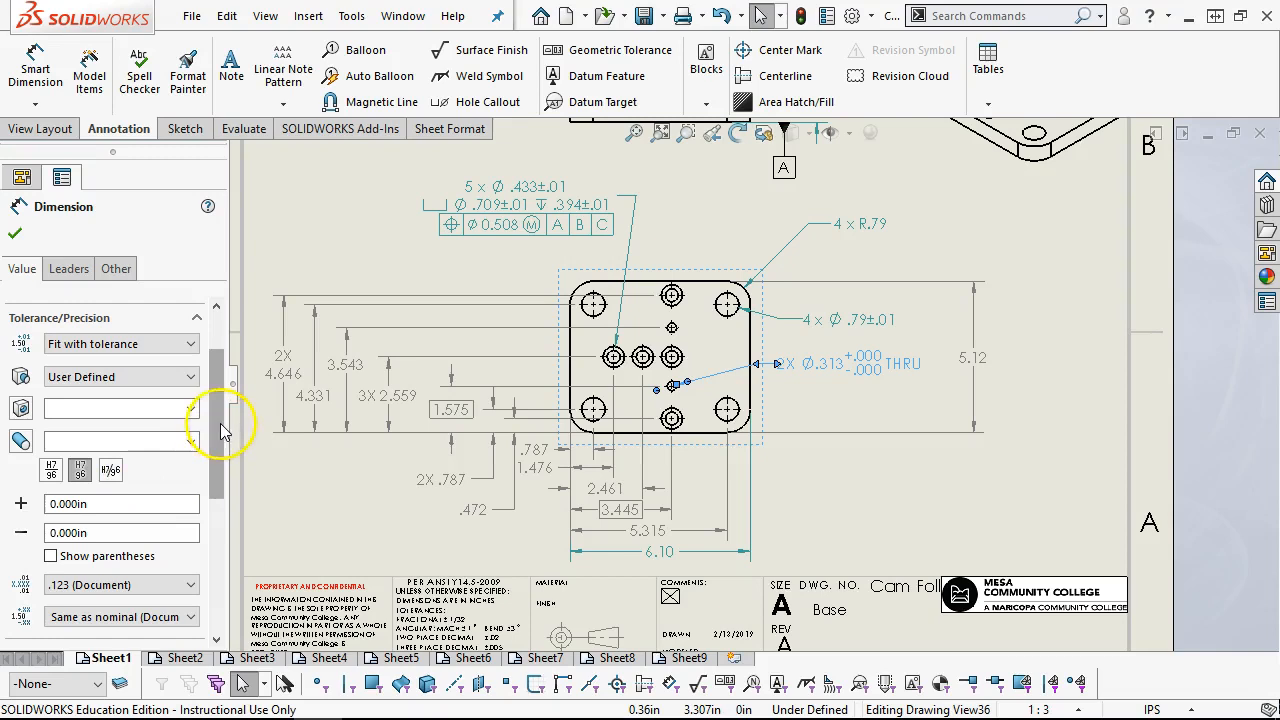
pyautogui.moveTo(213, 420); pyautogui.dragTo(216, 449)
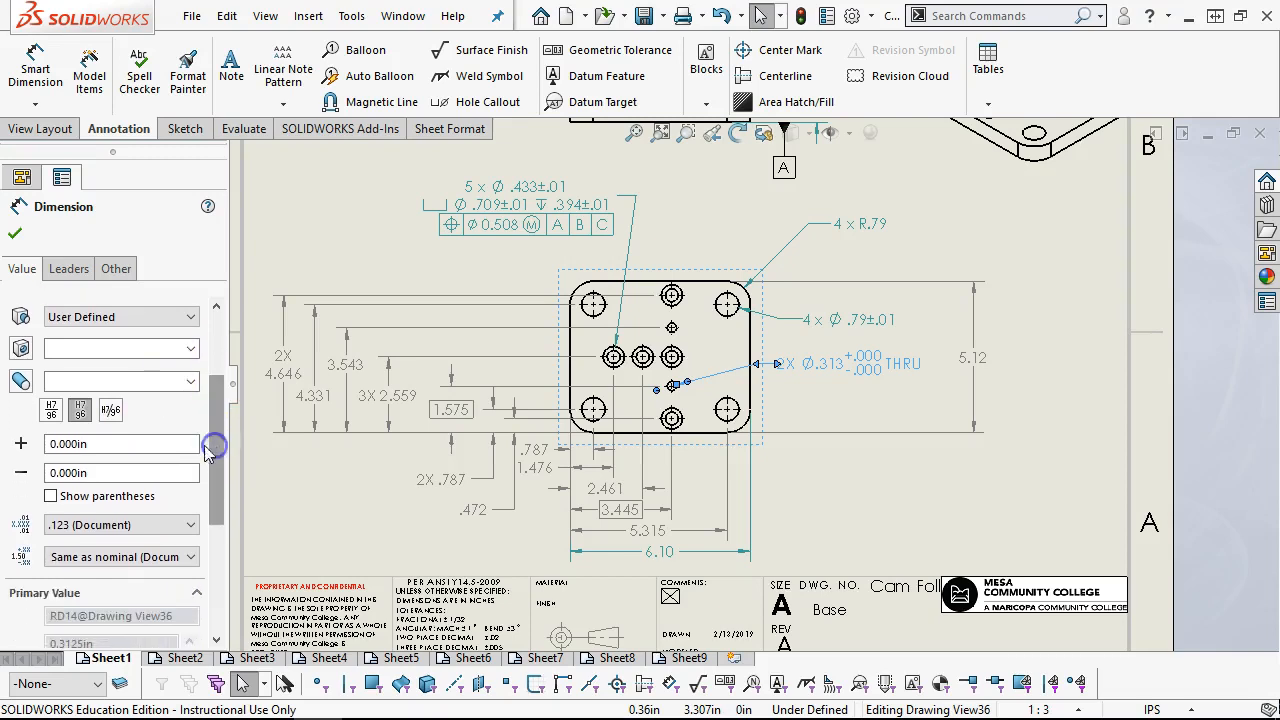
pyautogui.click(54, 411)
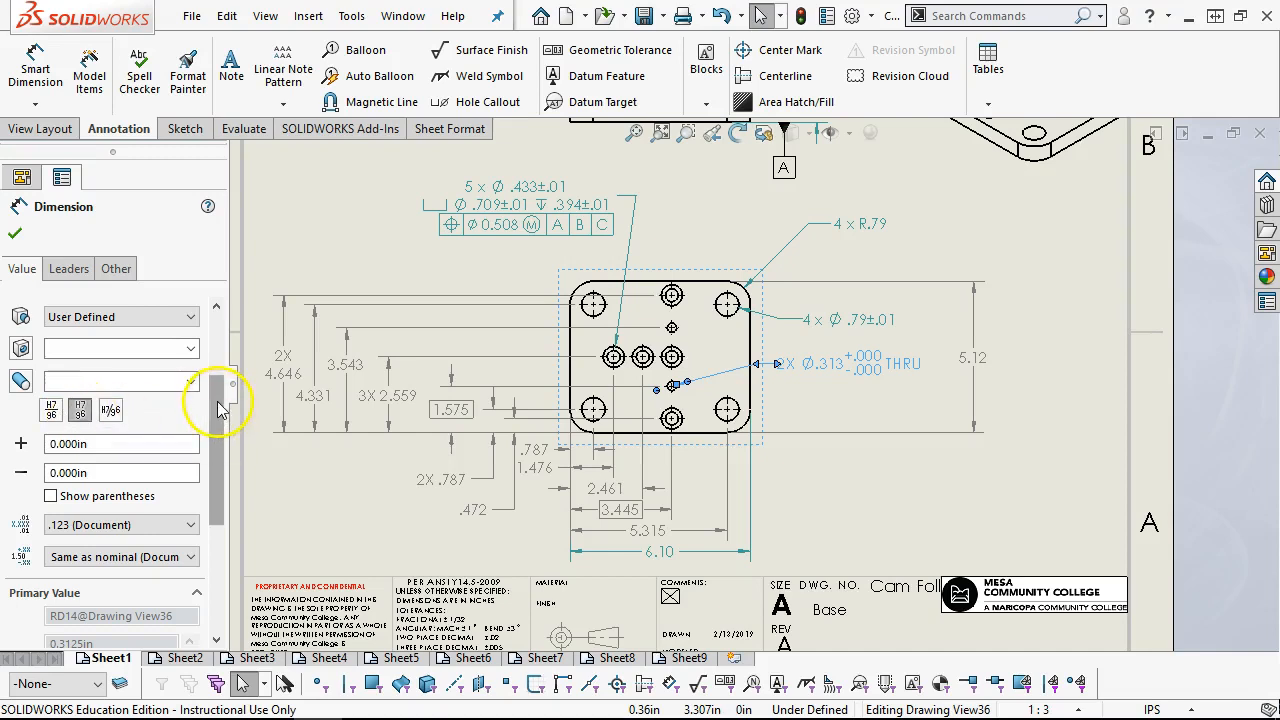
pyautogui.moveTo(218, 408); pyautogui.dragTo(218, 415)
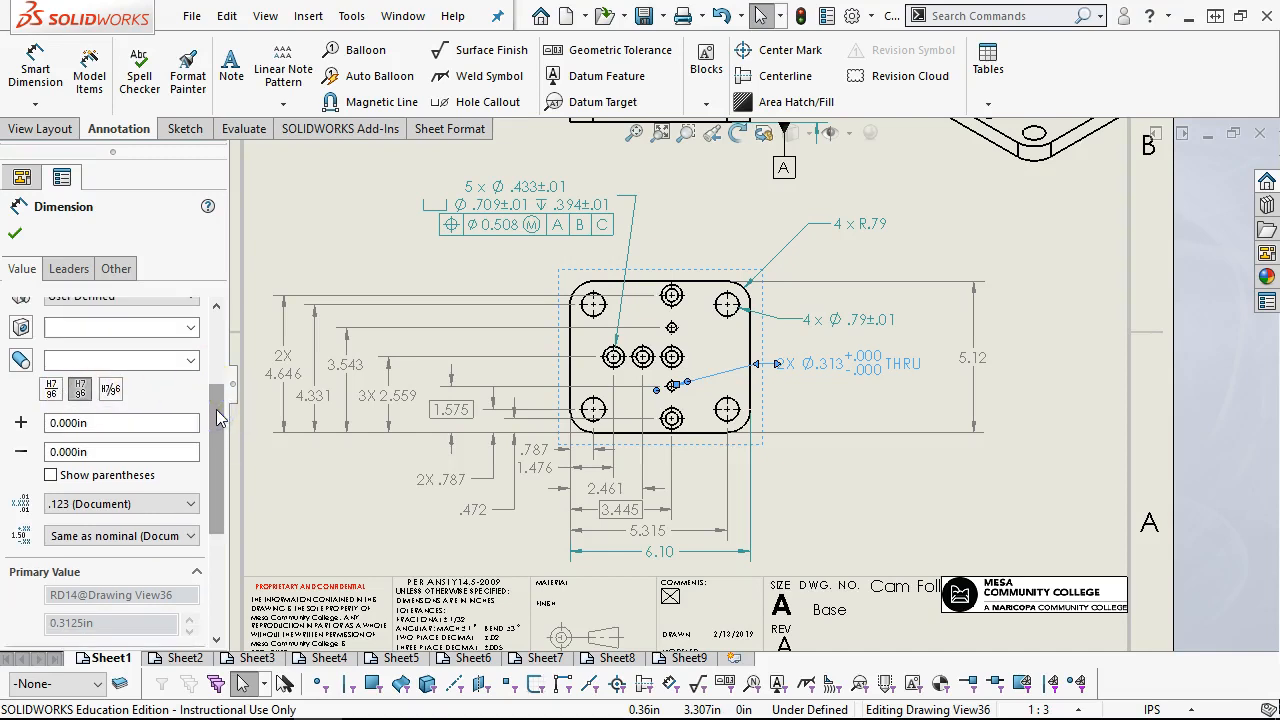
pyautogui.click(52, 401)
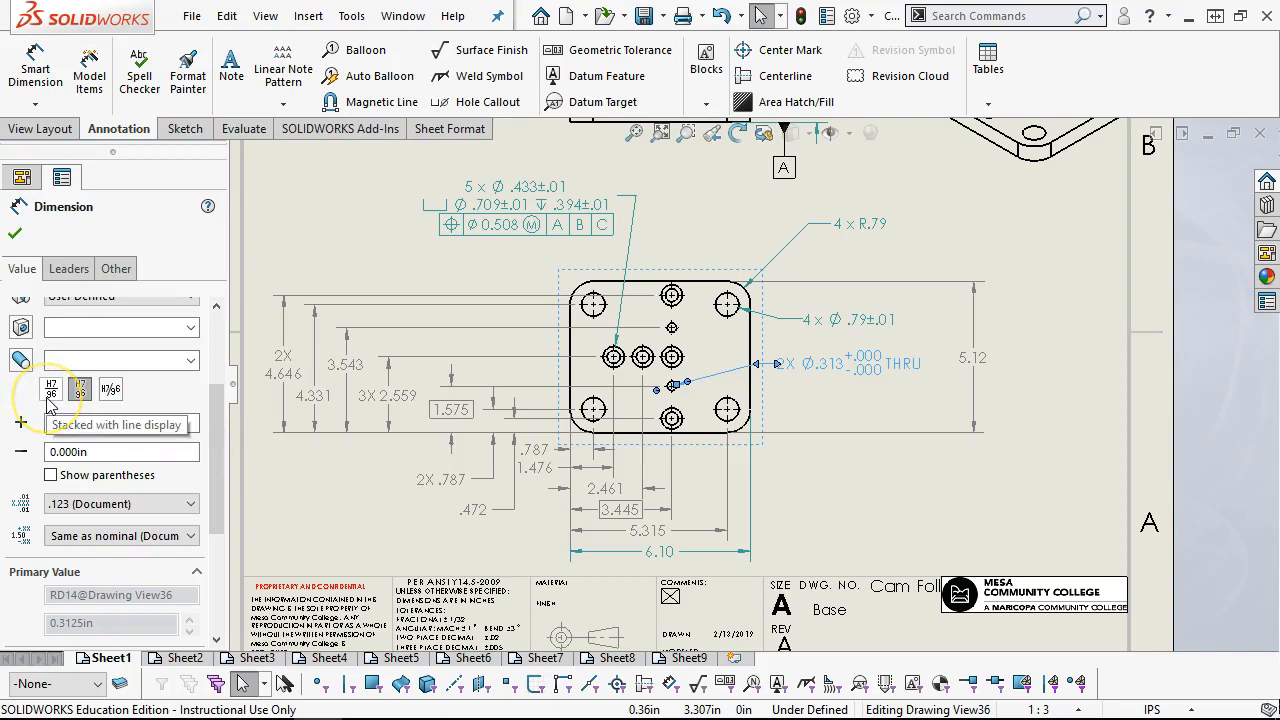
pyautogui.scroll(-1, 218, 430)
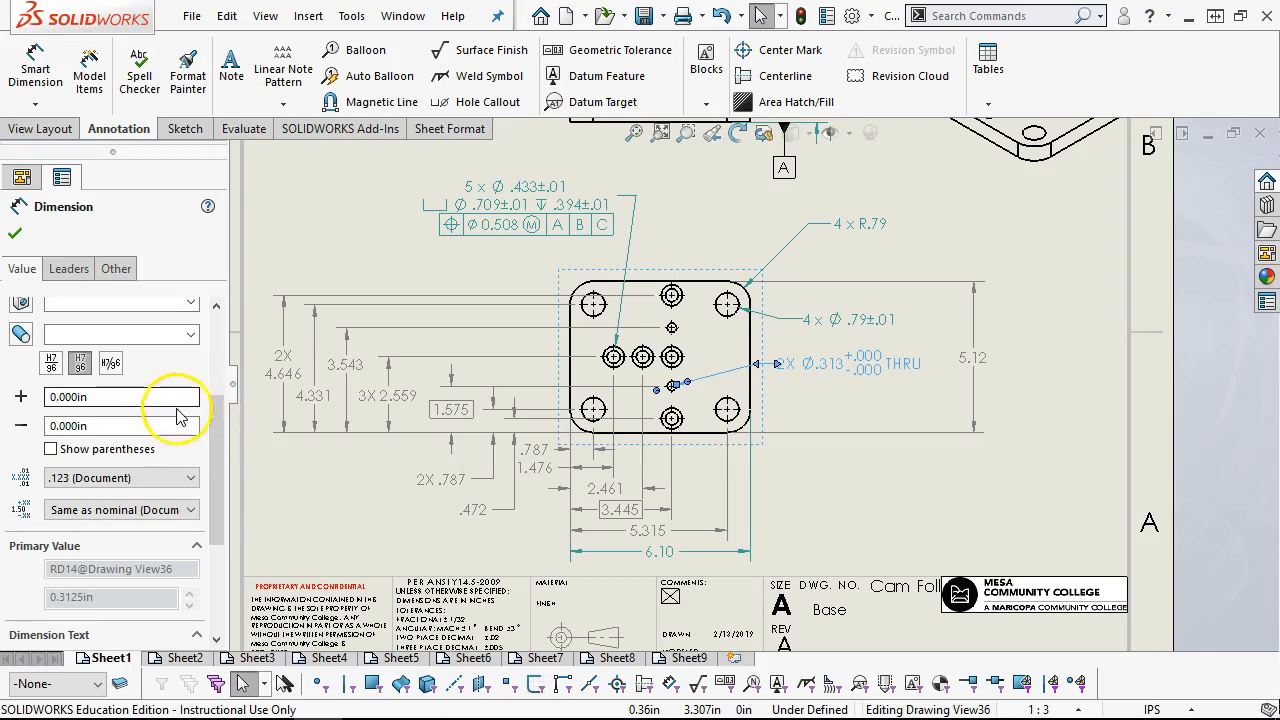
pyautogui.moveTo(213, 423); pyautogui.dragTo(216, 367)
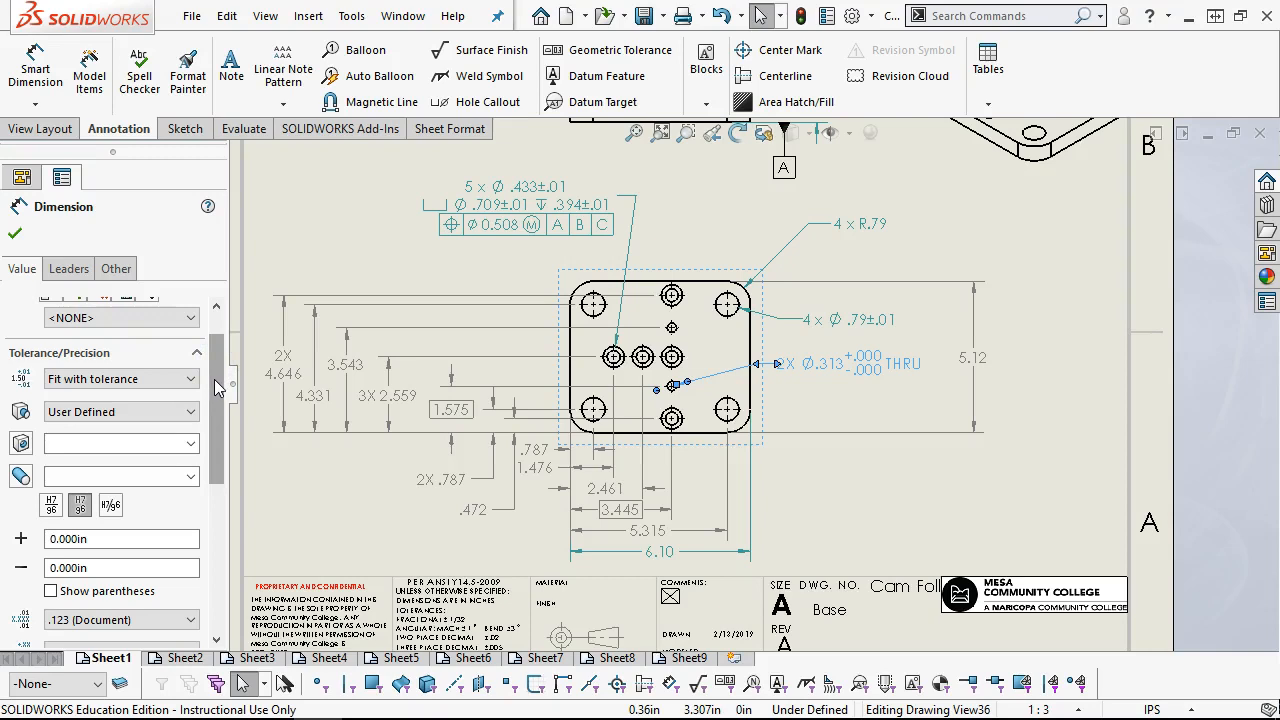
pyautogui.moveTo(214, 393)
pyautogui.mouseDown()
pyautogui.moveTo(214, 346)
pyautogui.moveTo(218, 410)
pyautogui.mouseUp()
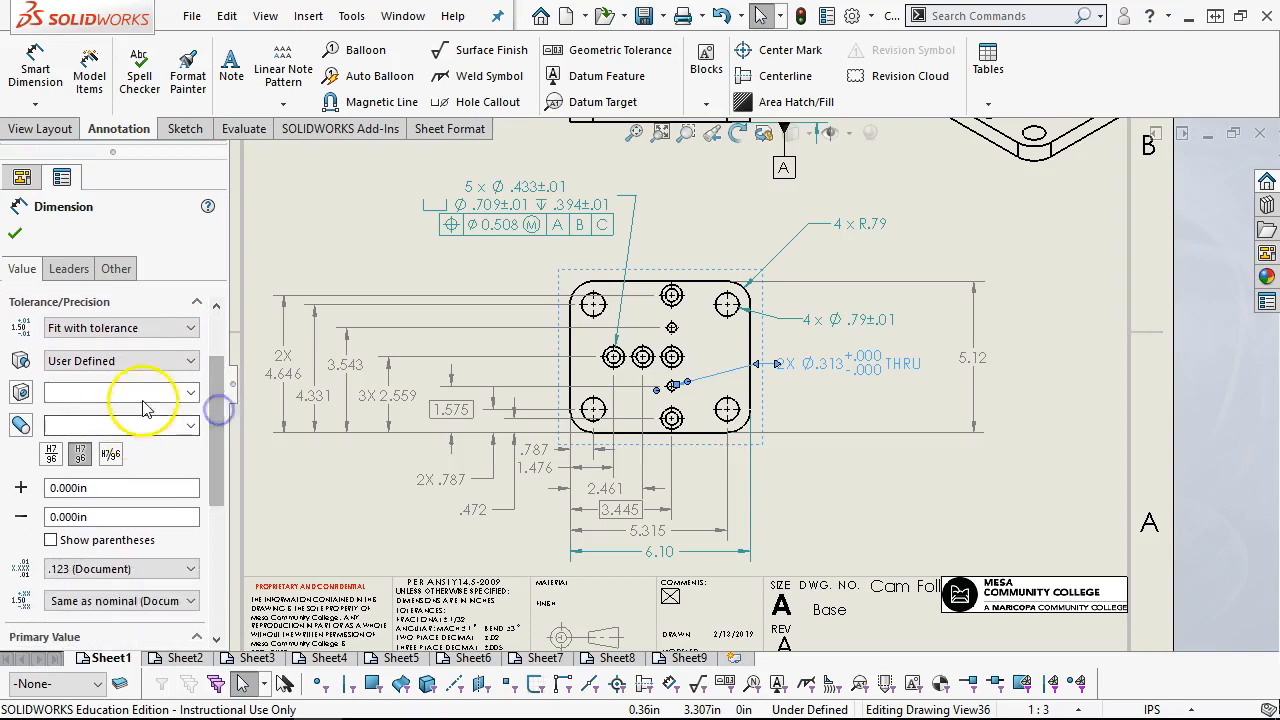
# Step: Set the 2X callout's hole fit to H6
pyautogui.click(191, 395)
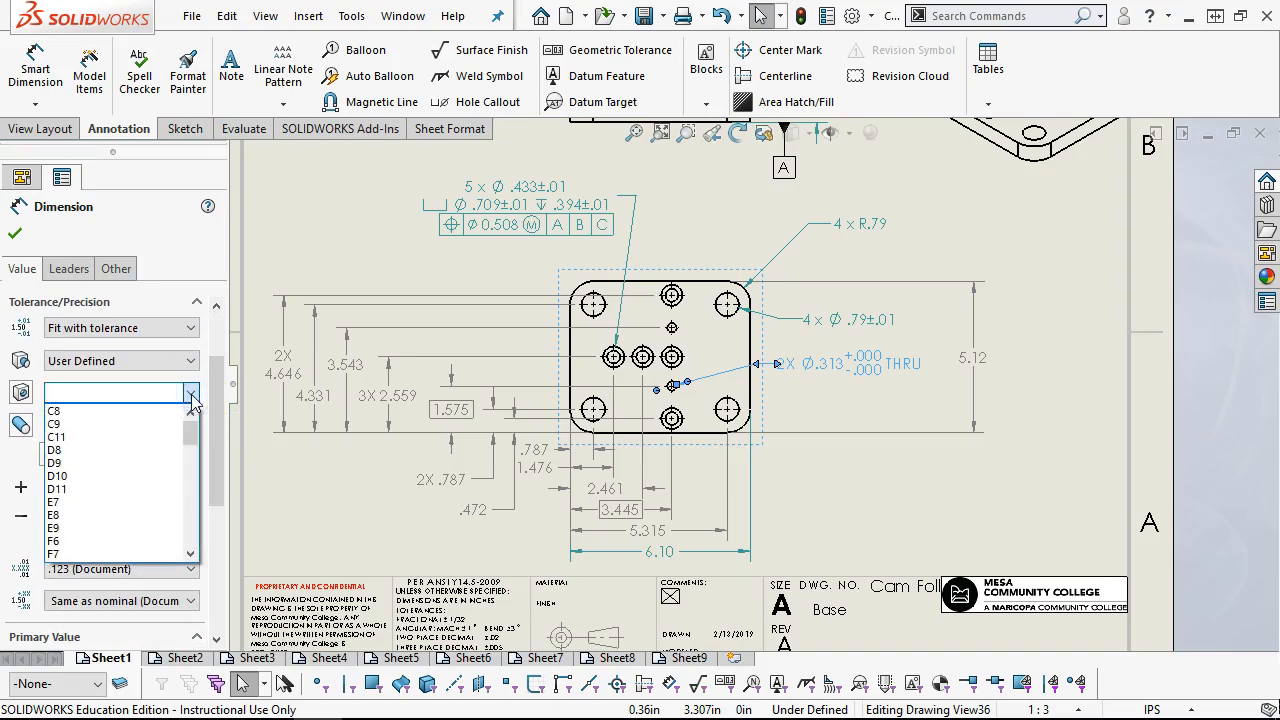
pyautogui.moveTo(188, 428); pyautogui.dragTo(191, 456)
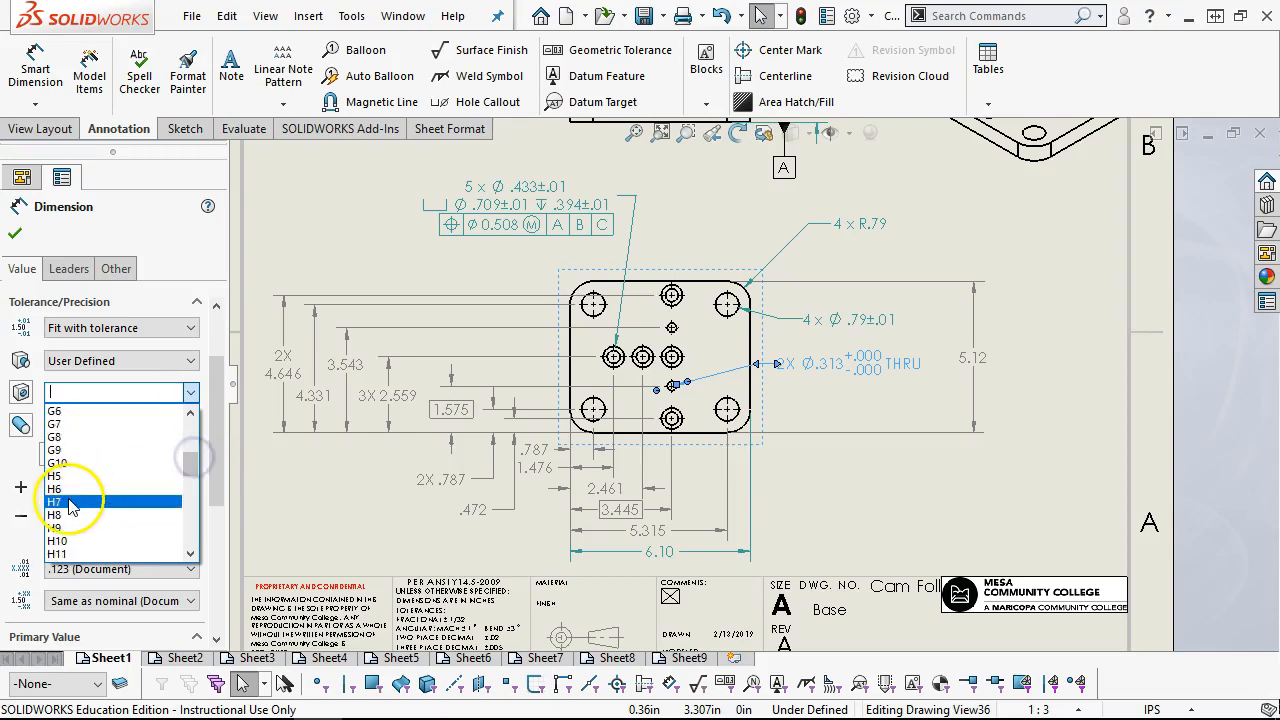
pyautogui.click(70, 489)
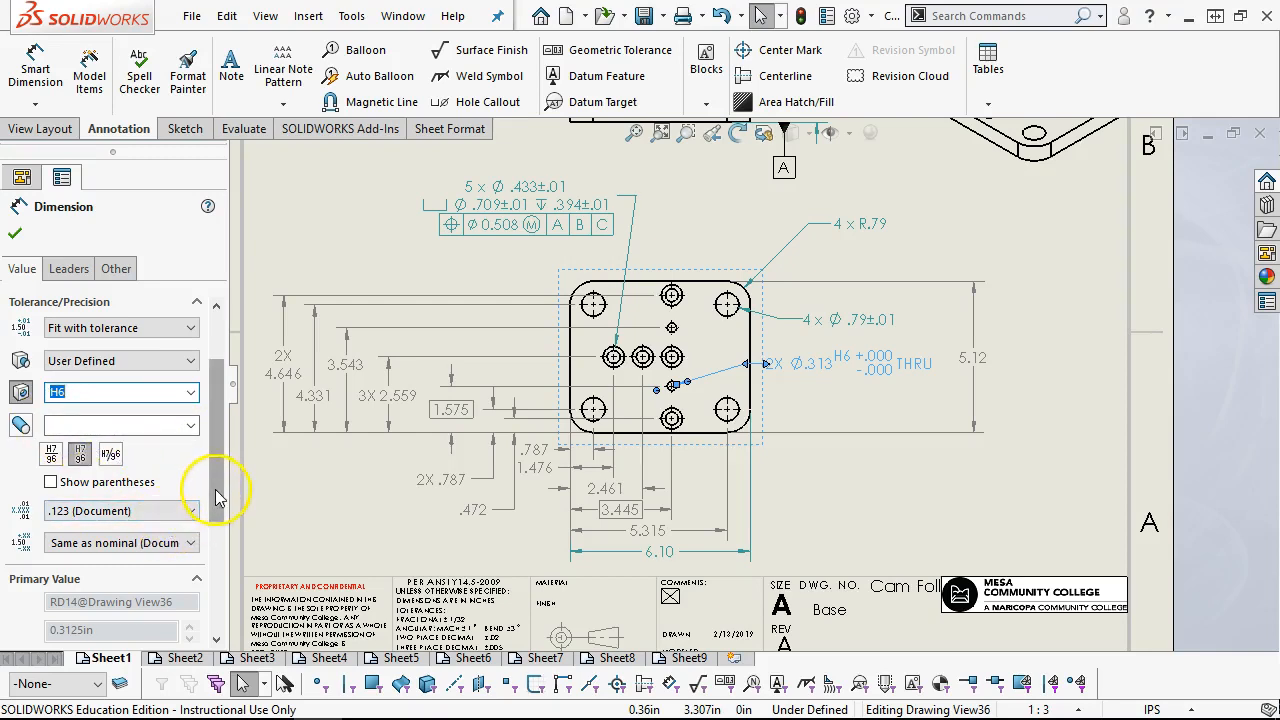
# Step: Set the 2X callout's unit precision to four decimal places (.1234)
pyautogui.moveTo(218, 497); pyautogui.dragTo(218, 513)
pyautogui.click(120, 480)
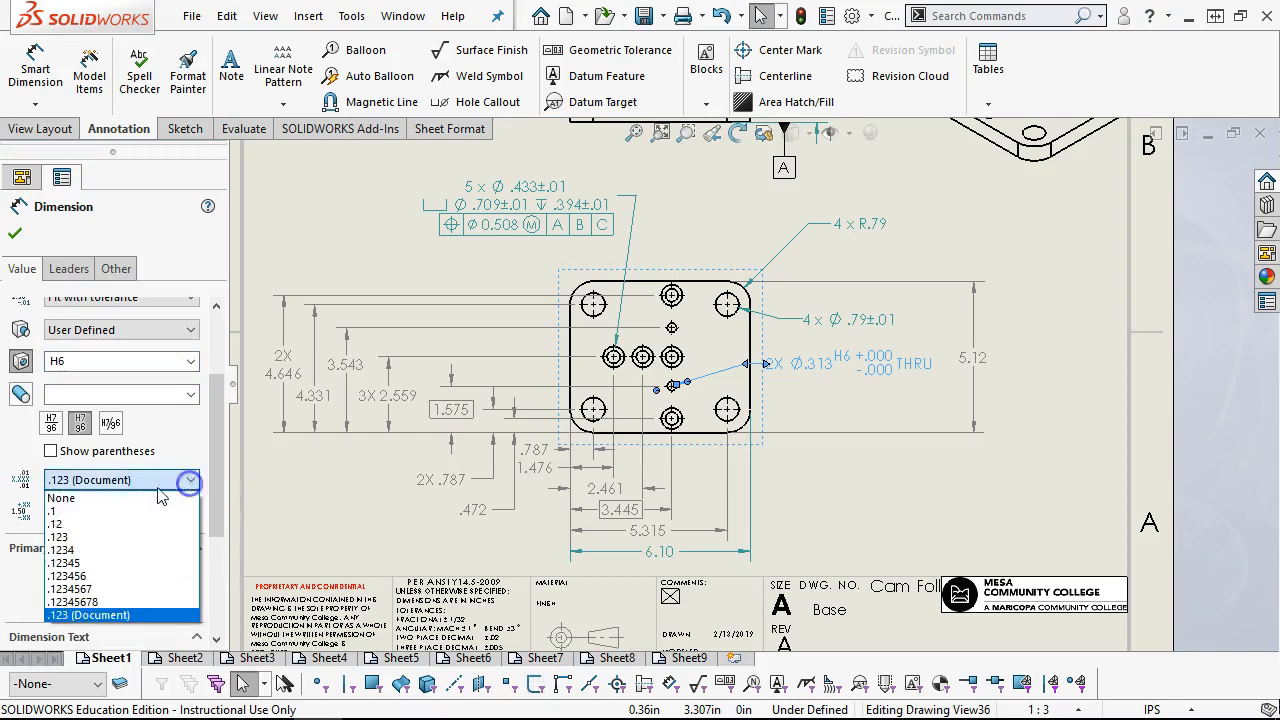
pyautogui.click(89, 550)
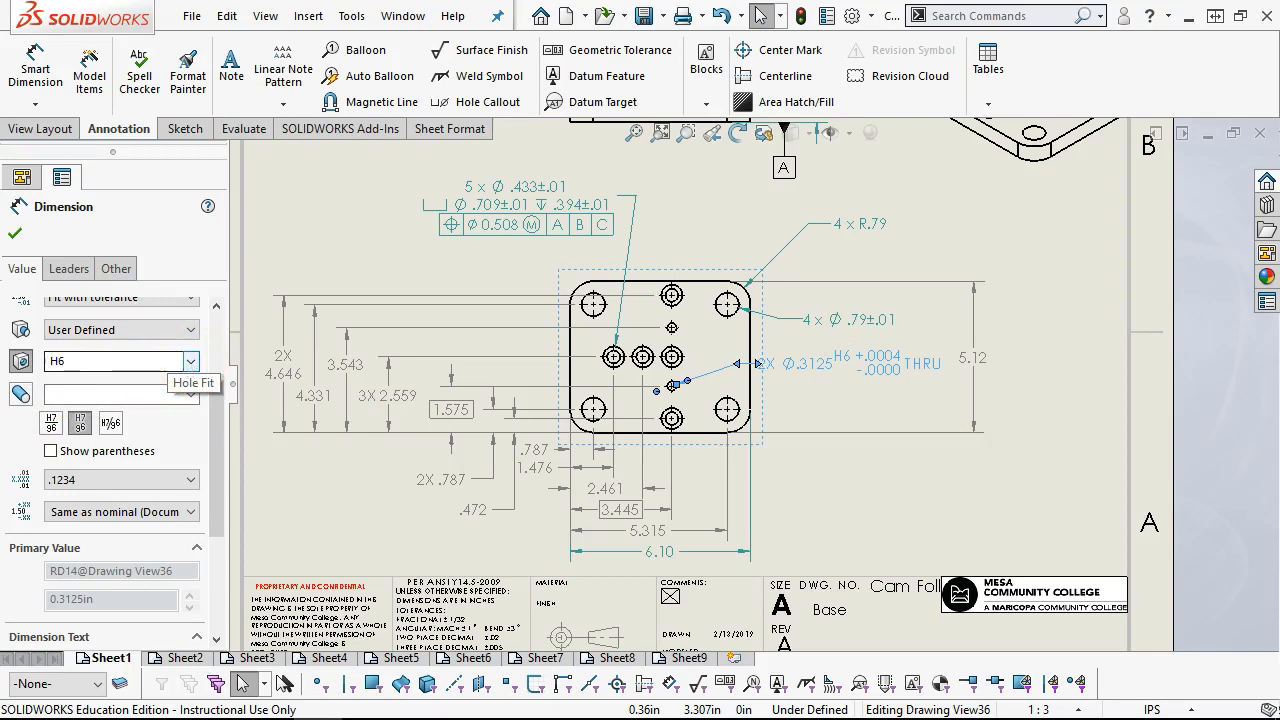
# Step: Try hole fit H7 on the 2X callout and clear the hole fit value again
pyautogui.click(190, 367)
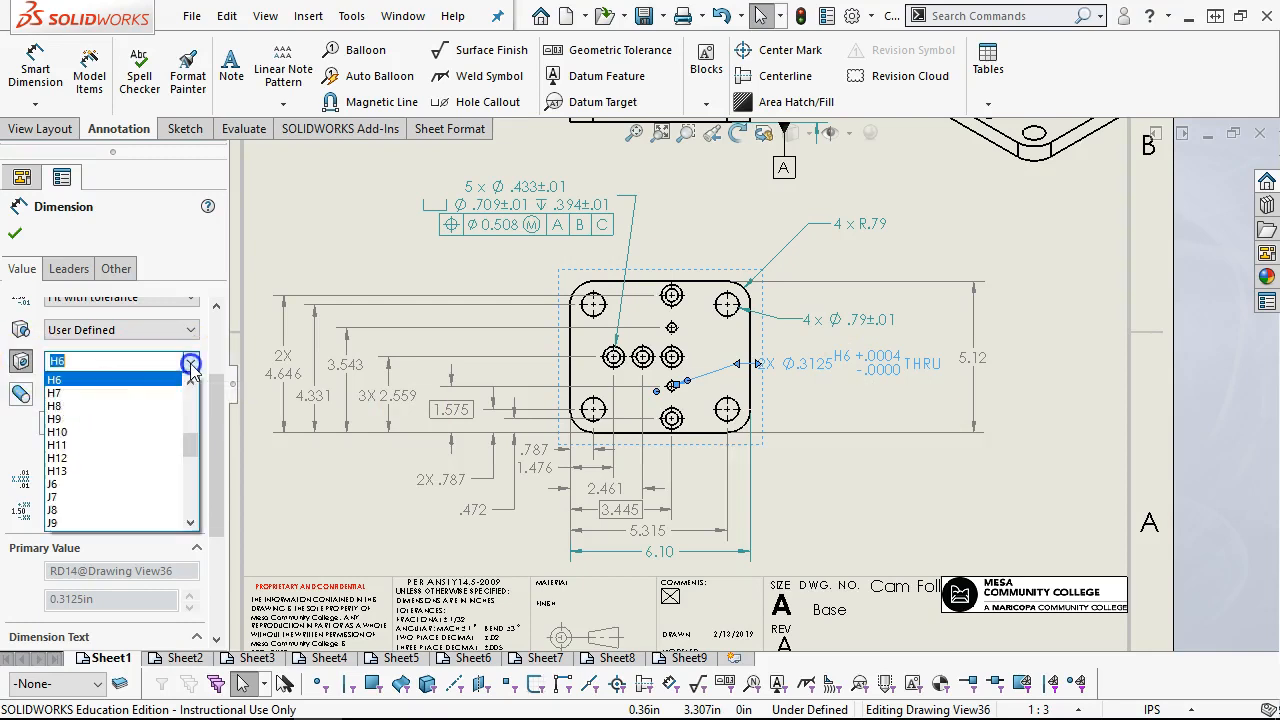
pyautogui.click(135, 393)
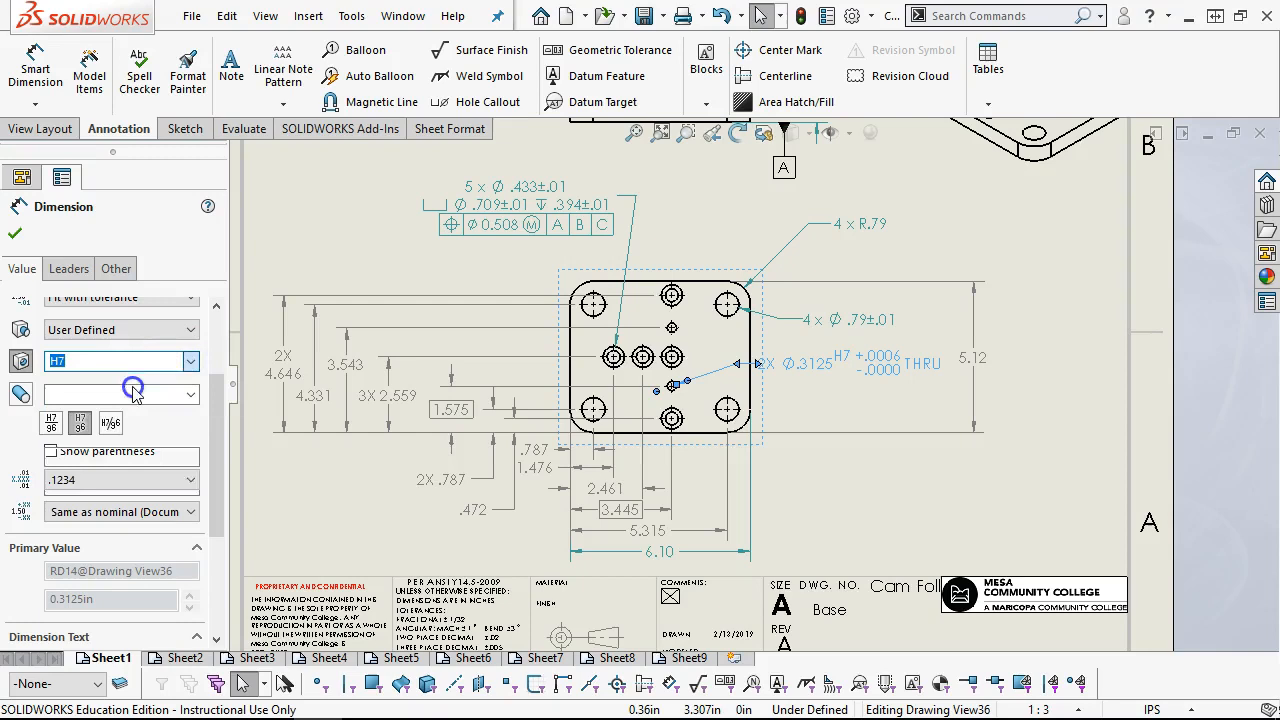
pyautogui.click(190, 365)
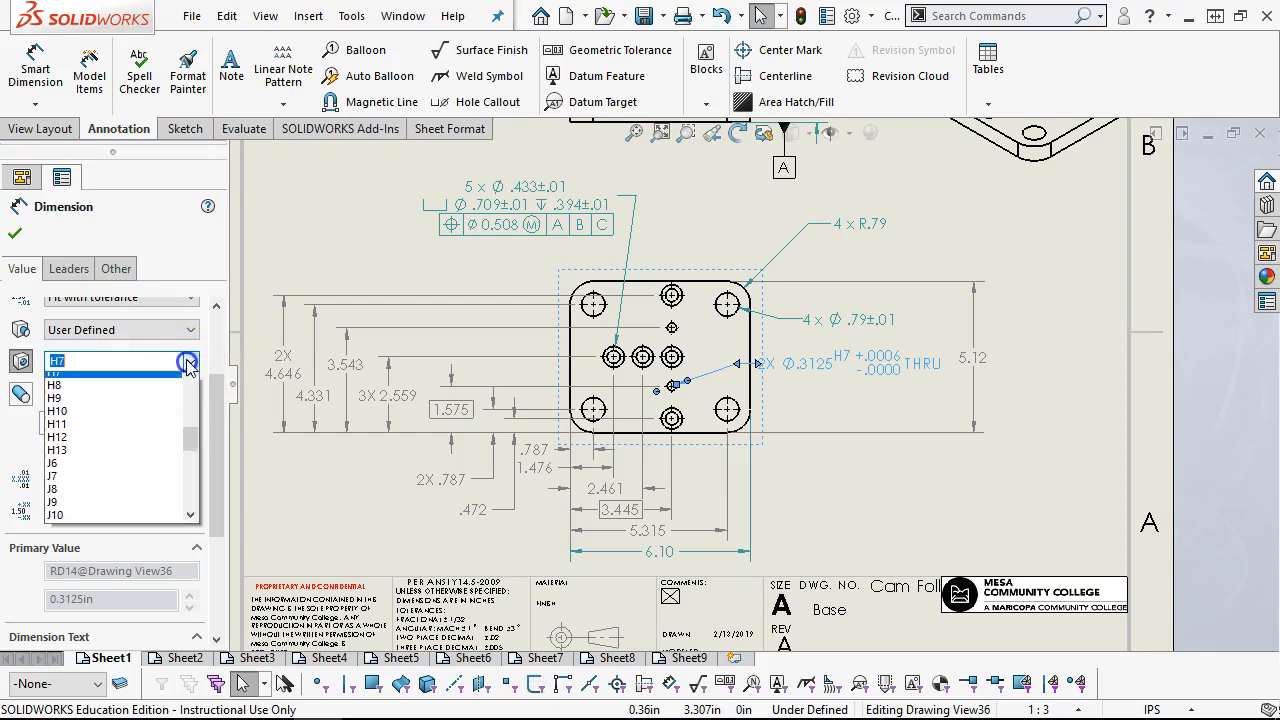
pyautogui.moveTo(190, 448); pyautogui.dragTo(40, 363)
pyautogui.press('Delete')
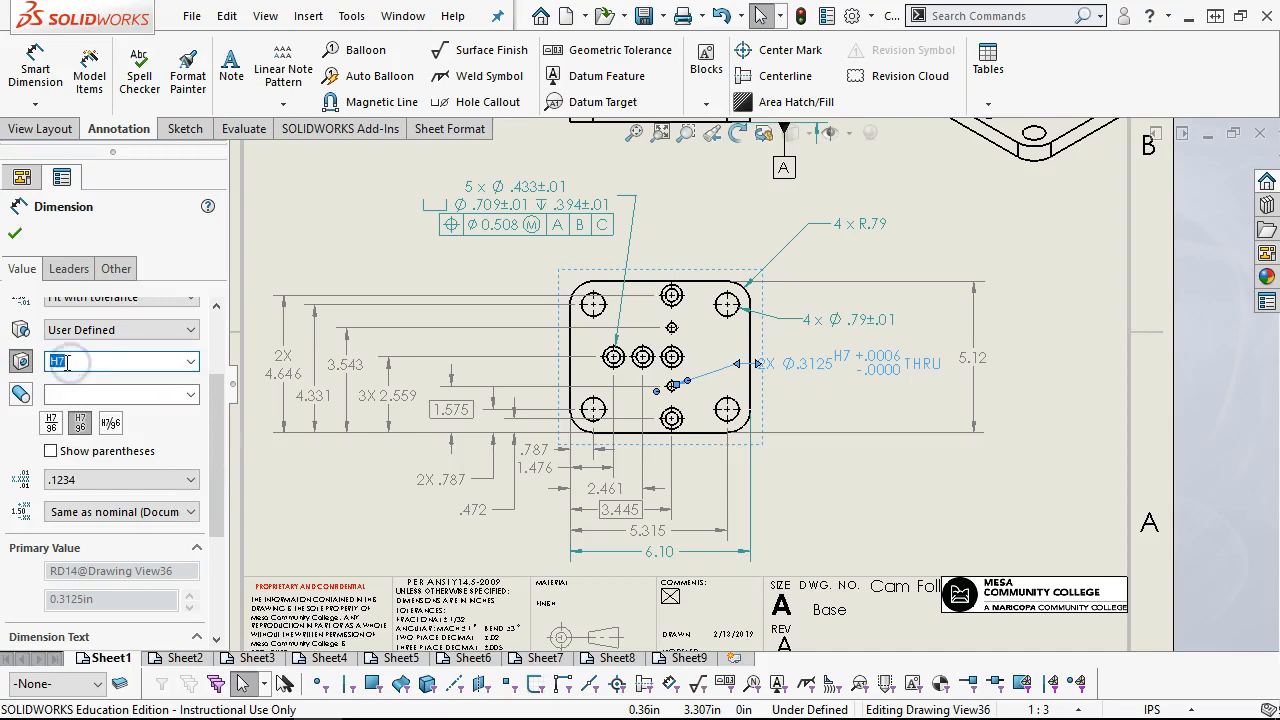
pyautogui.click(808, 415)
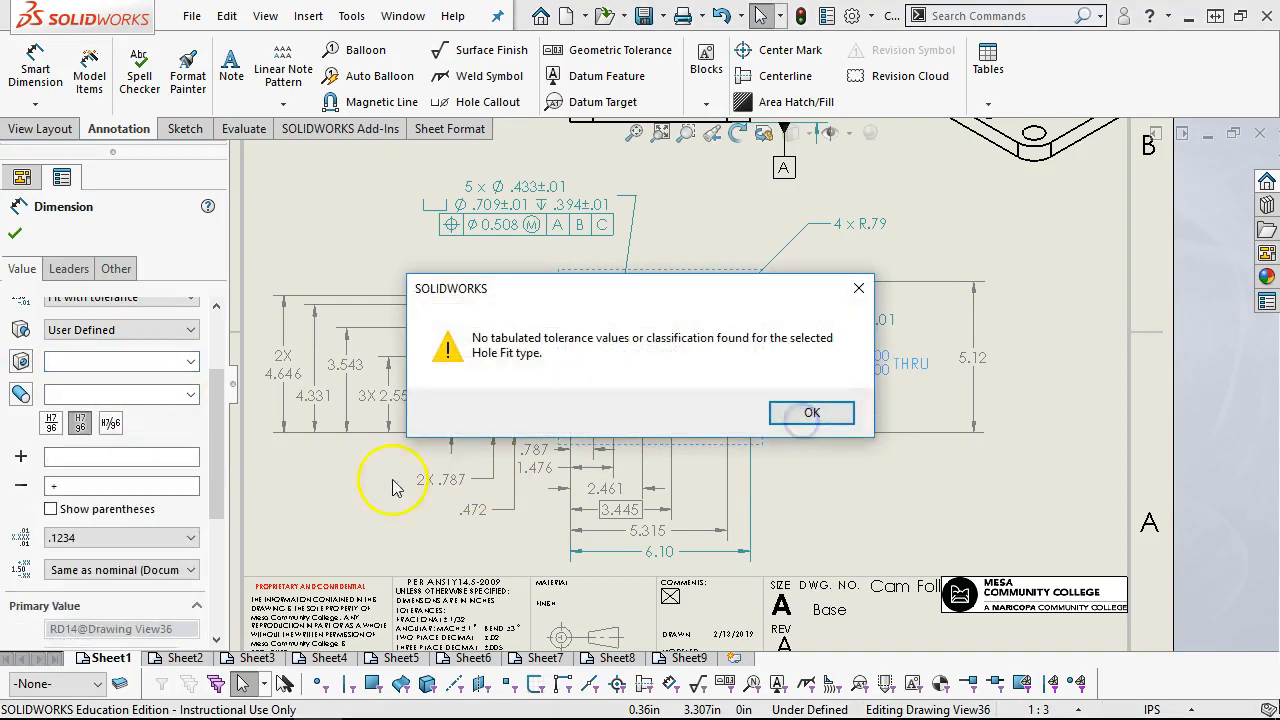
pyautogui.click(834, 413)
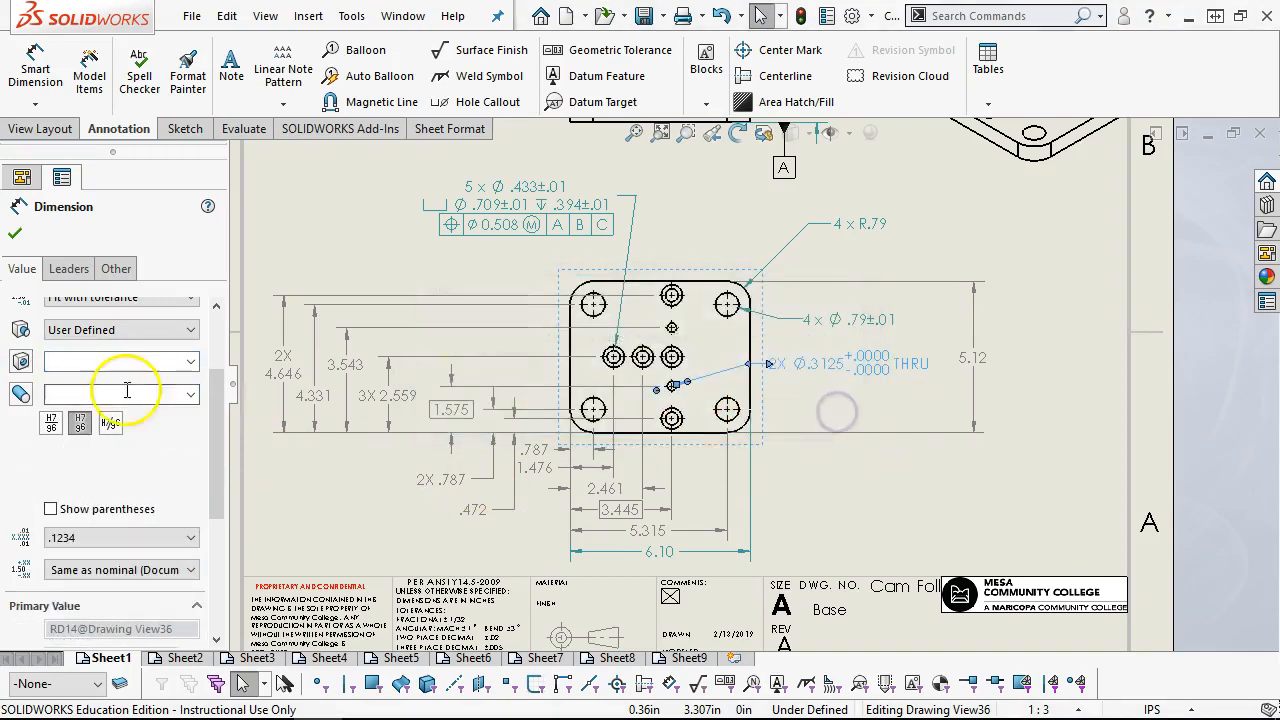
# Step: Set the 2X callout's shaft fit to g6 and nudge the callout slightly outward from the plate
pyautogui.click(190, 394)
pyautogui.moveTo(190, 437); pyautogui.dragTo(192, 453)
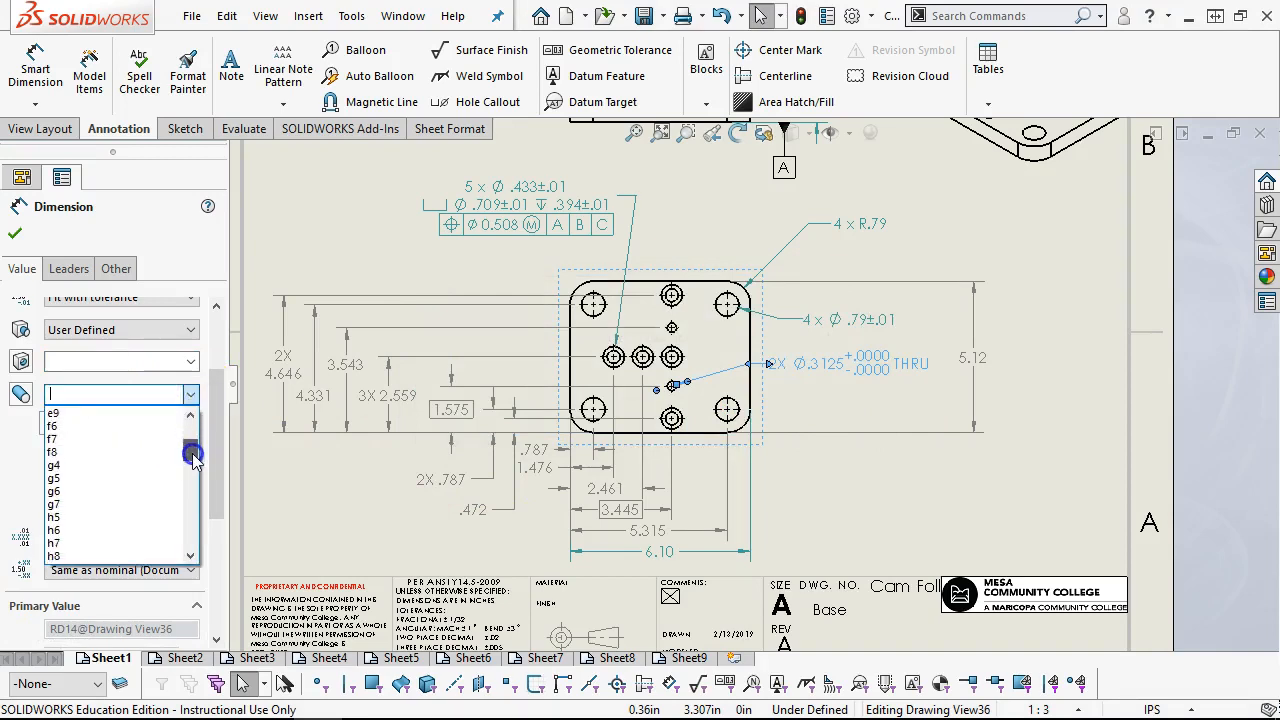
pyautogui.click(83, 491)
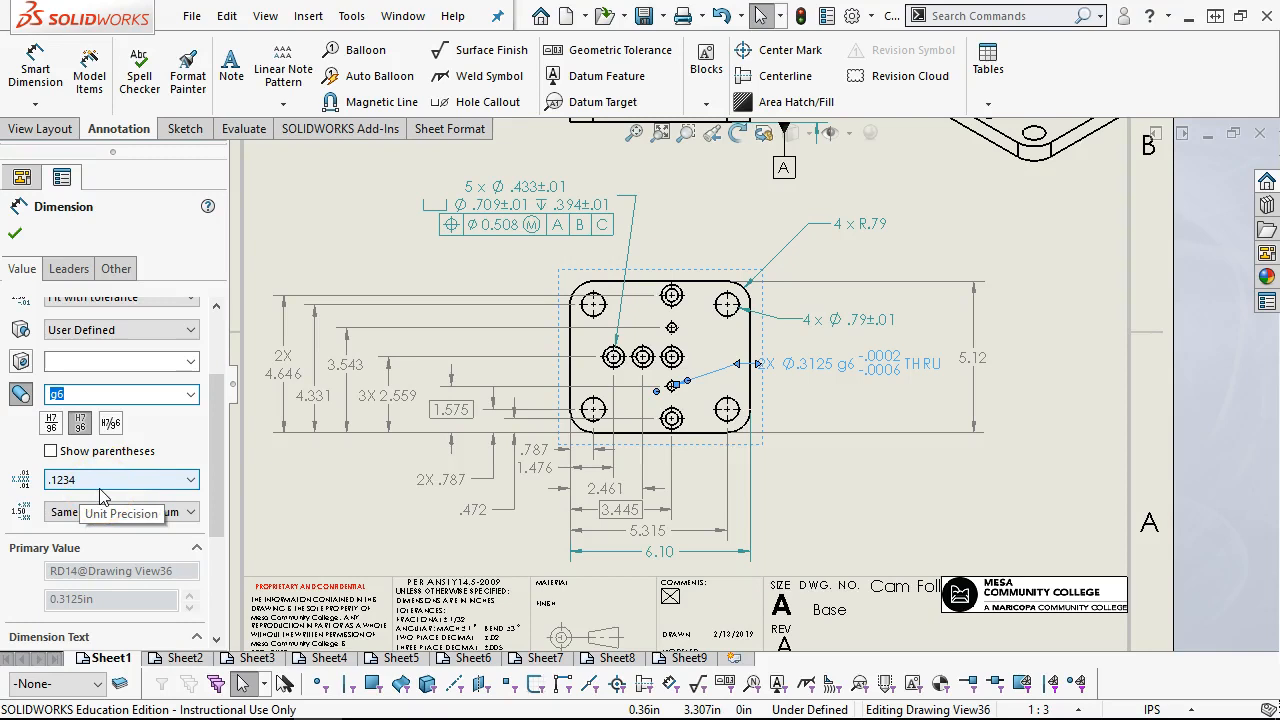
pyautogui.moveTo(886, 372)
pyautogui.mouseDown()
pyautogui.moveTo(894, 401)
pyautogui.moveTo(892, 368)
pyautogui.mouseUp()
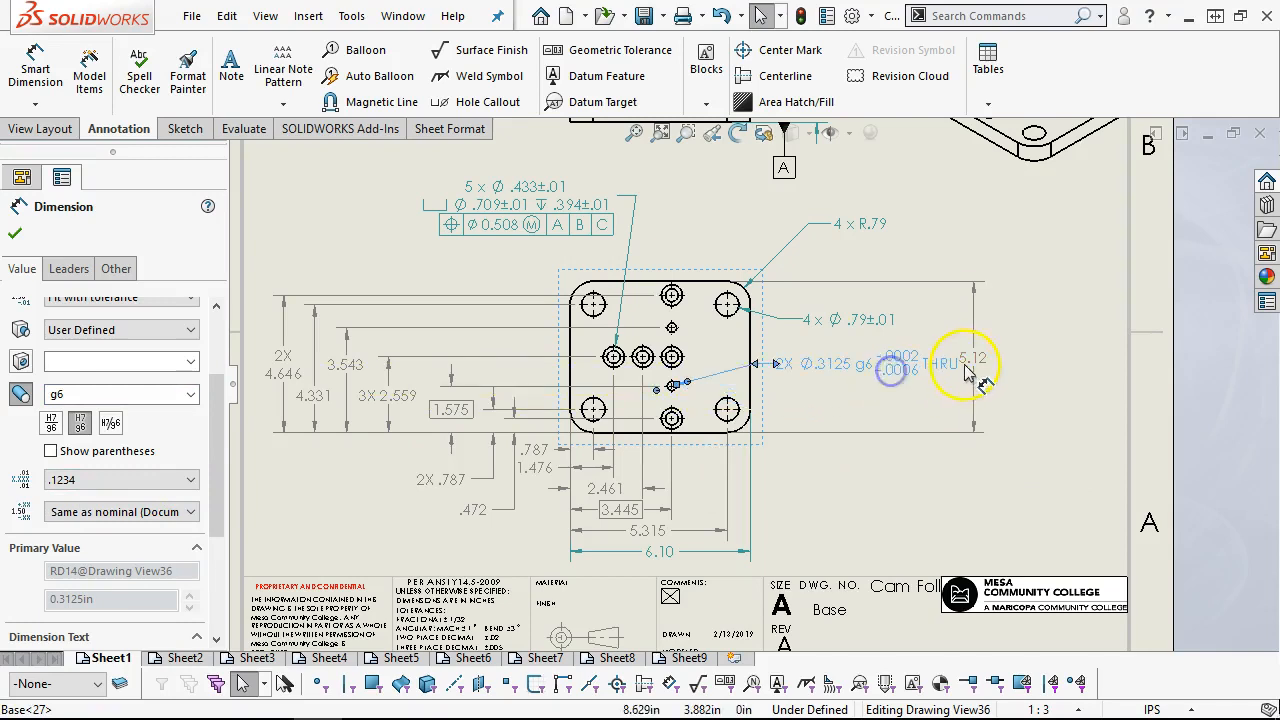
# Step: Try to move the 5.12 overall height dimension farther from the plate, clear of the 2X callout
pyautogui.click(990, 364)
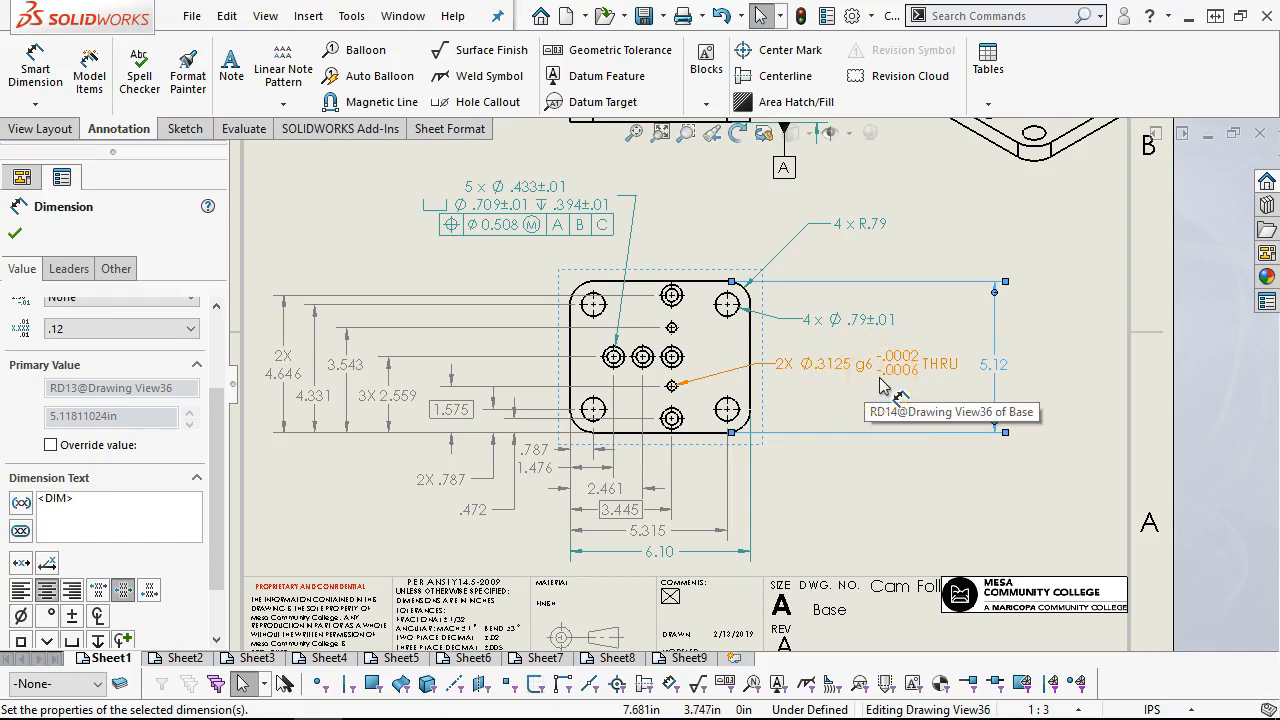
pyautogui.click(829, 386)
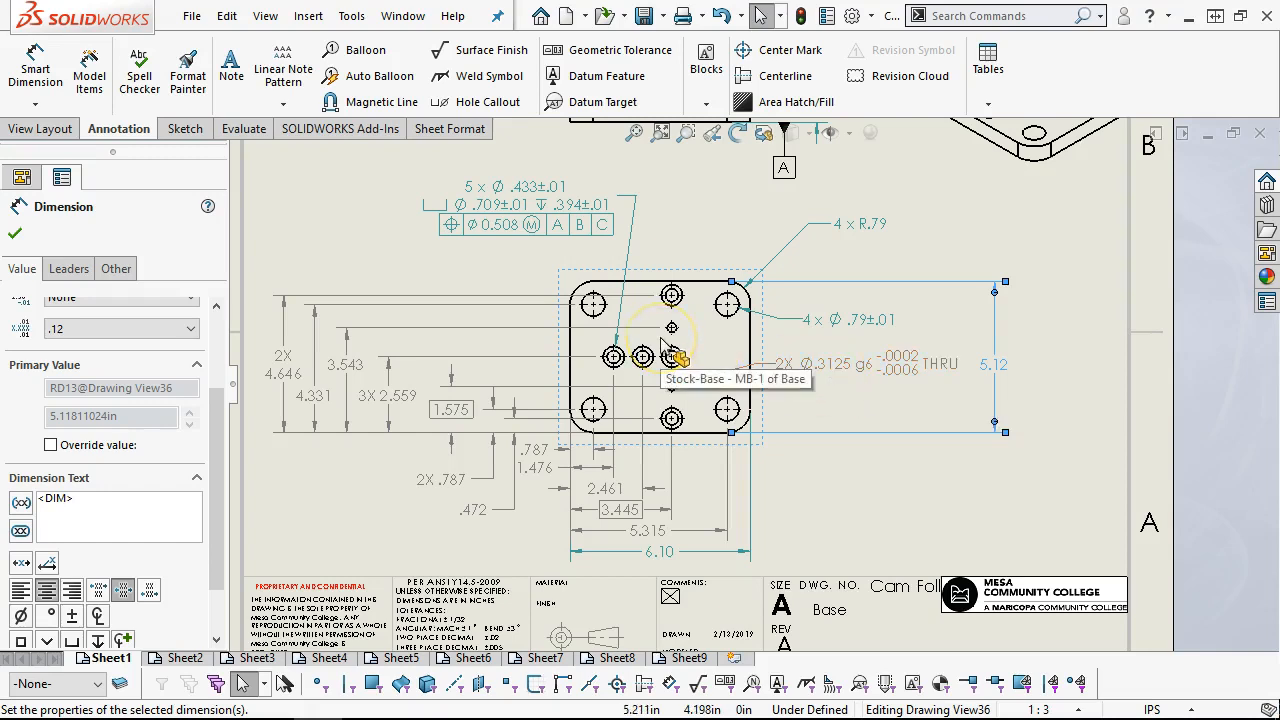
pyautogui.click(707, 357)
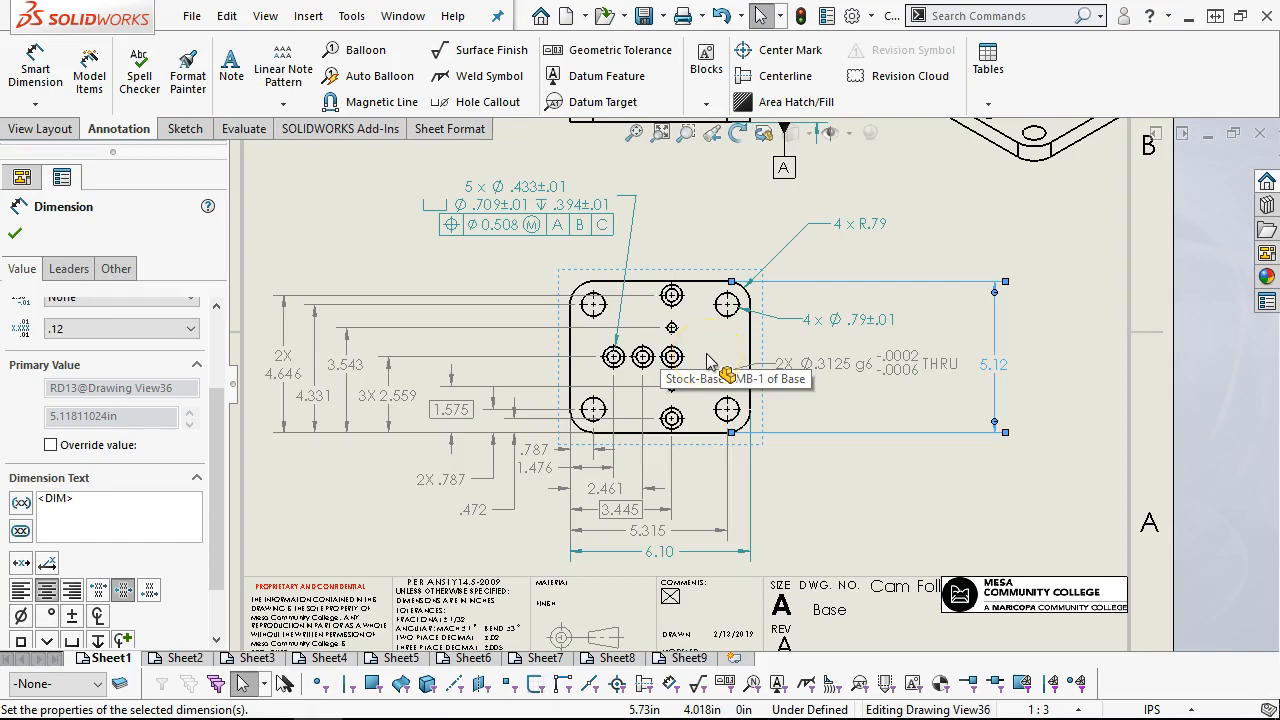
pyautogui.click(728, 345)
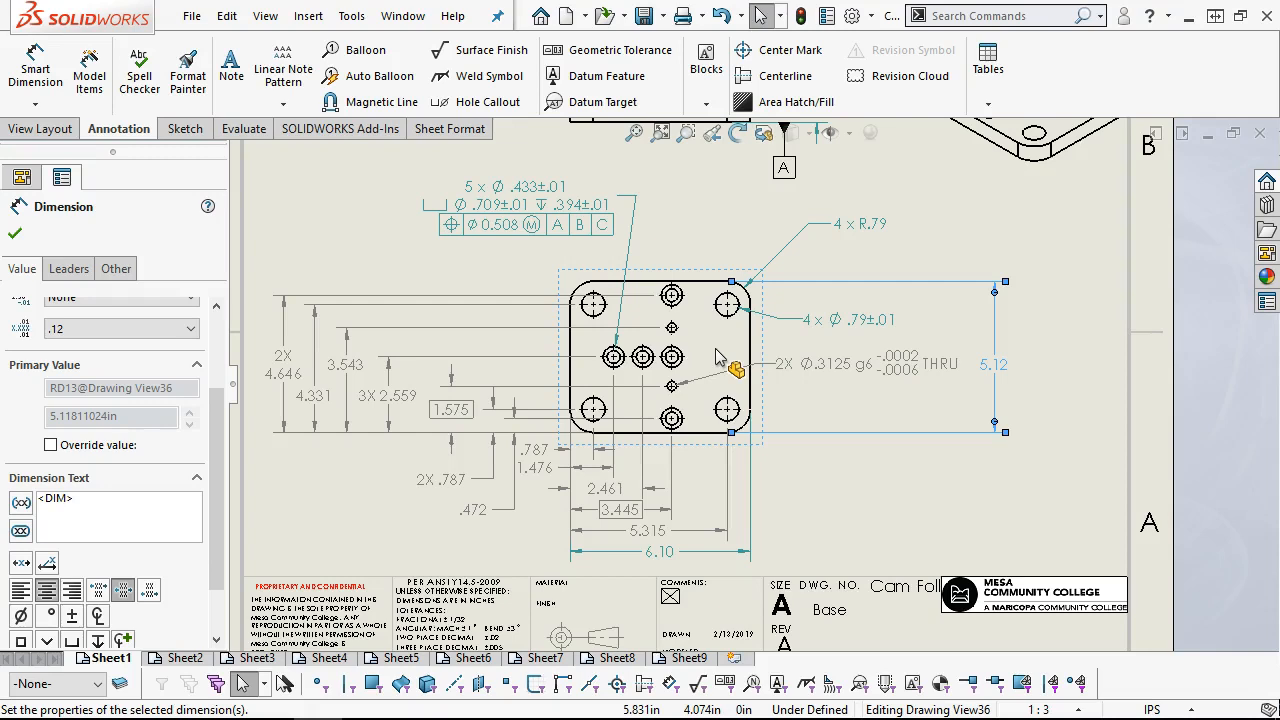
# Step: Start a Geometric Tolerance on the 2X callout with the position symbol and a .002 tolerance
pyautogui.click(858, 370)
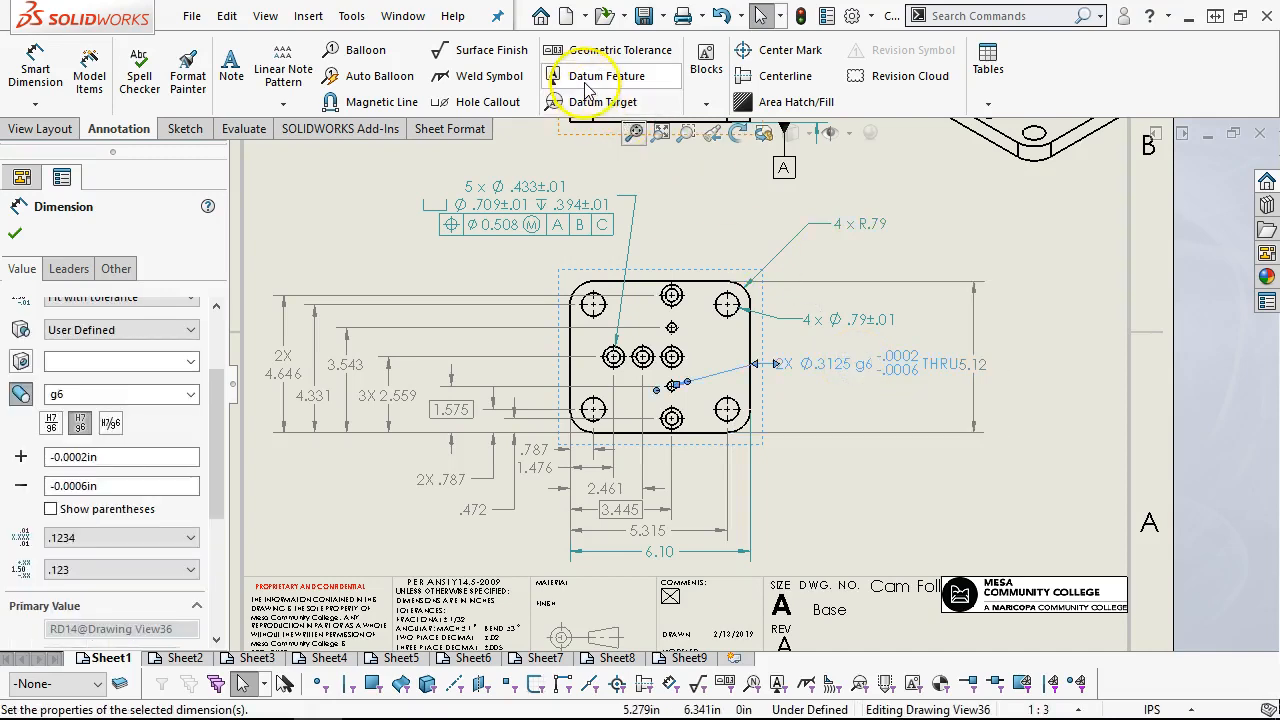
pyautogui.click(588, 50)
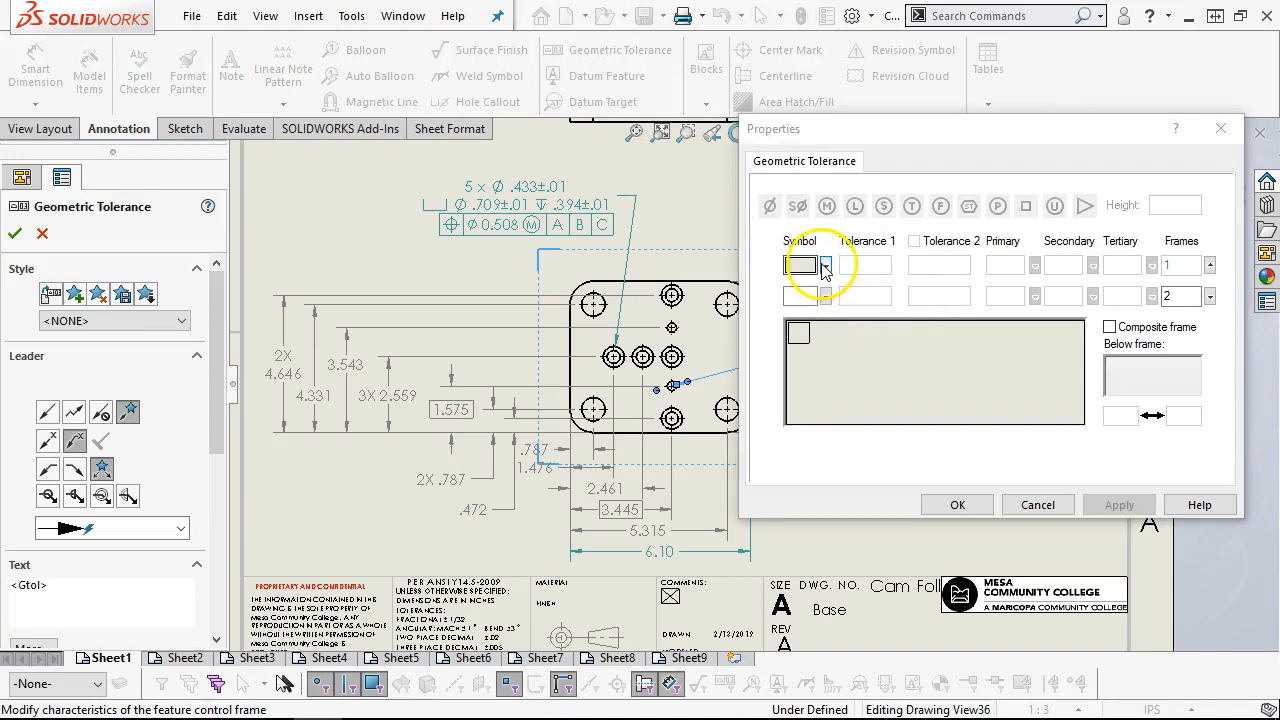
pyautogui.click(826, 265)
pyautogui.click(897, 316)
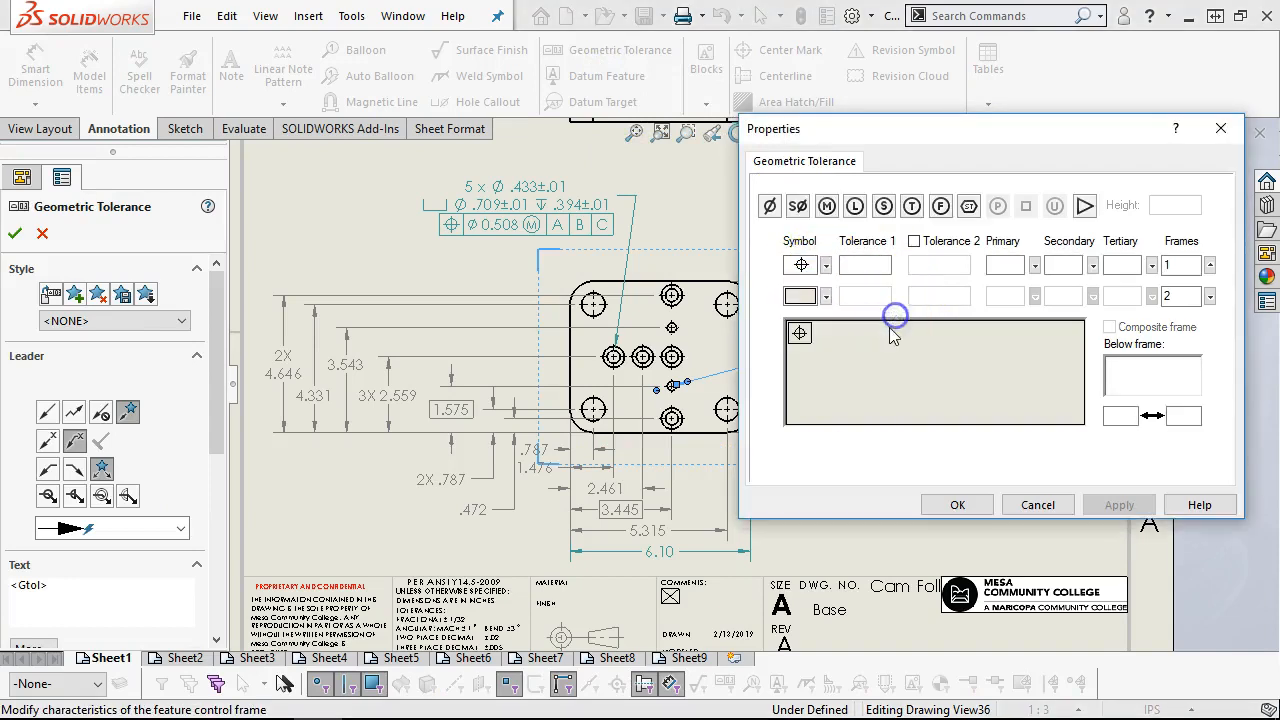
pyautogui.moveTo(871, 128)
pyautogui.mouseDown()
pyautogui.moveTo(346, 148)
pyautogui.moveTo(930, 323)
pyautogui.moveTo(283, 70)
pyautogui.moveTo(414, 158)
pyautogui.mouseUp()
pyautogui.click(406, 296)
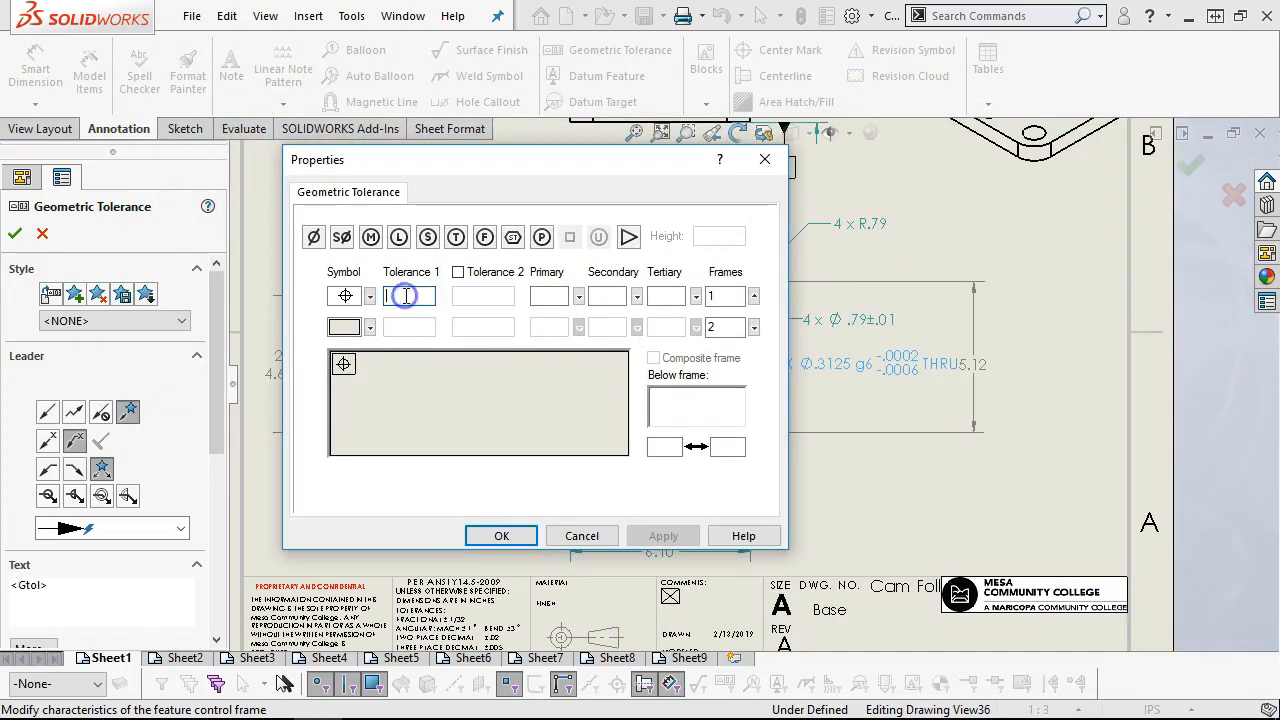
pyautogui.write('.002')
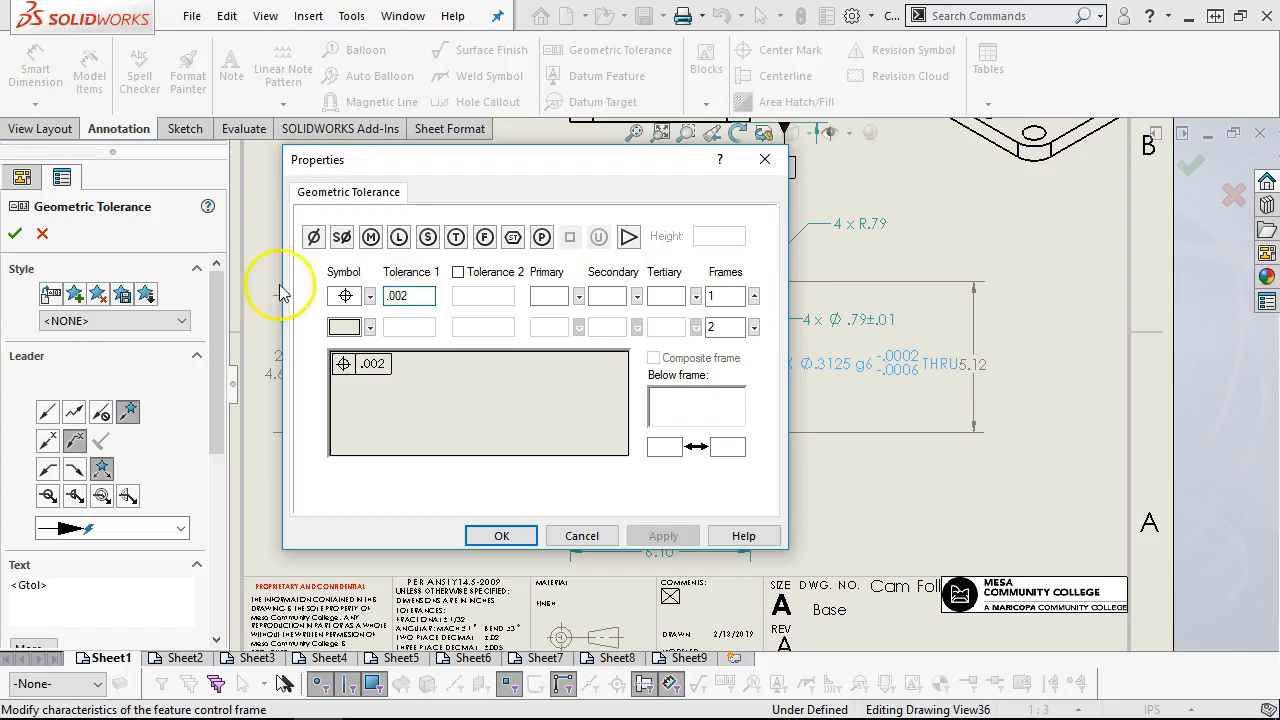
# Step: Set the frame's datums to A, B and C, apply the maximum material condition modifier (M) to .002, and accept it
pyautogui.press('Tab')
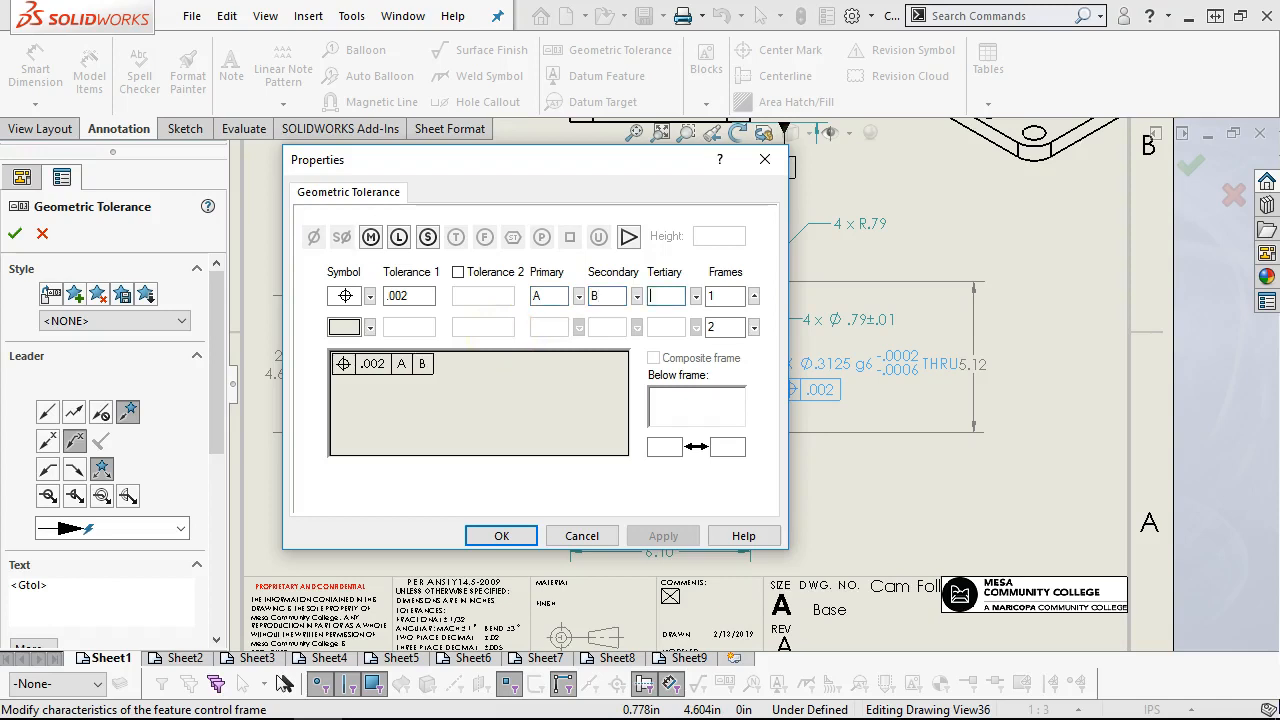
pyautogui.click(419, 297)
pyautogui.click(370, 236)
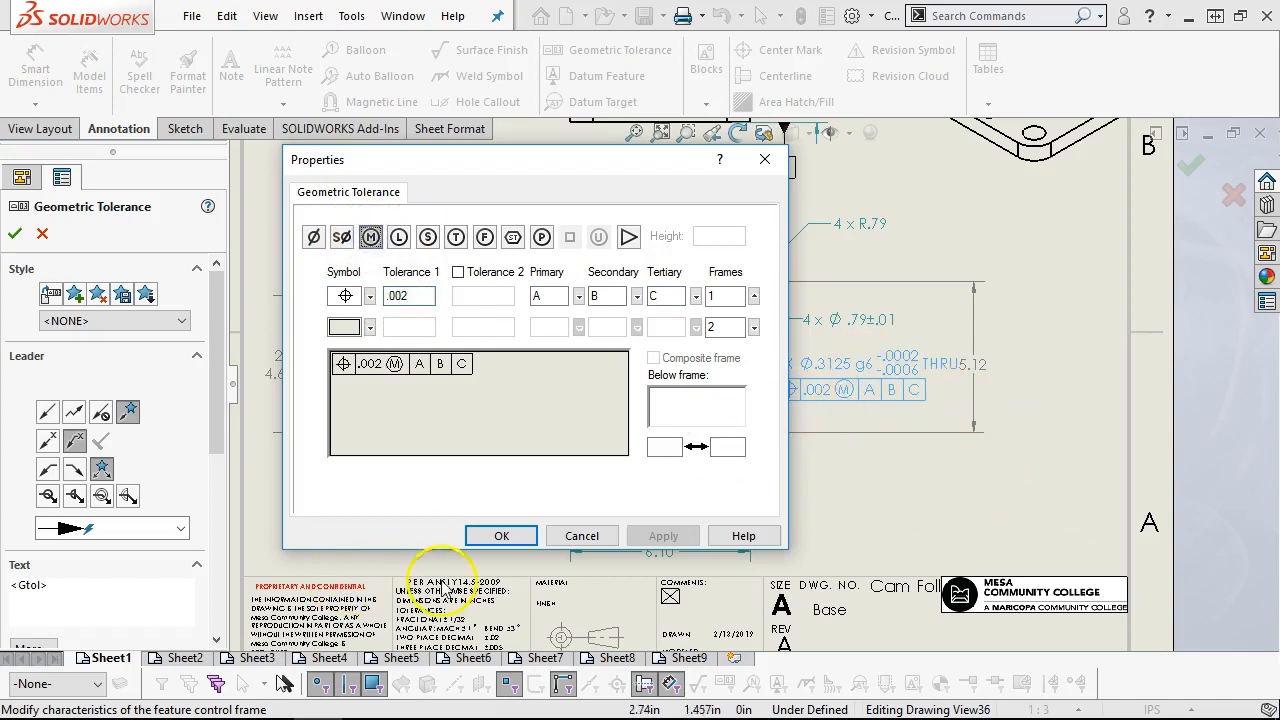
pyautogui.click(500, 536)
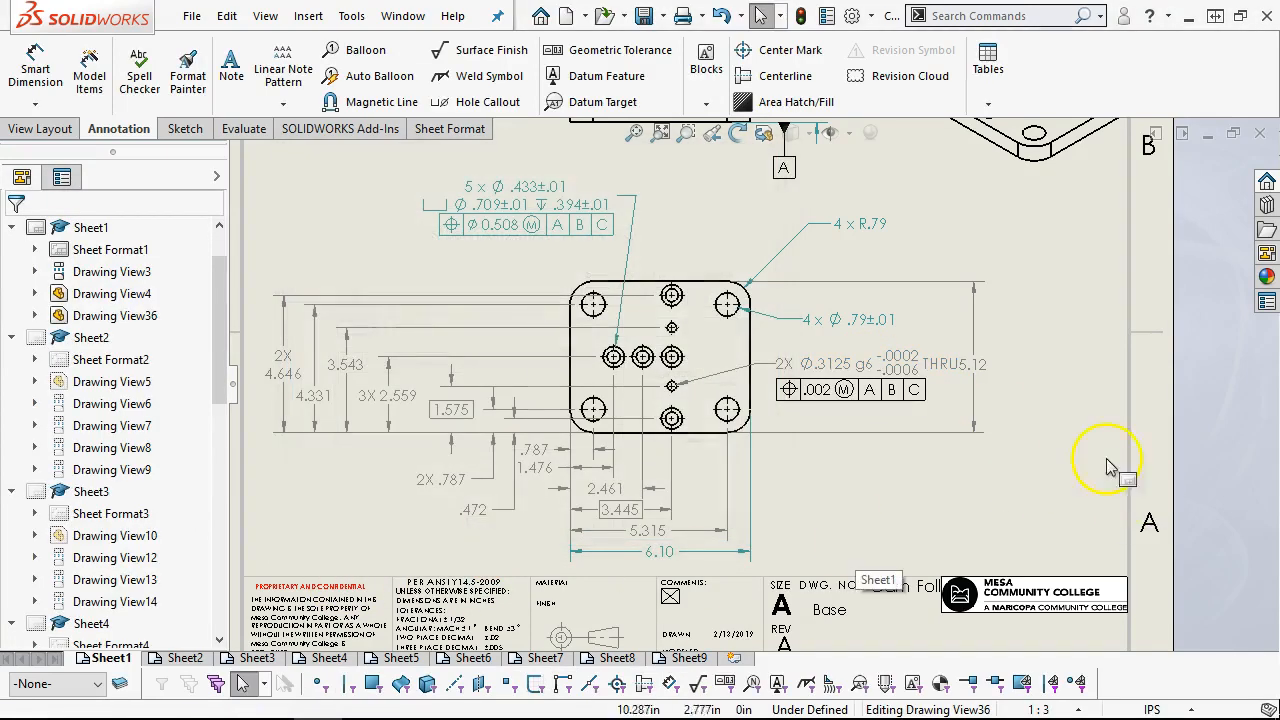
# Step: Move the 5.12 overall dimension outward, clear of the THRU callout, and give the 3.543 dimension a Basic tolerance
pyautogui.moveTo(986, 366); pyautogui.dragTo(1018, 360)
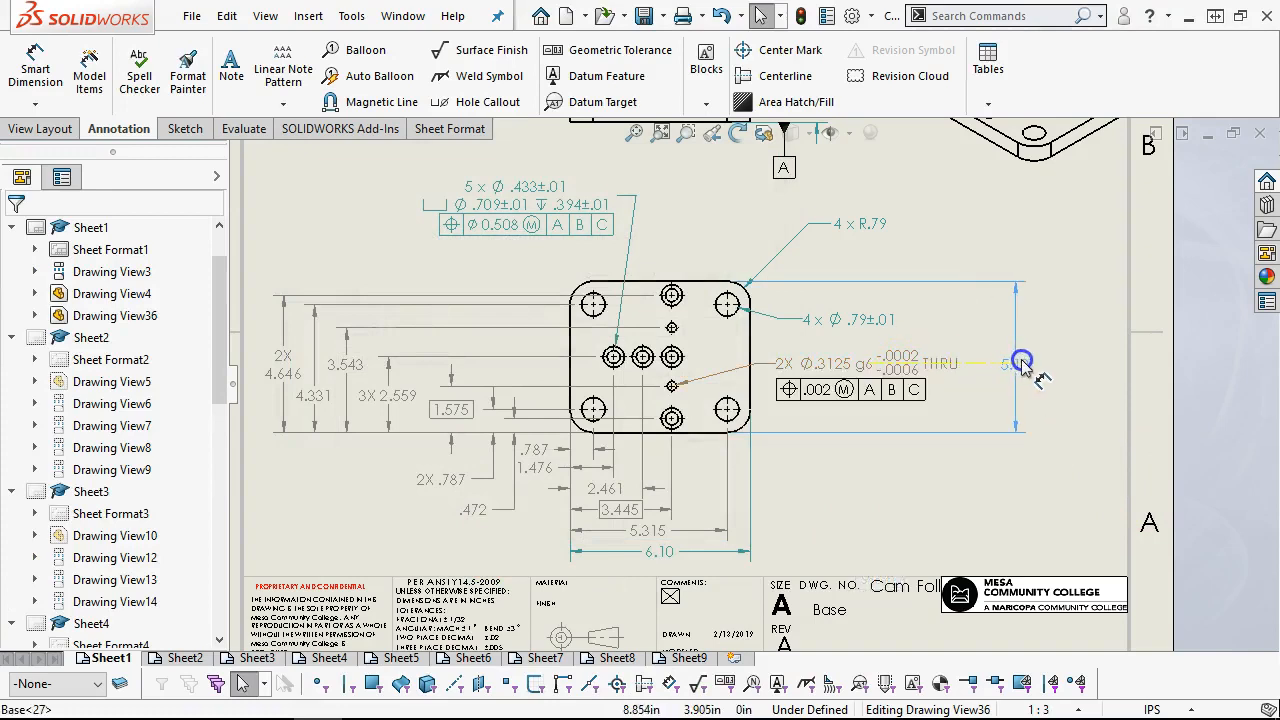
pyautogui.click(979, 455)
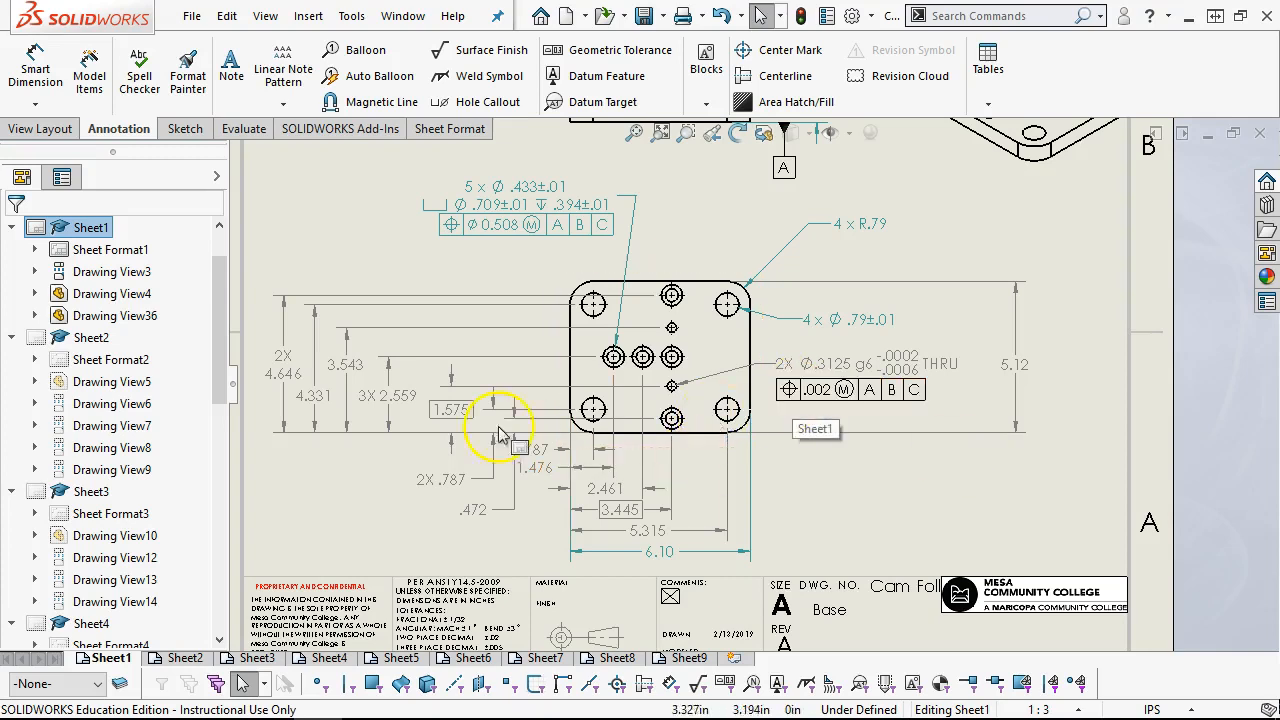
pyautogui.click(350, 364)
pyautogui.click(91, 426)
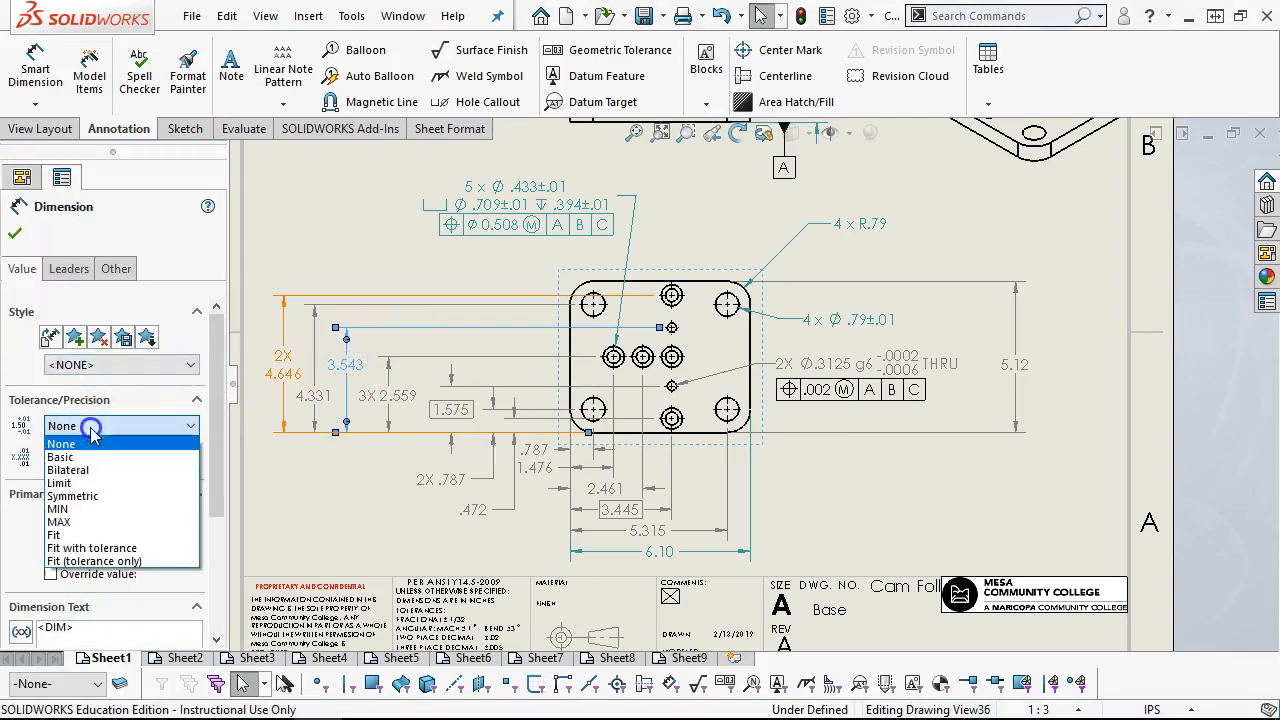
pyautogui.click(68, 457)
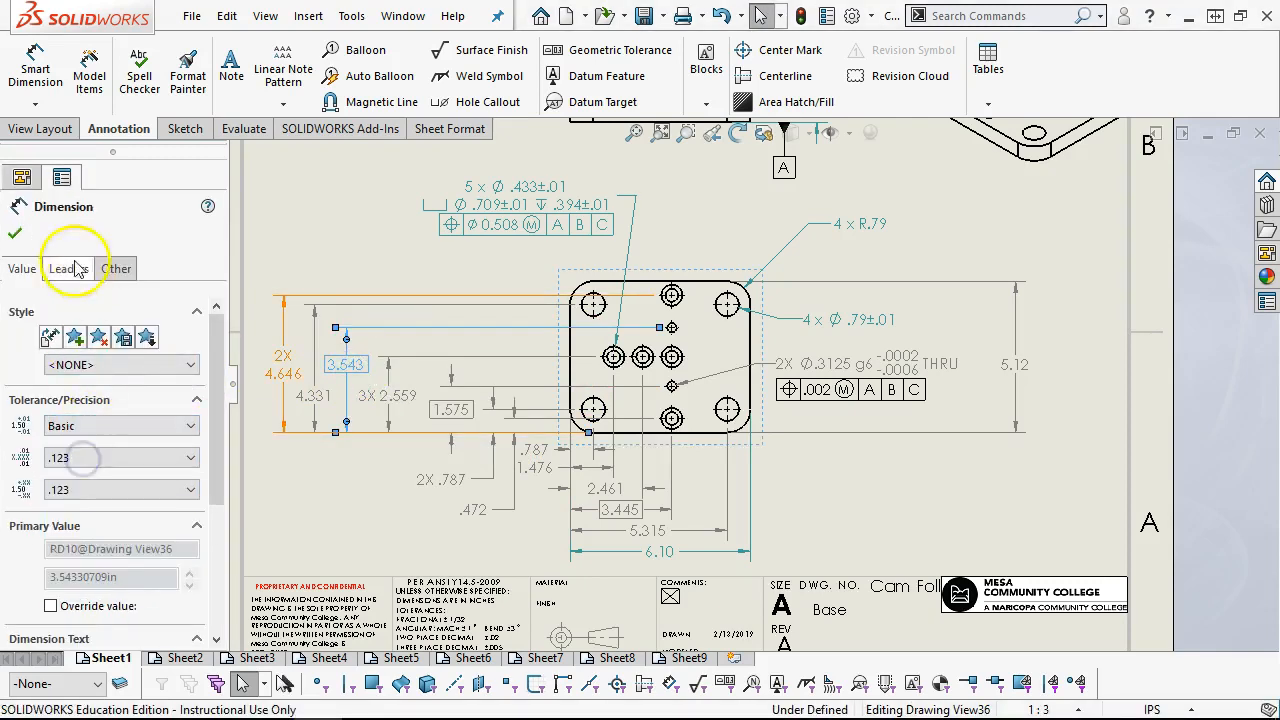
pyautogui.click(20, 235)
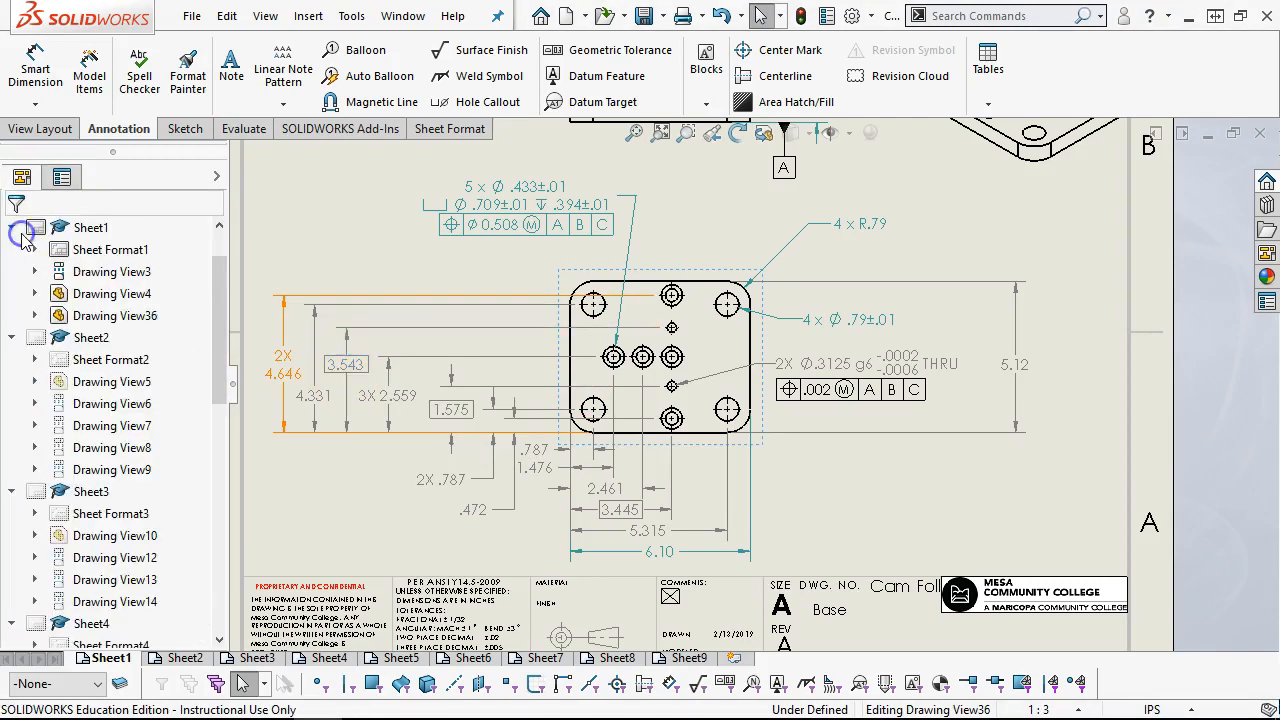
pyautogui.click(385, 247)
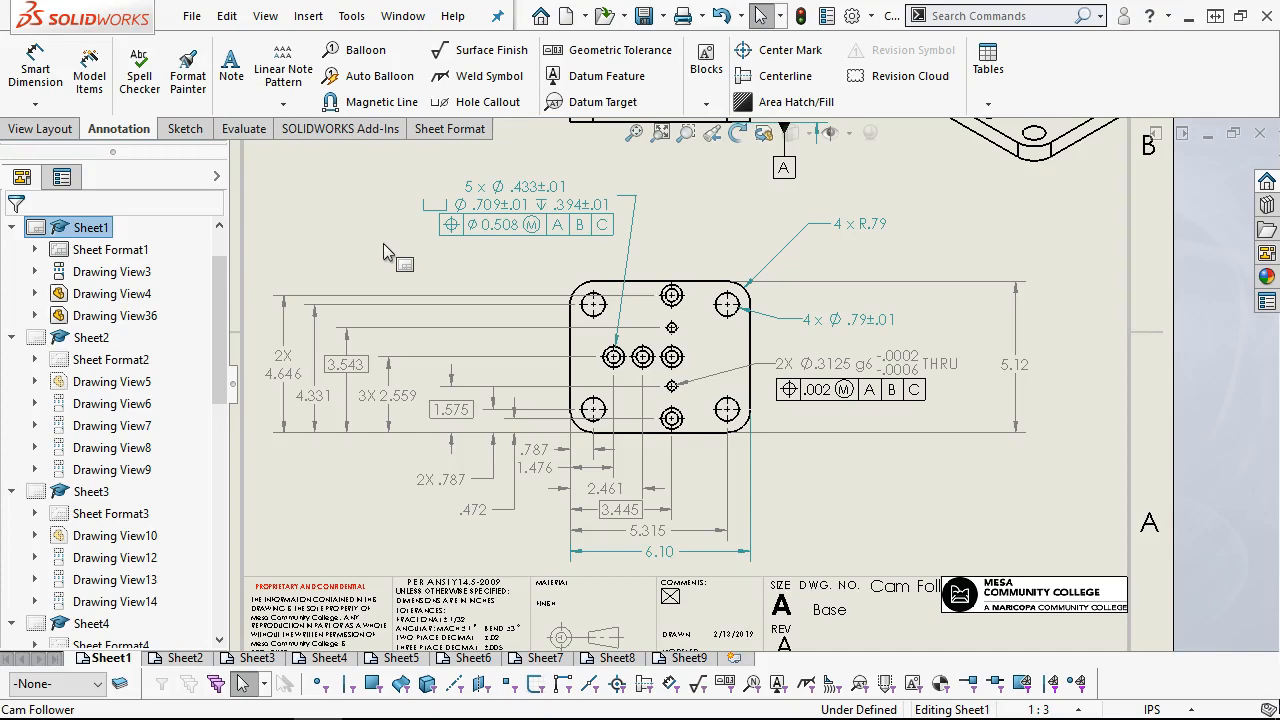
# Step: Shift the dimensioned plan view slightly up and reposition its 5 x Ø.433 counterbore callout closer to the plate
pyautogui.click(632, 132)
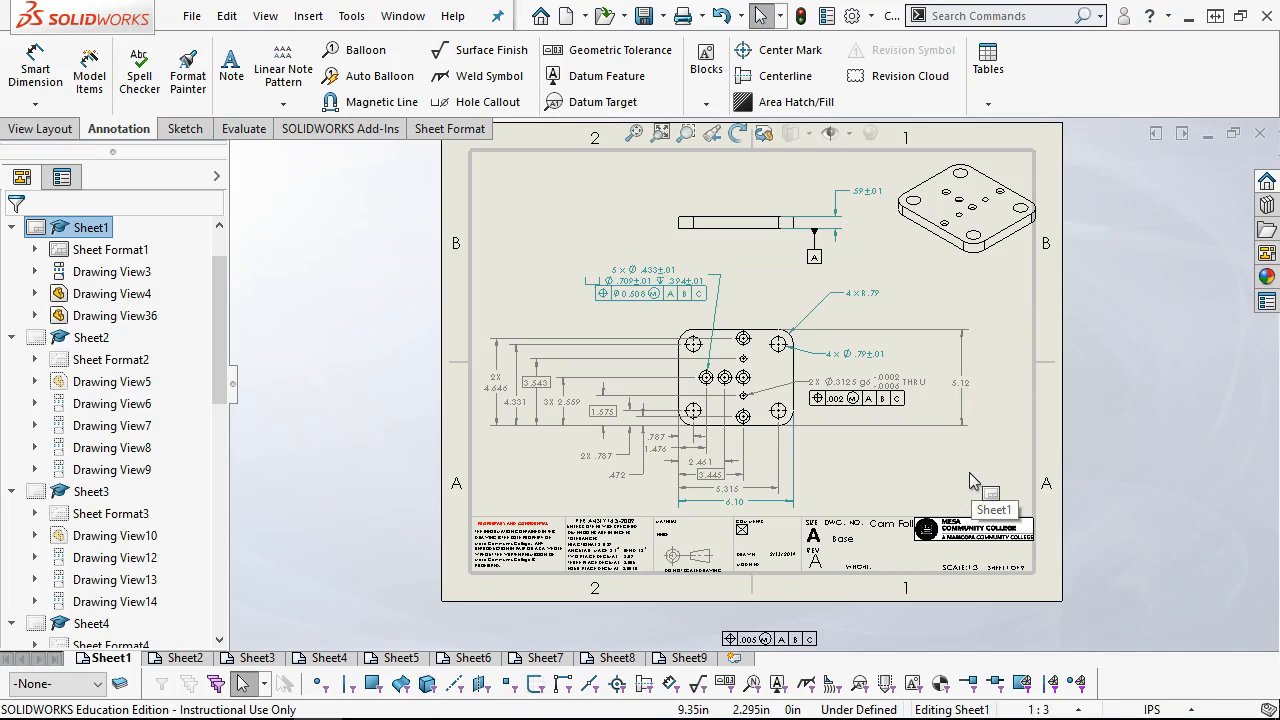
pyautogui.click(622, 293)
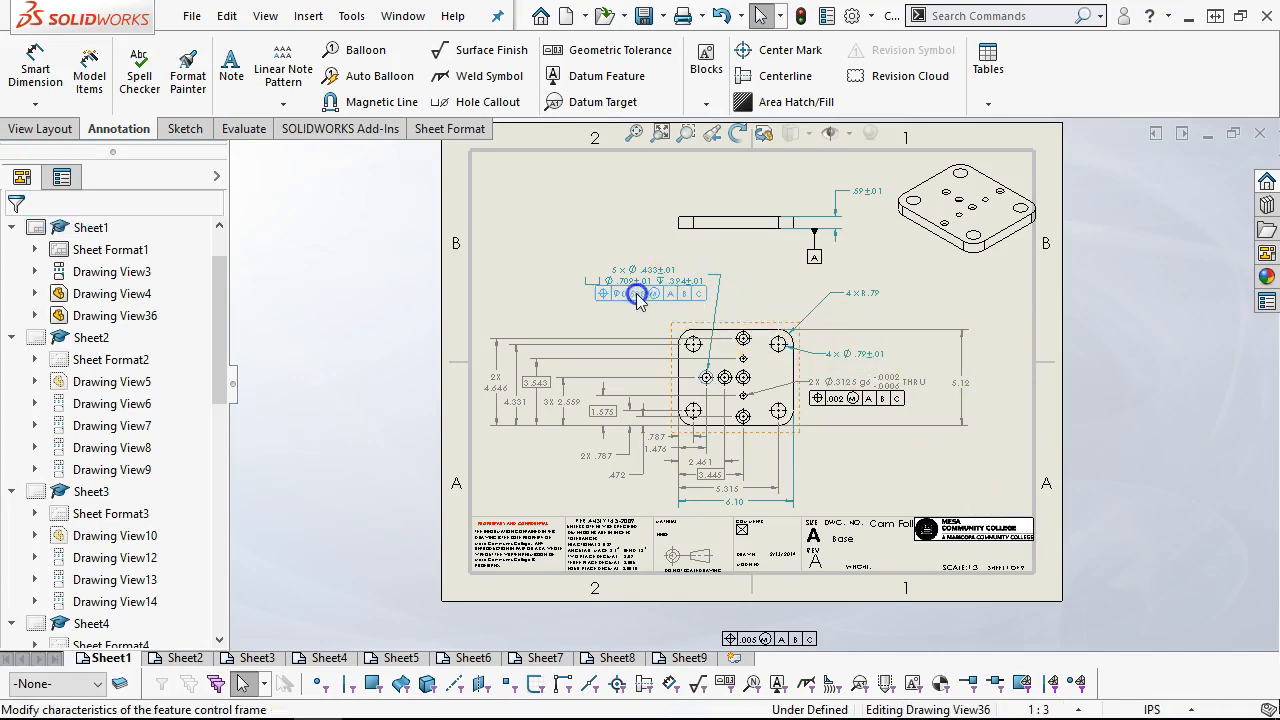
pyautogui.click(755, 317)
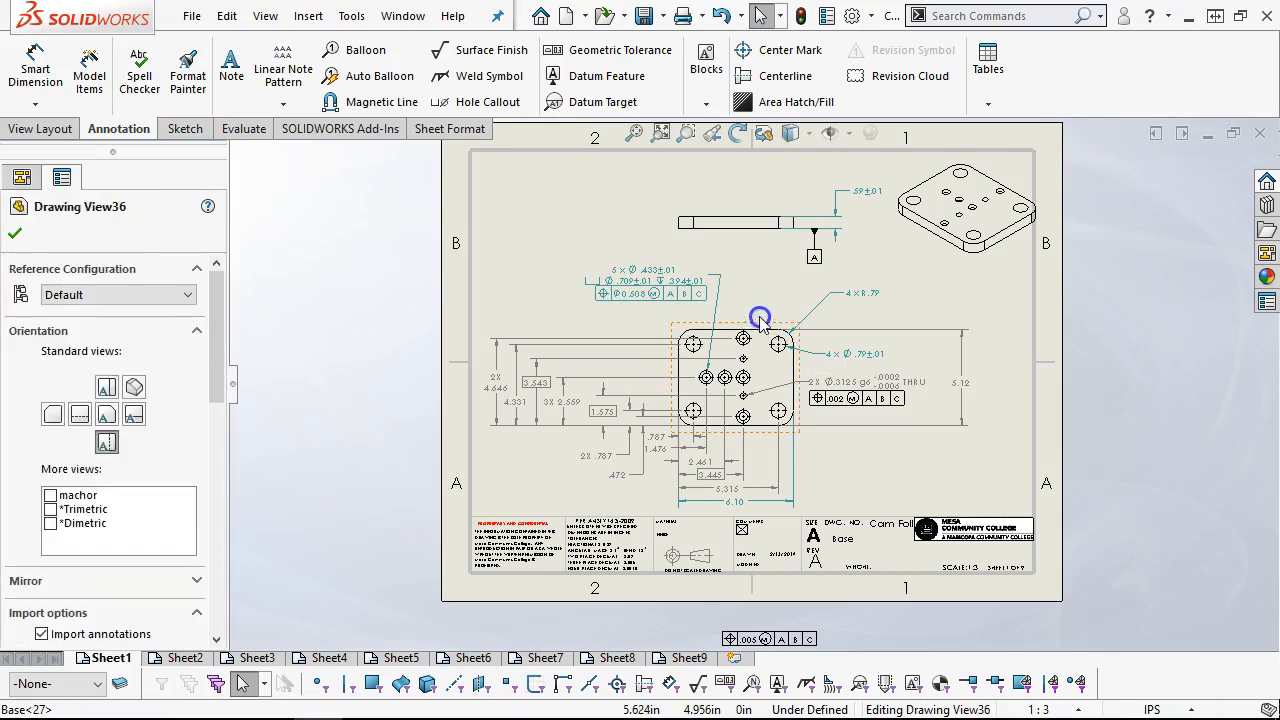
pyautogui.moveTo(760, 318); pyautogui.dragTo(758, 308)
pyautogui.click(889, 447)
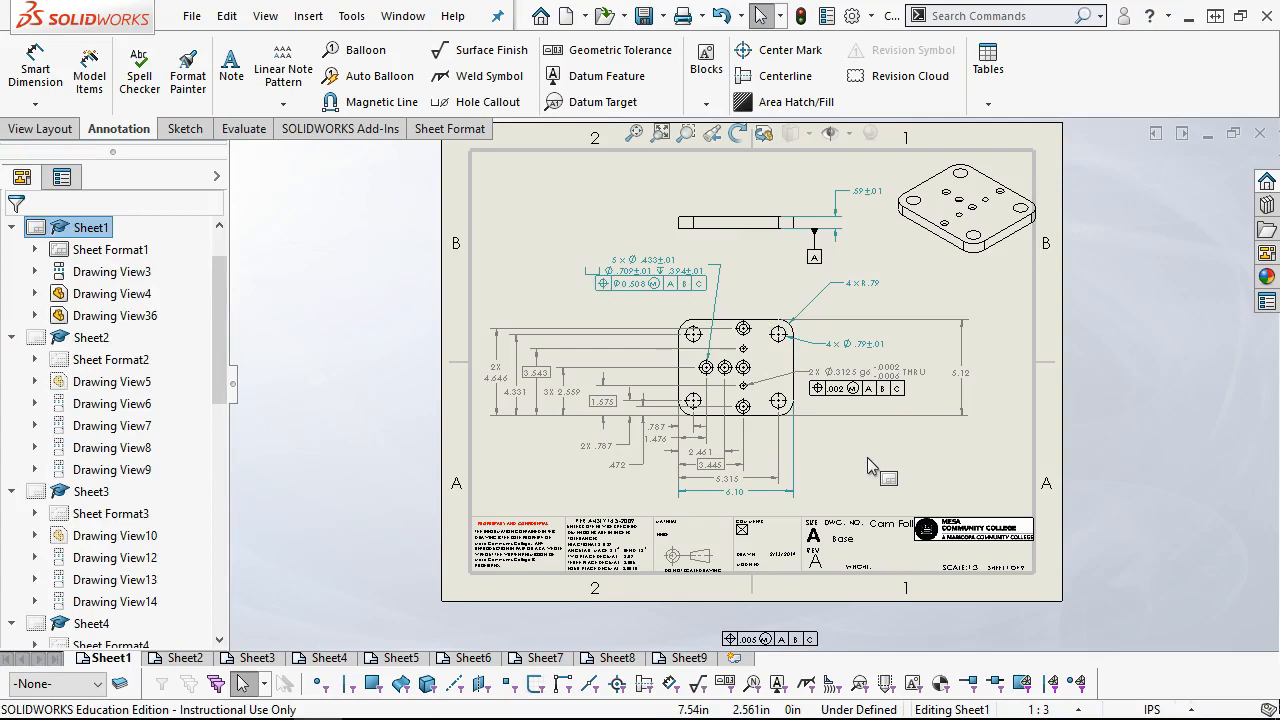
pyautogui.moveTo(651, 277)
pyautogui.mouseDown()
pyautogui.moveTo(581, 275)
pyautogui.moveTo(664, 289)
pyautogui.mouseUp()
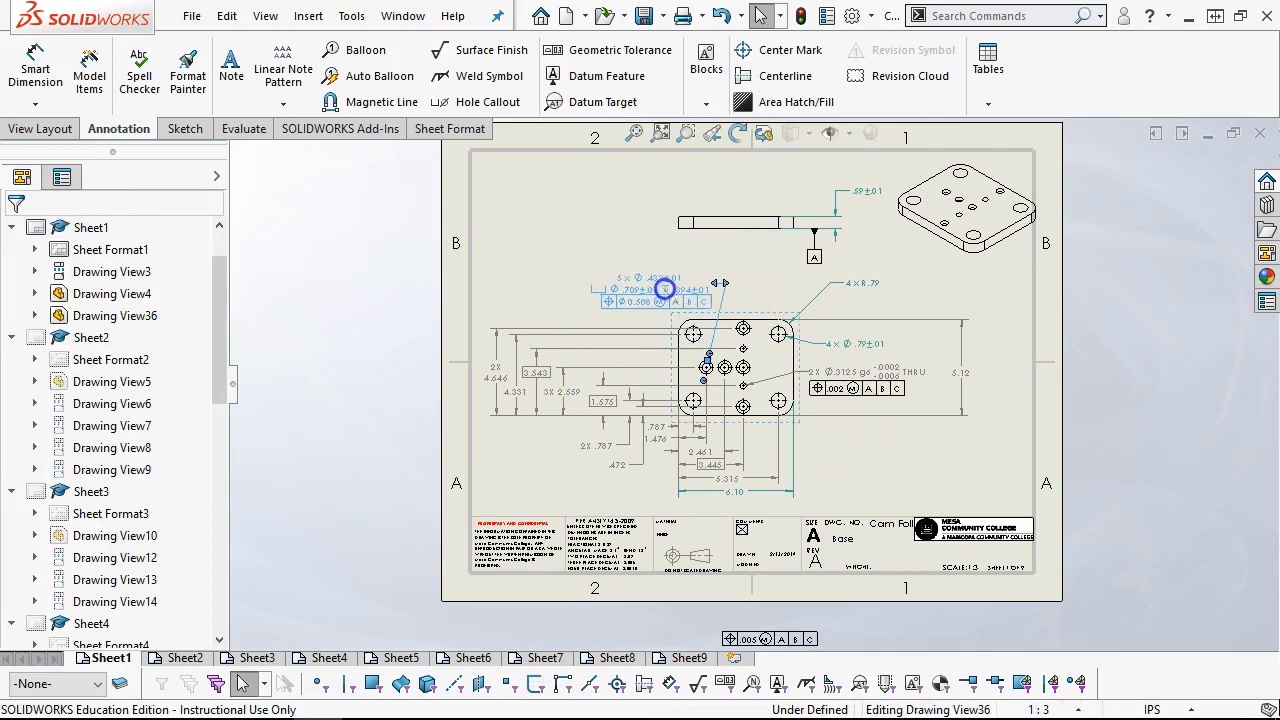
pyautogui.click(614, 233)
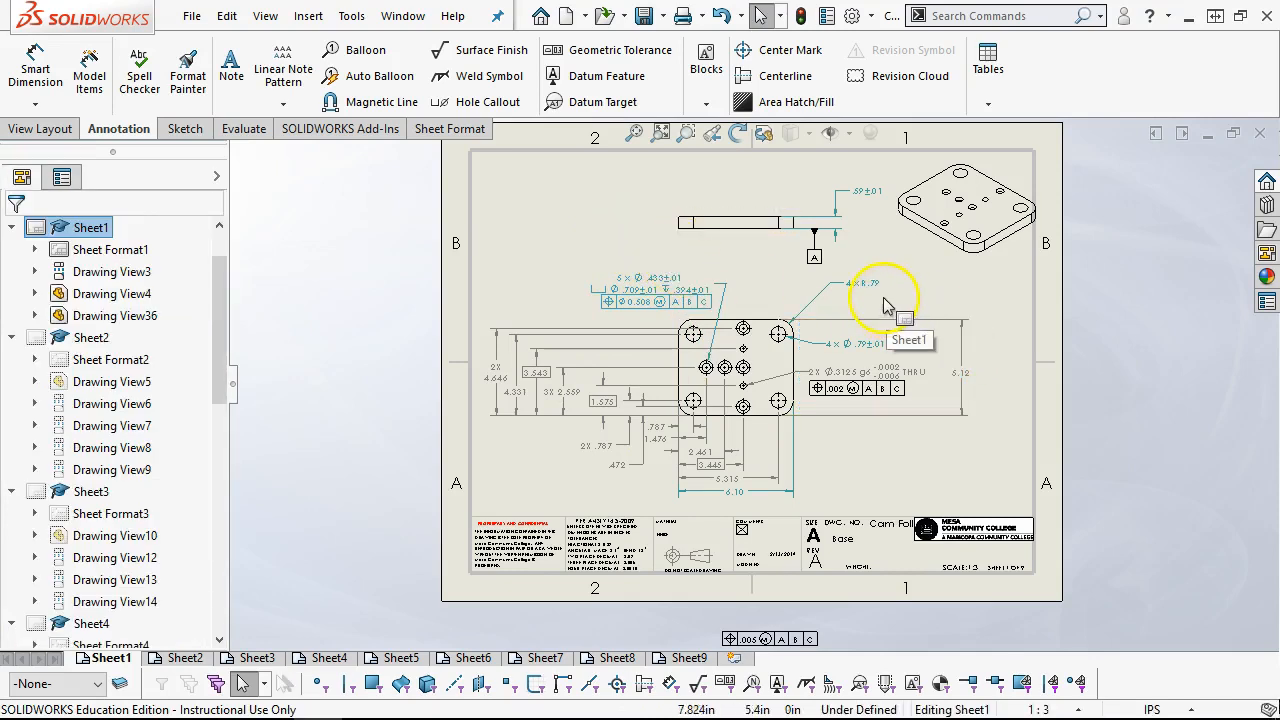
# Step: Start a geometric tolerance on the lower edge of the plate's thickness view with the flatness symbol and a .002 tolerance
pyautogui.scroll(-1, 800, 390)
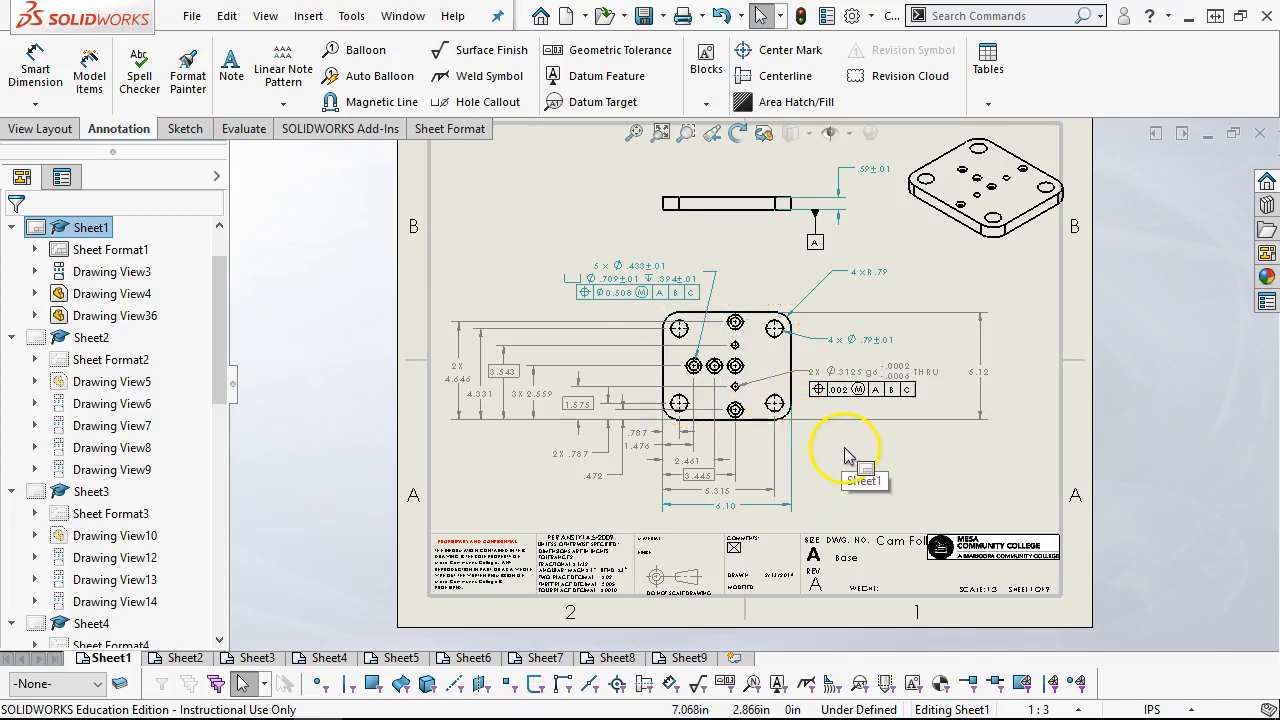
pyautogui.scroll(2, 794, 330)
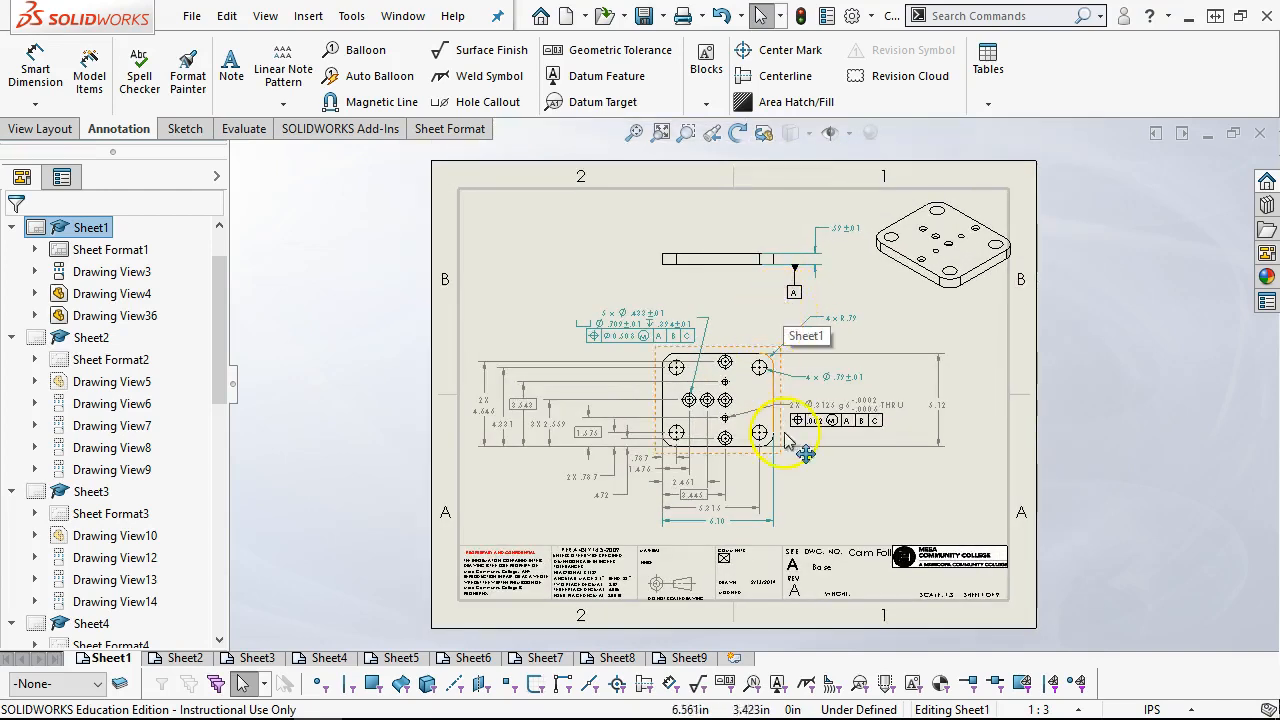
pyautogui.scroll(-2, 795, 440)
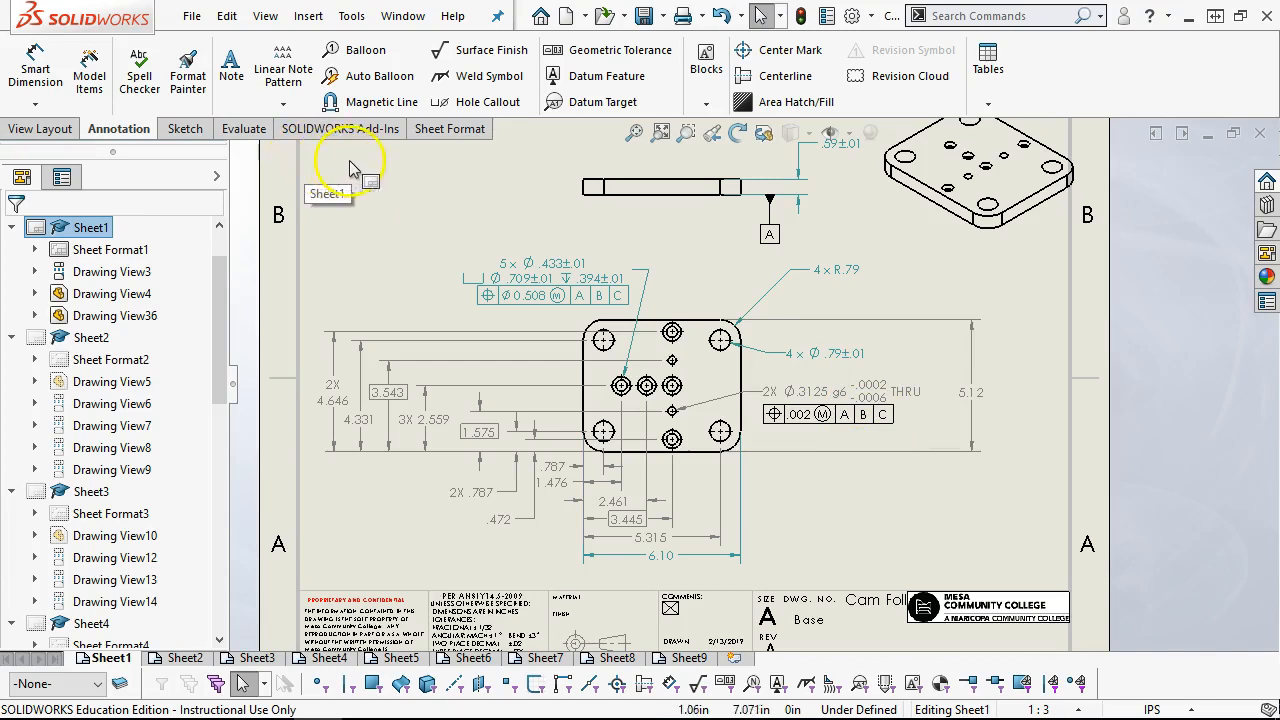
pyautogui.scroll(-2, 615, 240)
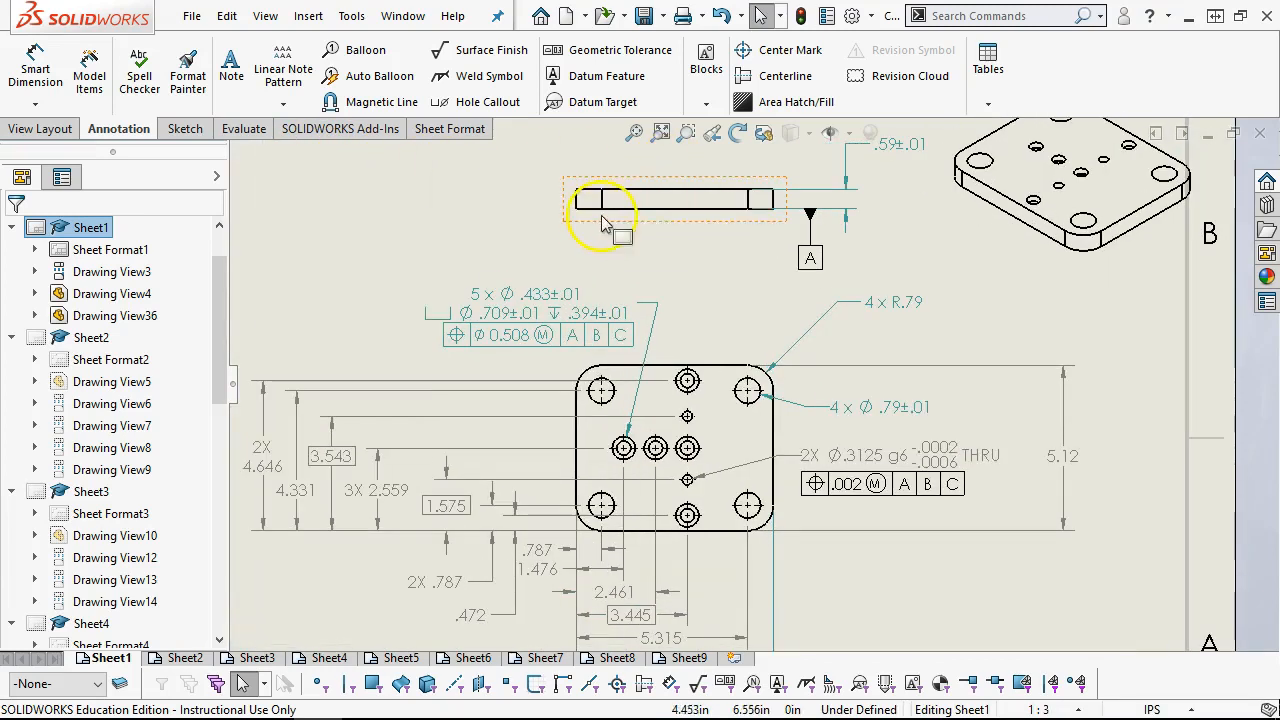
pyautogui.click(610, 211)
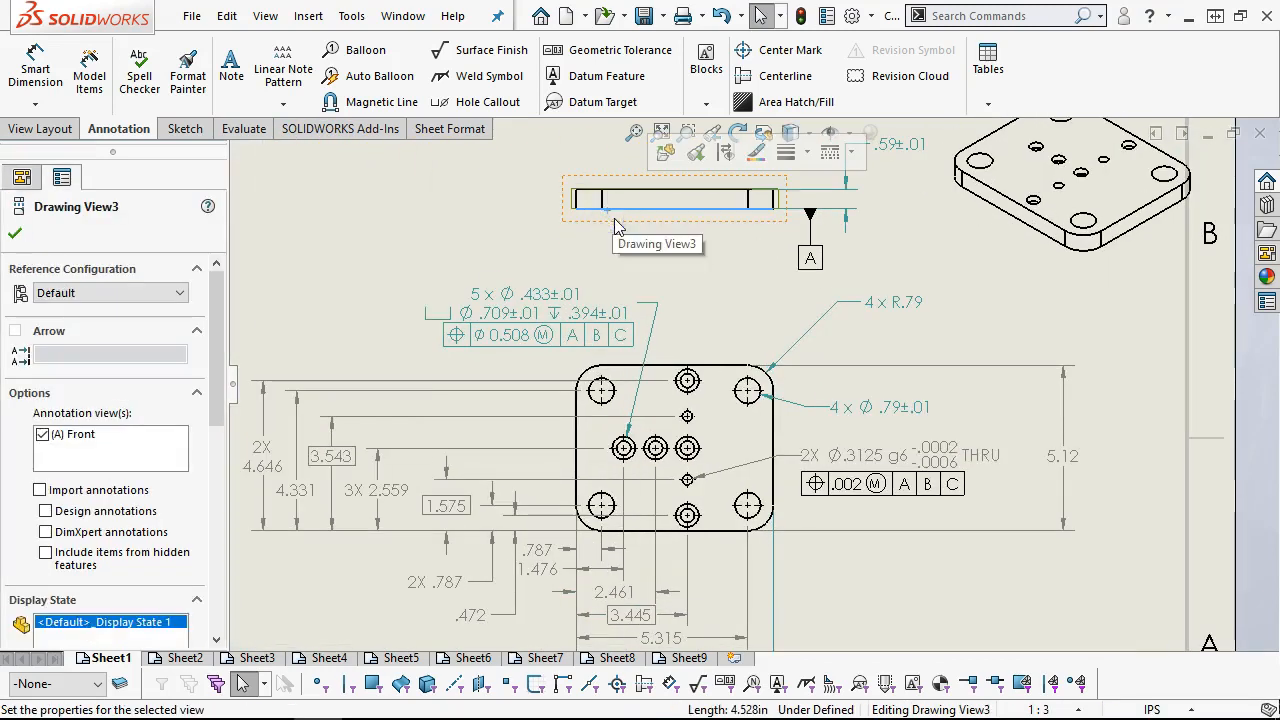
pyautogui.click(644, 55)
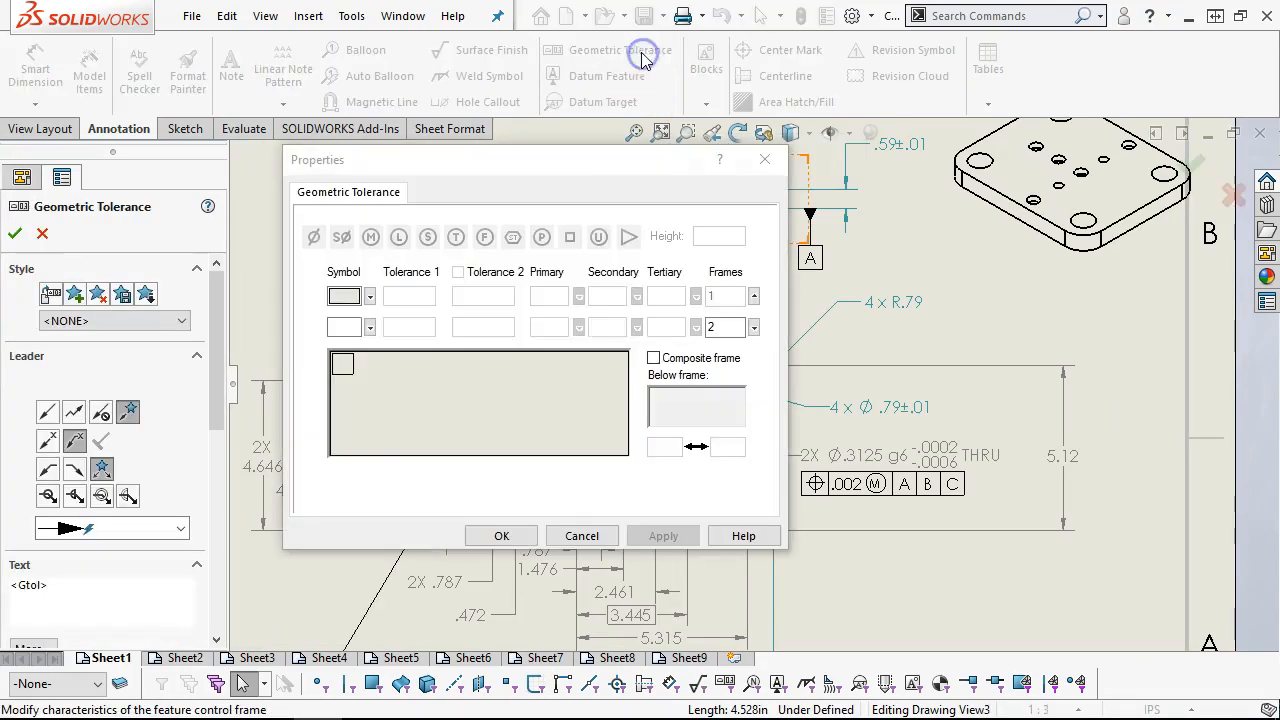
pyautogui.click(368, 297)
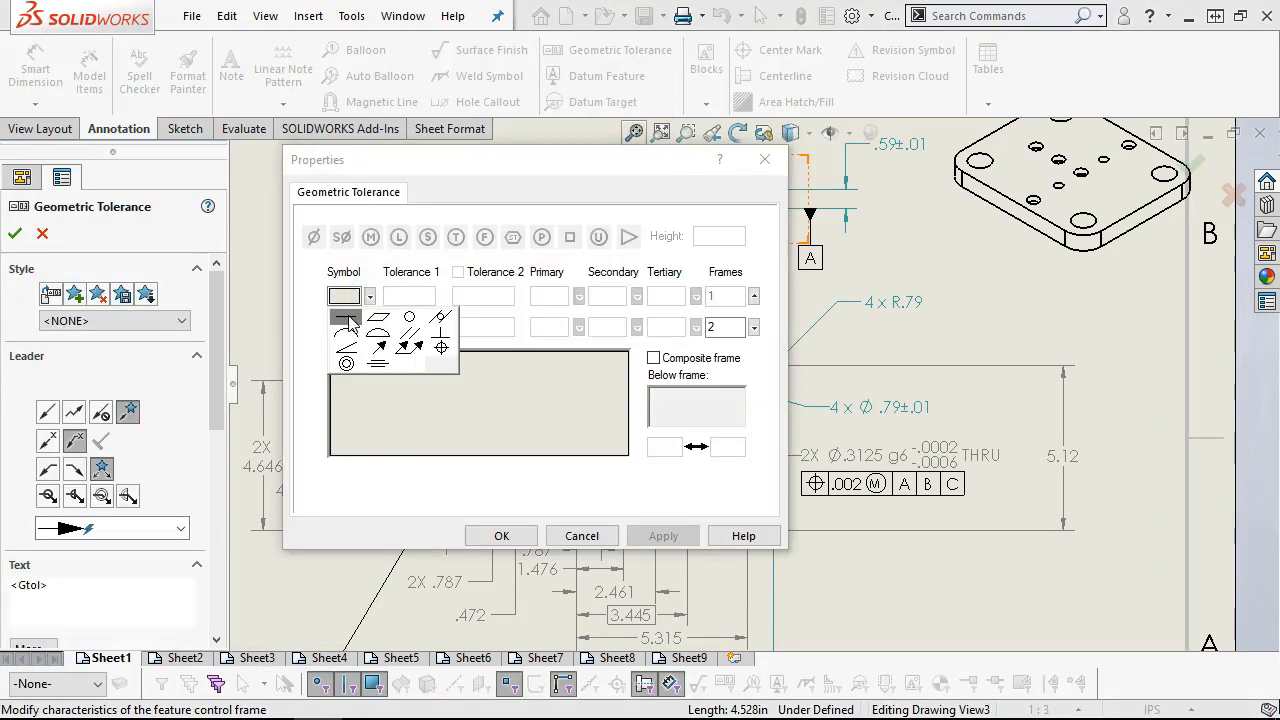
pyautogui.click(384, 317)
pyautogui.click(400, 296)
pyautogui.write('.002')
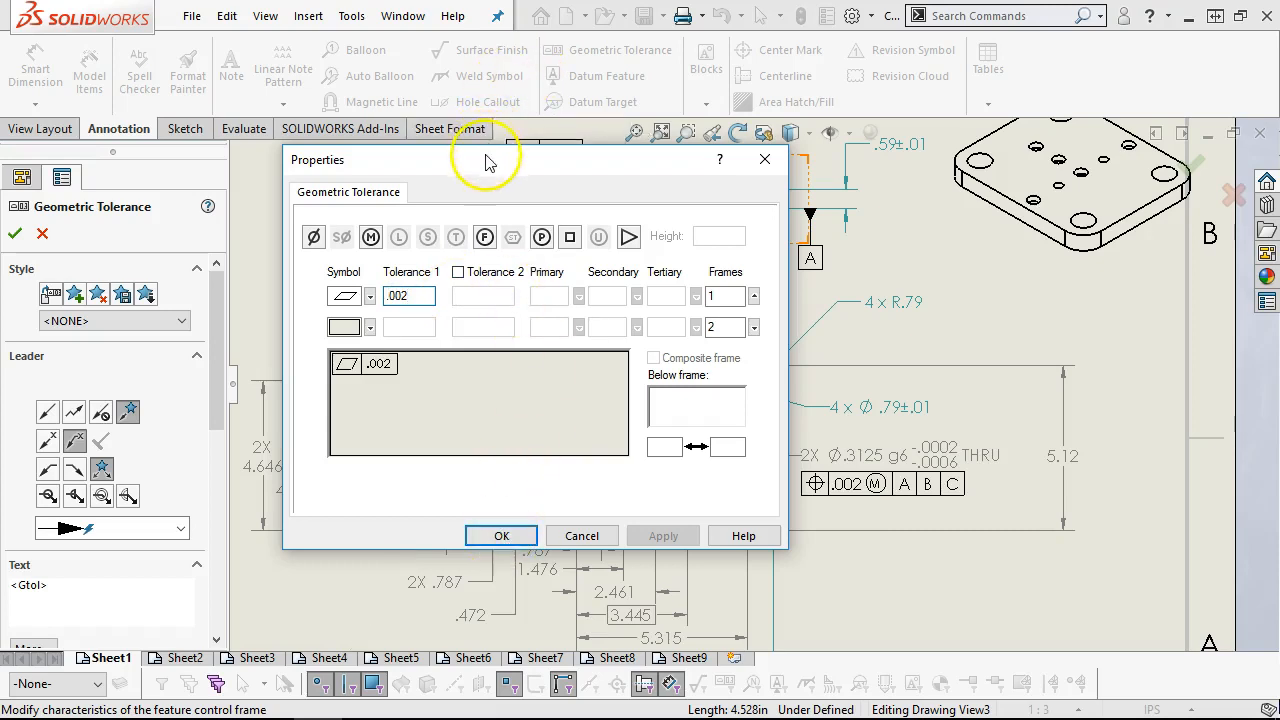
# Step: Place the flatness frame to the left of the thickness view, sitting on the lower edge's extension line
pyautogui.moveTo(486, 157); pyautogui.dragTo(904, 302)
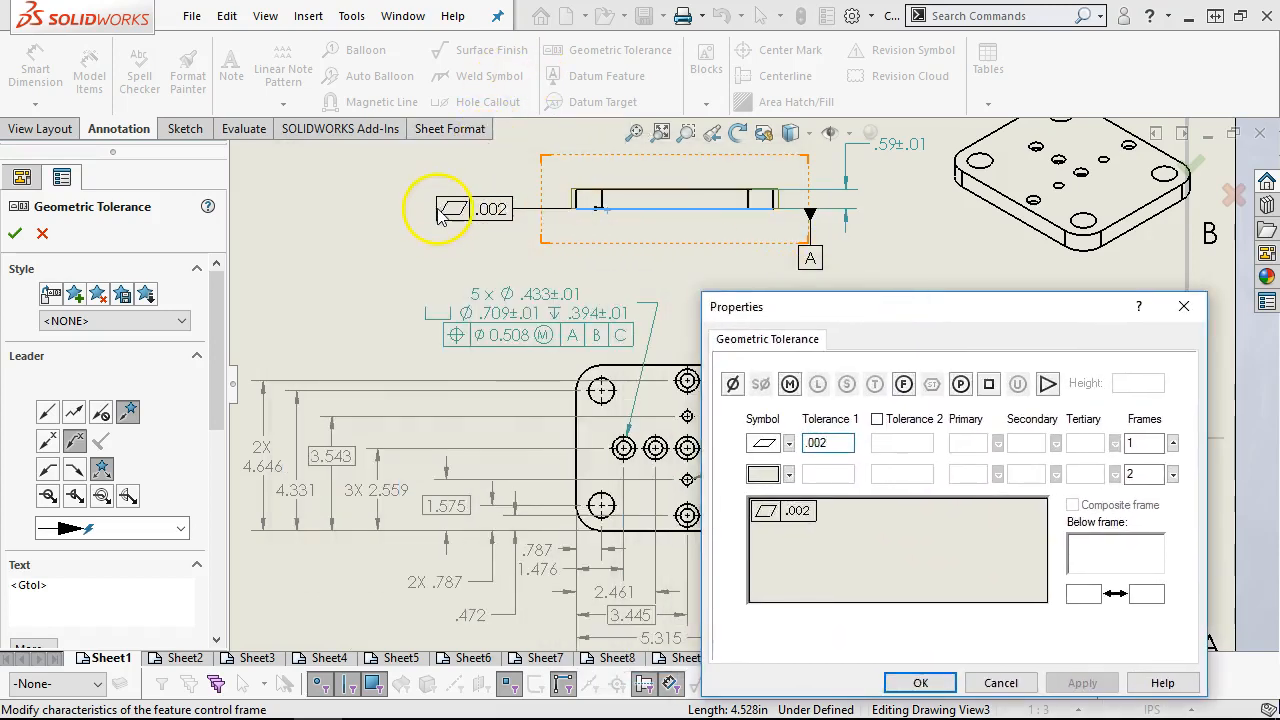
pyautogui.click(438, 208)
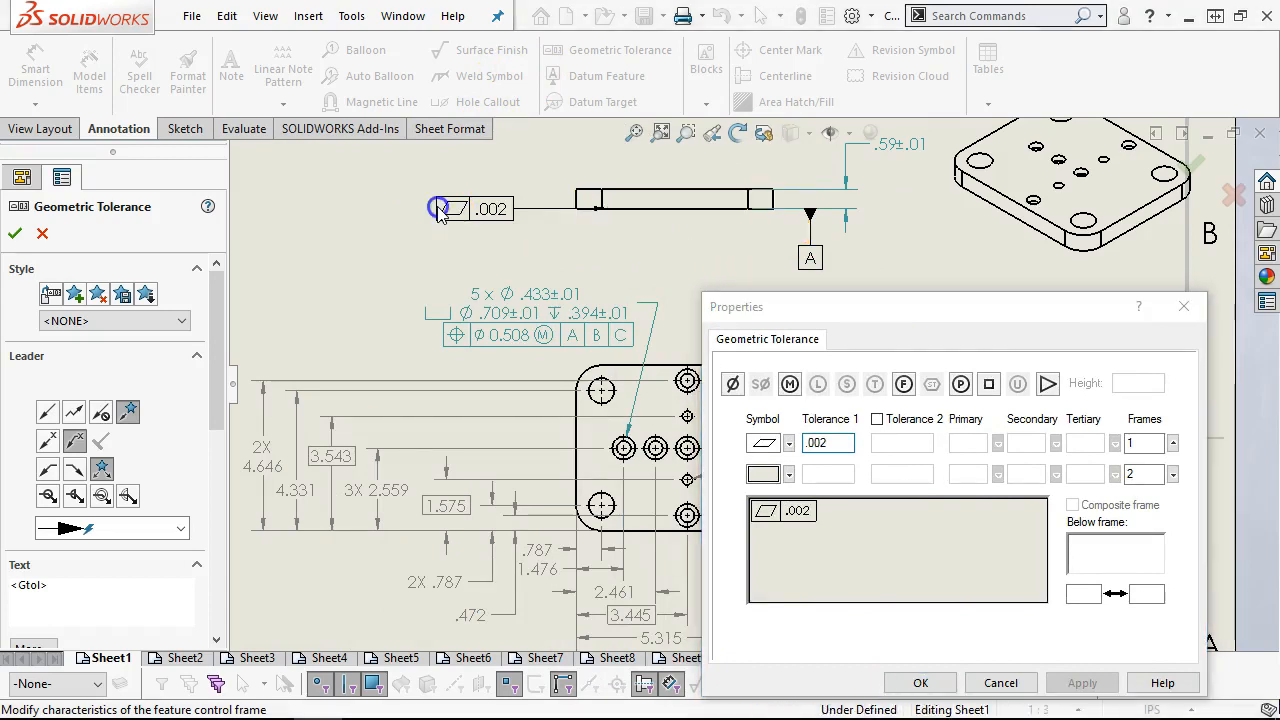
pyautogui.click(920, 682)
pyautogui.moveTo(496, 218); pyautogui.dragTo(473, 218)
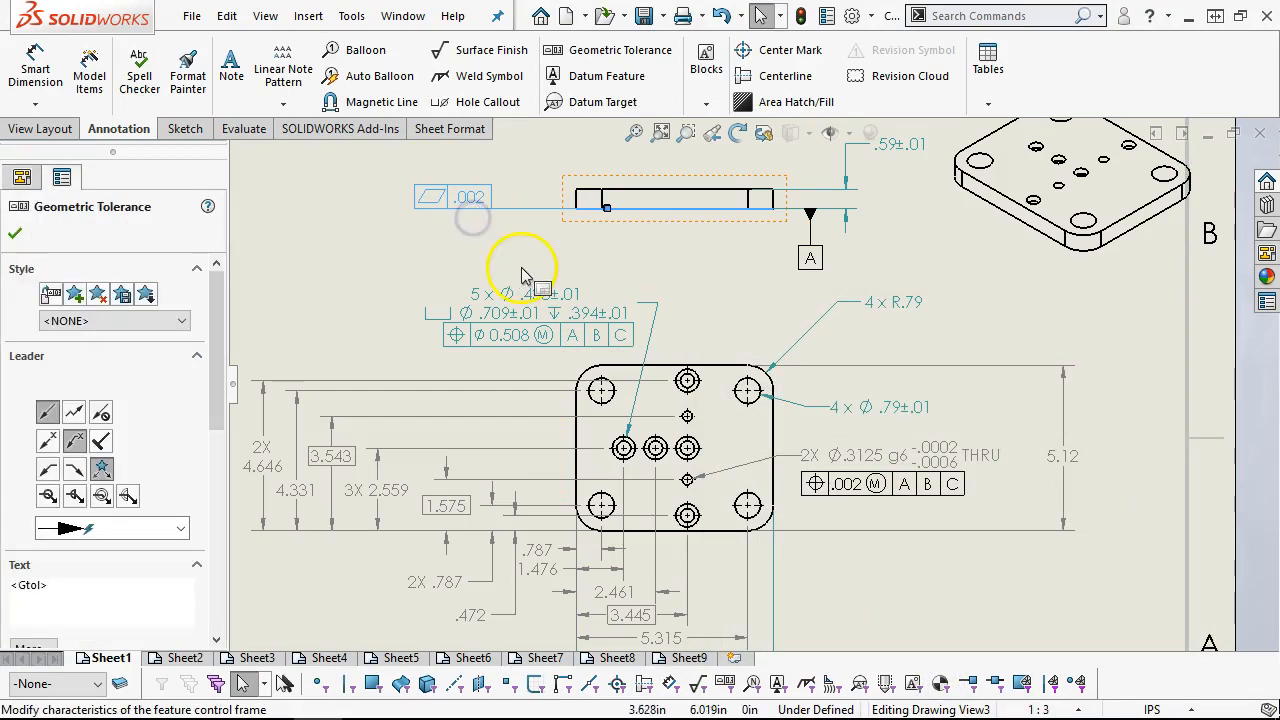
pyautogui.click(528, 242)
# Step: Add a parallelism geometric tolerance of .002 to the upper edge of the plate's thickness view
pyautogui.scroll(3, 628, 222)
pyautogui.scroll(-3, 627, 222)
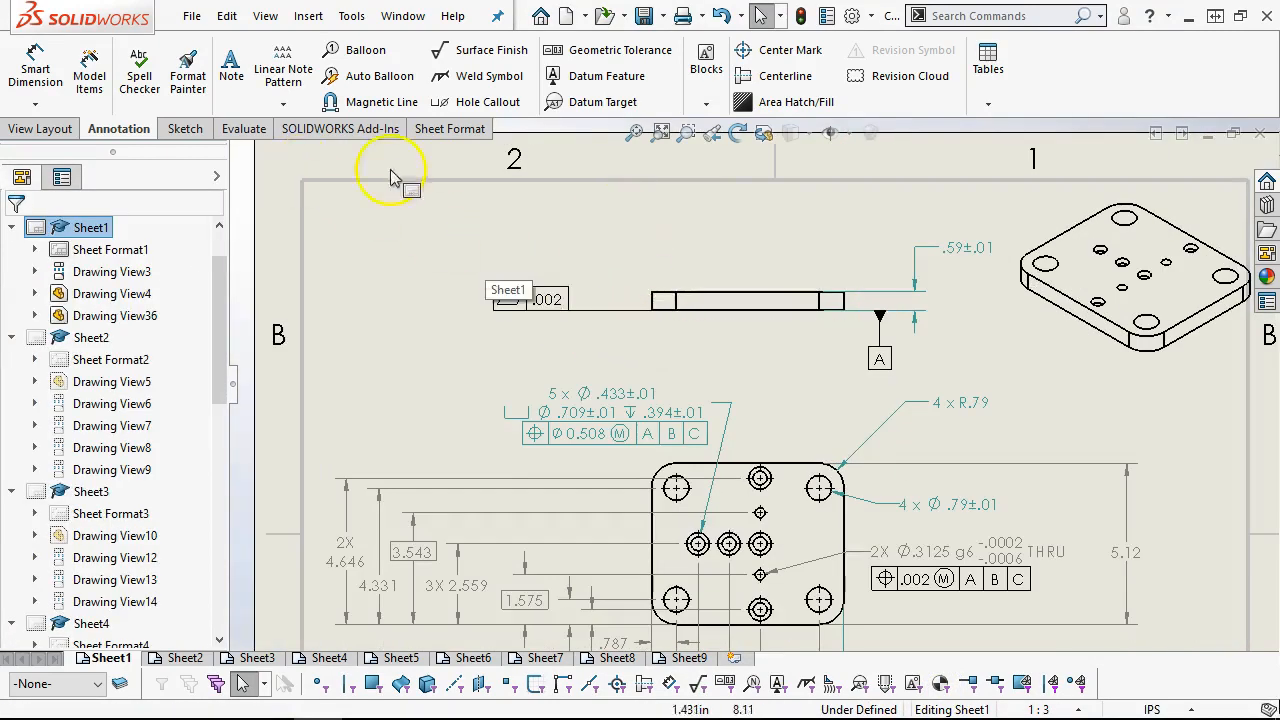
pyautogui.click(697, 294)
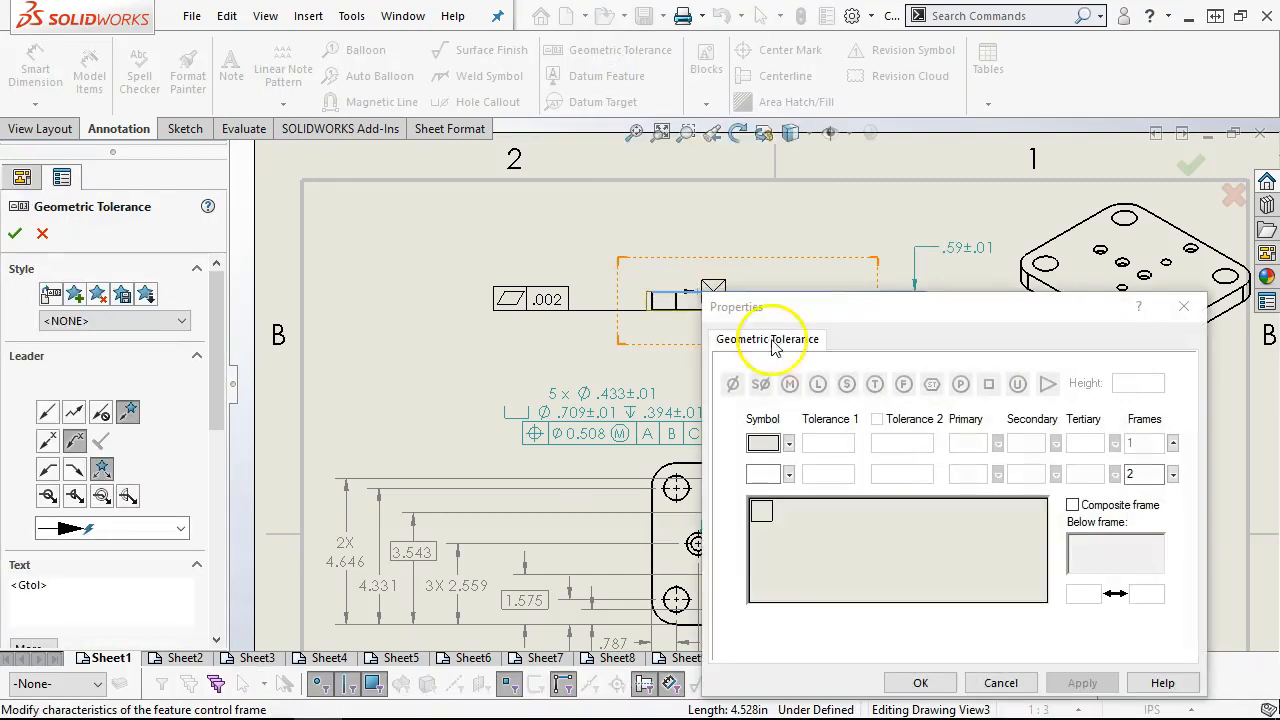
pyautogui.click(789, 444)
pyautogui.click(829, 485)
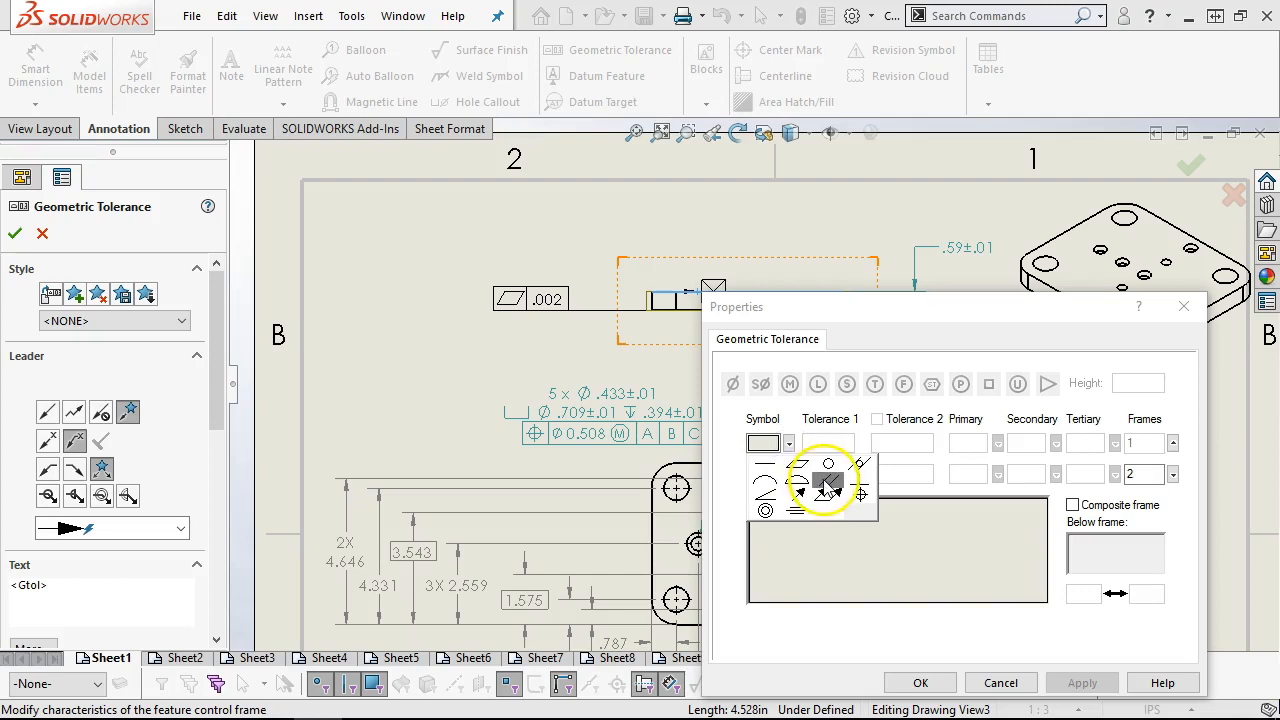
pyautogui.click(833, 442)
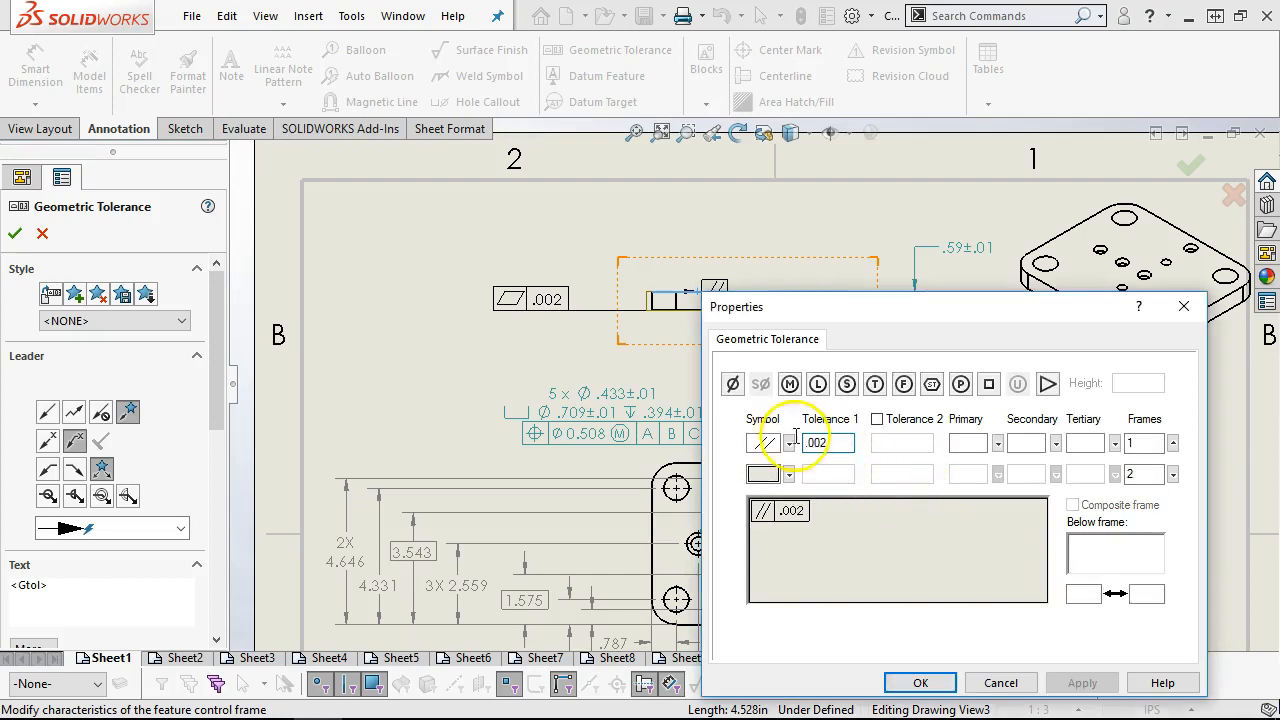
pyautogui.click(912, 684)
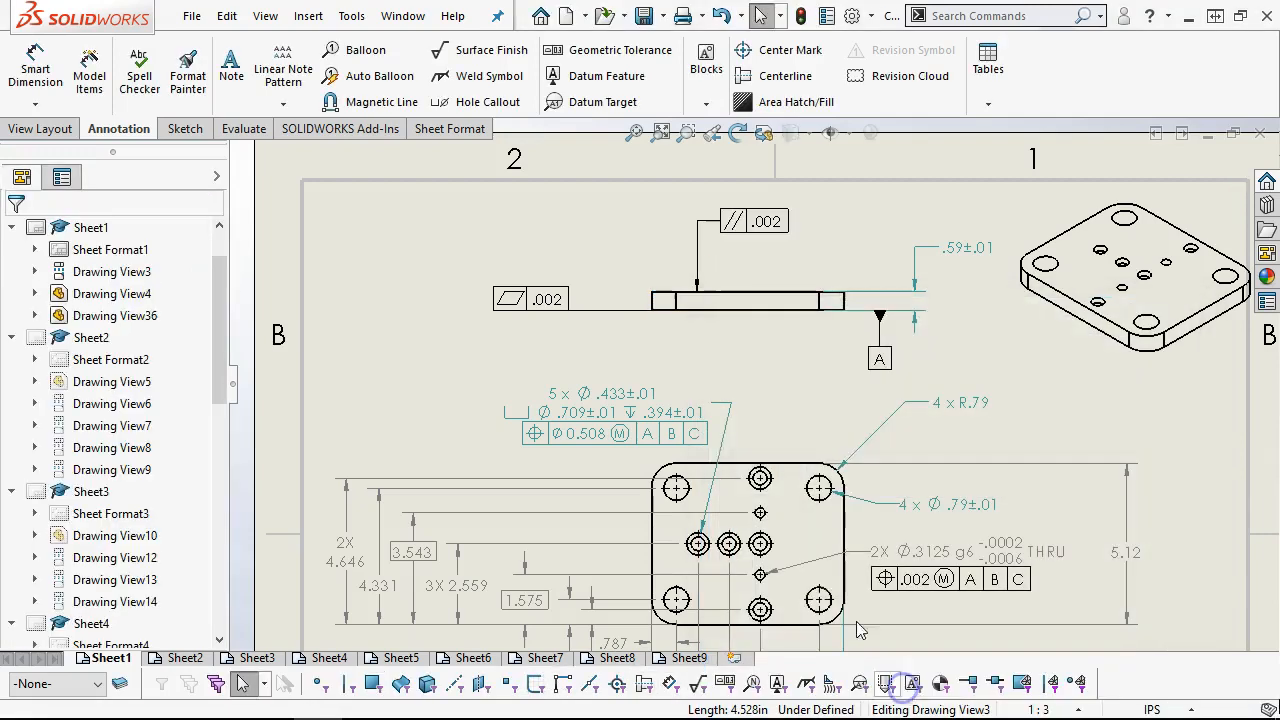
# Step: Reposition the parallelism frame above and to the left of the thickness view with an angled leader
pyautogui.moveTo(765, 240); pyautogui.dragTo(571, 251)
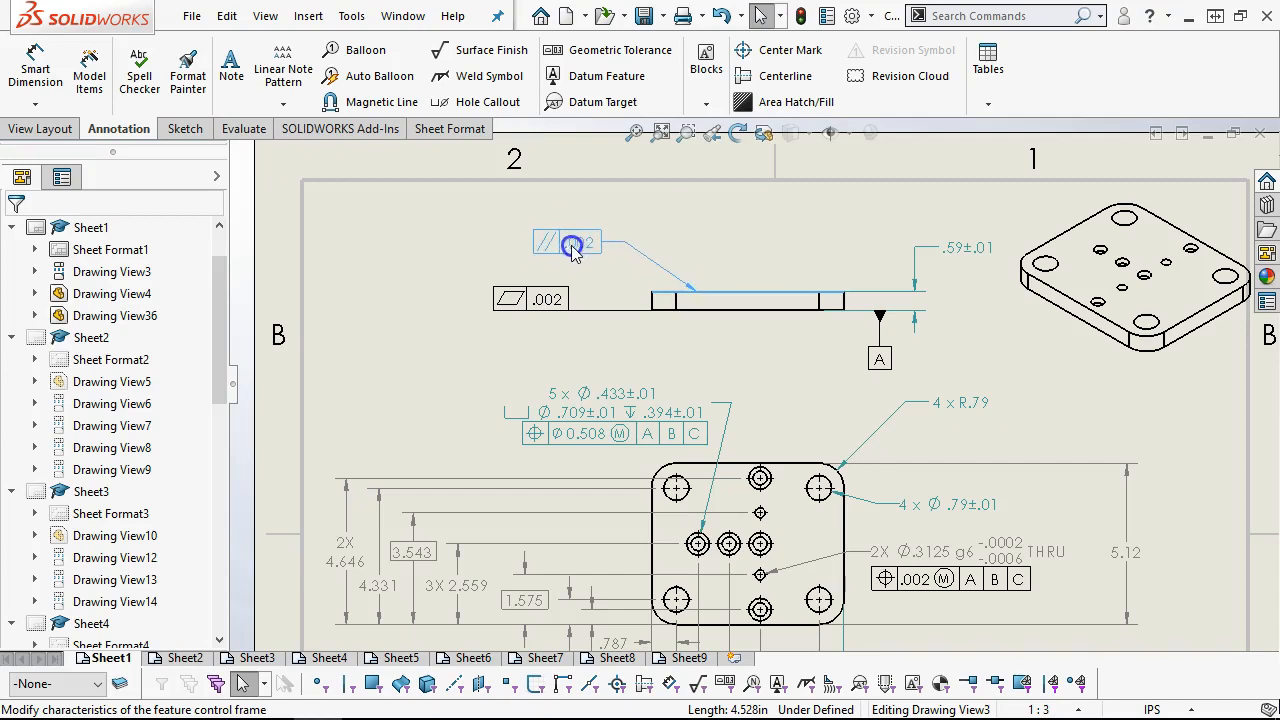
pyautogui.click(644, 362)
pyautogui.moveTo(568, 248); pyautogui.dragTo(609, 257)
pyautogui.click(763, 360)
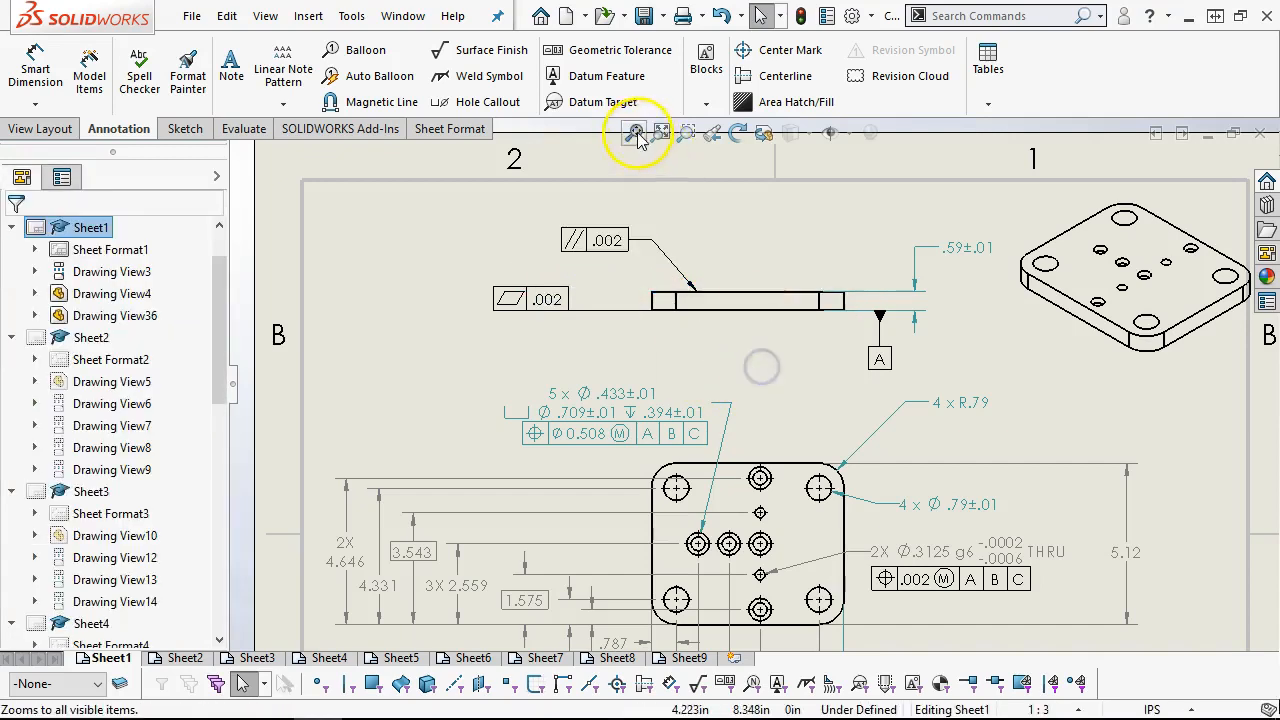
# Step: Check the full Sheet1 layout and open Sheet2 of the drawing
pyautogui.click(634, 133)
pyautogui.scroll(2, 848, 234)
pyautogui.scroll(-2, 848, 234)
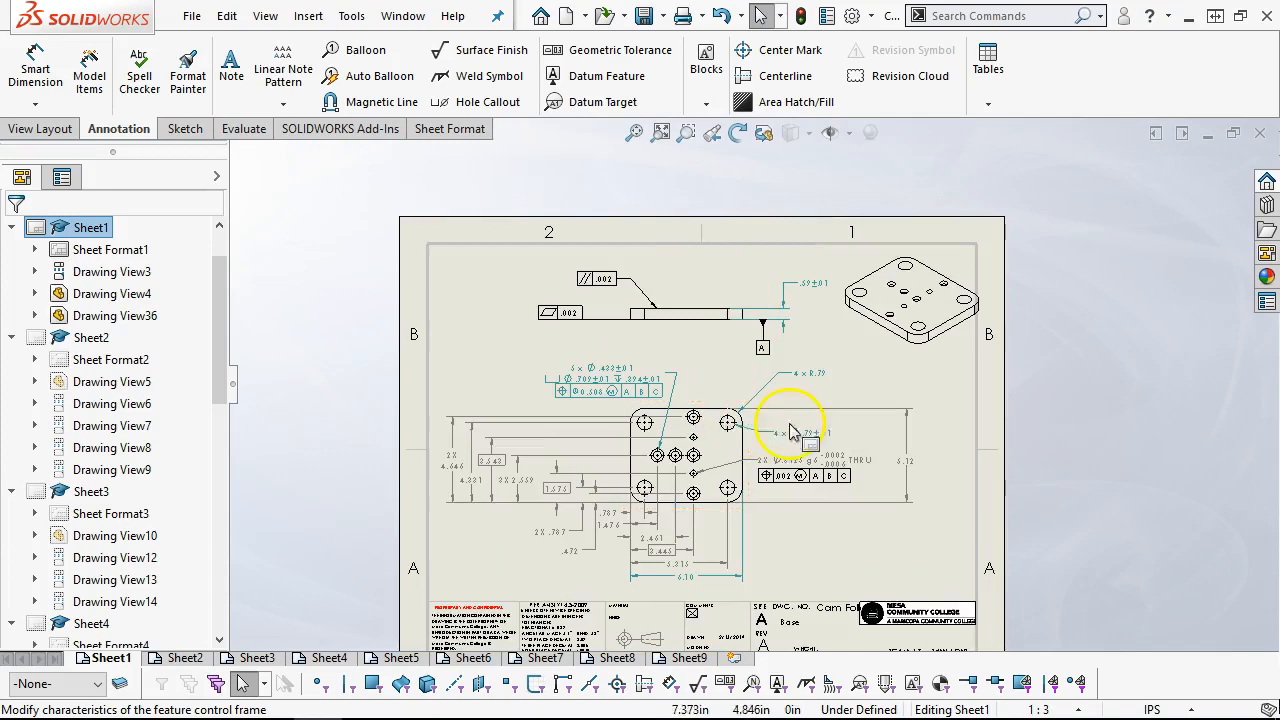
pyautogui.scroll(-2, 790, 432)
pyautogui.scroll(3, 834, 408)
pyautogui.click(634, 133)
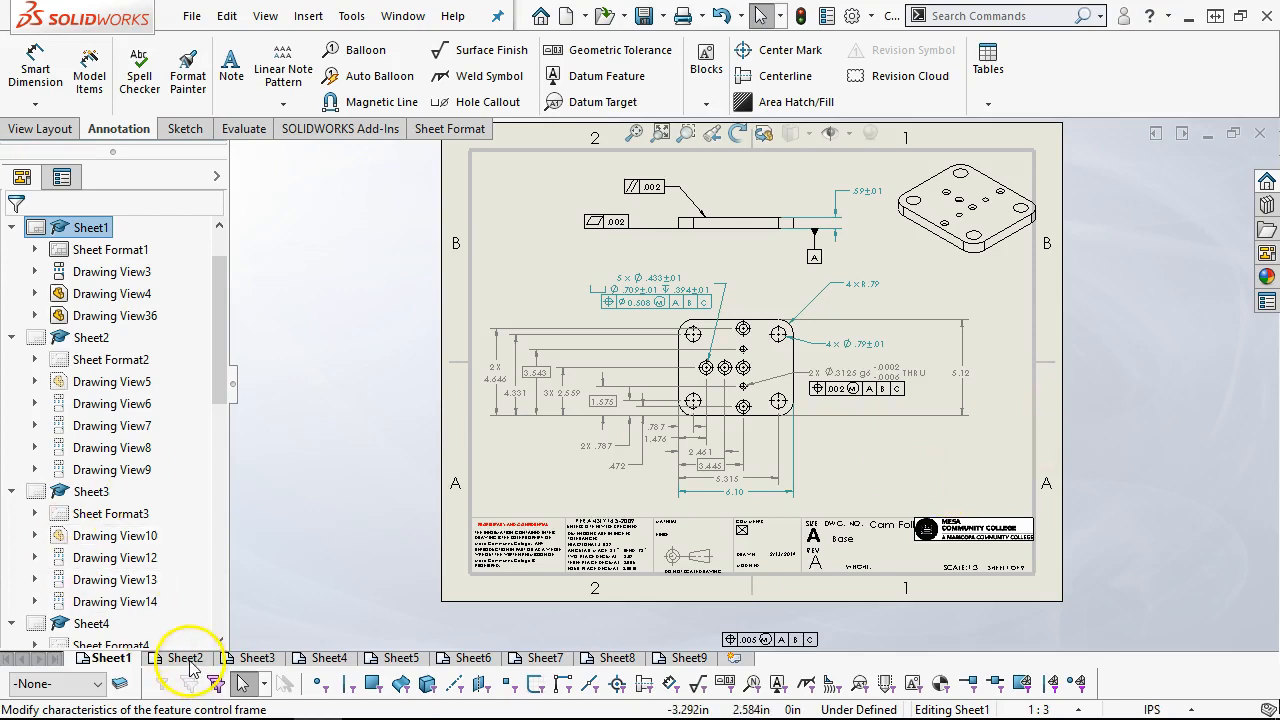
pyautogui.moveTo(189, 667)
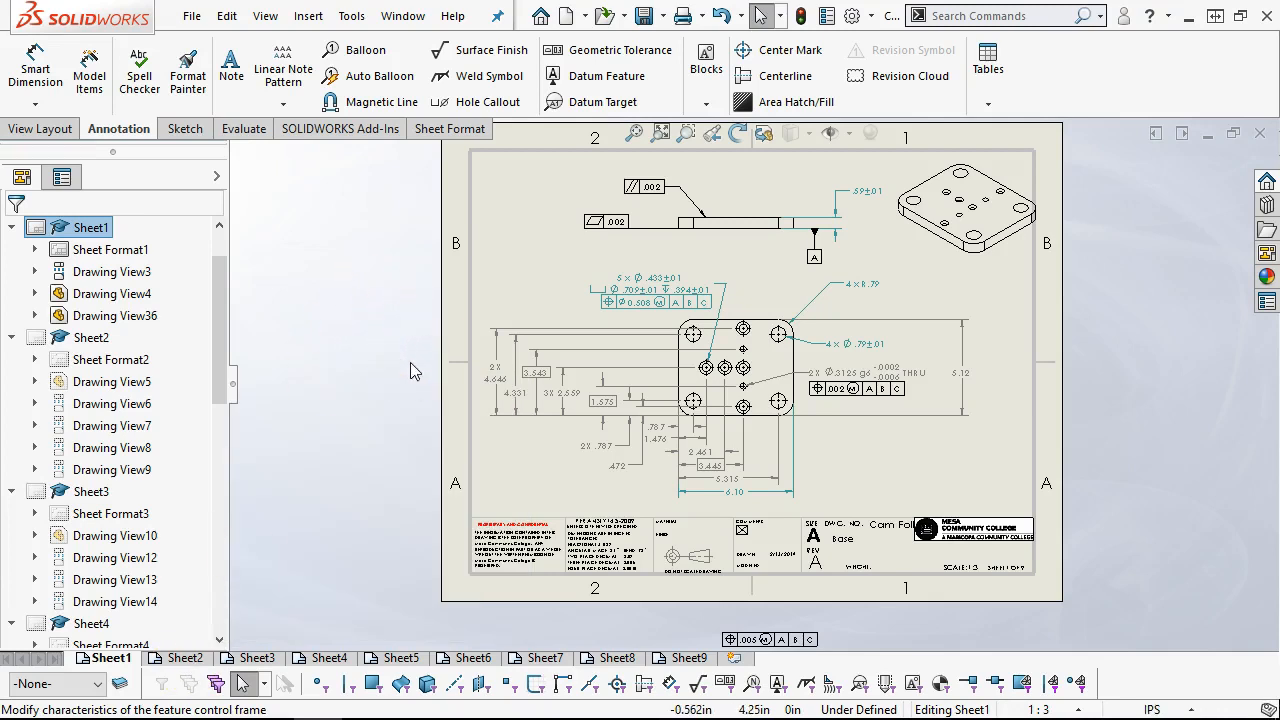
pyautogui.click(184, 658)
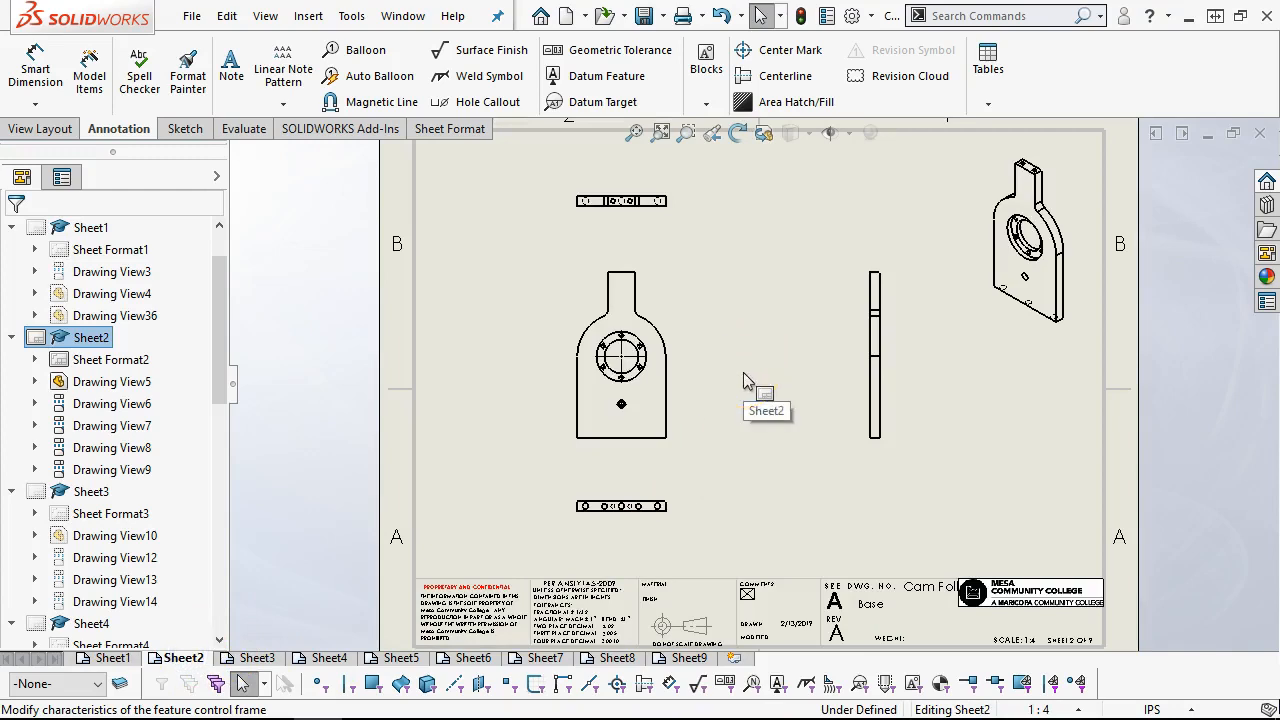
pyautogui.scroll(-2, 663, 558)
pyautogui.scroll(2, 660, 542)
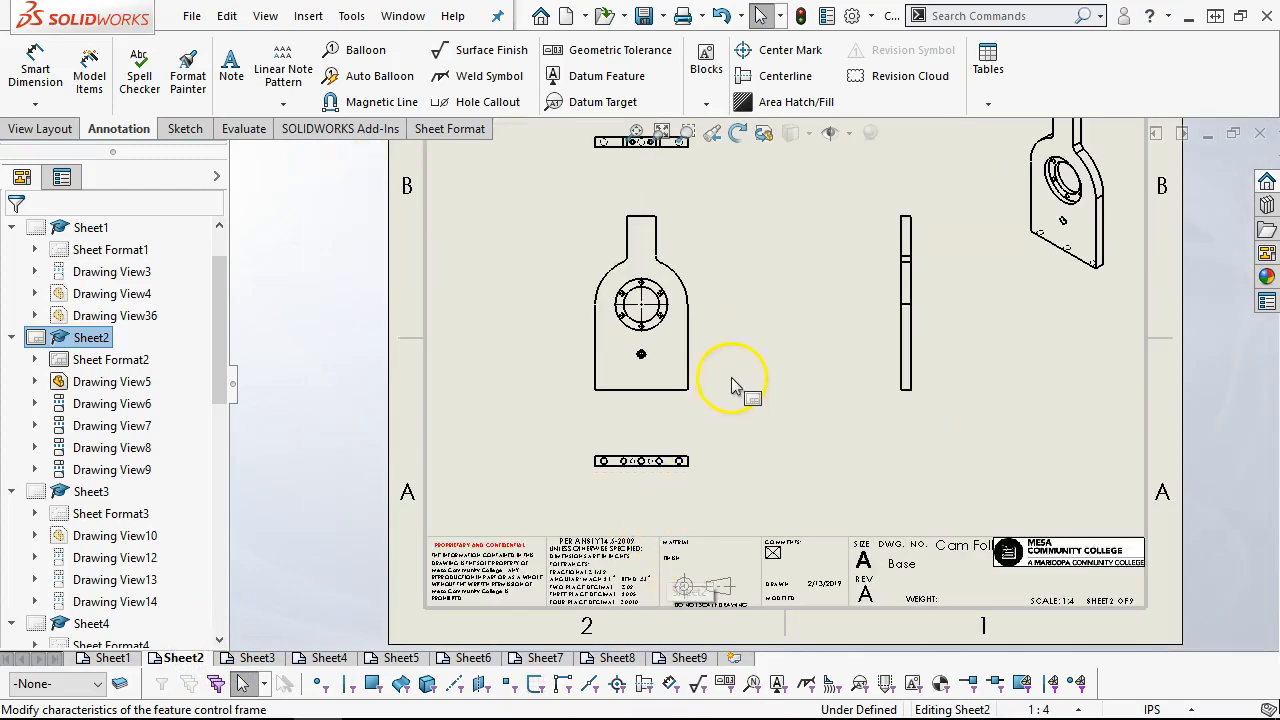
# Step: Hide the dashed cosmetic thread at the left end of the narrow view above the front view on Sheet2
pyautogui.scroll(1, 765, 309)
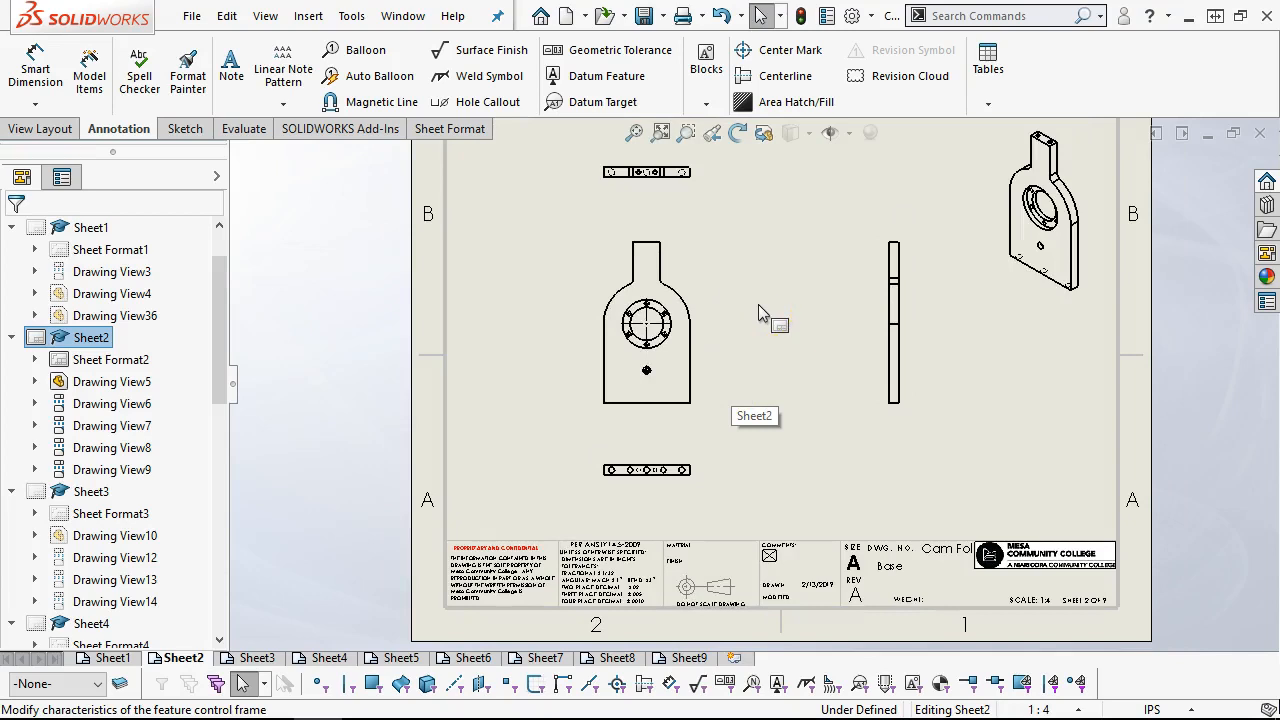
pyautogui.click(783, 305)
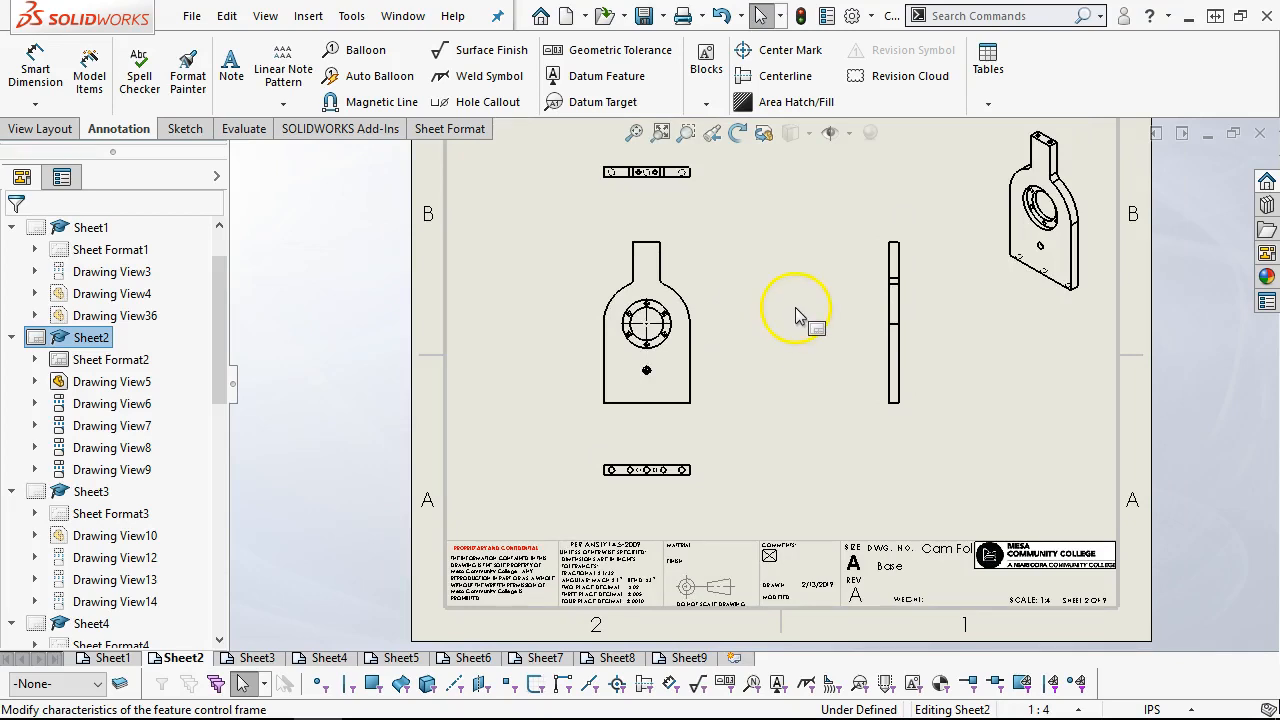
pyautogui.scroll(-3, 700, 430)
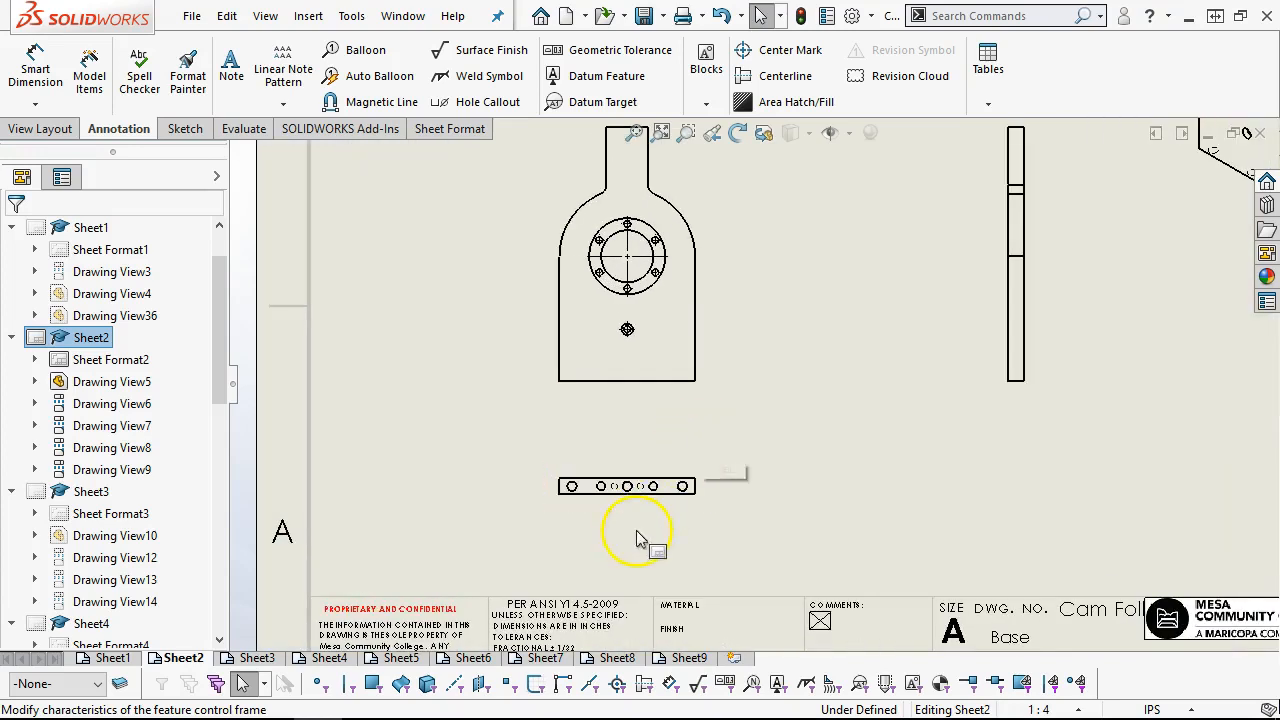
pyautogui.scroll(-2, 603, 503)
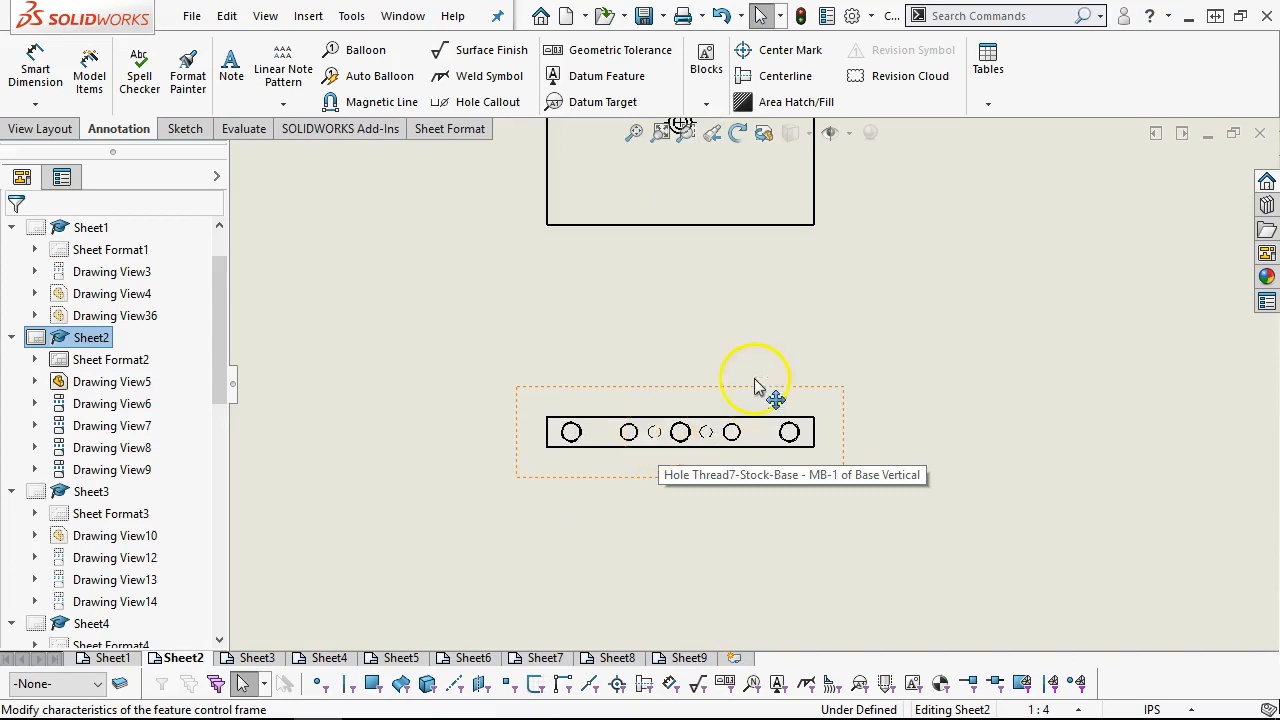
pyautogui.scroll(5, 755, 385)
pyautogui.scroll(-6, 737, 225)
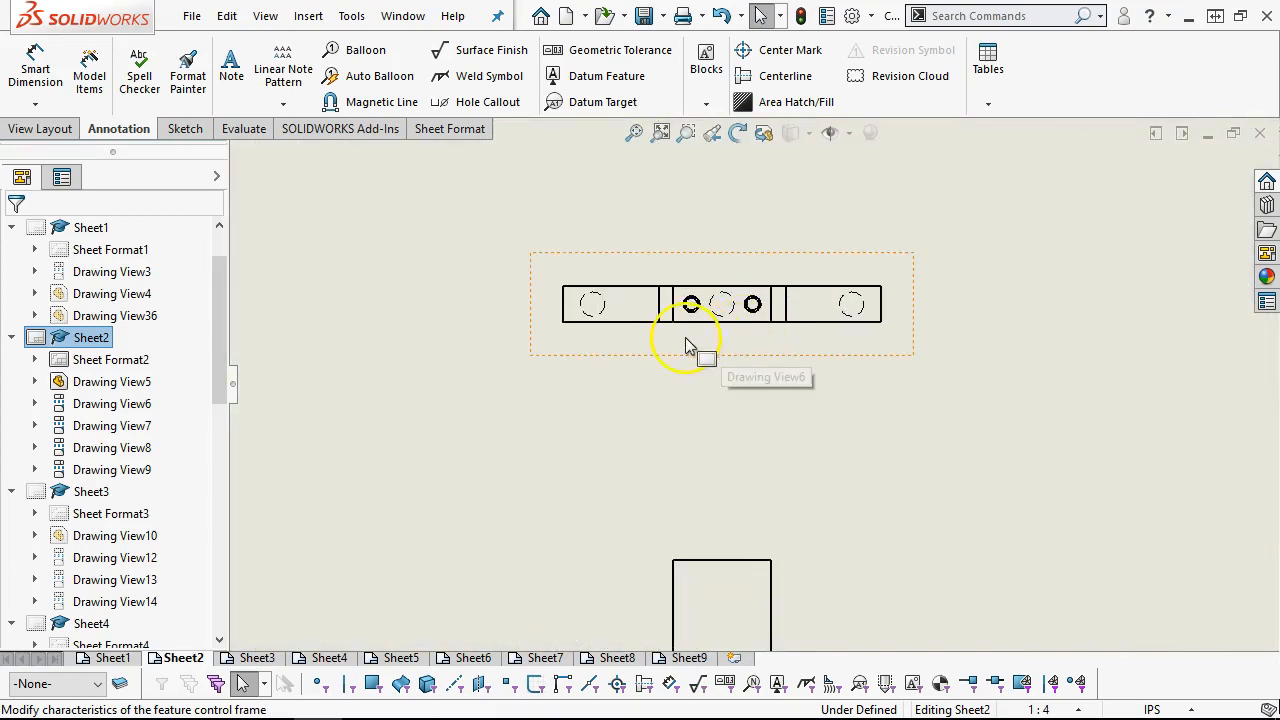
pyautogui.rightClick(600, 316)
pyautogui.click(646, 424)
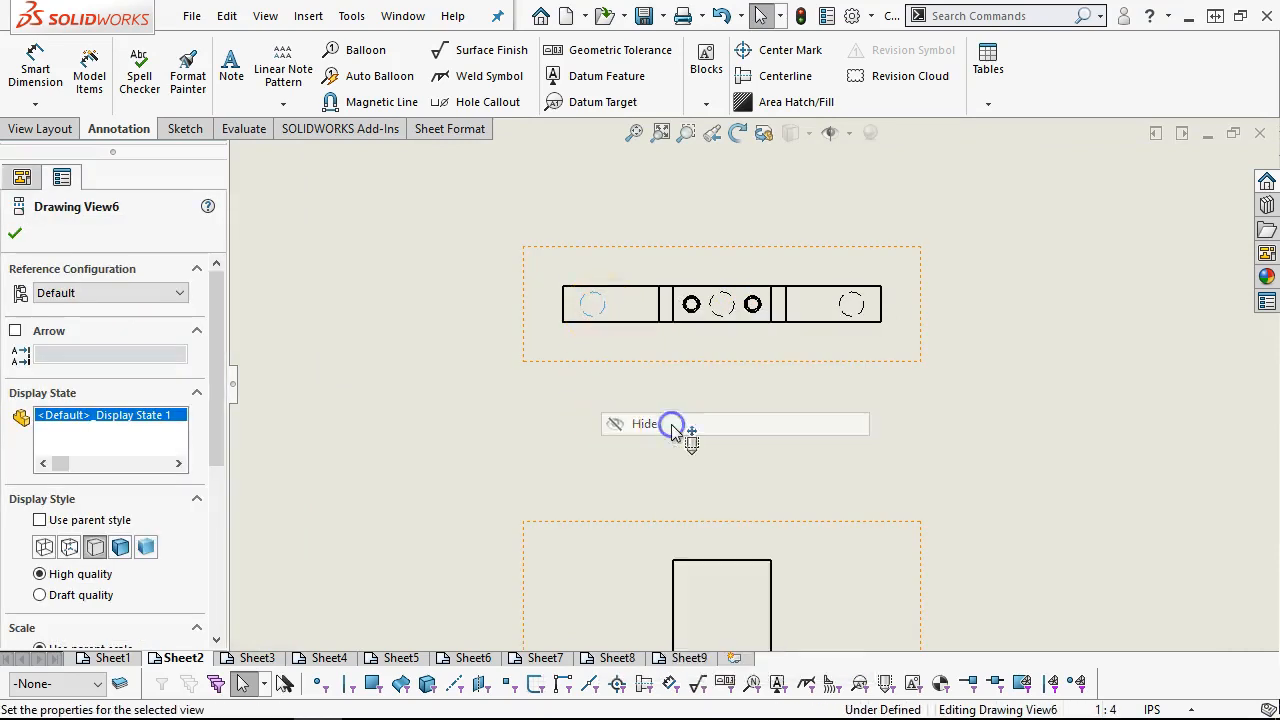
pyautogui.click(672, 428)
pyautogui.scroll(-1, 741, 408)
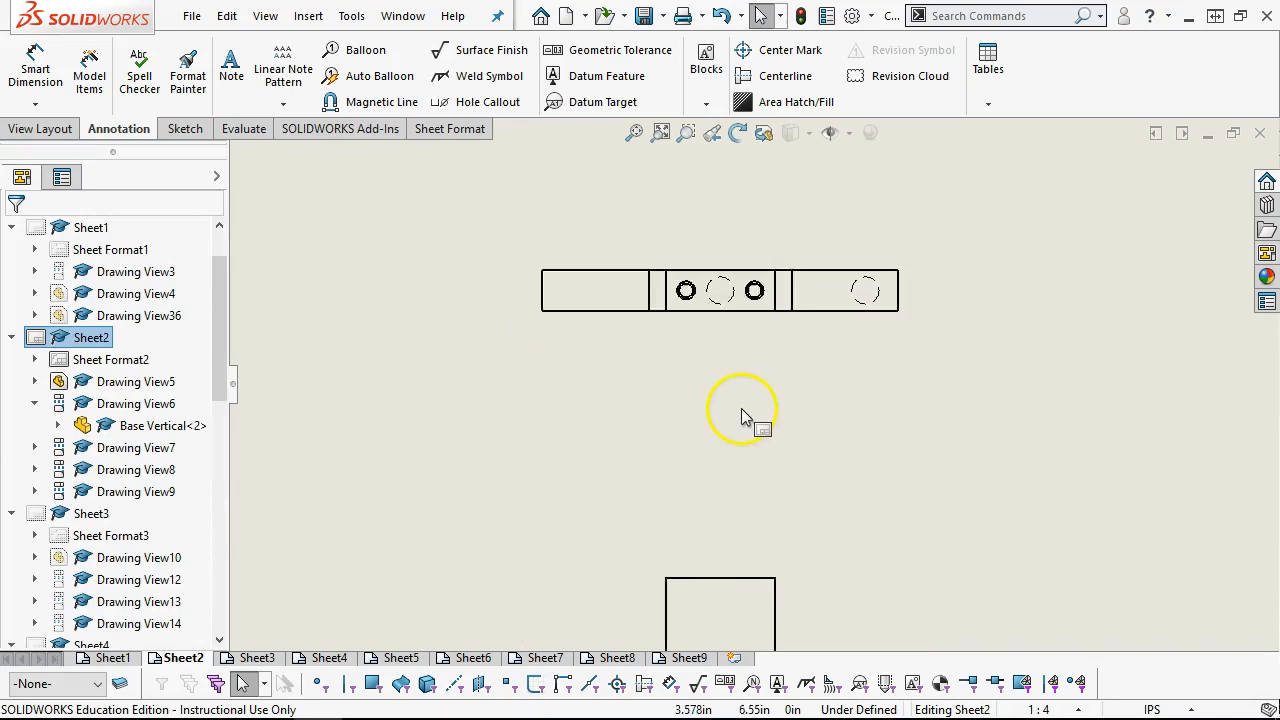
# Step: Hide the remaining two dashed cosmetic threads, in the middle and at the right end, of the upper narrow view
pyautogui.scroll(8, 746, 408)
pyautogui.scroll(-2, 786, 530)
pyautogui.scroll(-2, 757, 500)
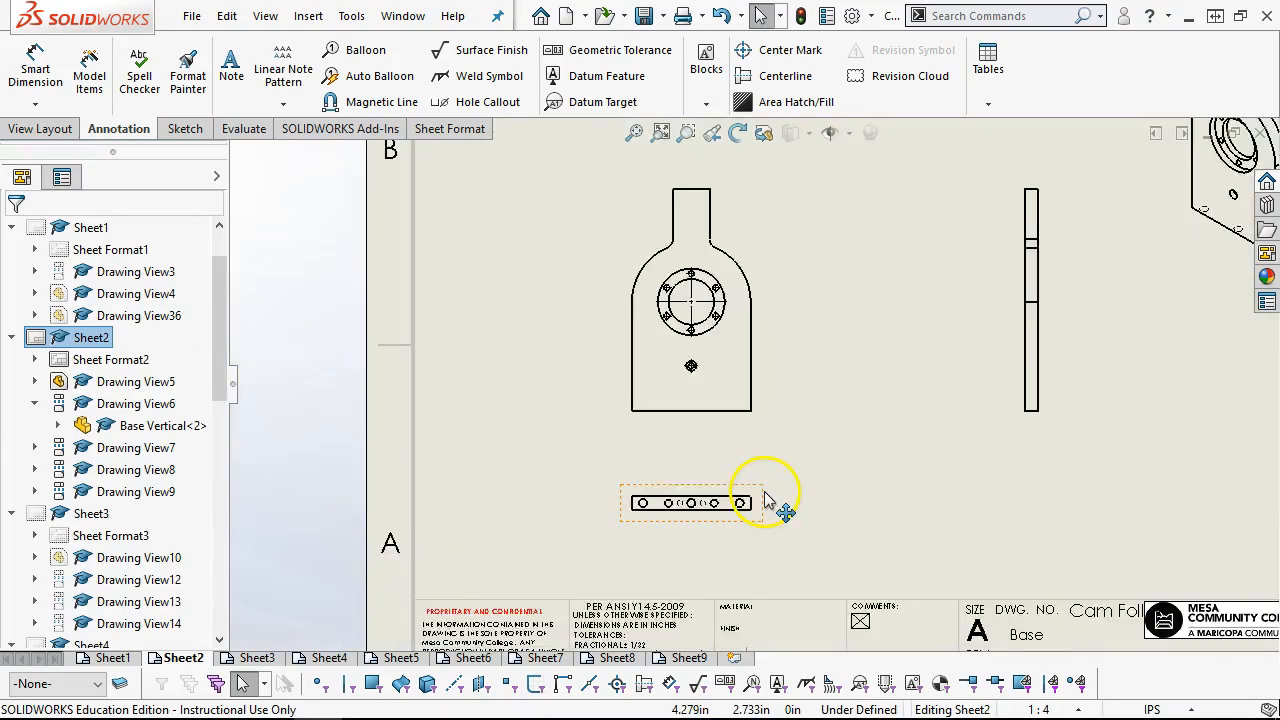
pyautogui.scroll(2, 757, 500)
pyautogui.scroll(1, 737, 286)
pyautogui.scroll(-3, 740, 318)
pyautogui.scroll(-2, 740, 318)
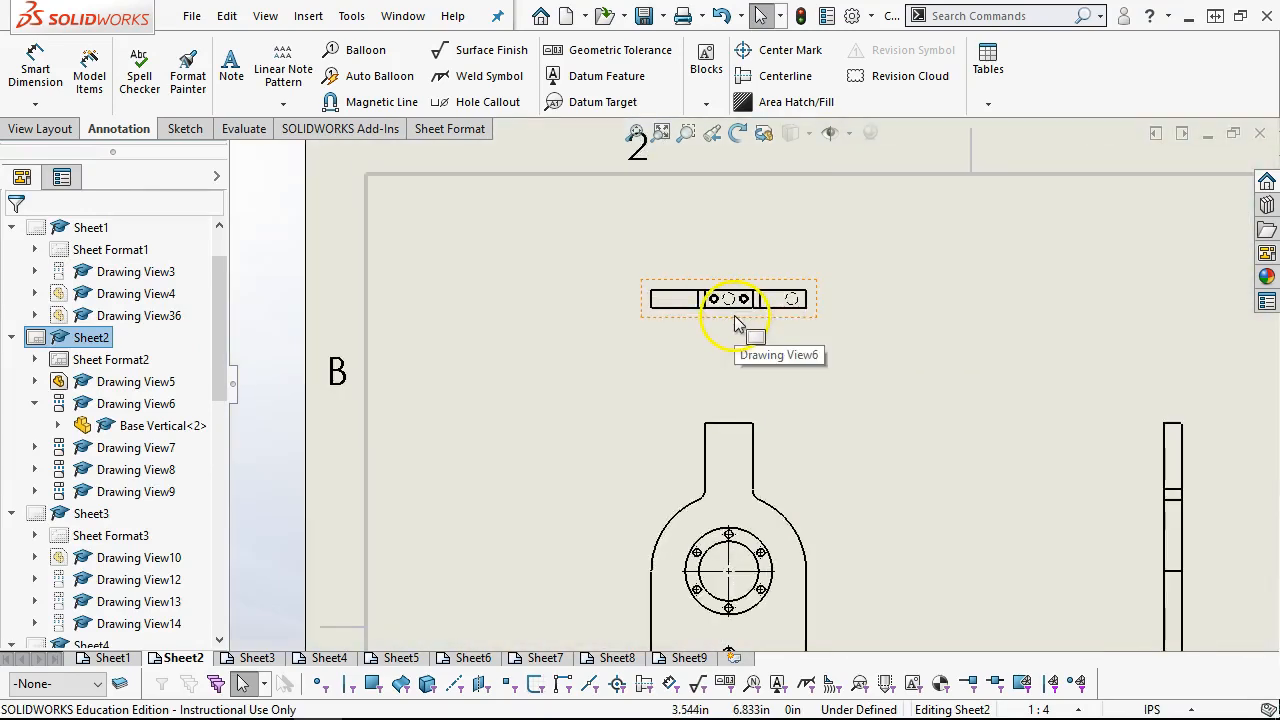
pyautogui.scroll(-2, 735, 325)
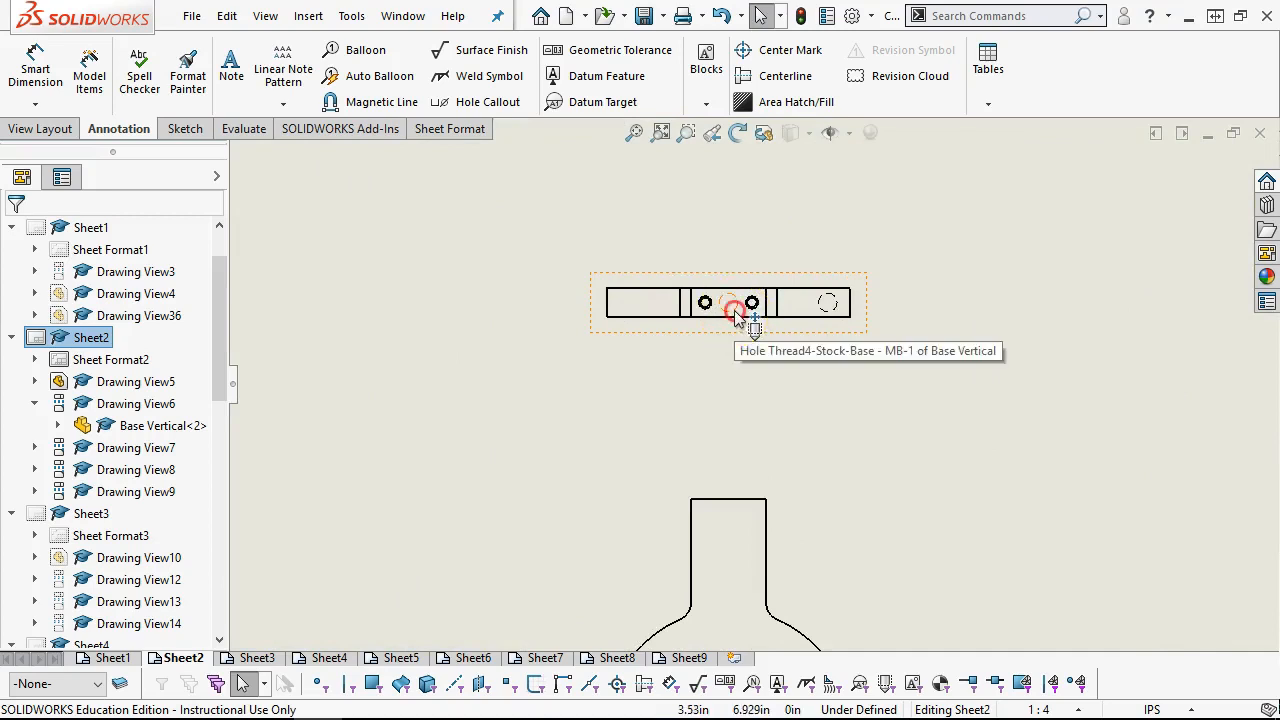
pyautogui.rightClick(737, 313)
pyautogui.click(768, 424)
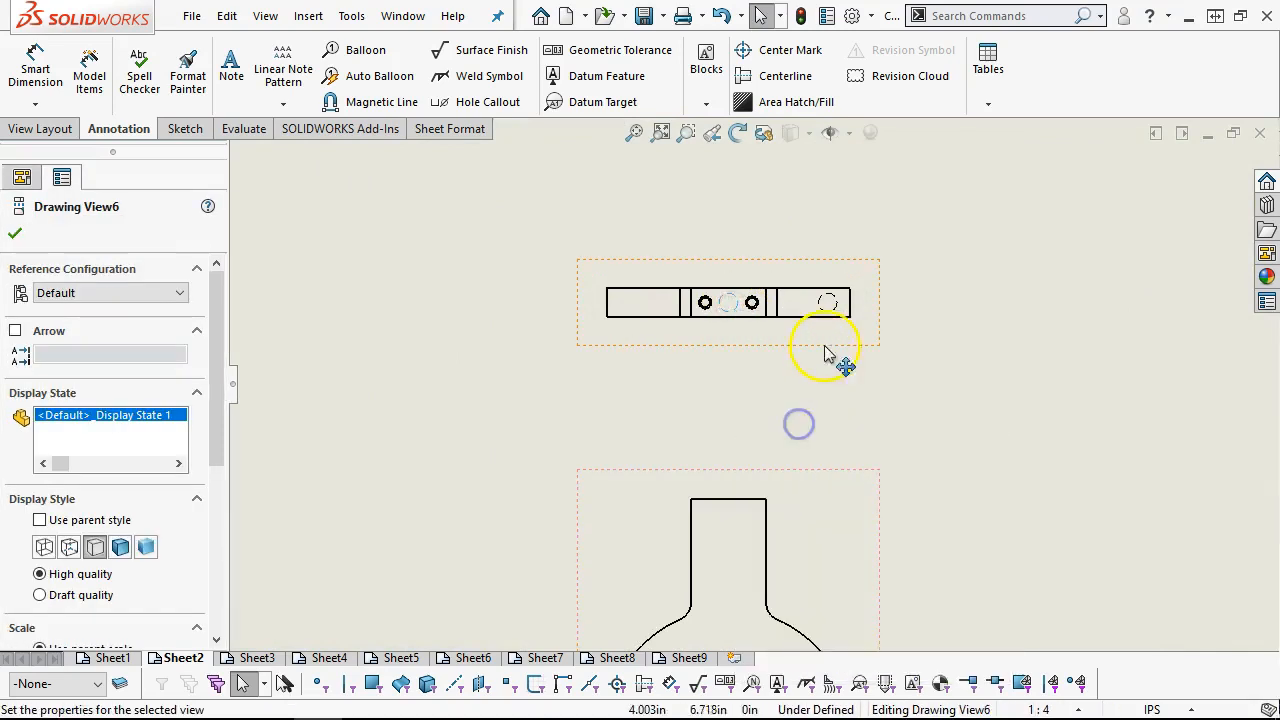
pyautogui.rightClick(830, 315)
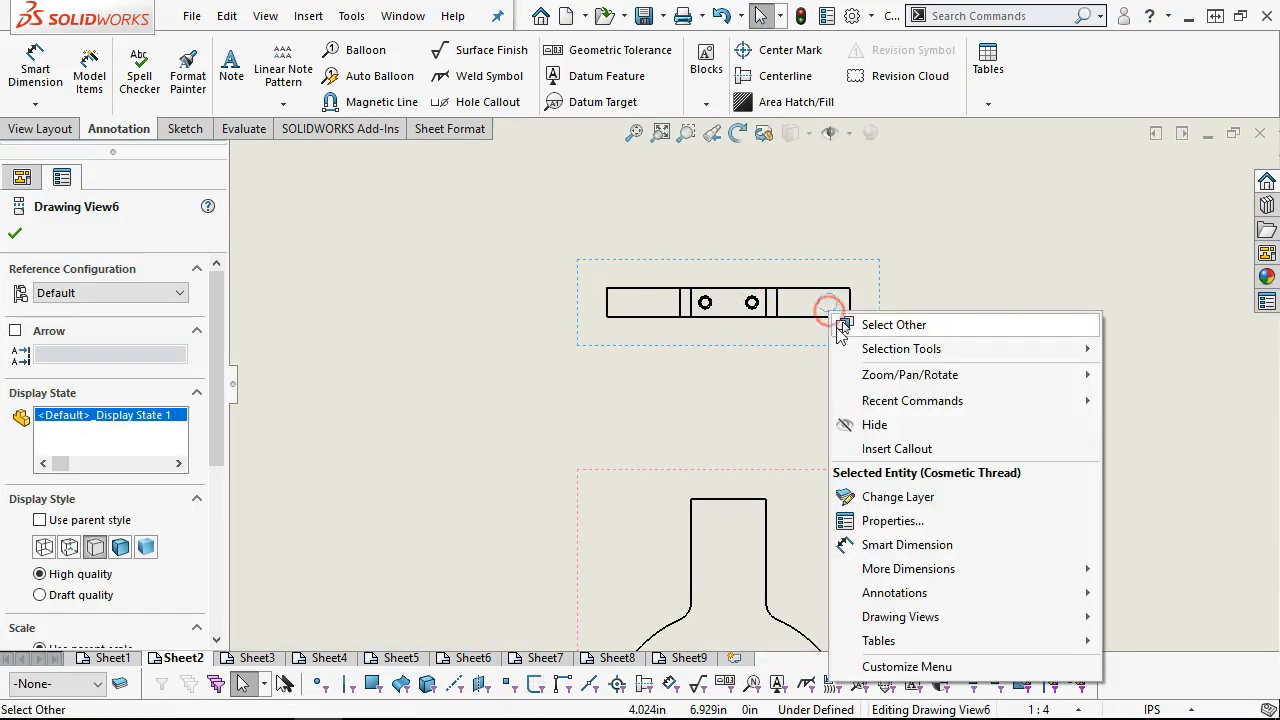
pyautogui.click(878, 422)
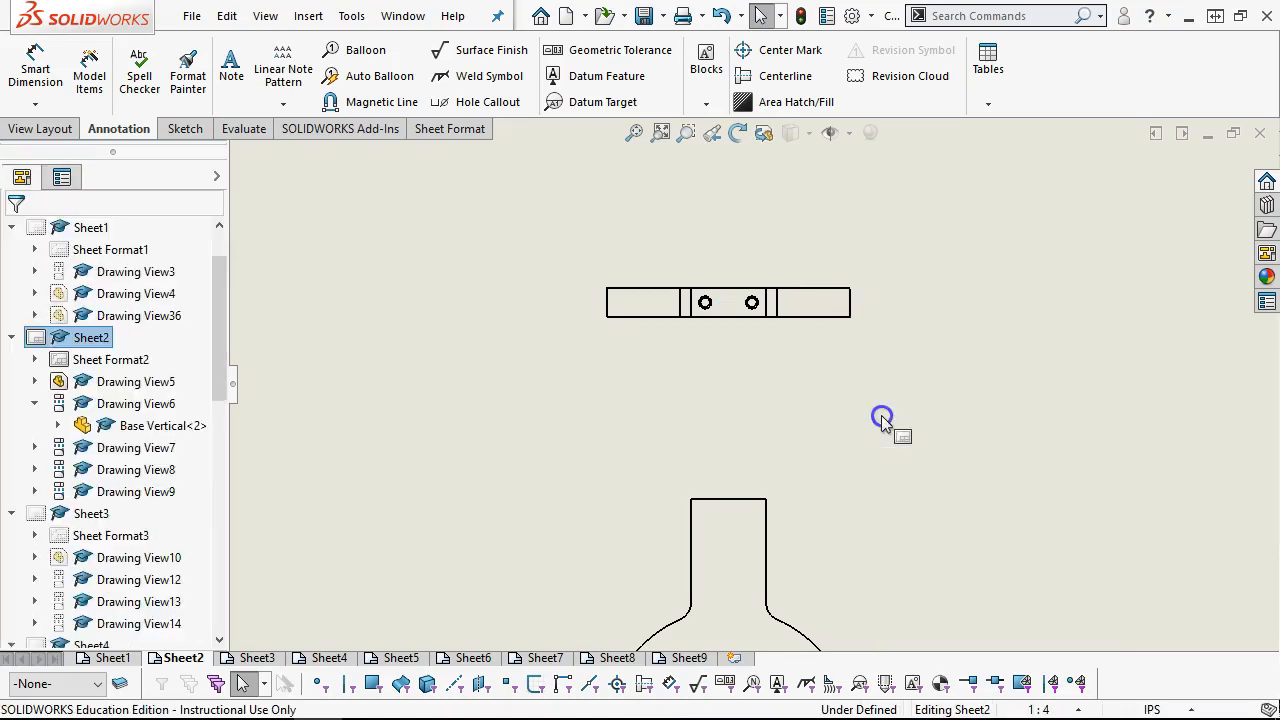
# Step: Hide the two small dashed cosmetic threads beside the center hole in the narrow view below the front view
pyautogui.scroll(-5, 786, 566)
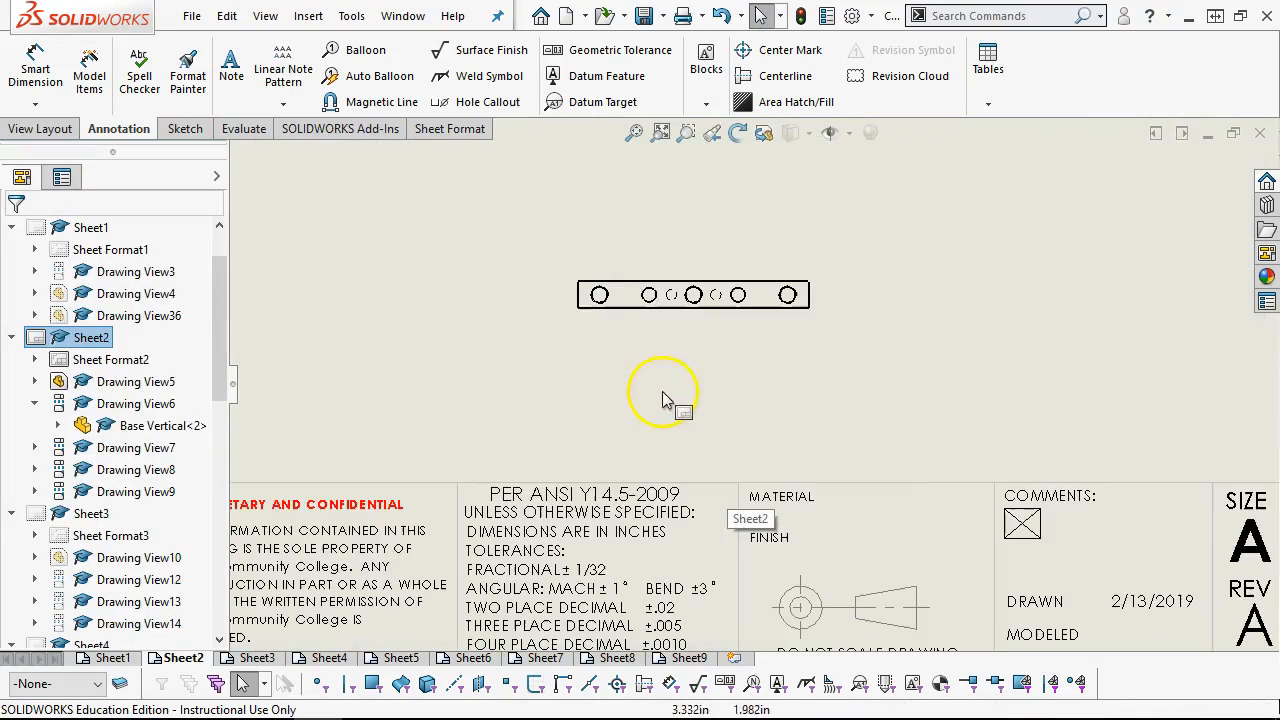
pyautogui.rightClick(660, 296)
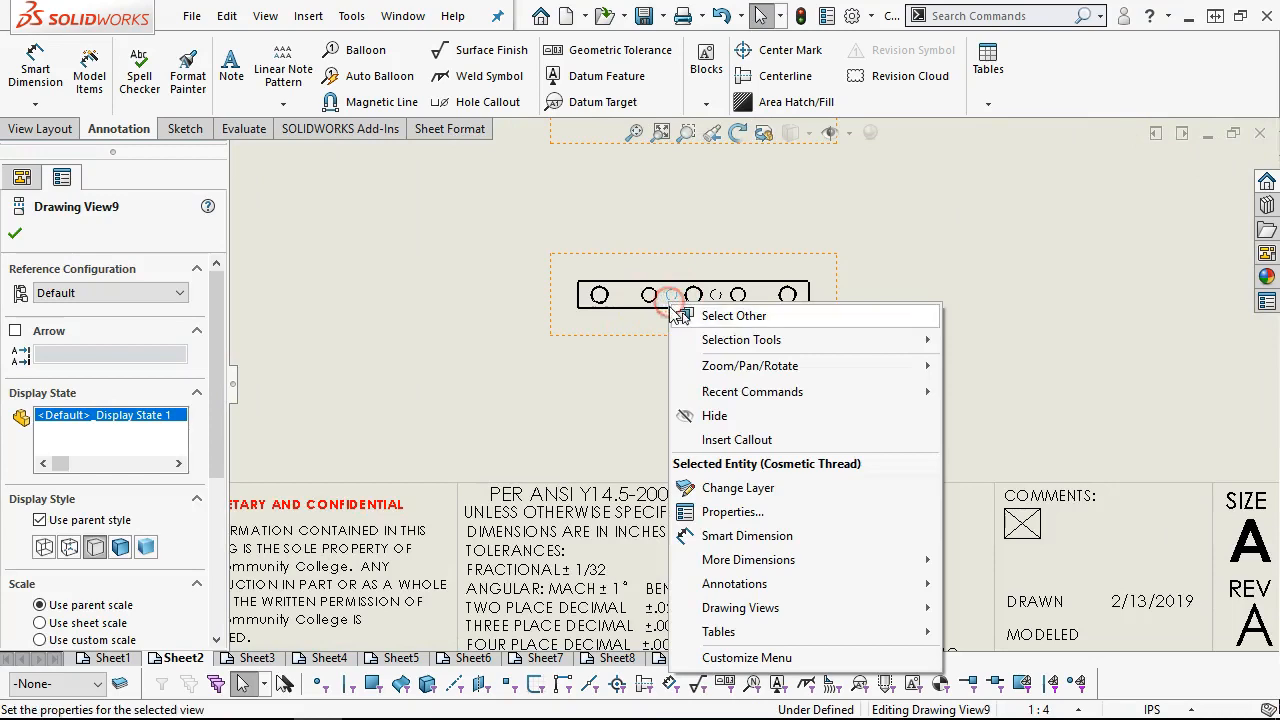
pyautogui.click(712, 415)
pyautogui.rightClick(716, 307)
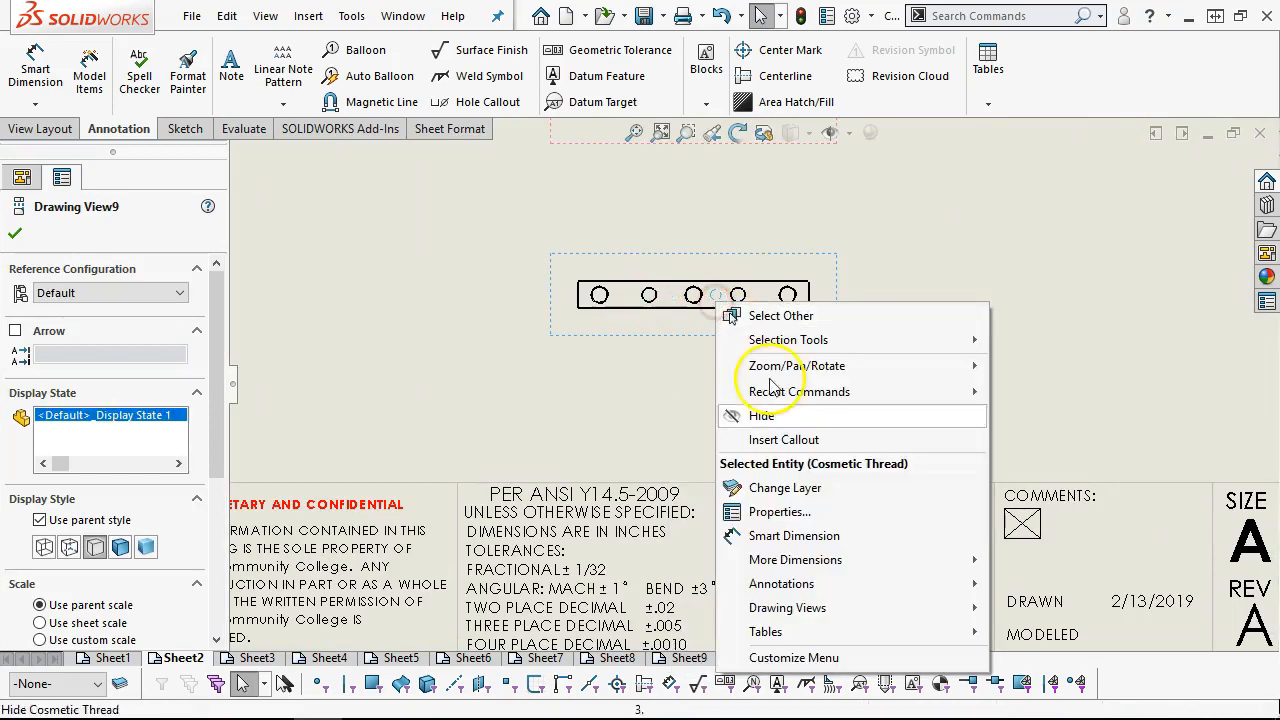
pyautogui.click(670, 404)
# Step: Examine the arrangement and spacing of the projected views on Sheet2
pyautogui.scroll(5, 728, 327)
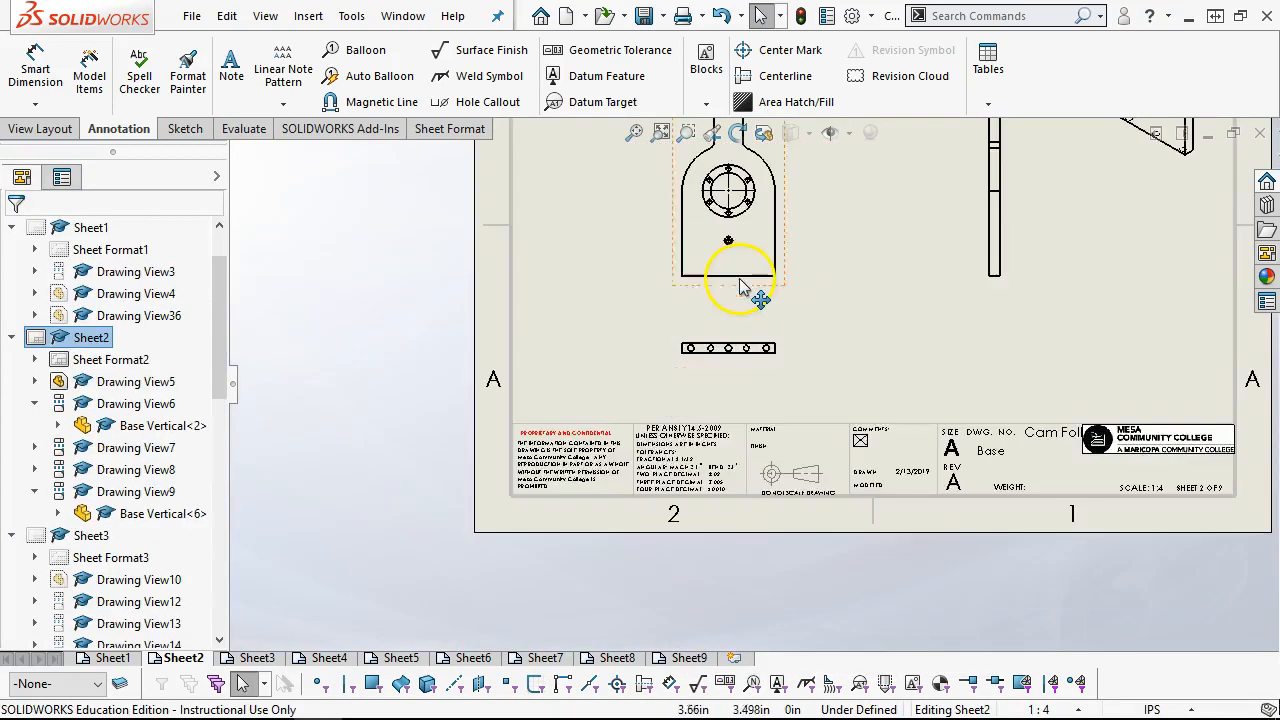
pyautogui.scroll(-1, 787, 305)
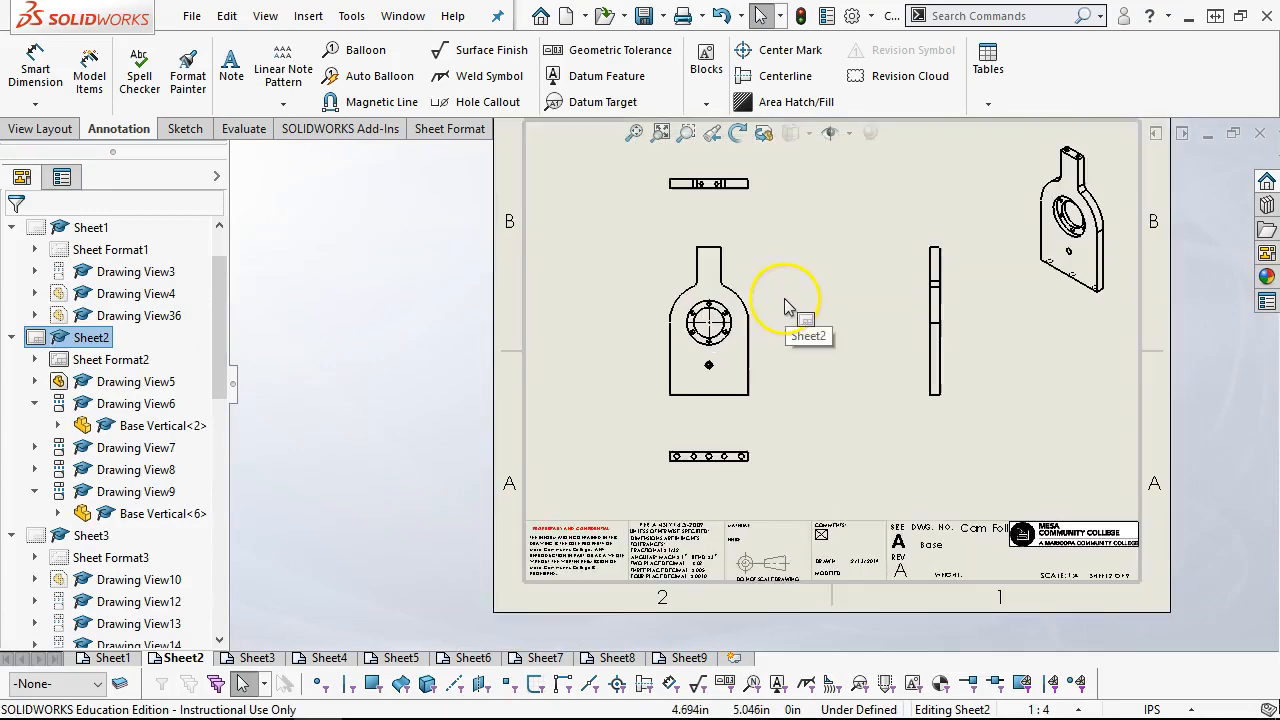
pyautogui.scroll(-1, 786, 307)
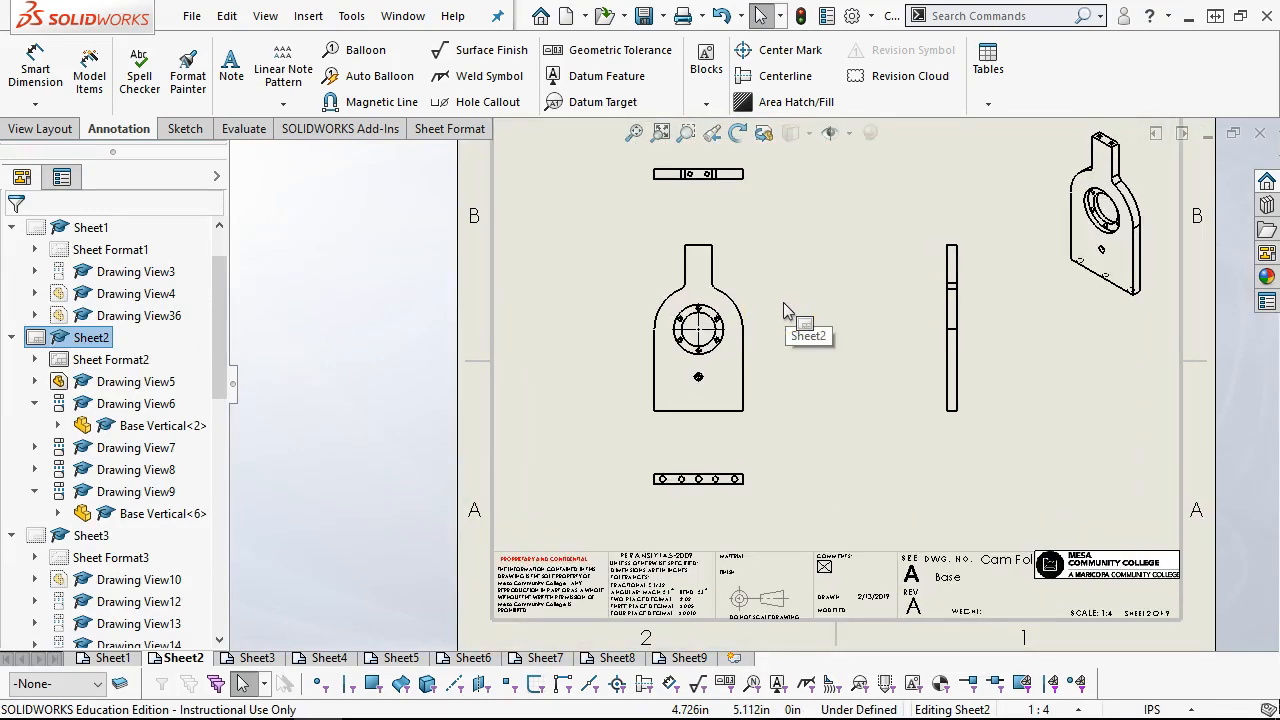
pyautogui.moveTo(786, 310); pyautogui.dragTo(790, 476)
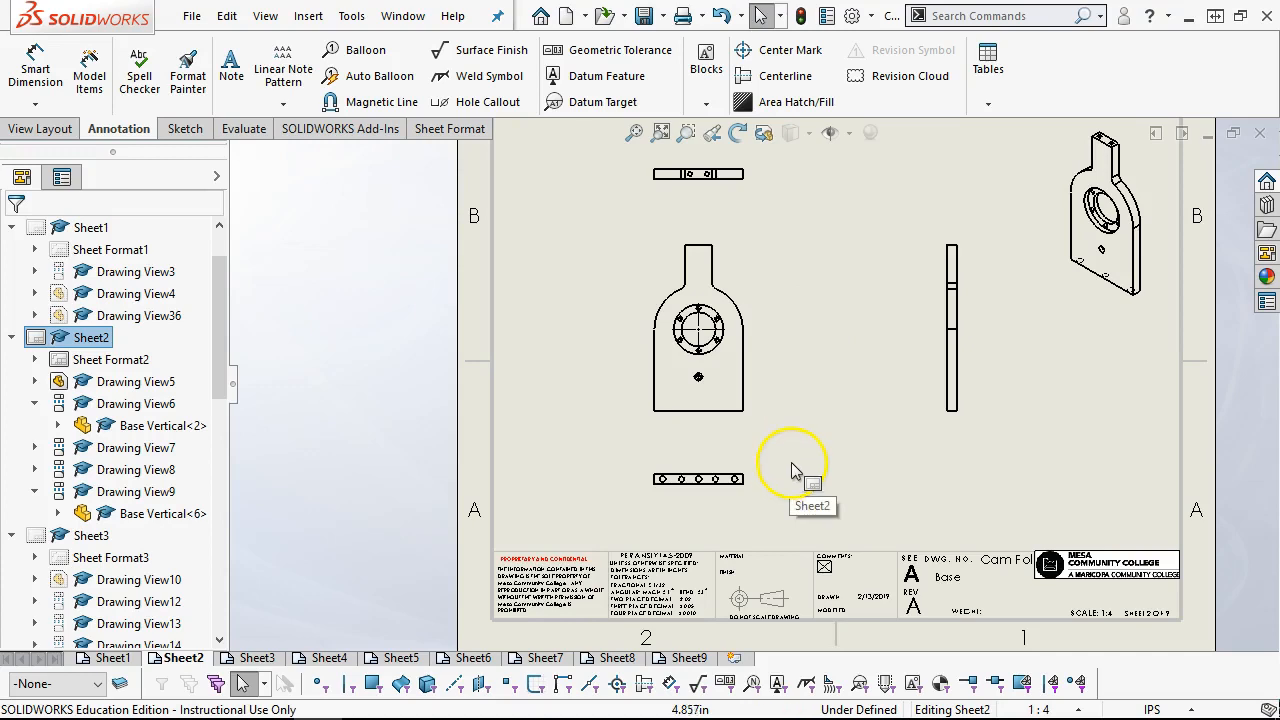
pyautogui.scroll(1, 815, 333)
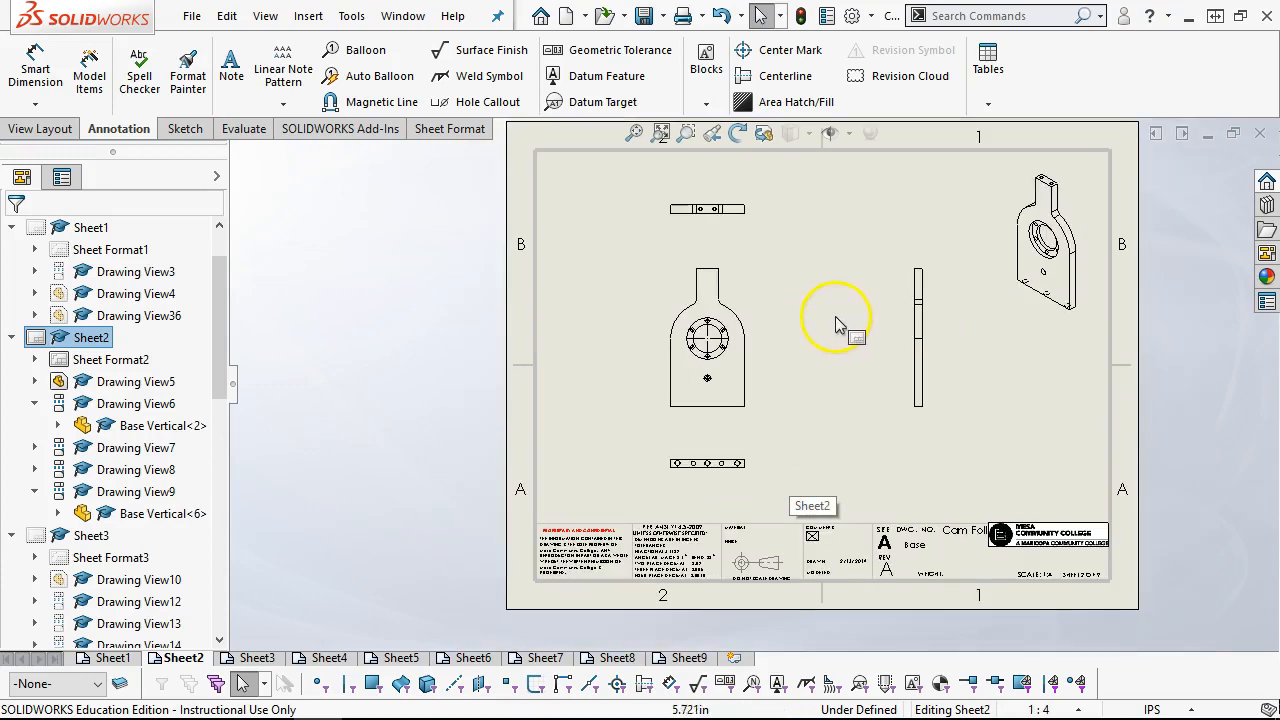
pyautogui.scroll(-2, 930, 314)
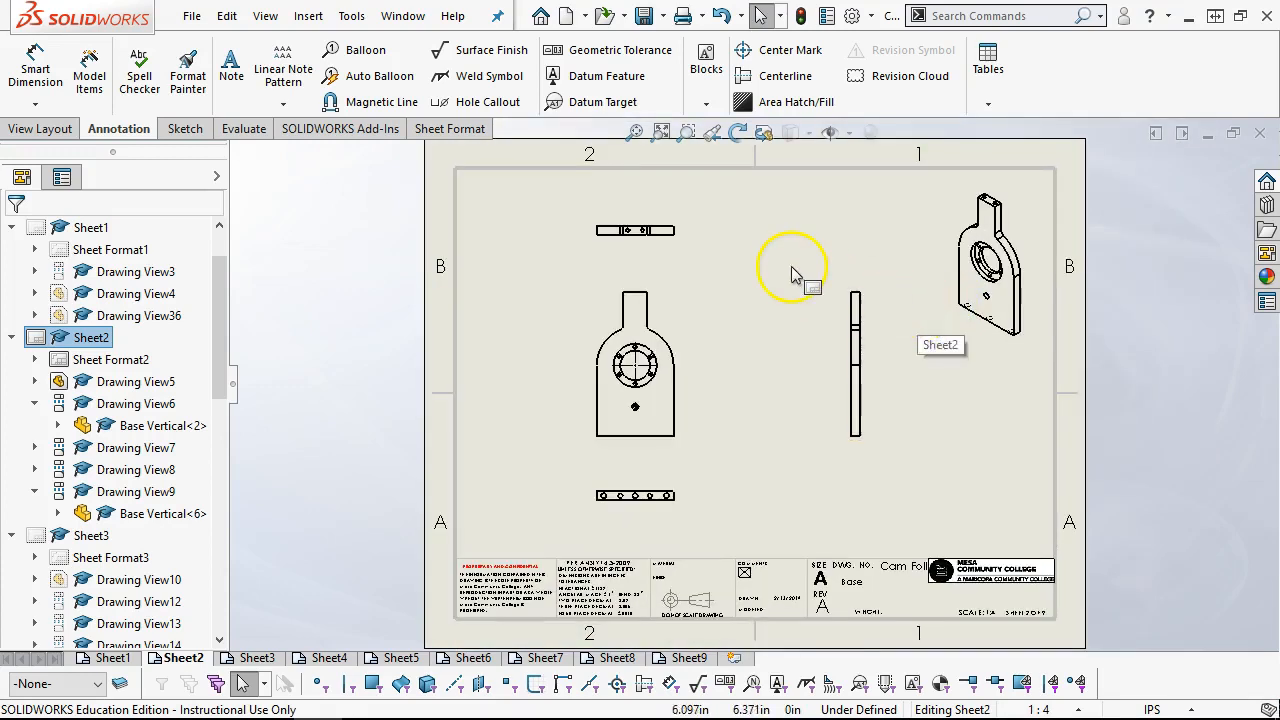
pyautogui.scroll(2, 786, 257)
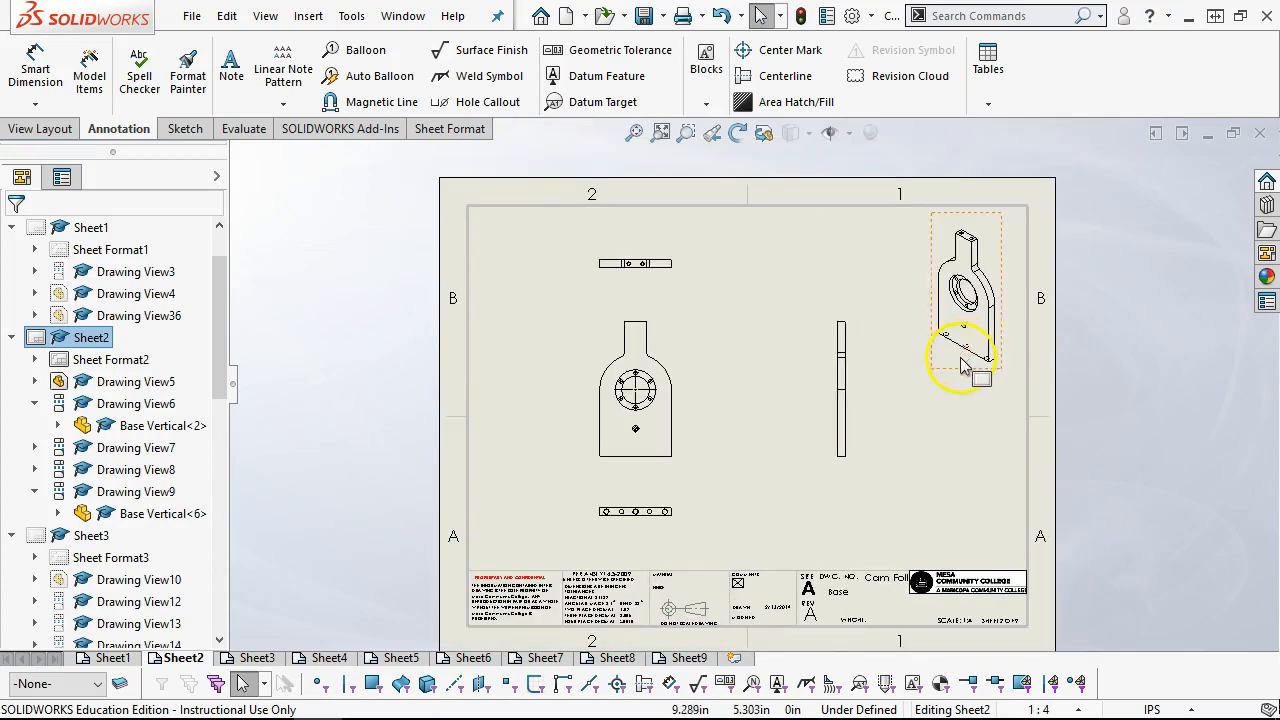
pyautogui.scroll(-1, 962, 366)
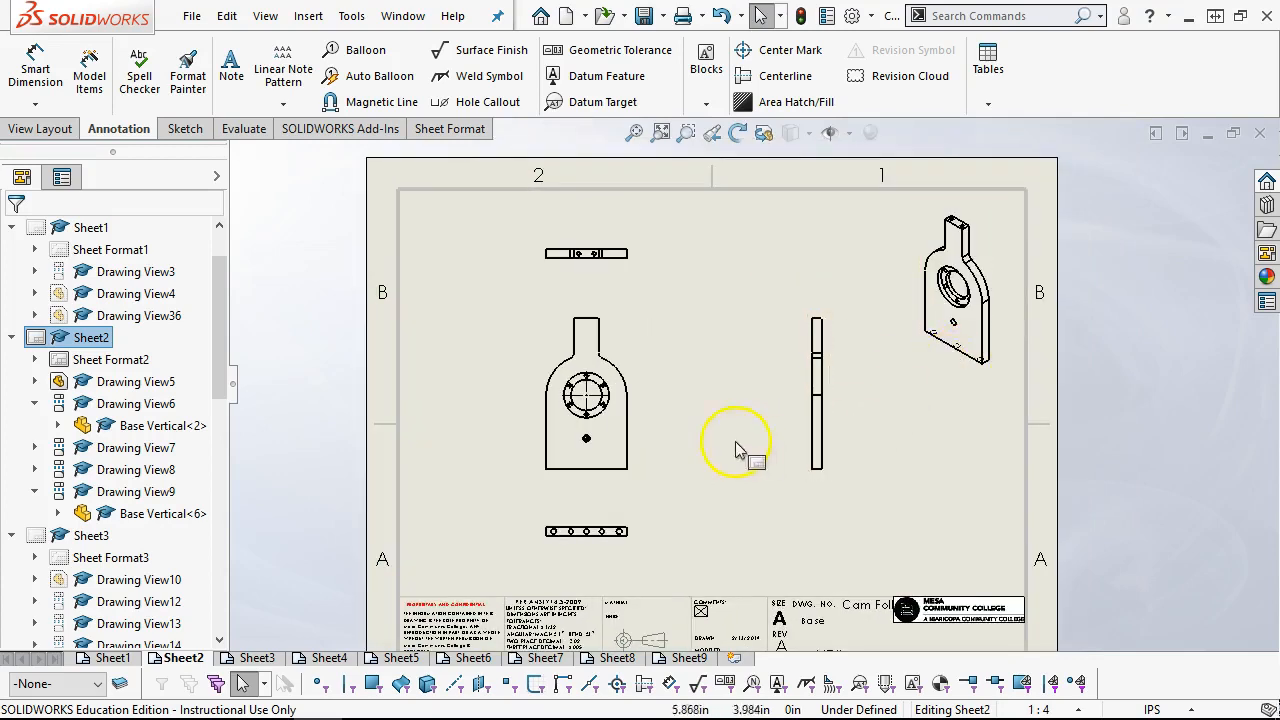
# Step: Rotate the front view a quarter turn counterclockwise with its dependent views updating, and shift the front and side views to the right
pyautogui.click(640, 360)
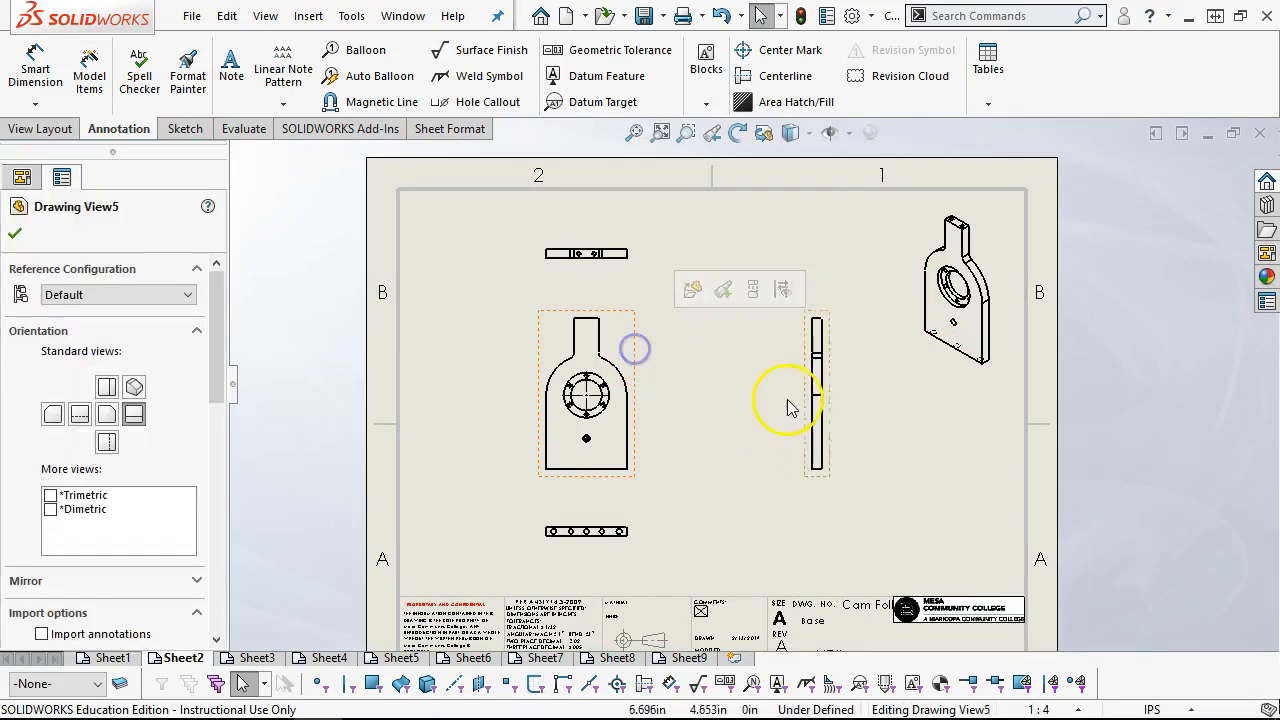
pyautogui.click(737, 132)
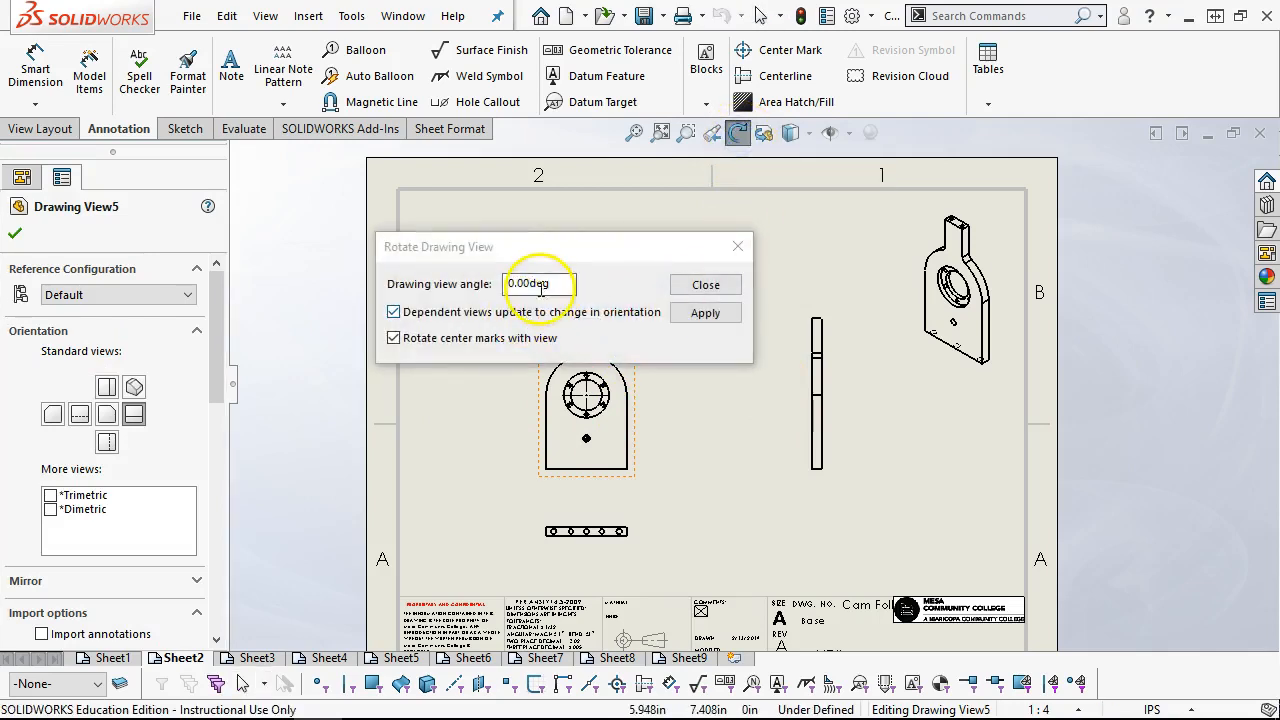
pyautogui.click(510, 283)
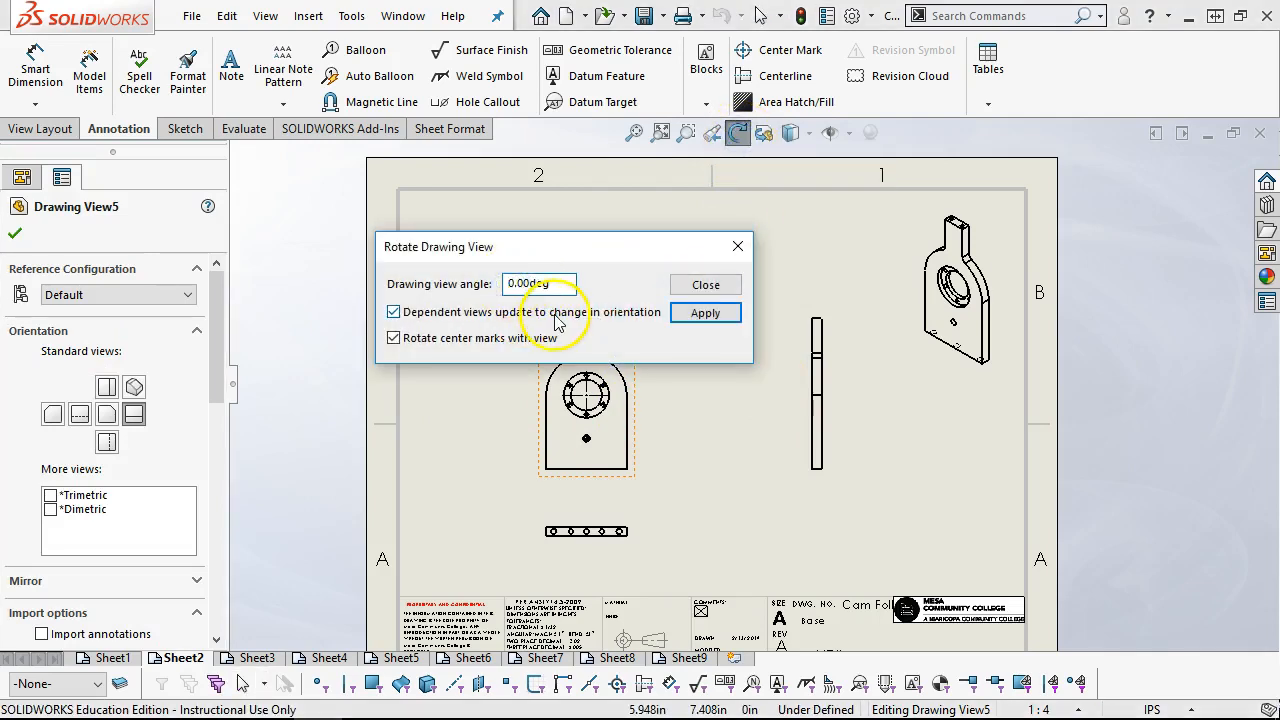
pyautogui.click(727, 312)
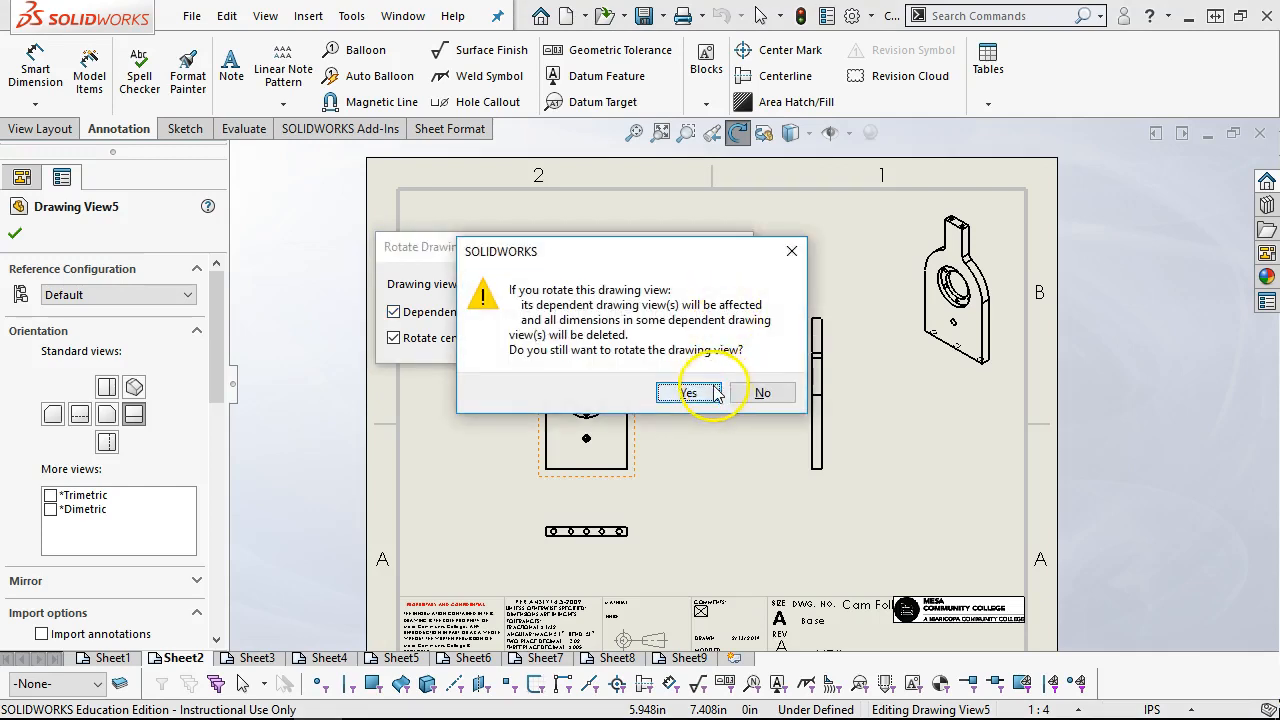
pyautogui.click(716, 393)
pyautogui.click(697, 284)
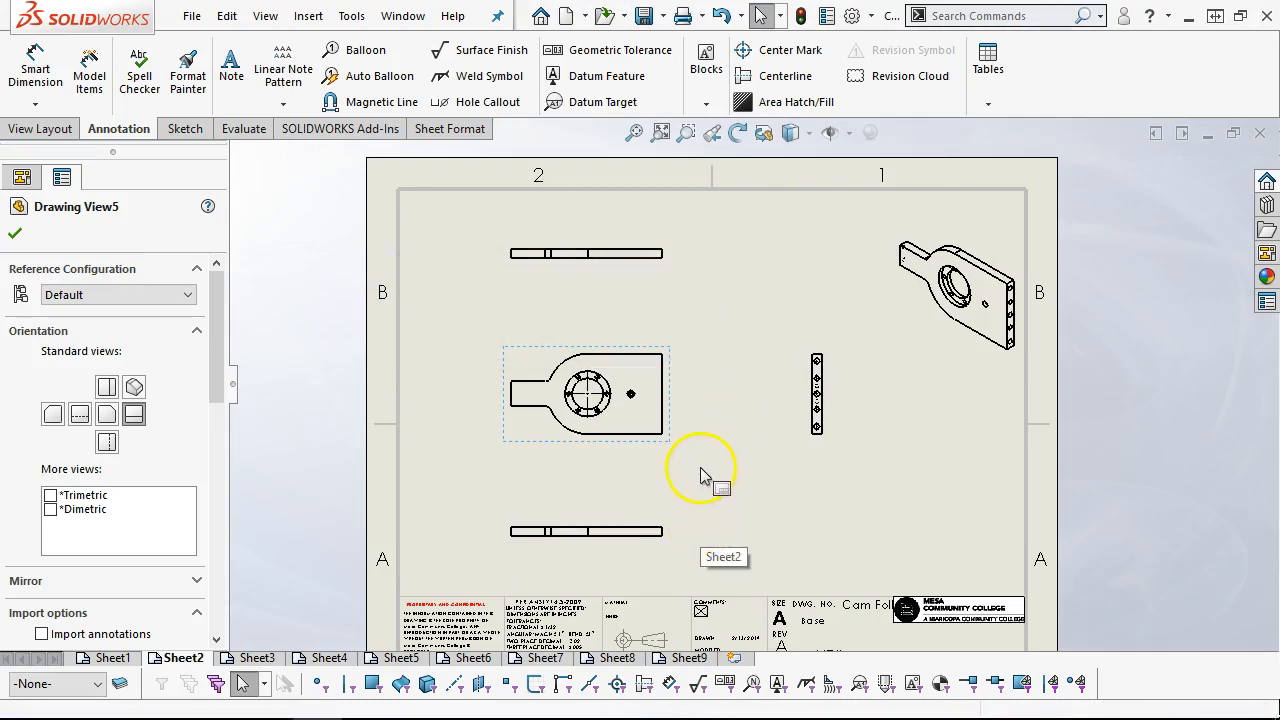
pyautogui.moveTo(667, 440)
pyautogui.mouseDown()
pyautogui.moveTo(897, 443)
pyautogui.moveTo(879, 442)
pyautogui.mouseUp()
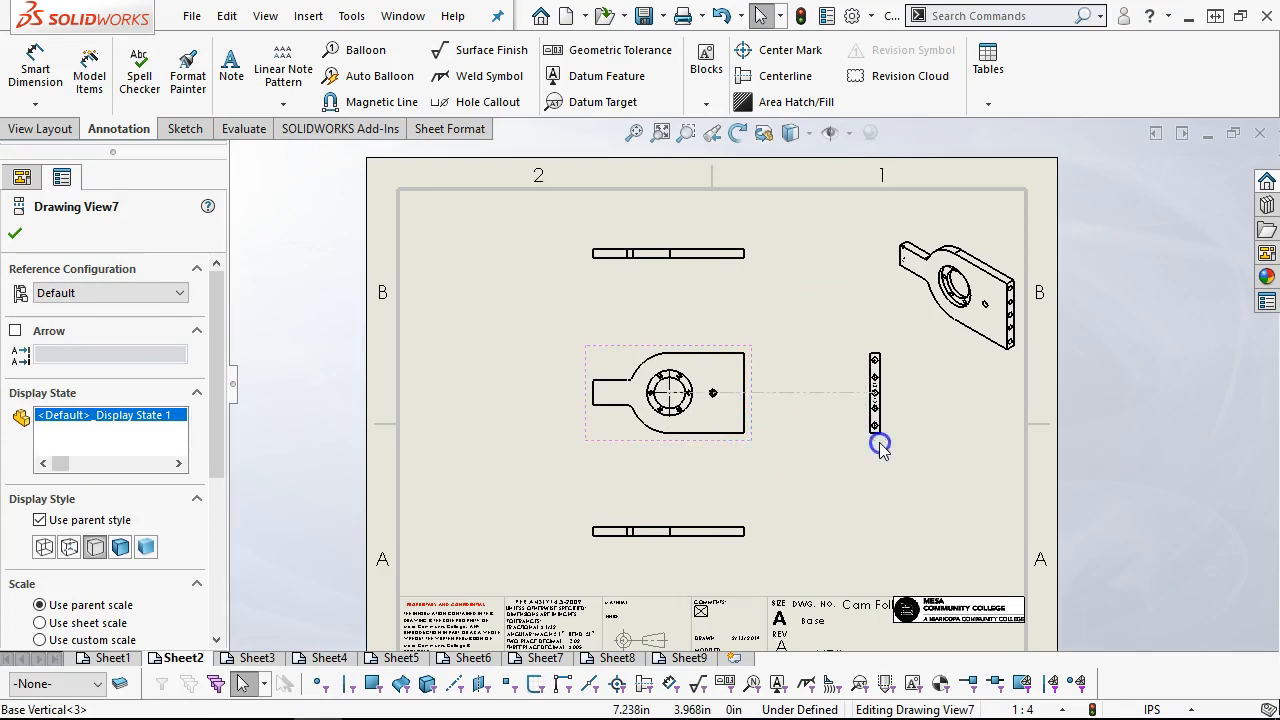
# Step: Hide the two dashed cosmetic threads on either side of the center hole in the side view
pyautogui.scroll(-3, 893, 432)
pyautogui.click(793, 338)
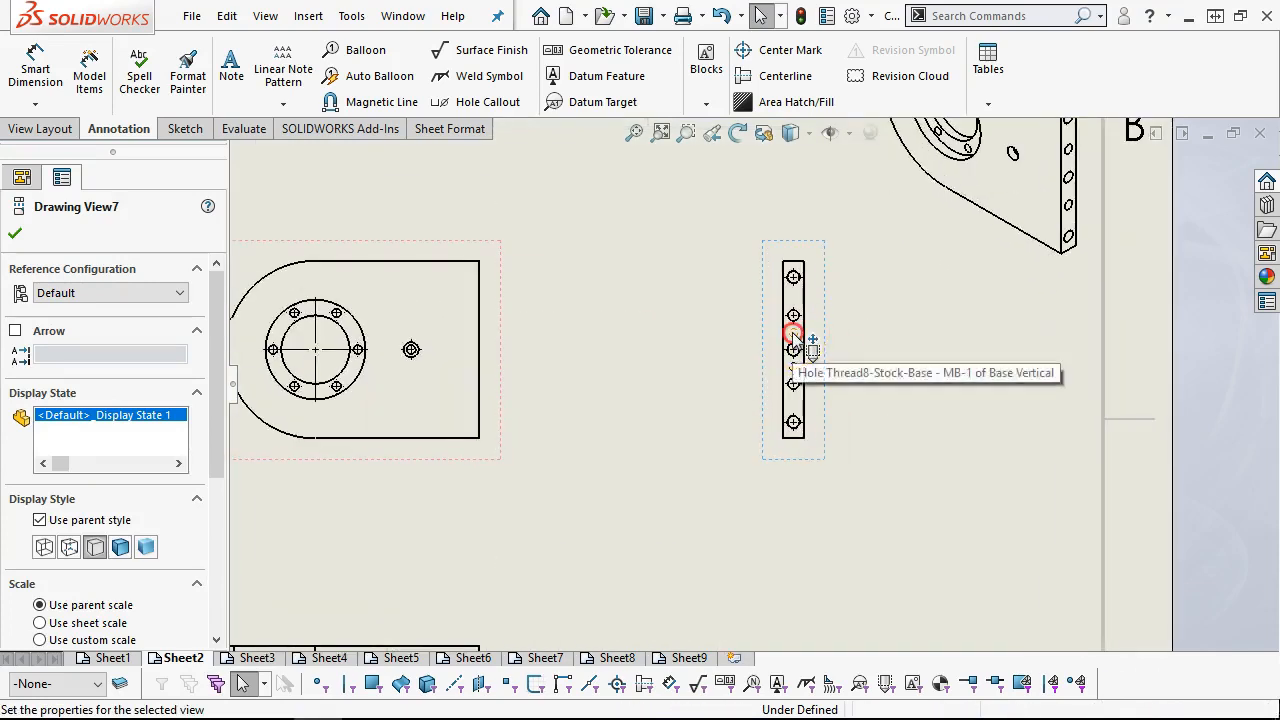
pyautogui.rightClick(793, 337)
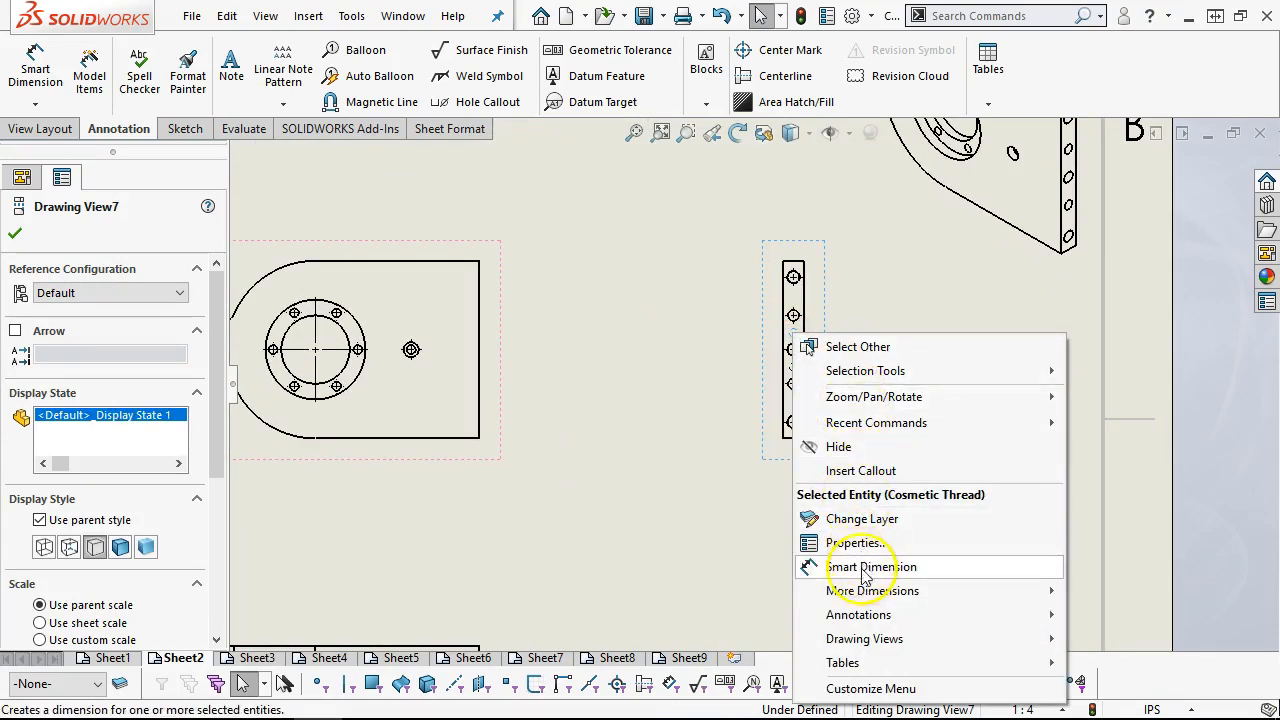
pyautogui.click(838, 446)
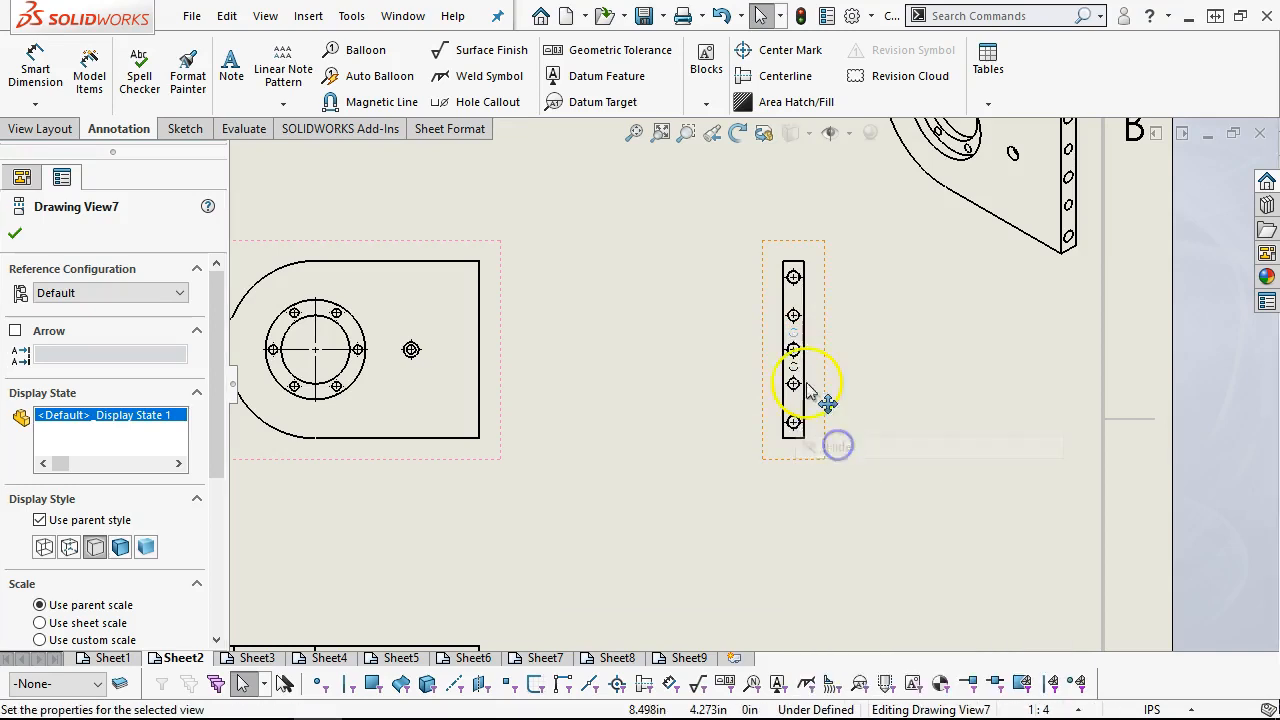
pyautogui.rightClick(795, 352)
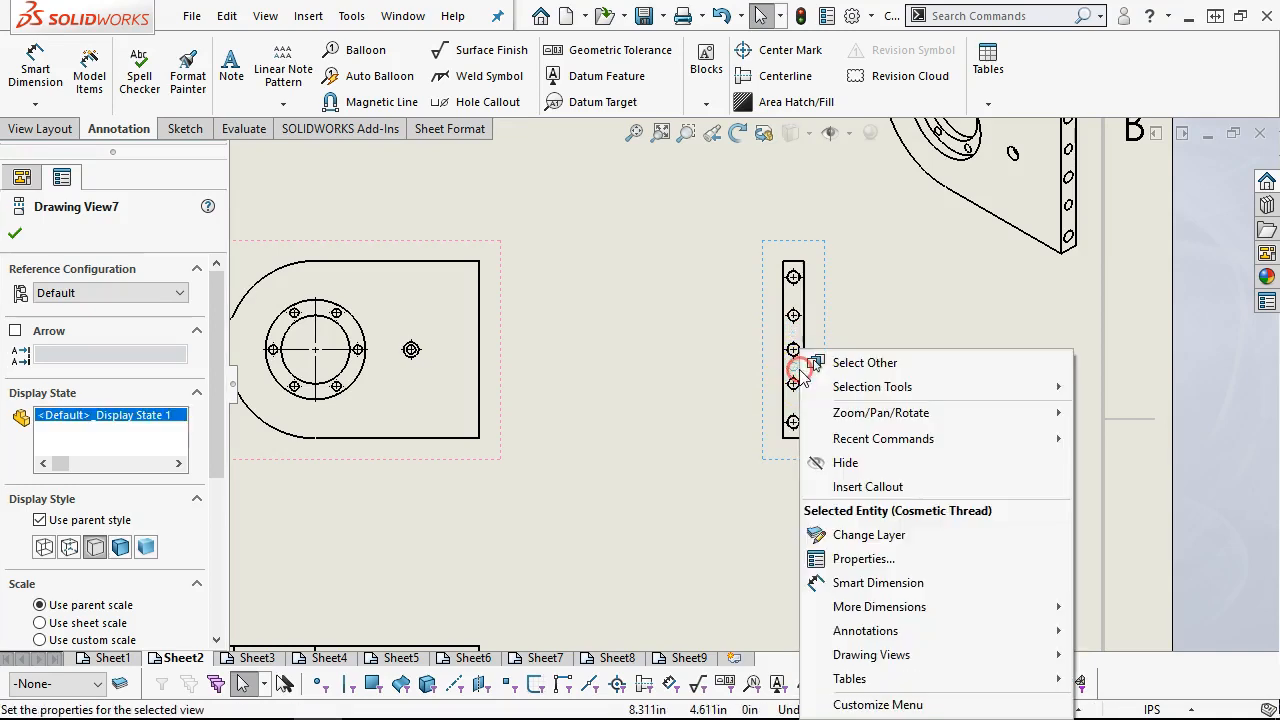
pyautogui.click(858, 470)
pyautogui.scroll(3, 685, 474)
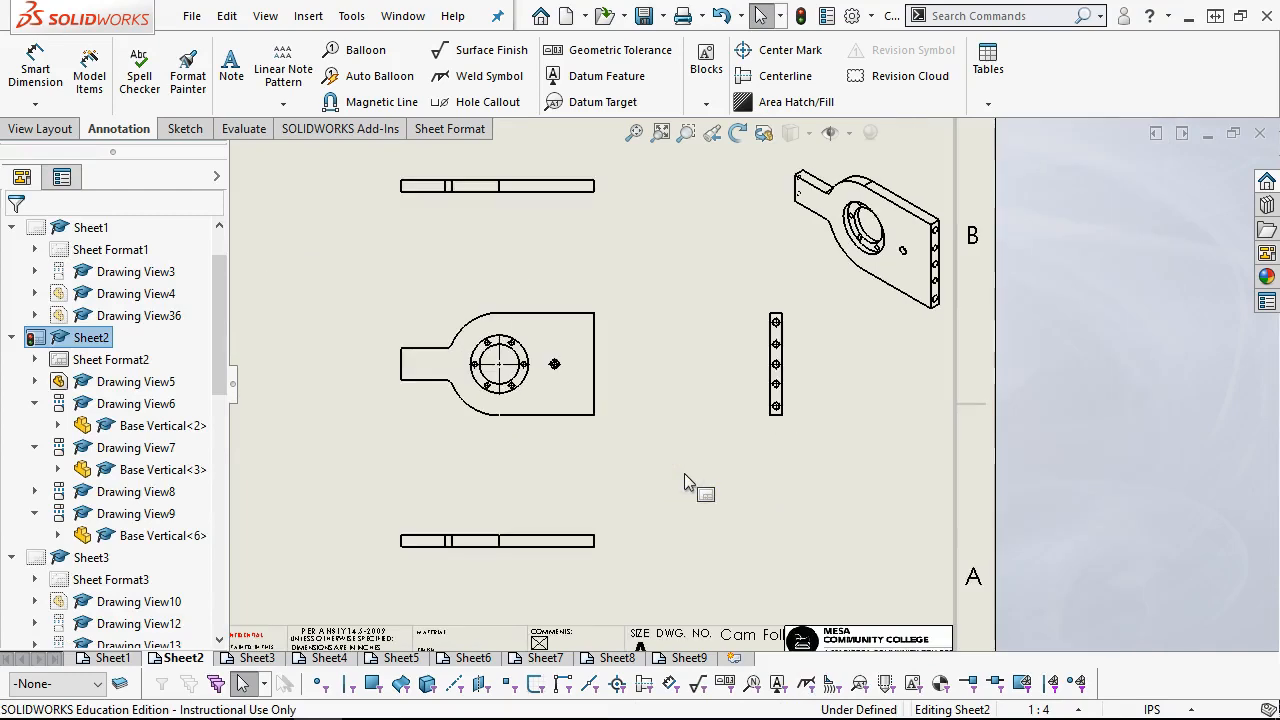
# Step: Move the isometric view slightly up and to the left, closer to the sheet's upper border
pyautogui.scroll(2, 431, 411)
pyautogui.scroll(-2, 431, 411)
pyautogui.scroll(2, 760, 370)
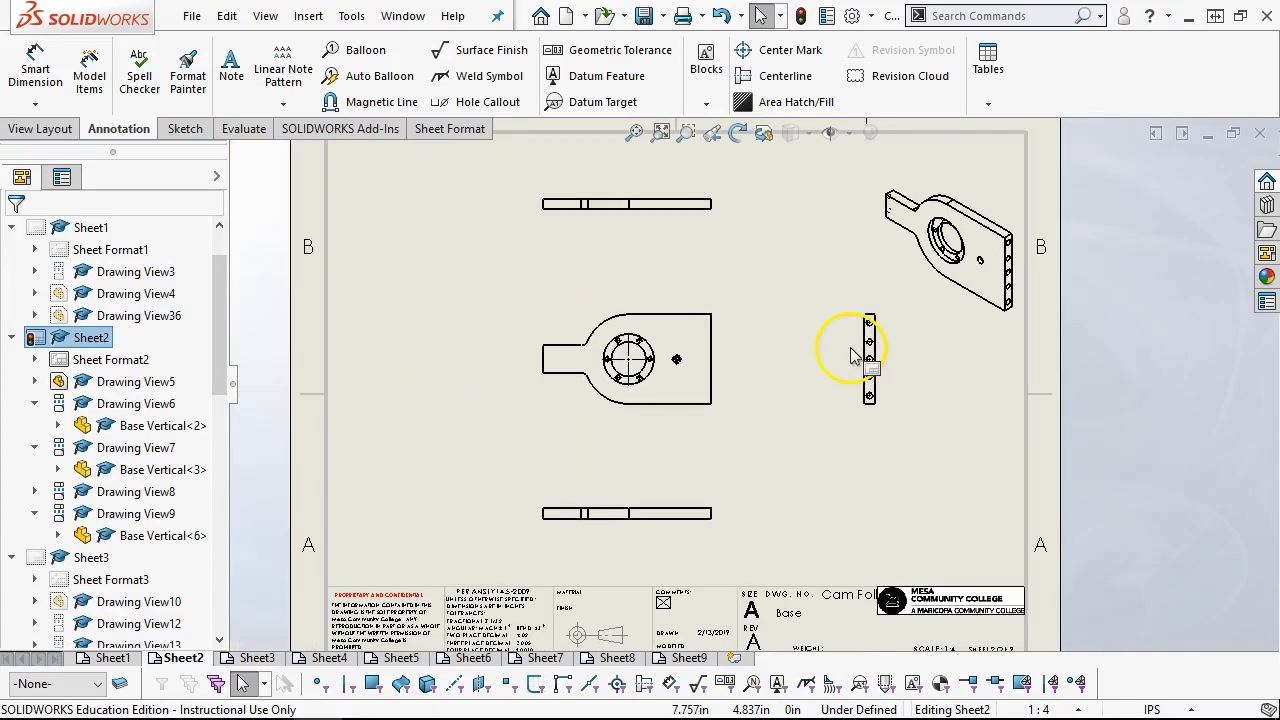
pyautogui.click(930, 295)
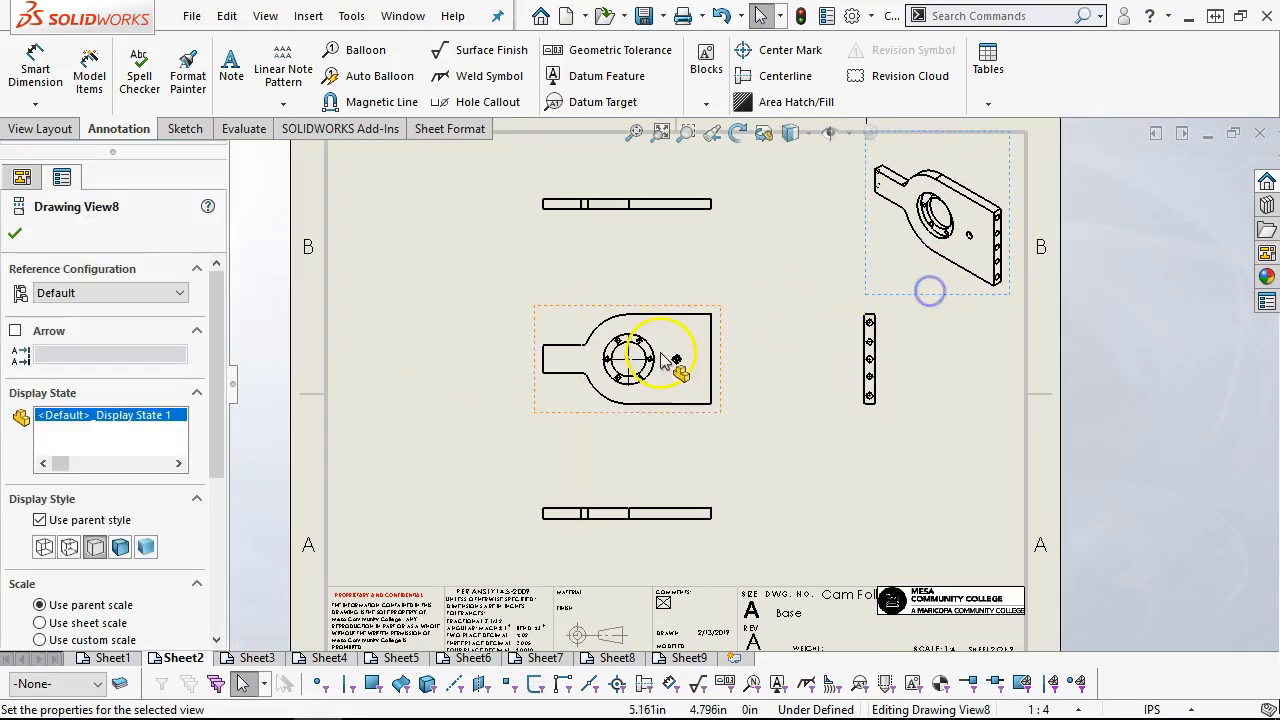
# Step: Add a projected view of the front view, placed to its left on Sheet2
pyautogui.click(551, 400)
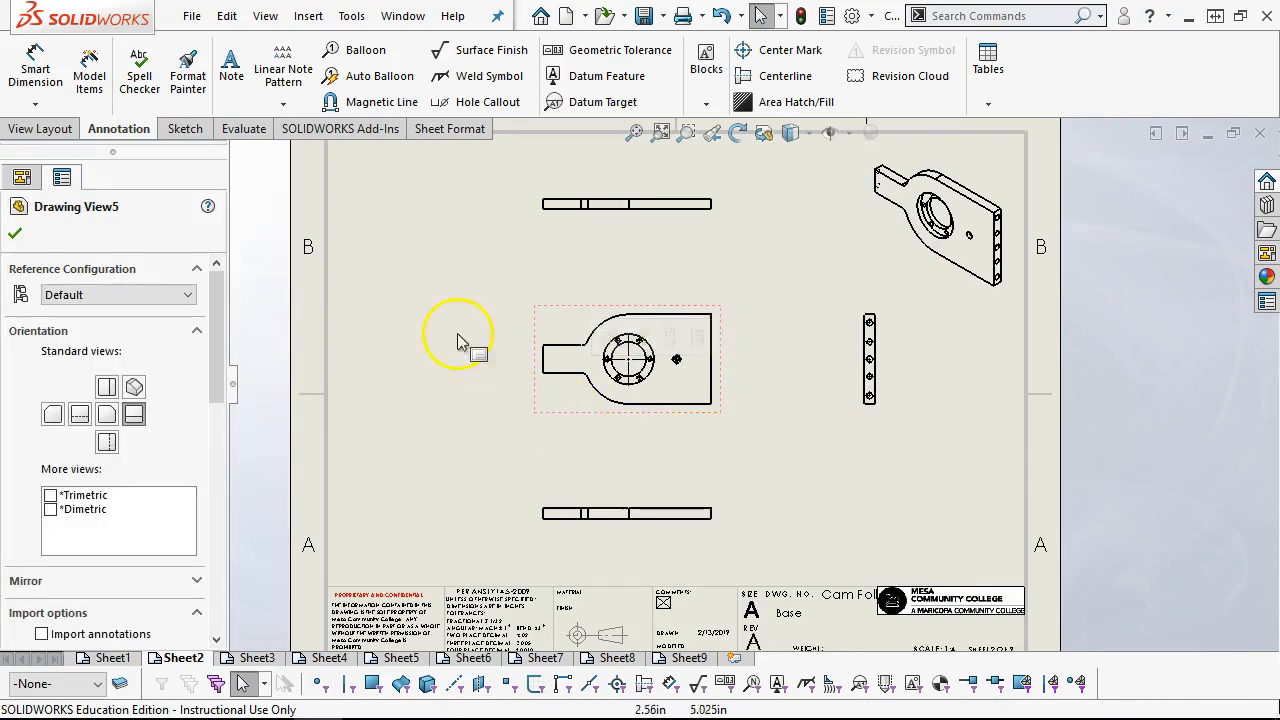
pyautogui.click(44, 133)
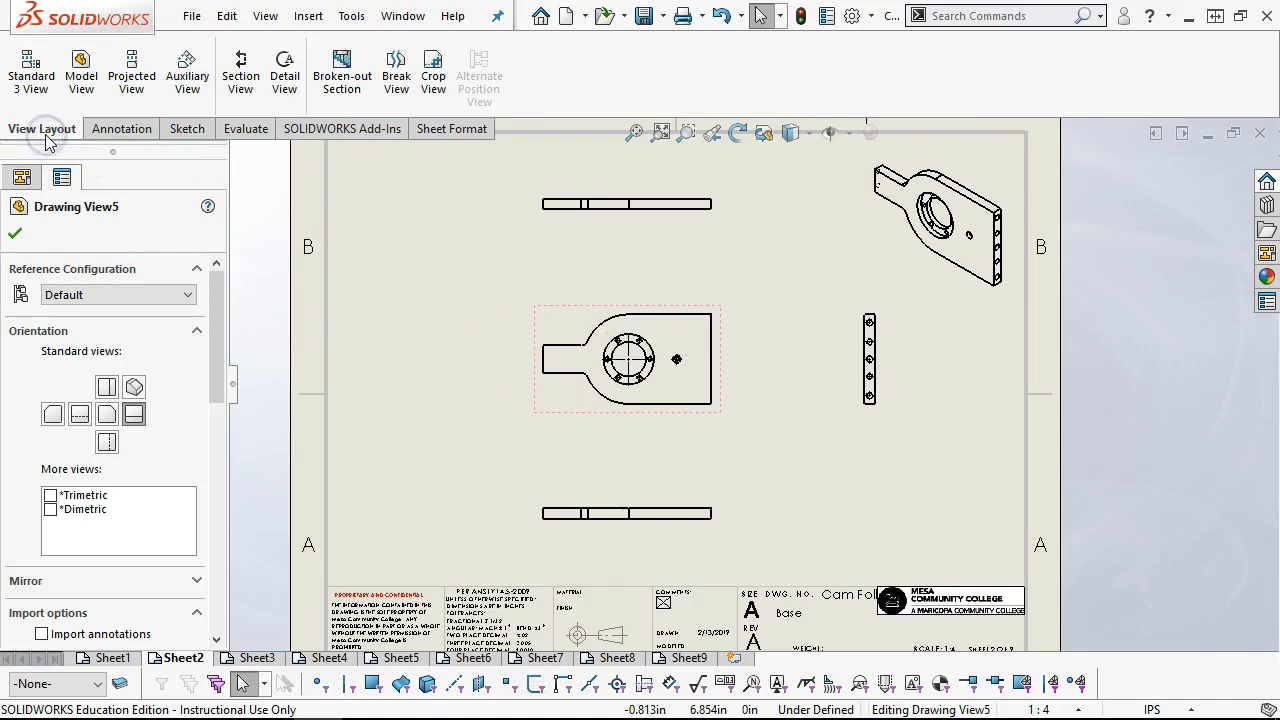
pyautogui.click(128, 84)
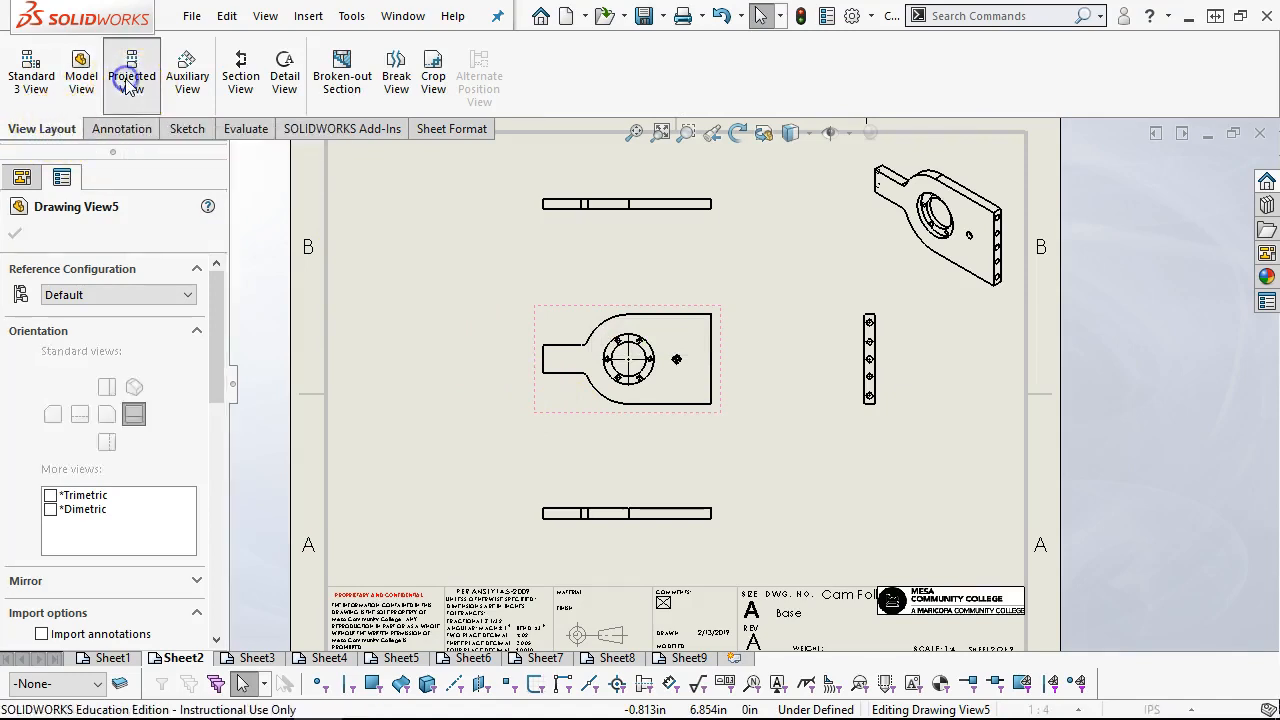
pyautogui.click(460, 350)
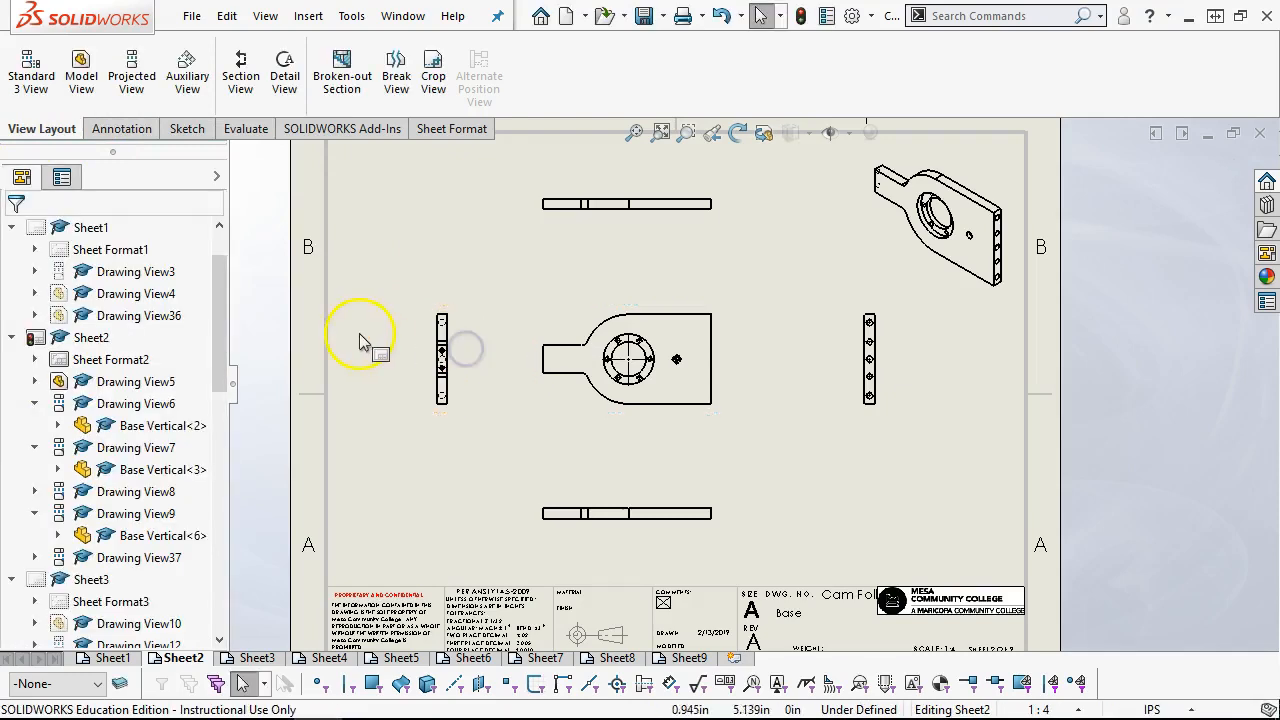
# Step: Hide the three dashed cosmetic threads in the projected view left of the front view
pyautogui.scroll(-5, 528, 400)
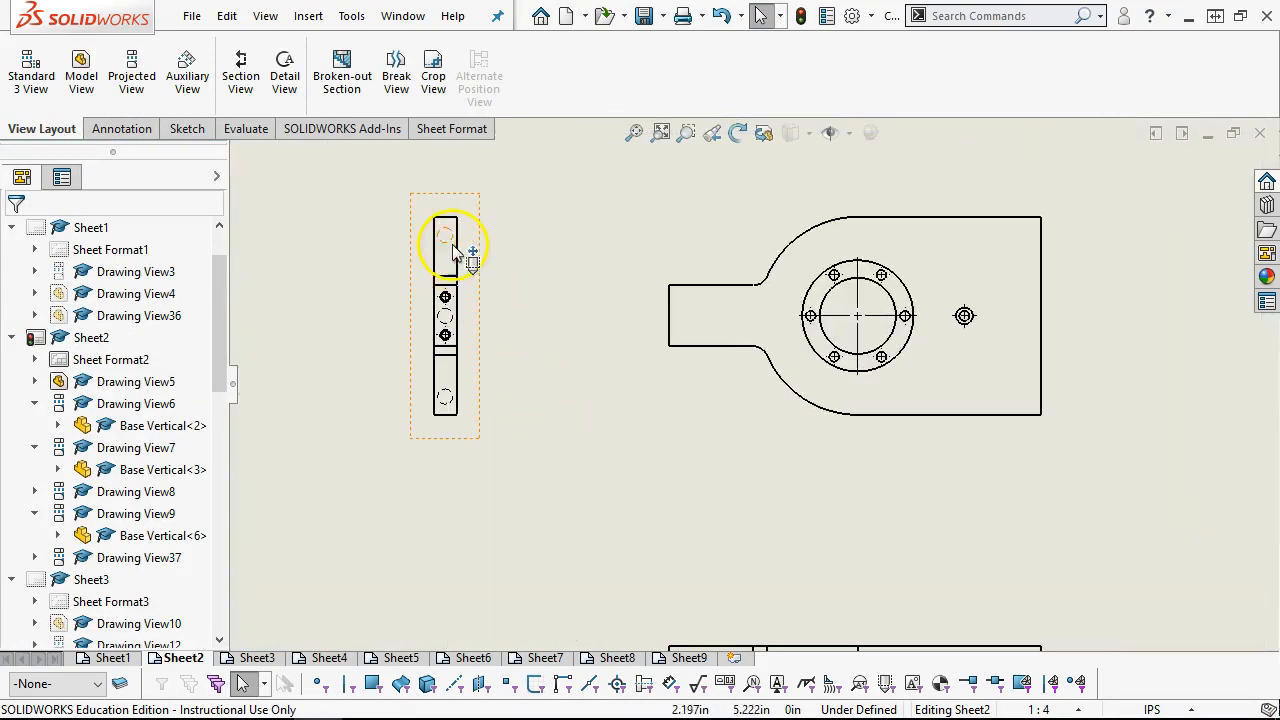
pyautogui.click(455, 250)
pyautogui.rightClick(436, 232)
pyautogui.click(486, 350)
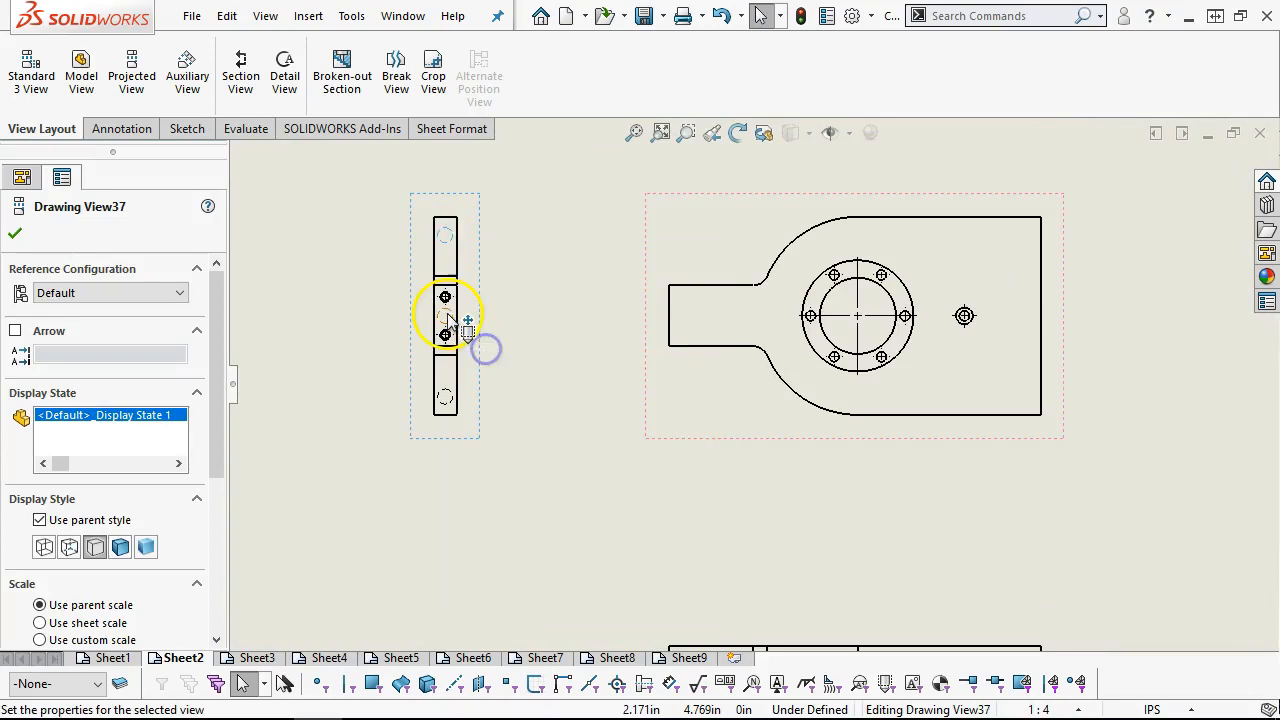
pyautogui.rightClick(438, 302)
pyautogui.click(531, 426)
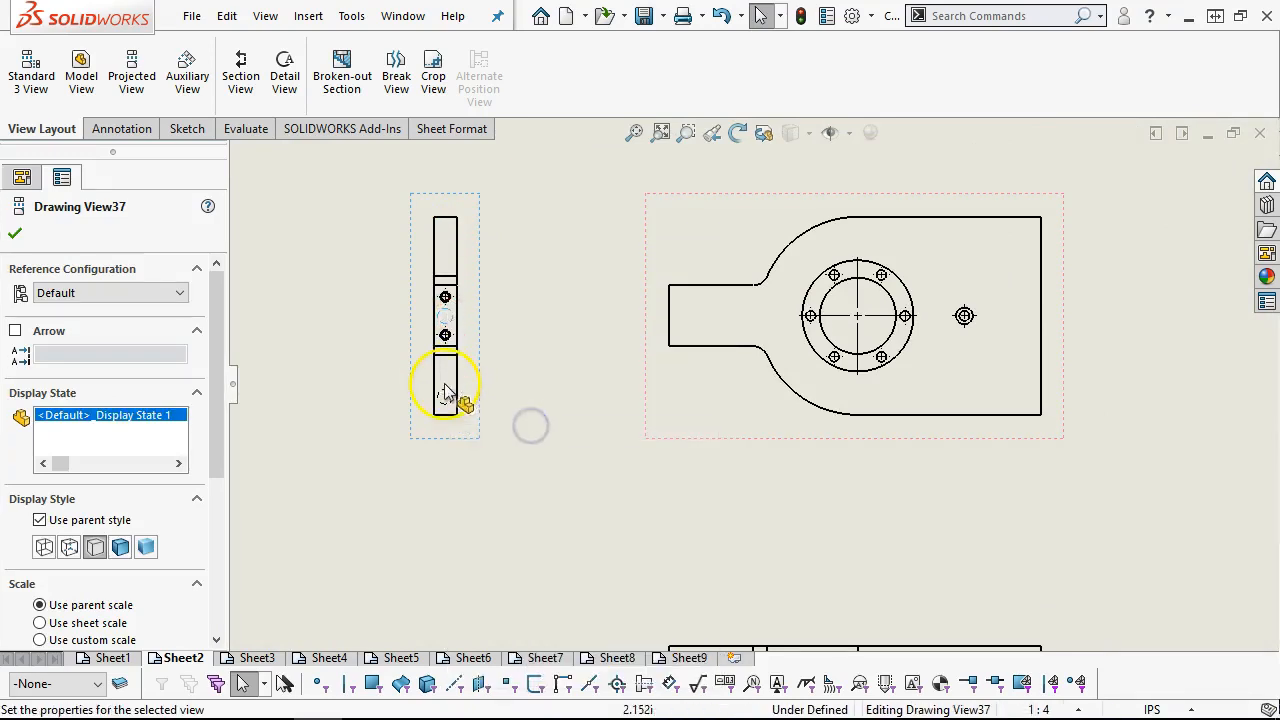
pyautogui.rightClick(447, 392)
pyautogui.click(500, 130)
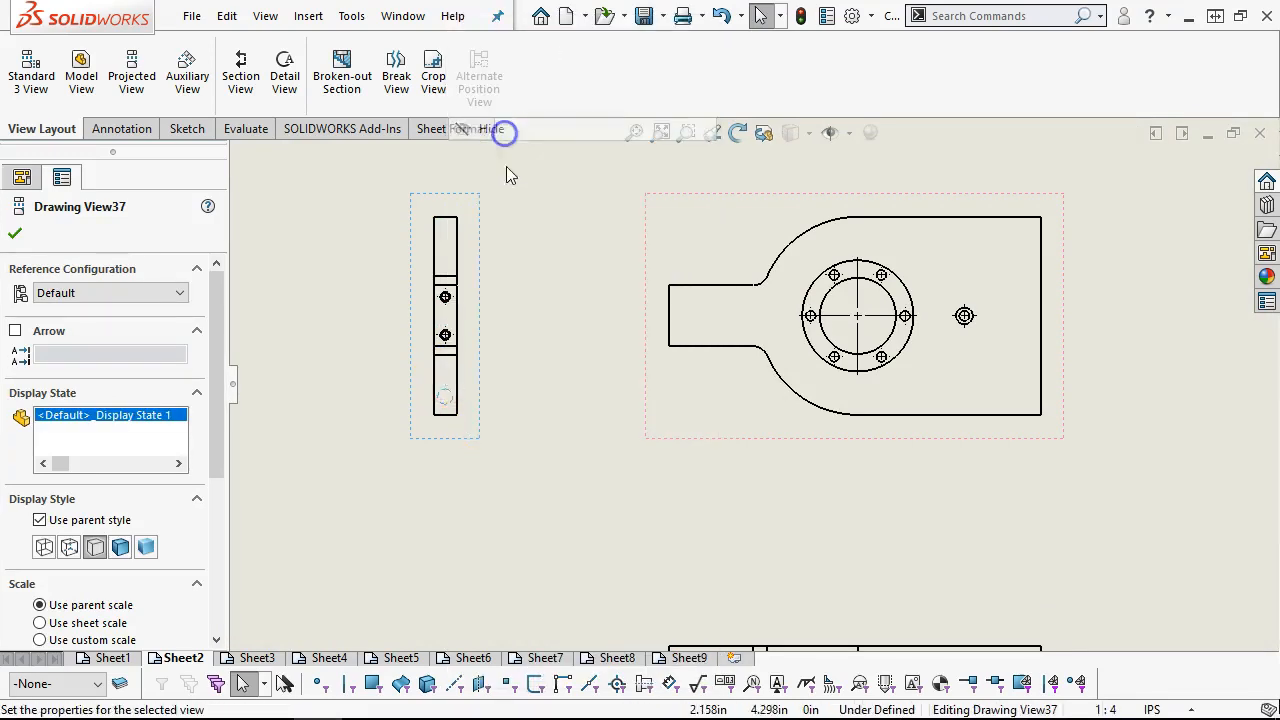
pyautogui.click(588, 410)
# Step: Delete the projected view below the front view
pyautogui.scroll(6, 752, 386)
pyautogui.scroll(-3, 840, 471)
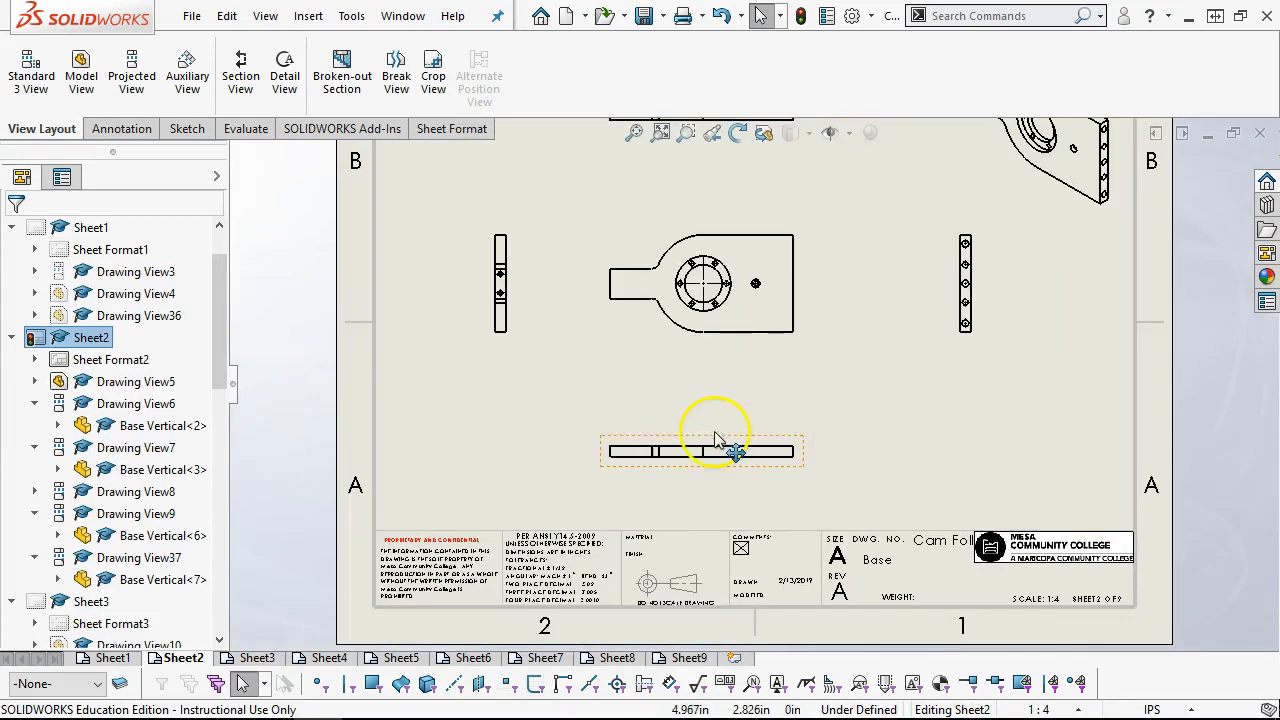
pyautogui.click(713, 438)
pyautogui.press('Delete')
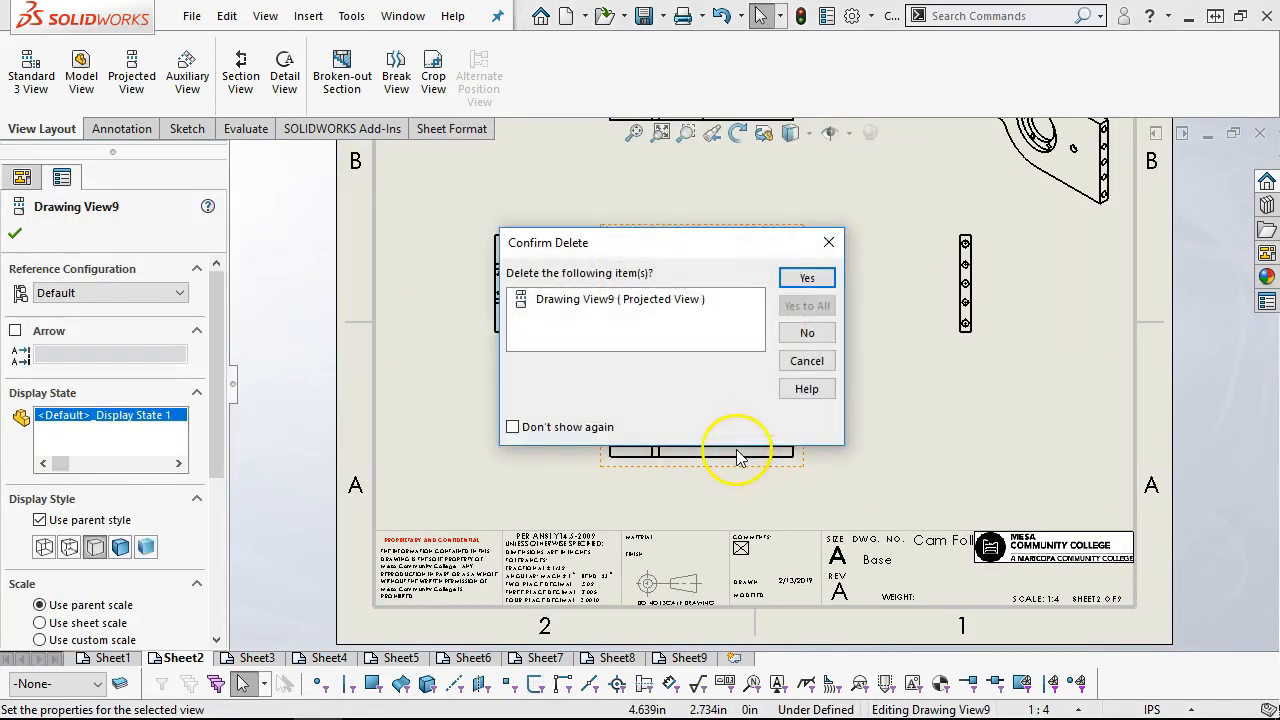
pyautogui.click(795, 285)
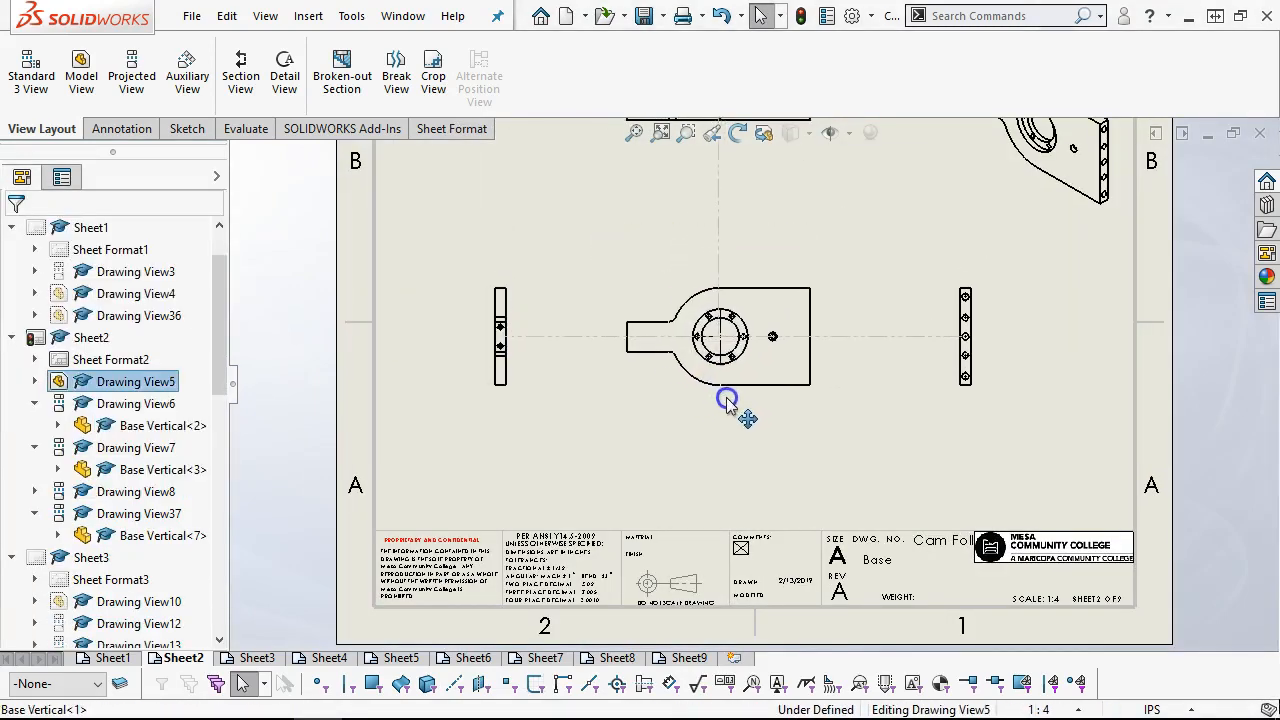
# Step: Move the front view down with its aligned side views, leaving space between the top view and the title block
pyautogui.click(725, 396)
pyautogui.scroll(3, 880, 380)
pyautogui.scroll(-2, 703, 280)
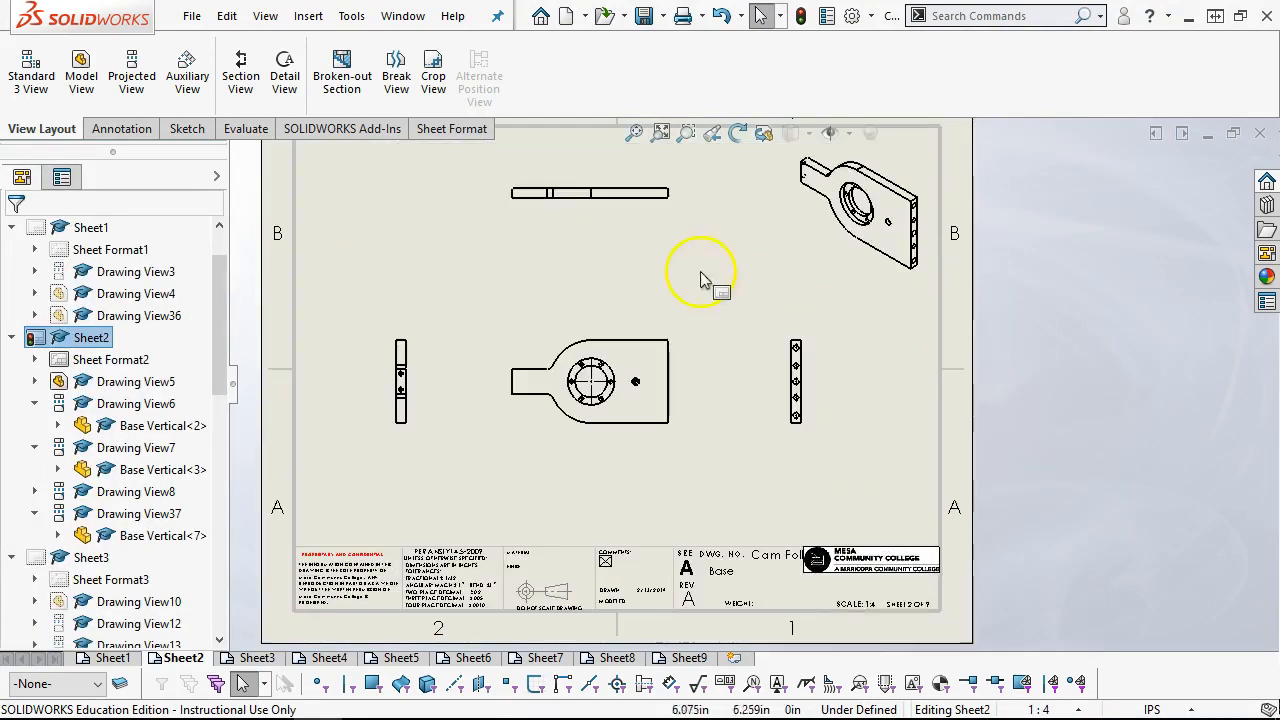
pyautogui.scroll(3, 701, 272)
pyautogui.scroll(-3, 650, 230)
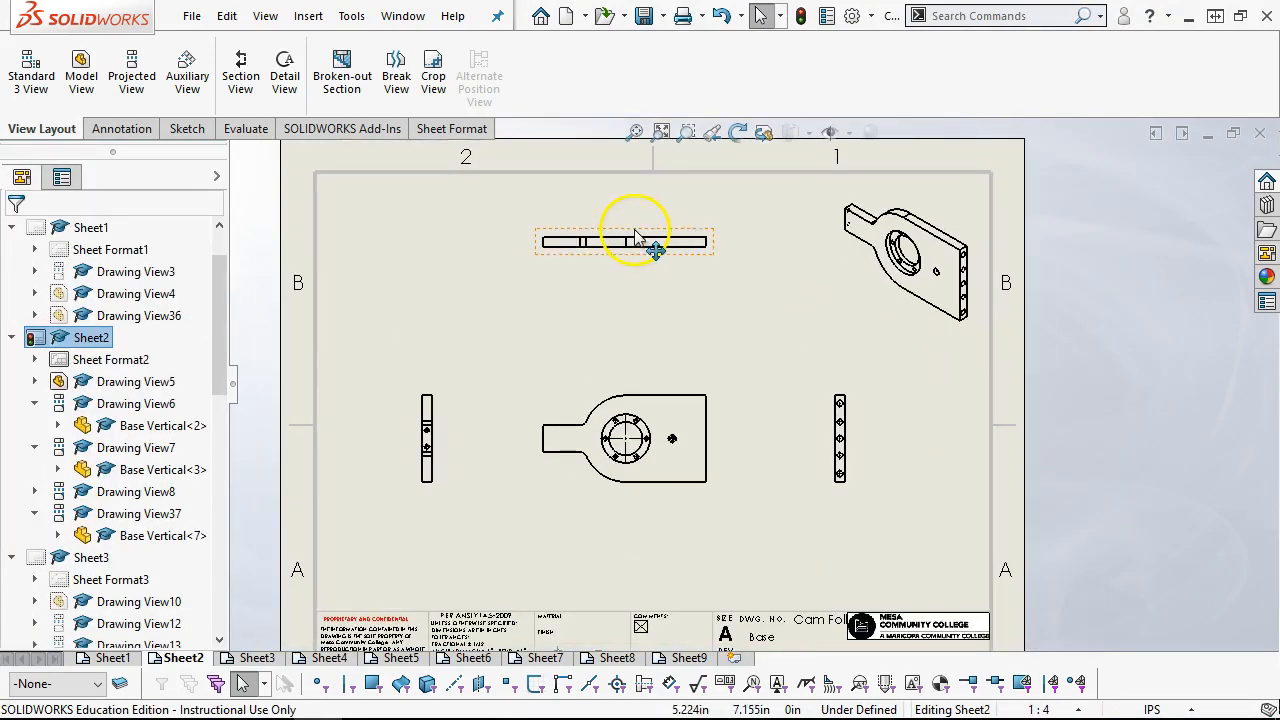
pyautogui.click(678, 291)
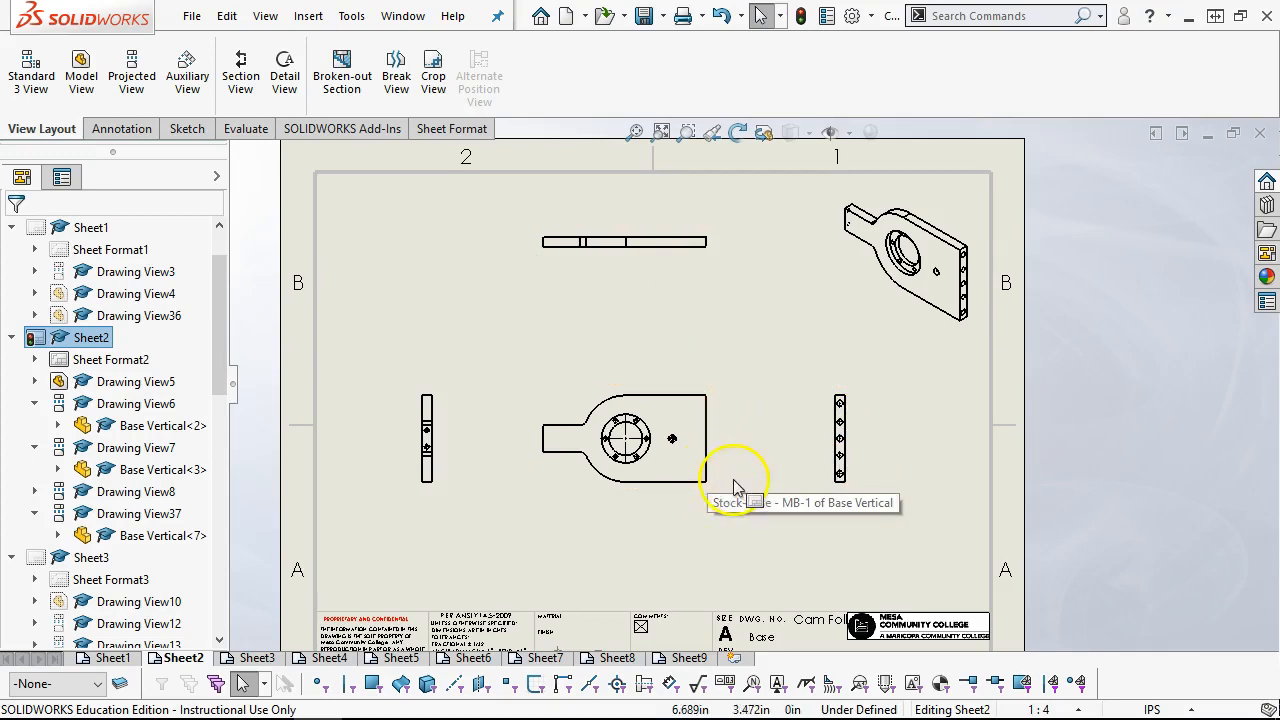
pyautogui.click(679, 497)
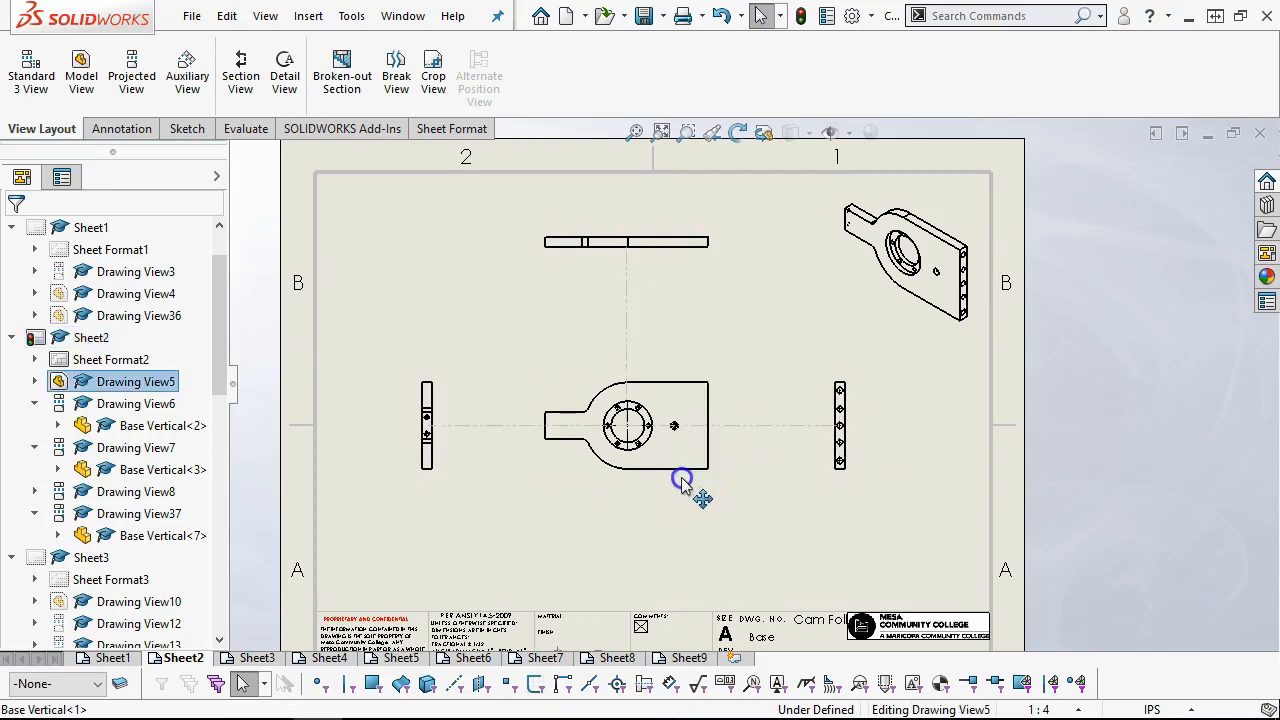
# Step: Examine the front view's bolt circle and holes, and the layout of the surrounding views on Sheet2
pyautogui.scroll(-1, 852, 477)
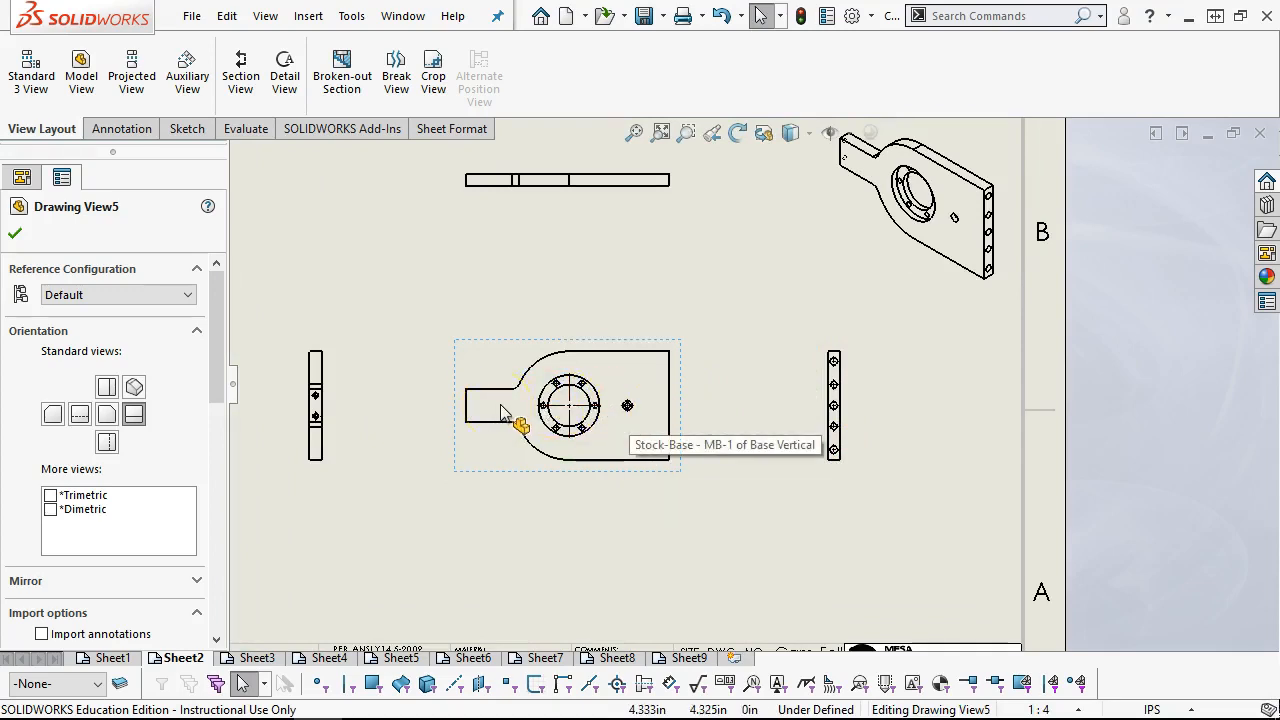
pyautogui.scroll(-3, 600, 485)
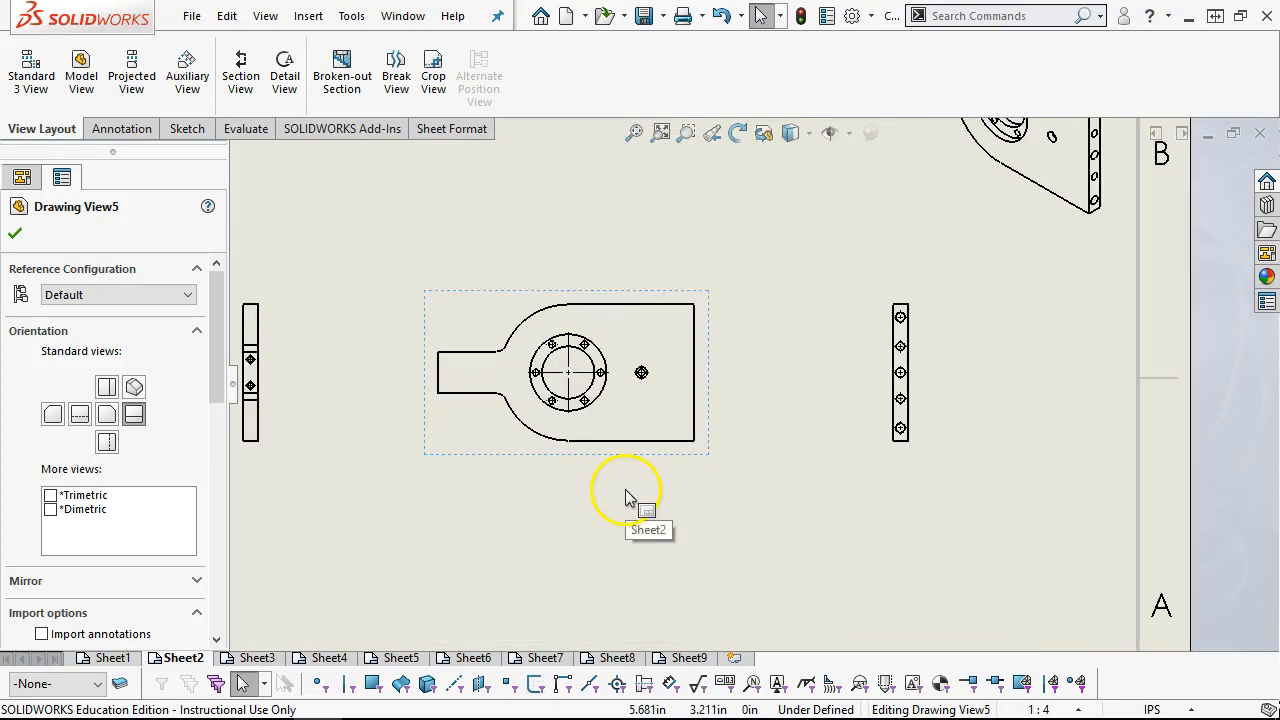
pyautogui.scroll(4, 671, 443)
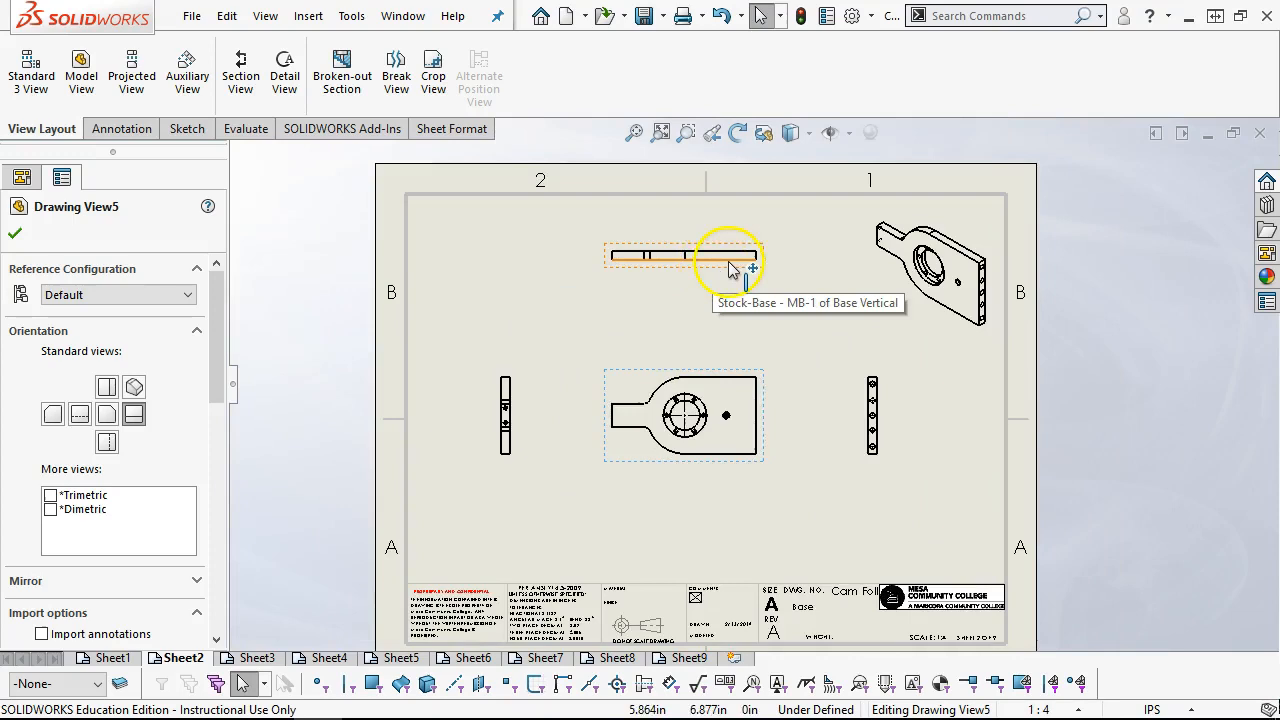
pyautogui.scroll(-2, 727, 410)
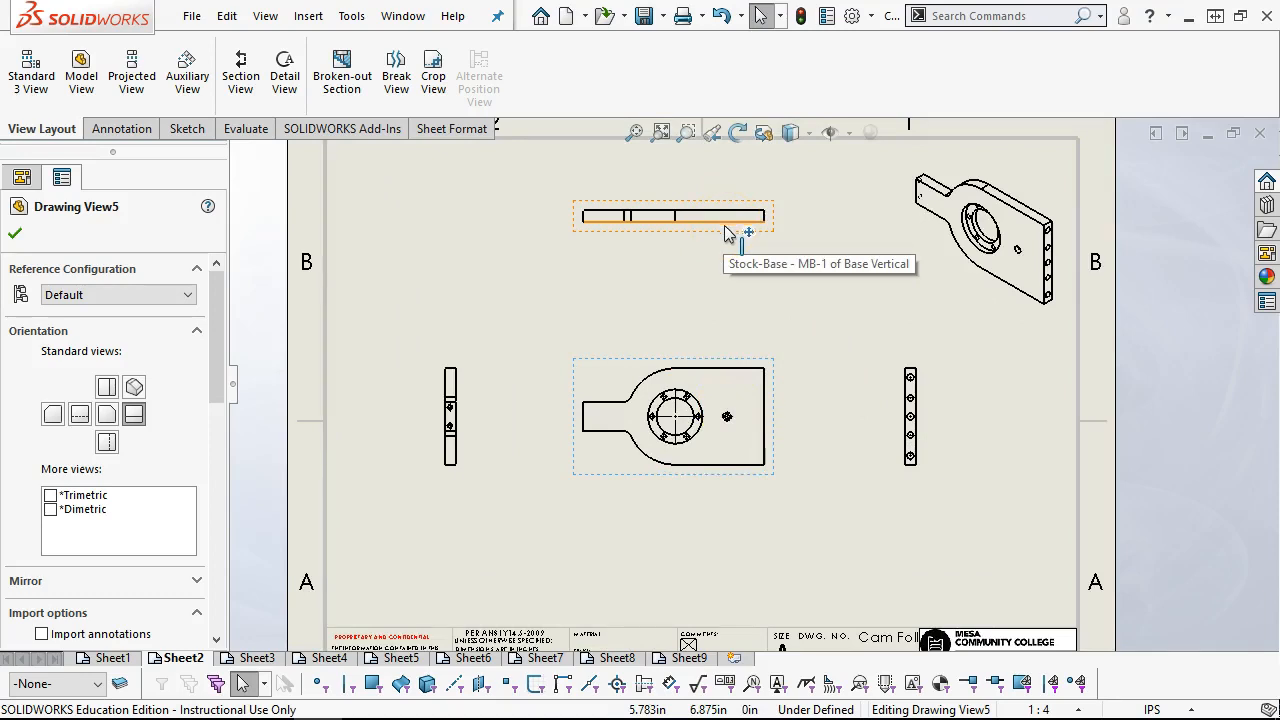
pyautogui.scroll(-5, 737, 466)
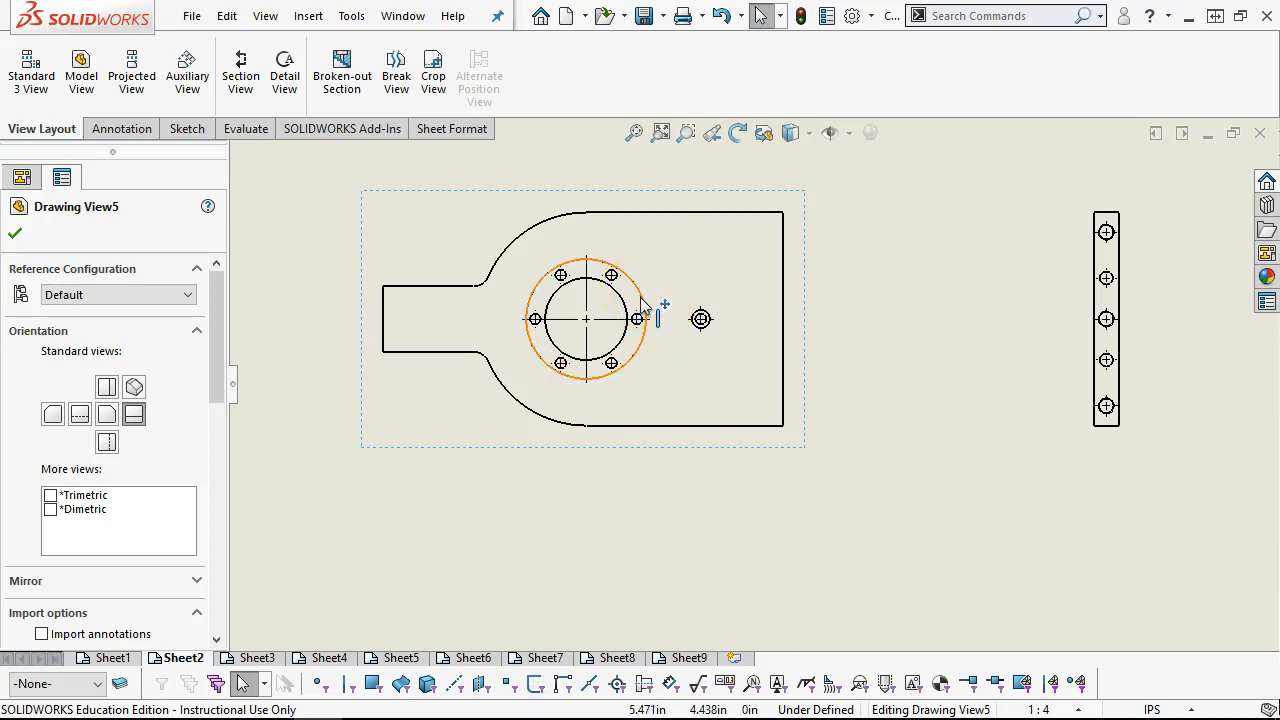
pyautogui.press('z')
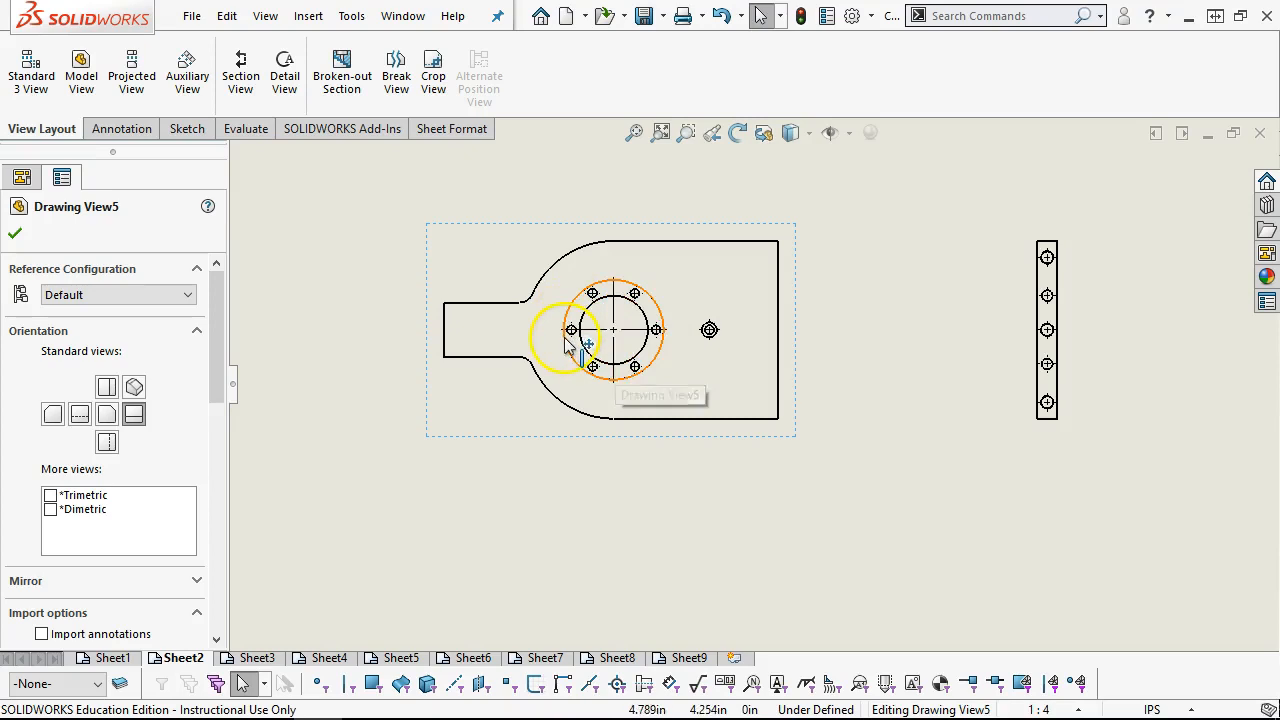
pyautogui.scroll(-3, 588, 325)
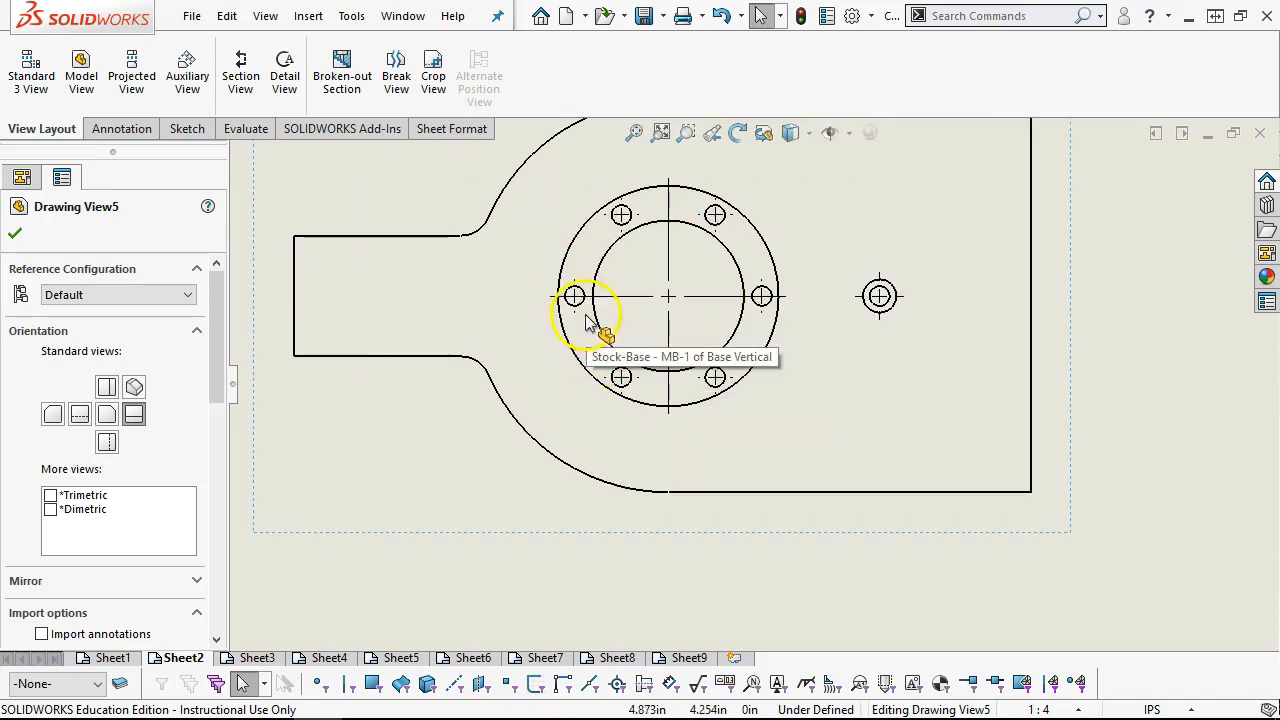
pyautogui.scroll(6, 794, 343)
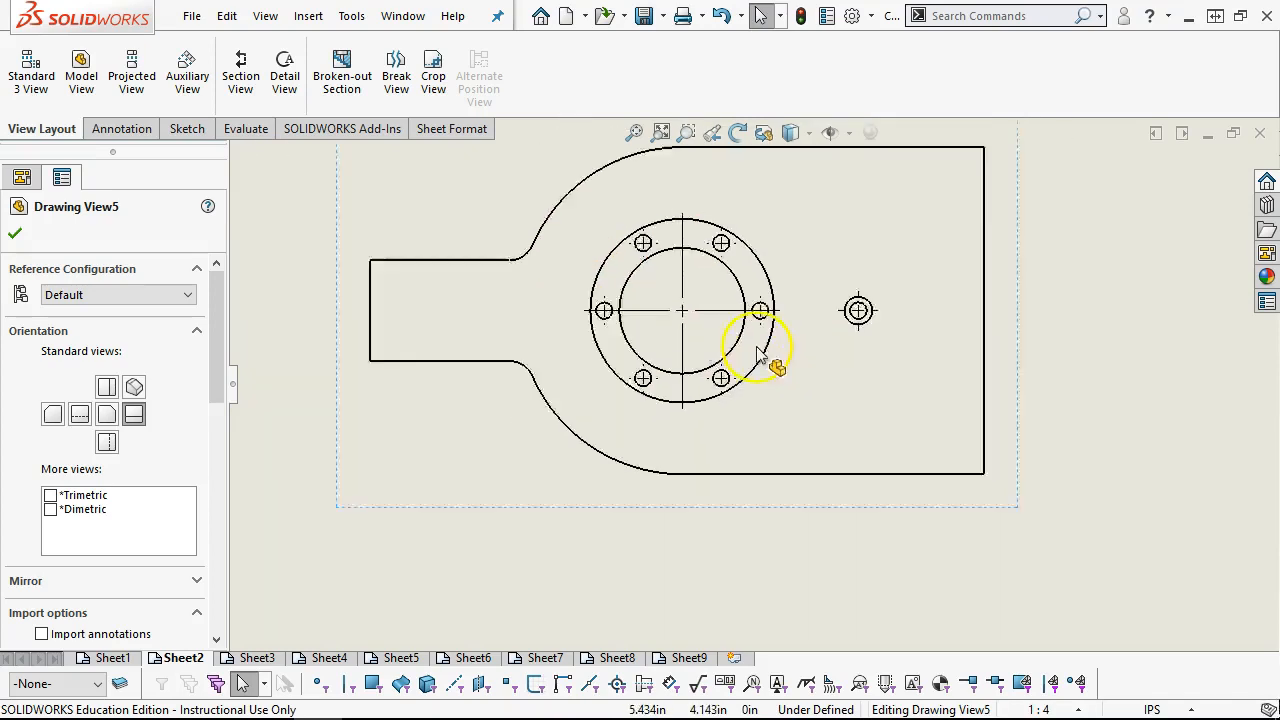
pyautogui.scroll(4, 853, 345)
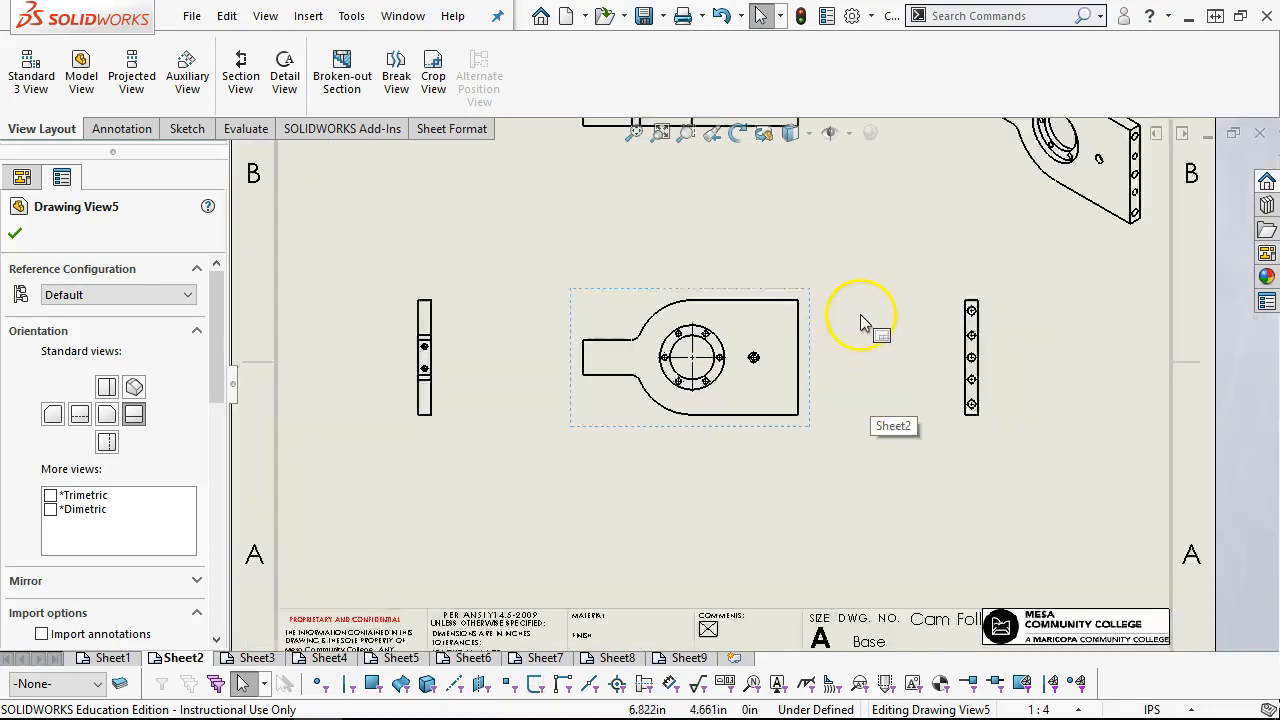
pyautogui.scroll(-1, 838, 278)
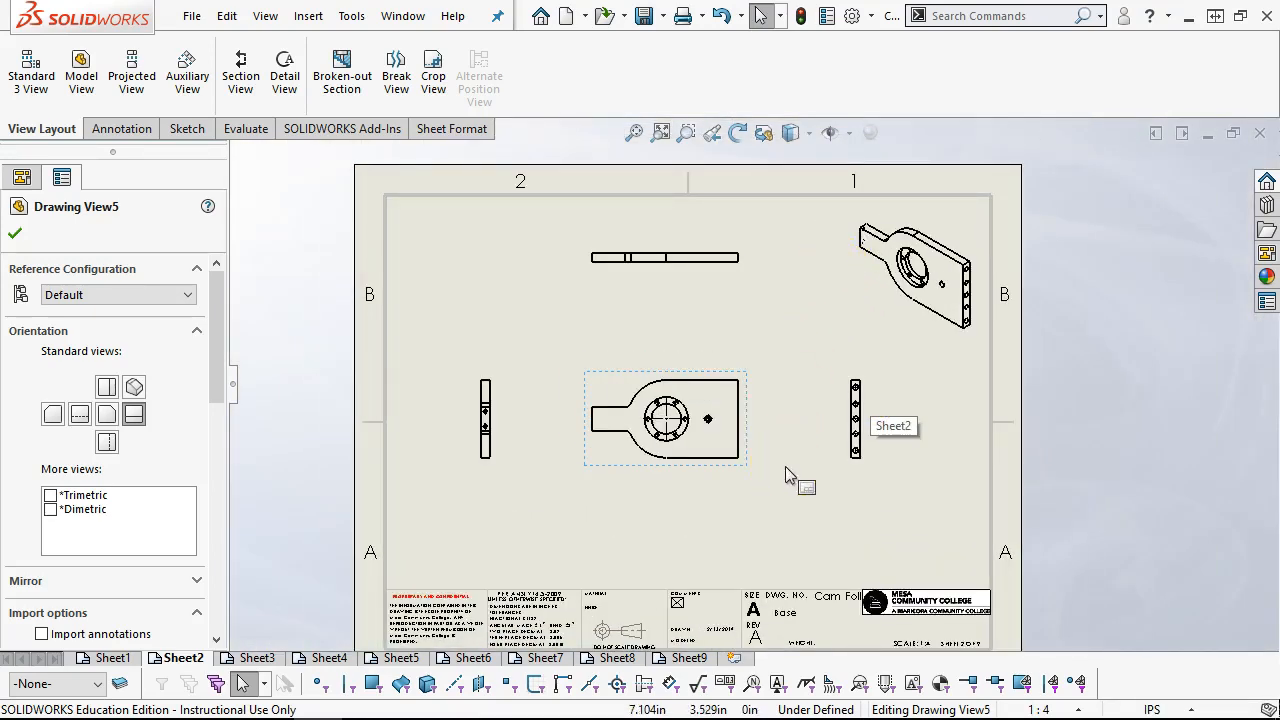
pyautogui.click(597, 551)
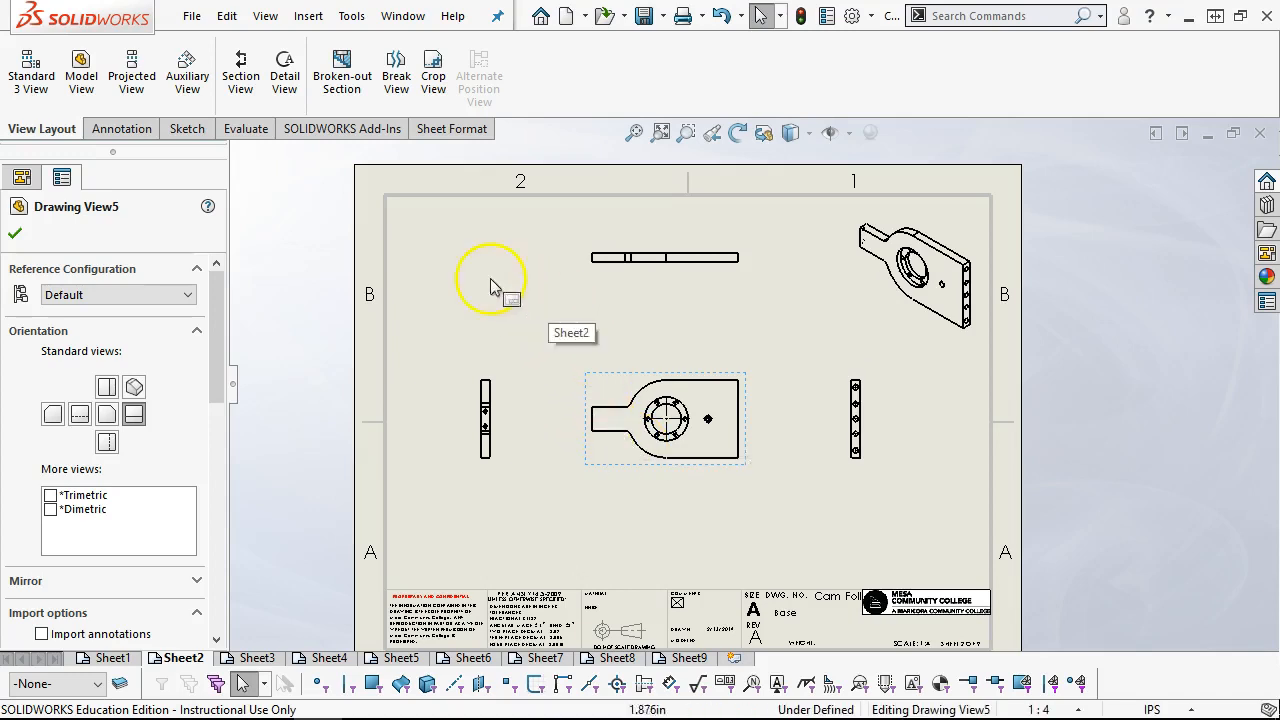
# Step: Add horizontal ordinate dimensions below the front view from its right edge as zero to the small hole, the large bore and the left end
pyautogui.click(133, 131)
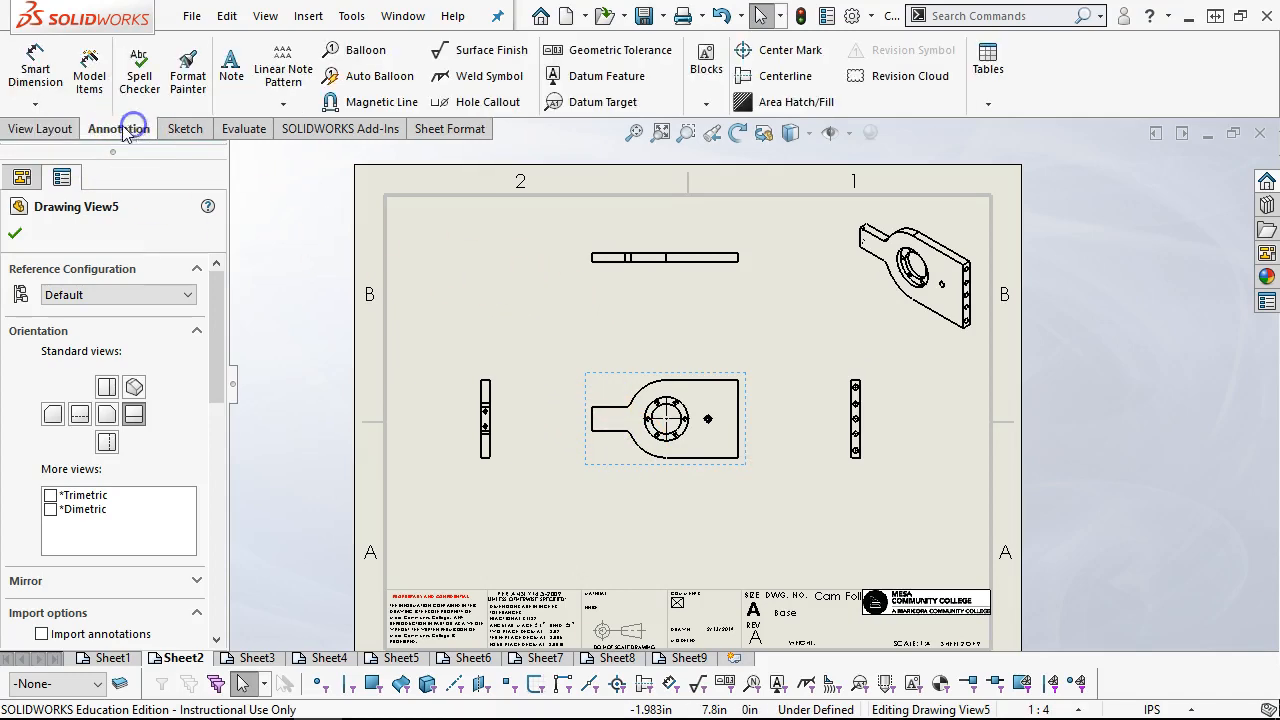
pyautogui.click(36, 104)
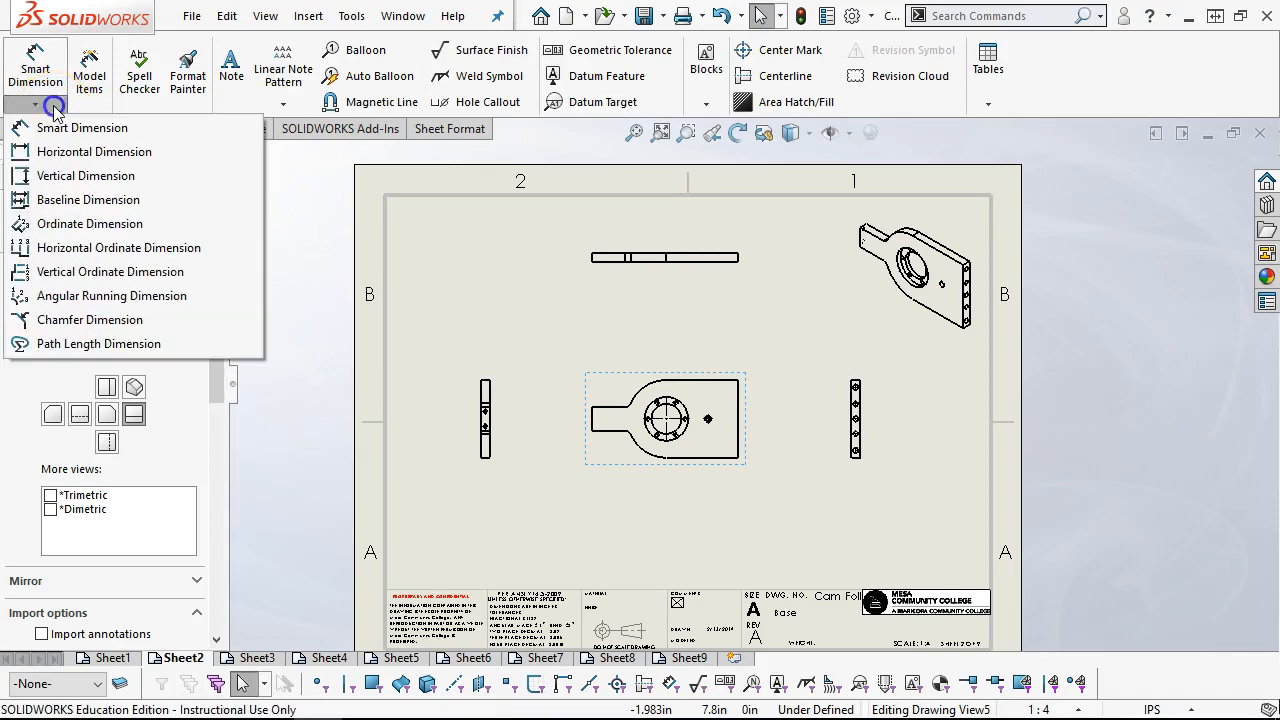
pyautogui.click(74, 226)
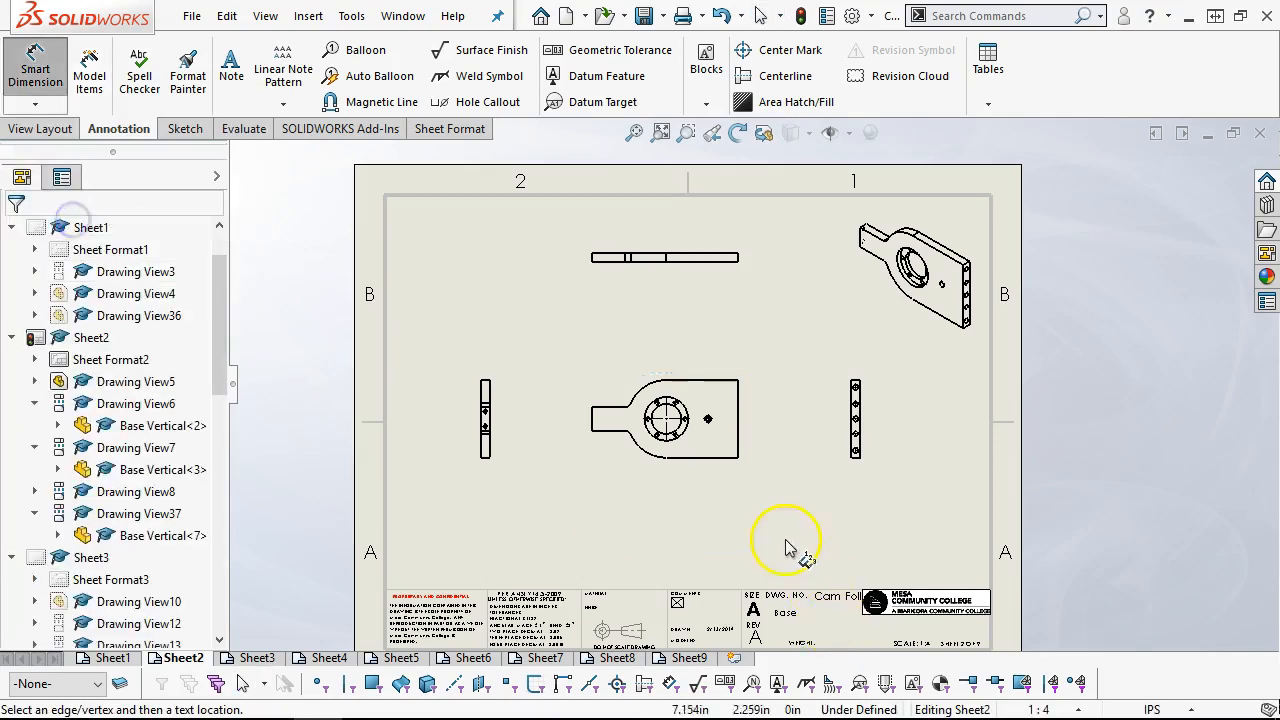
pyautogui.scroll(-3, 737, 443)
pyautogui.click(721, 376)
pyautogui.click(726, 460)
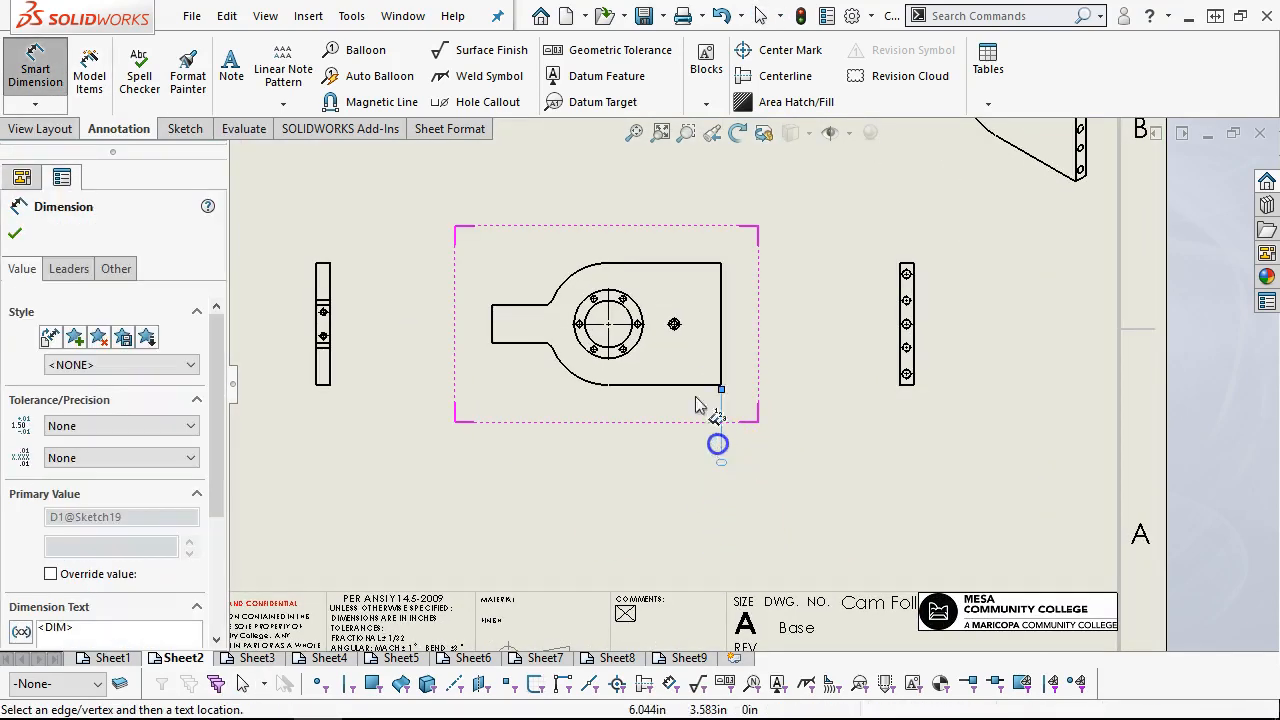
pyautogui.click(675, 328)
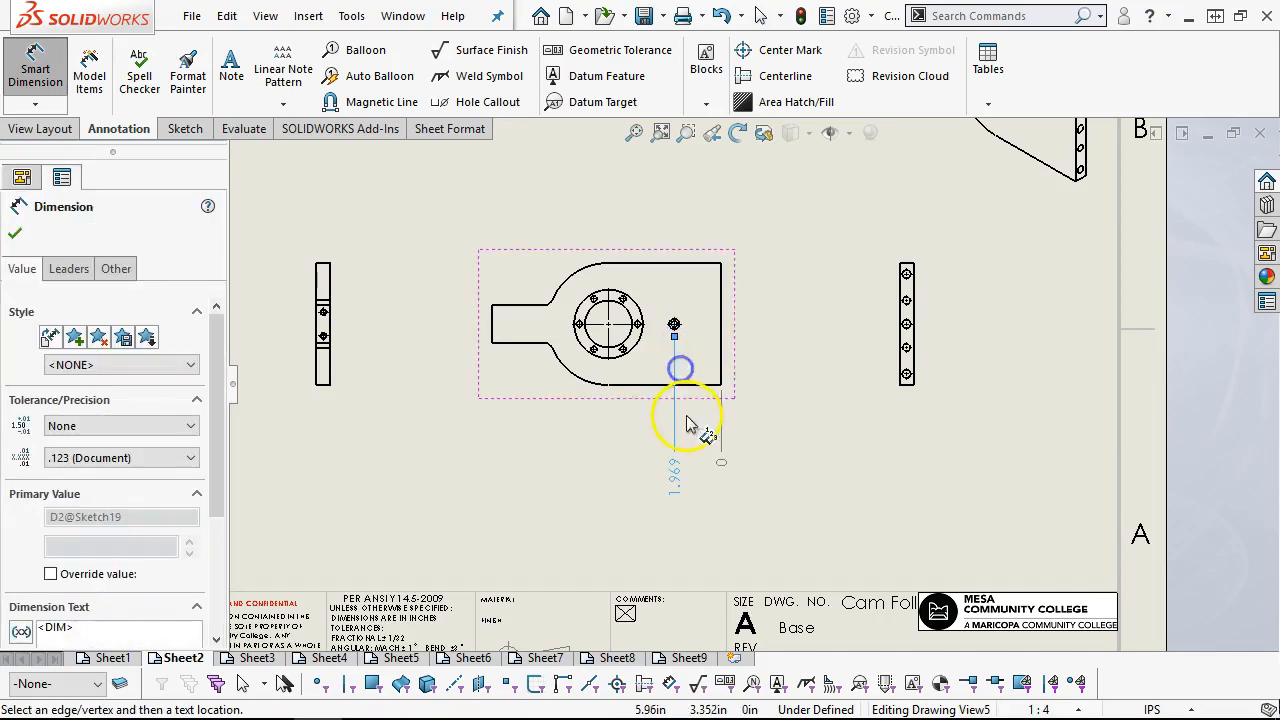
pyautogui.click(608, 366)
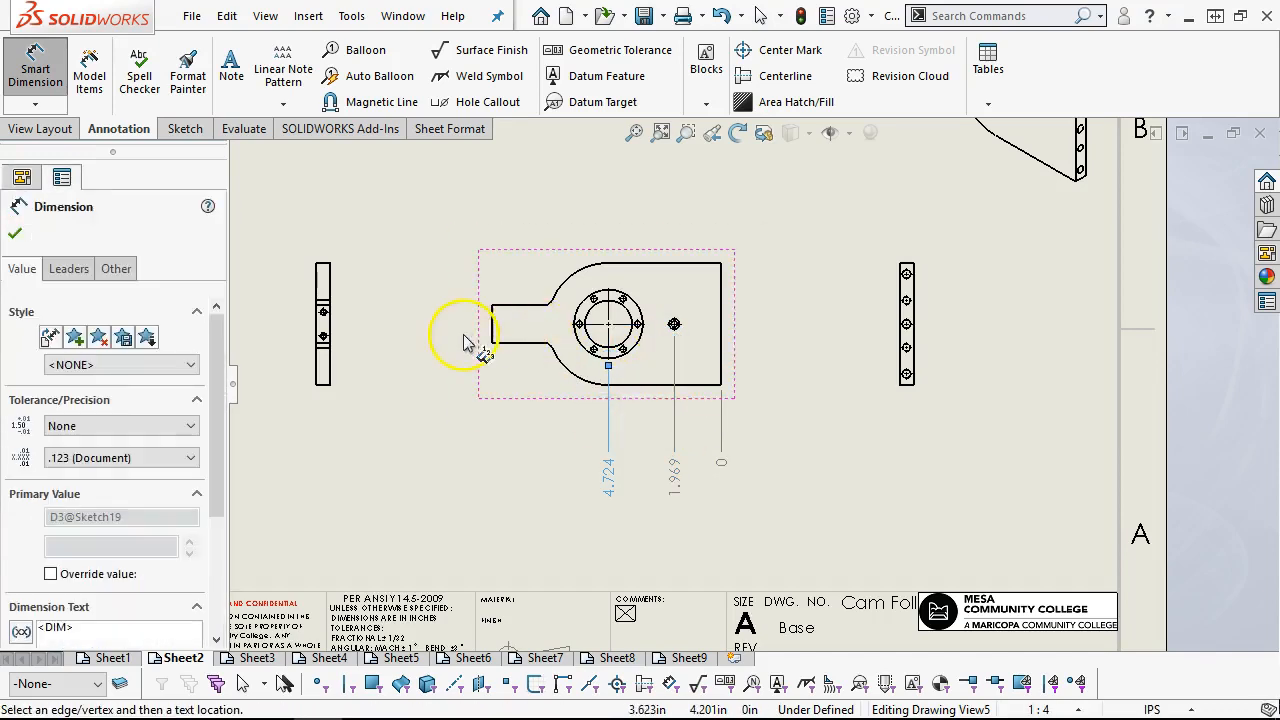
pyautogui.click(492, 346)
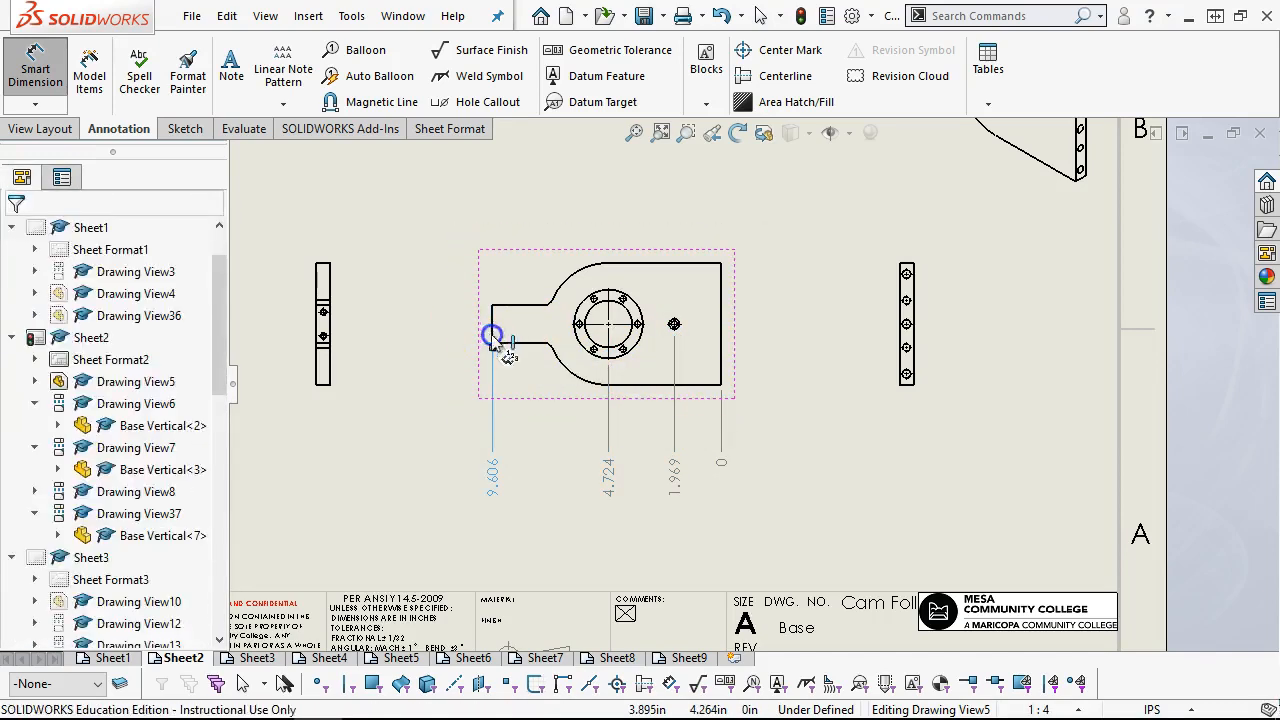
pyautogui.click(575, 385)
pyautogui.click(622, 486)
pyautogui.moveTo(622, 490); pyautogui.dragTo(645, 489)
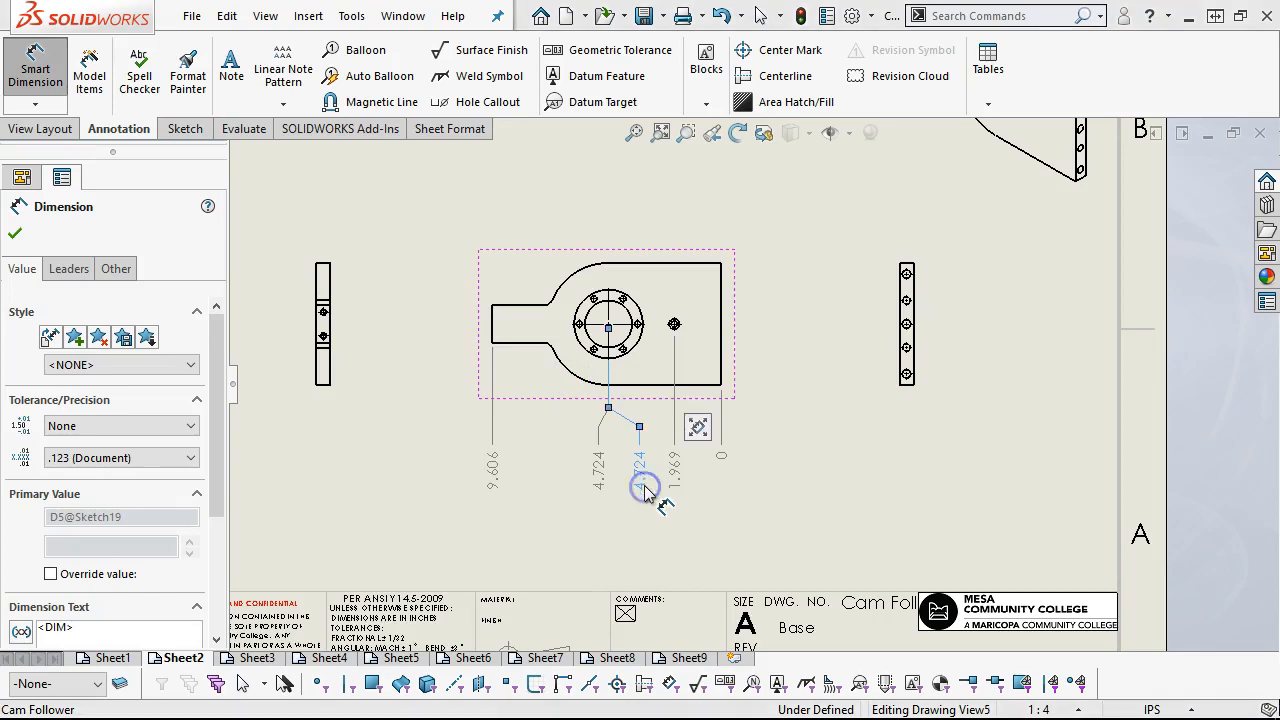
pyautogui.press('Escape')
pyautogui.press('Escape')
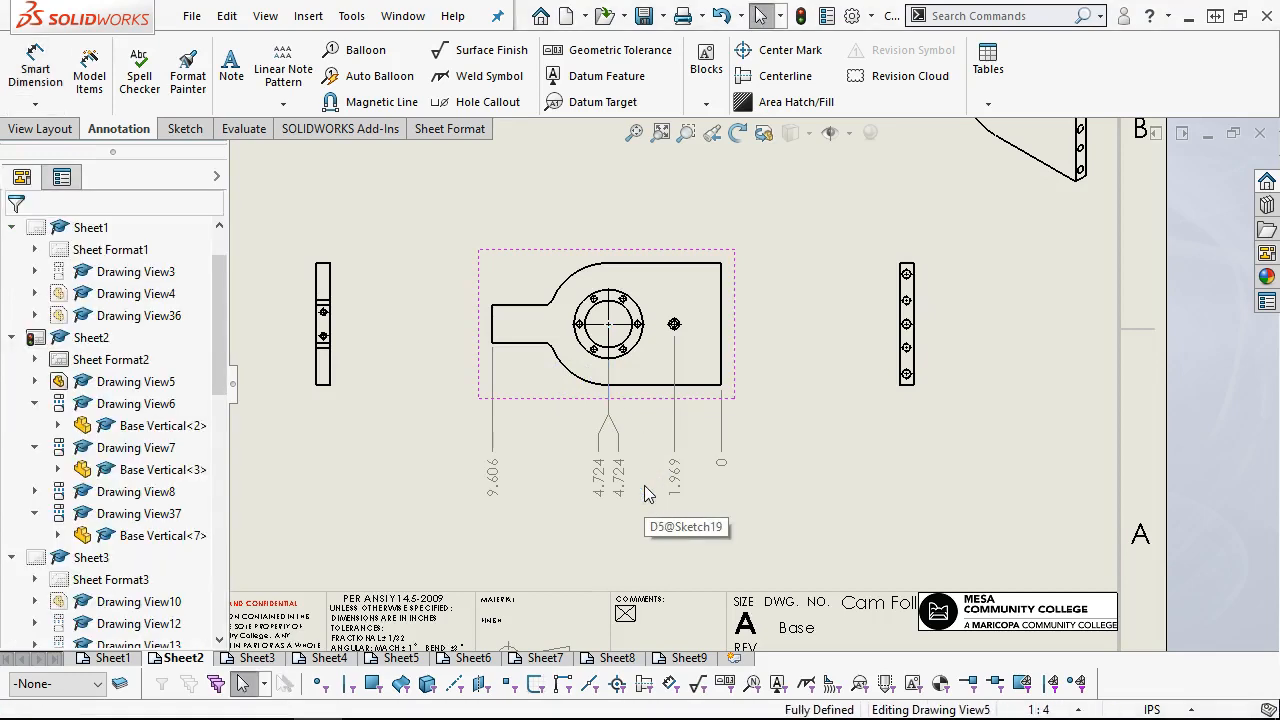
pyautogui.hotkey('ctrl', 'z')
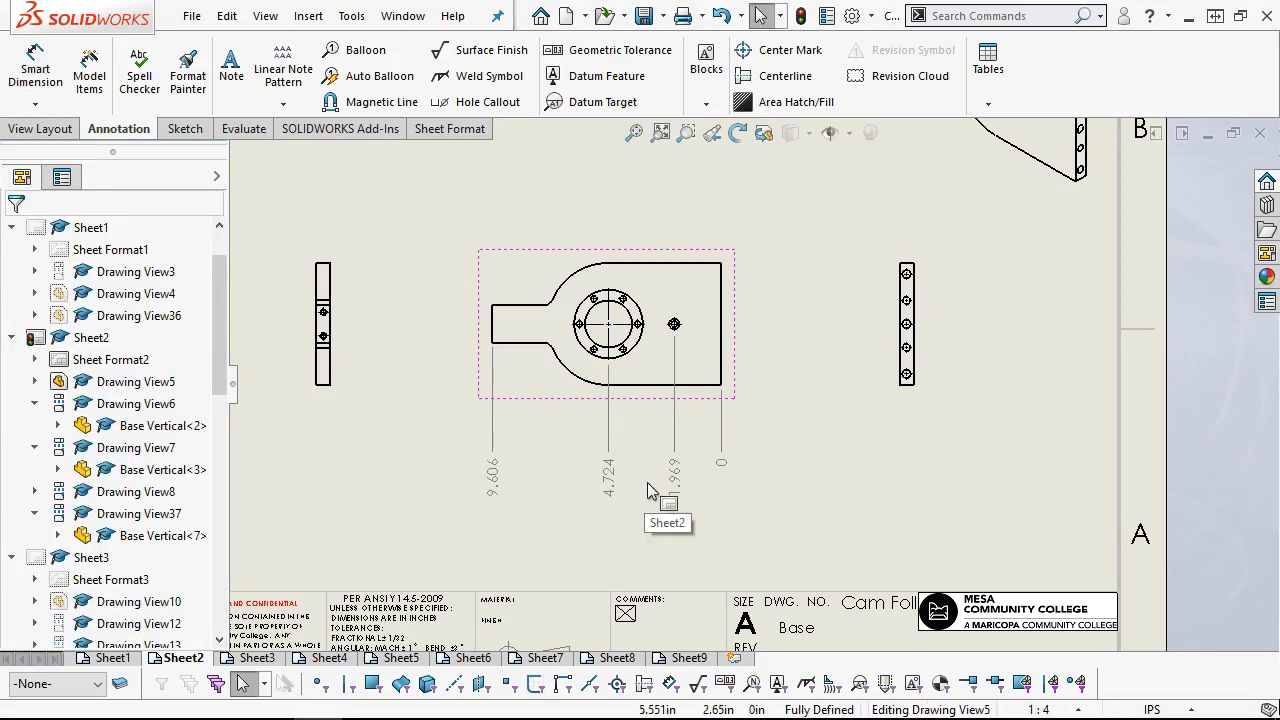
# Step: Add vertical ordinate dimensions beside the front view from its bottom edge as zero to the small hole and the top edge
pyautogui.rightClick(785, 255)
pyautogui.click(714, 232)
pyautogui.click(462, 346)
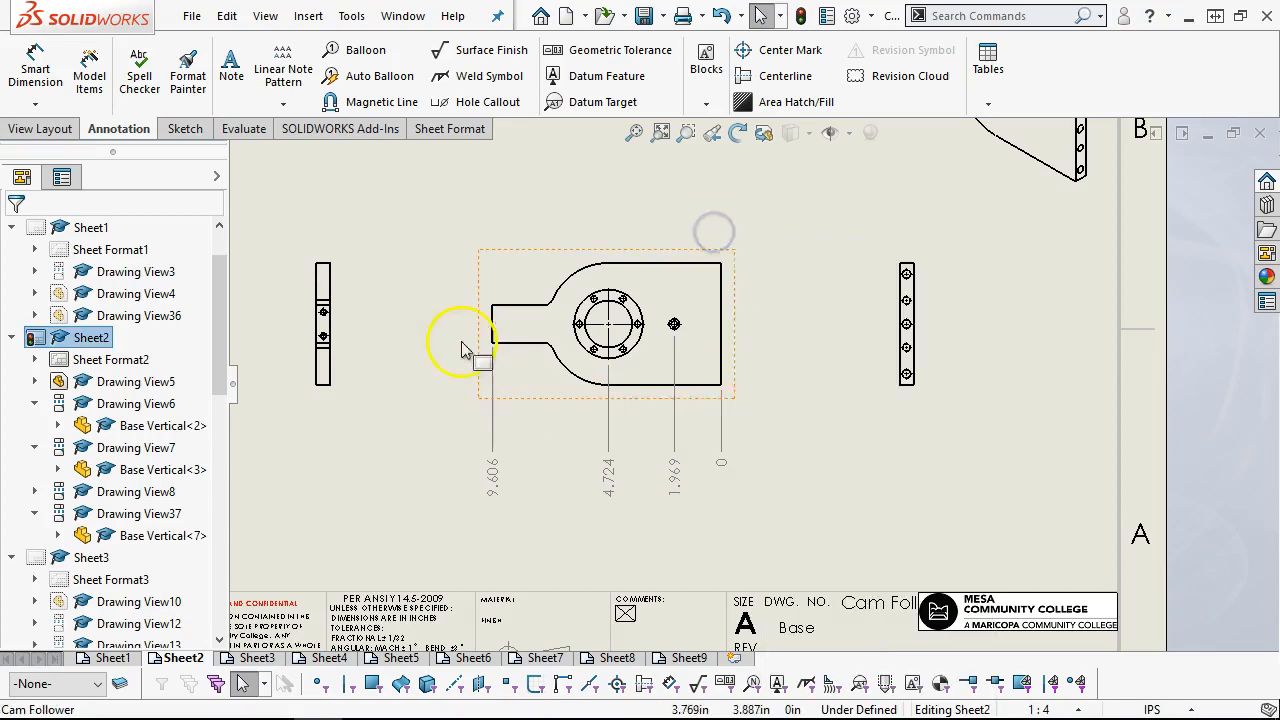
pyautogui.click(38, 130)
pyautogui.click(35, 104)
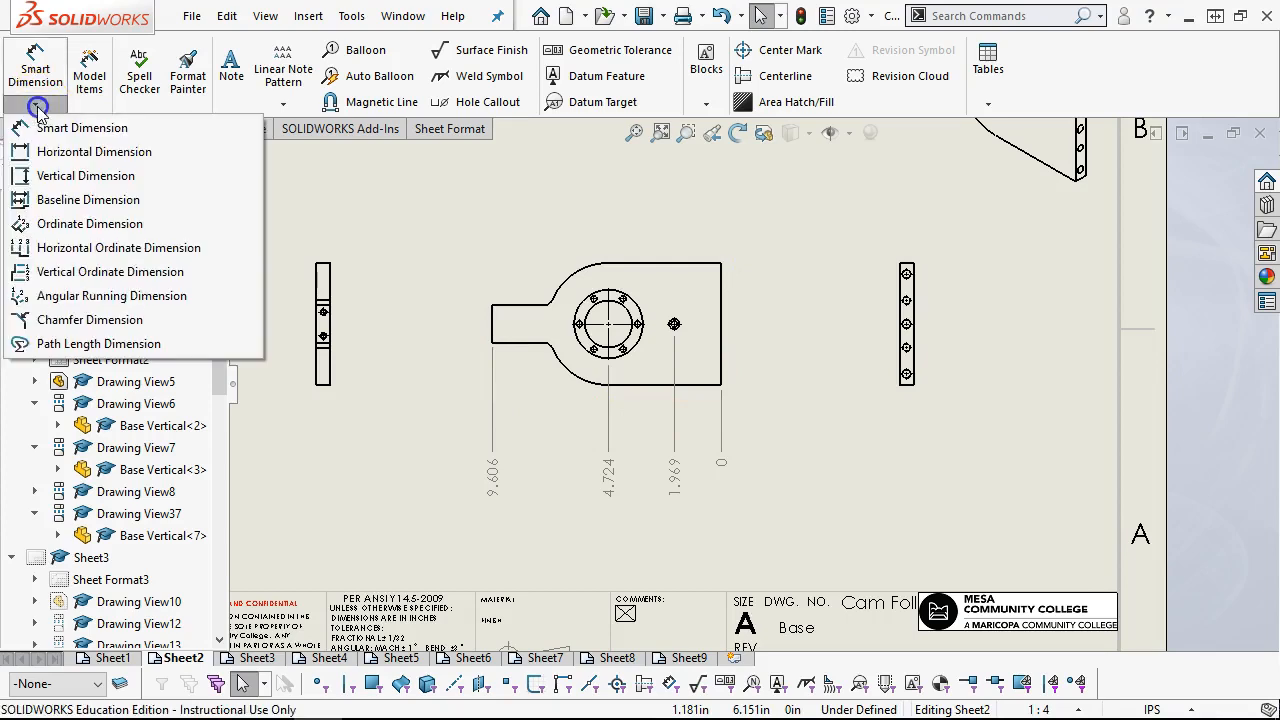
pyautogui.click(98, 227)
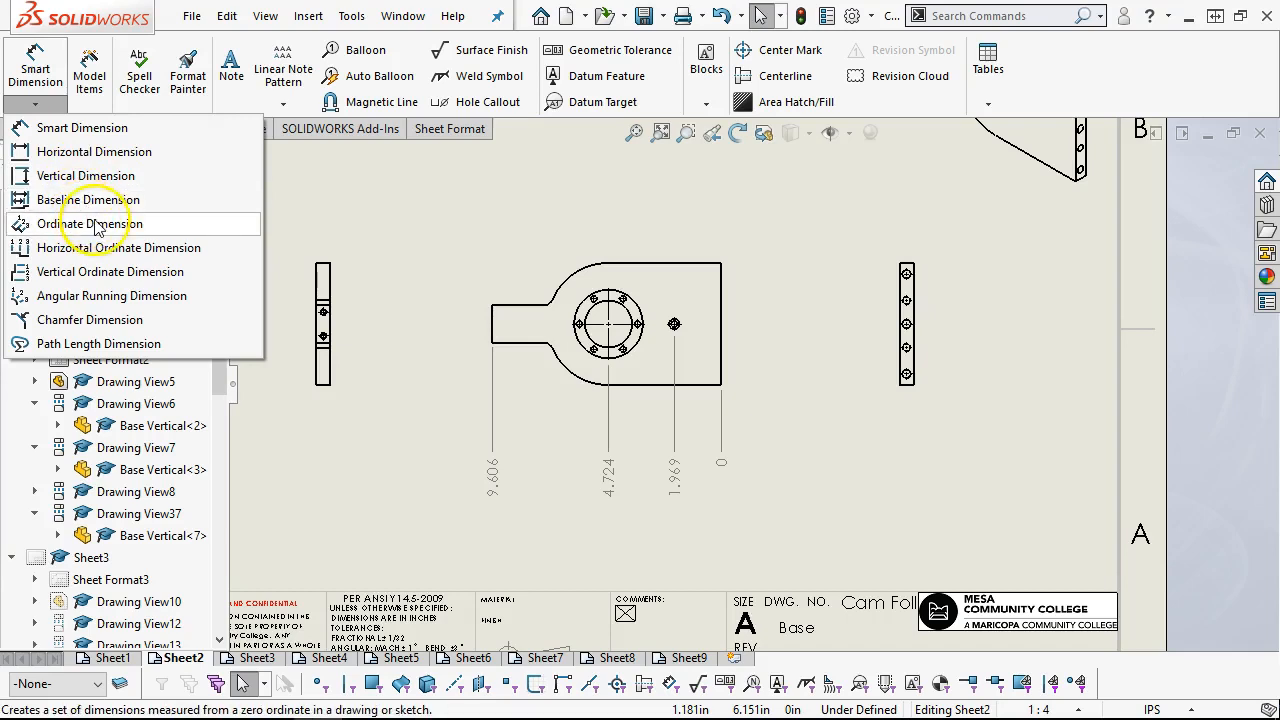
pyautogui.click(716, 387)
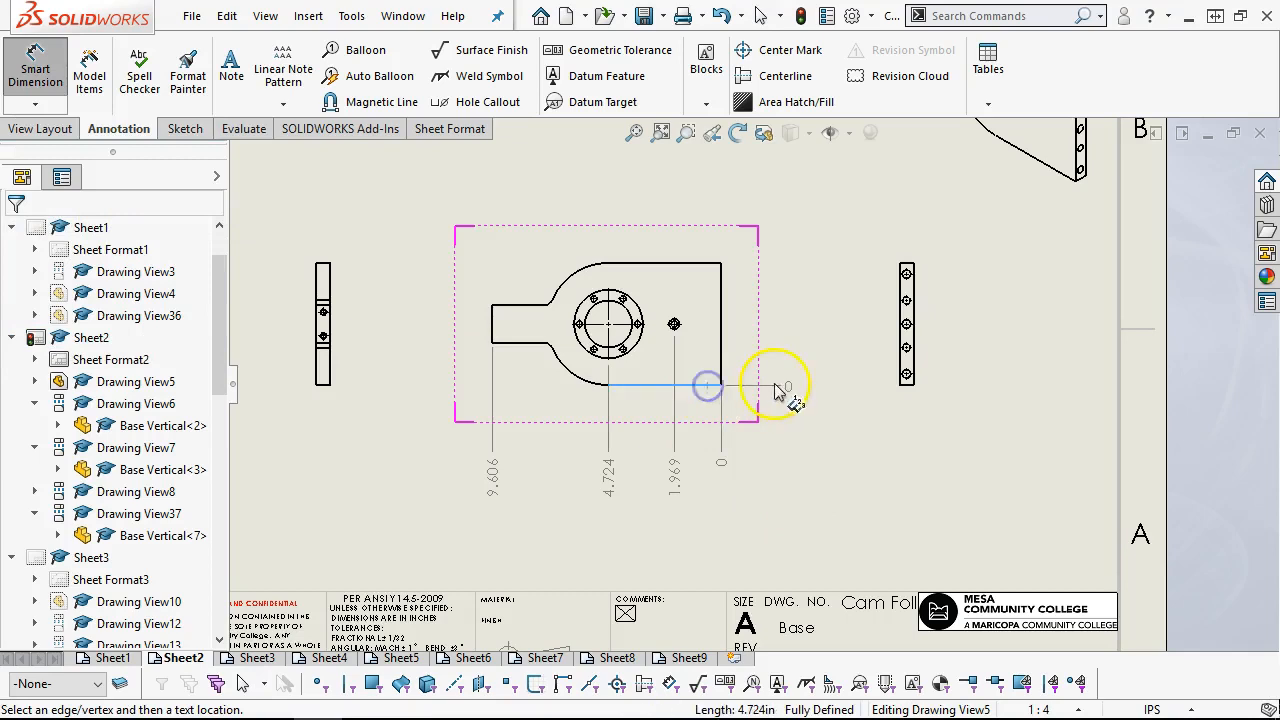
pyautogui.click(772, 385)
pyautogui.click(676, 324)
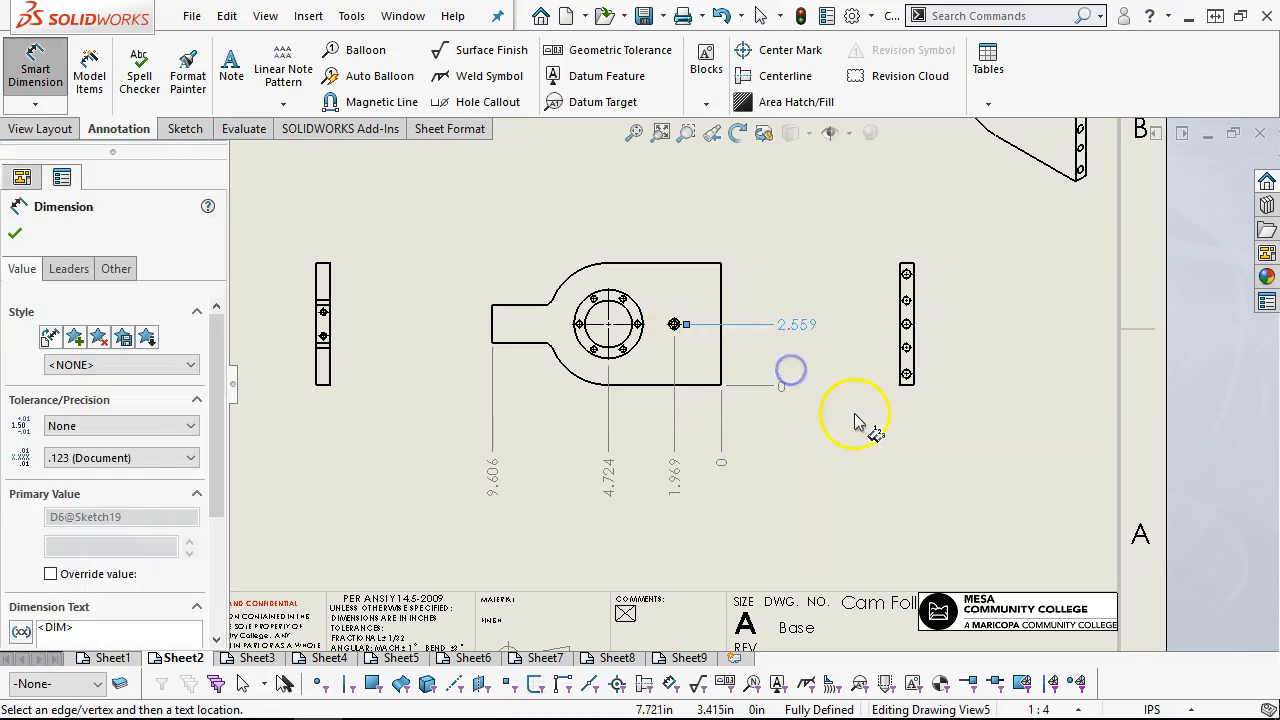
pyautogui.click(724, 263)
pyautogui.rightClick(824, 421)
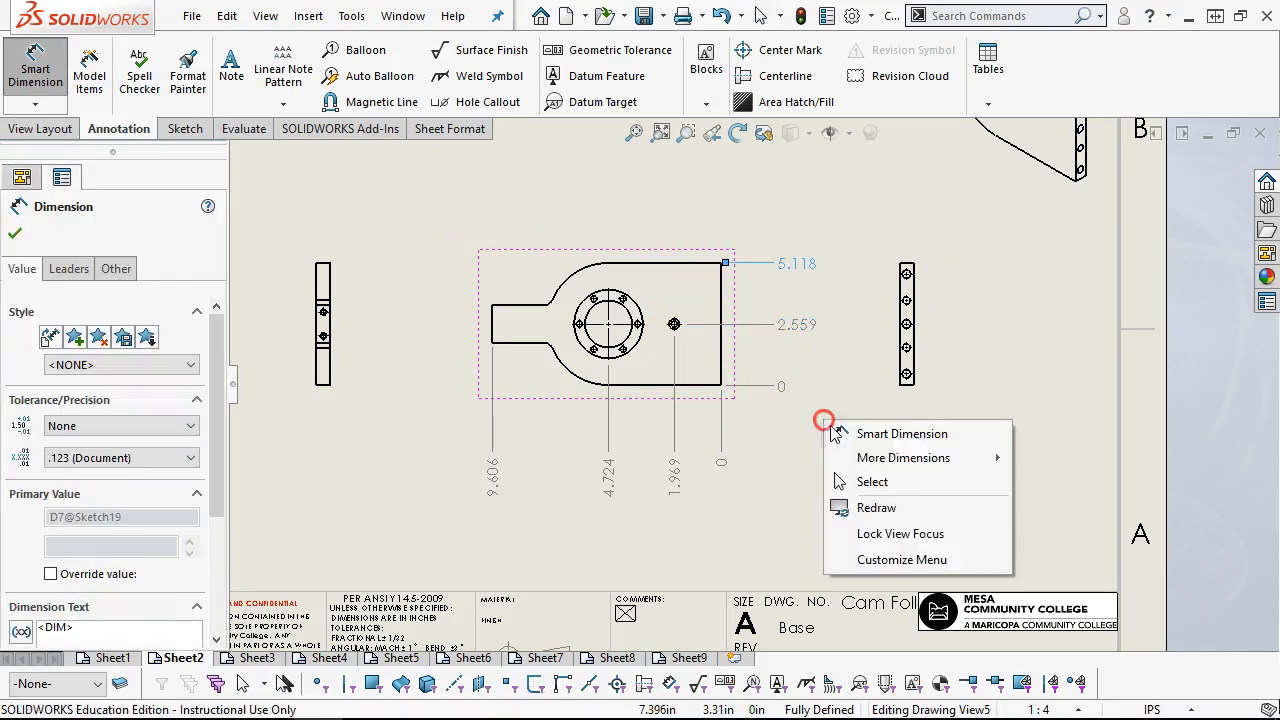
pyautogui.click(893, 482)
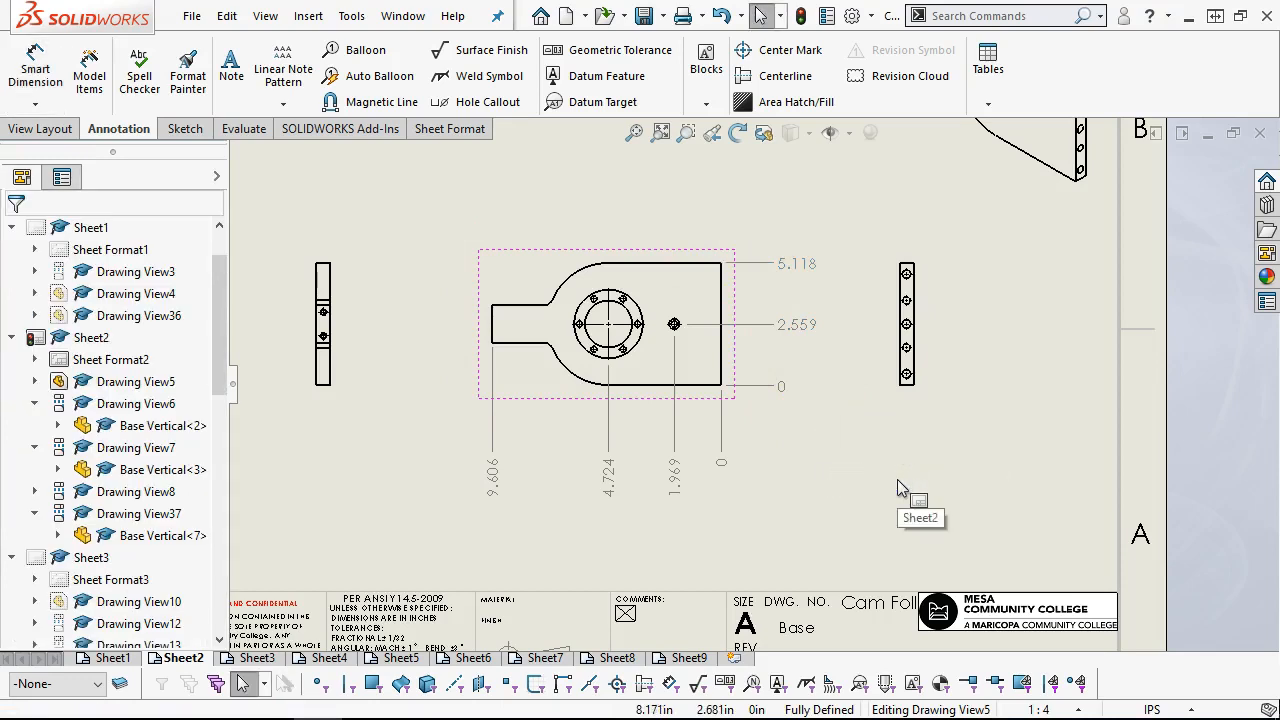
# Step: Set the tolerance type of the large bore's horizontal ordinate dimension to Basic
pyautogui.click(608, 473)
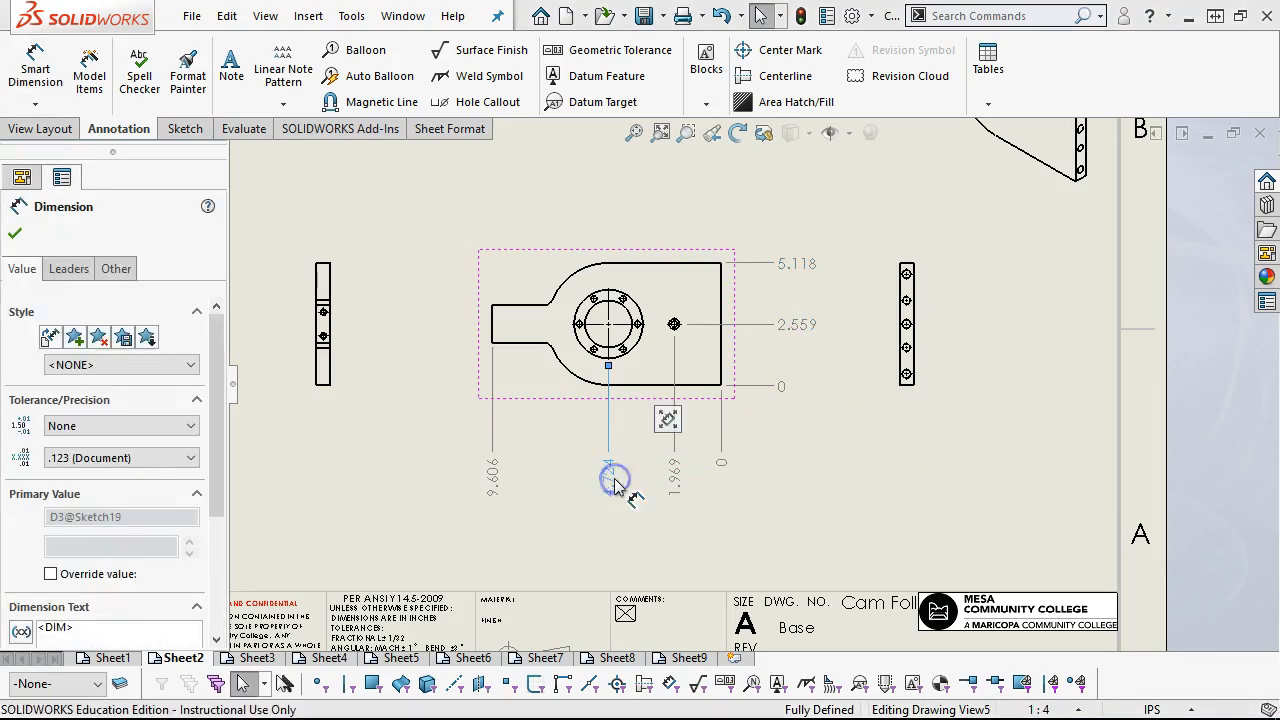
pyautogui.click(124, 425)
pyautogui.click(105, 450)
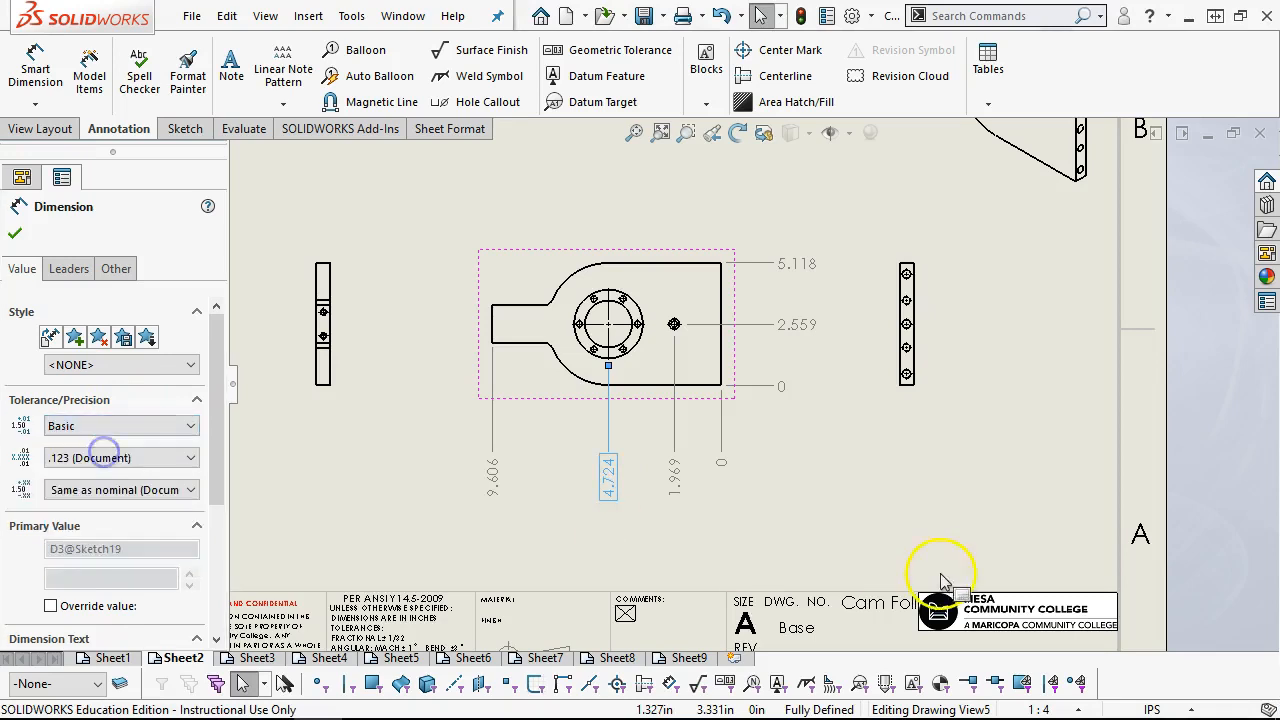
pyautogui.click(906, 492)
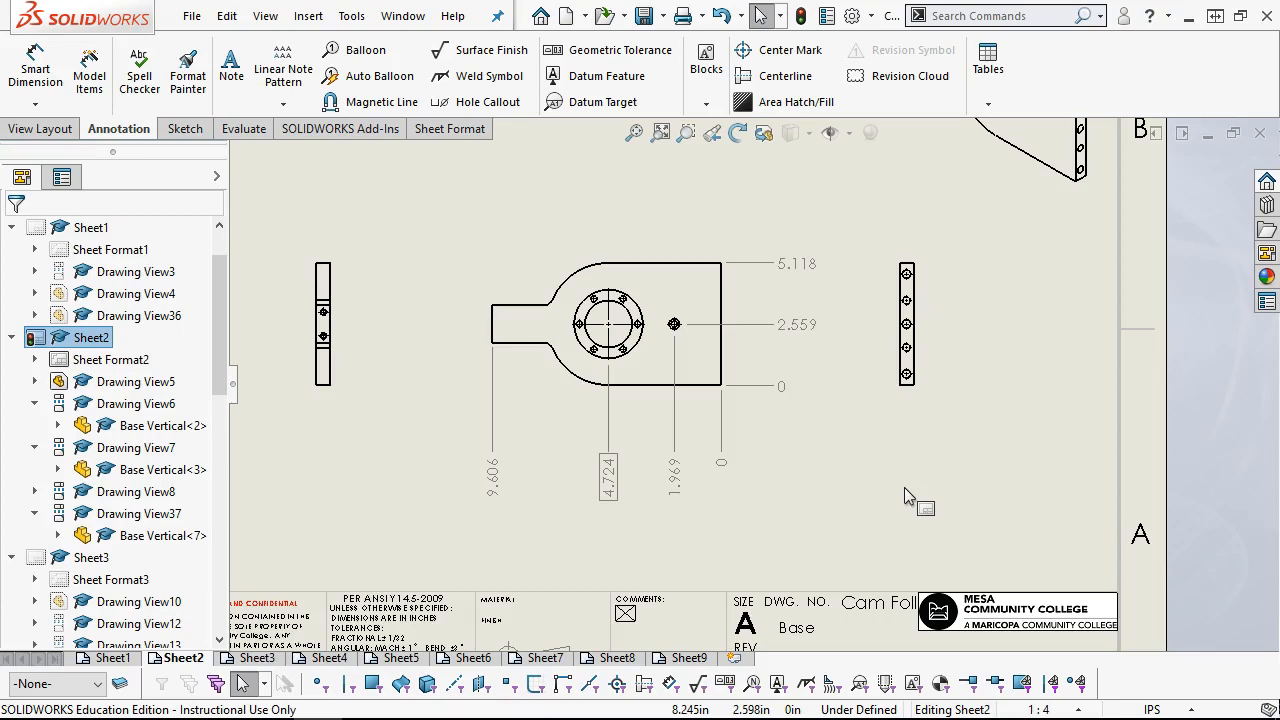
# Step: Add a hole callout to the second hole from the top in the right side view, with its text above and right of the hole
pyautogui.scroll(3, 832, 340)
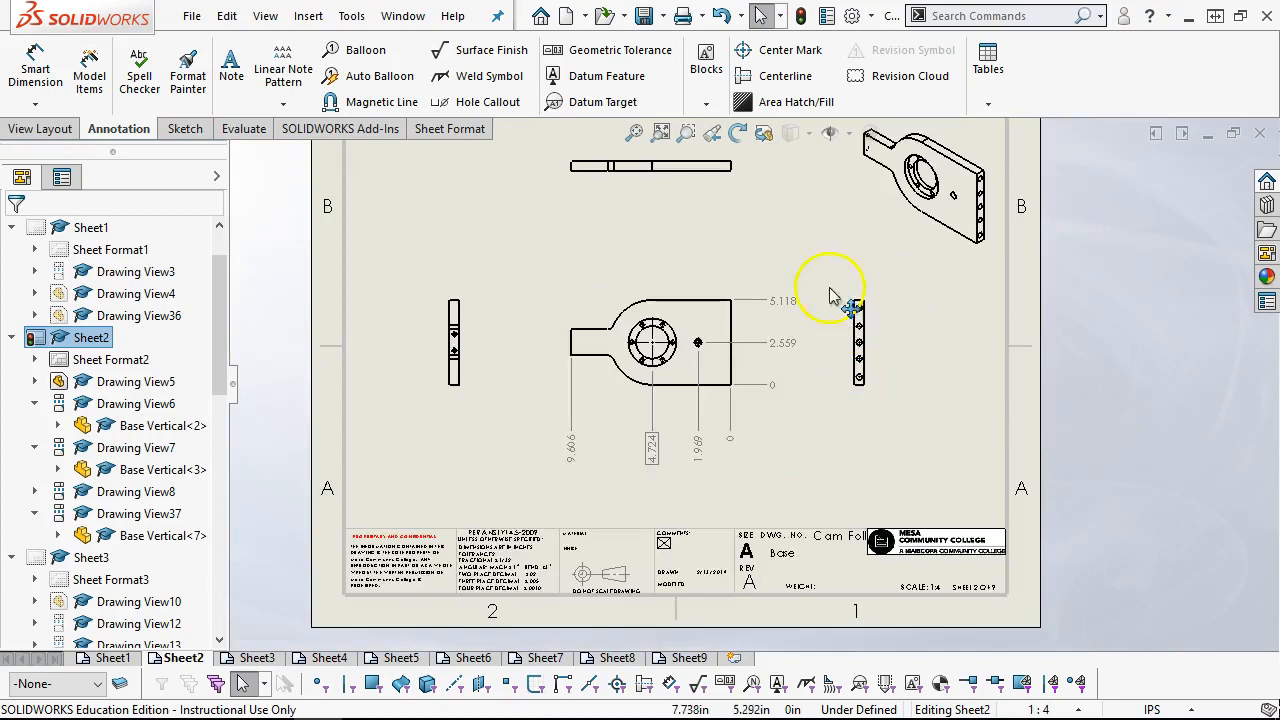
pyautogui.scroll(-2, 808, 268)
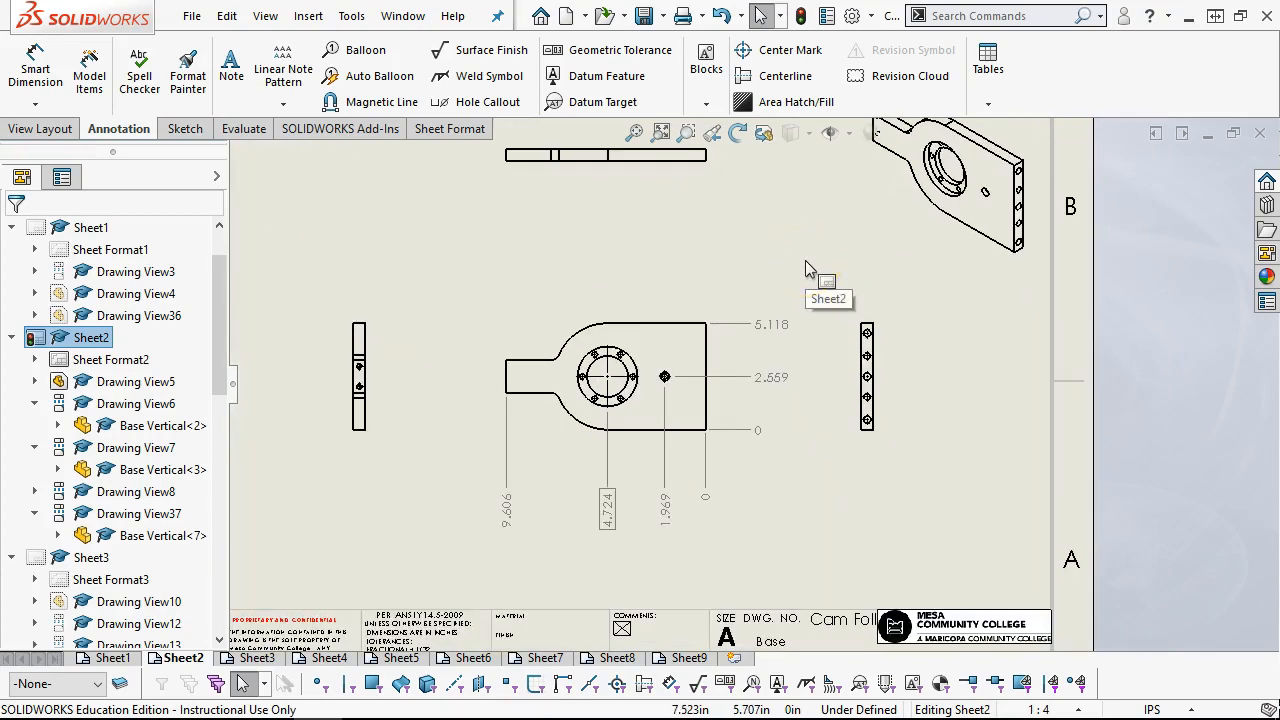
pyautogui.scroll(2, 785, 265)
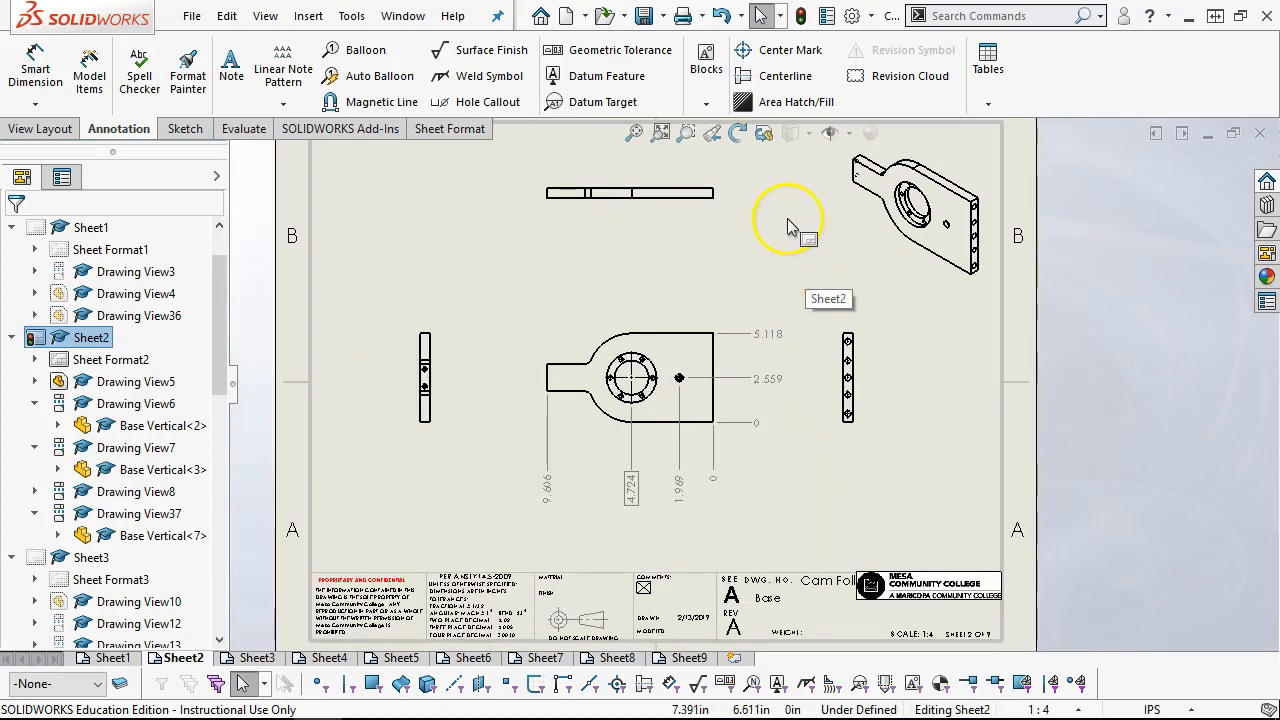
pyautogui.scroll(-2, 777, 263)
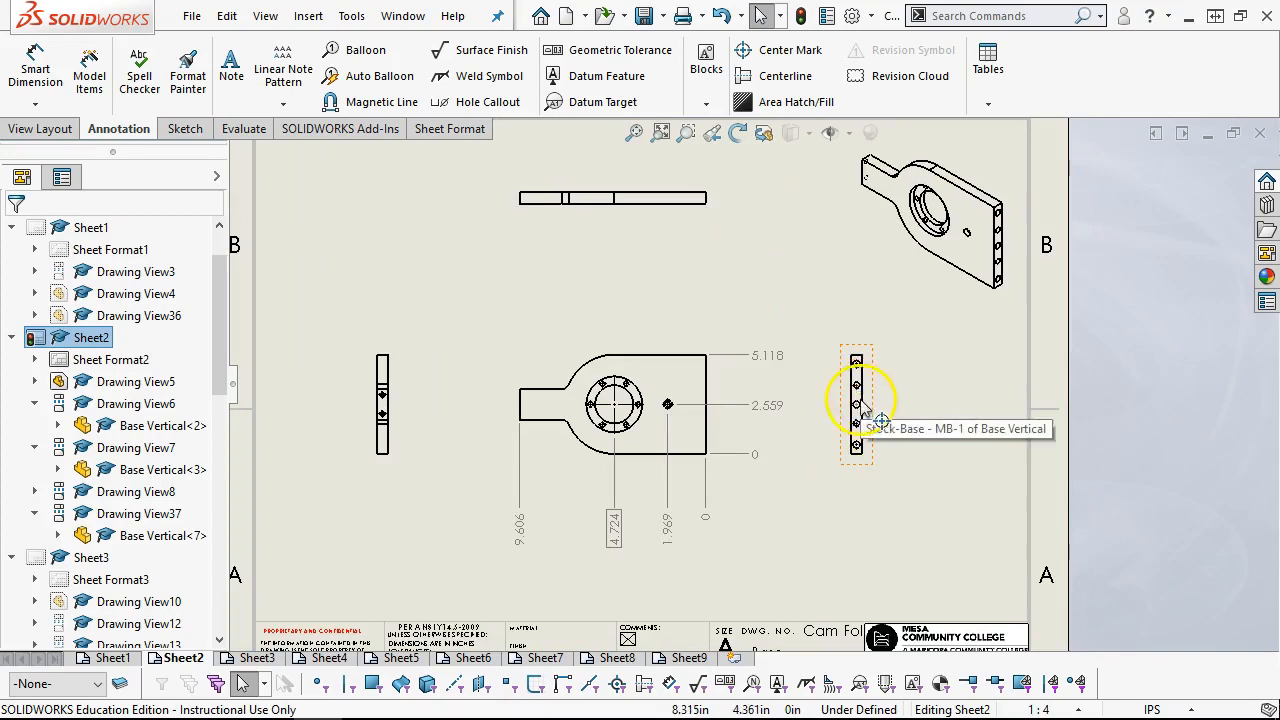
pyautogui.scroll(-3, 855, 410)
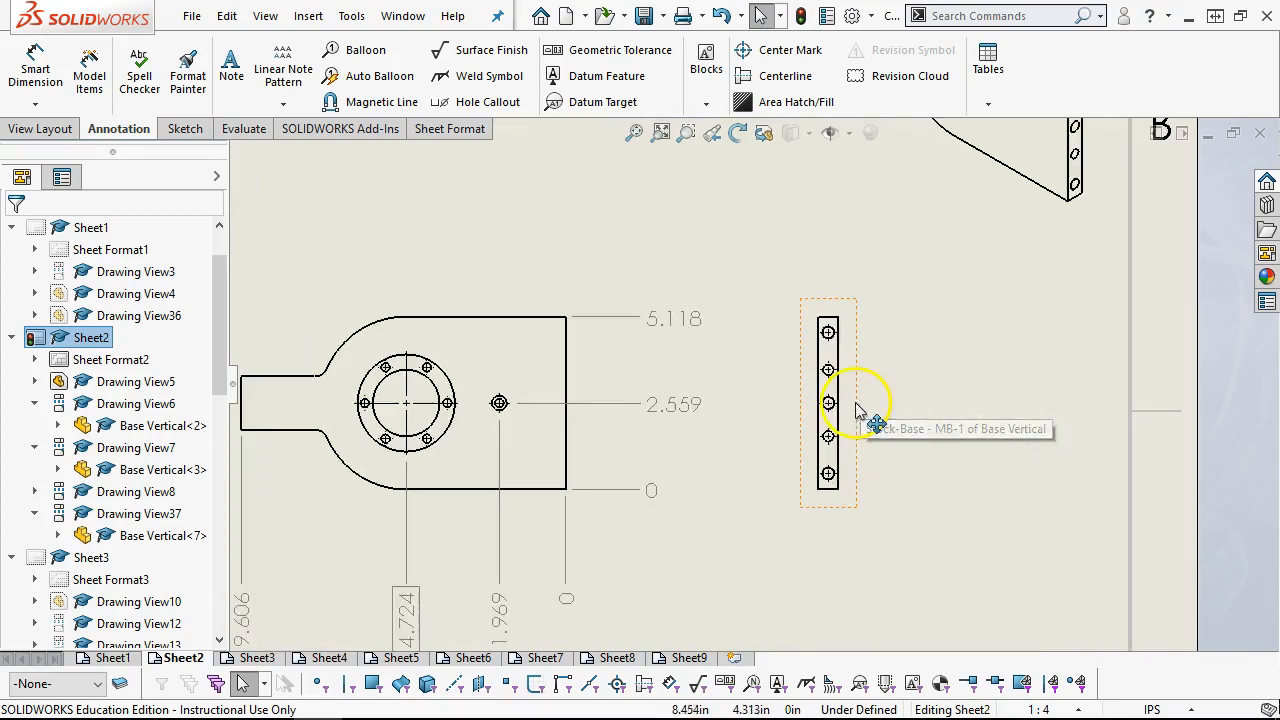
pyautogui.click(818, 367)
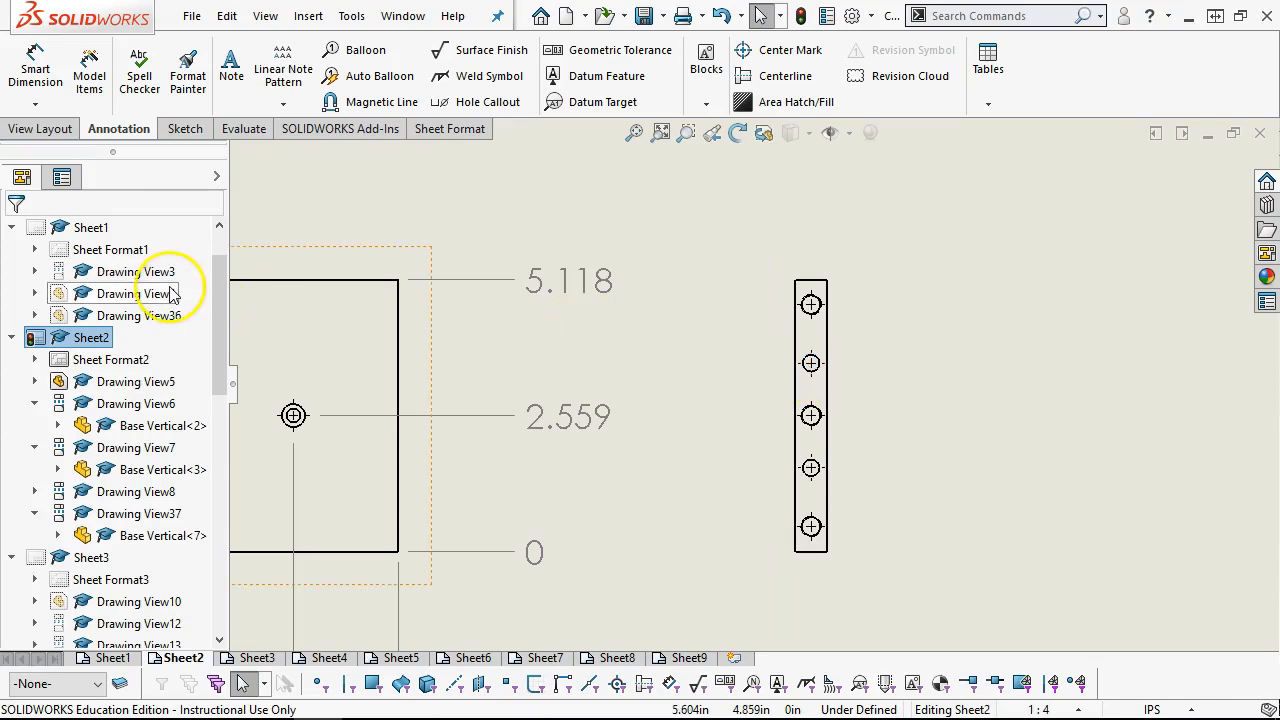
pyautogui.click(482, 104)
pyautogui.click(811, 363)
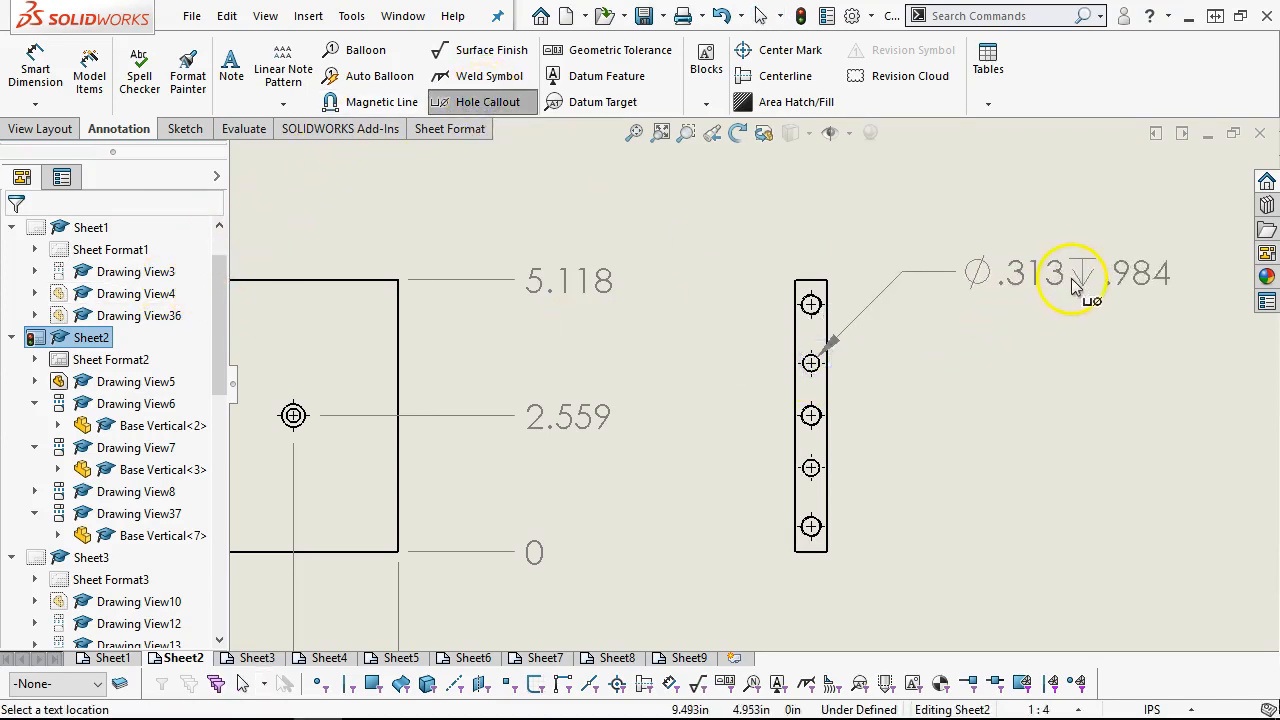
pyautogui.click(1056, 274)
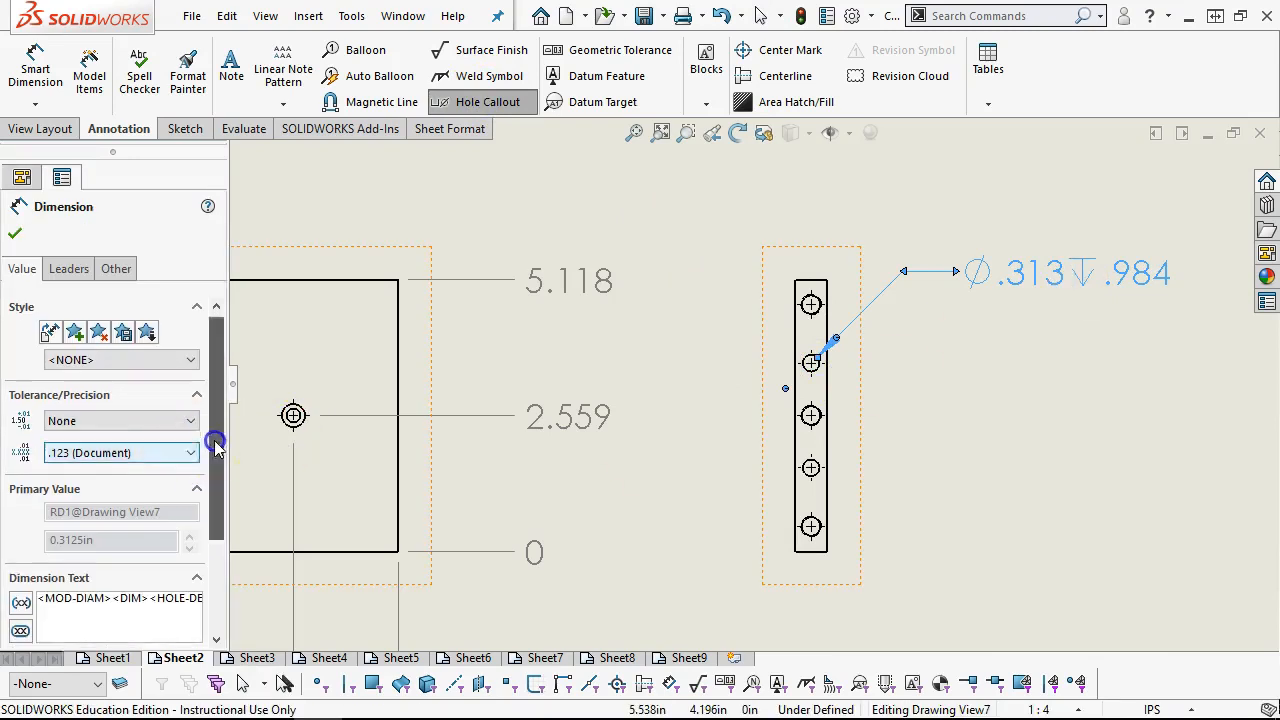
# Step: Prefix the side view's hole callout with "2X", accepting the manual text changes, and reposition the callout near the view's upper end
pyautogui.moveTo(215, 445); pyautogui.dragTo(220, 528)
pyautogui.click(38, 456)
pyautogui.write('2')
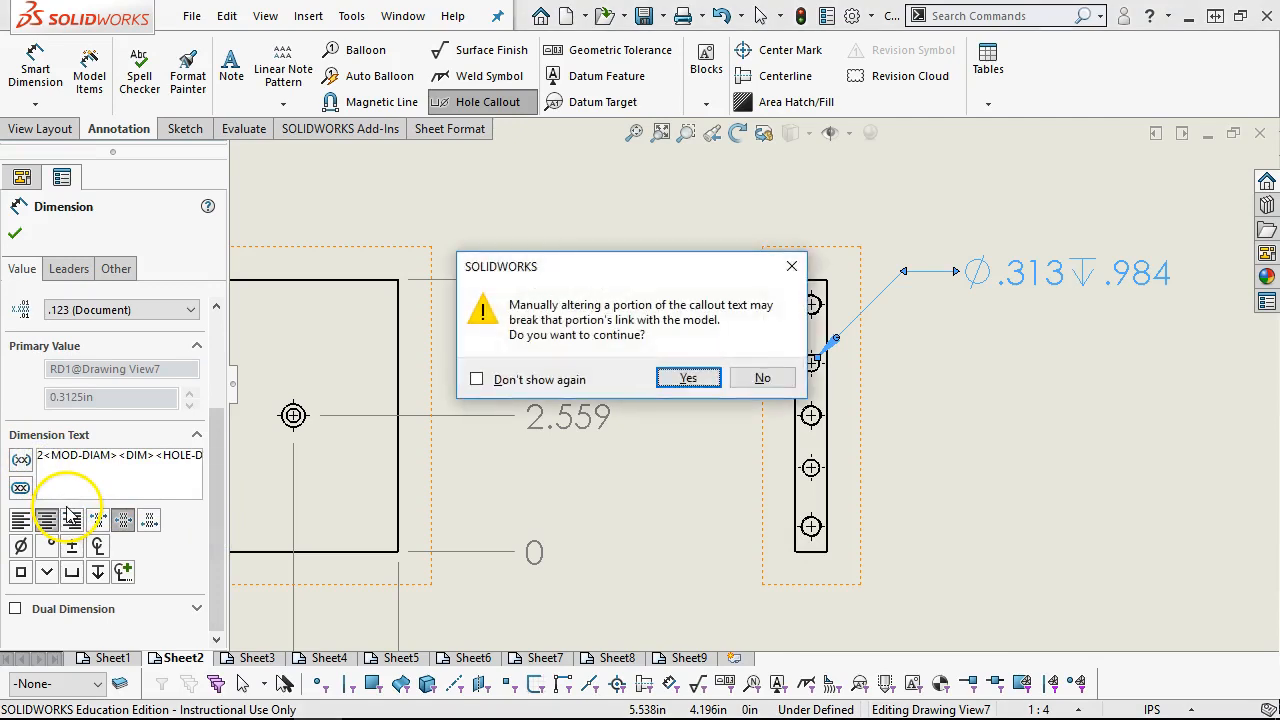
pyautogui.click(686, 375)
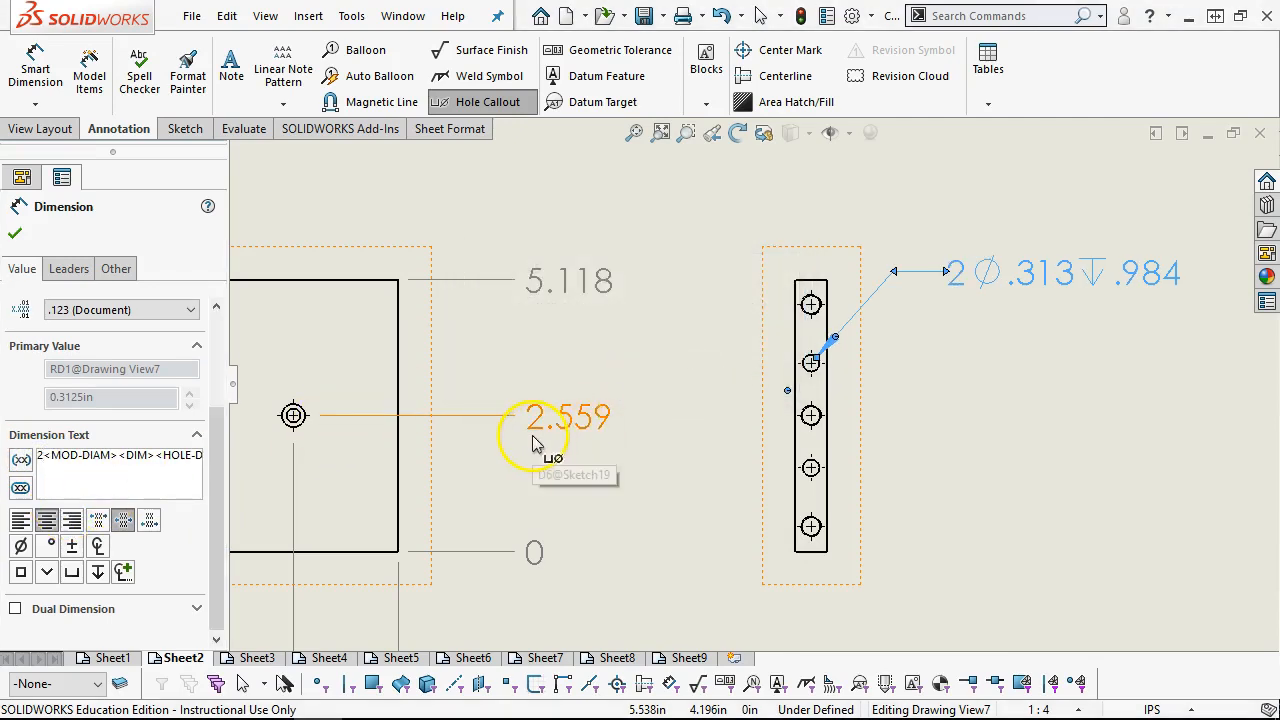
pyautogui.write('X')
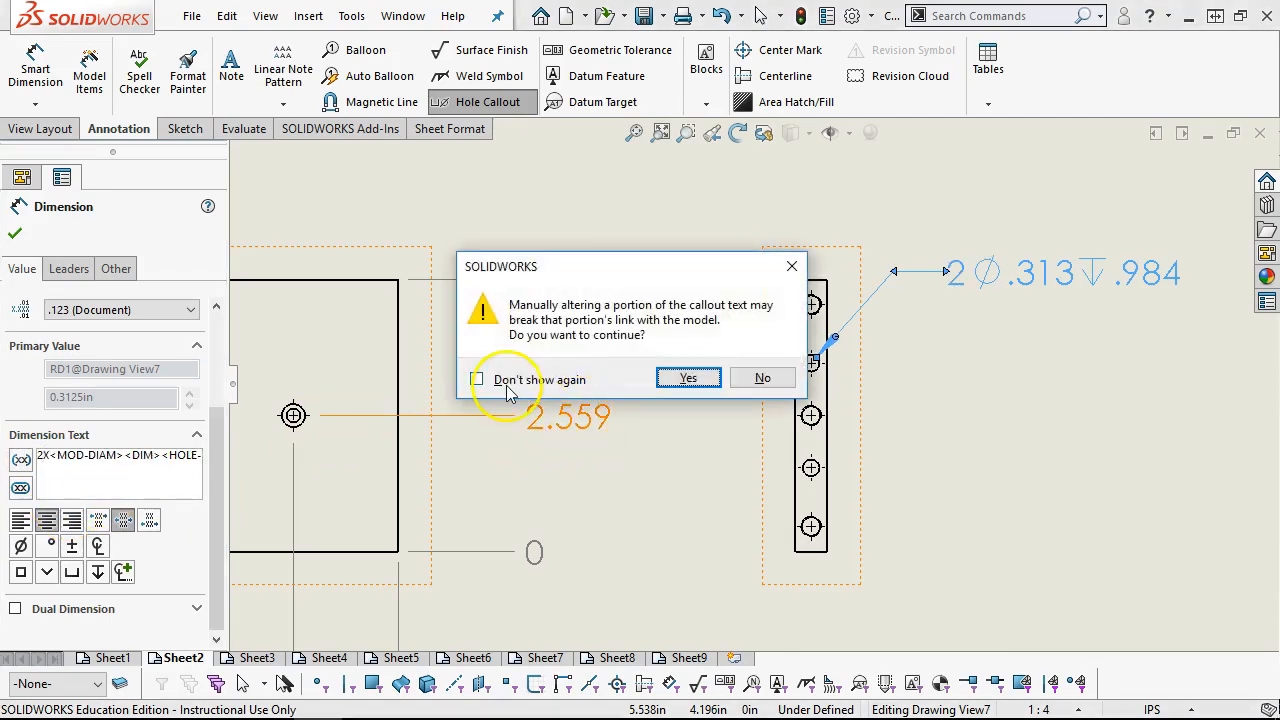
pyautogui.click(687, 379)
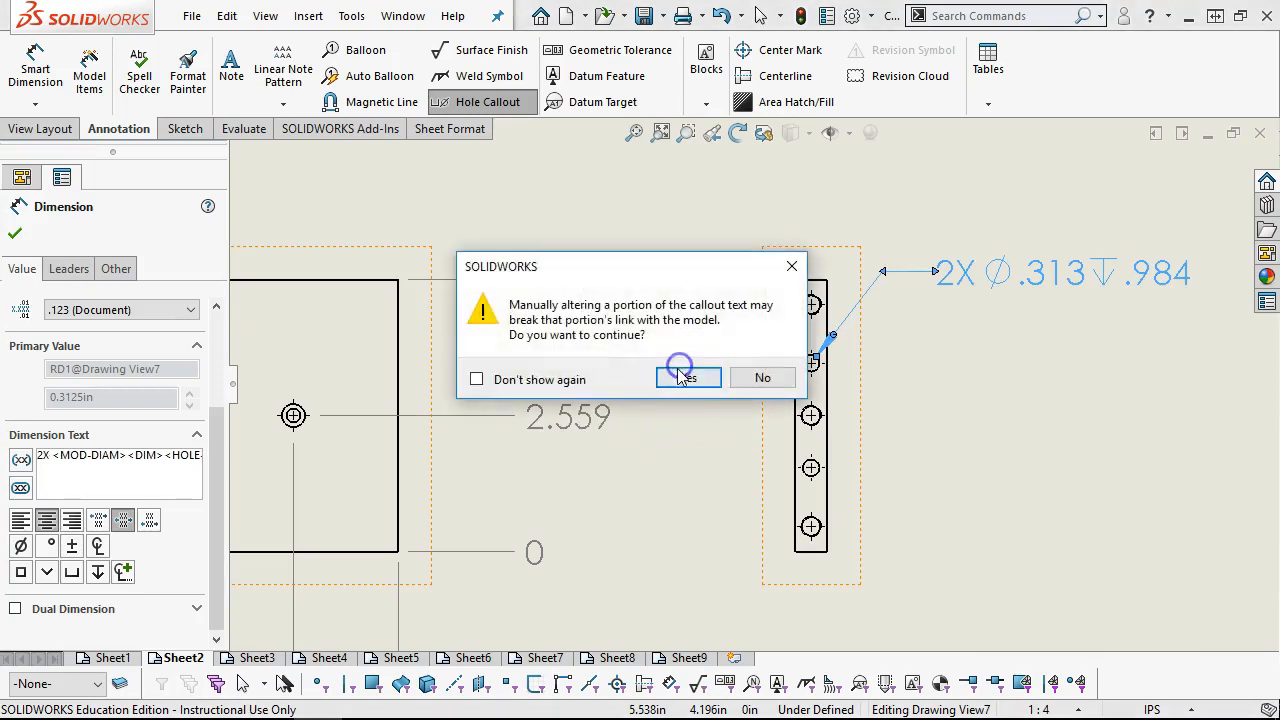
pyautogui.click(677, 373)
pyautogui.moveTo(1018, 288); pyautogui.dragTo(1065, 273)
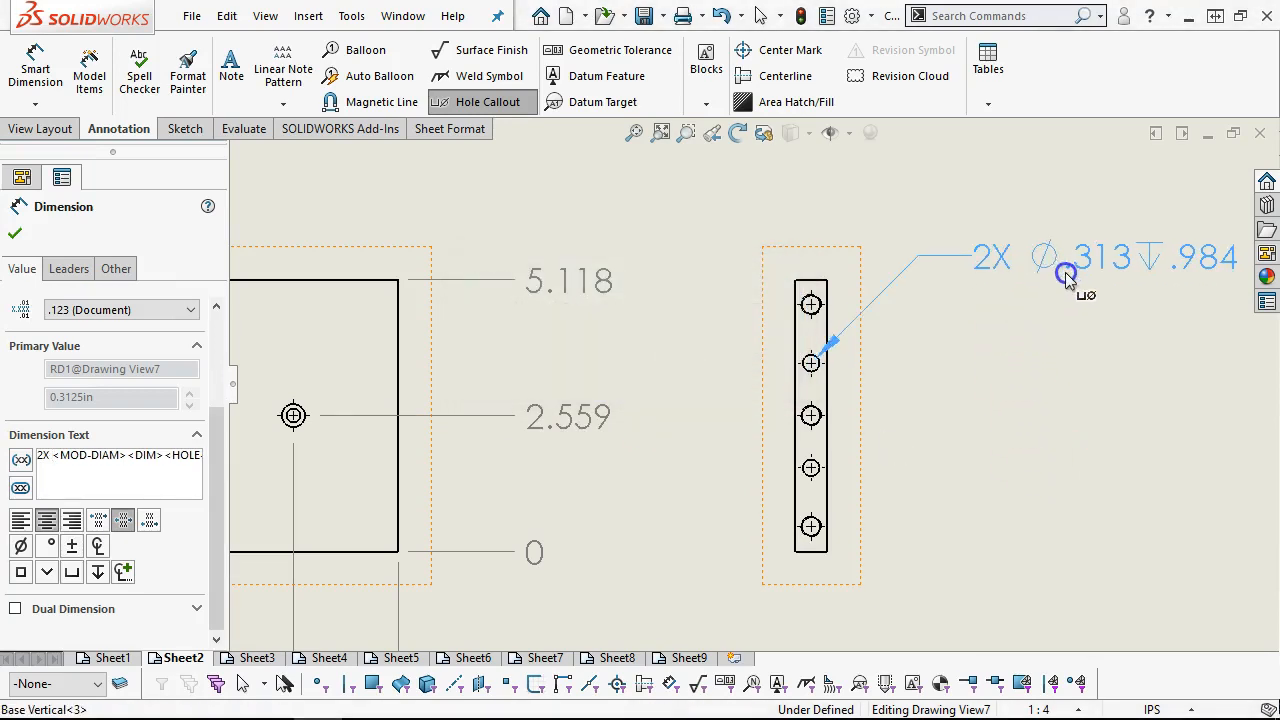
pyautogui.scroll(2, 1075, 298)
pyautogui.moveTo(955, 290); pyautogui.dragTo(930, 297)
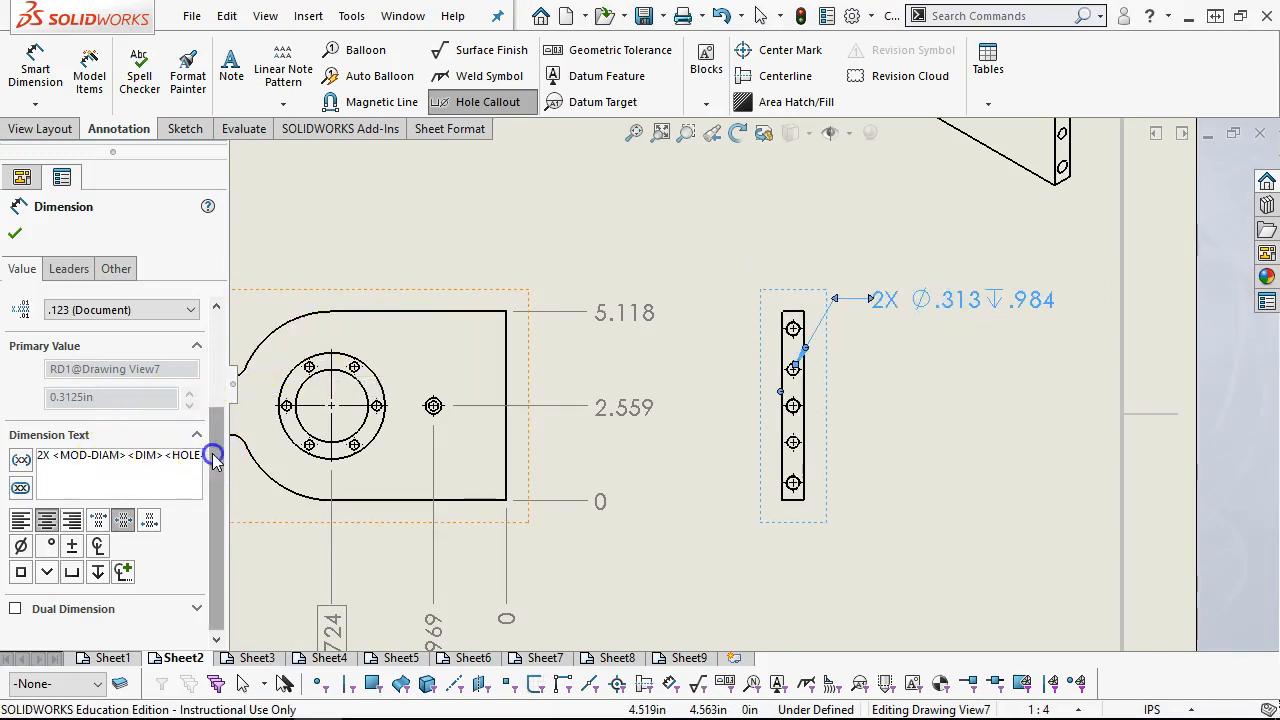
# Step: Set the hole callout's tolerance type to Fit with tolerance and its hole fit to H7
pyautogui.moveTo(214, 440); pyautogui.dragTo(214, 334)
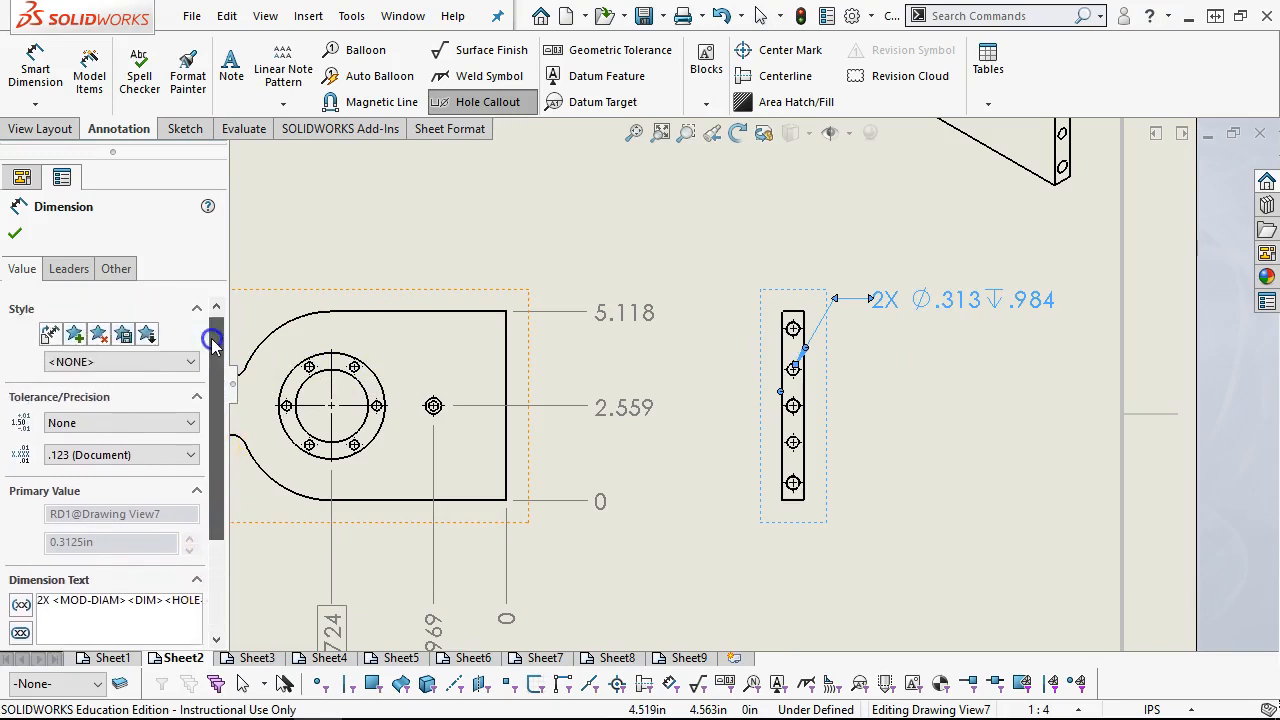
pyautogui.click(100, 427)
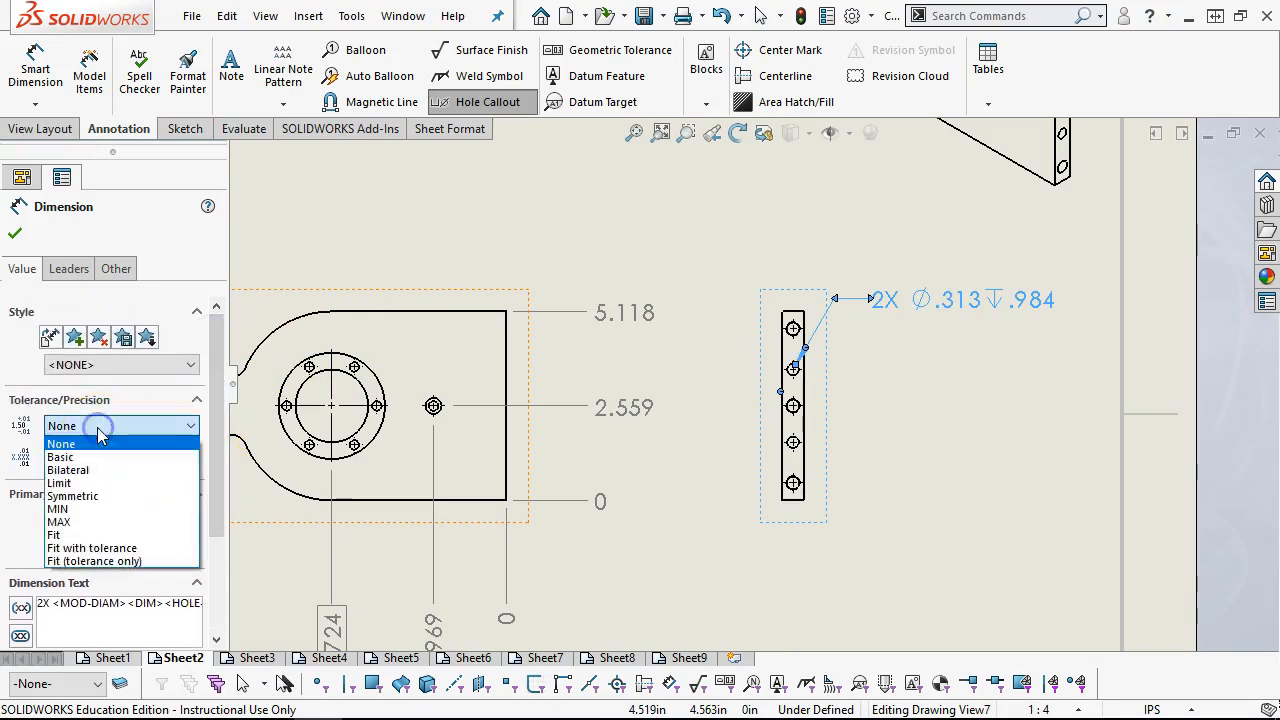
pyautogui.click(97, 549)
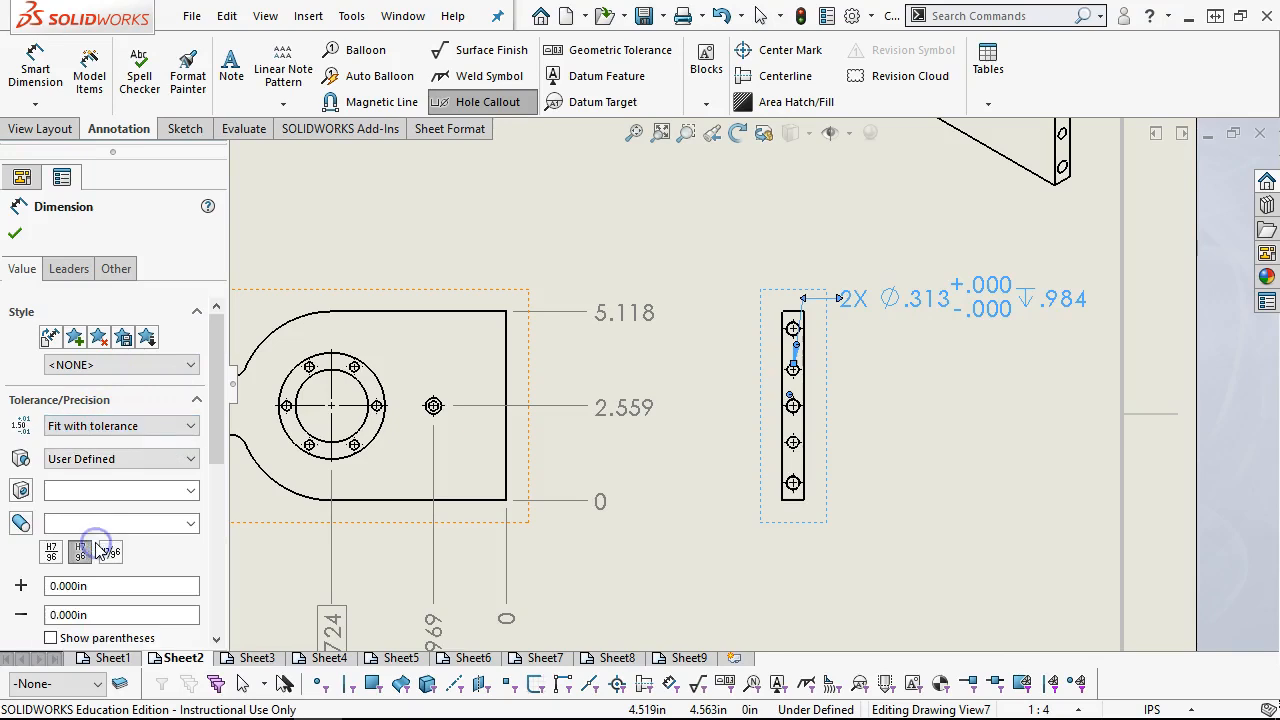
pyautogui.click(192, 490)
pyautogui.scroll(-4, 112, 618)
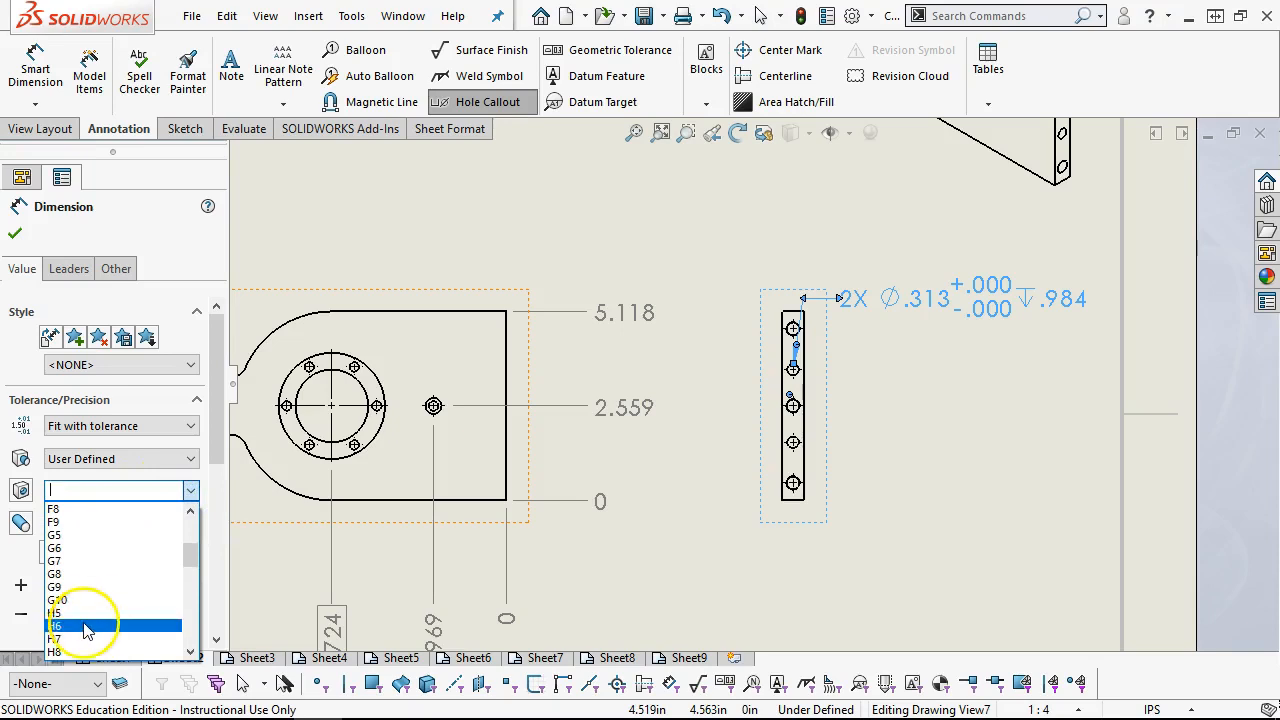
pyautogui.scroll(-1, 86, 629)
pyautogui.click(86, 600)
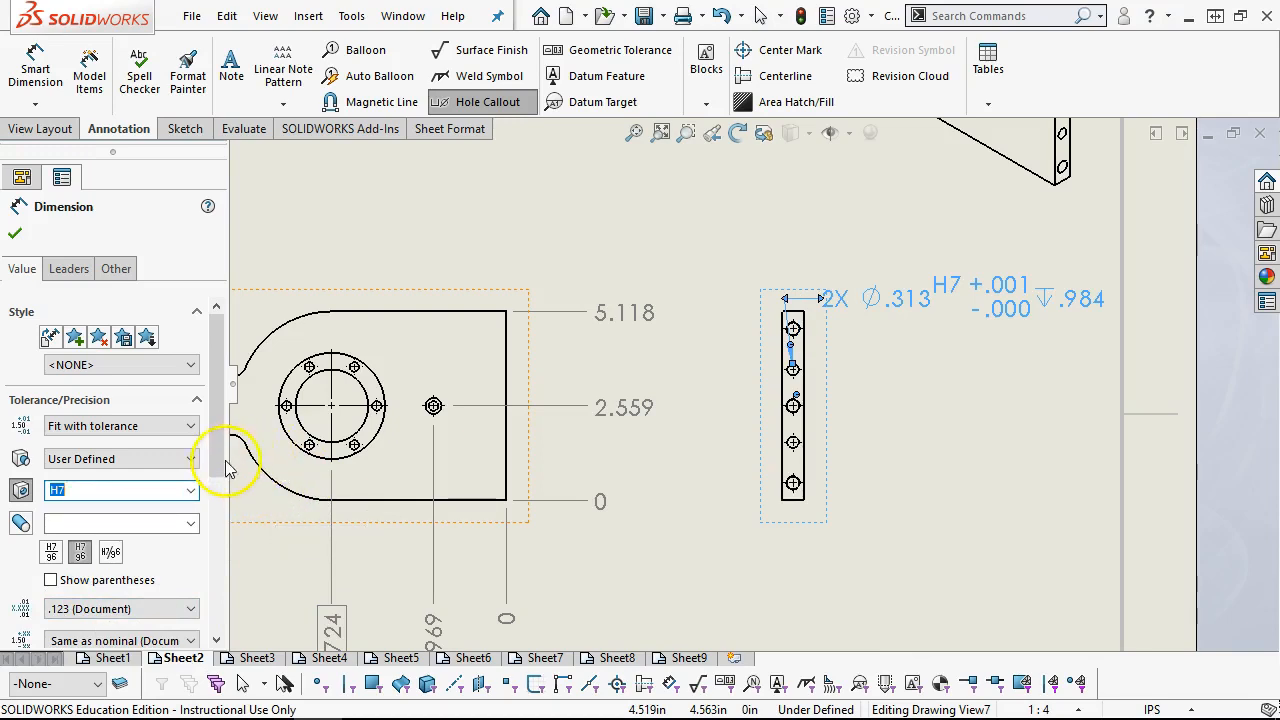
# Step: Set the hole callout's precision to four decimals (.1234) and move the callout to the right of the side view, below the isometric view
pyautogui.click(215, 405)
pyautogui.moveTo(218, 424); pyautogui.dragTo(216, 489)
pyautogui.click(176, 466)
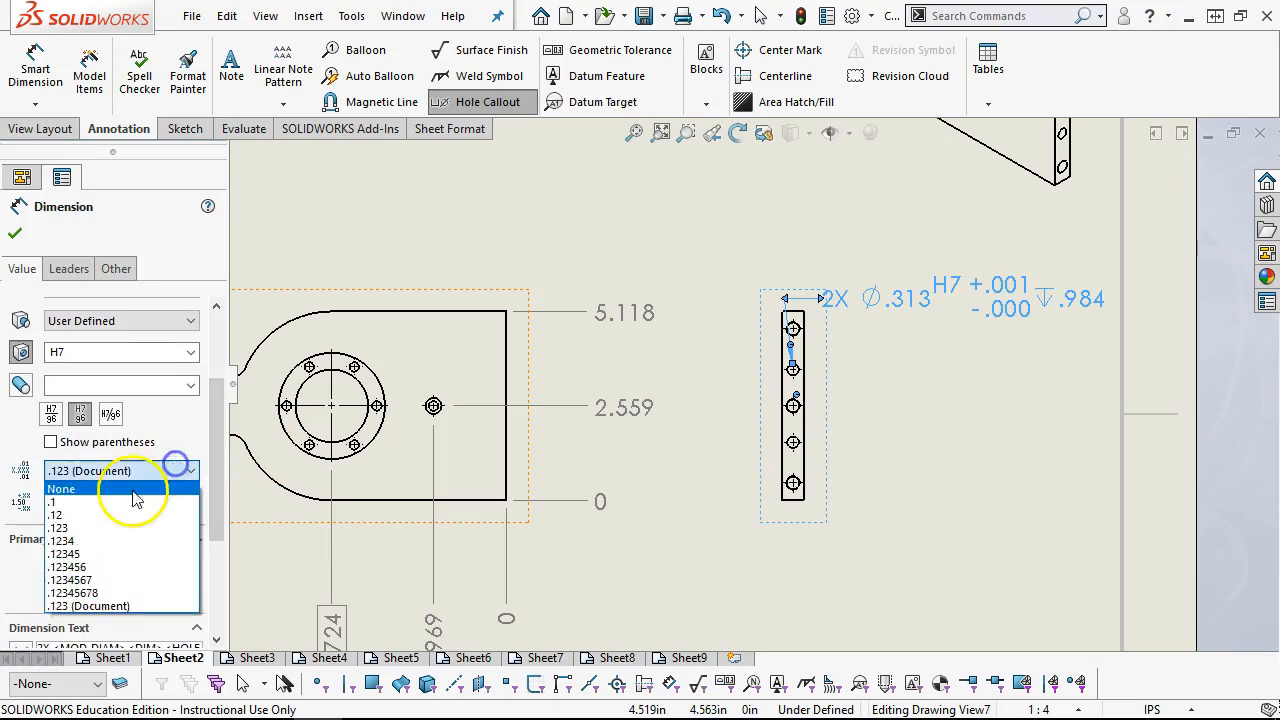
pyautogui.click(108, 539)
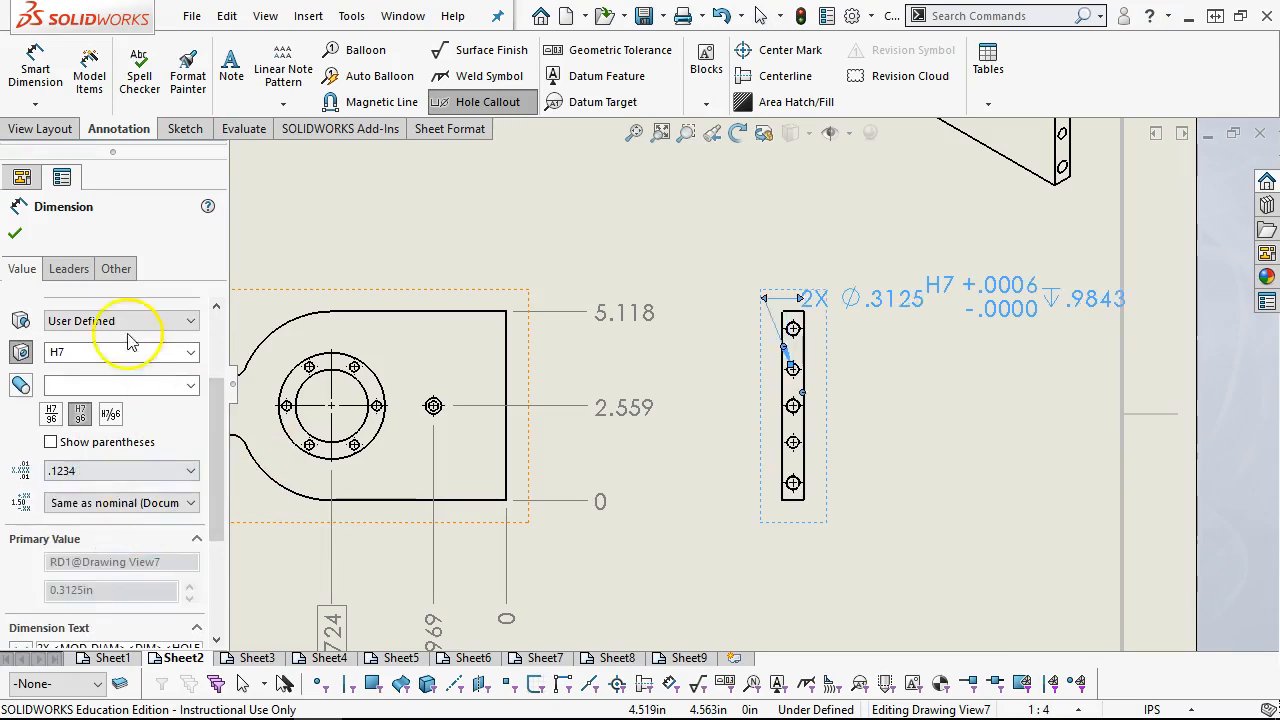
pyautogui.click(14, 233)
pyautogui.moveTo(968, 222)
pyautogui.mouseDown()
pyautogui.moveTo(1050, 378)
pyautogui.moveTo(1082, 372)
pyautogui.moveTo(1057, 345)
pyautogui.mouseUp()
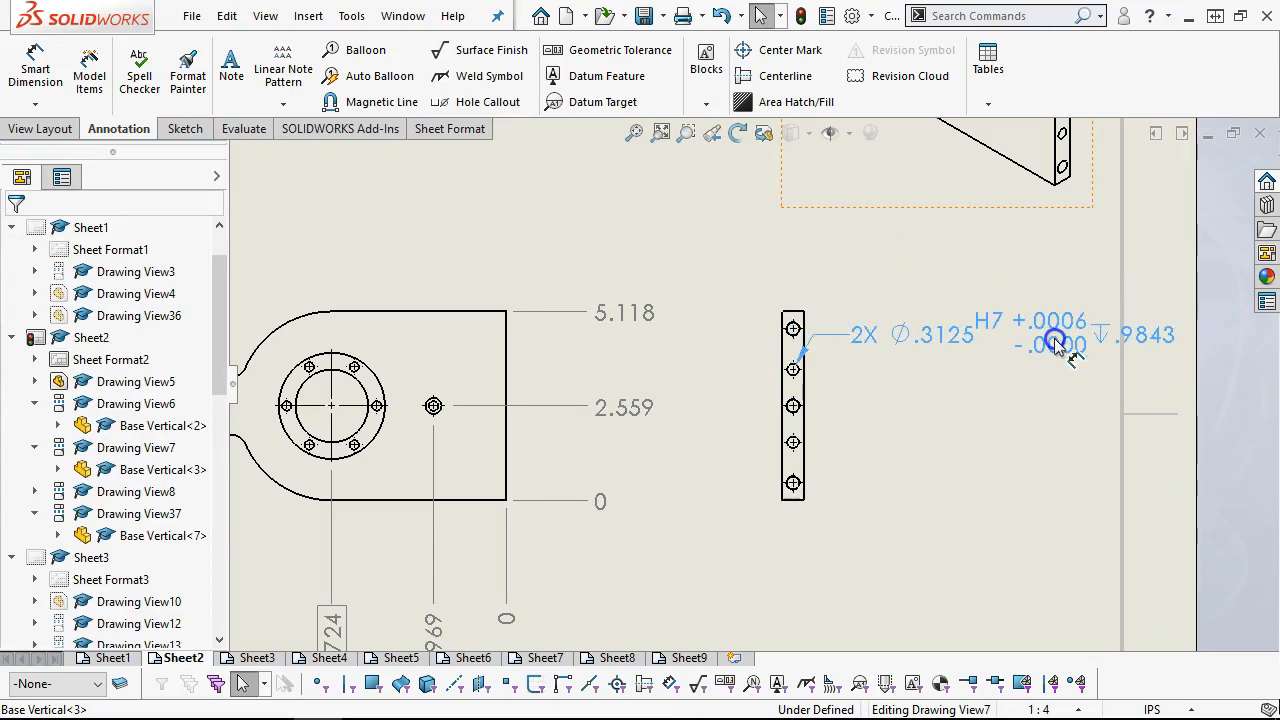
# Step: Shift the right side view slightly closer to the front view and place its hole callout above the side view, below the isometric view
pyautogui.moveTo(808, 286); pyautogui.dragTo(787, 292)
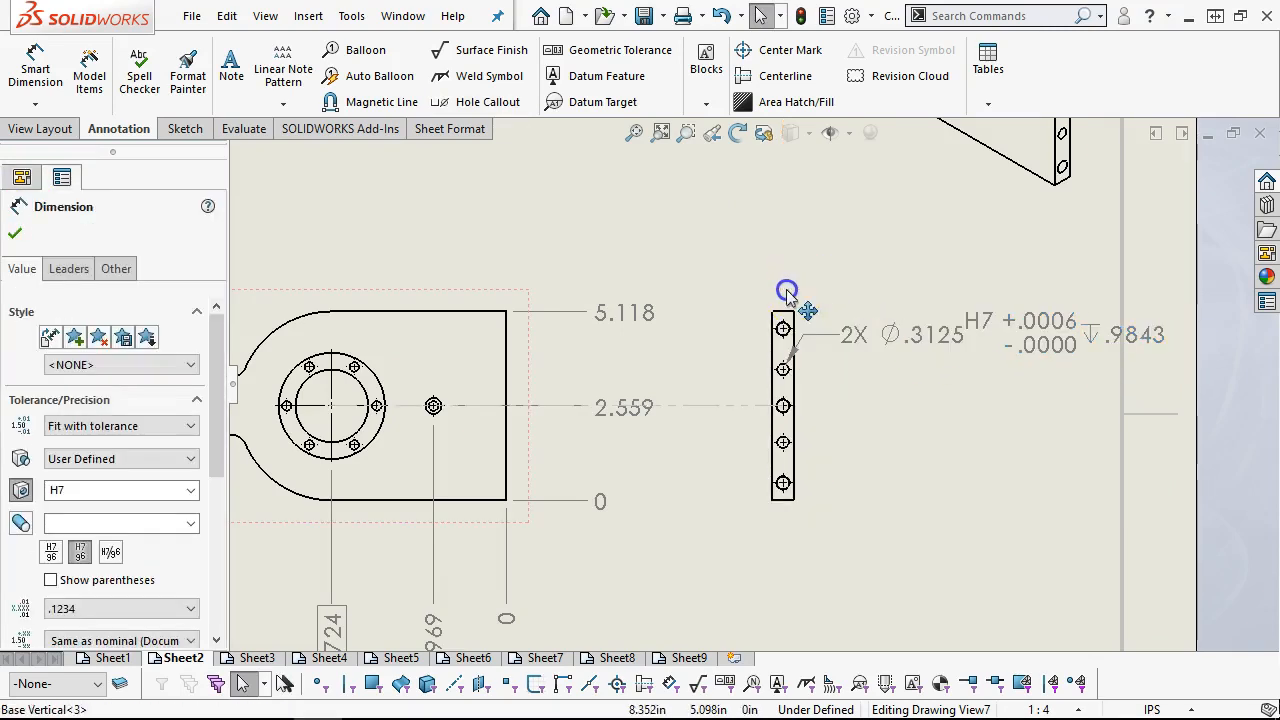
pyautogui.moveTo(1007, 330)
pyautogui.mouseDown()
pyautogui.moveTo(863, 257)
pyautogui.moveTo(880, 253)
pyautogui.mouseUp()
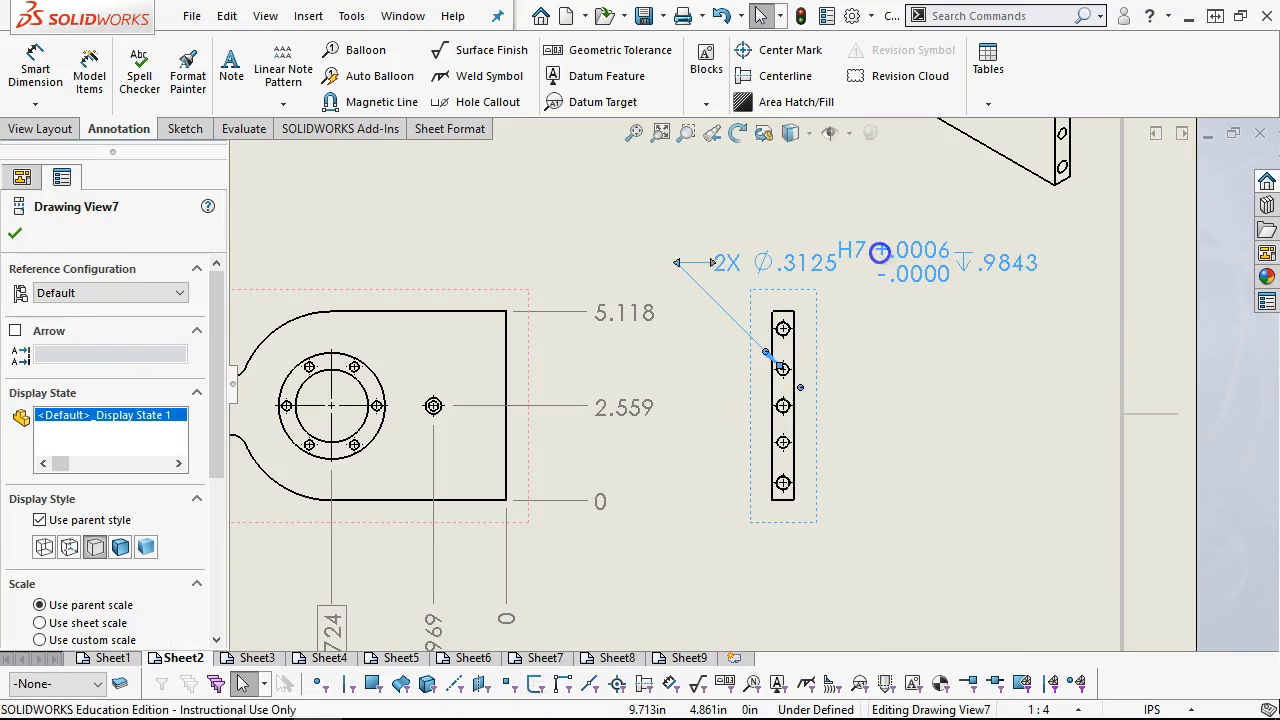
pyautogui.click(948, 378)
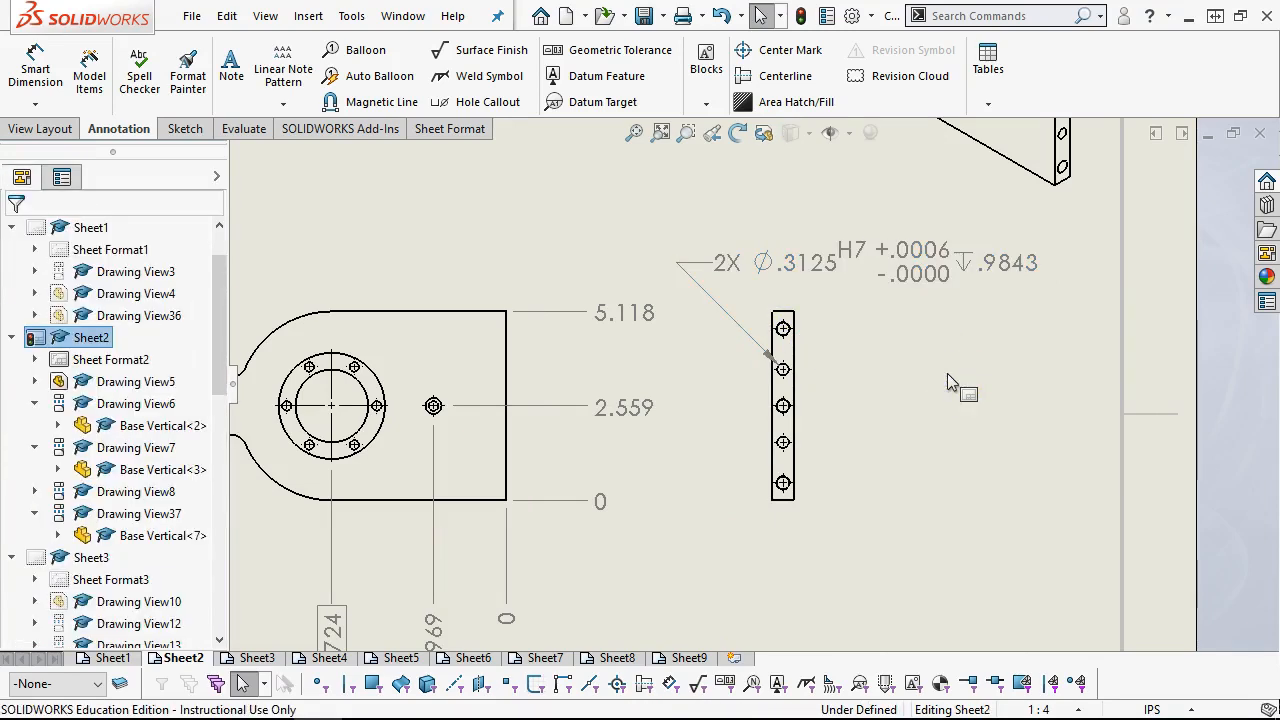
pyautogui.moveTo(925, 272); pyautogui.dragTo(958, 250)
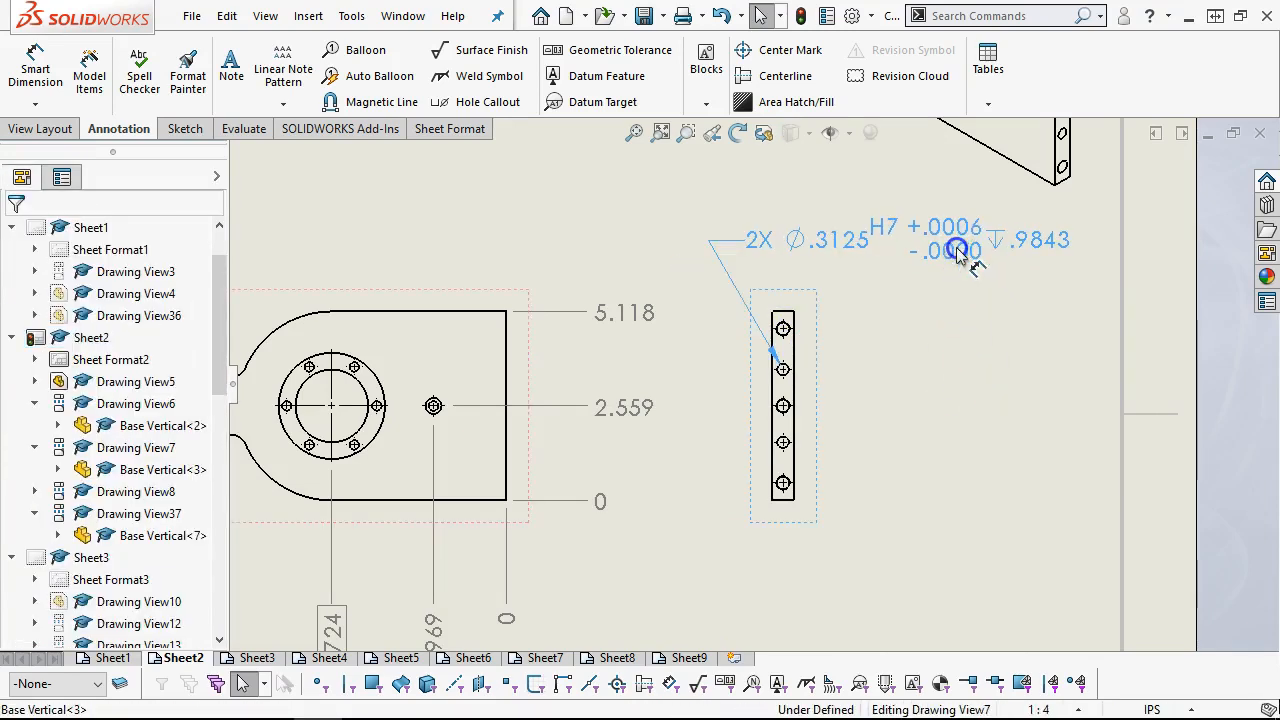
pyautogui.click(960, 358)
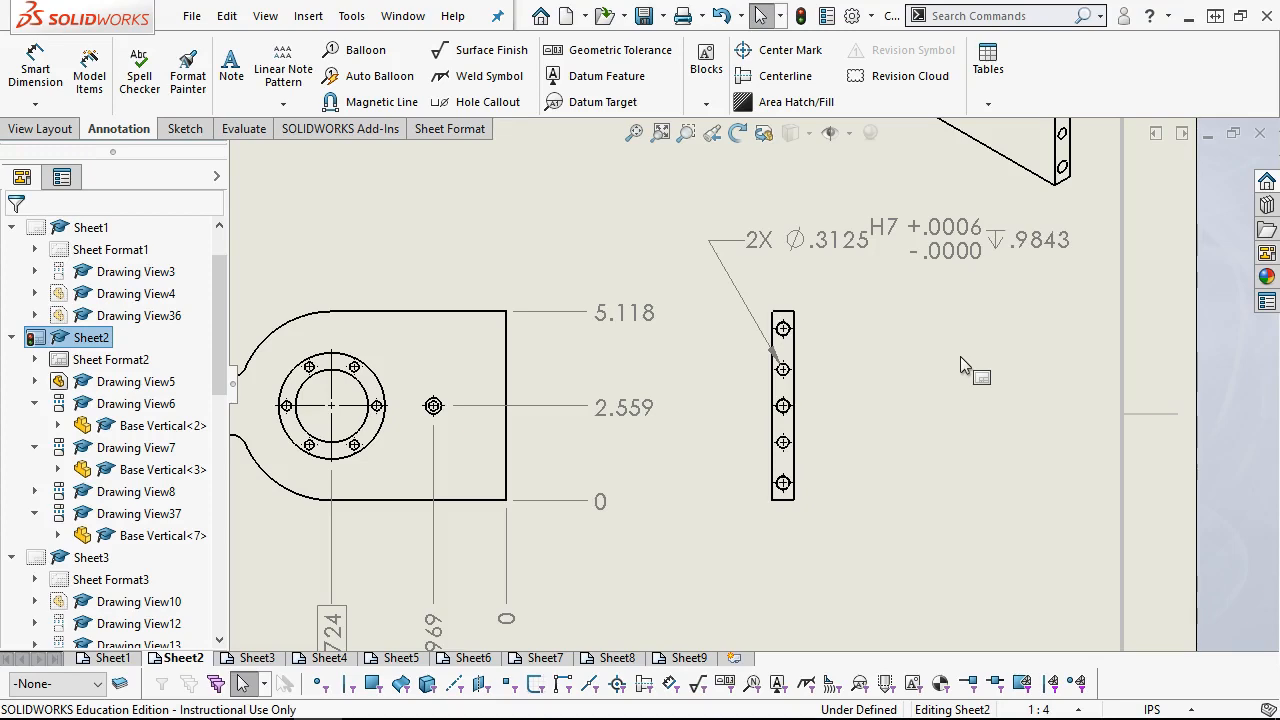
# Step: Compare the toleranced dowel-hole callout and its position frame on Sheet1 with the H7 hole callout on Sheet2
pyautogui.click(115, 657)
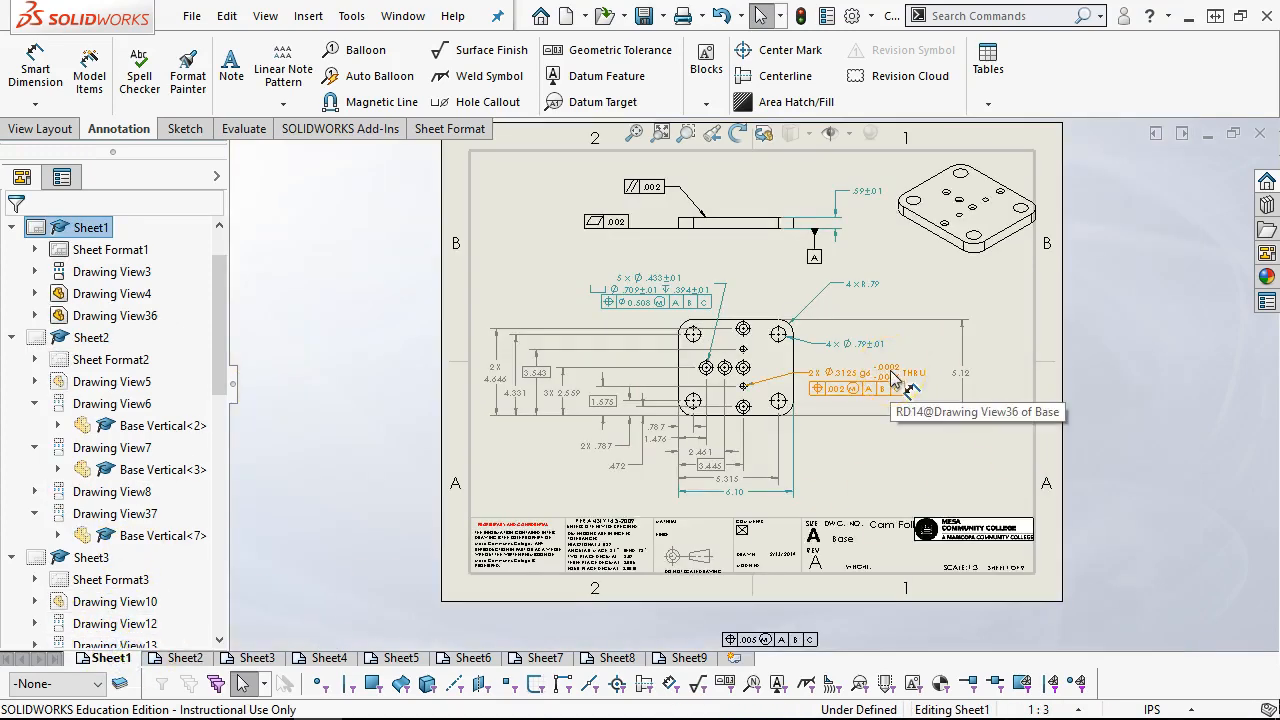
pyautogui.click(182, 657)
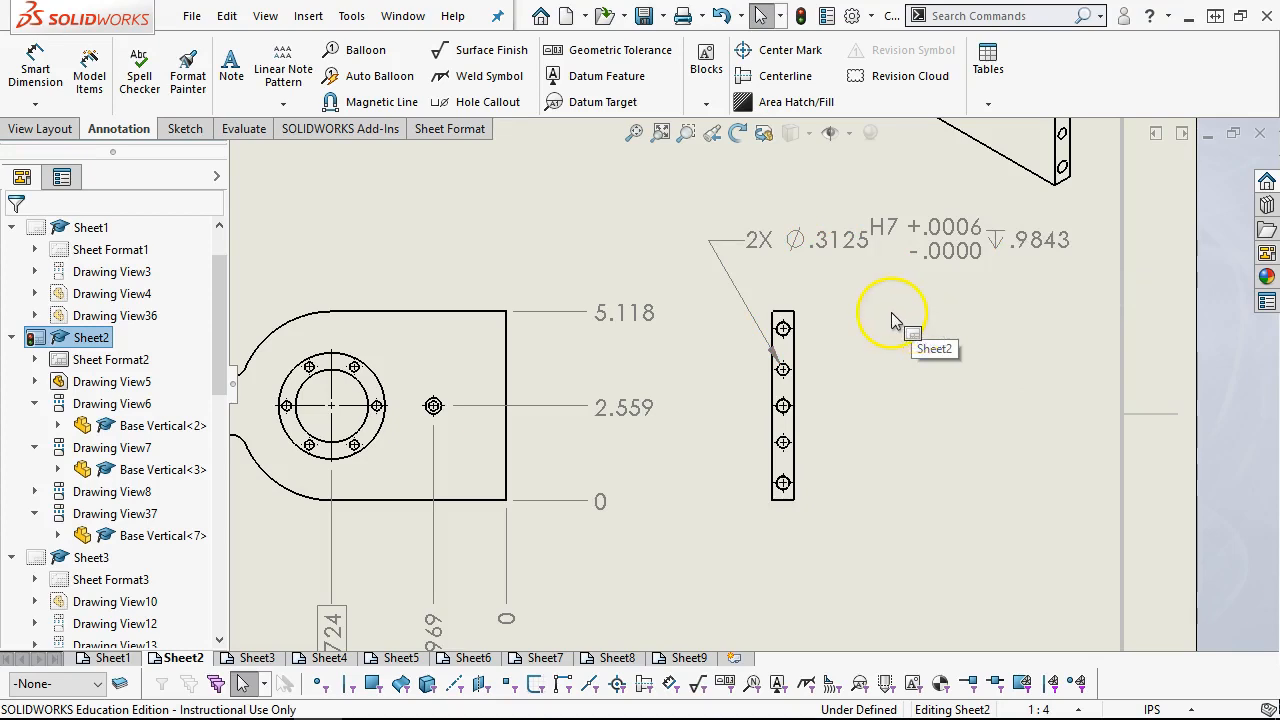
pyautogui.scroll(2, 888, 350)
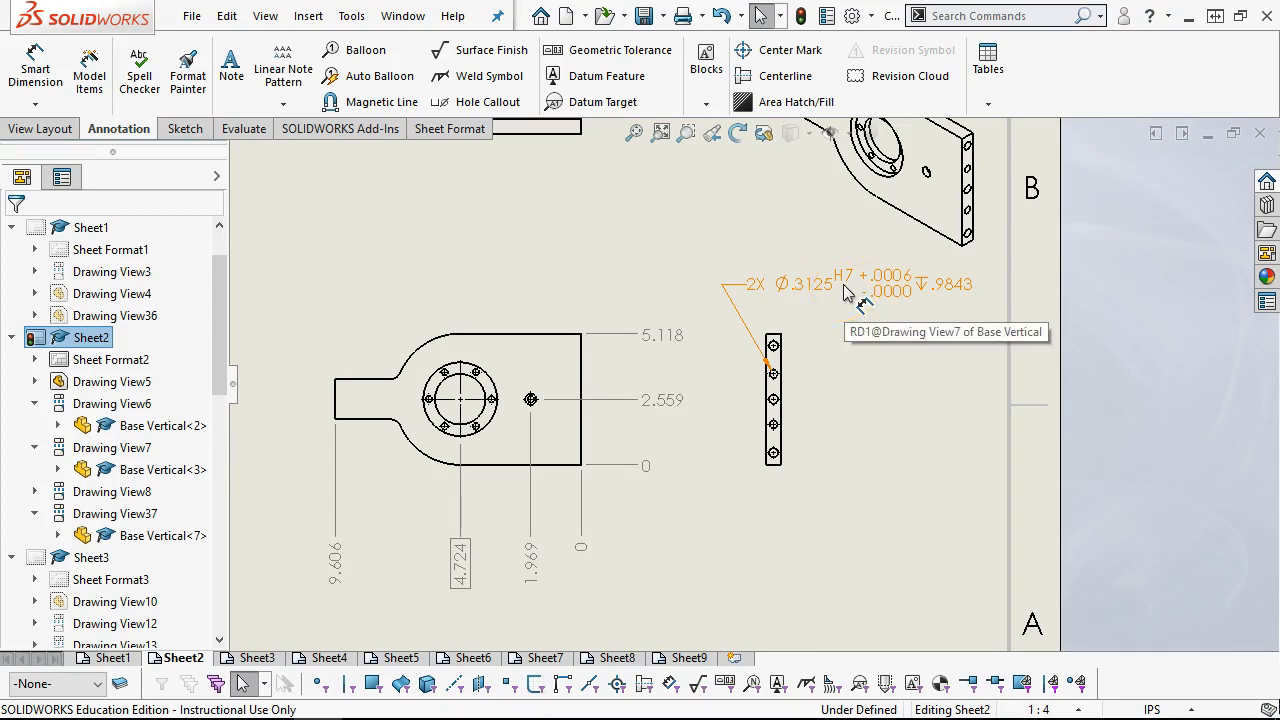
pyautogui.click(850, 308)
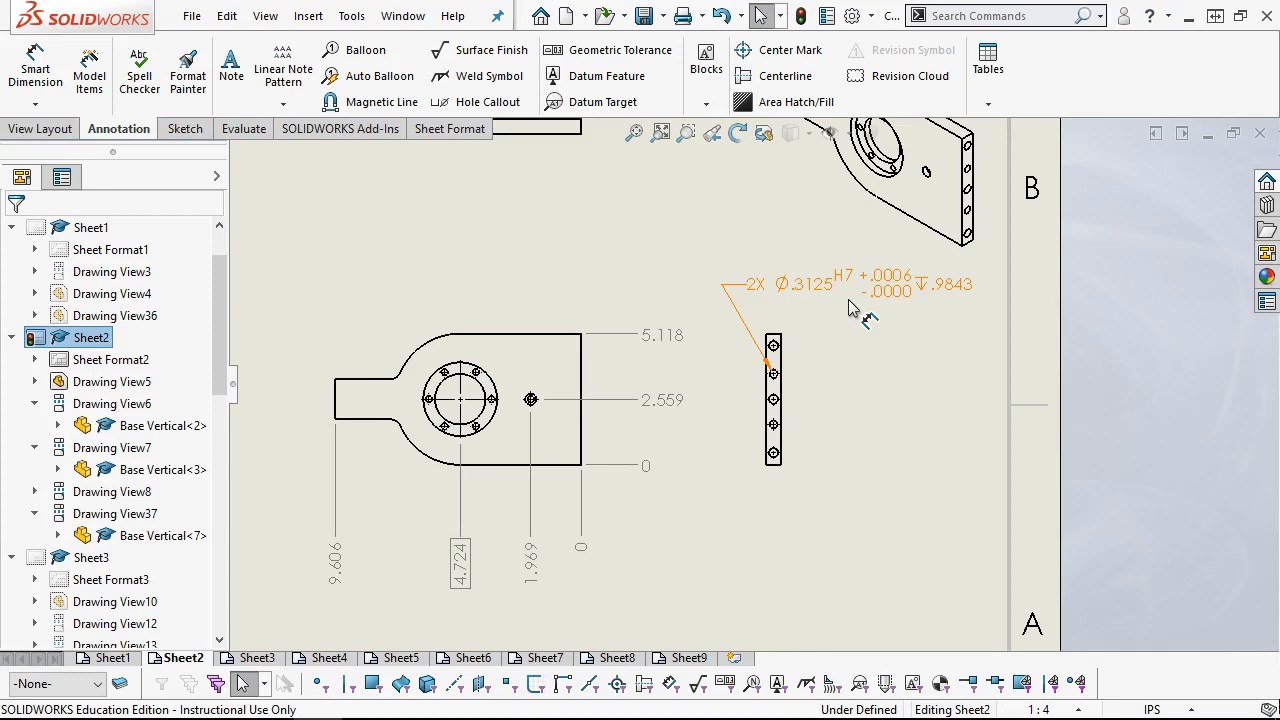
pyautogui.click(632, 132)
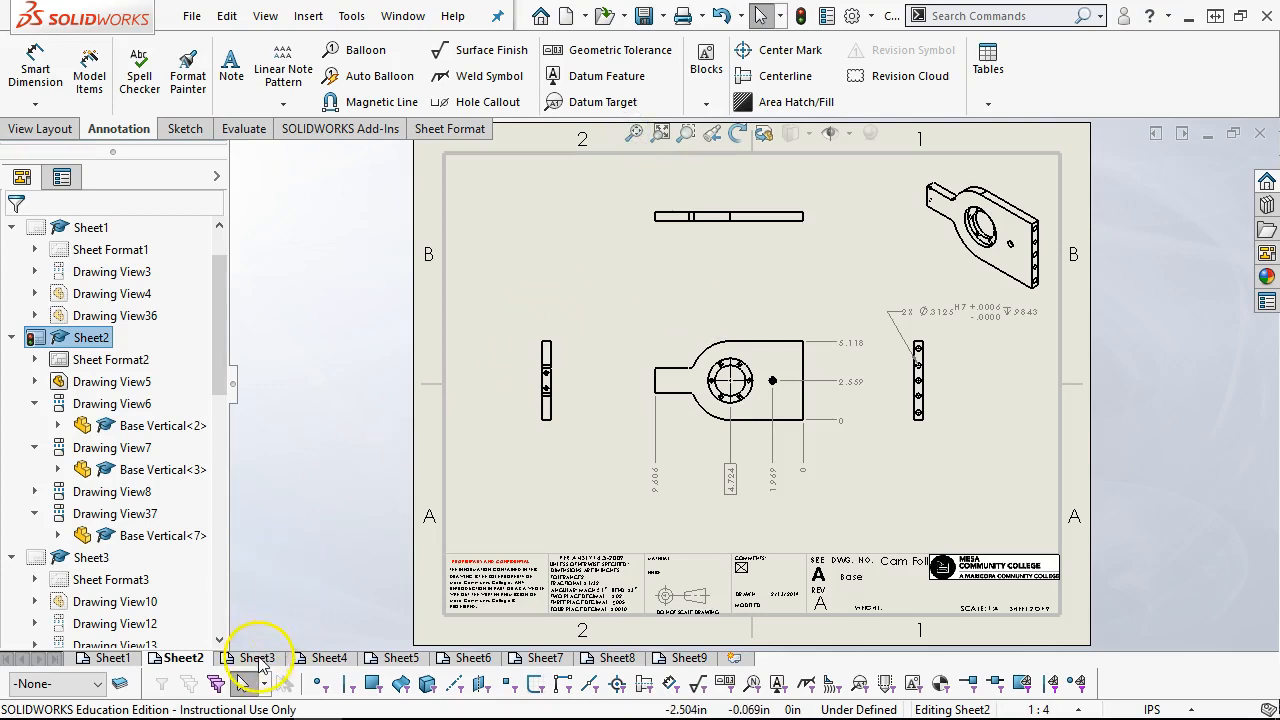
# Step: On Sheet3, dimension the horizontal base edge and the vertical edge of the triangular gusset view, outside the profile
pyautogui.click(257, 659)
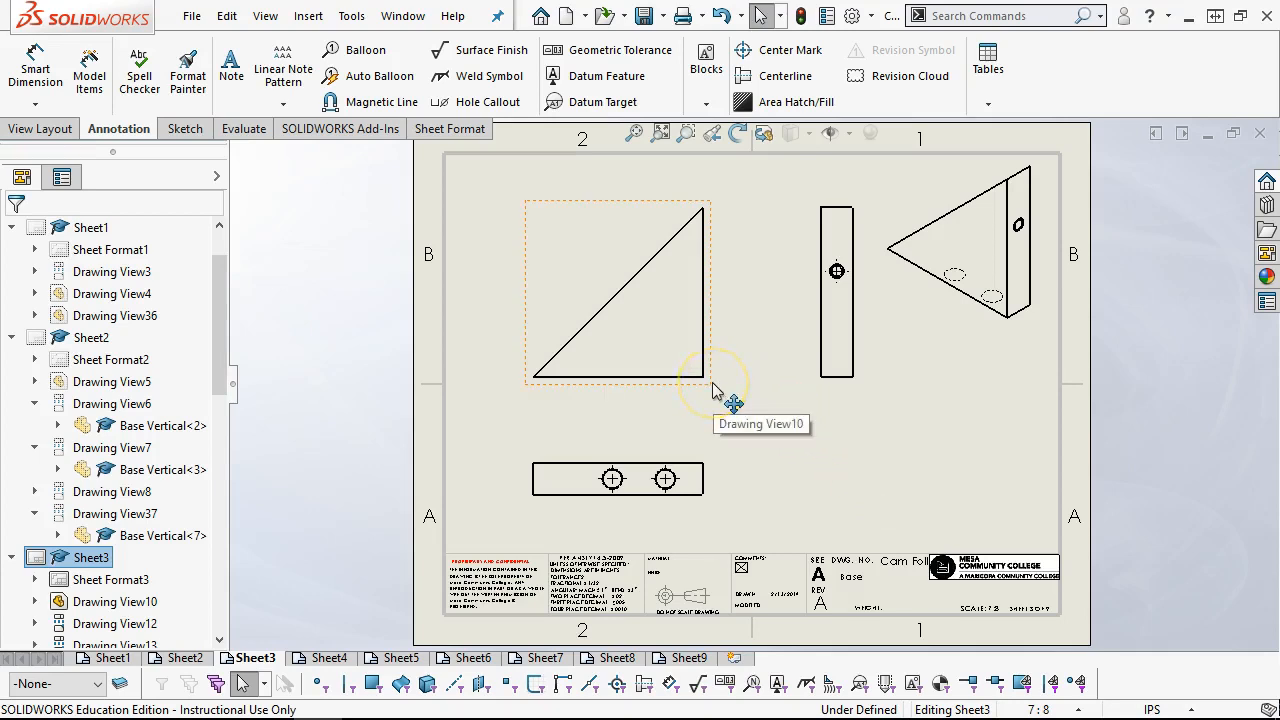
pyautogui.click(31, 68)
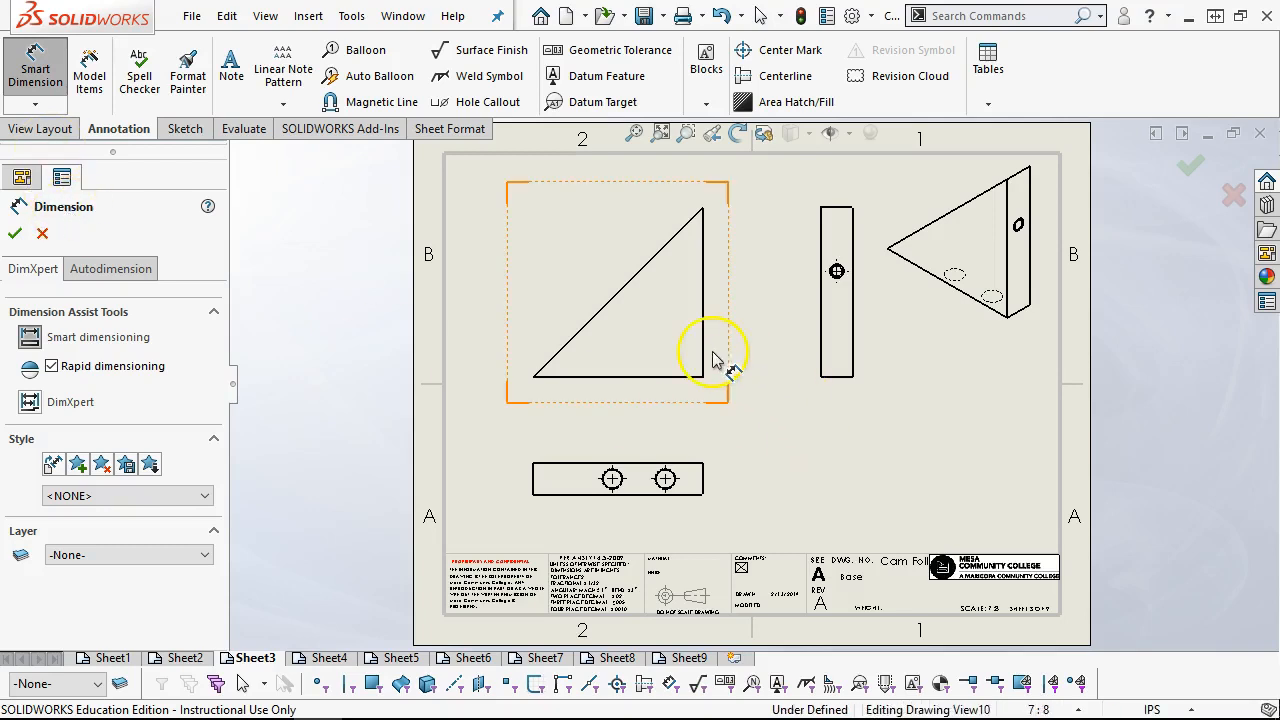
pyautogui.click(647, 383)
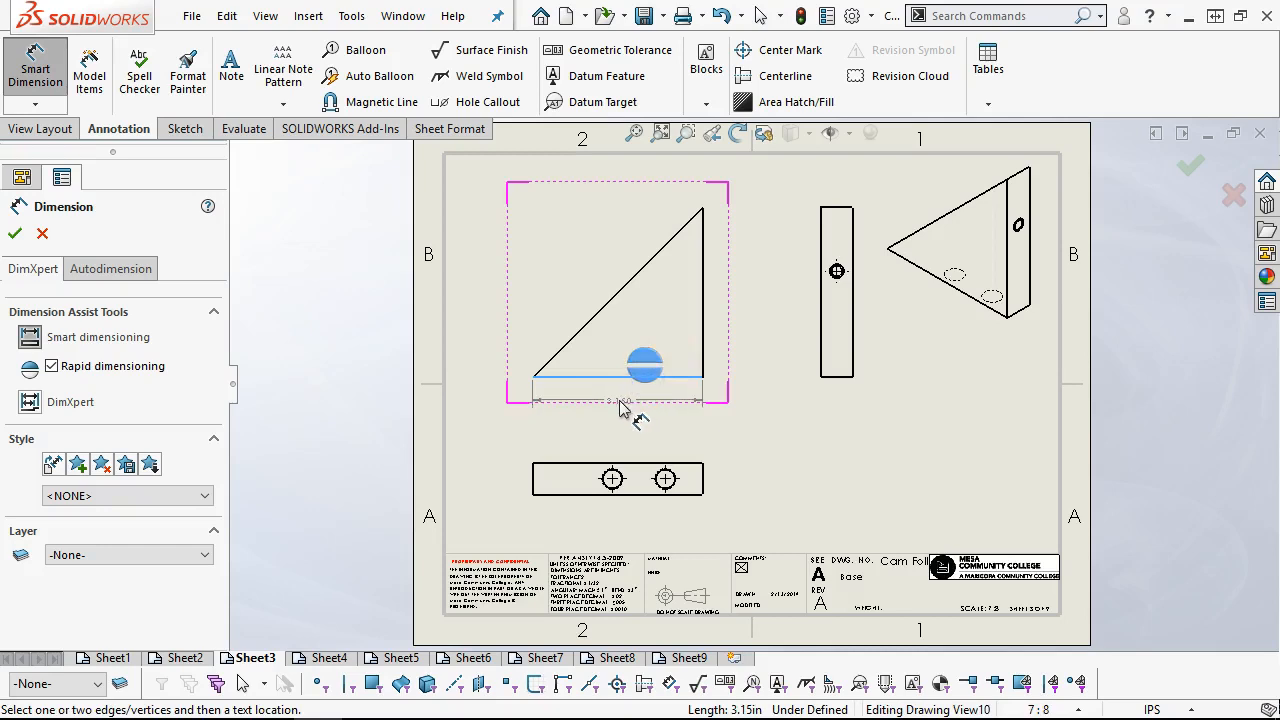
pyautogui.click(622, 402)
pyautogui.click(700, 308)
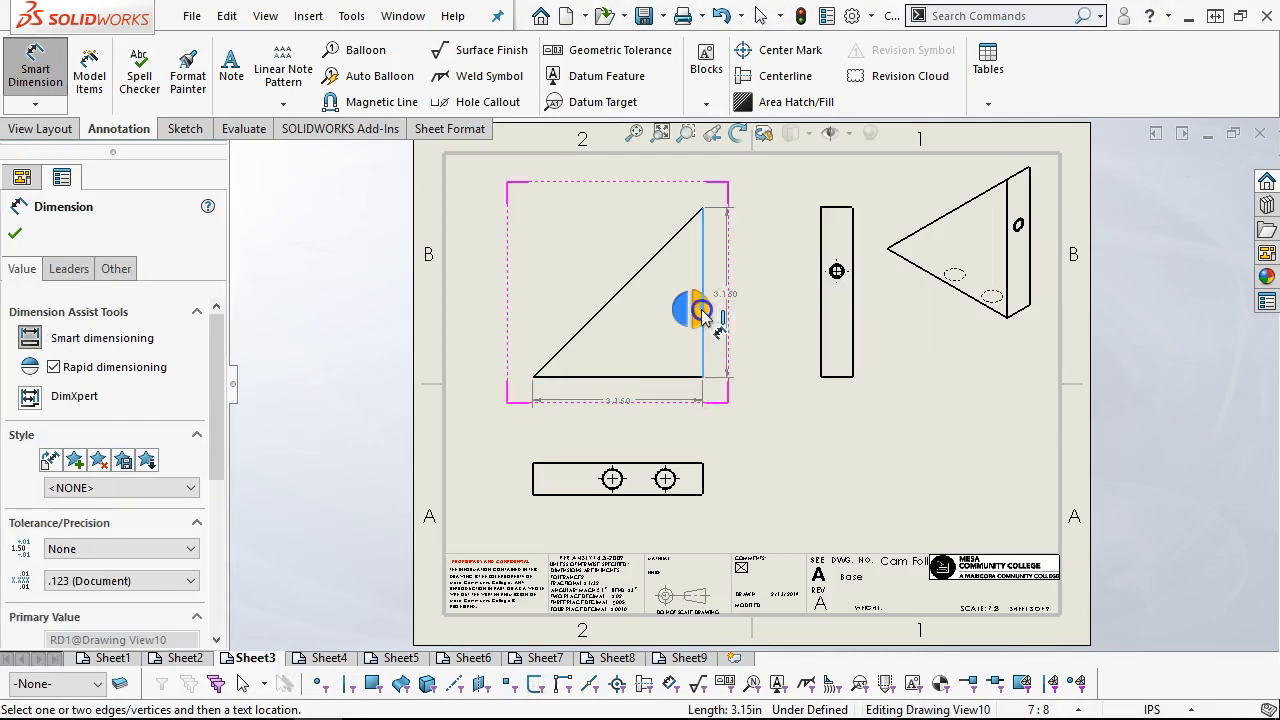
pyautogui.click(741, 311)
pyautogui.click(763, 428)
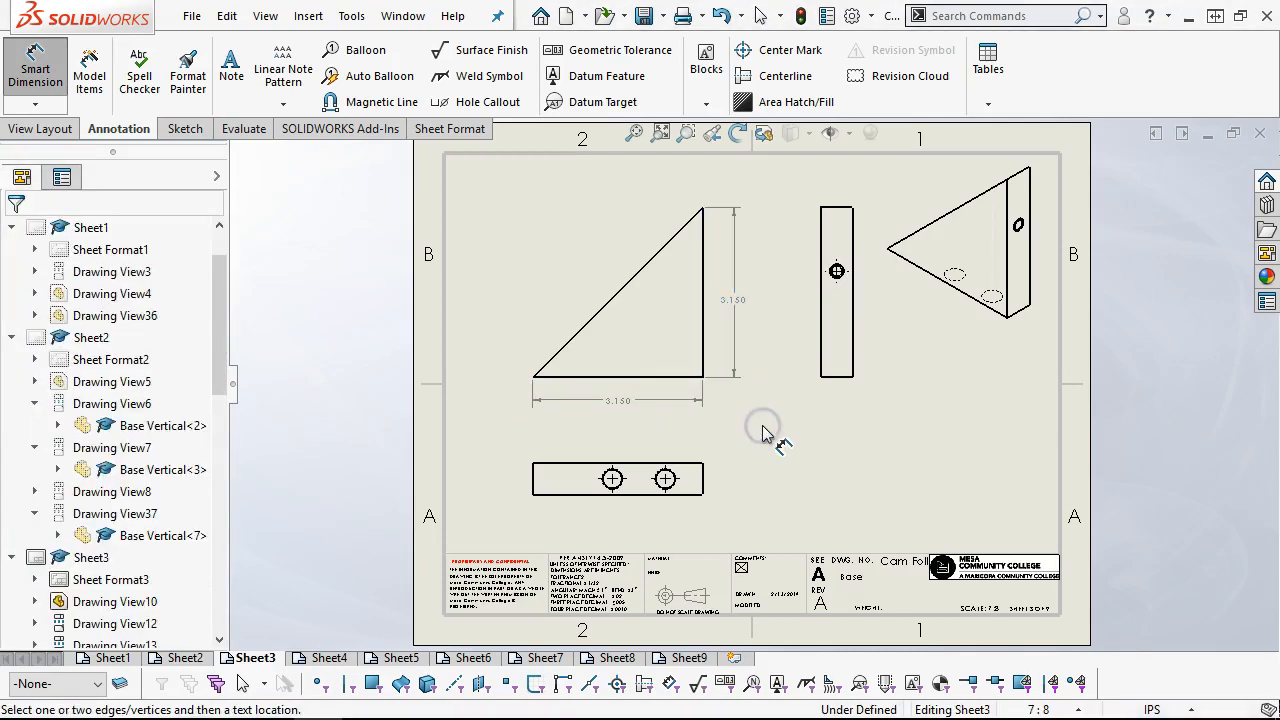
# Step: Dimension the angle between the gusset's base and sloped edges, and place its text outside the triangle beyond the sloped edge
pyautogui.click(594, 377)
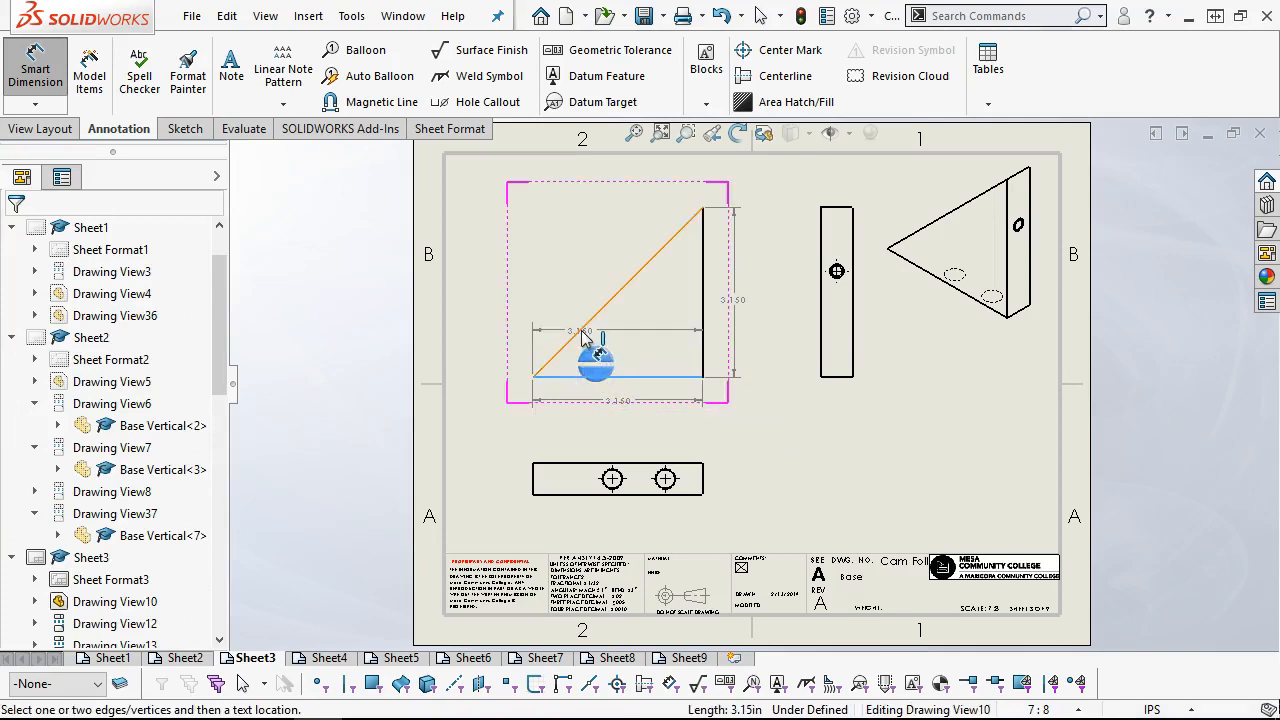
pyautogui.click(572, 338)
pyautogui.click(614, 343)
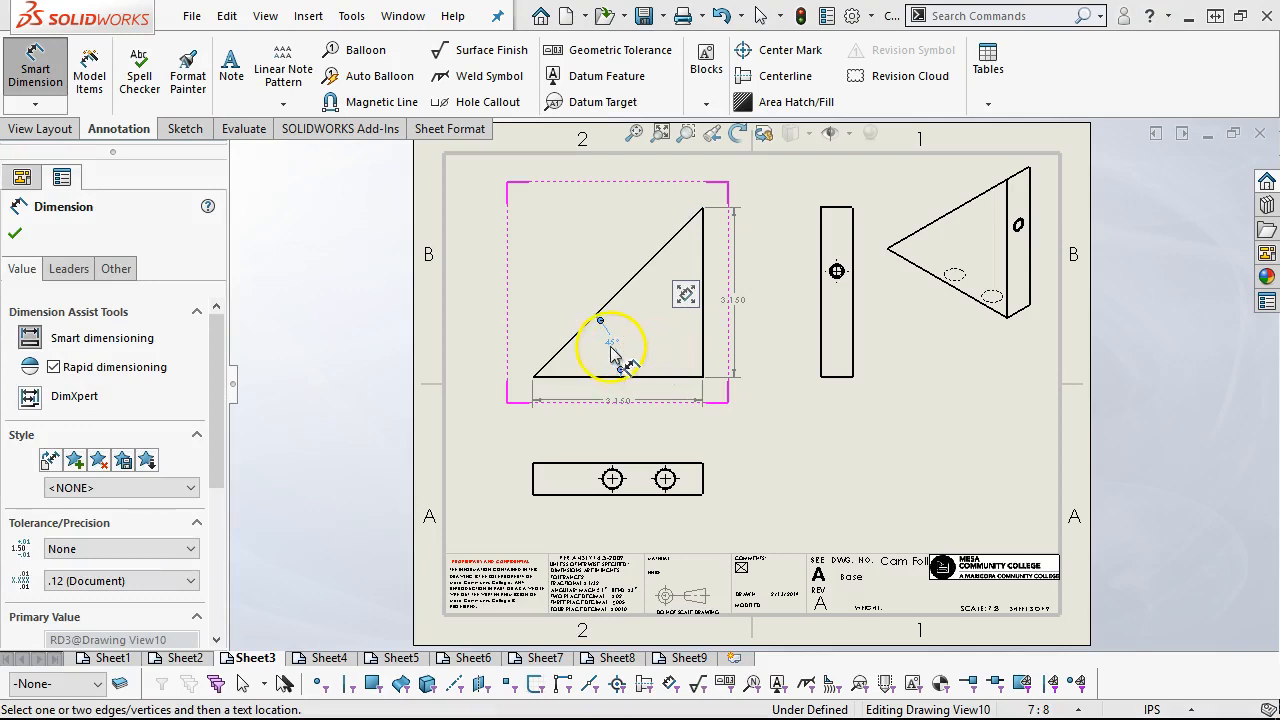
pyautogui.rightClick(441, 249)
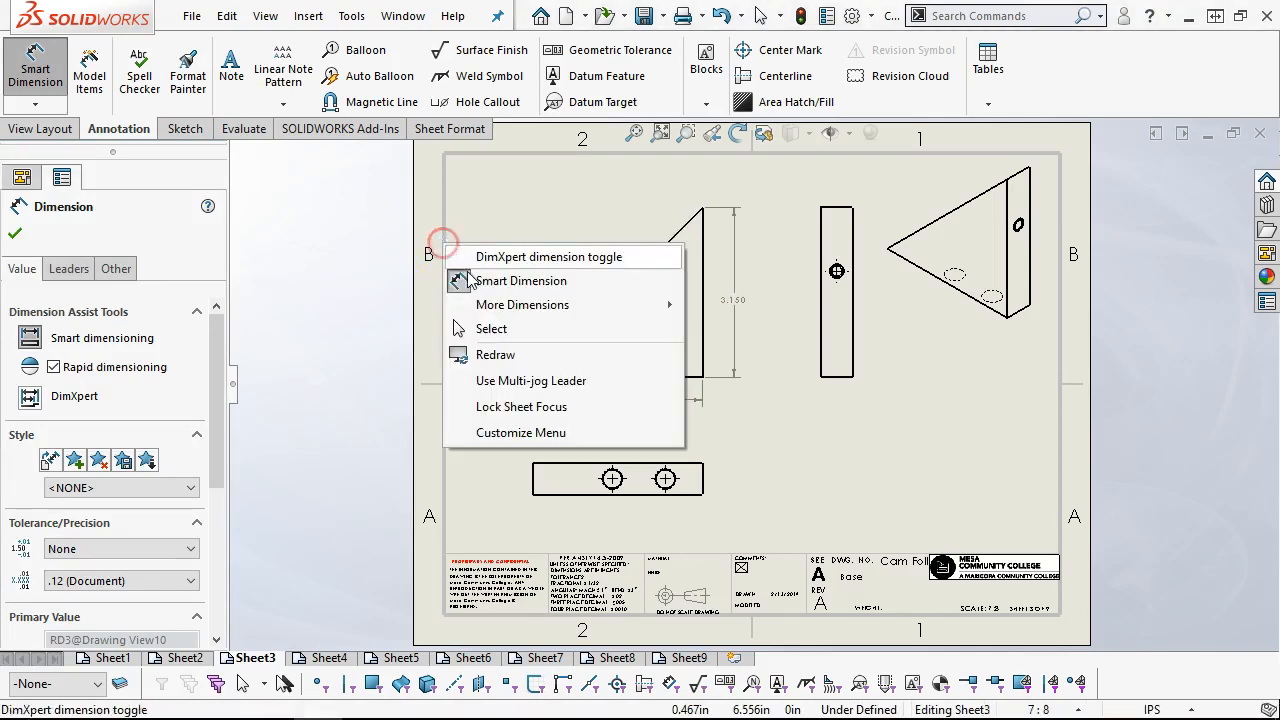
pyautogui.click(496, 325)
pyautogui.moveTo(610, 345); pyautogui.dragTo(570, 283)
pyautogui.click(570, 280)
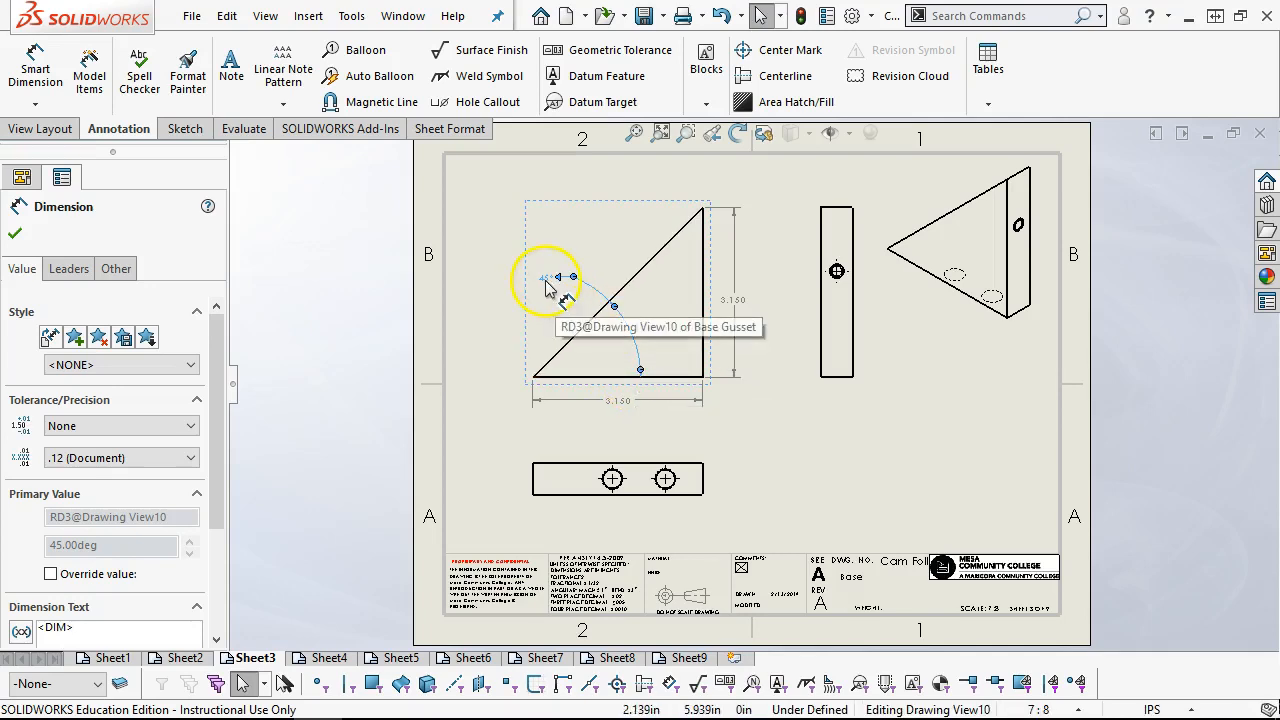
pyautogui.click(464, 290)
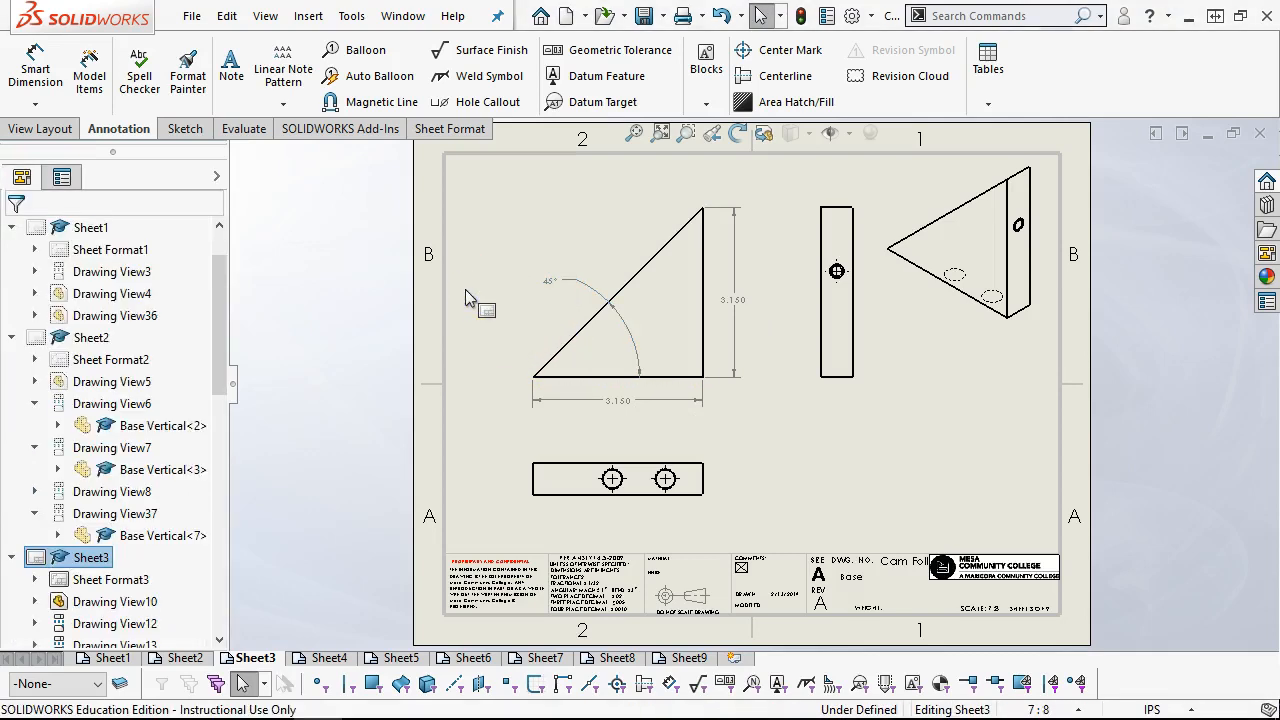
pyautogui.click(478, 251)
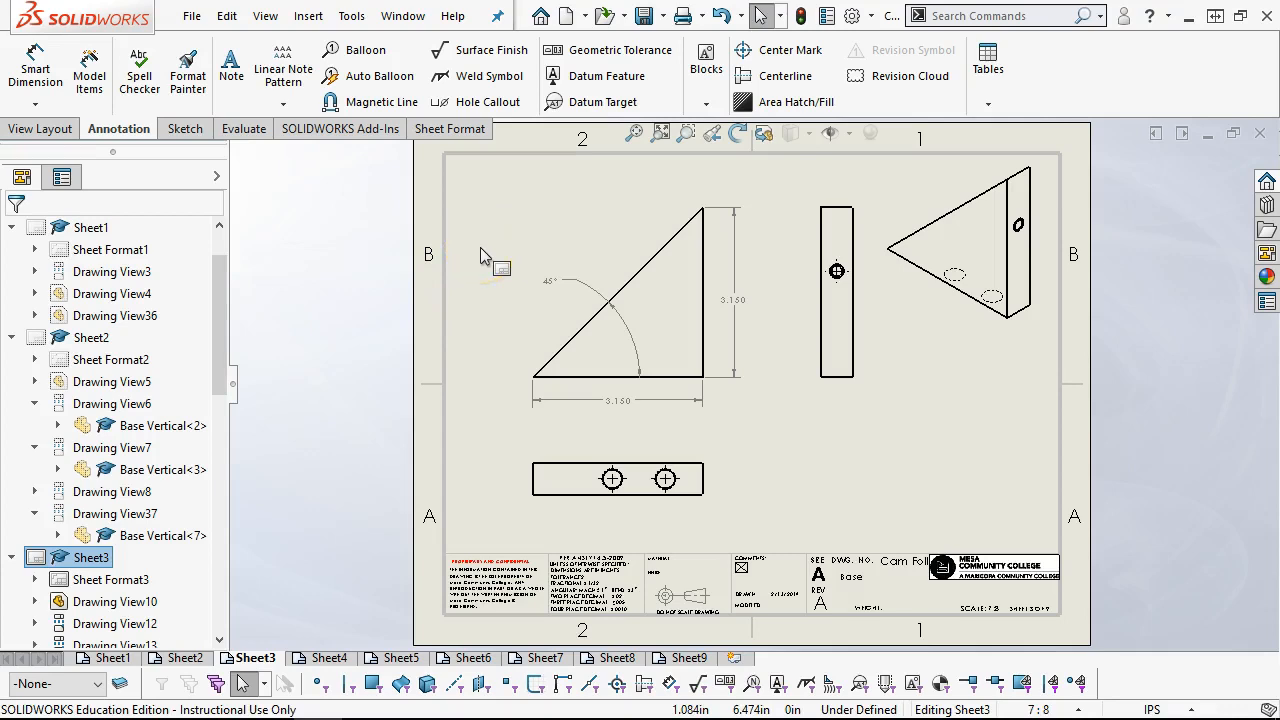
pyautogui.click(836, 326)
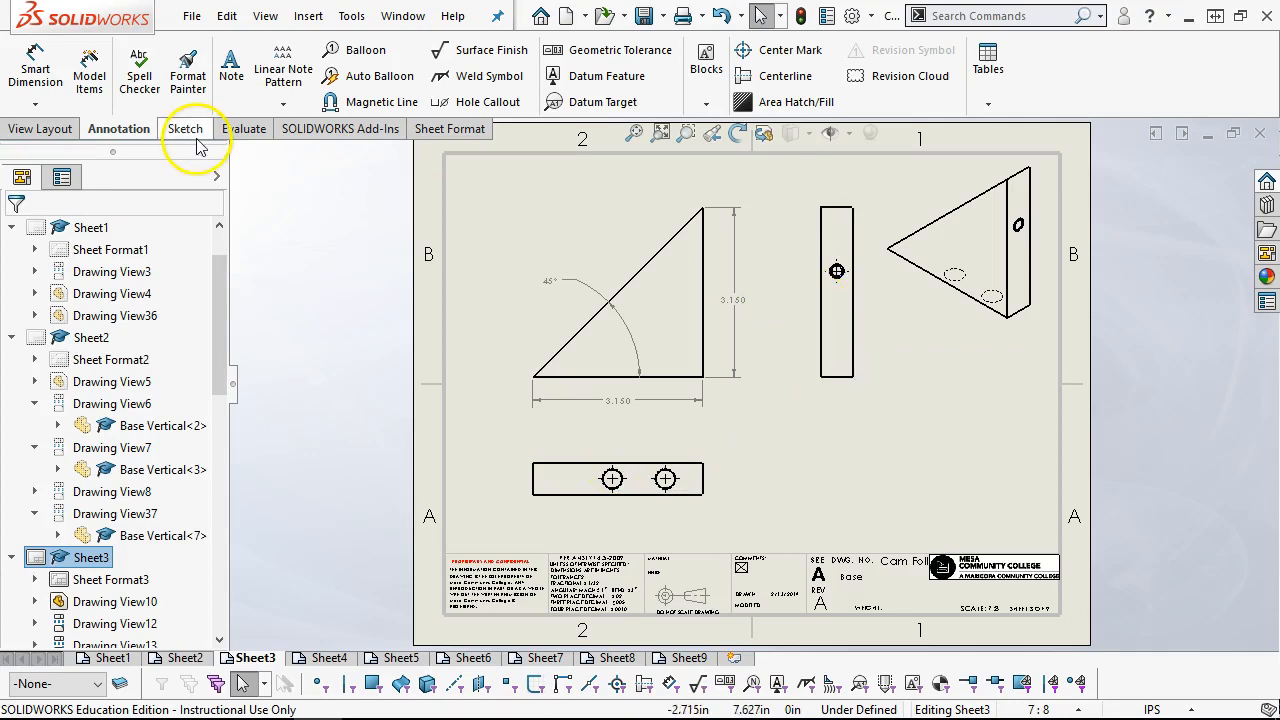
pyautogui.click(280, 72)
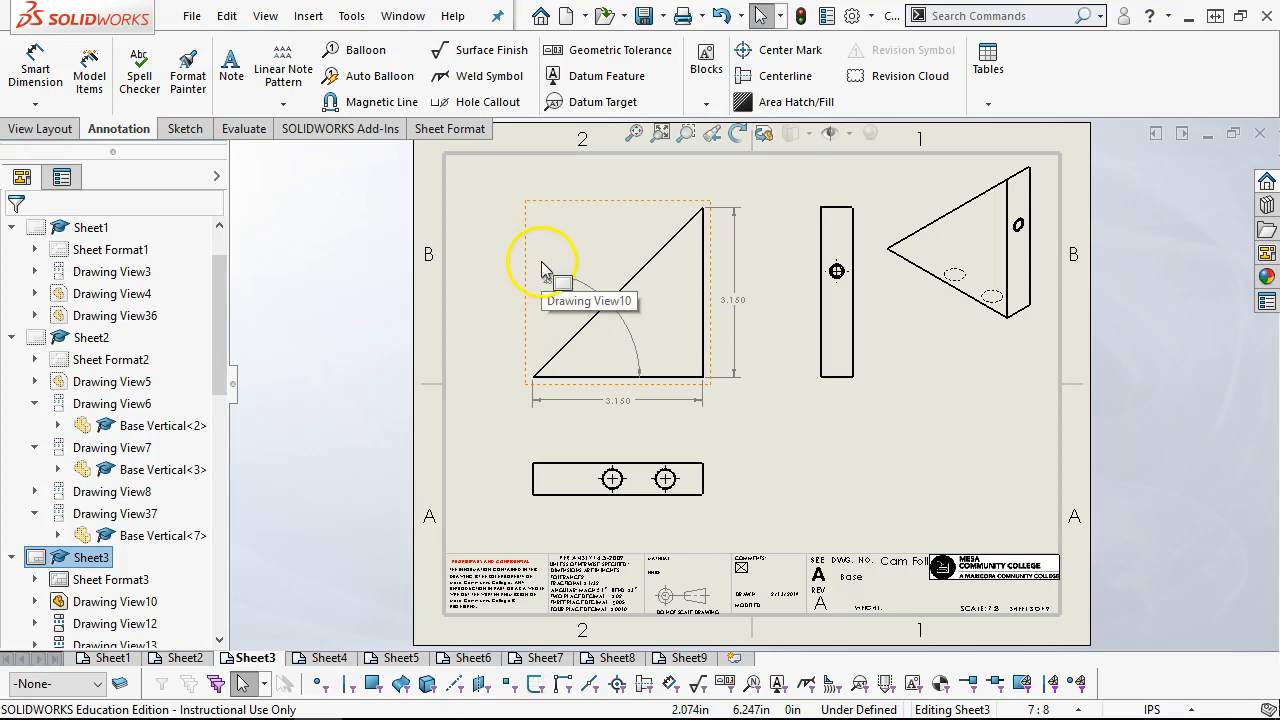
pyautogui.click(572, 247)
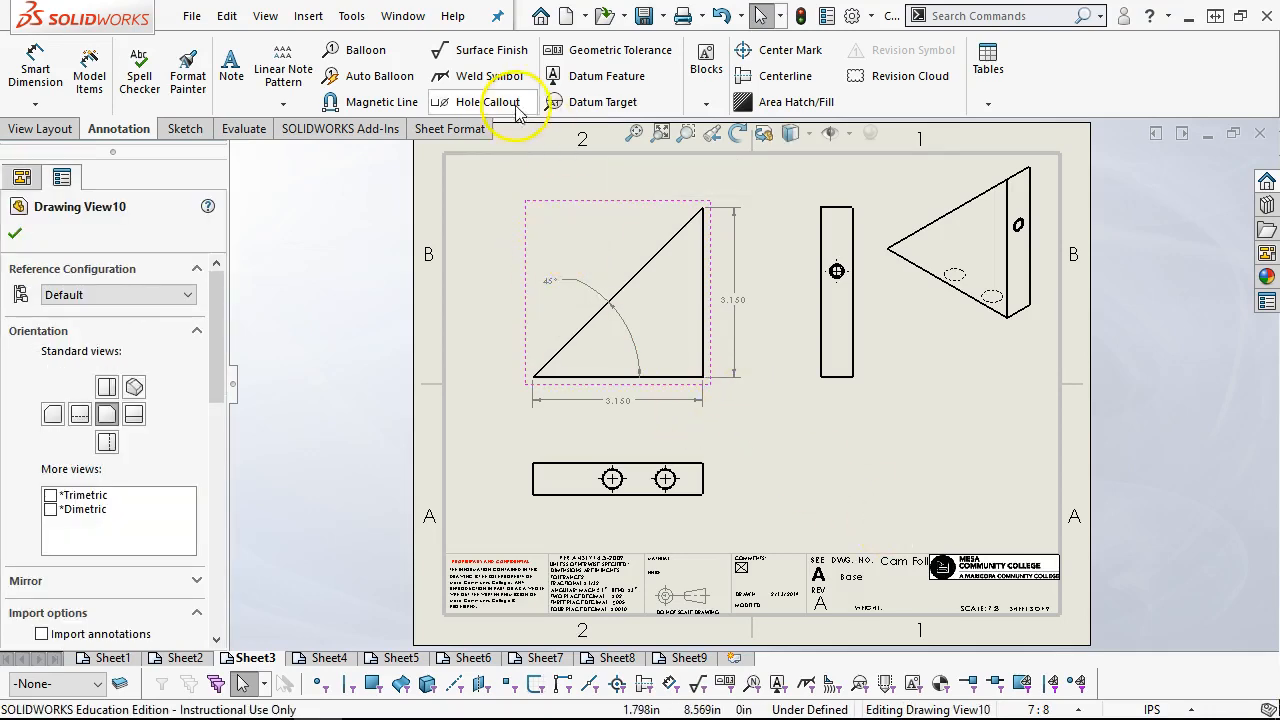
# Step: Attach datum feature B to the lower extension line of the gusset's vertical dimension, with its label below the line
pyautogui.click(630, 84)
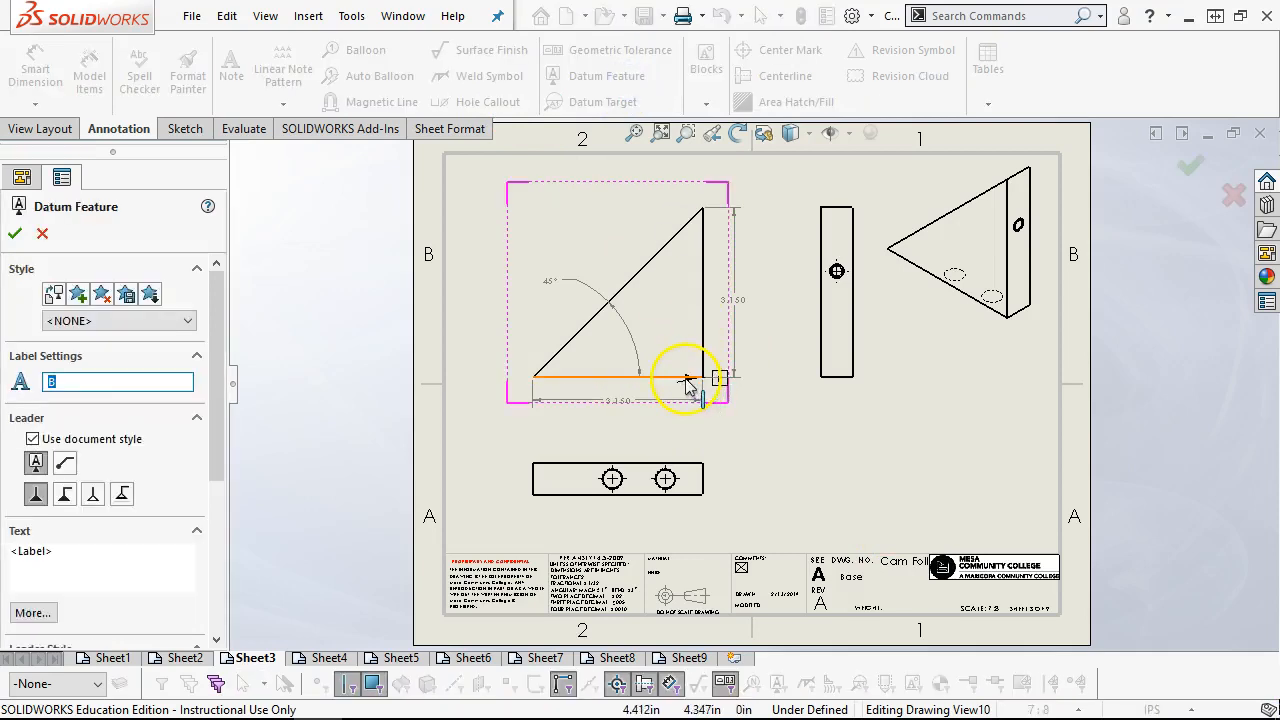
pyautogui.scroll(3, 685, 385)
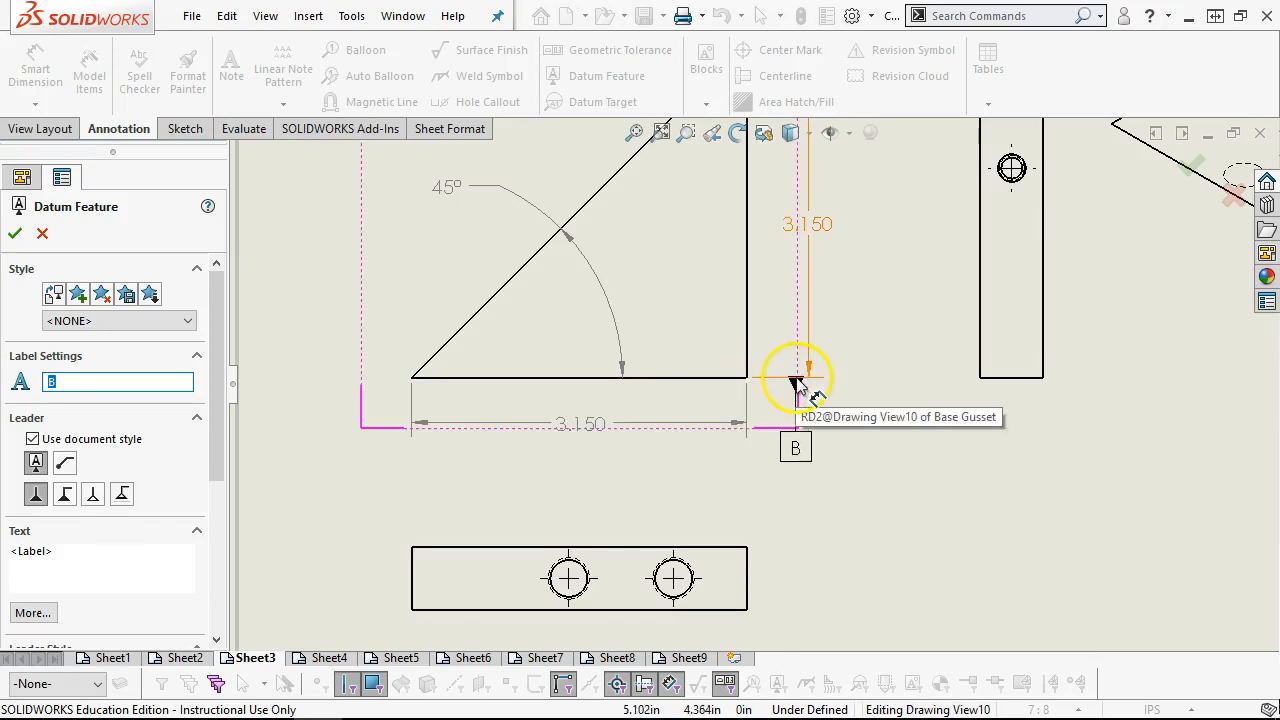
pyautogui.click(796, 383)
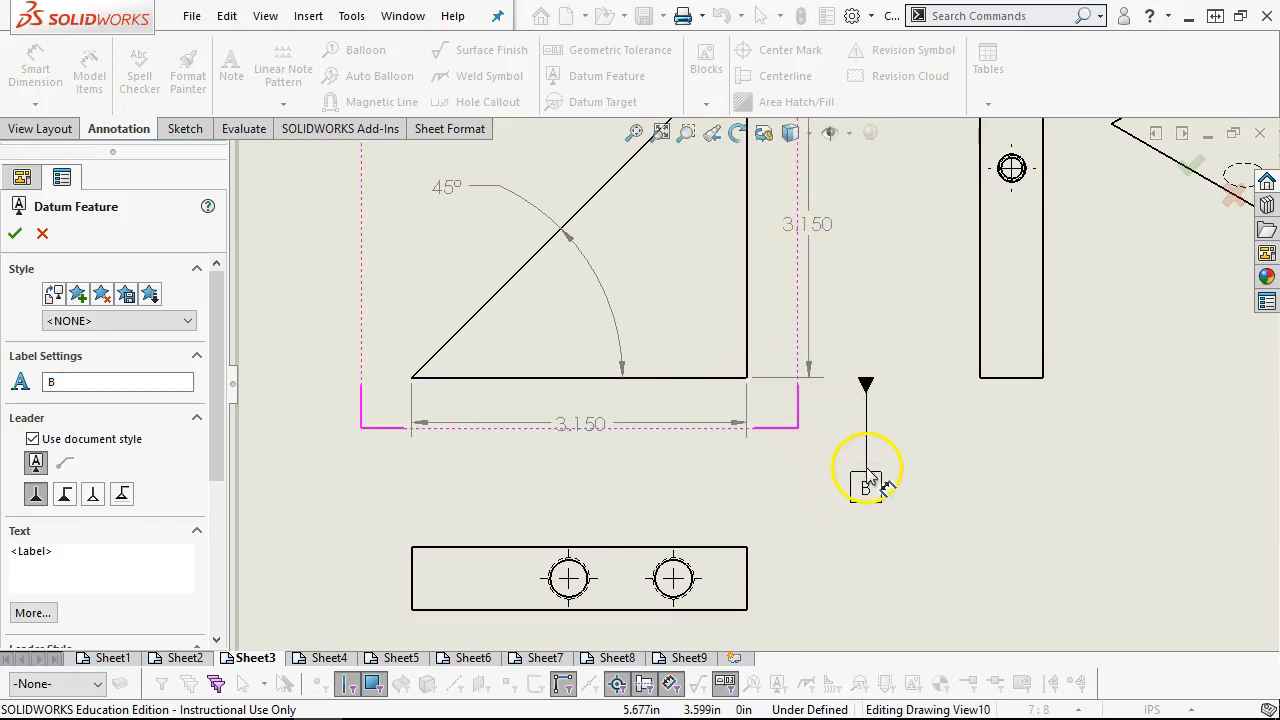
pyautogui.click(866, 476)
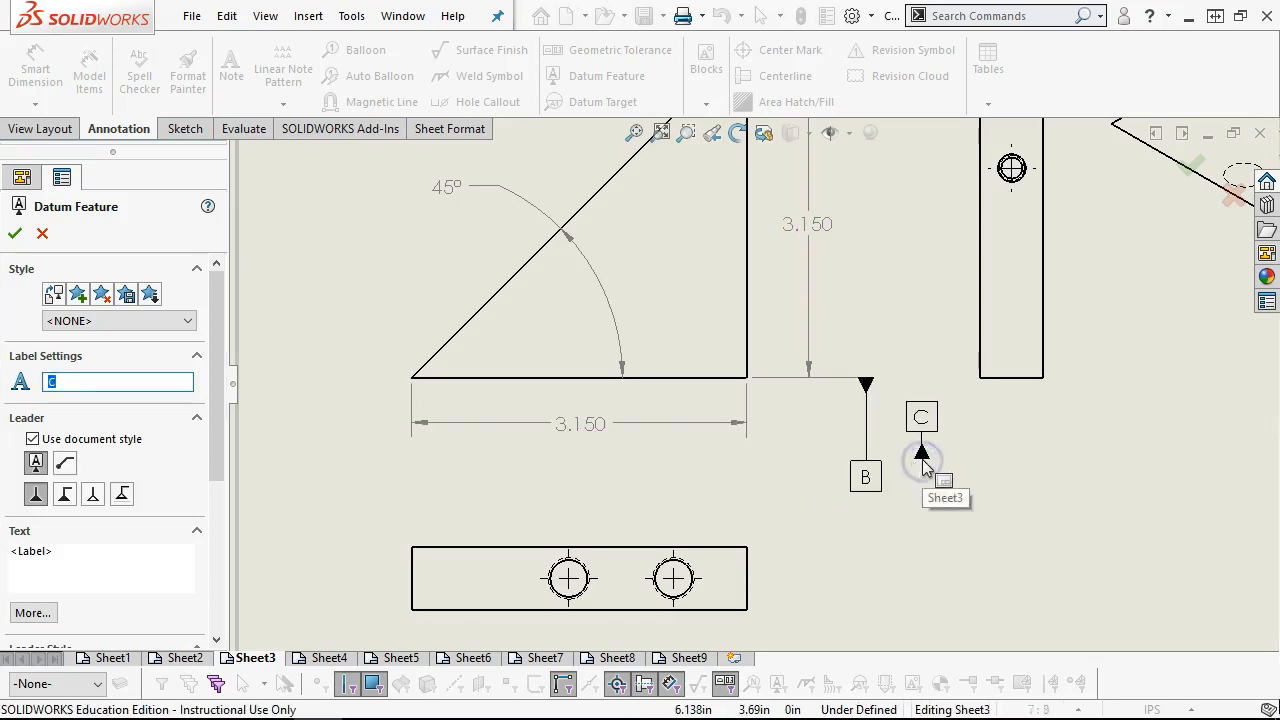
# Step: Attach datum feature C to the gusset's vertical edge, extended above the upper corner, with its label to the right, and finish placing datums
pyautogui.click(751, 333)
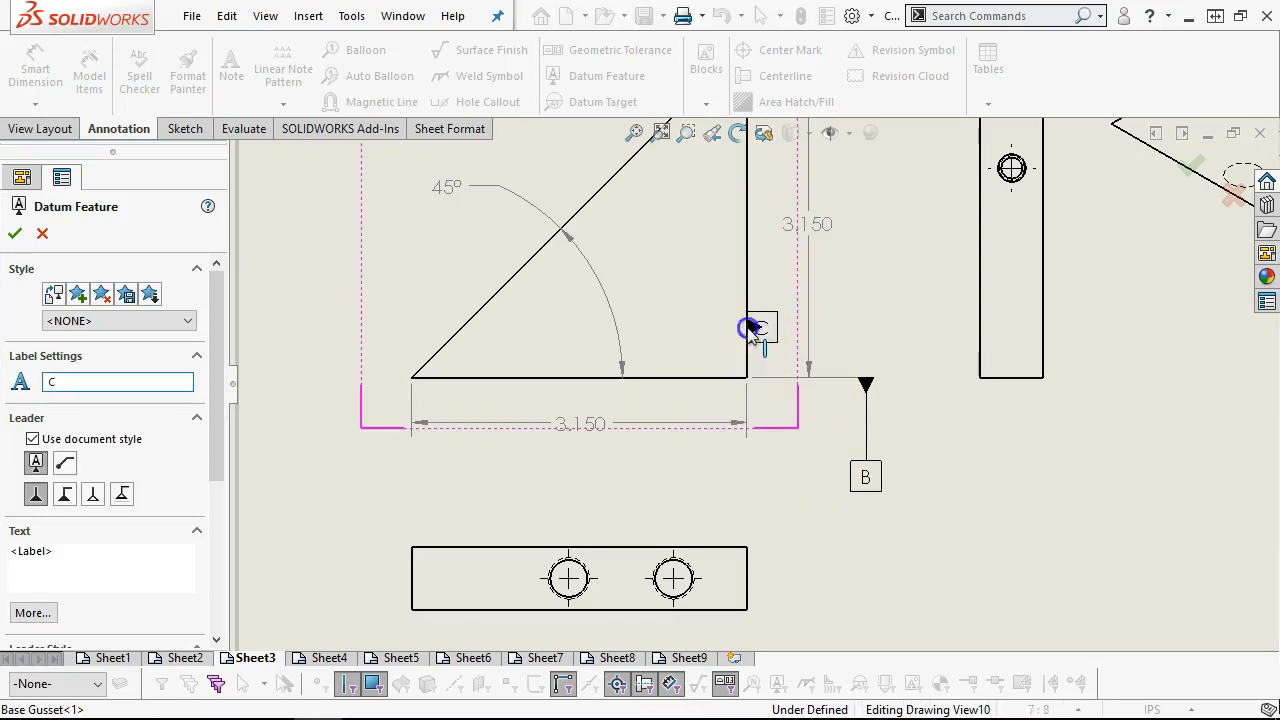
pyautogui.press('f')
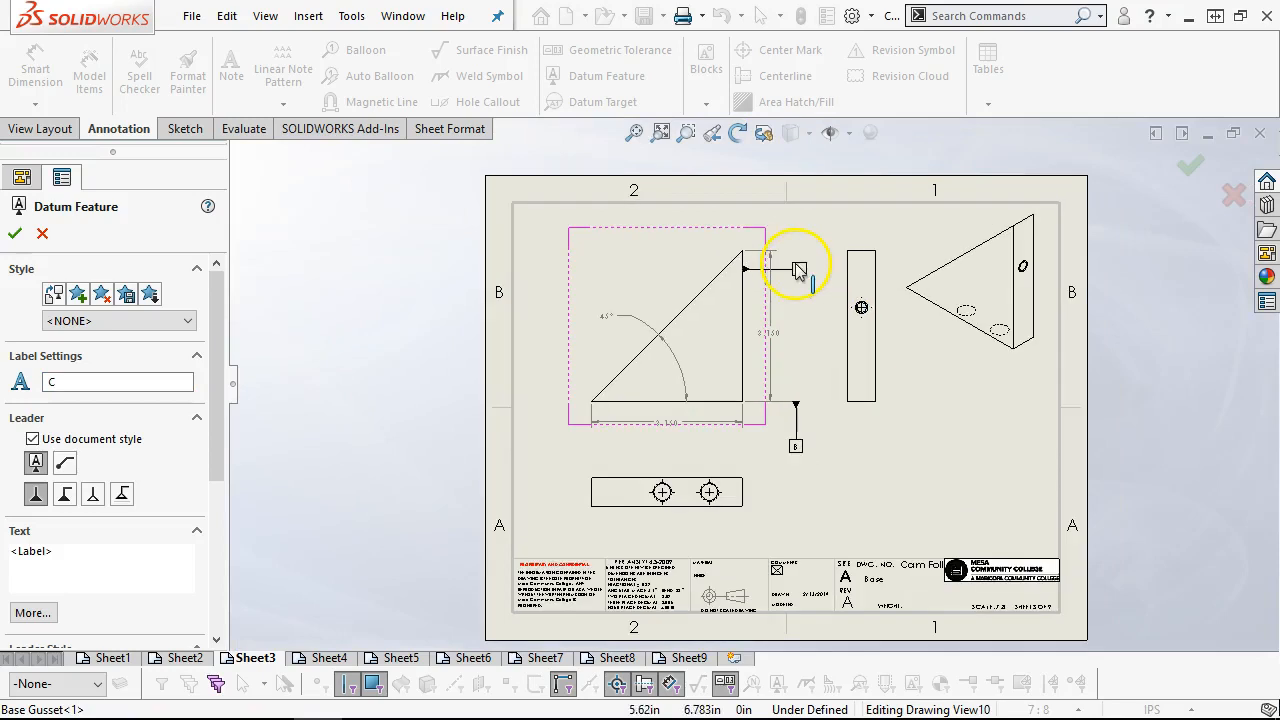
pyautogui.click(785, 230)
pyautogui.rightClick(795, 277)
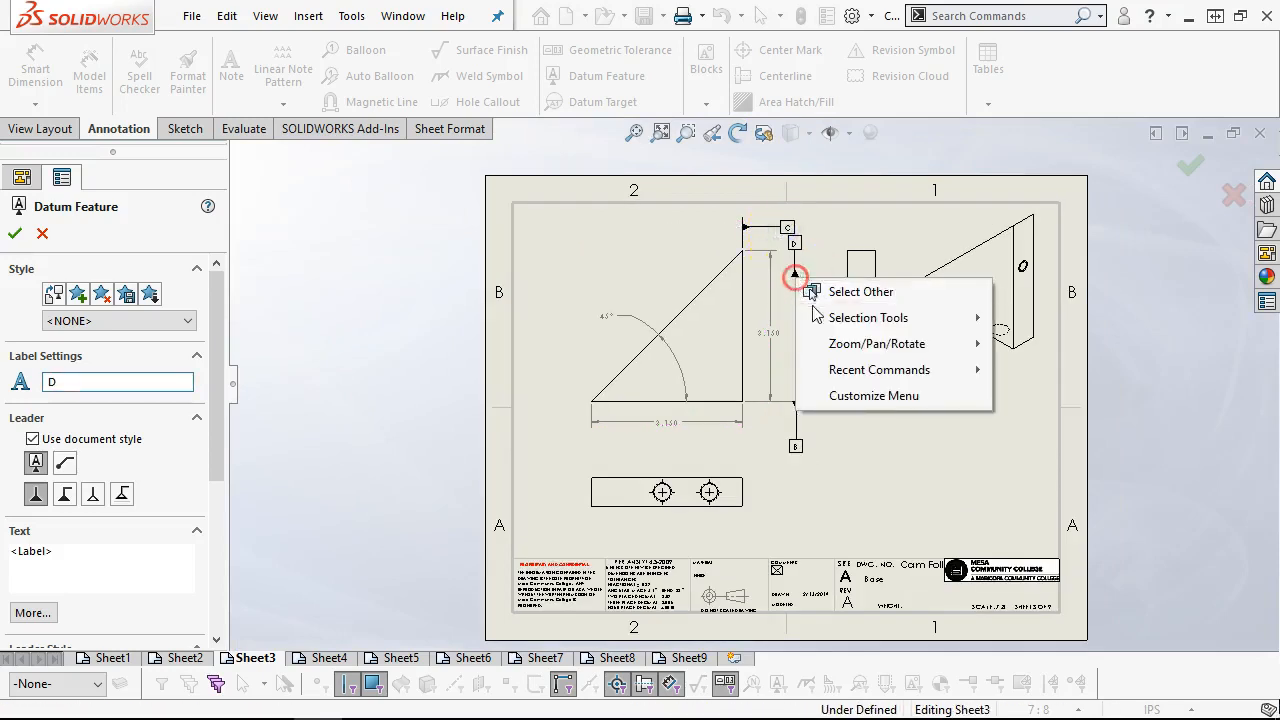
pyautogui.press('Escape')
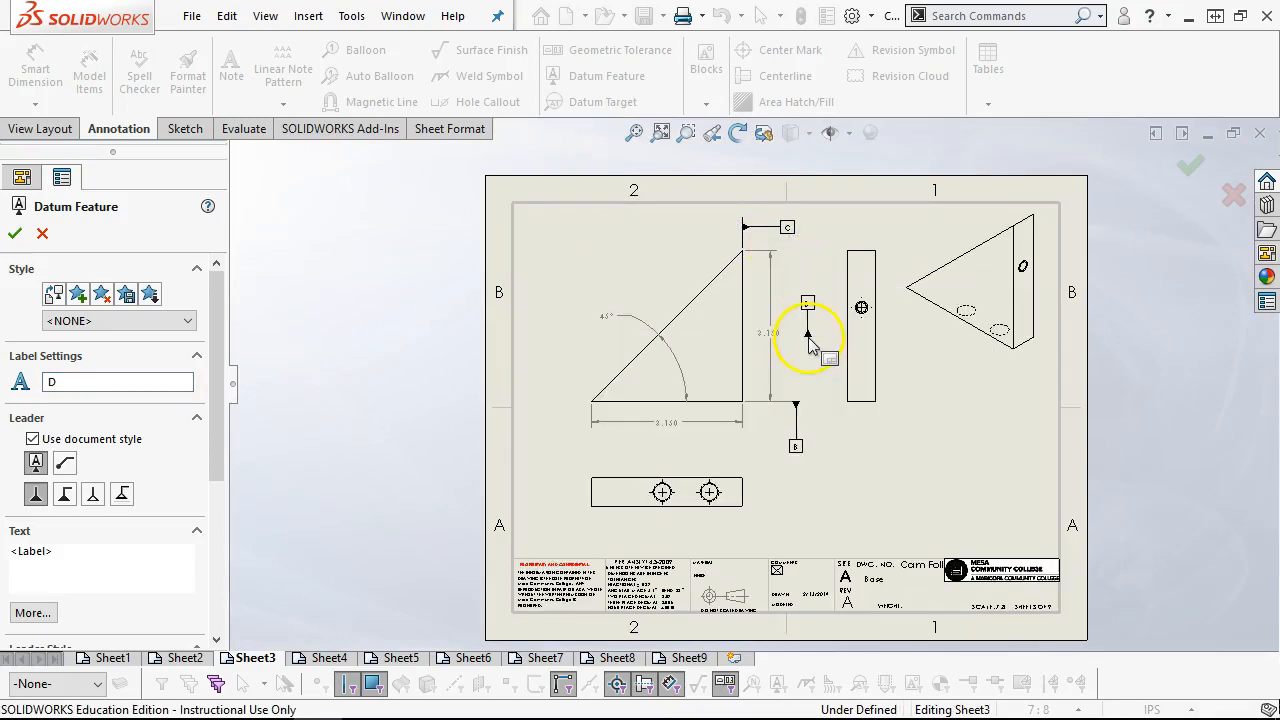
pyautogui.press('Escape')
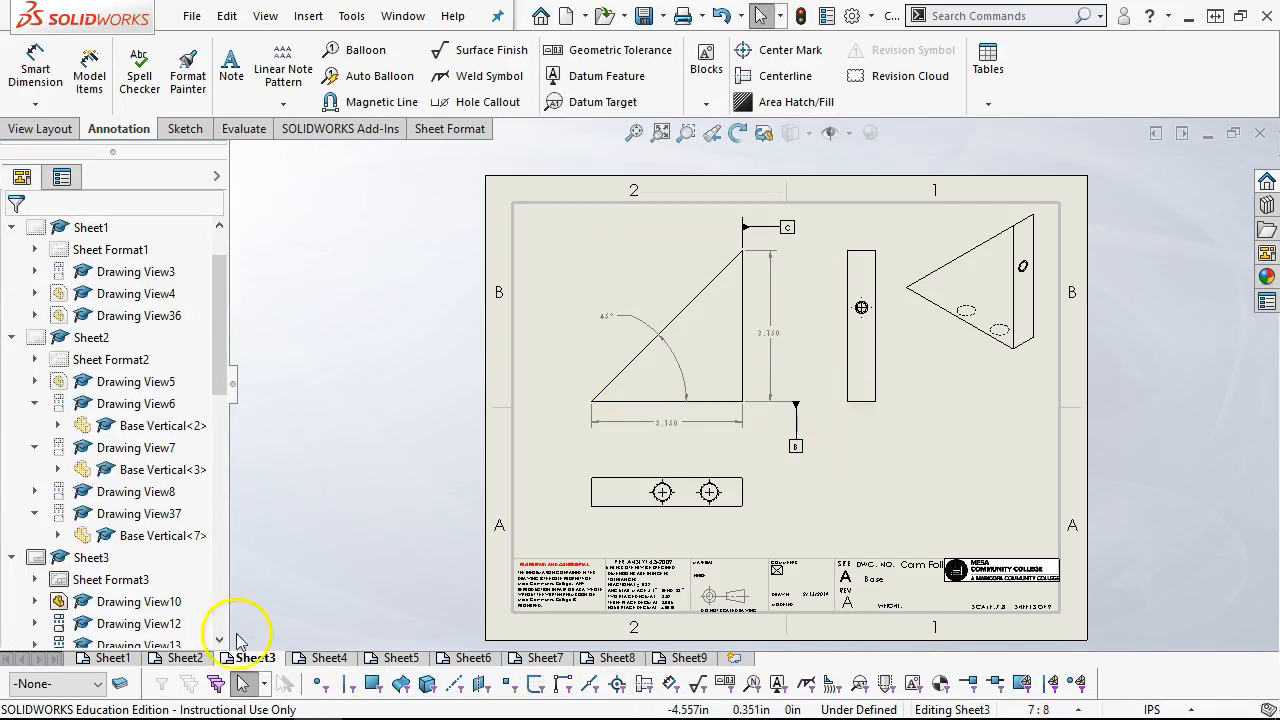
# Step: Review the dimensioned views on Sheet2 and the fully annotated Base views on Sheet1
pyautogui.click(176, 659)
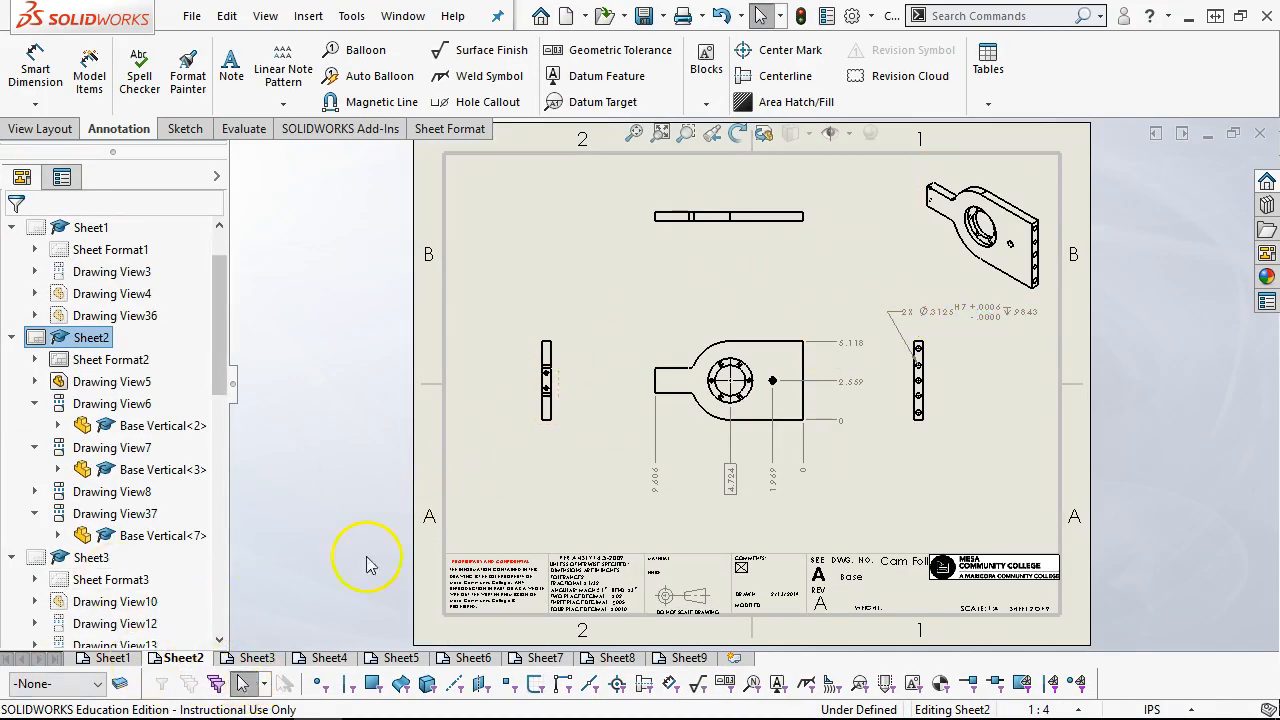
pyautogui.click(106, 658)
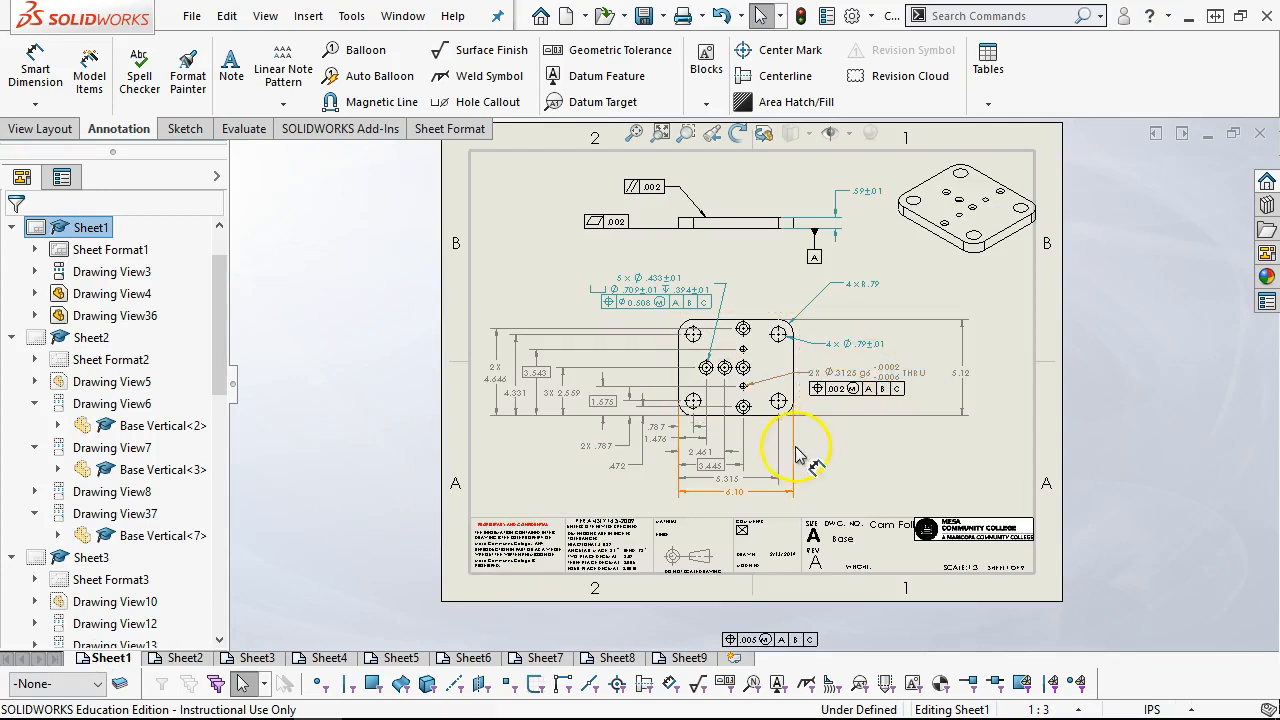
# Step: Attach a datum feature to the lower edge of the Base plan view, extended beyond the corner, with its label below
pyautogui.scroll(-2, 800, 443)
pyautogui.scroll(-1, 770, 384)
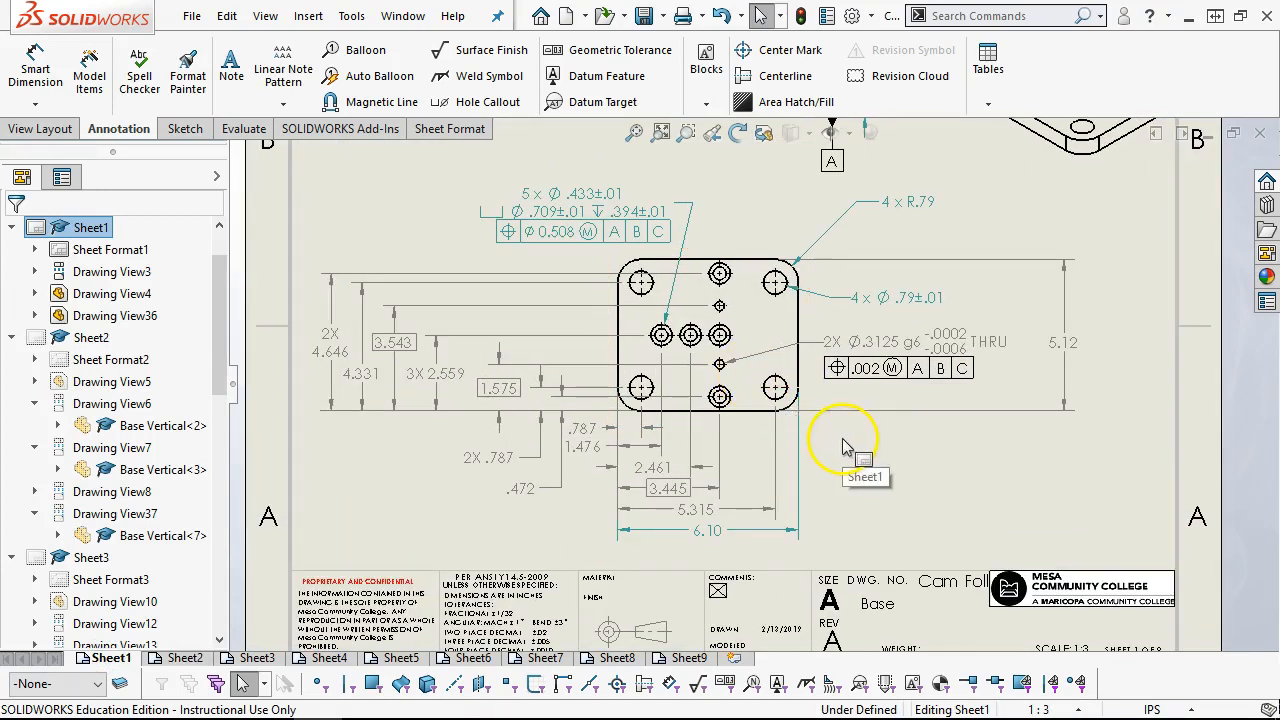
pyautogui.click(569, 79)
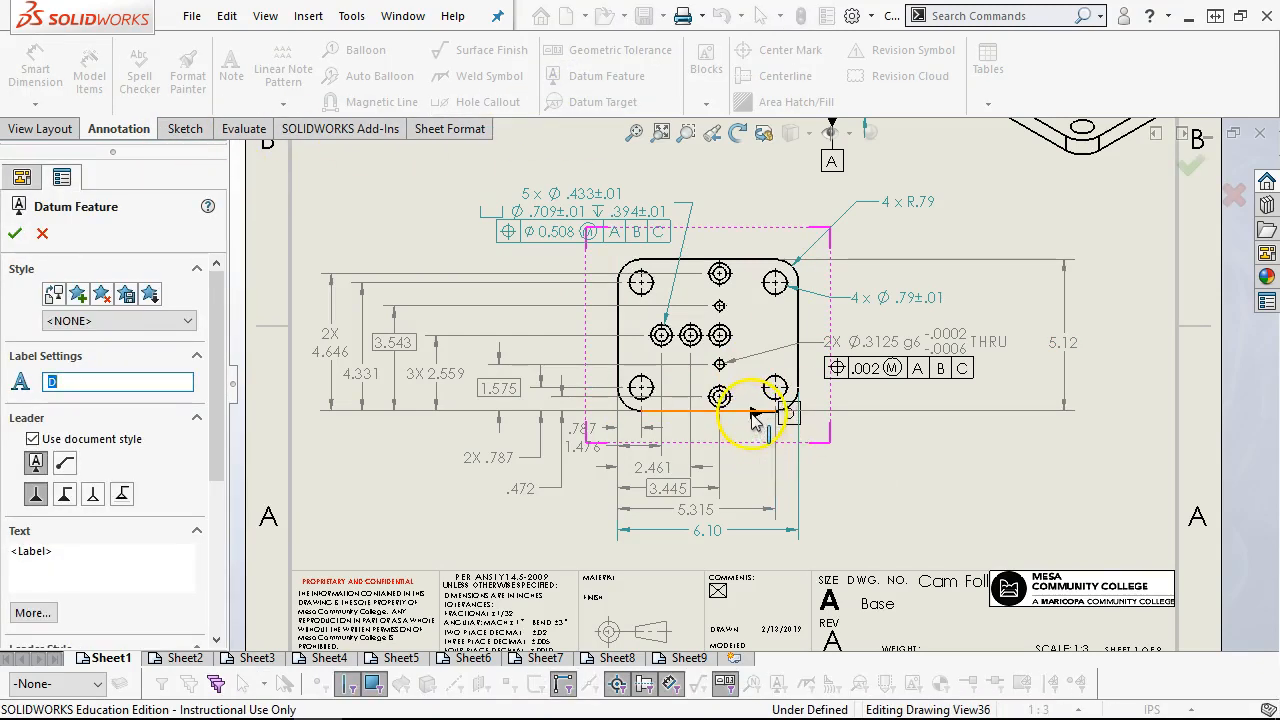
pyautogui.click(755, 412)
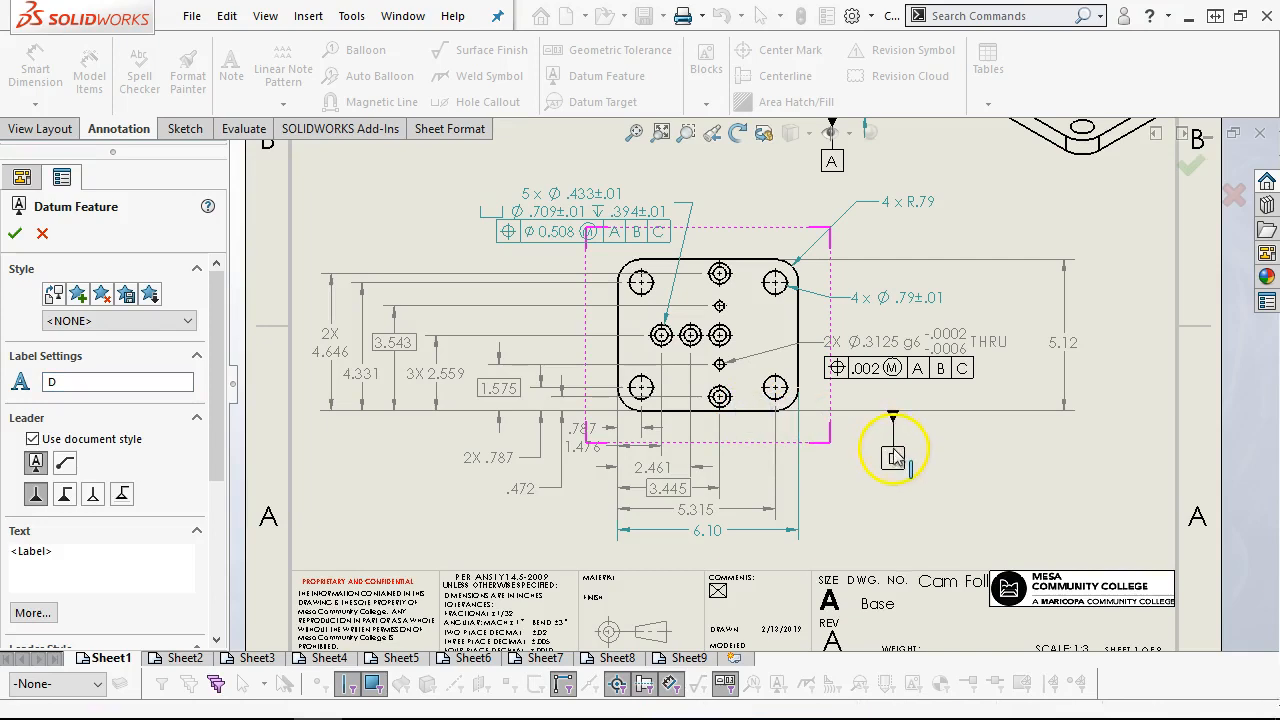
pyautogui.click(875, 465)
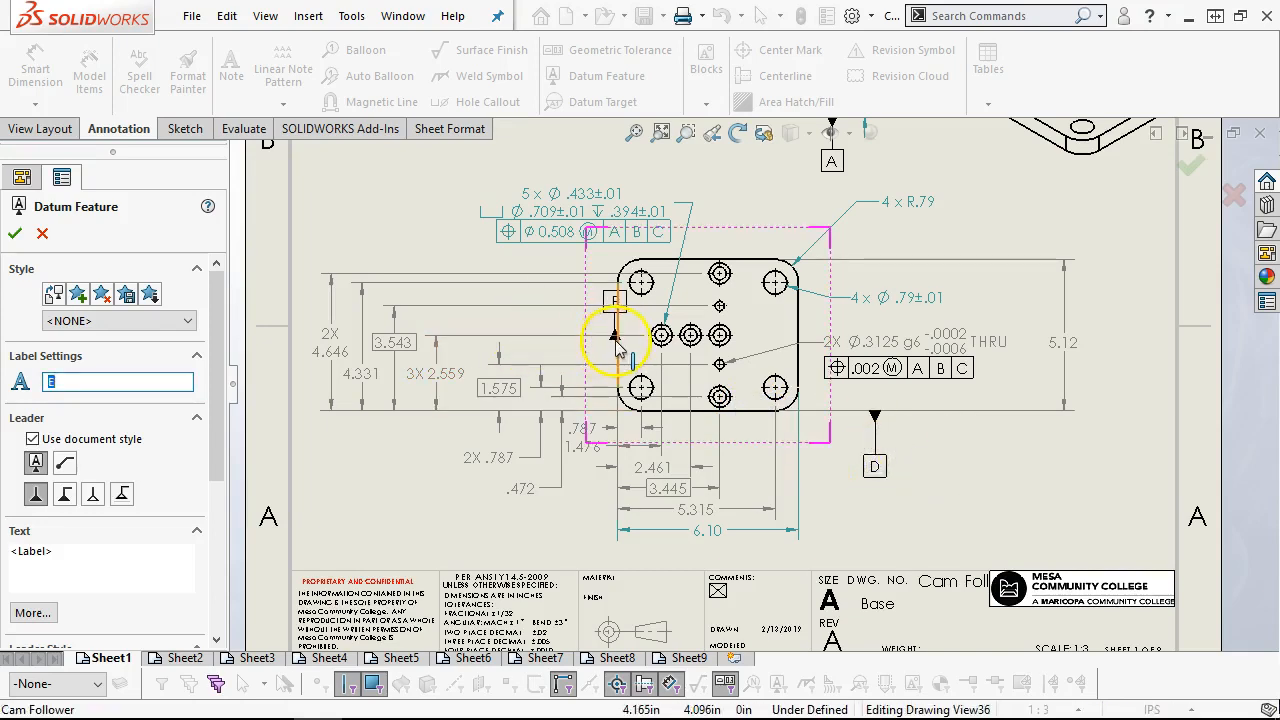
# Step: Attach a datum feature to the Base's left edge, extended below the overall width dimension, with its label to the left, and finish placing datums
pyautogui.click(617, 292)
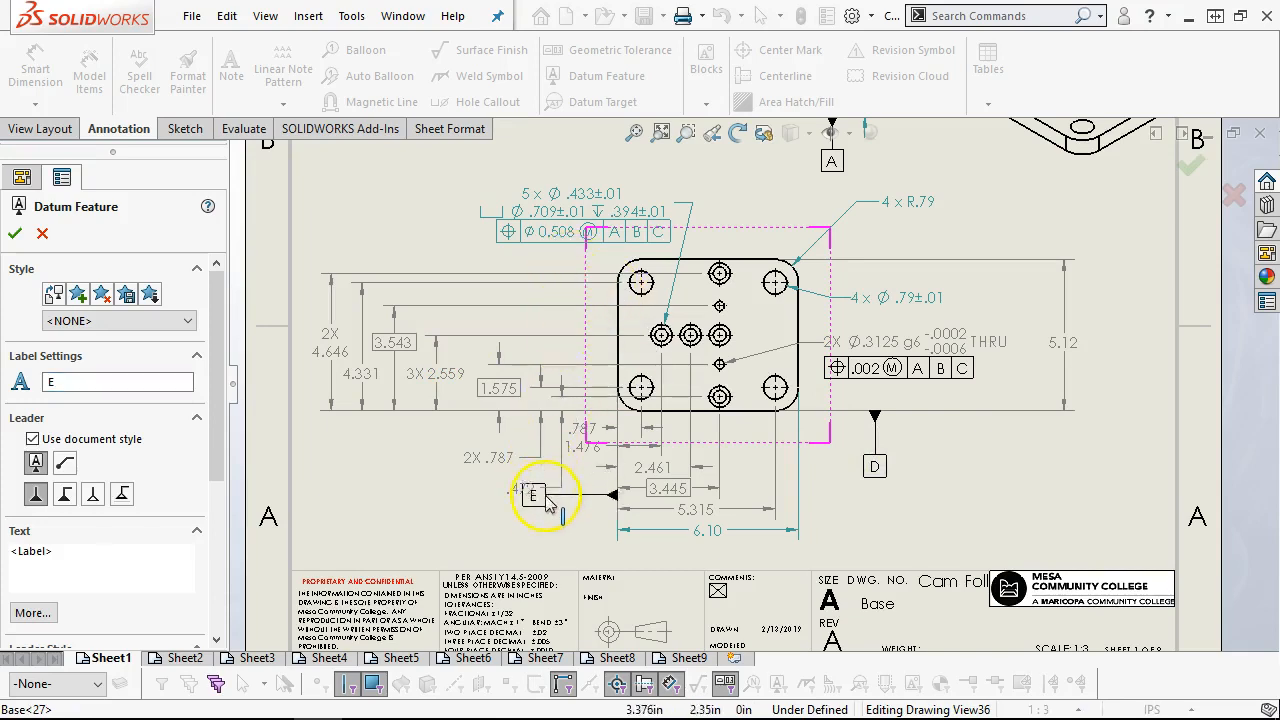
pyautogui.click(550, 540)
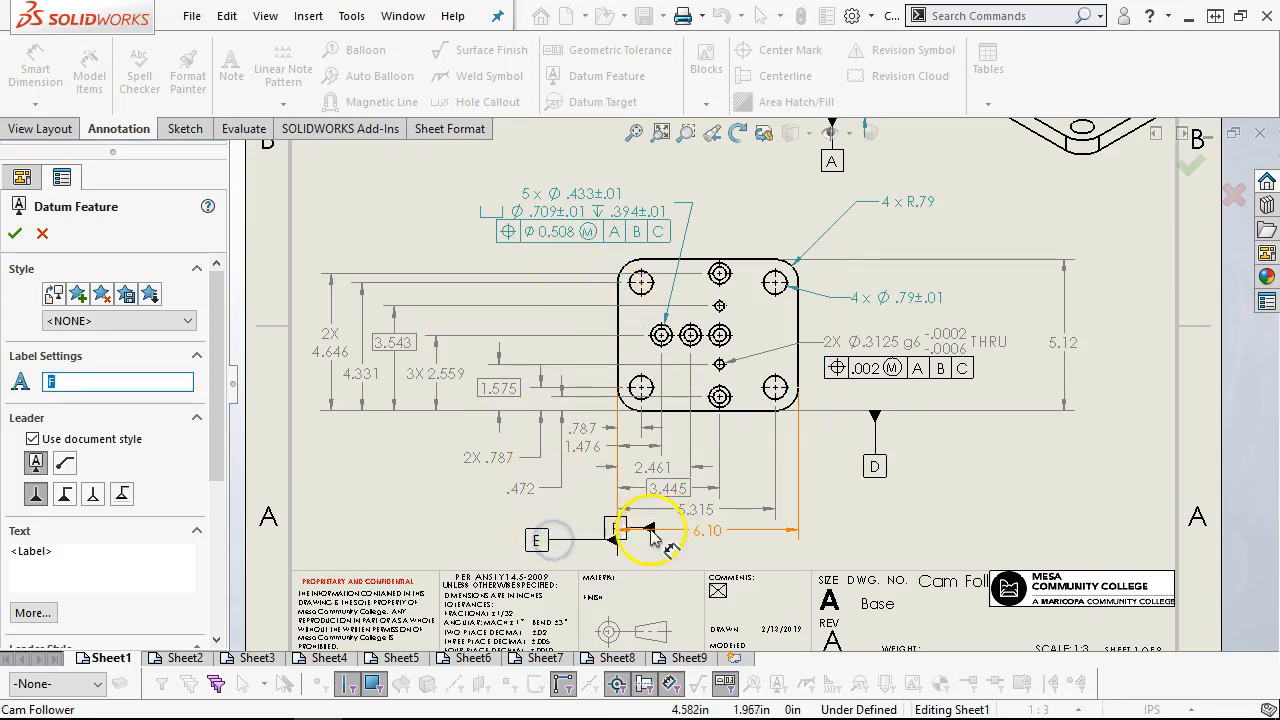
pyautogui.click(14, 233)
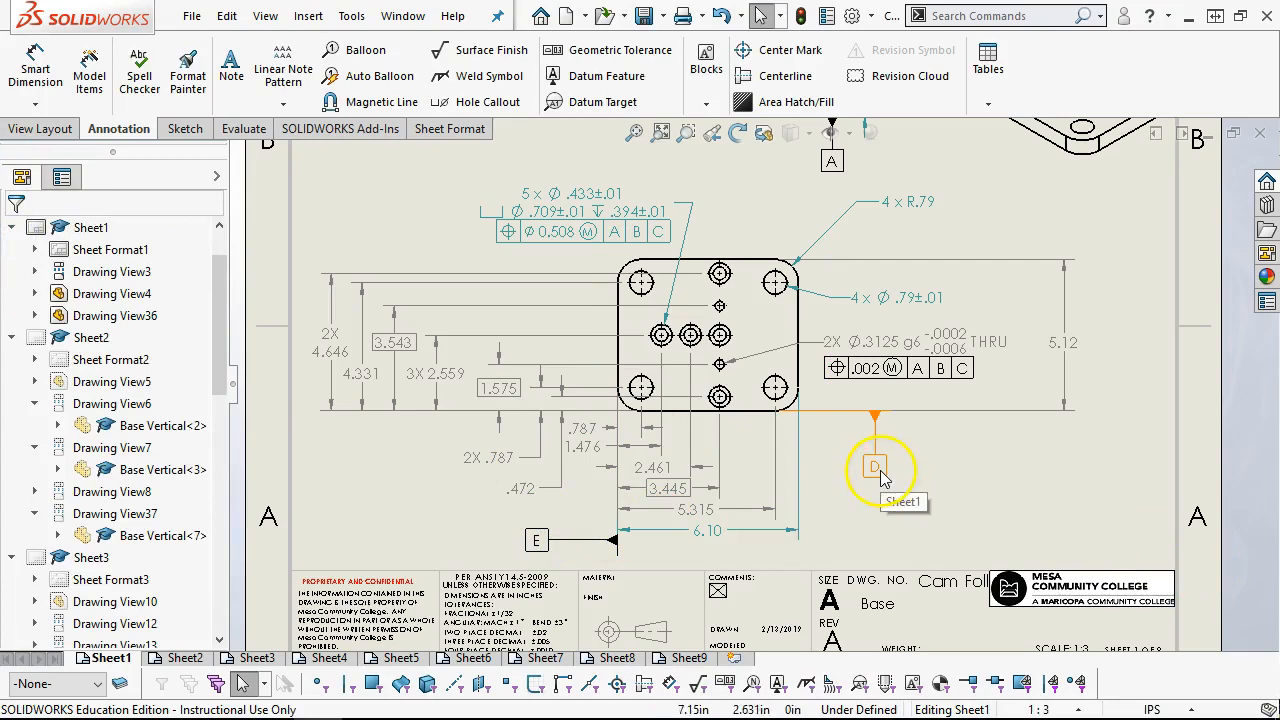
# Step: Relabel the datum feature on the Base's lower edge as B
pyautogui.click(877, 468)
pyautogui.click(50, 385)
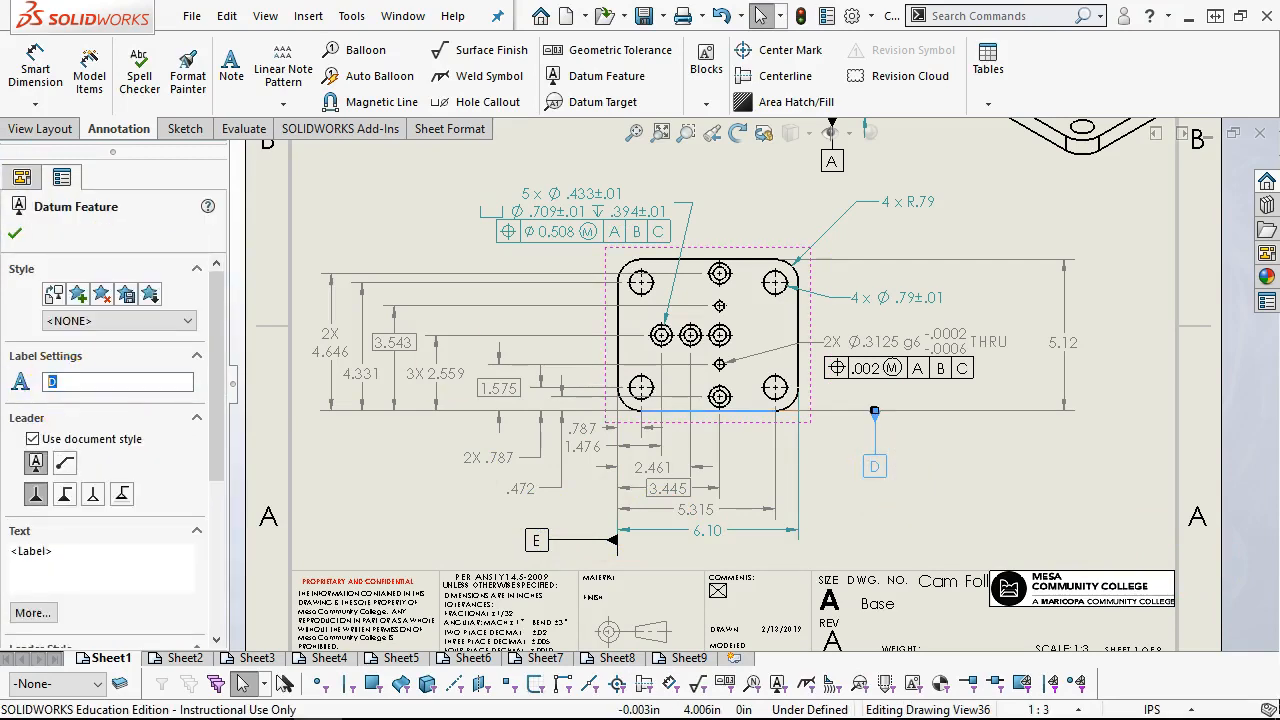
pyautogui.write('B')
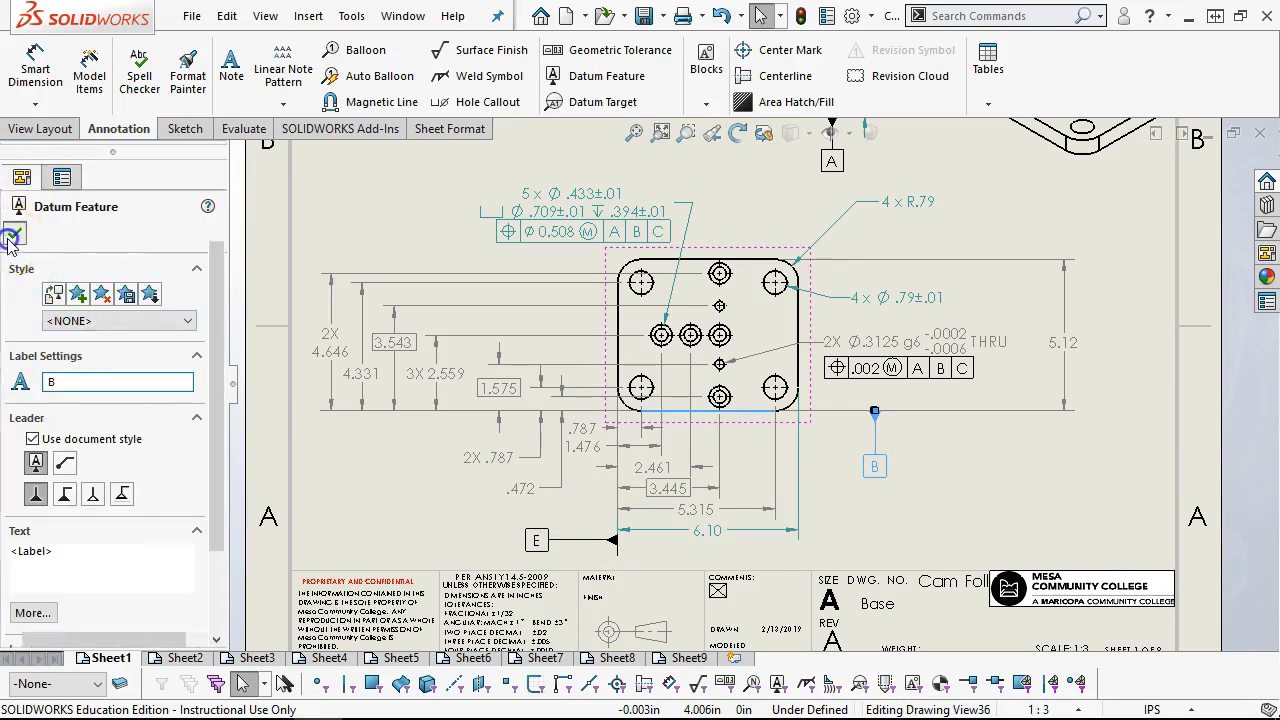
pyautogui.click(14, 233)
# Step: Relabel the datum feature on the Base's left edge as C
pyautogui.click(533, 538)
pyautogui.click(27, 375)
pyautogui.write('C')
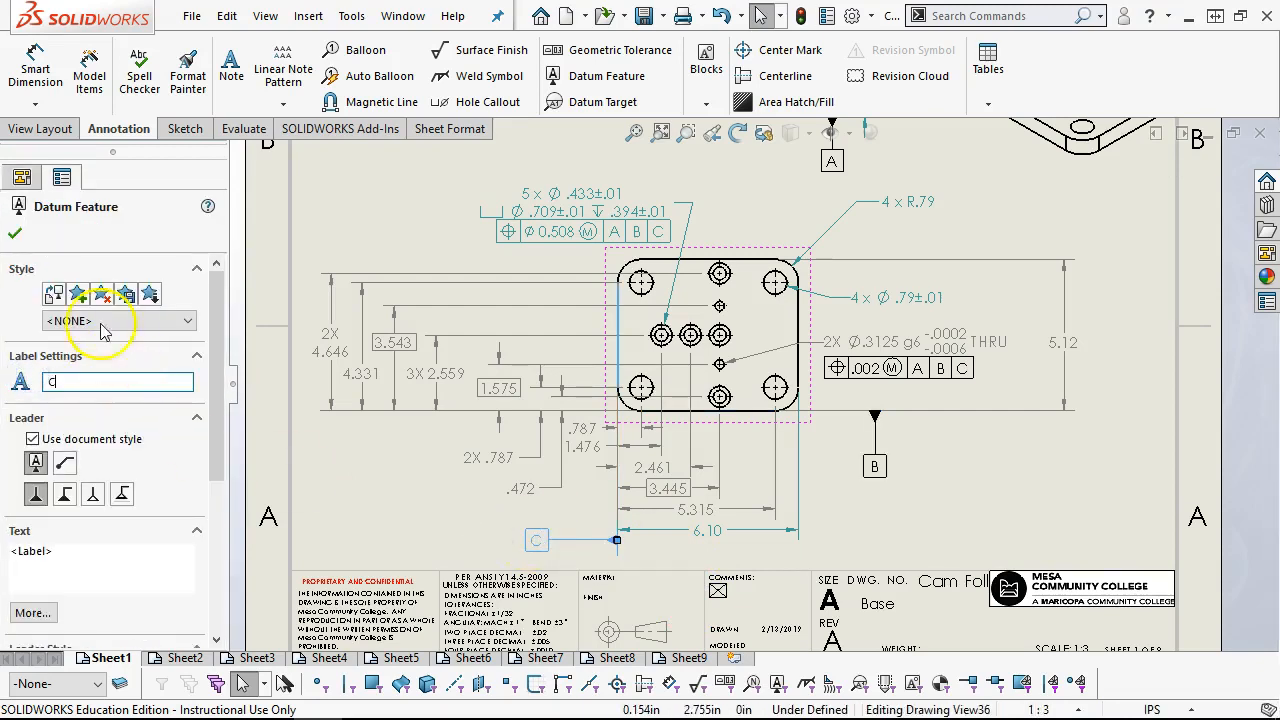
pyautogui.click(14, 233)
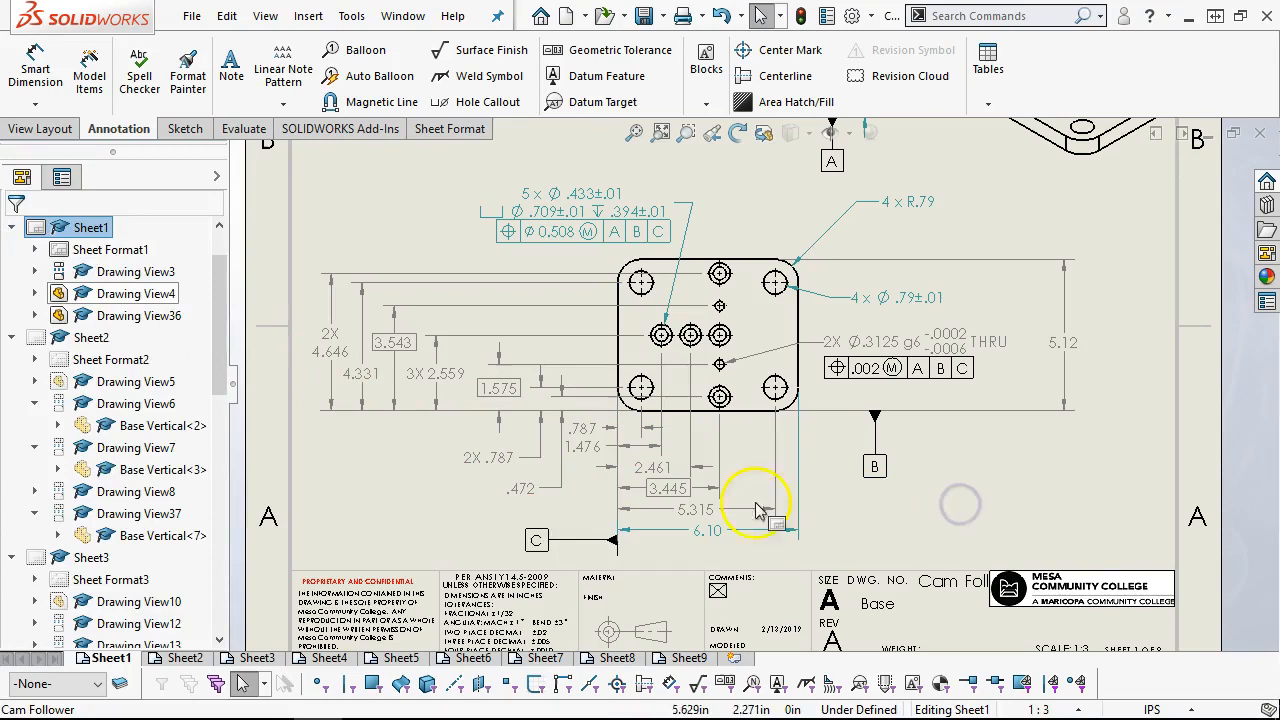
# Step: Move datum C in line with the overall width dimension and datum B closer to the Base view
pyautogui.moveTo(536, 540); pyautogui.dragTo(566, 528)
pyautogui.moveTo(880, 466); pyautogui.dragTo(847, 450)
pyautogui.click(856, 490)
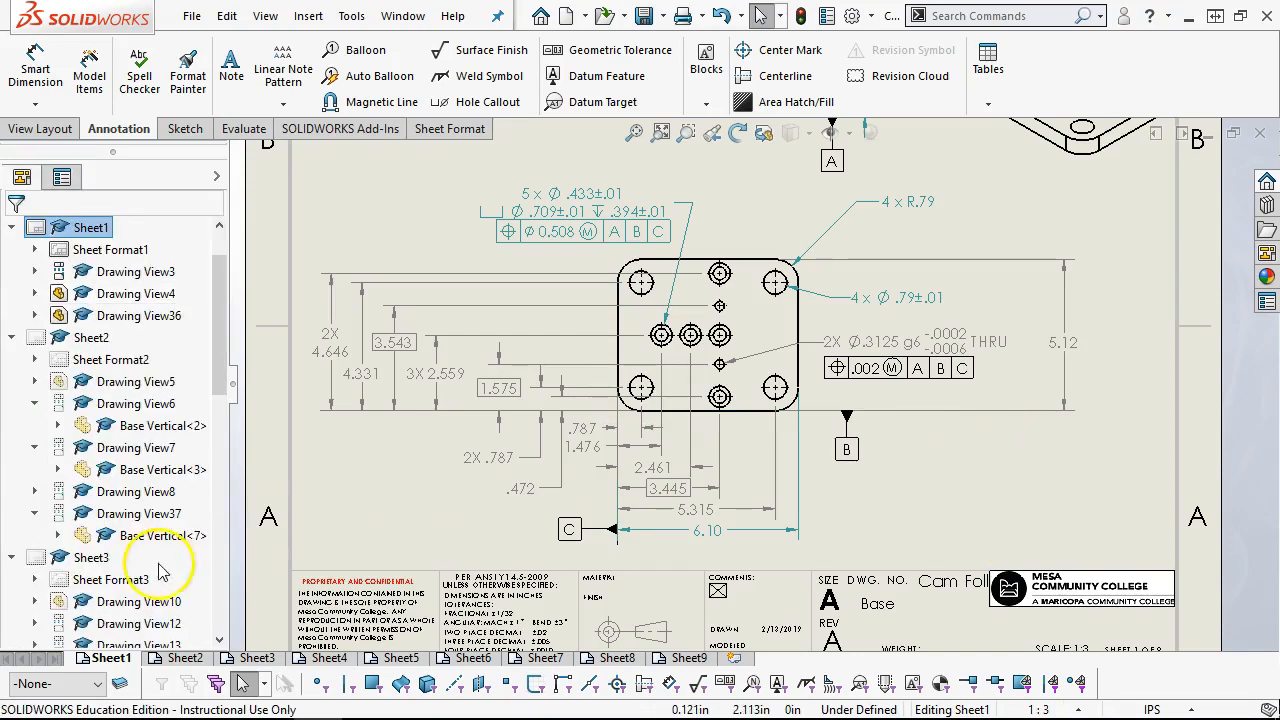
# Step: On Sheet3, relabel the datum feature below the gusset's lower extension line as A
pyautogui.click(183, 657)
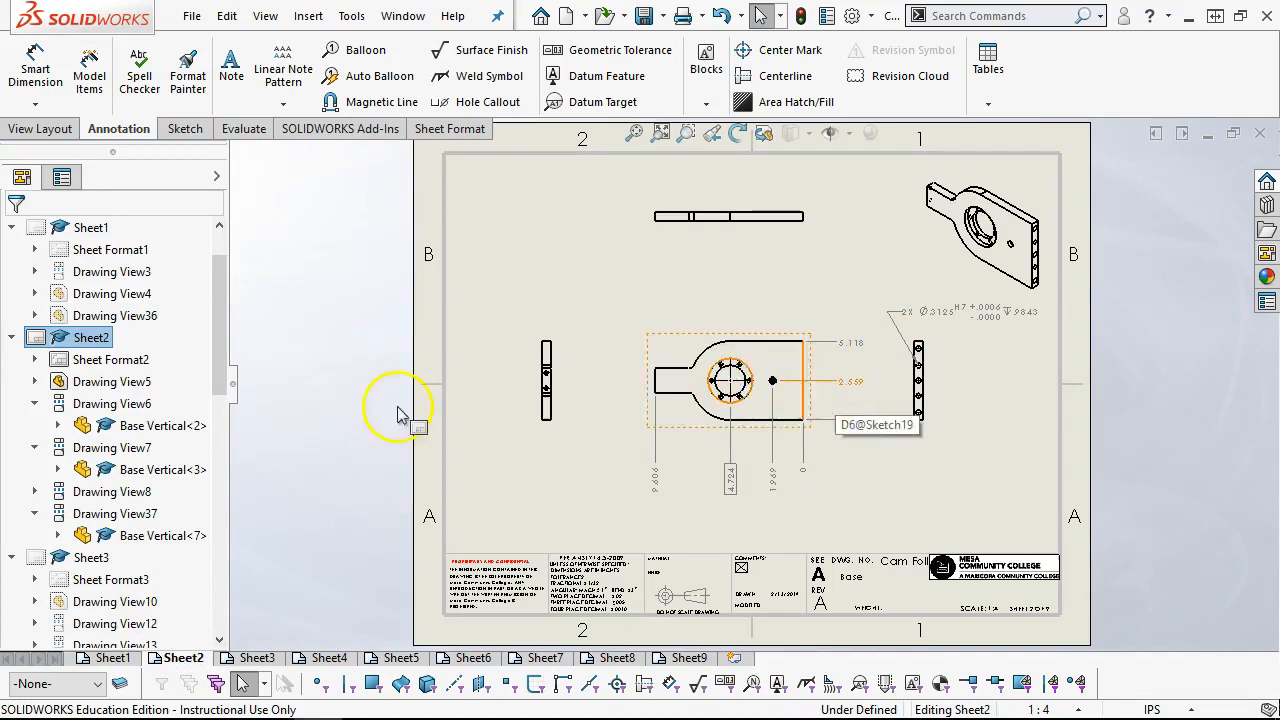
pyautogui.click(256, 657)
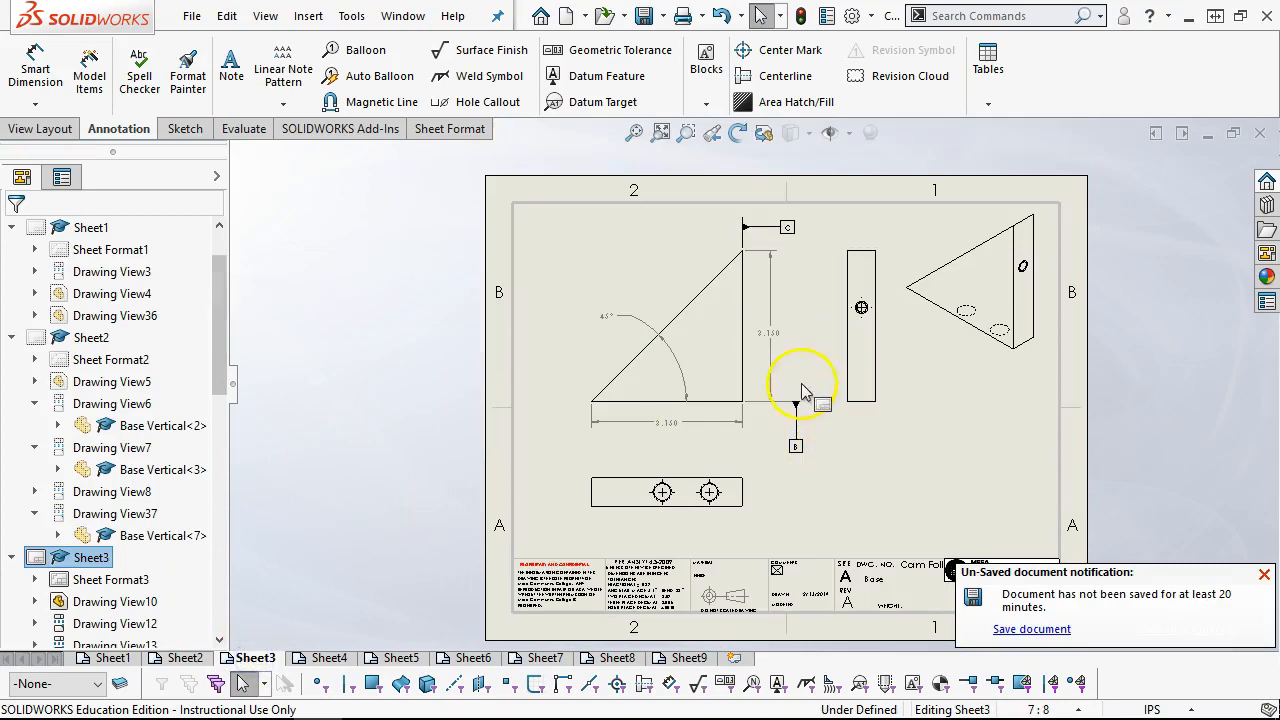
pyautogui.click(797, 444)
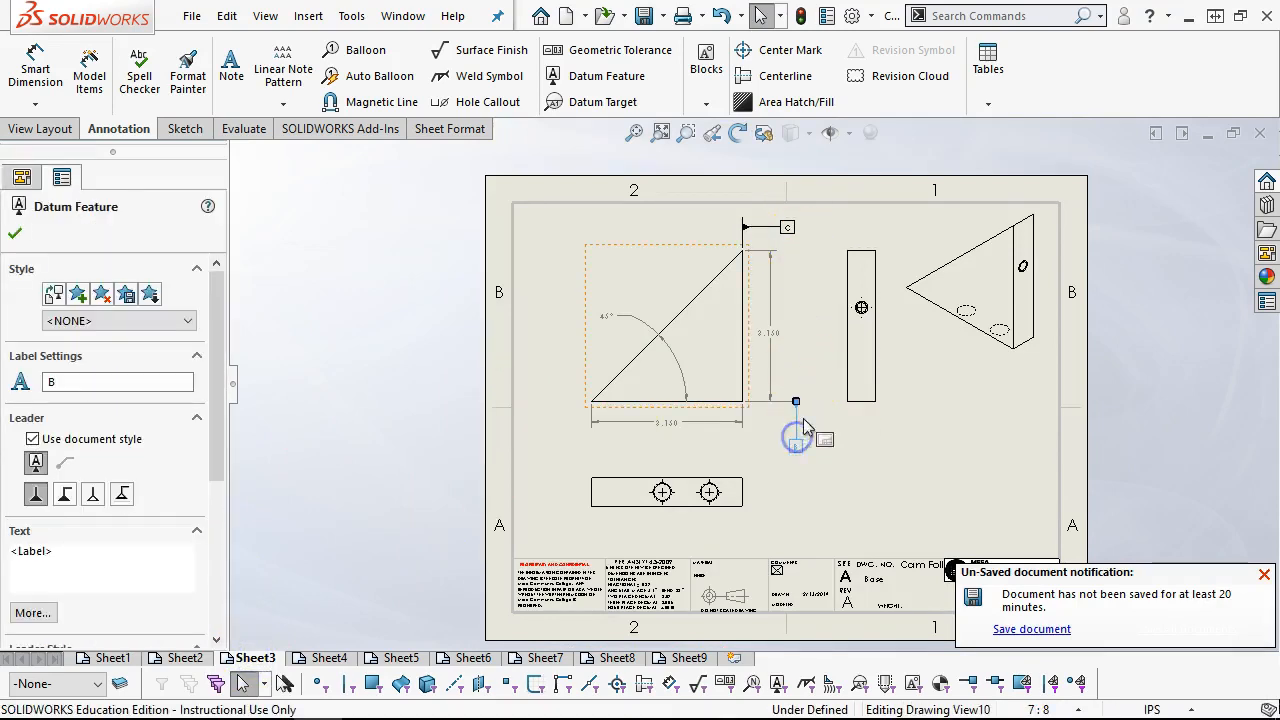
pyautogui.write('A')
pyautogui.click(14, 232)
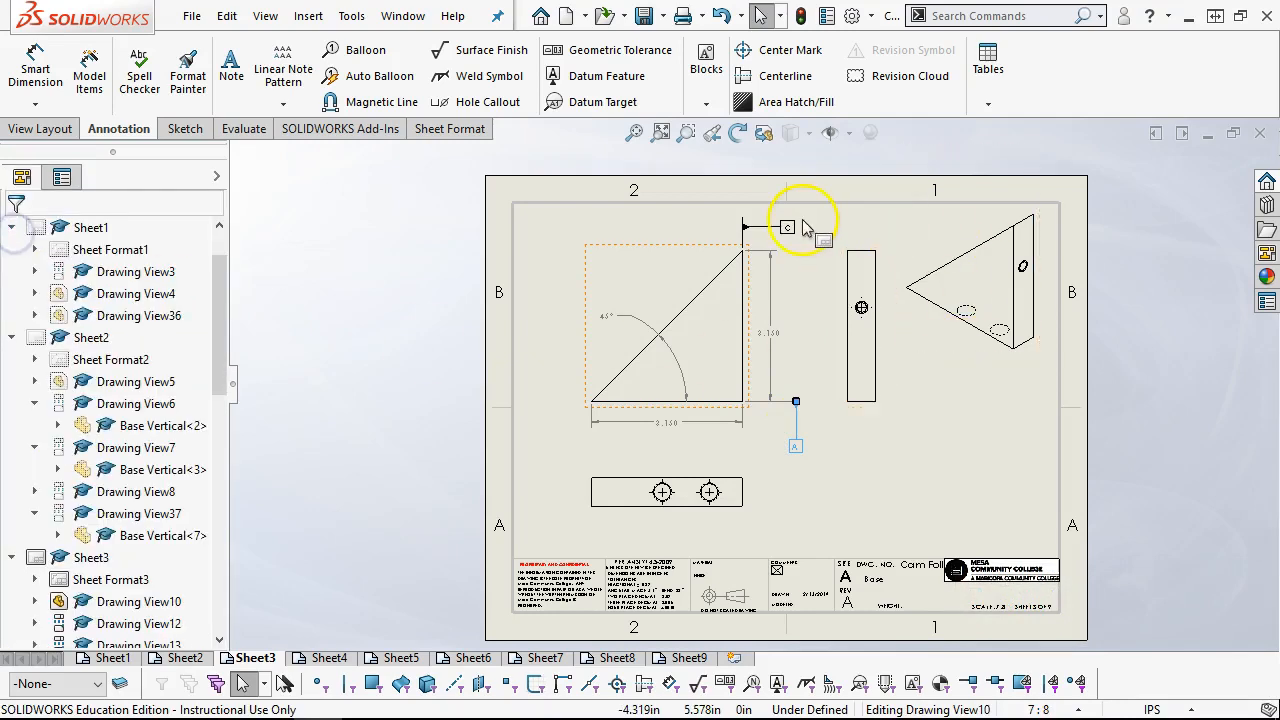
# Step: Relabel the datum feature above the gusset's vertical edge as B
pyautogui.click(787, 227)
pyautogui.doubleClick(52, 381)
pyautogui.write('B')
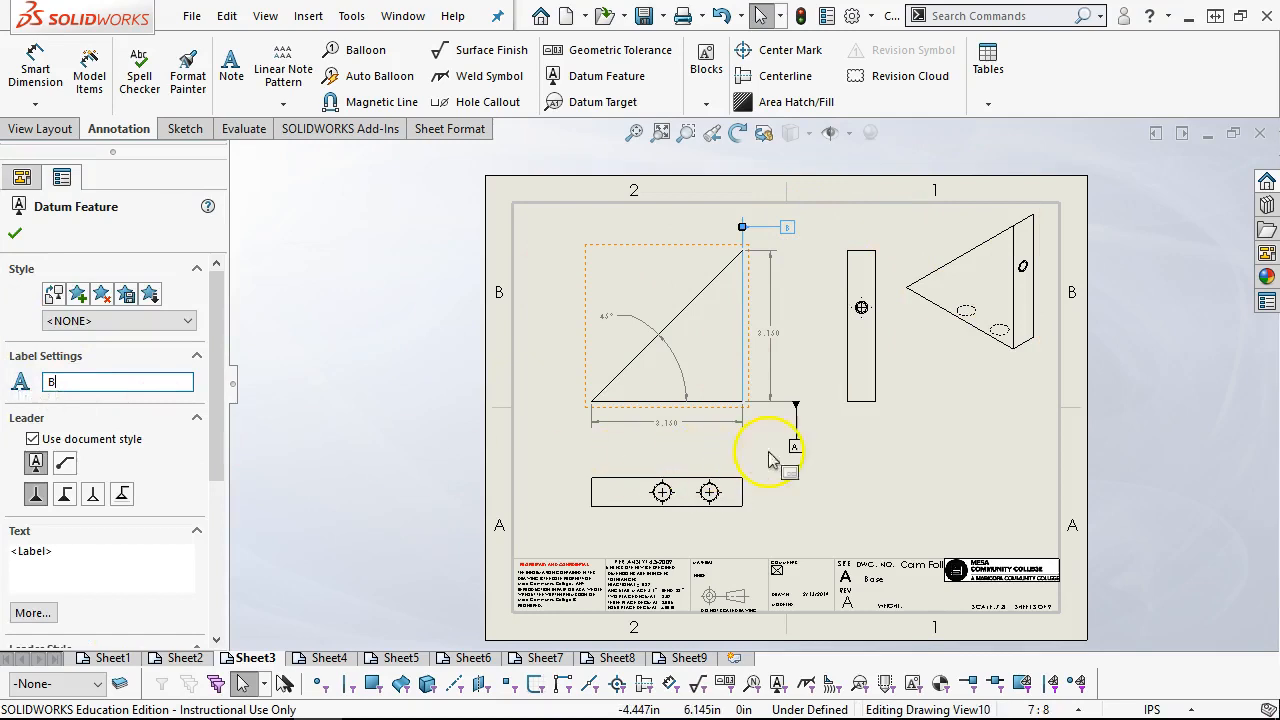
pyautogui.click(875, 438)
pyautogui.click(876, 452)
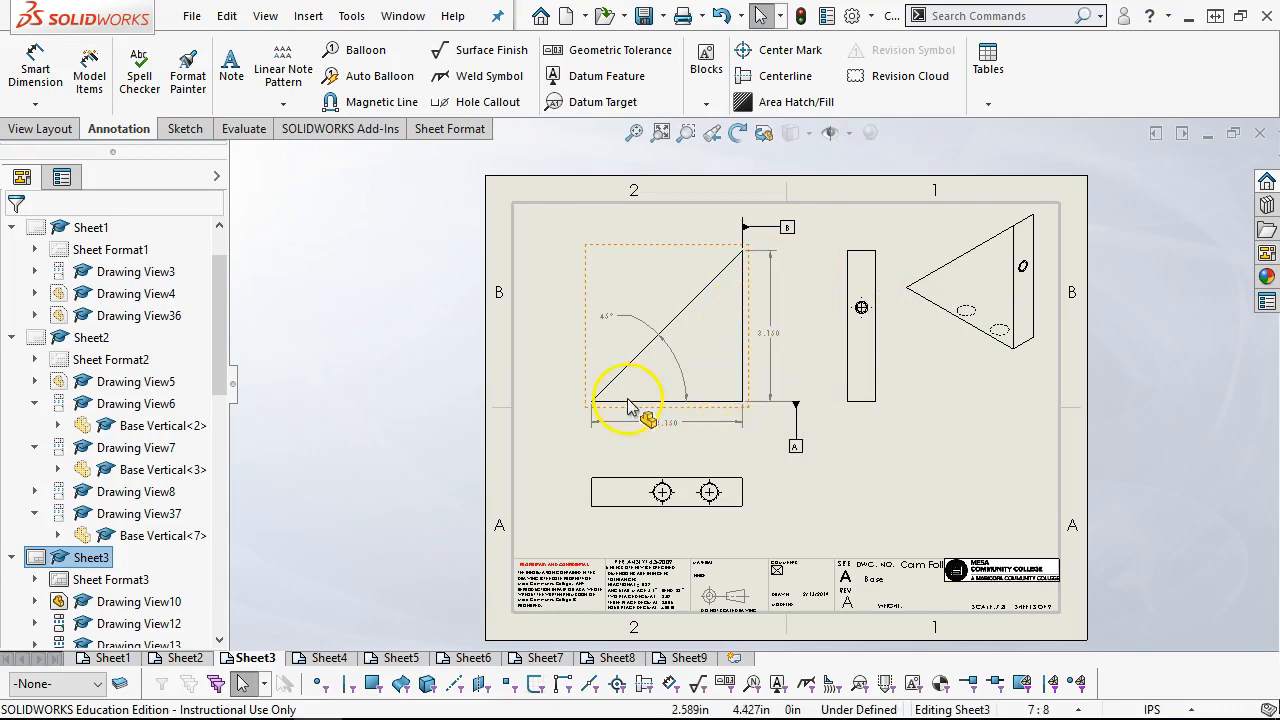
# Step: Move datum A closer to the gusset's lower corner and shorten its leader
pyautogui.click(806, 446)
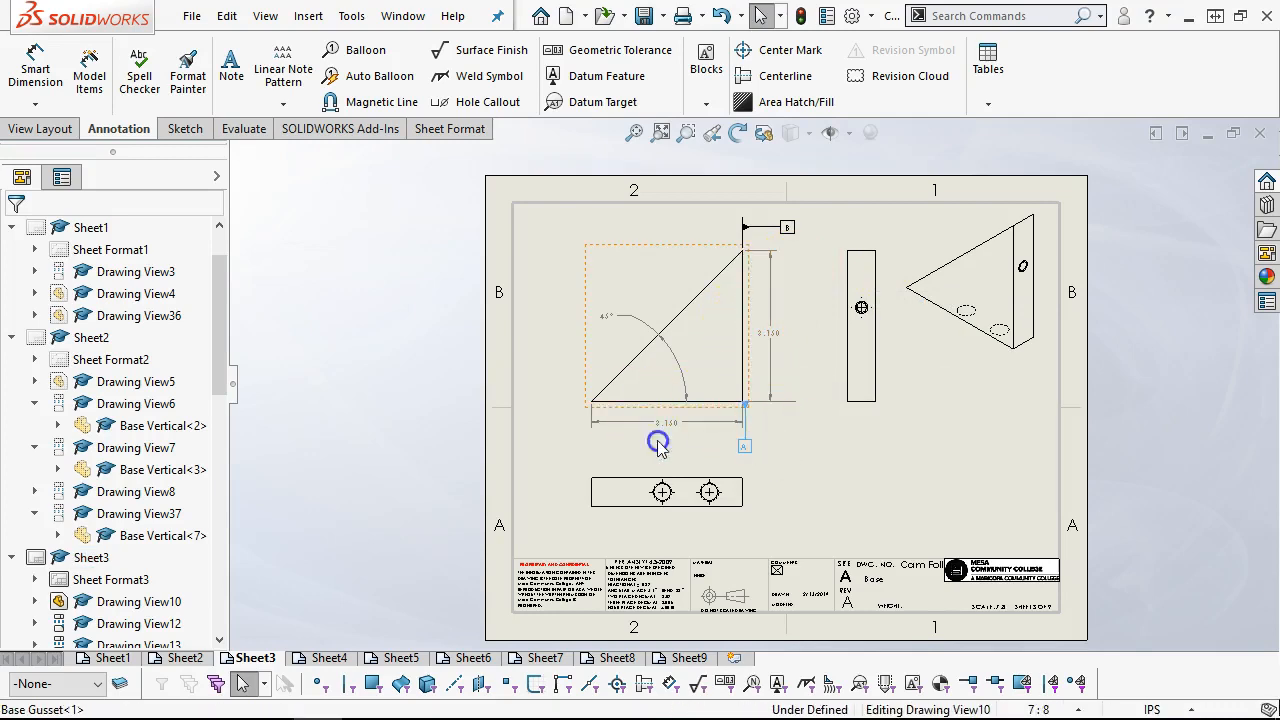
pyautogui.moveTo(642, 443); pyautogui.dragTo(607, 453)
pyautogui.moveTo(781, 456); pyautogui.dragTo(760, 433)
pyautogui.press('Escape')
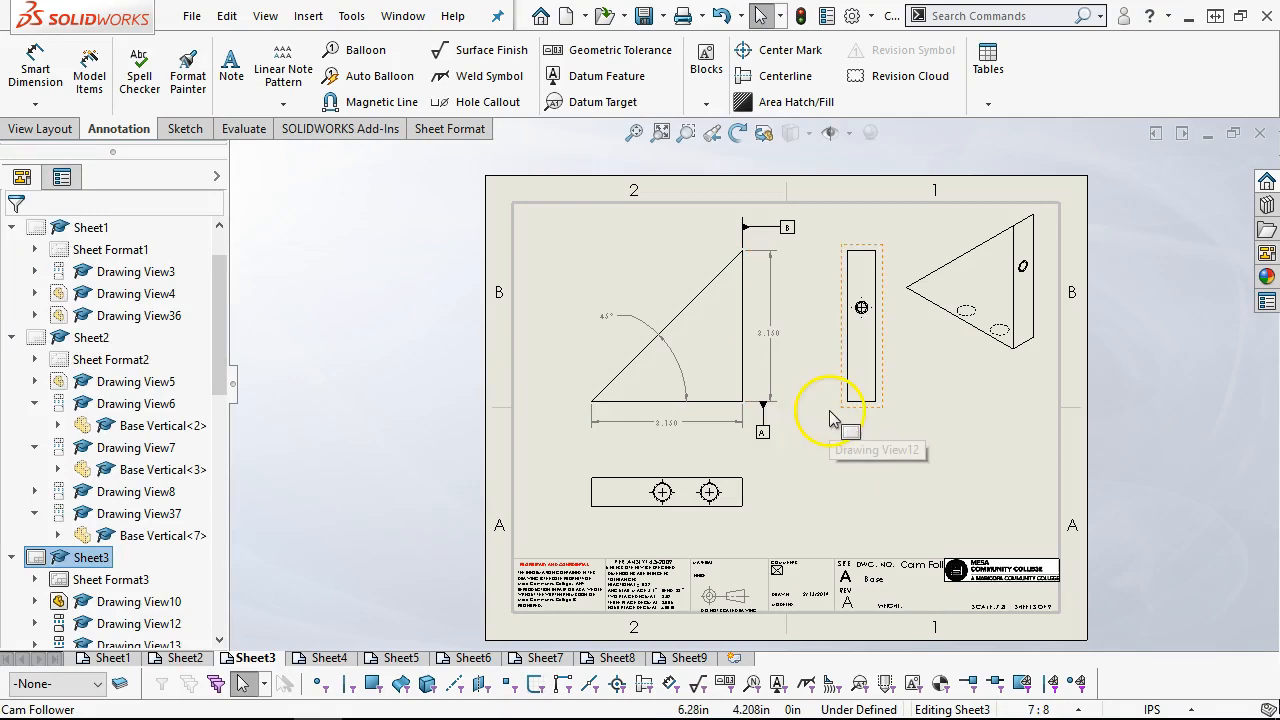
# Step: Add an angularity tolerance of .005 with a leader to the gusset's sloped edge, its frame placed outside the triangle
pyautogui.click(614, 52)
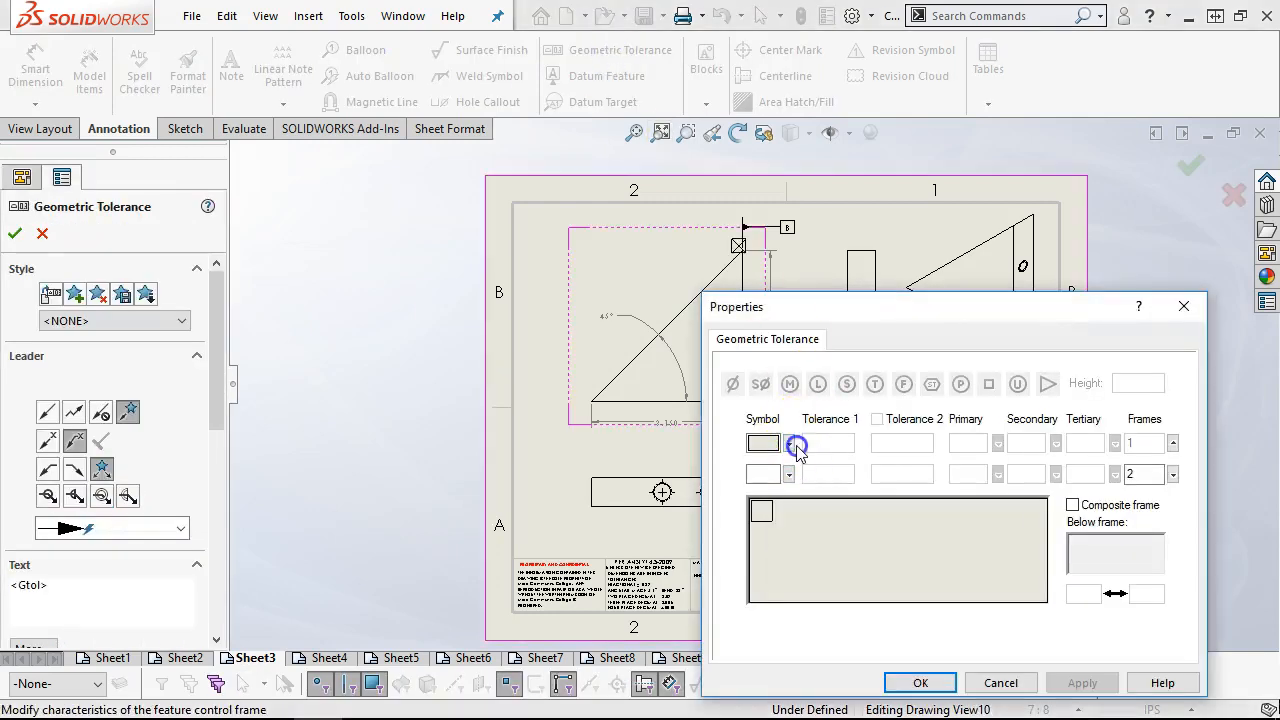
pyautogui.click(795, 446)
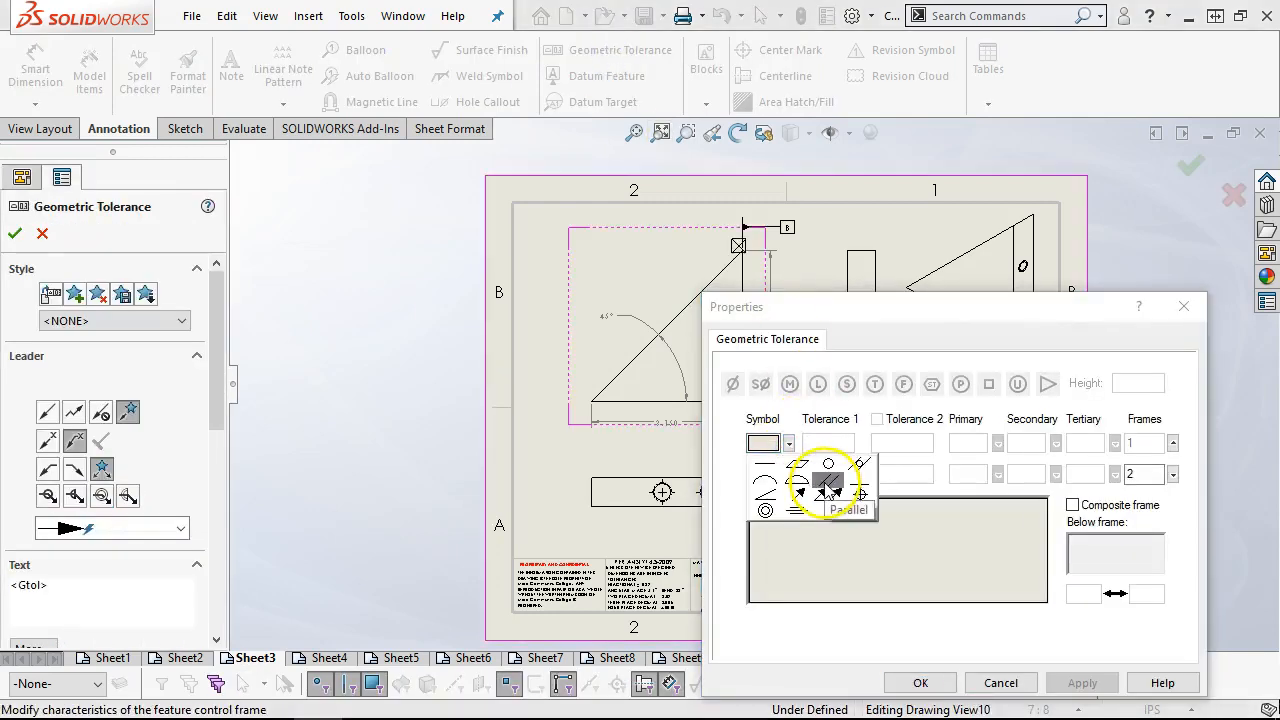
pyautogui.click(770, 495)
pyautogui.click(838, 443)
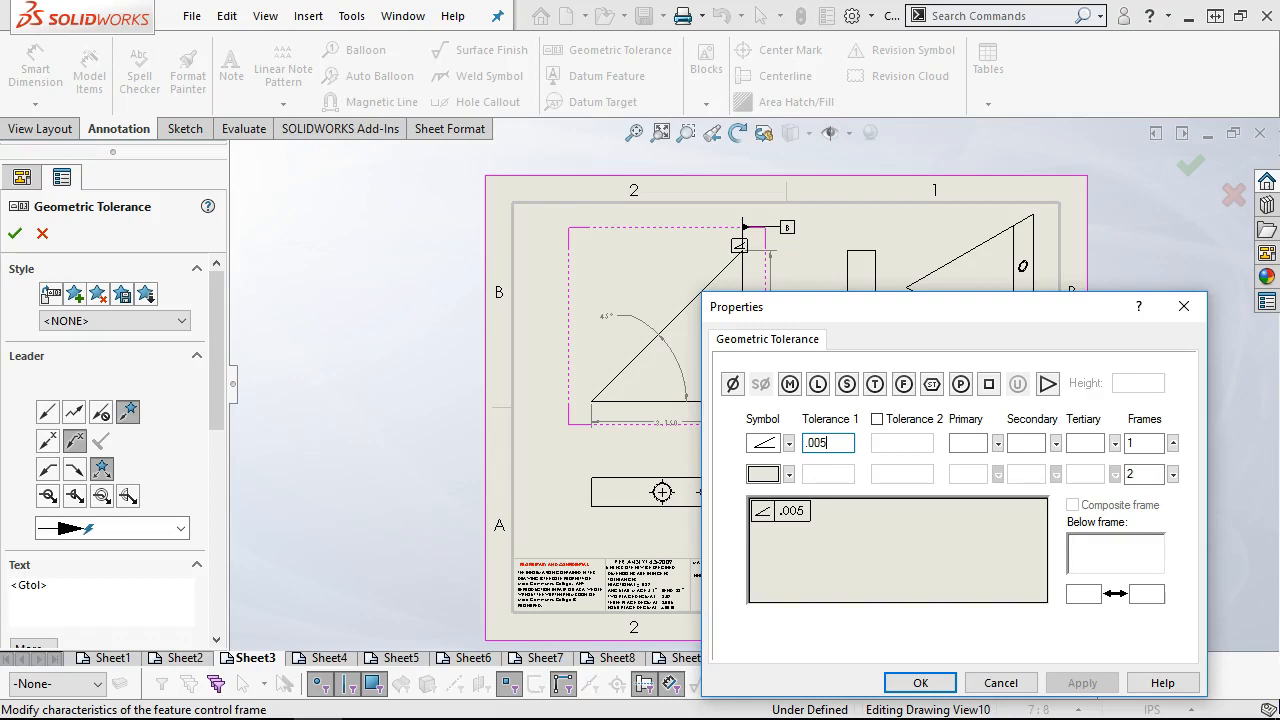
pyautogui.click(620, 372)
pyautogui.click(541, 331)
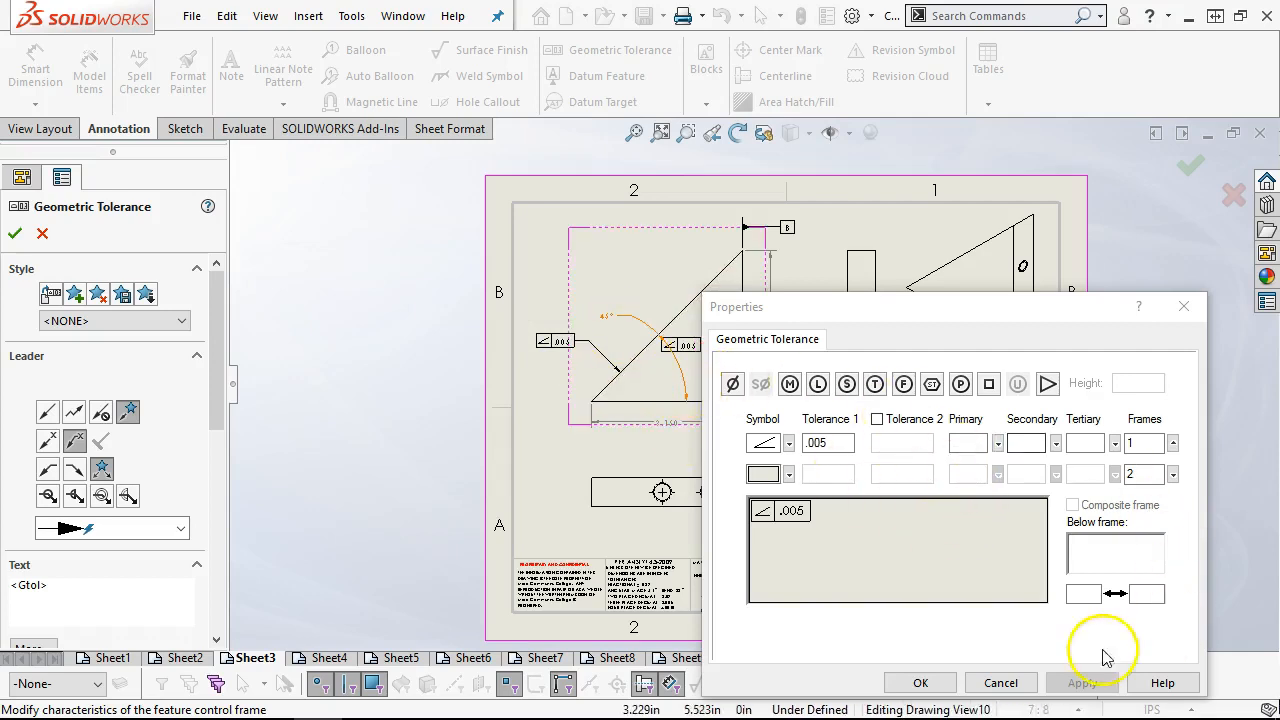
pyautogui.click(918, 684)
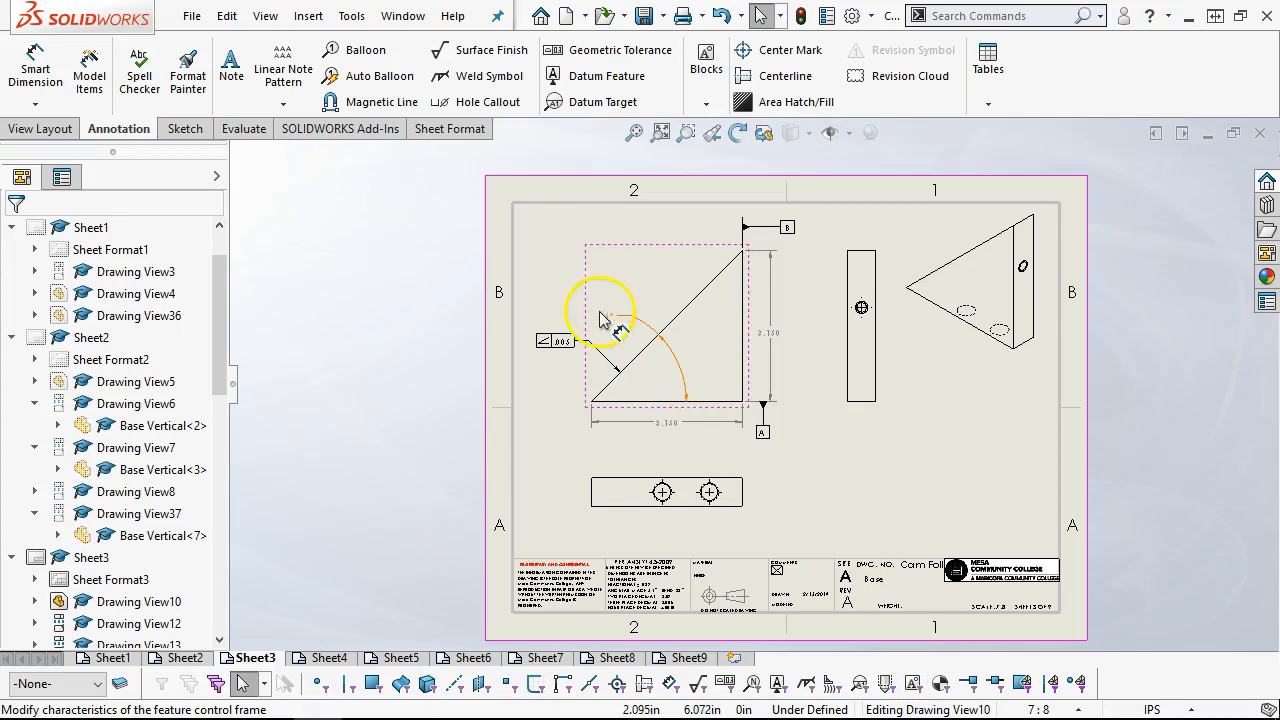
pyautogui.click(605, 322)
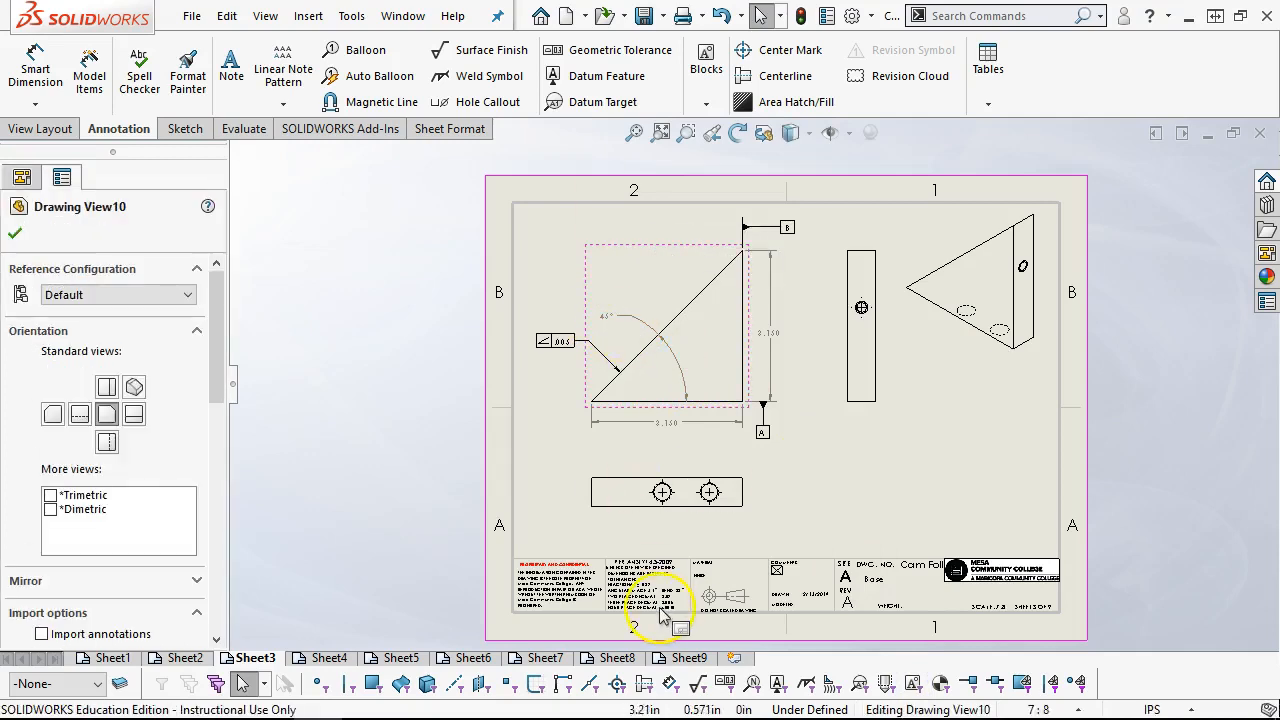
pyautogui.click(840, 470)
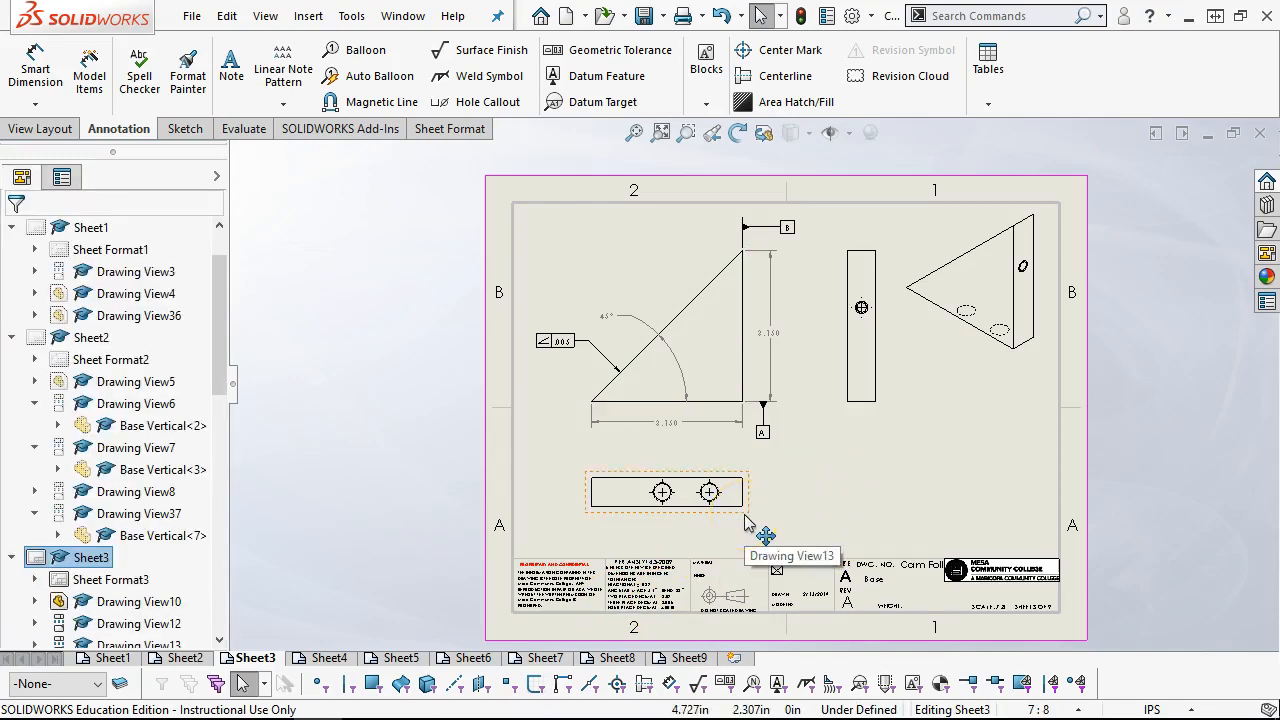
pyautogui.click(692, 508)
pyautogui.click(855, 334)
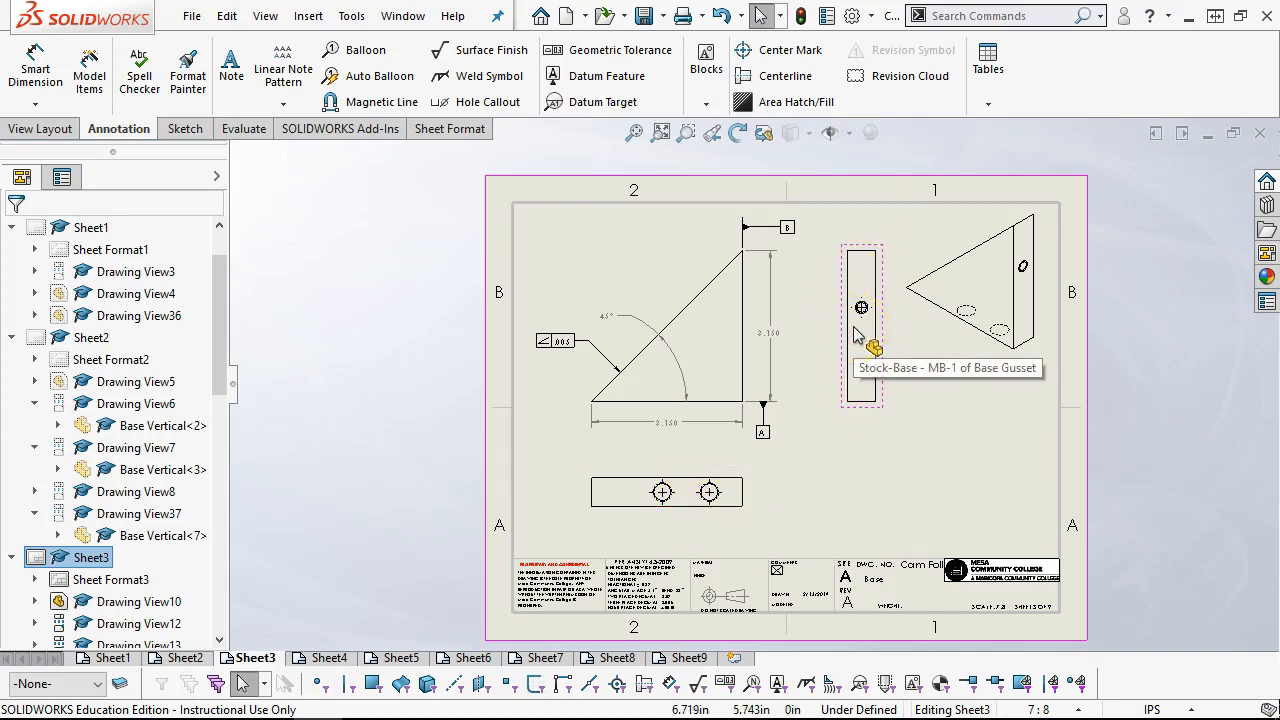
pyautogui.click(880, 420)
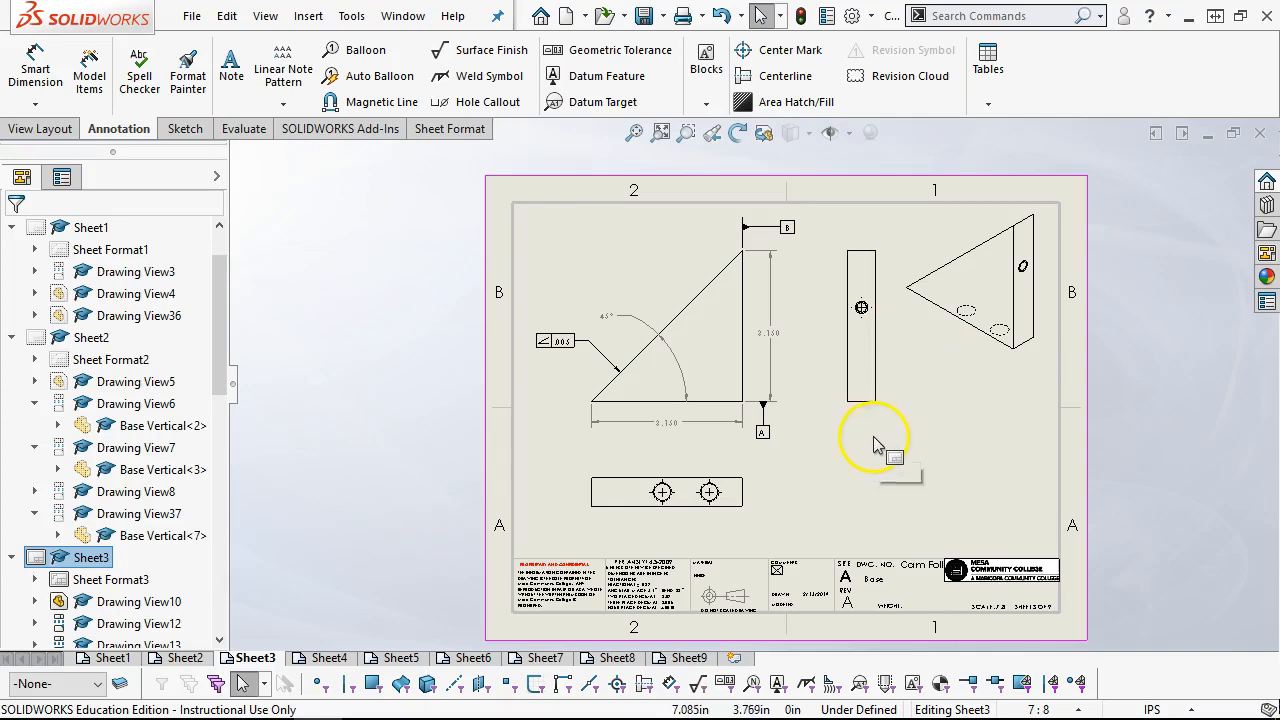
# Step: On Sheet4, add a hole callout to the plate's upper countersunk hole, placed outside the view above the corner, and end the command
pyautogui.click(330, 657)
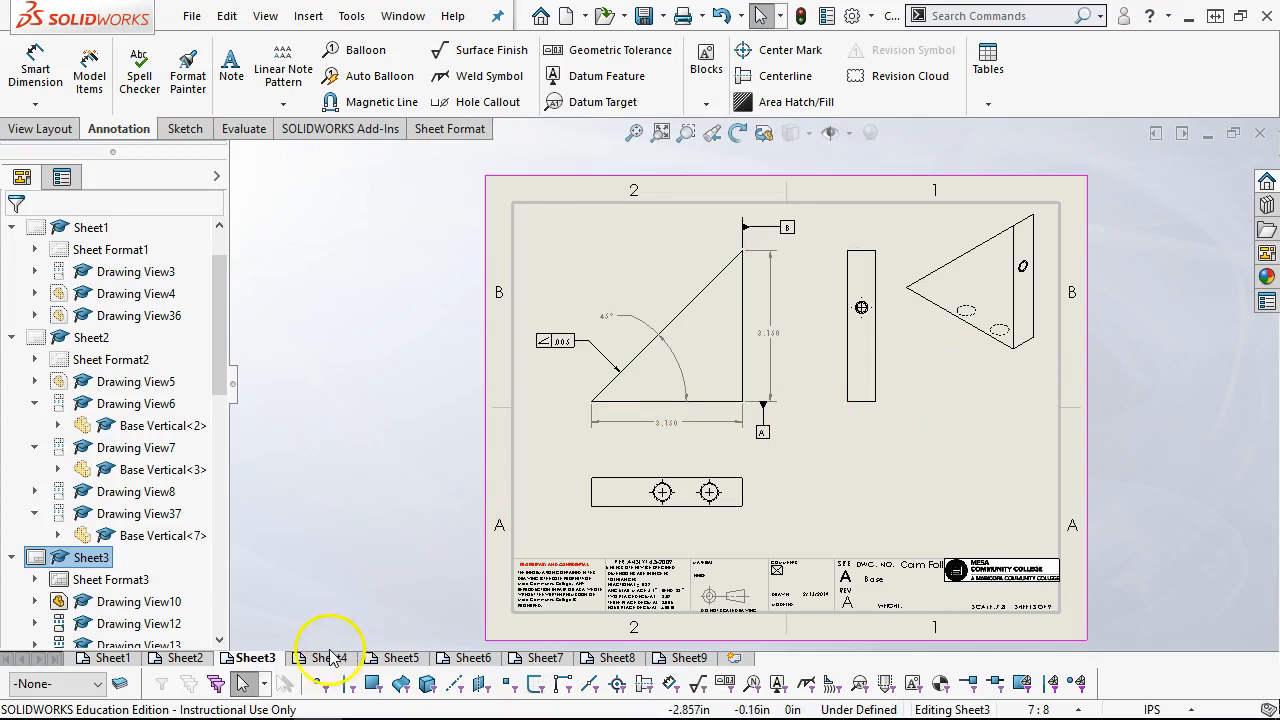
pyautogui.click(326, 662)
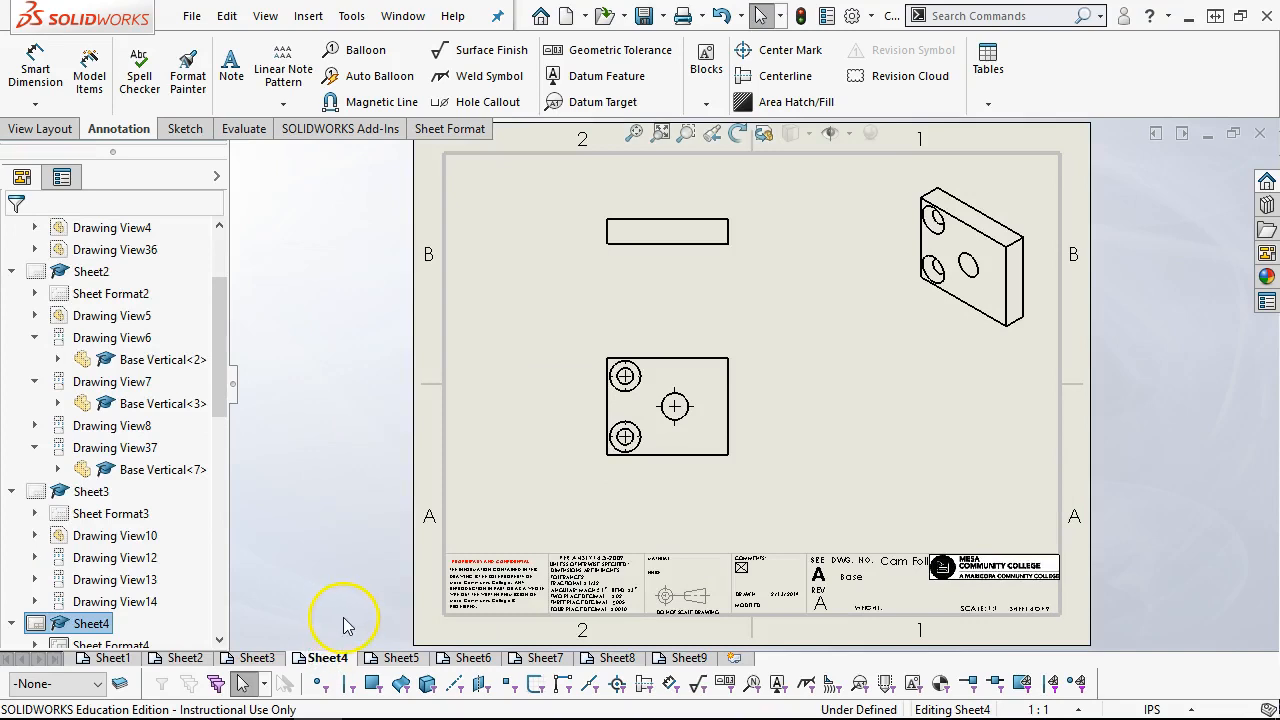
pyautogui.click(474, 108)
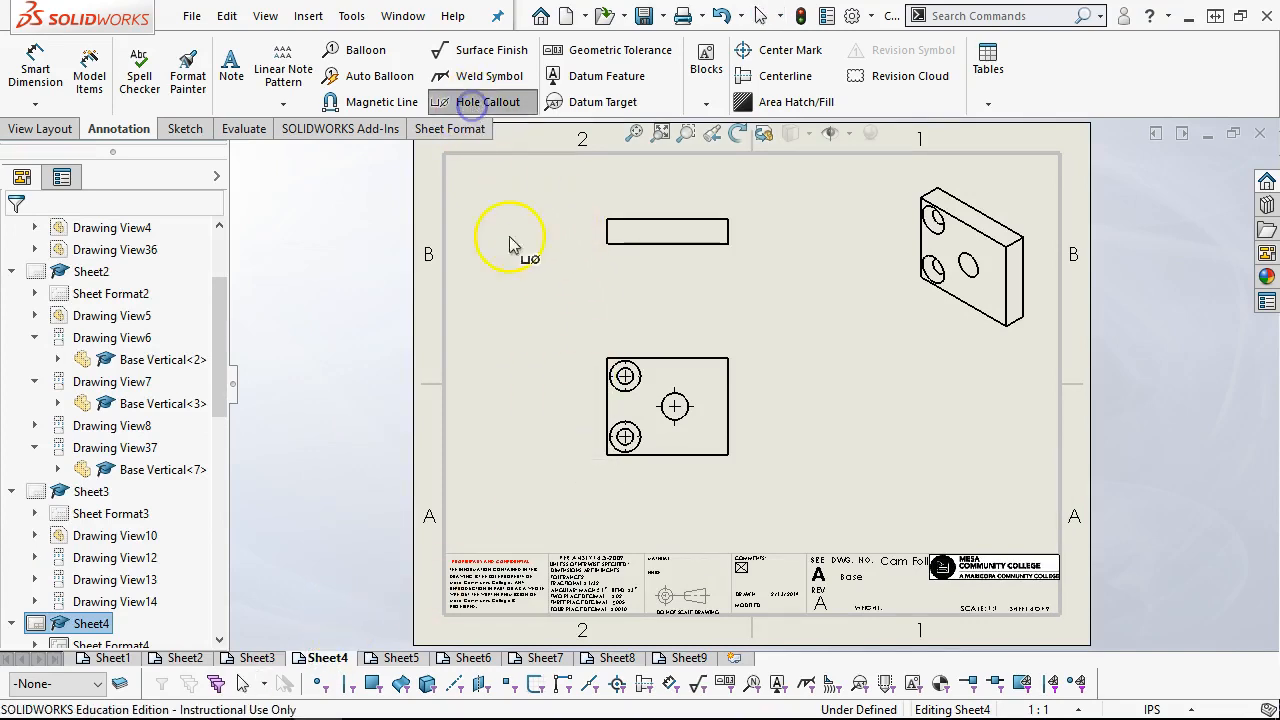
pyautogui.click(612, 373)
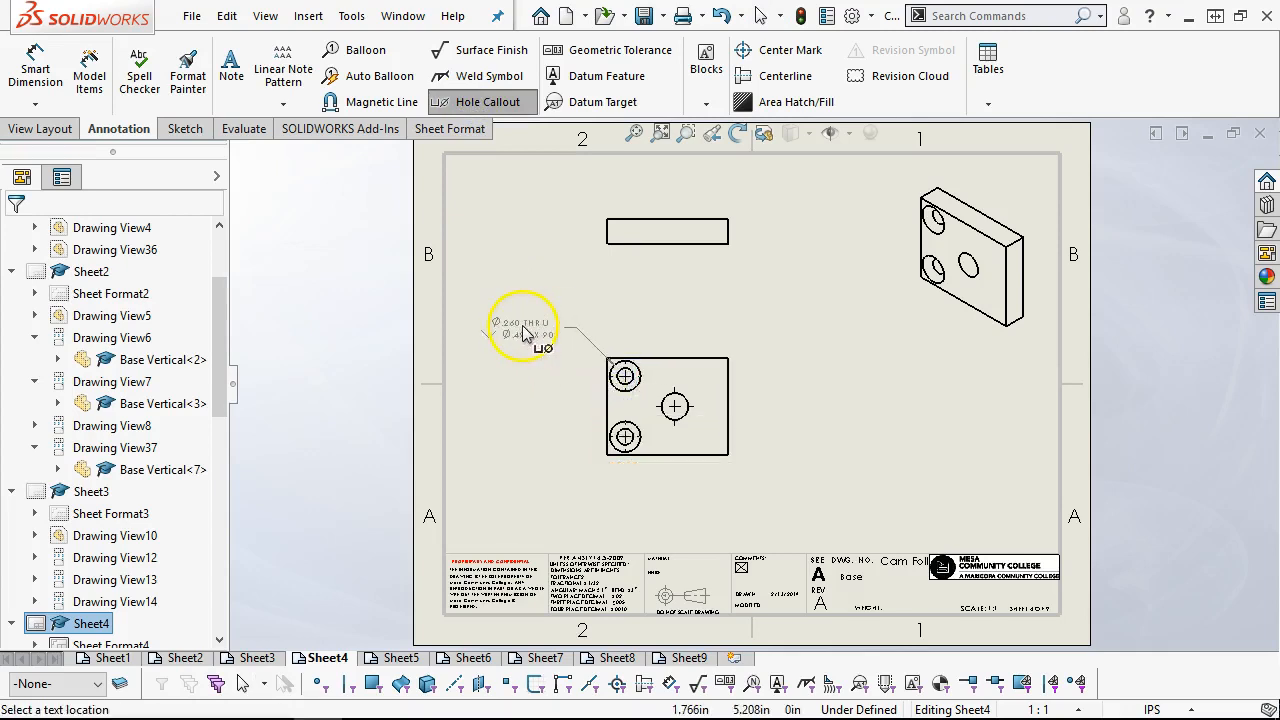
pyautogui.click(542, 327)
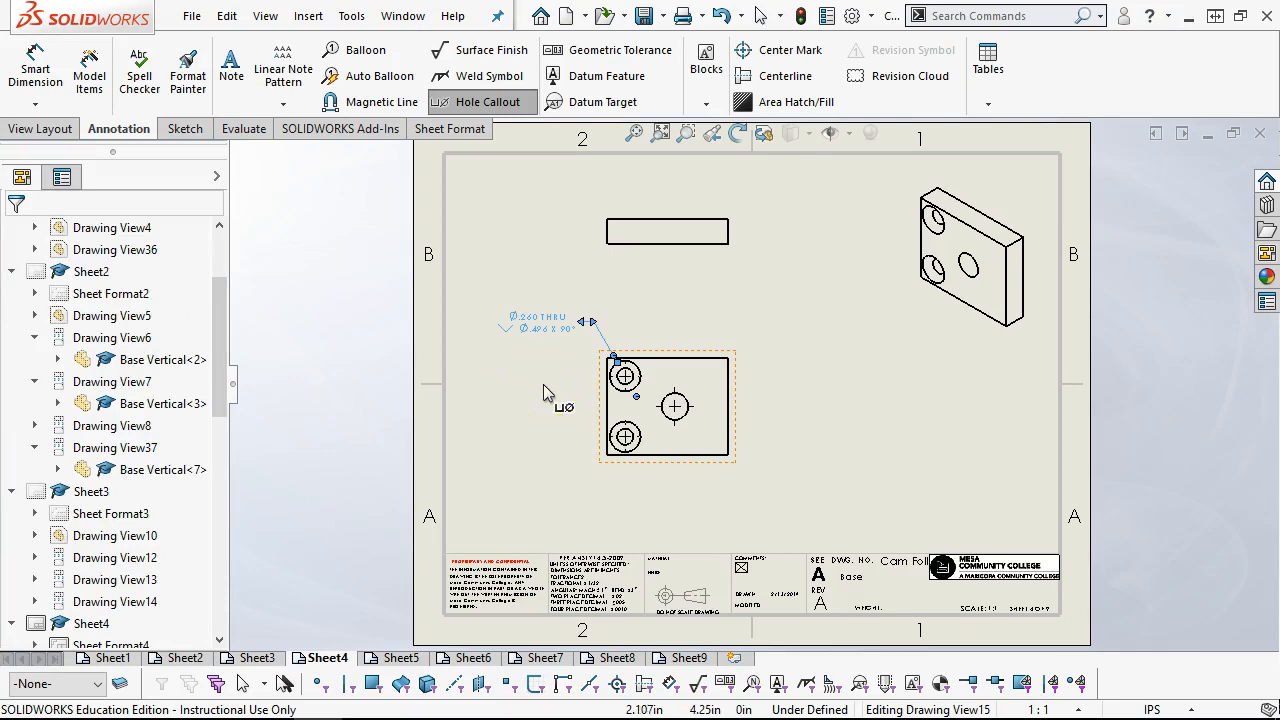
pyautogui.rightClick(803, 333)
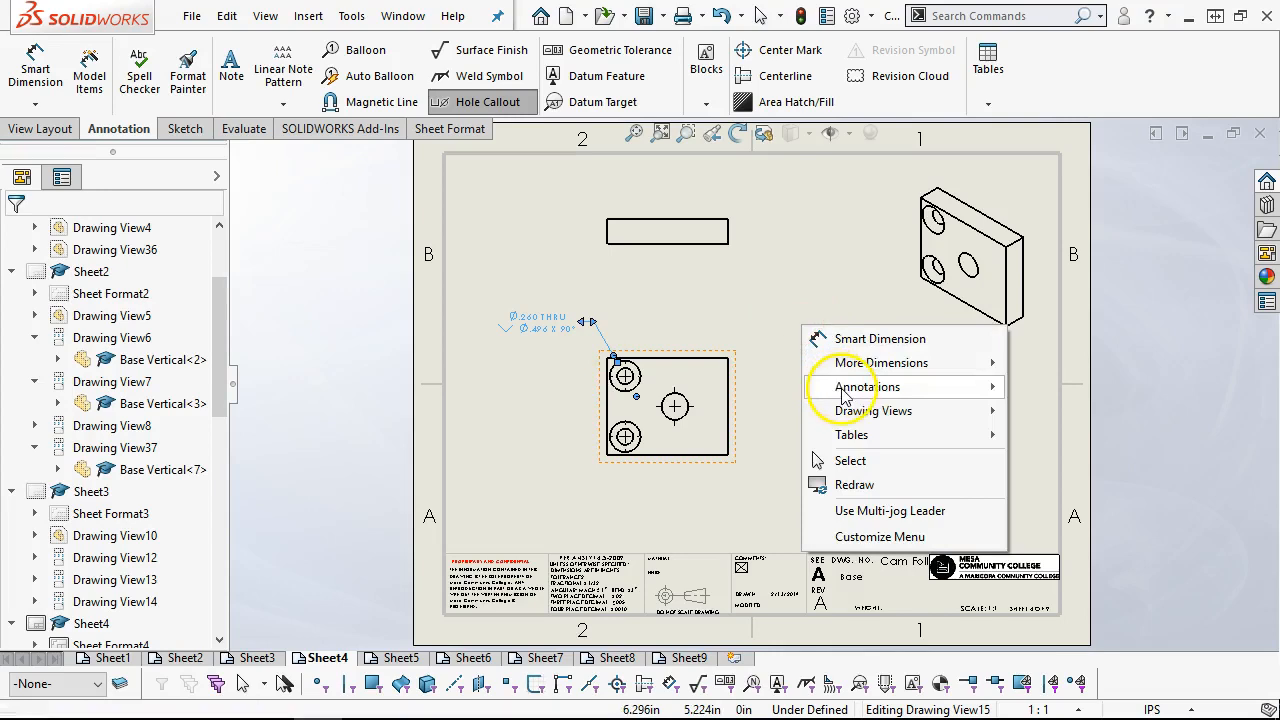
pyautogui.click(849, 460)
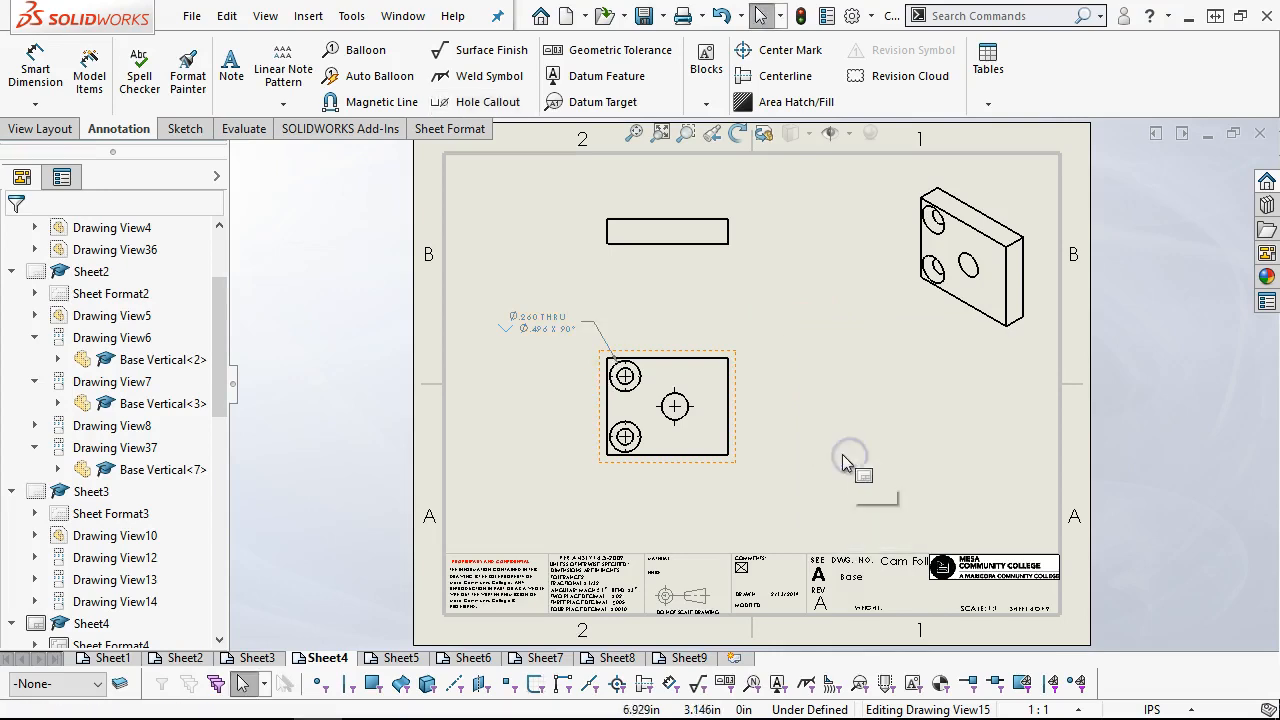
# Step: Prefix the countersunk hole callout text with 2X, accepting the manual text override and suppressing further link warnings
pyautogui.click(530, 336)
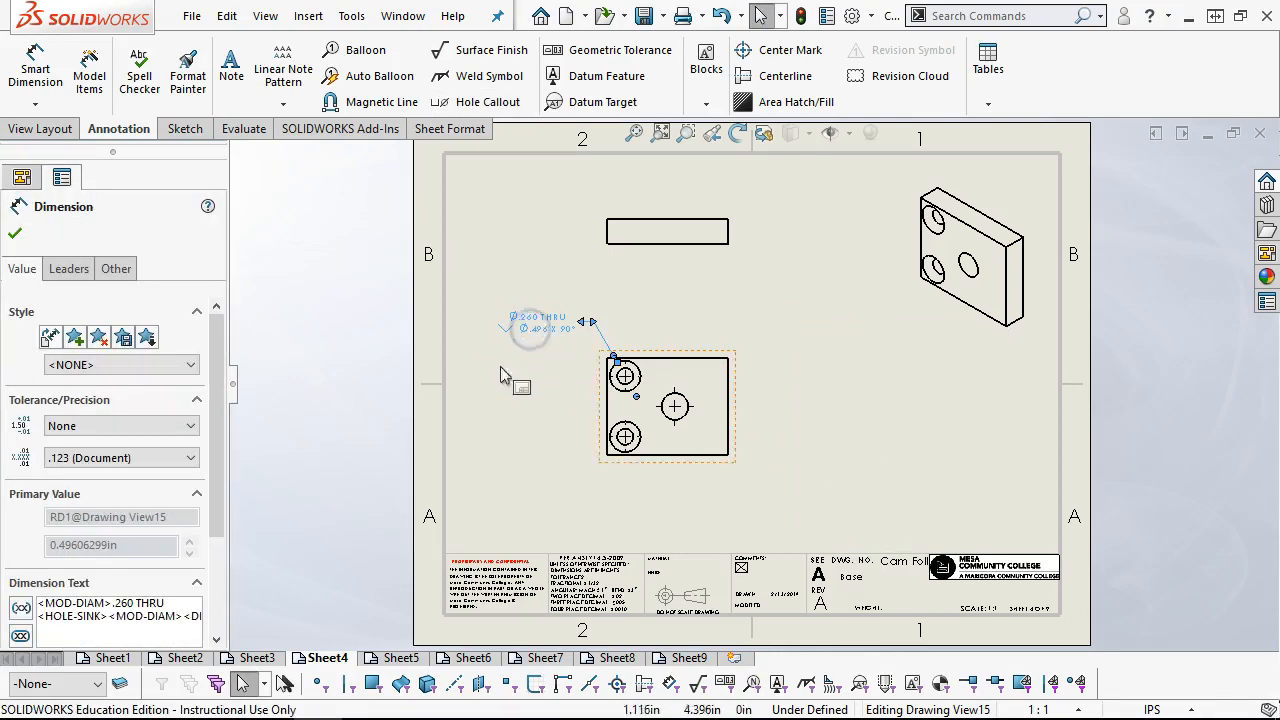
pyautogui.moveTo(217, 508); pyautogui.dragTo(215, 590)
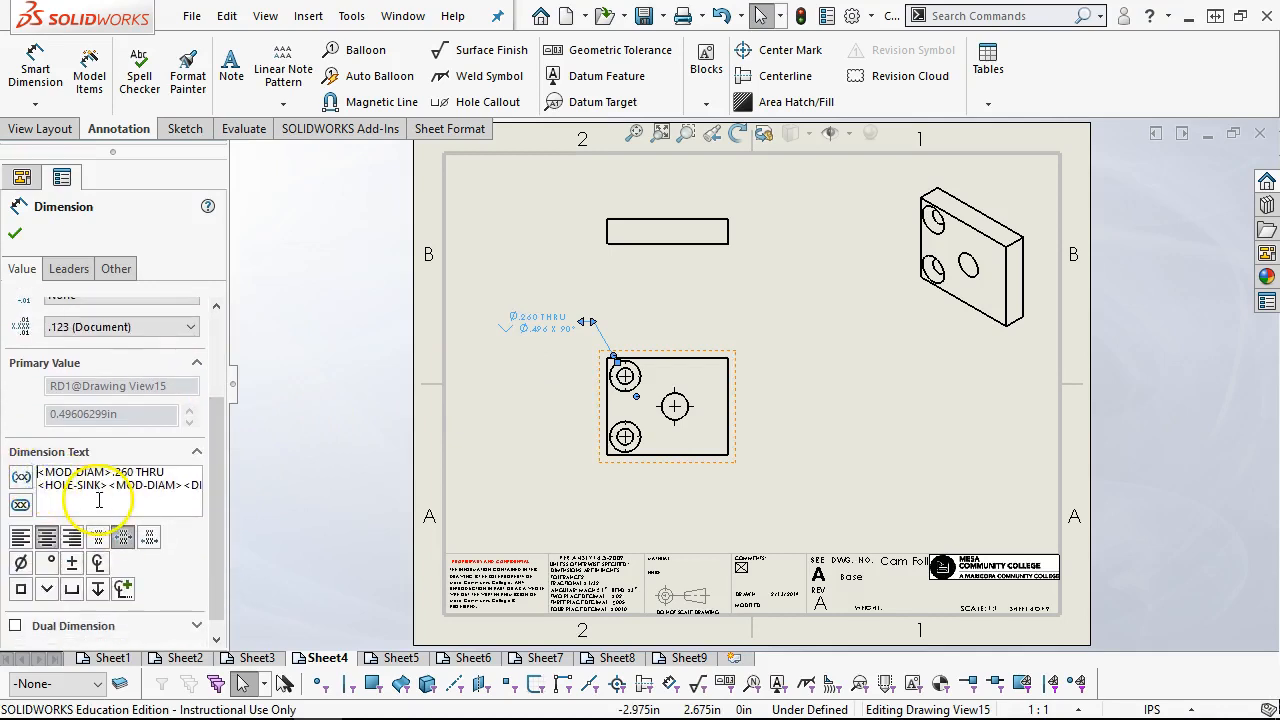
pyautogui.write('2')
pyautogui.click(472, 380)
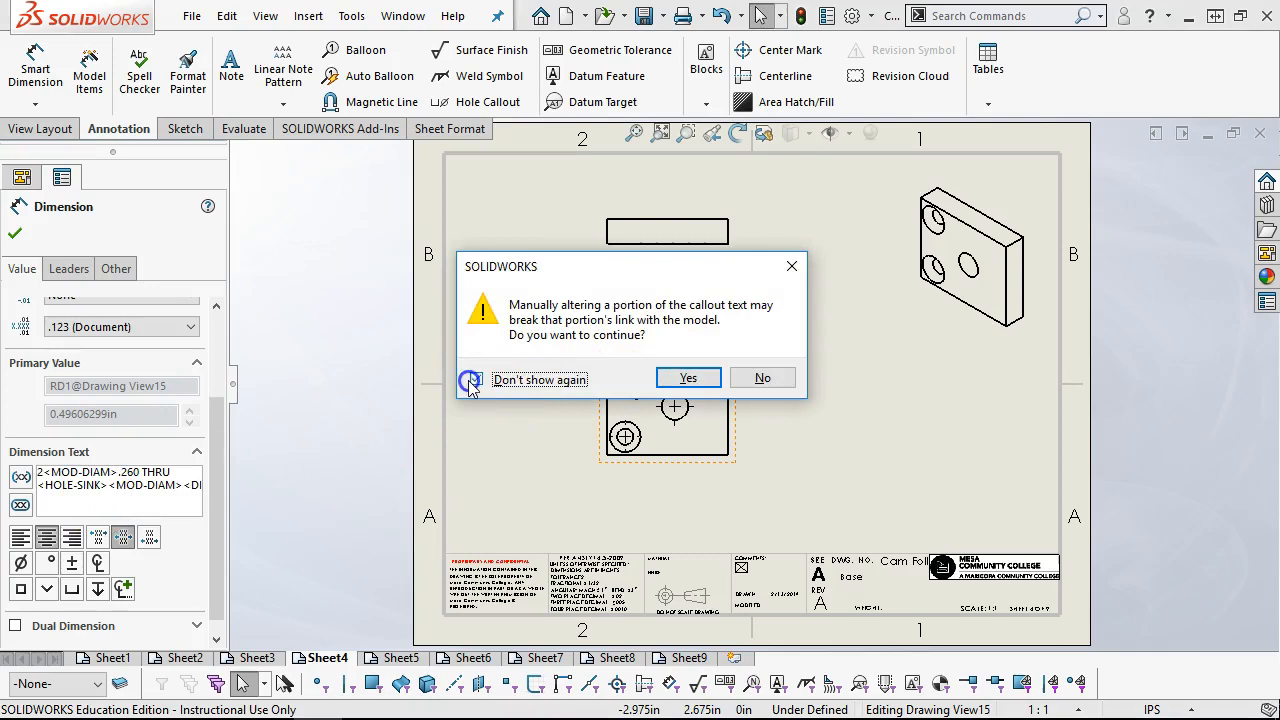
pyautogui.click(688, 377)
pyautogui.write('X')
pyautogui.click(15, 233)
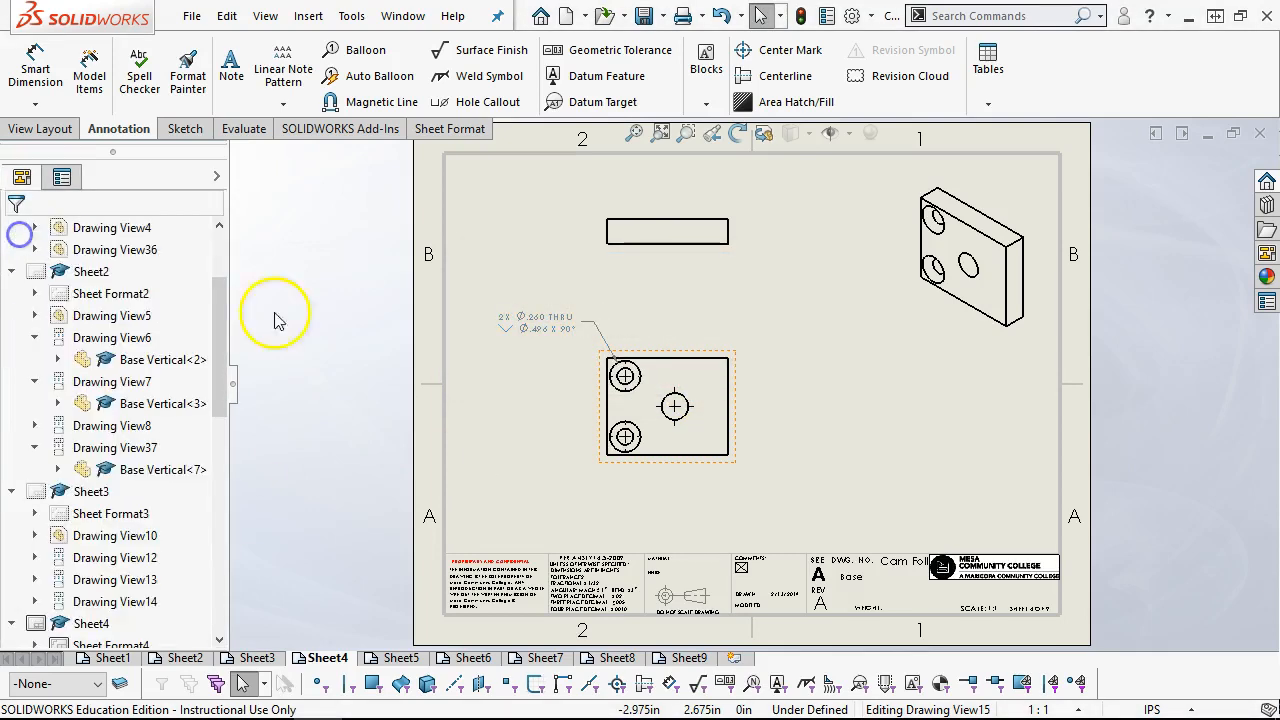
pyautogui.click(853, 368)
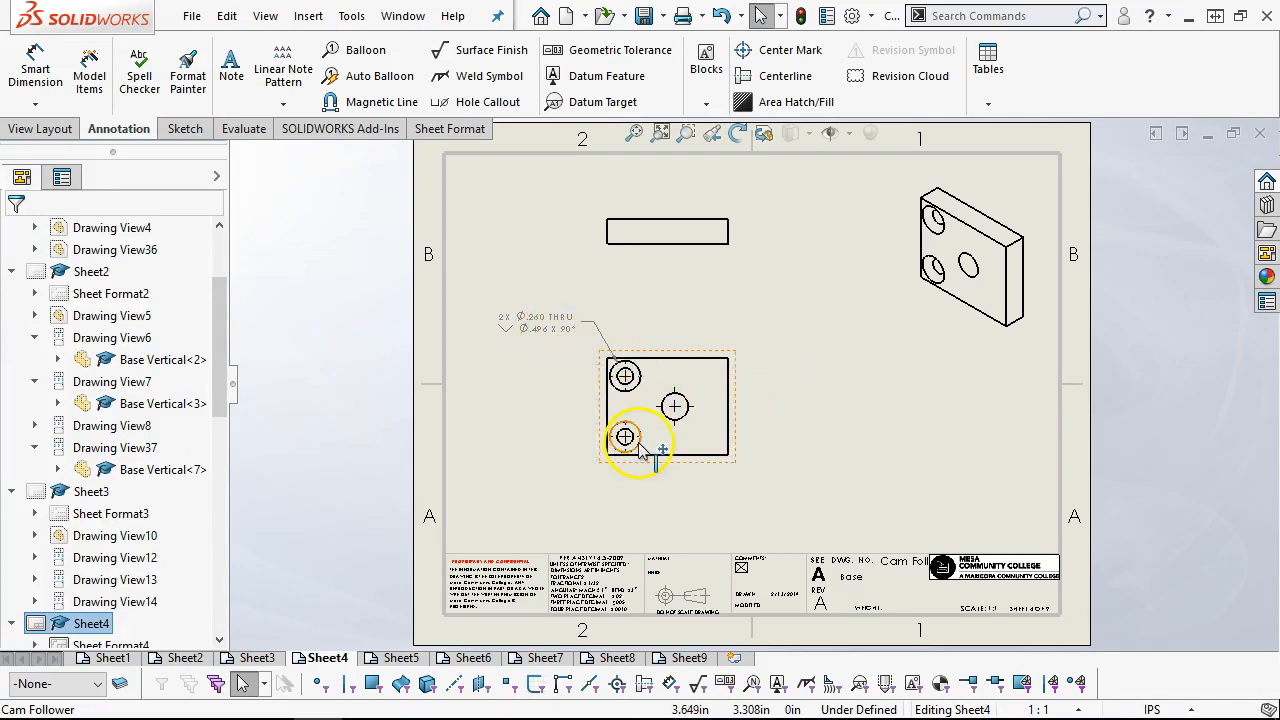
pyautogui.rightClick(797, 450)
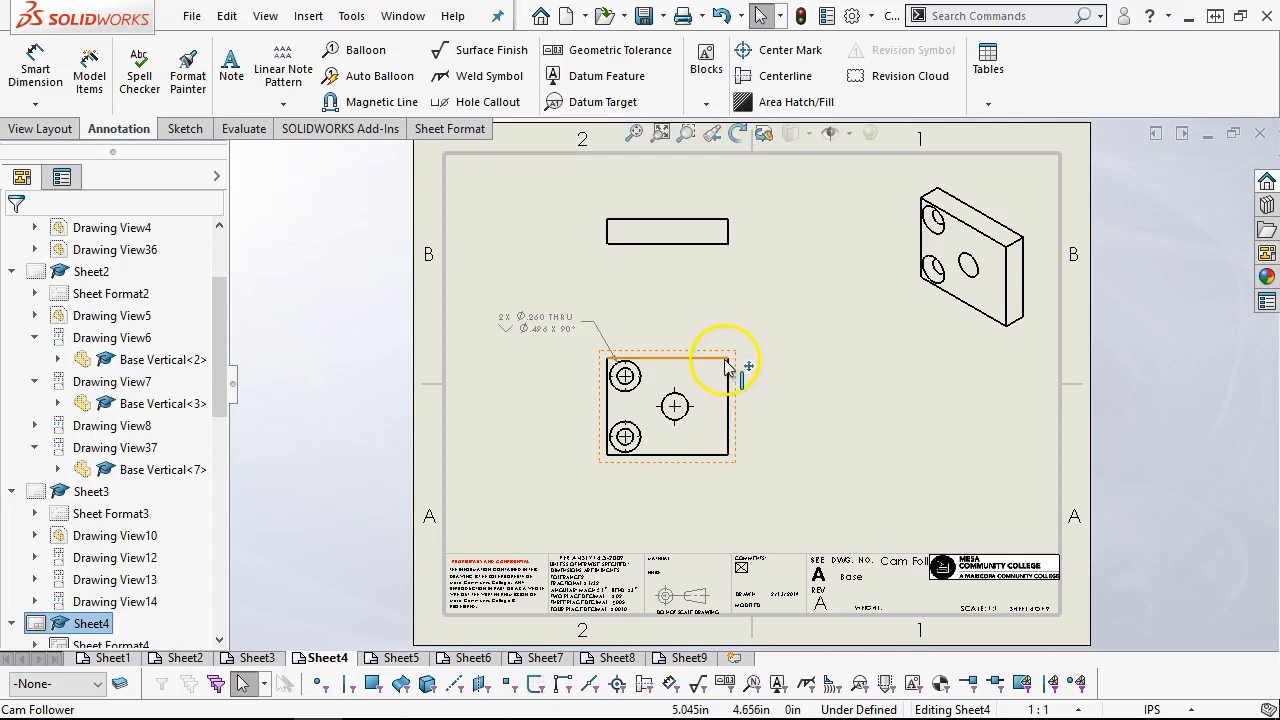
pyautogui.click(642, 222)
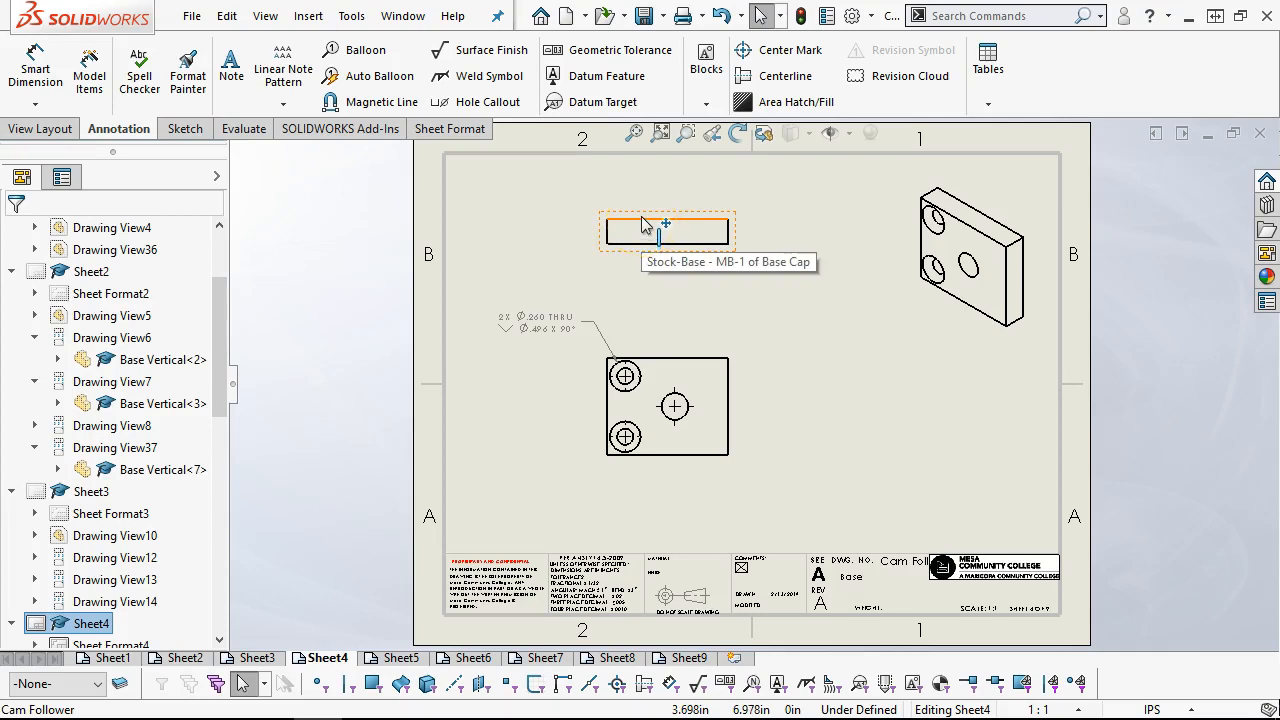
pyautogui.click(642, 224)
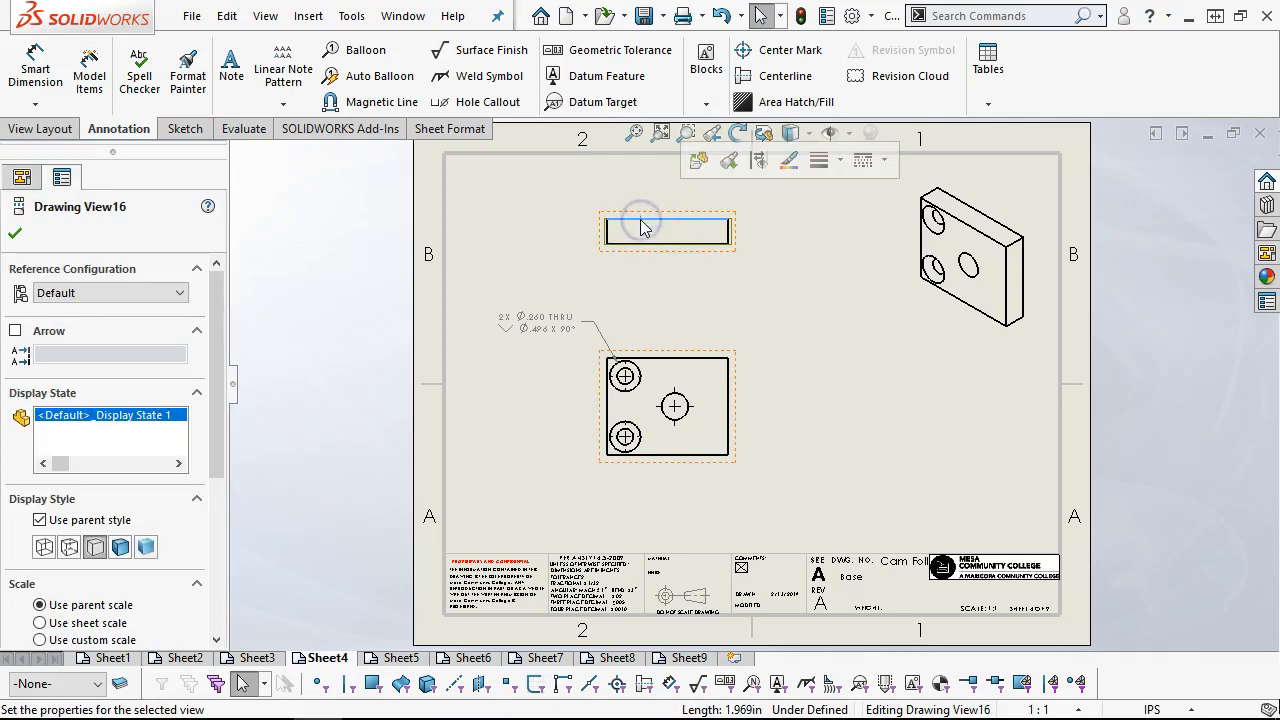
pyautogui.click(808, 400)
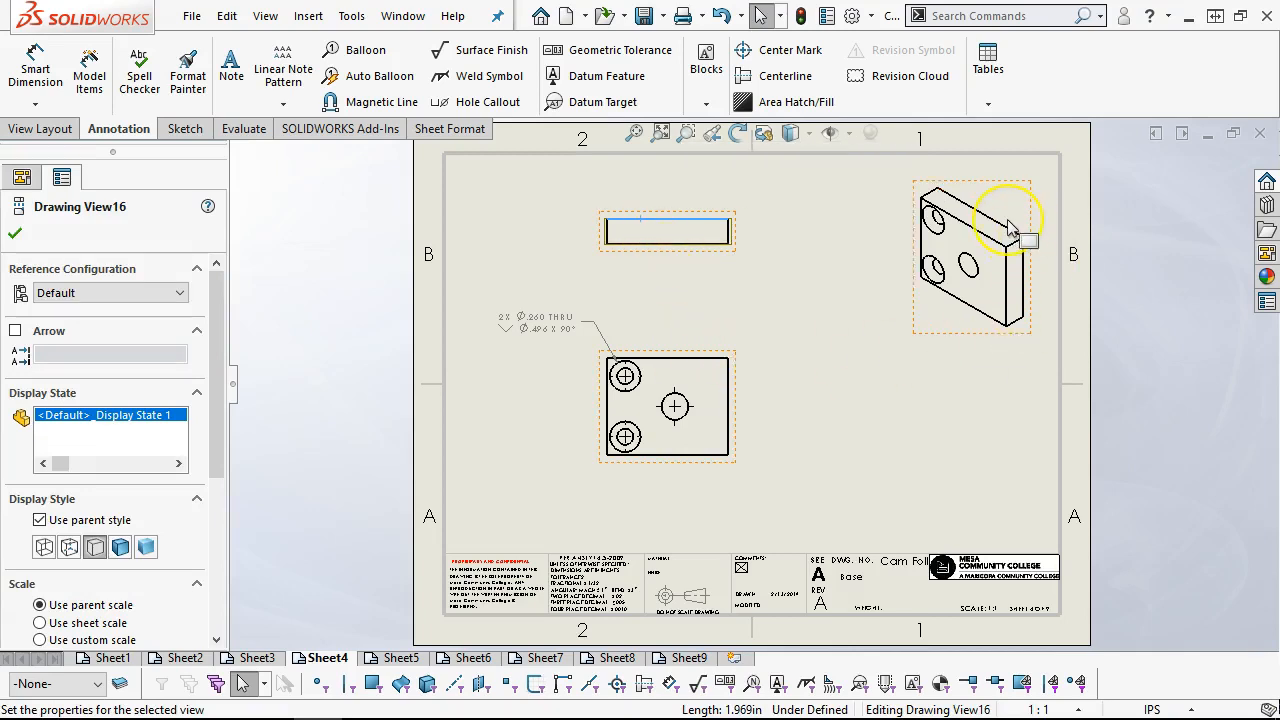
pyautogui.click(834, 390)
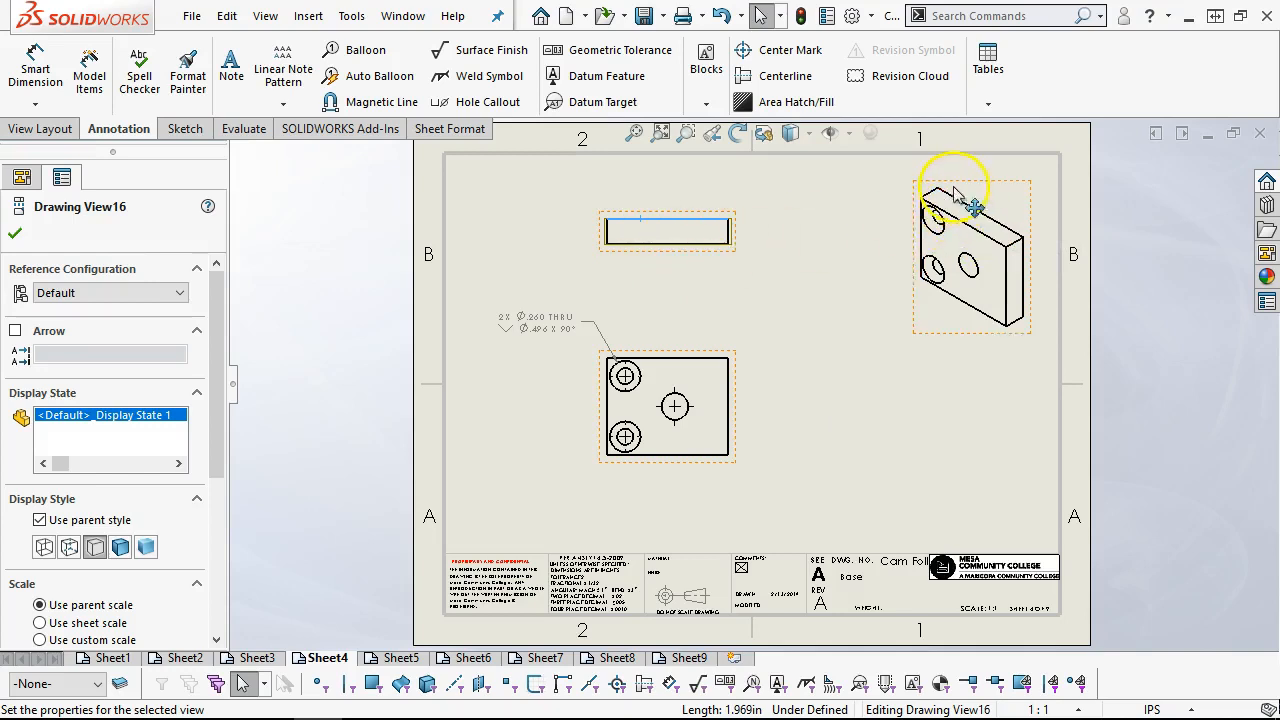
pyautogui.click(810, 330)
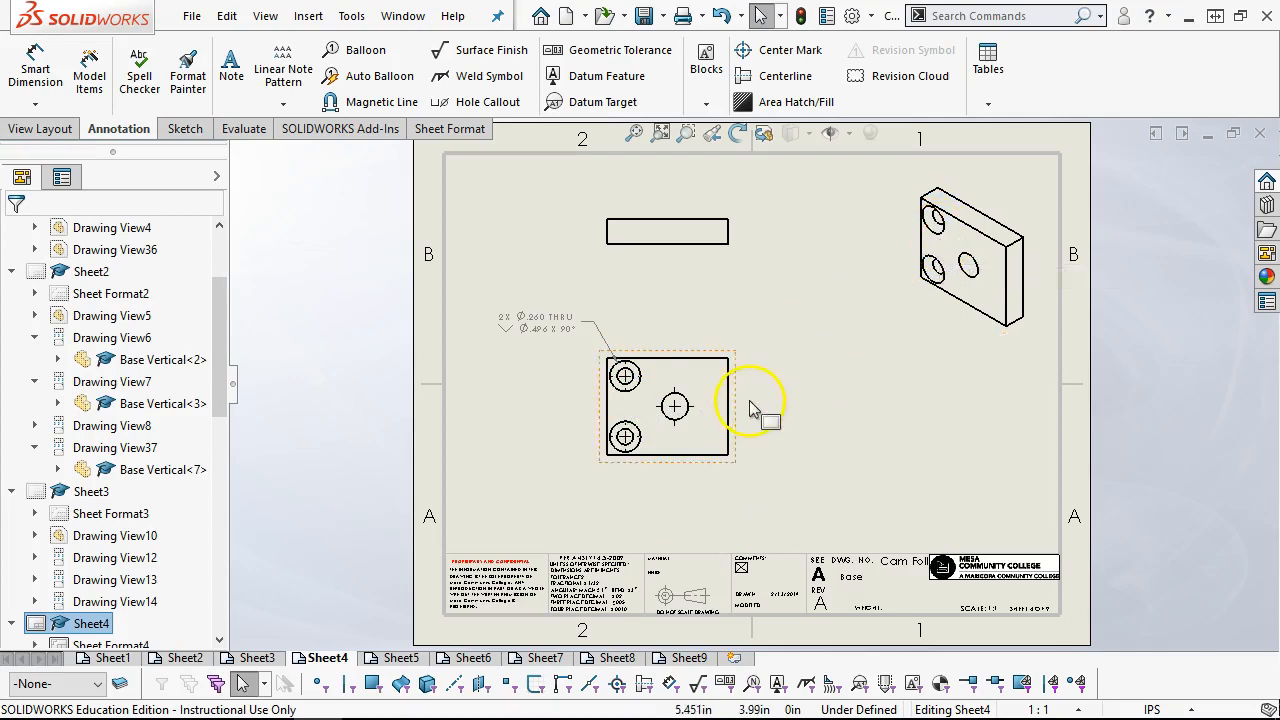
# Step: On Sheet5, insert an isometric projected view from the front view of the flanged bearing housing, placed diagonally above it
pyautogui.click(401, 660)
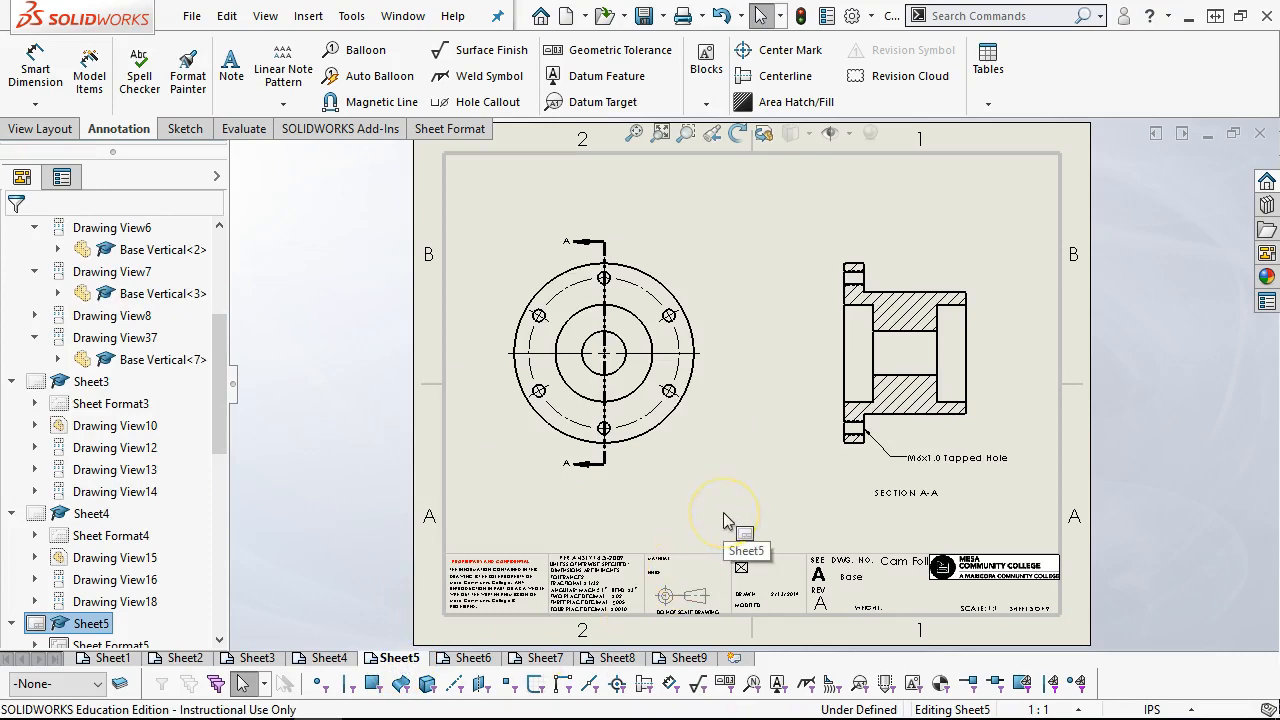
pyautogui.click(668, 266)
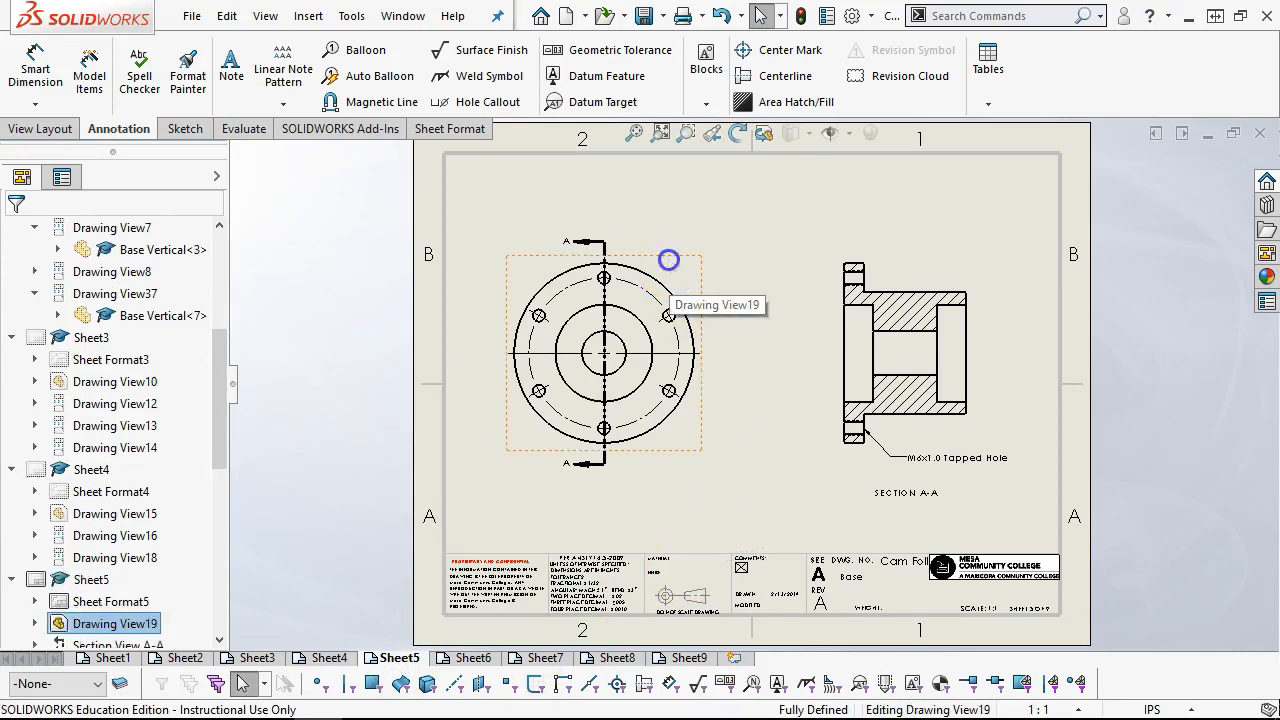
pyautogui.click(40, 128)
pyautogui.click(127, 75)
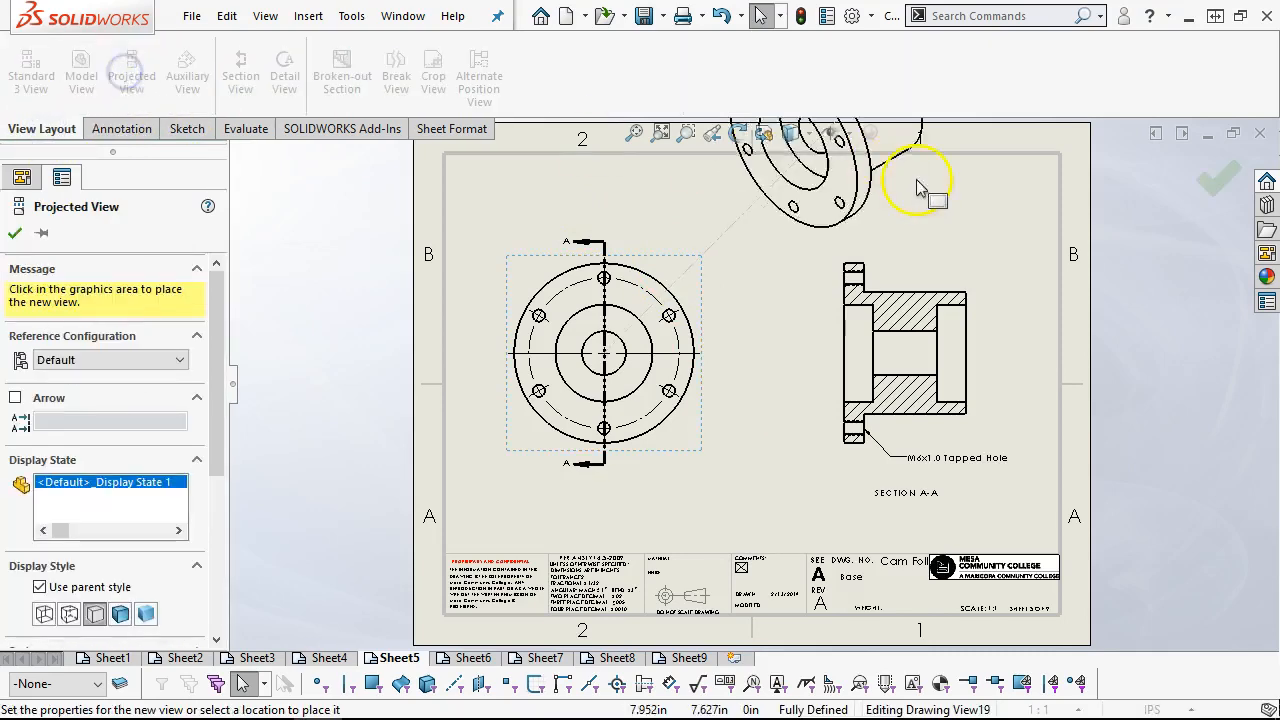
pyautogui.click(947, 216)
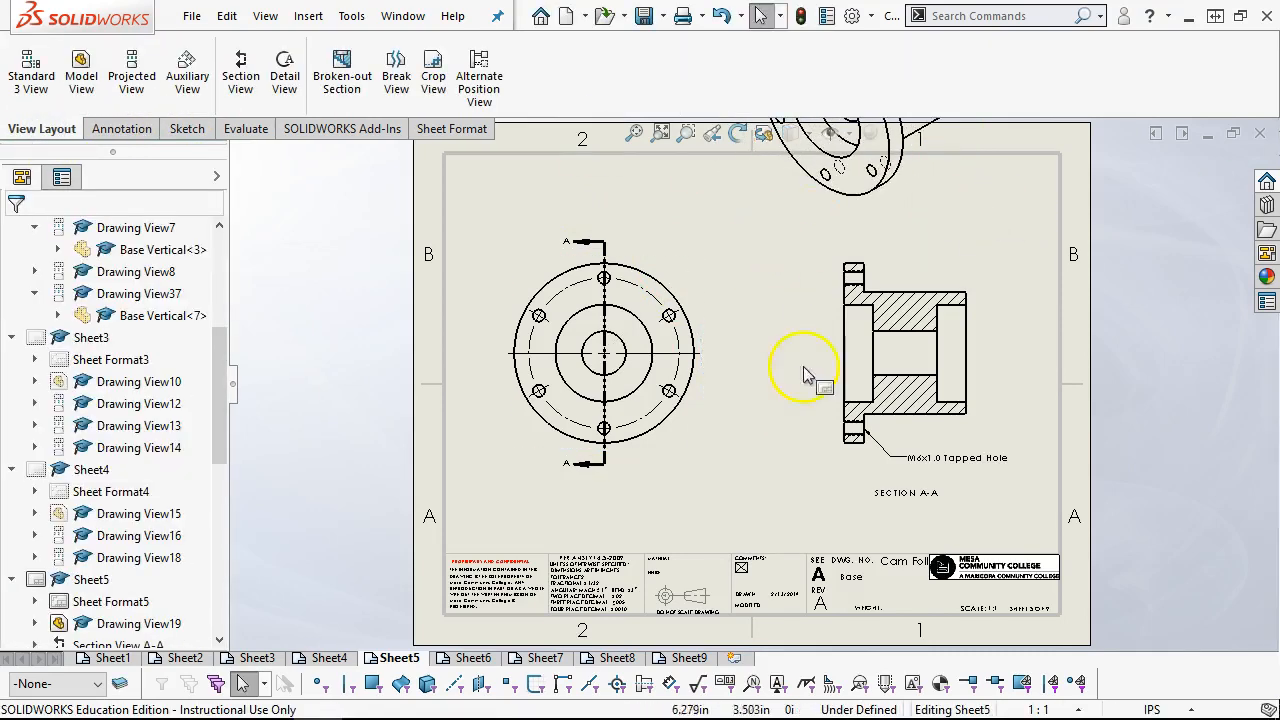
# Step: Set the bearing housing's isometric view to a custom scale of 1:2 and move it into the sheet's upper-right corner
pyautogui.scroll(2, 788, 309)
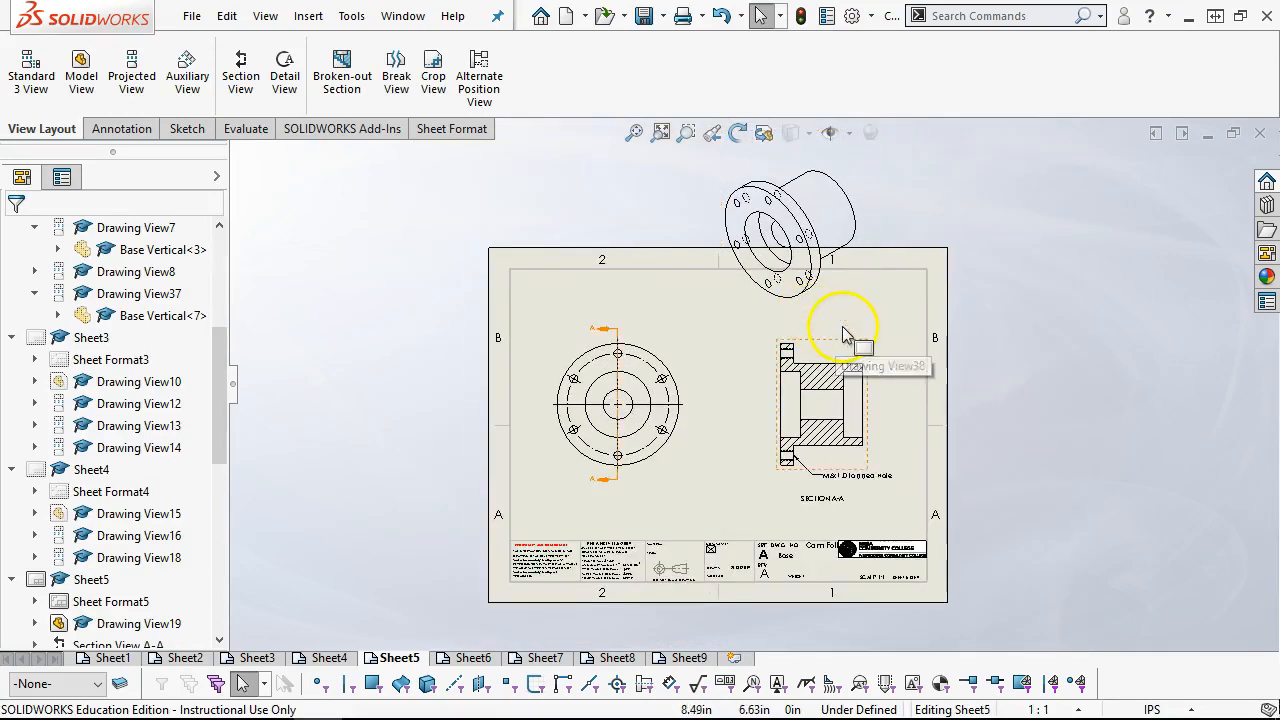
pyautogui.click(847, 318)
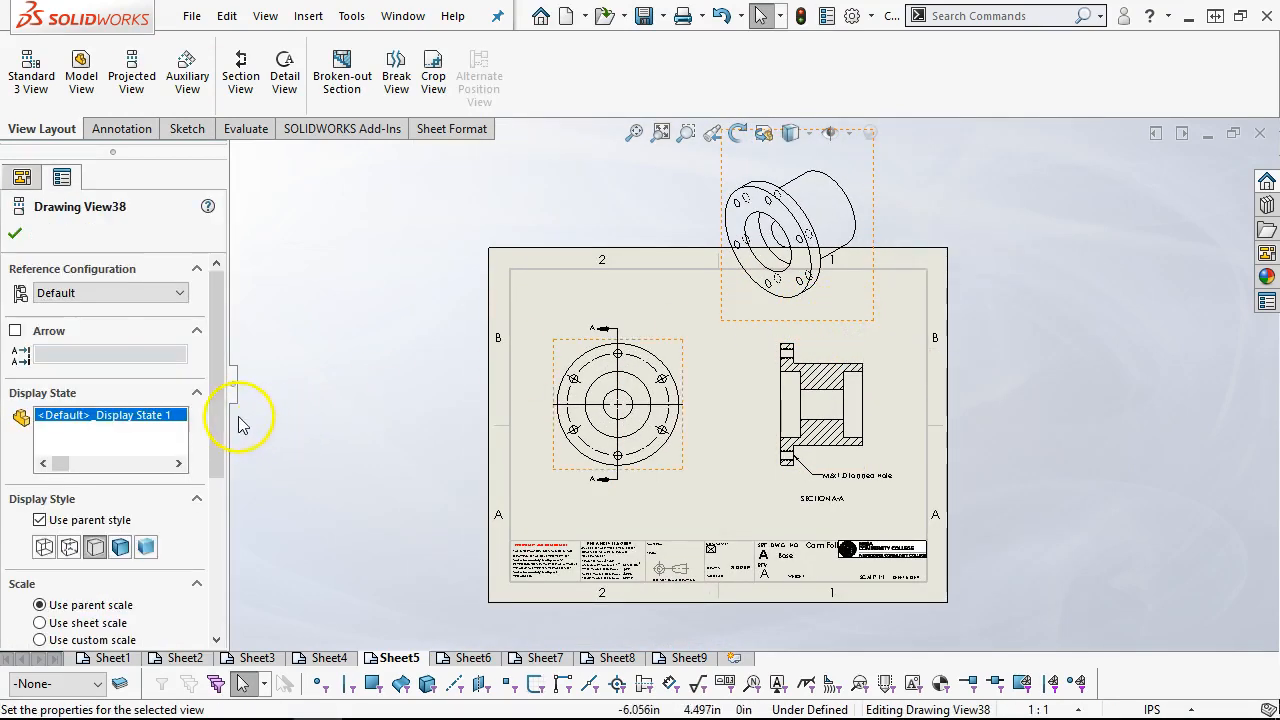
pyautogui.moveTo(220, 409); pyautogui.dragTo(218, 548)
pyautogui.click(70, 382)
pyautogui.click(100, 407)
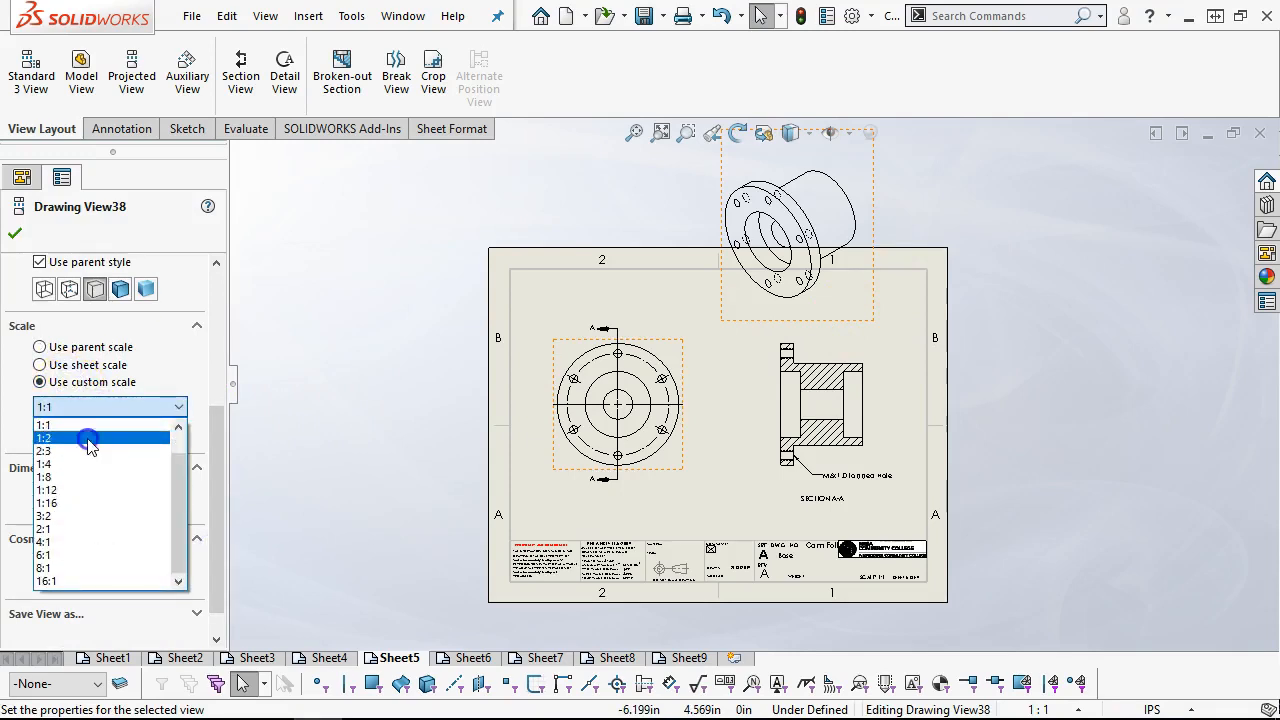
pyautogui.click(88, 438)
pyautogui.click(14, 233)
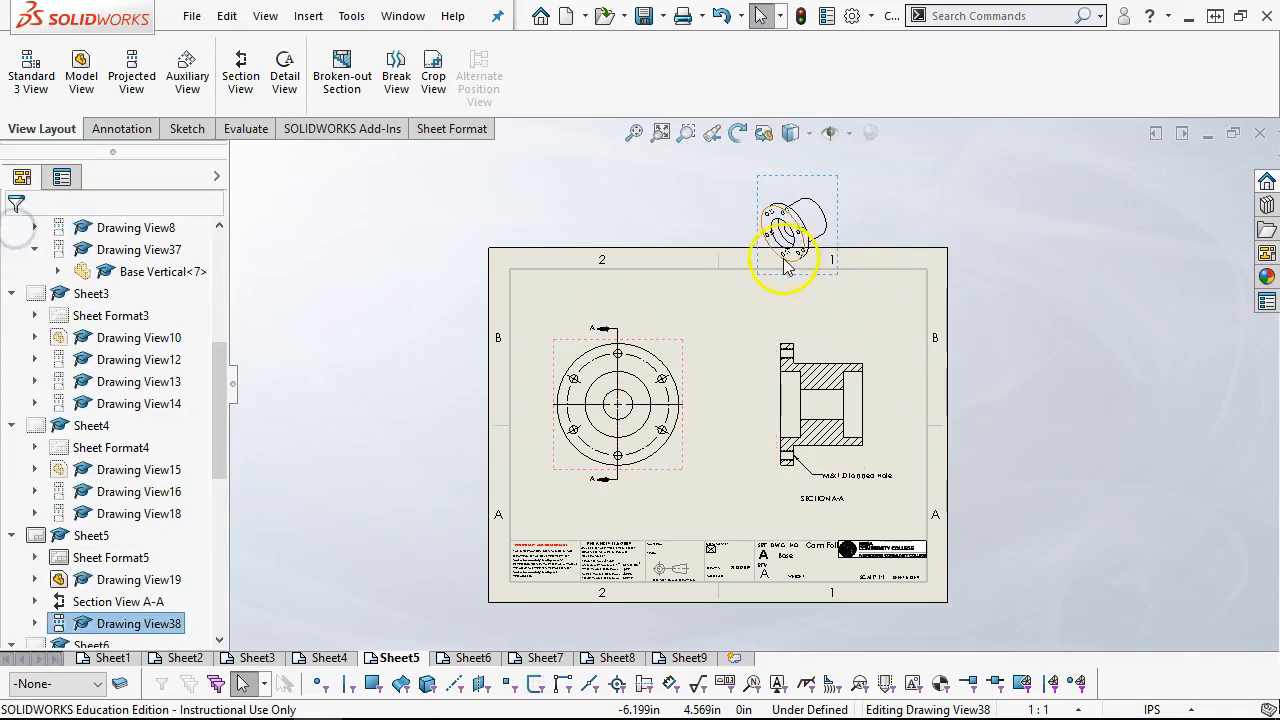
pyautogui.moveTo(757, 194); pyautogui.dragTo(851, 272)
pyautogui.click(760, 343)
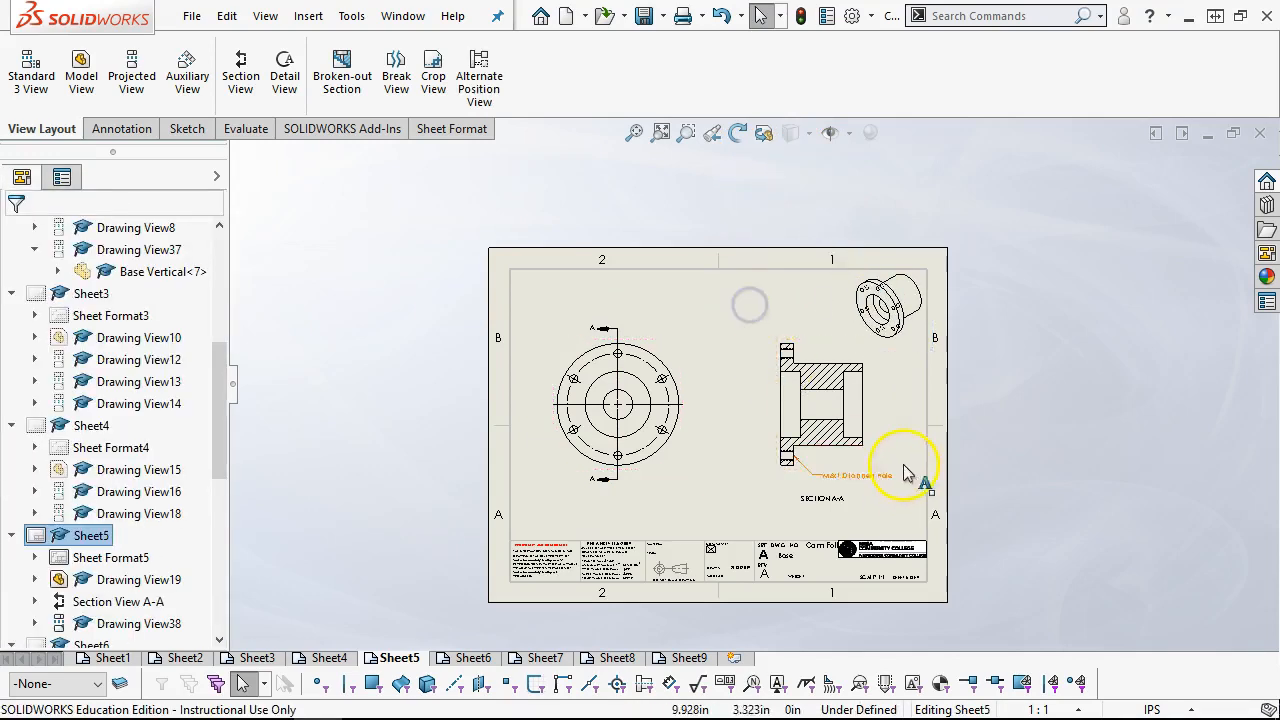
pyautogui.scroll(-3, 890, 440)
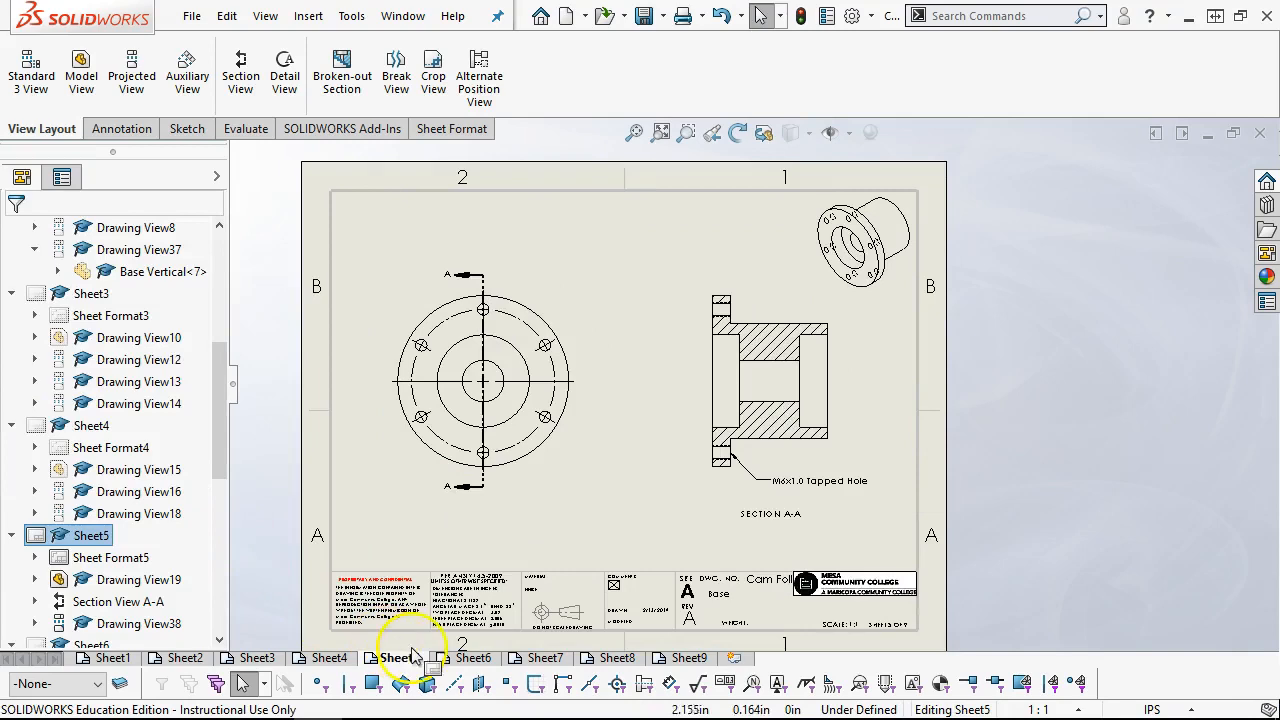
# Step: After viewing the shaft drawing on Sheet6, return to Sheet5 and delete the M6x1.0 Tapped Hole note from Section A-A
pyautogui.click(460, 659)
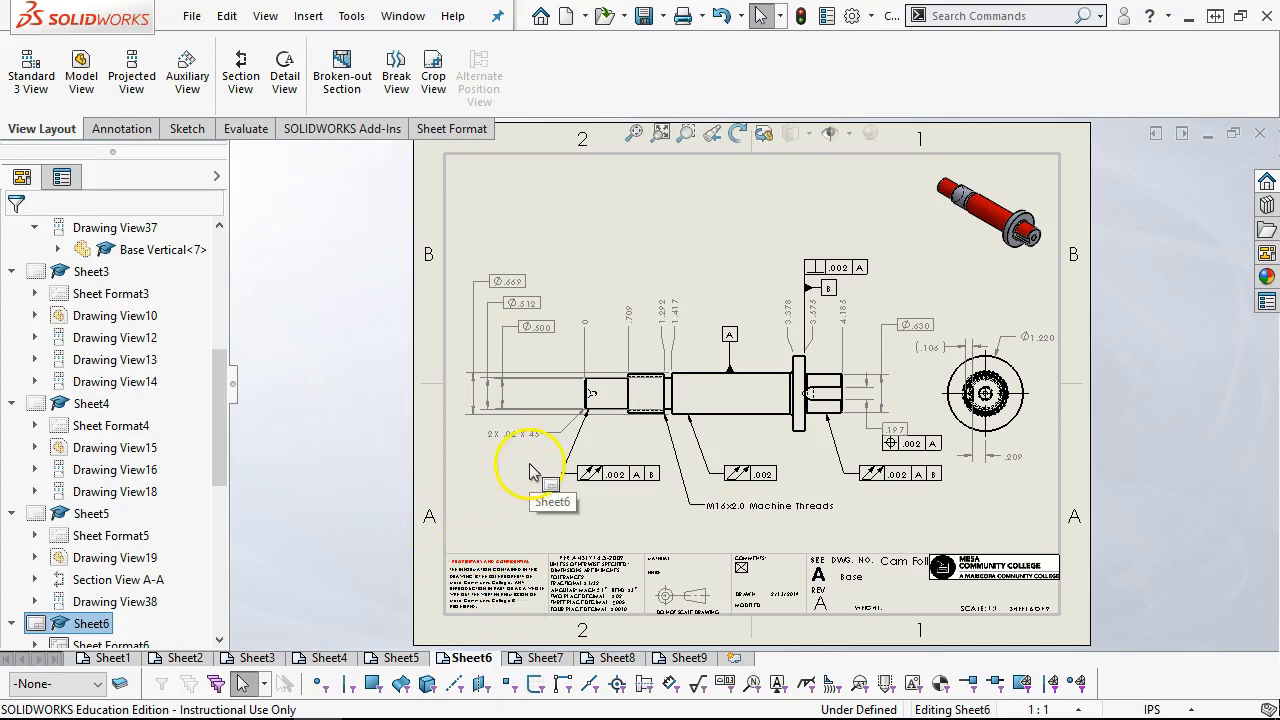
pyautogui.click(388, 660)
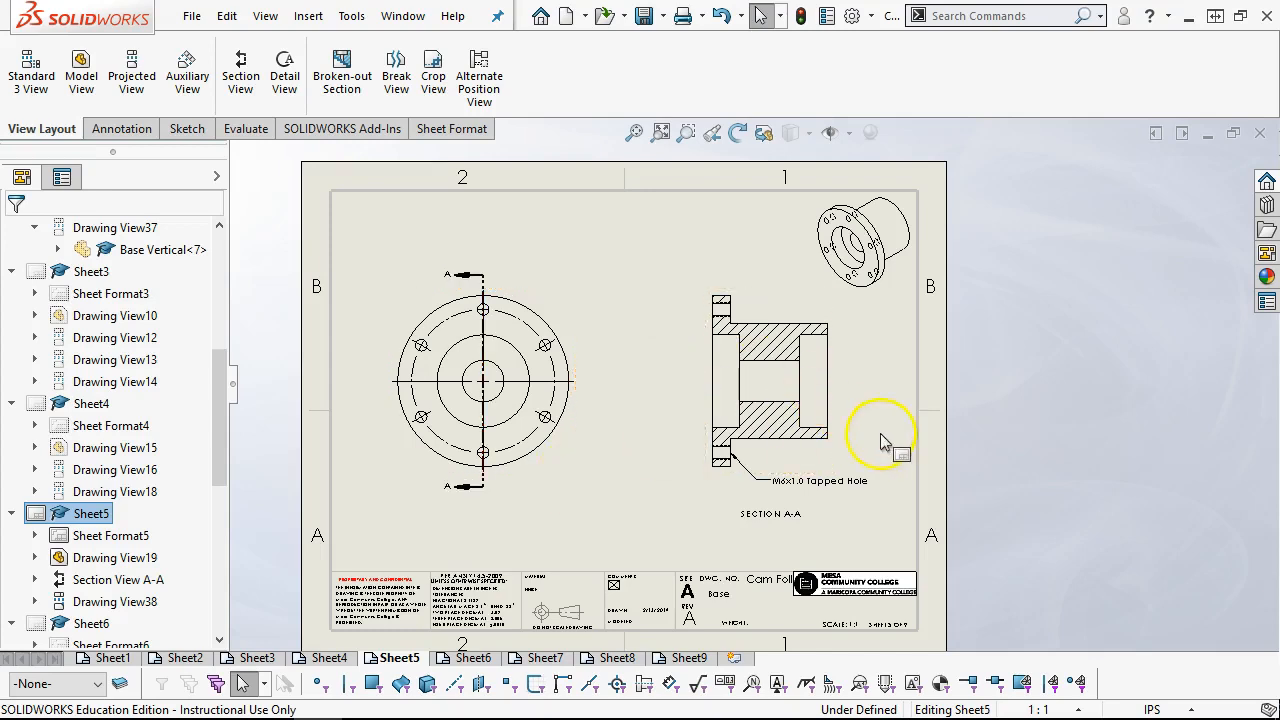
pyautogui.scroll(-2, 794, 486)
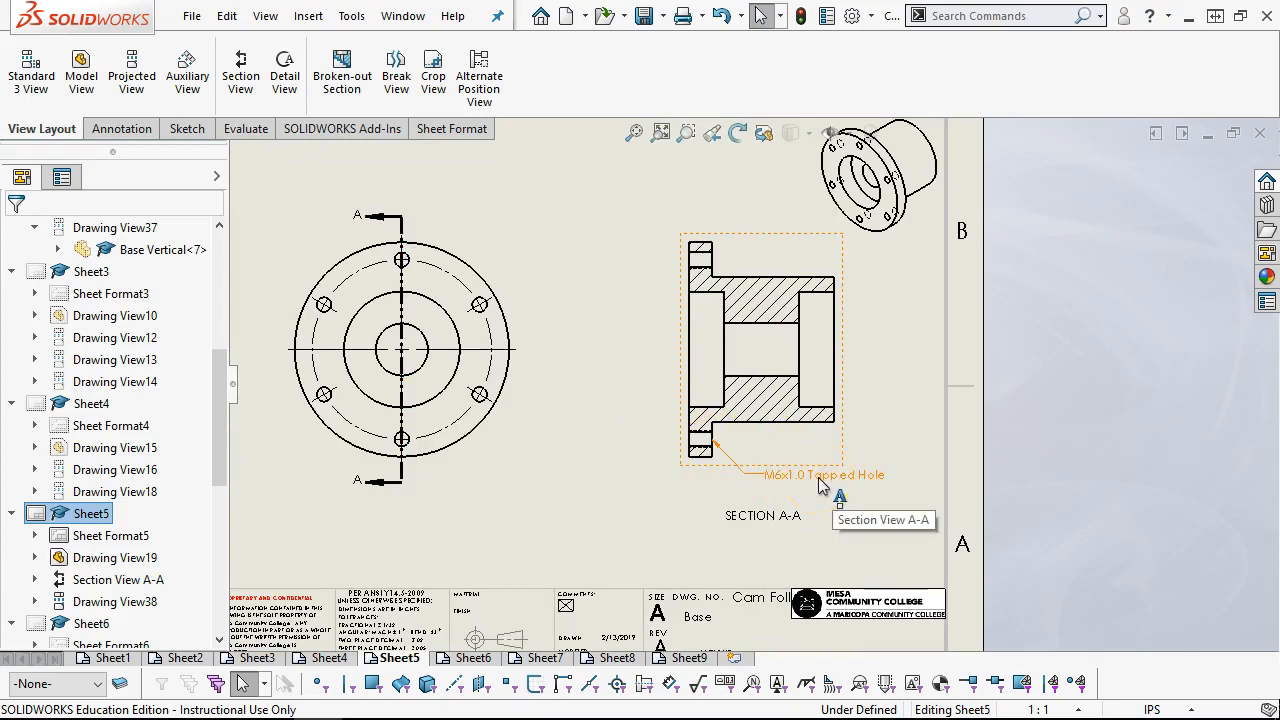
pyautogui.click(818, 484)
pyautogui.press('Delete')
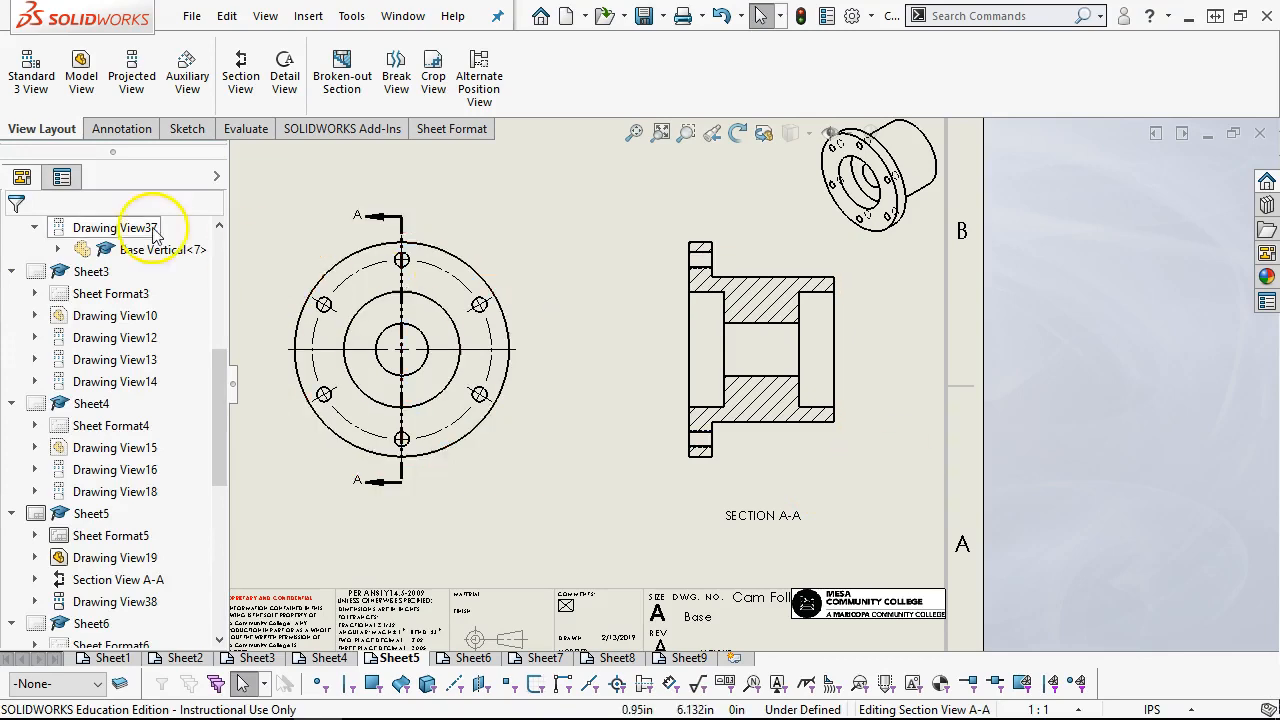
# Step: Add a hole callout to the topmost bolt-circle hole in the bearing housing's front view, placed above and right of the flange
pyautogui.click(124, 130)
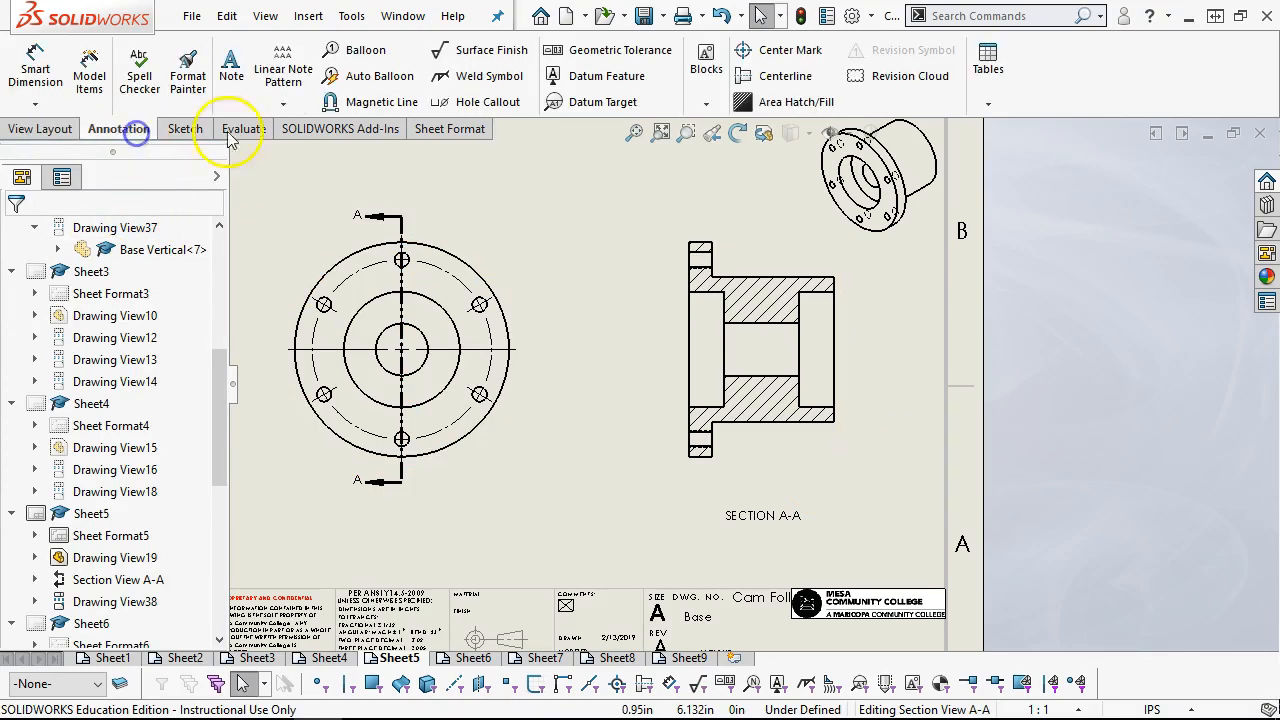
pyautogui.click(480, 102)
pyautogui.click(422, 256)
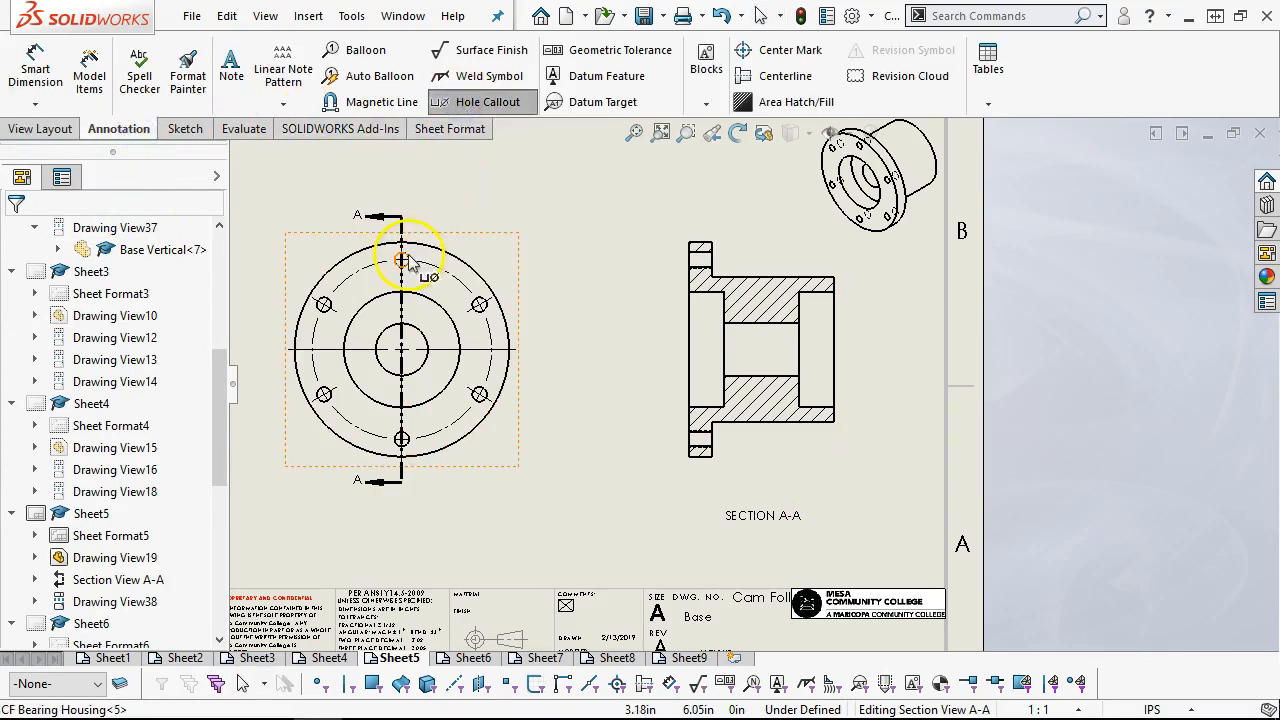
pyautogui.click(534, 183)
pyautogui.click(572, 251)
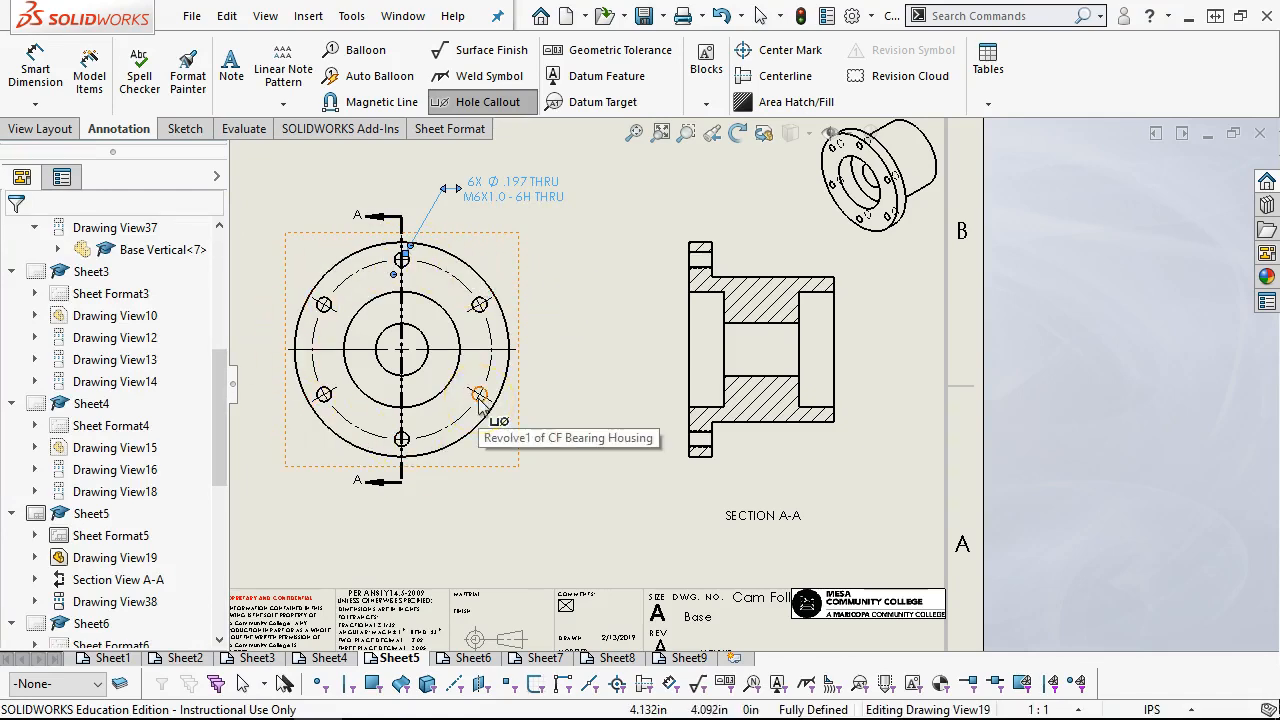
# Step: Finish the hole callout and examine the bearing housing's Section A-A on Sheet5, comparing it with the plate drawing on Sheet2
pyautogui.rightClick(556, 339)
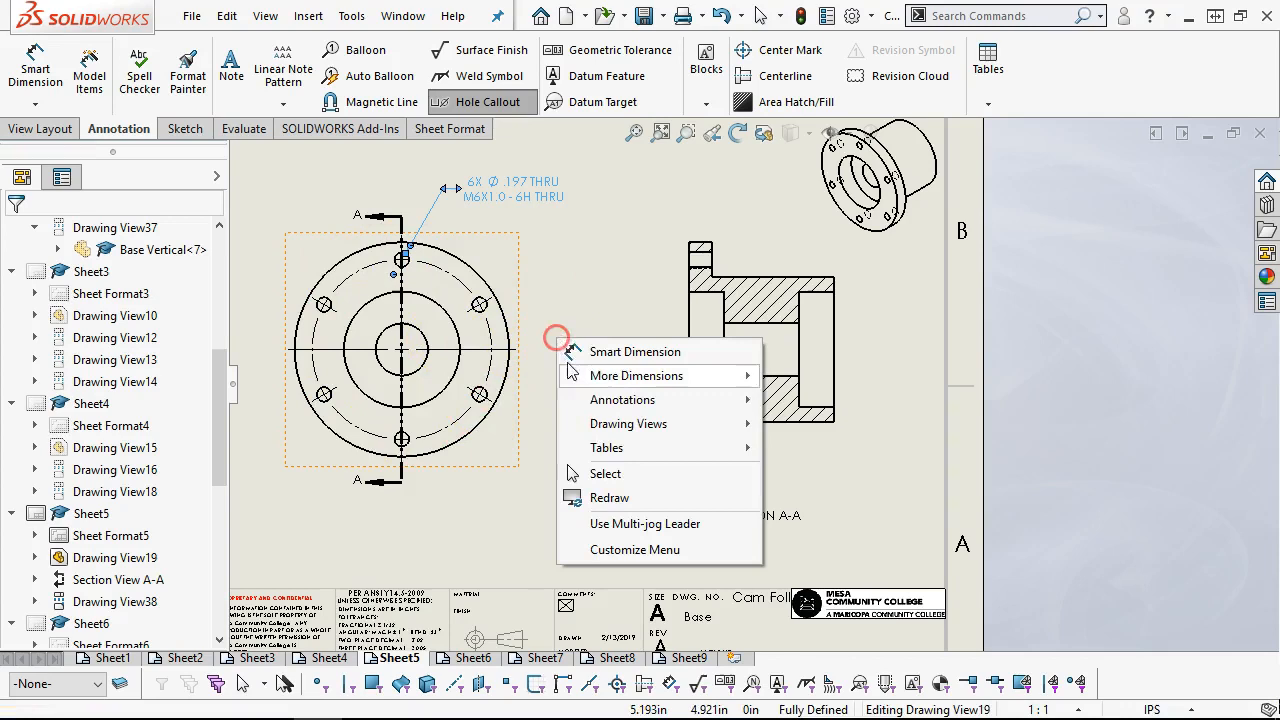
pyautogui.click(604, 473)
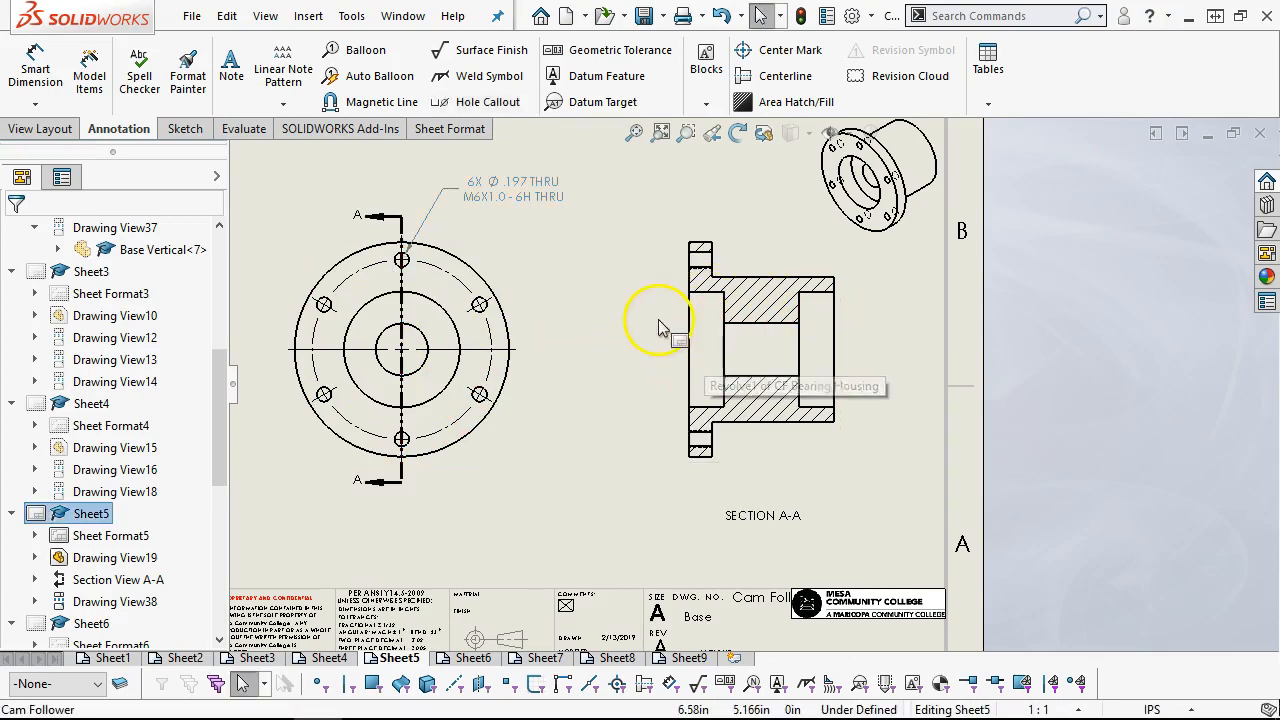
pyautogui.press('f')
pyautogui.scroll(-3, 670, 330)
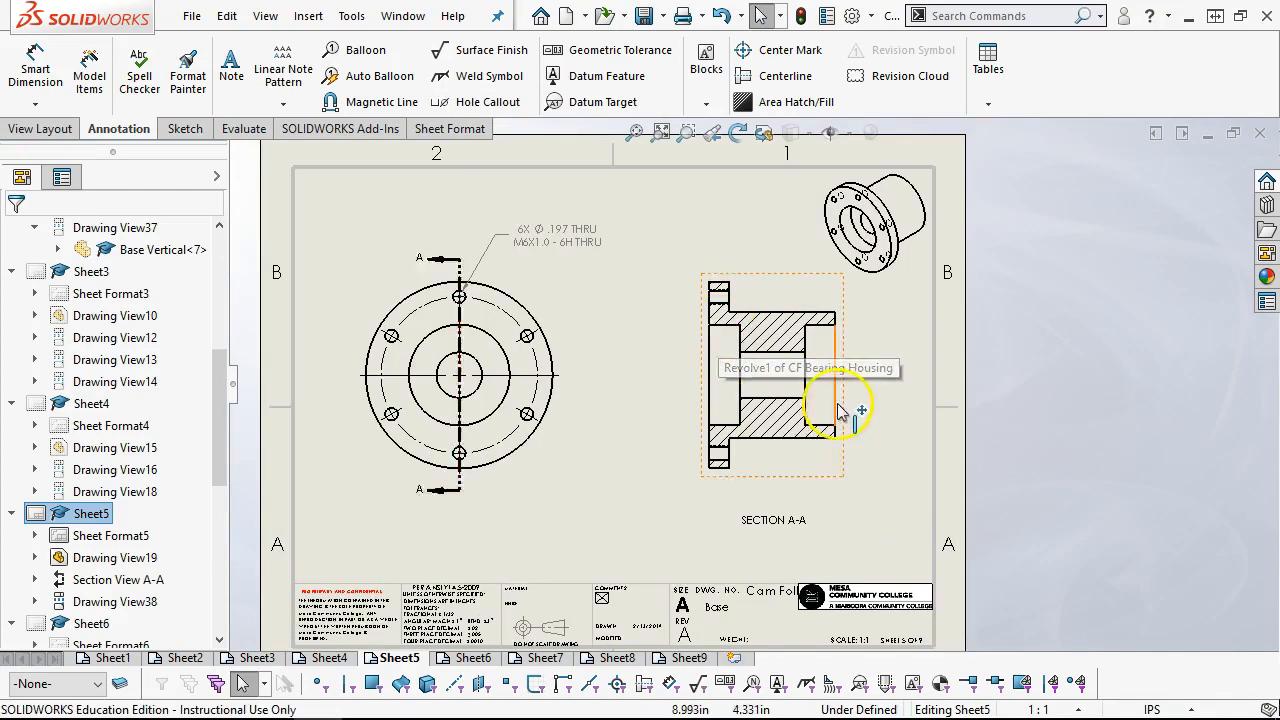
pyautogui.click(843, 406)
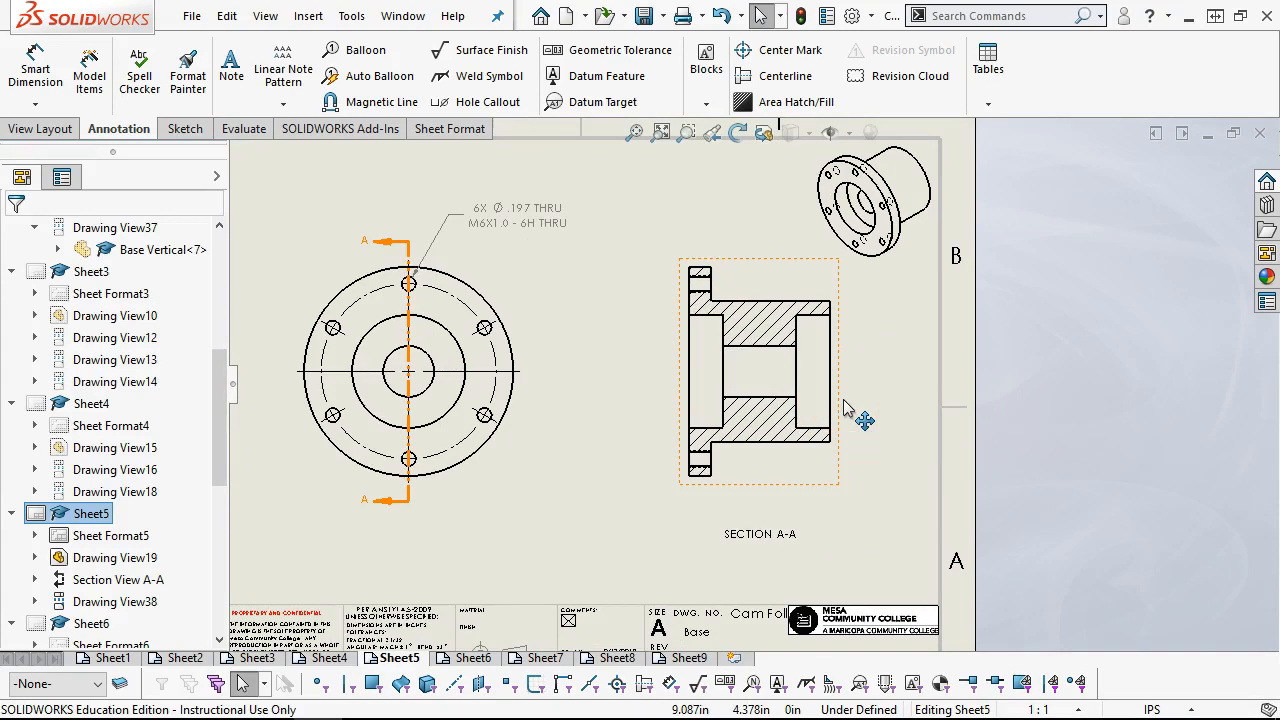
pyautogui.click(749, 320)
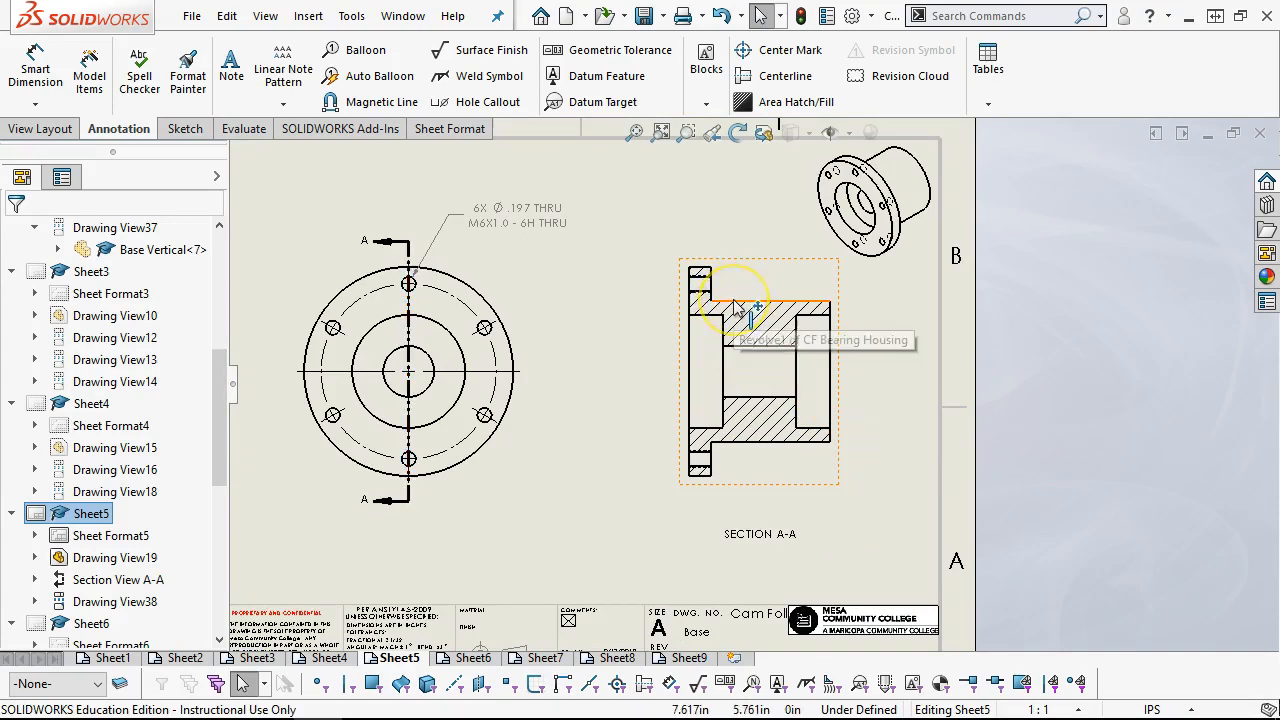
pyautogui.click(172, 660)
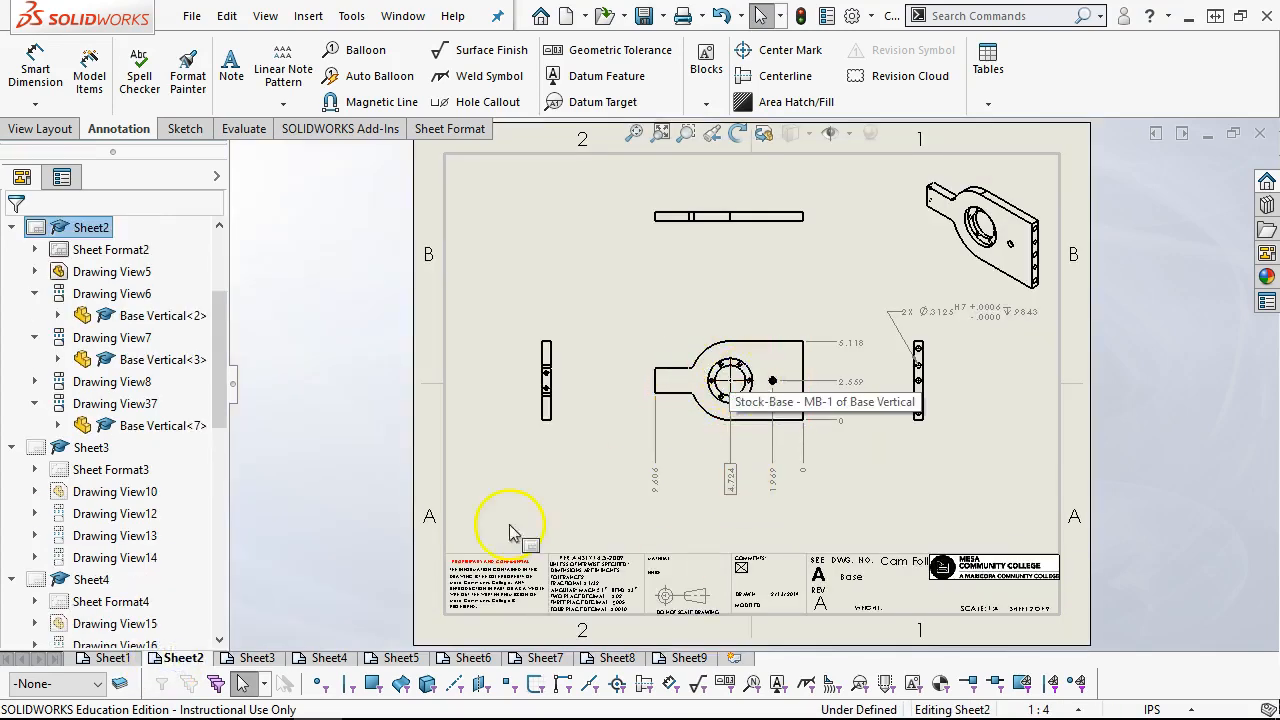
pyautogui.click(392, 660)
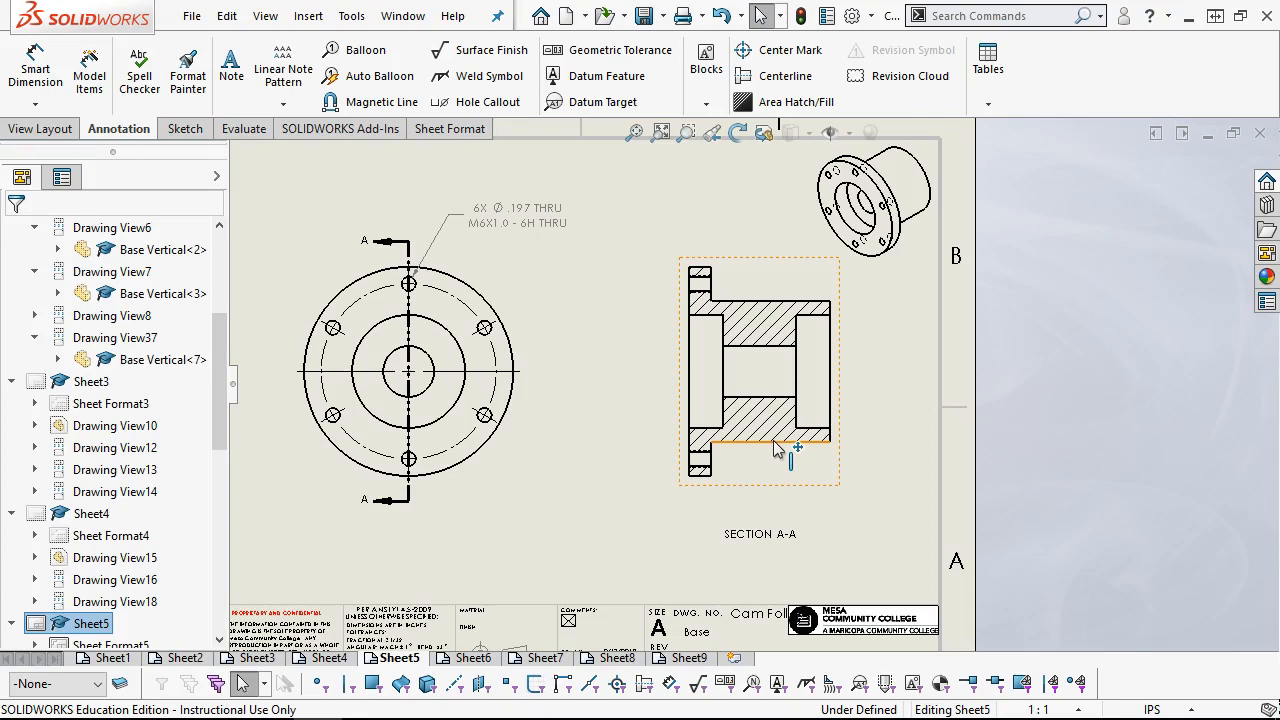
pyautogui.click(757, 415)
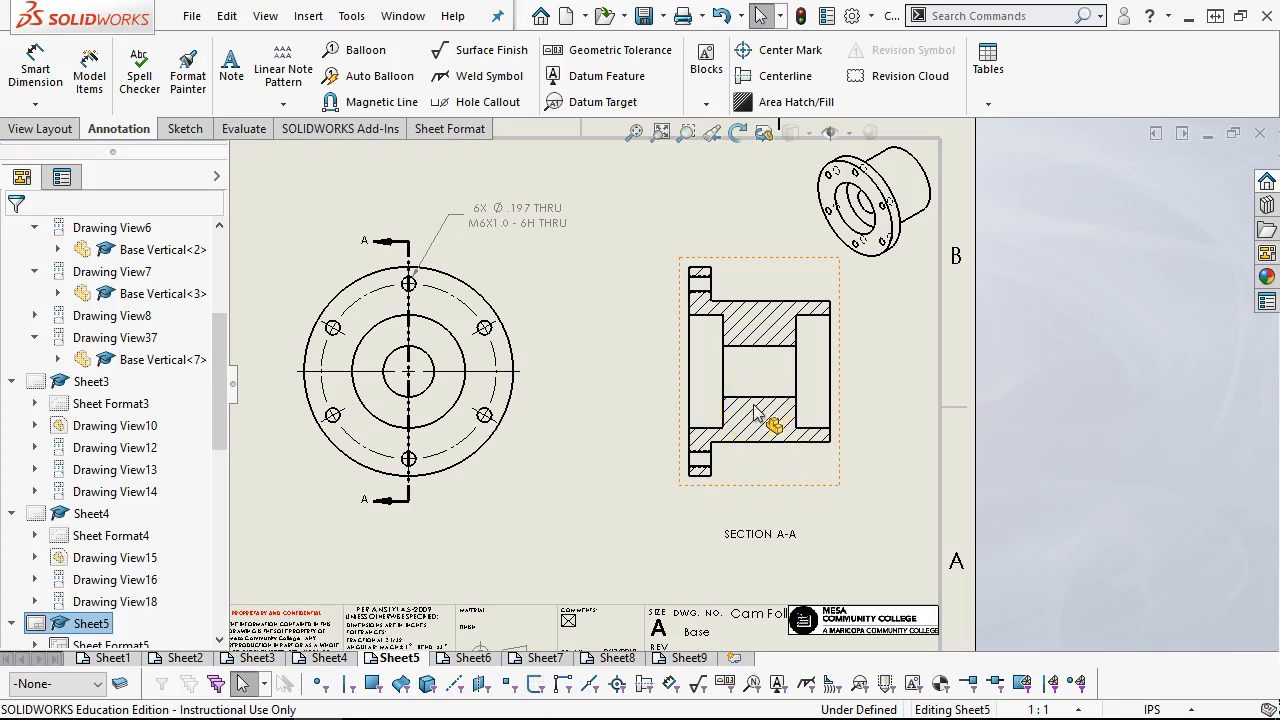
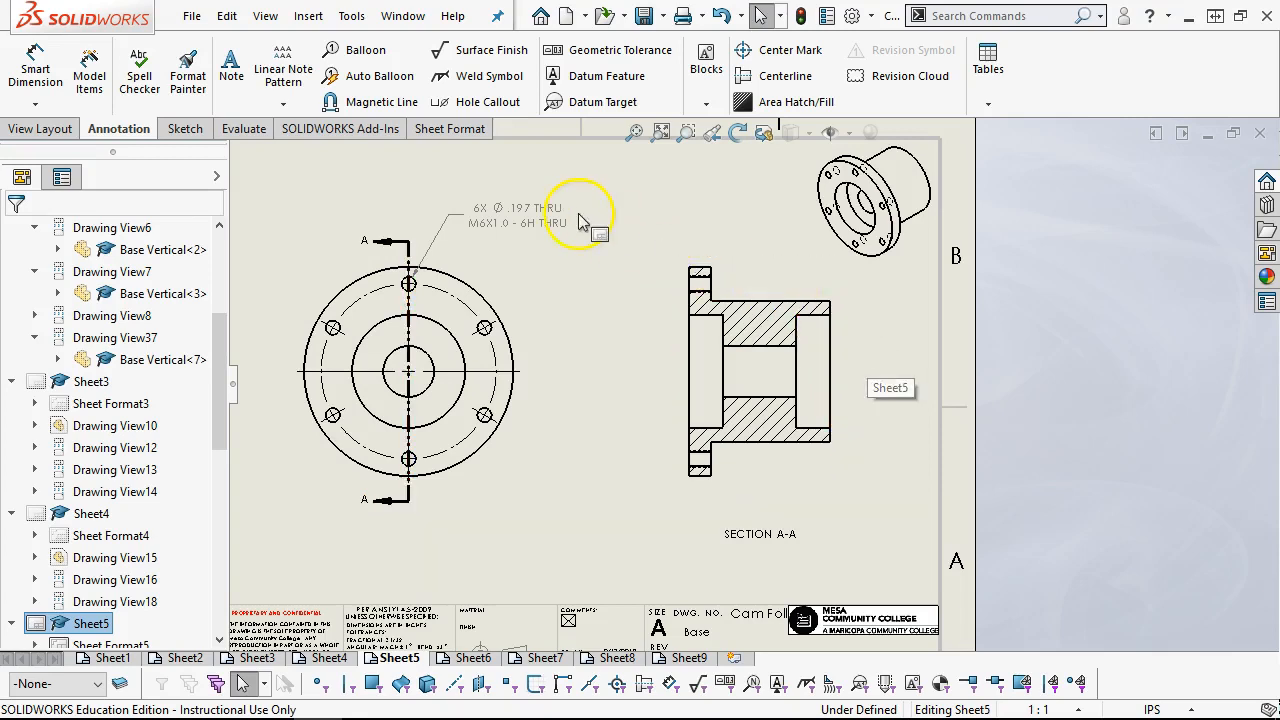
# Step: Dimension the flange's outer diameter in Section A-A between its outermost edges, placing the dimension to the right of the view
pyautogui.click(20, 72)
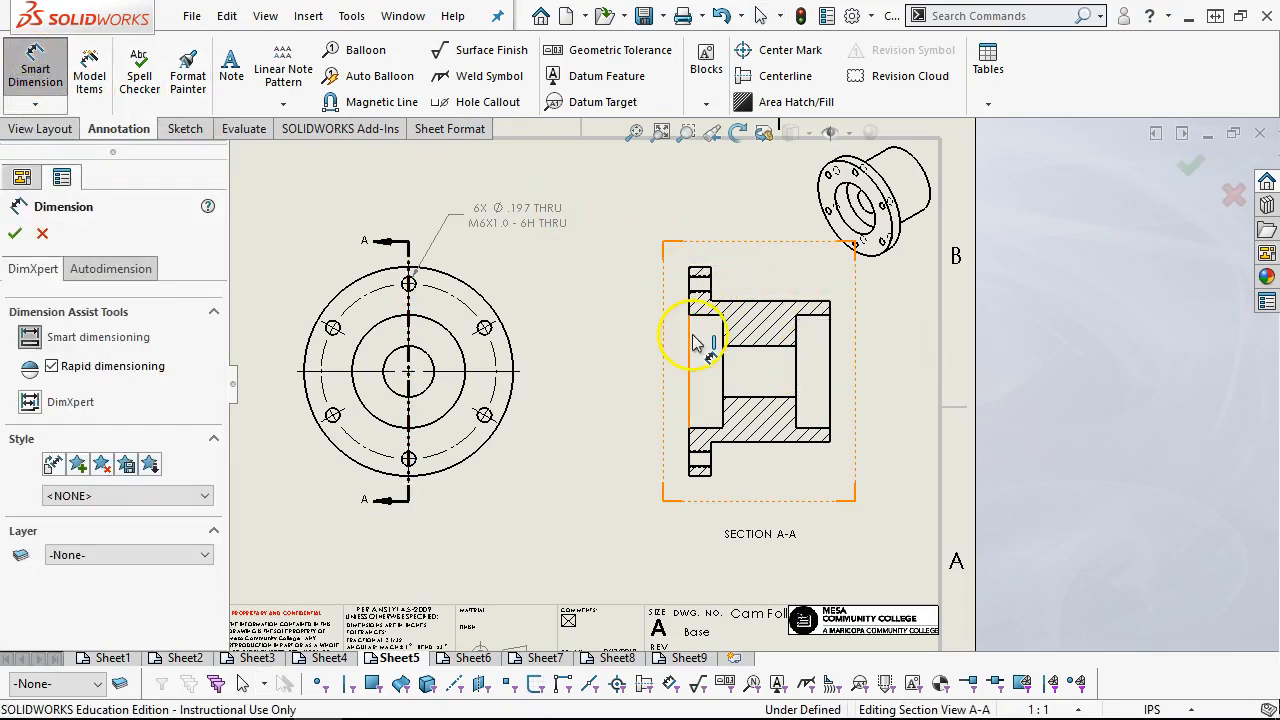
pyautogui.click(698, 272)
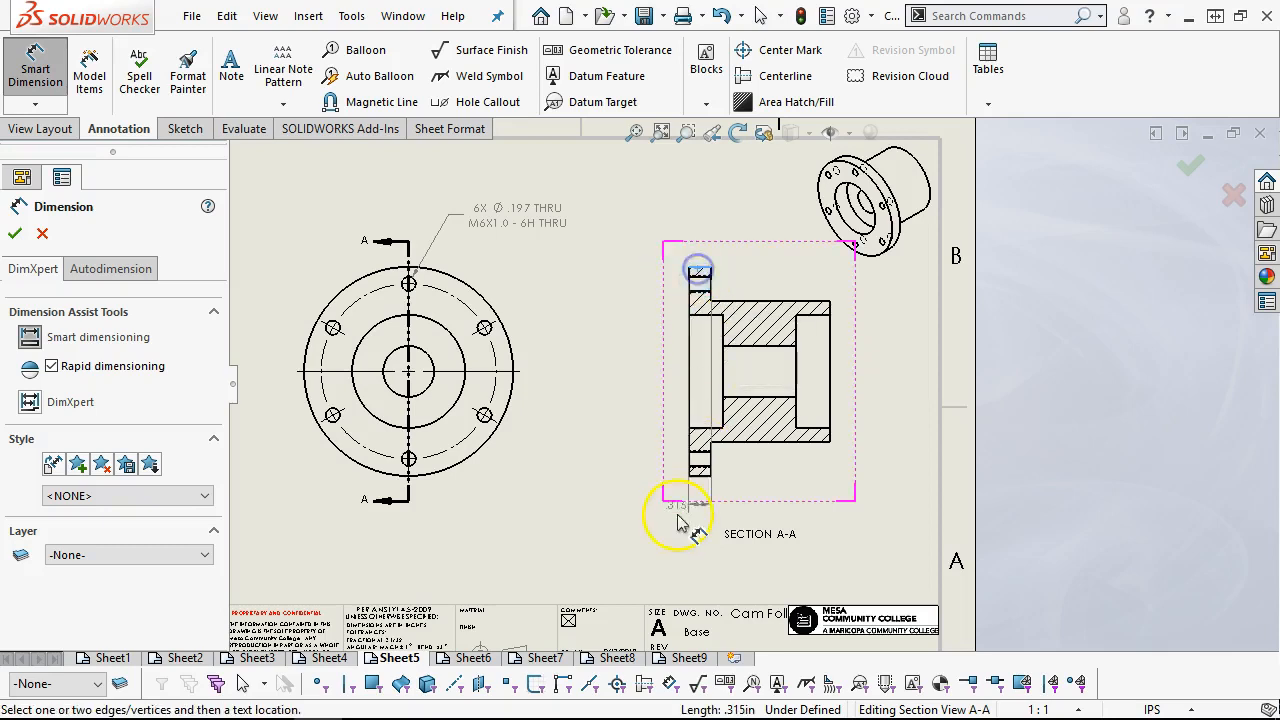
pyautogui.click(695, 477)
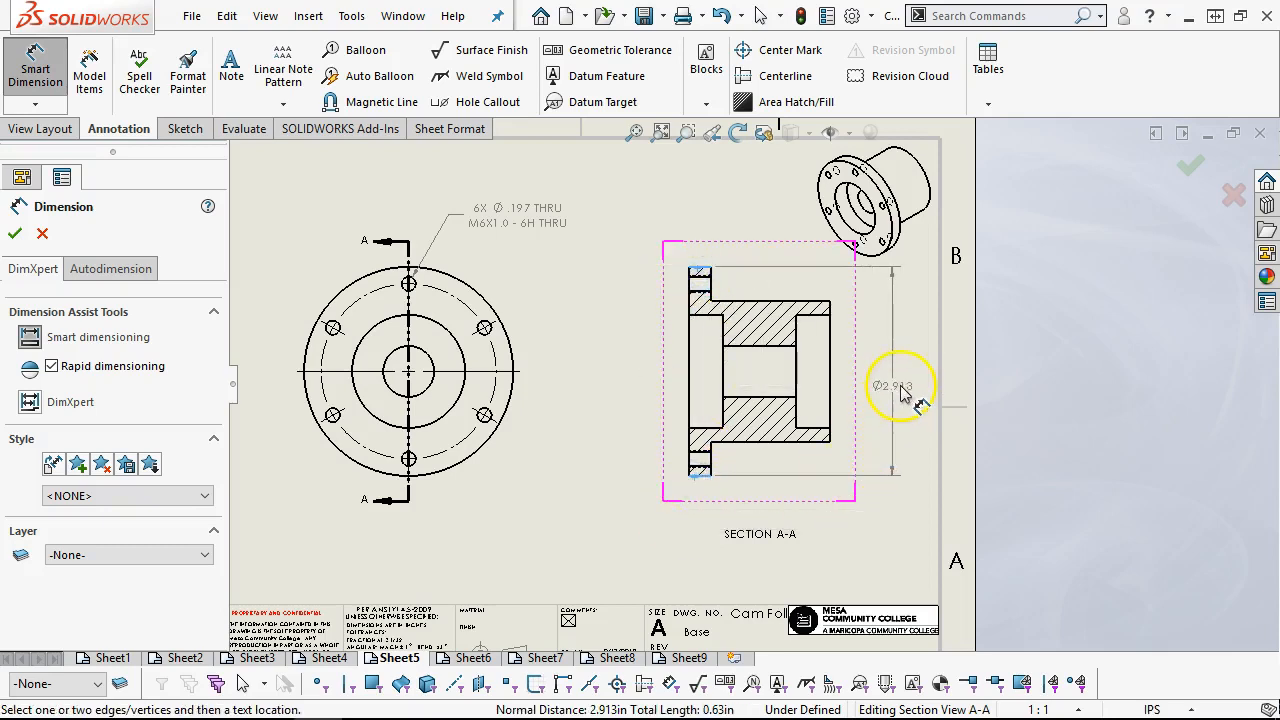
pyautogui.click(894, 386)
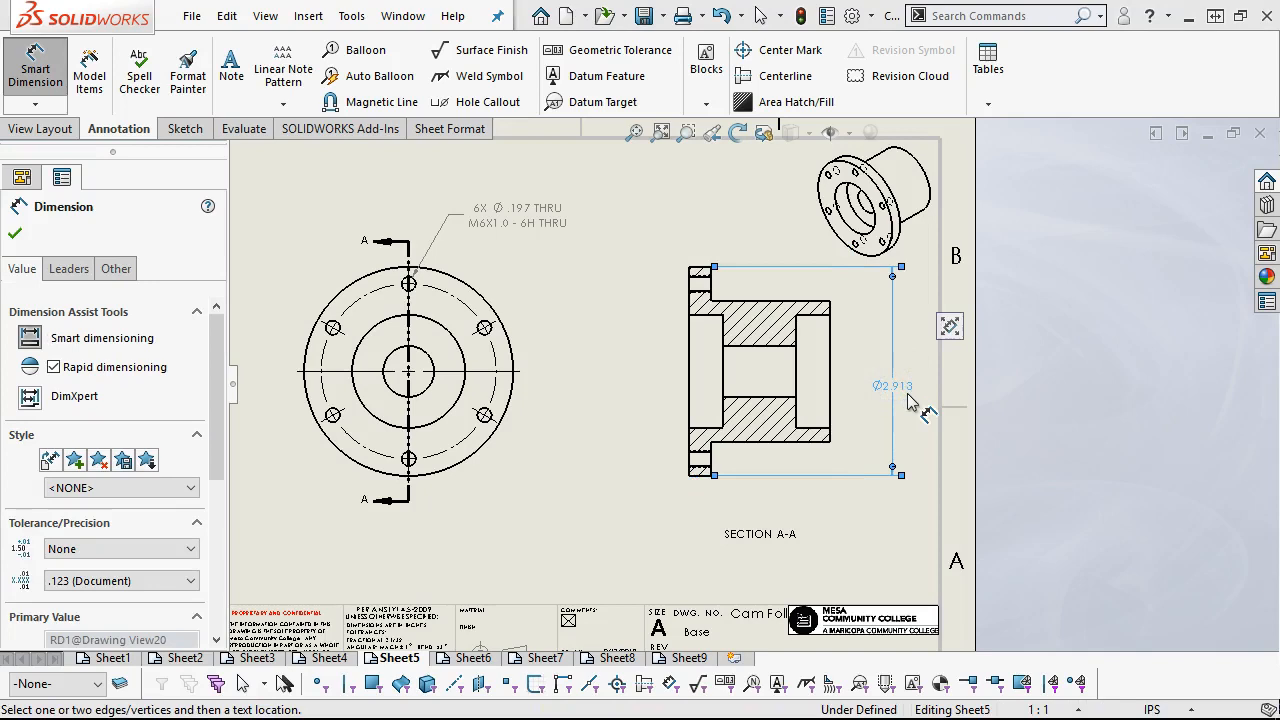
pyautogui.rightClick(714, 205)
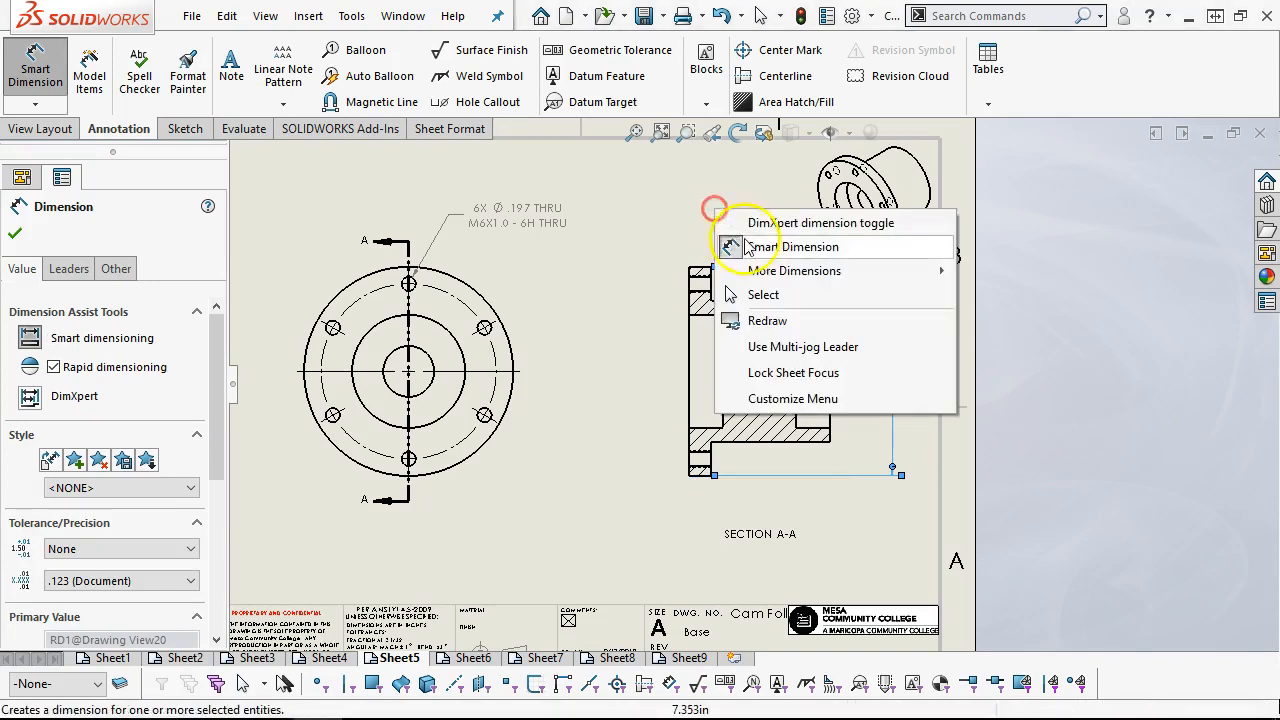
pyautogui.click(766, 289)
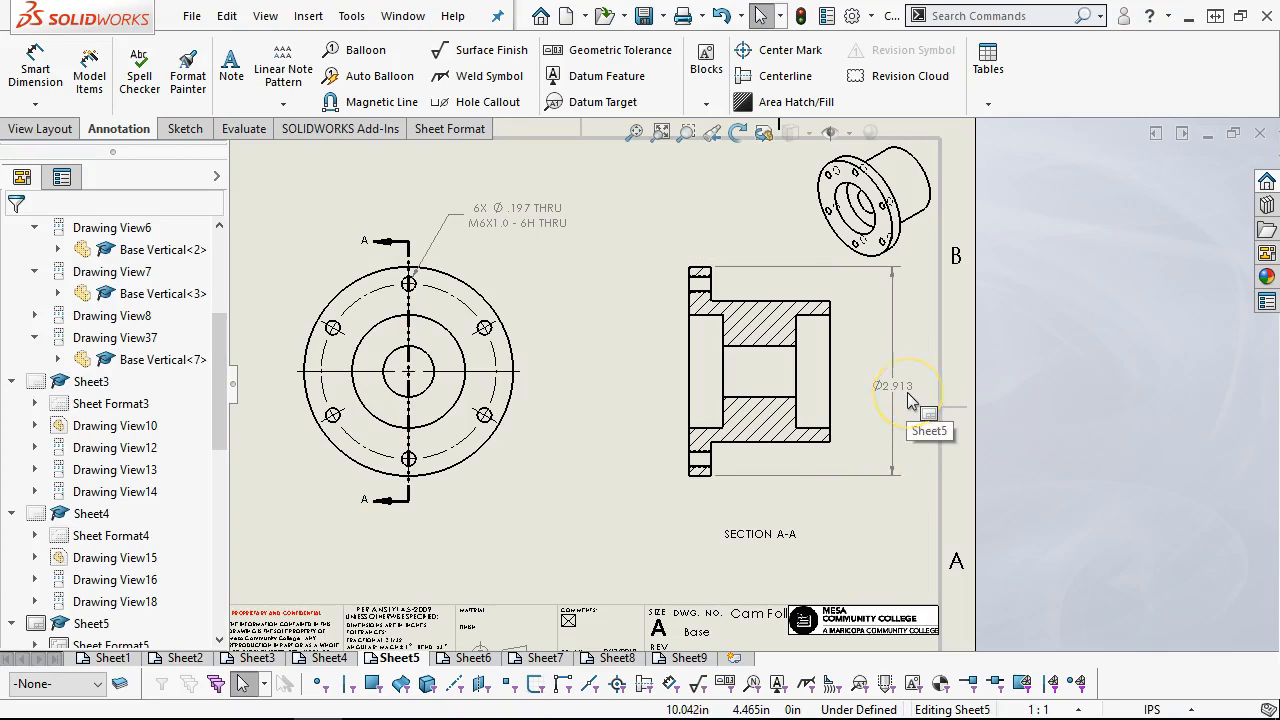
# Step: Shift Section A-A slightly closer to the front view and reposition the flange diameter dimension to the right of it
pyautogui.moveTo(674, 391); pyautogui.dragTo(651, 384)
pyautogui.click(864, 385)
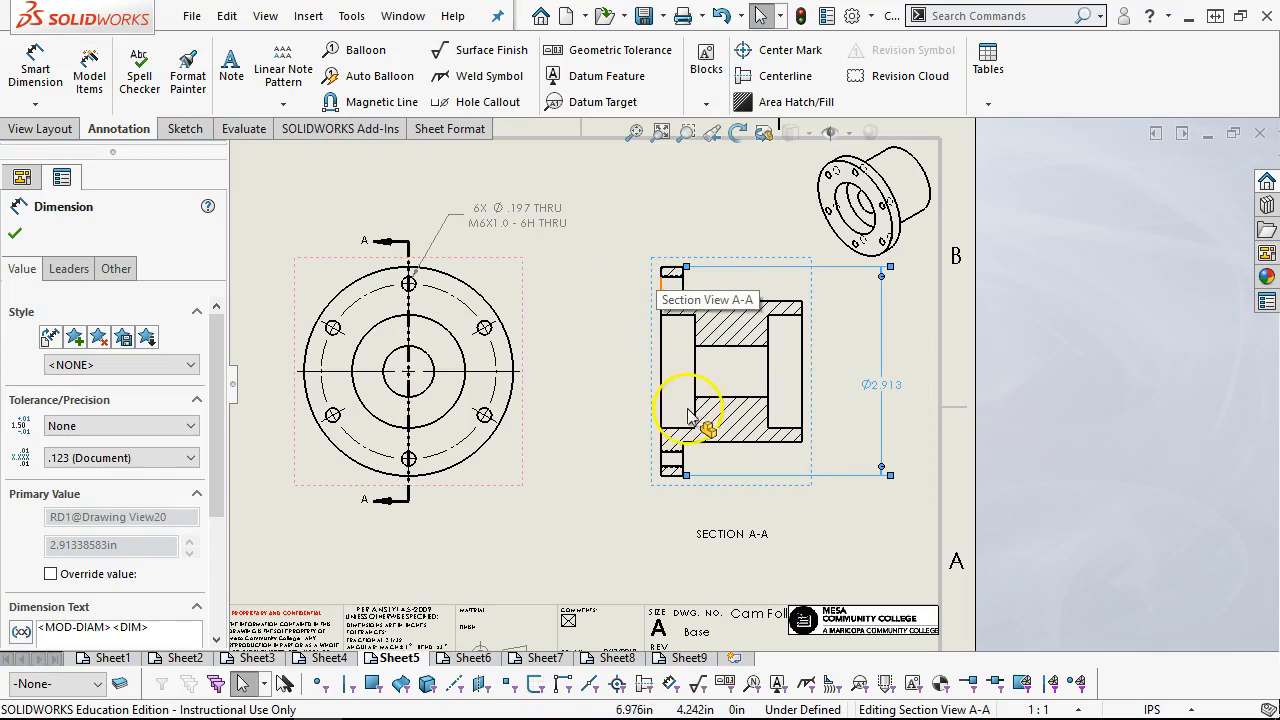
pyautogui.click(817, 368)
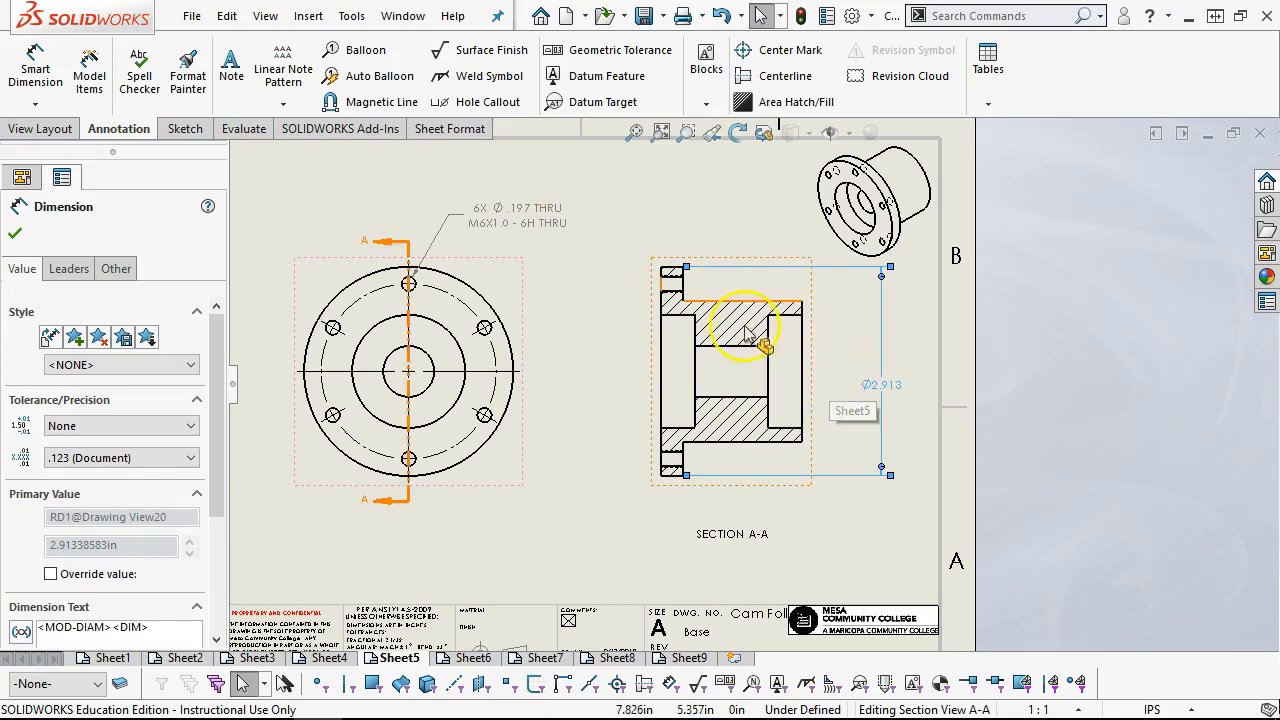
# Step: Attach datum feature A to the flange's outer diameter dimension in Section A-A, aligned with the dimension line below the lower extension line
pyautogui.click(588, 80)
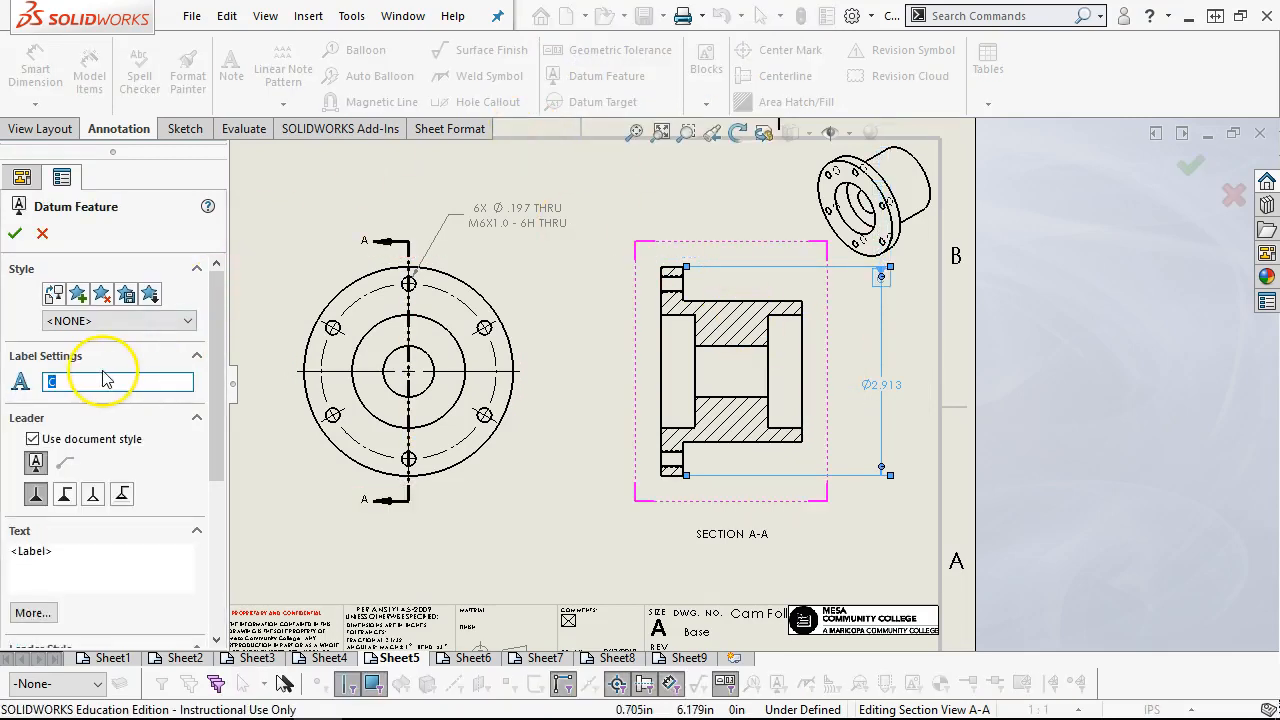
pyautogui.write('A')
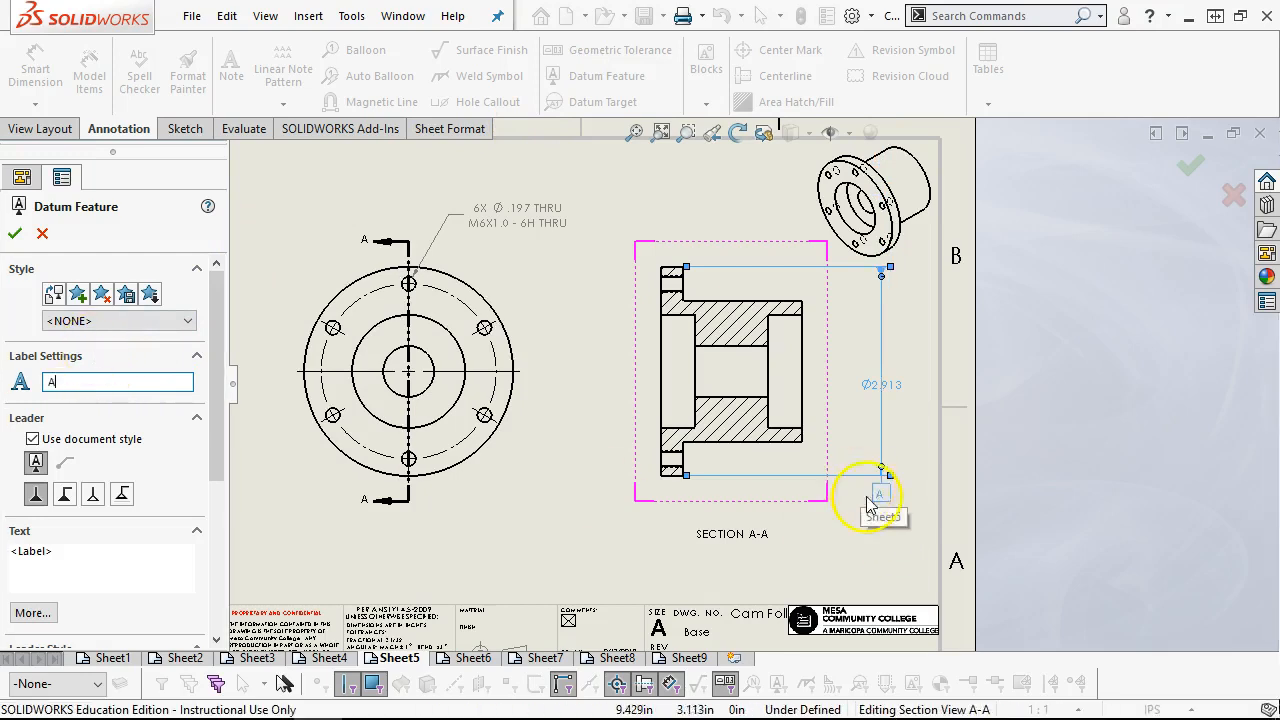
pyautogui.click(870, 505)
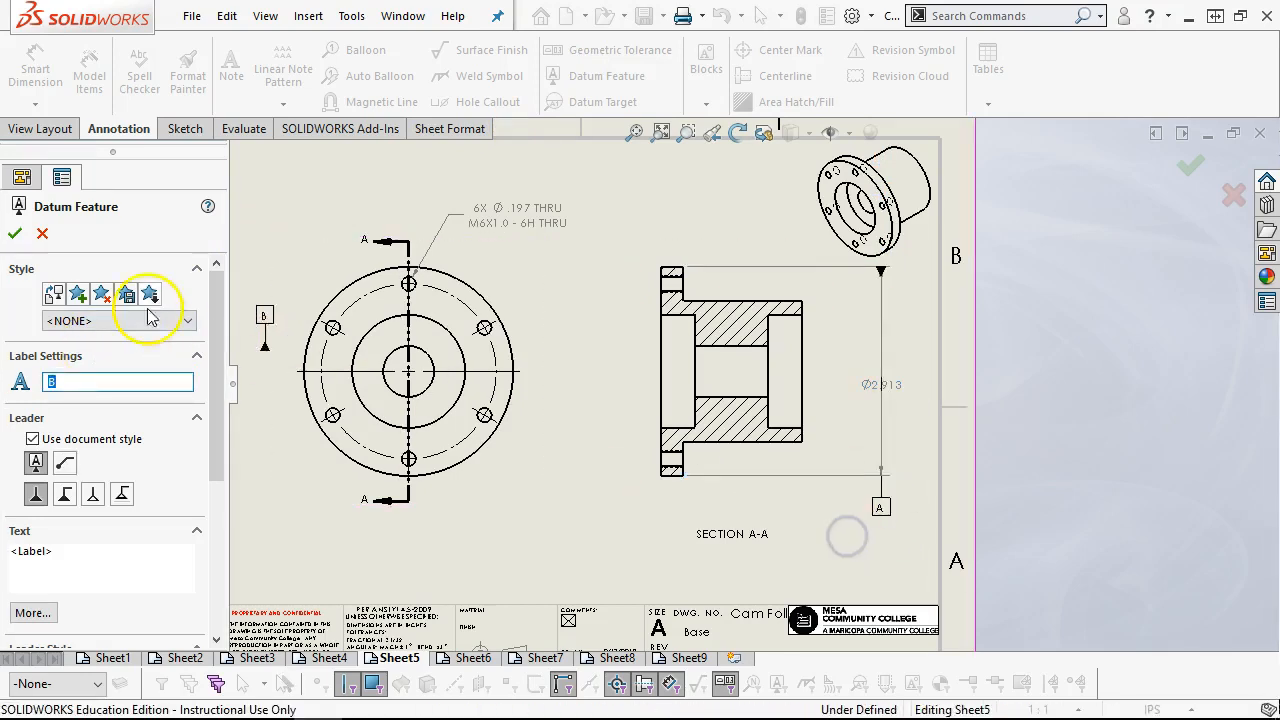
pyautogui.click(14, 233)
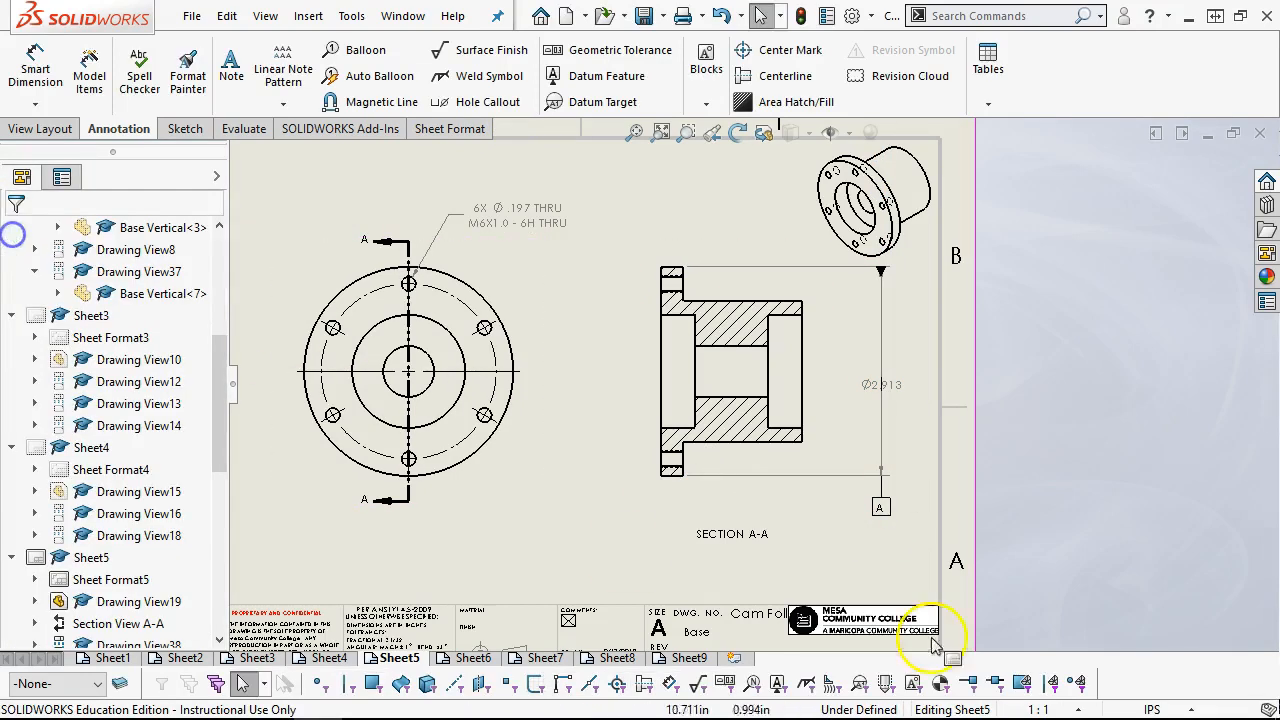
pyautogui.click(880, 508)
pyautogui.click(810, 513)
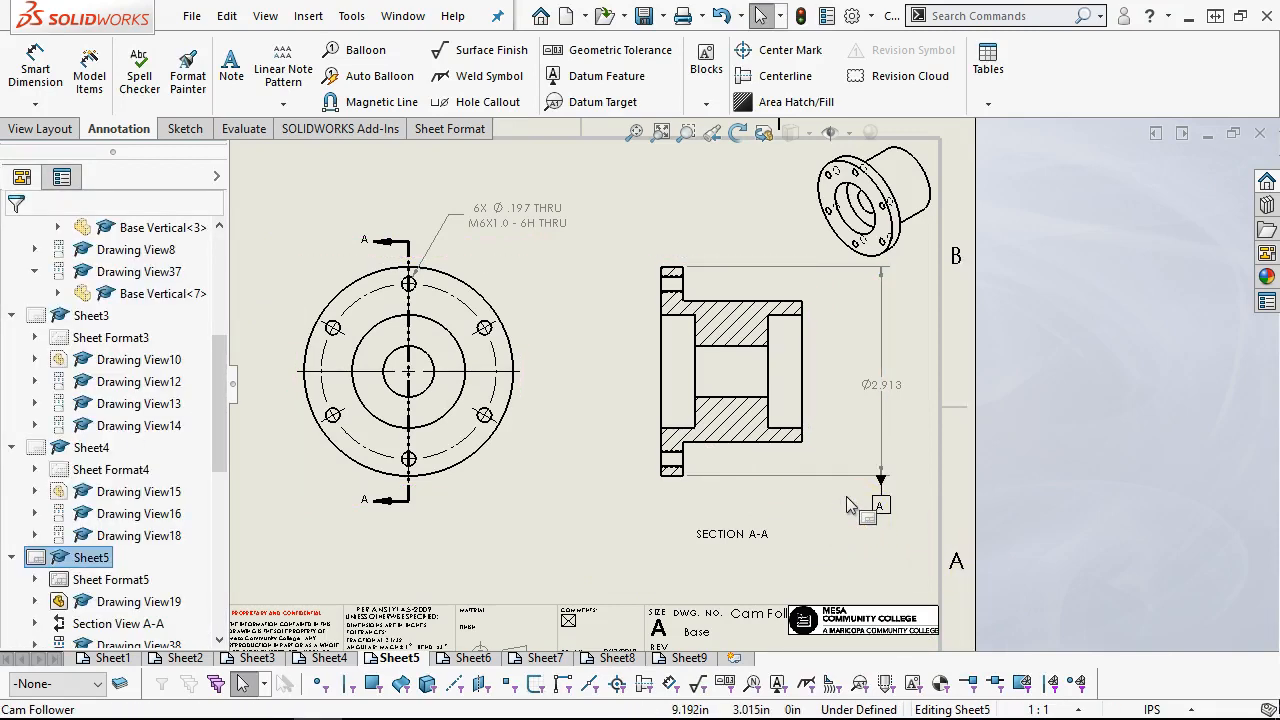
pyautogui.click(828, 503)
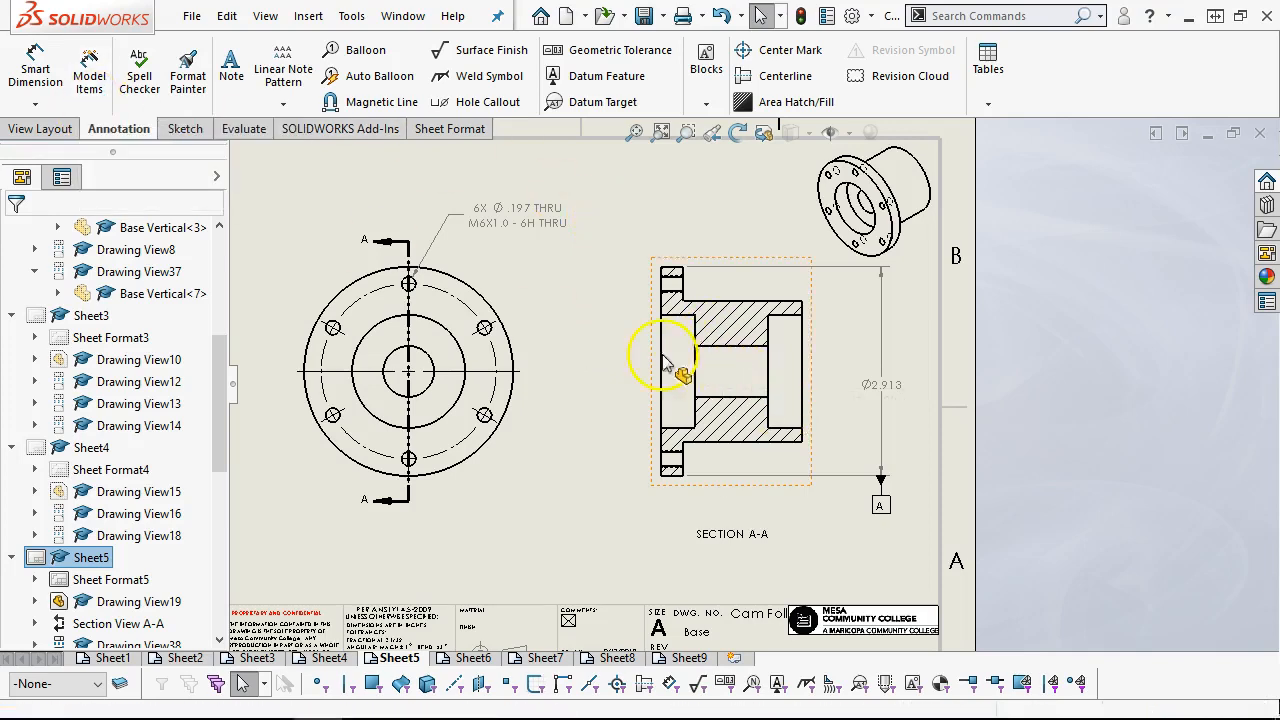
# Step: Switch to File Explorer and look in the Documents folder for the Cam Follower project files
pyautogui.moveTo(270, 708)
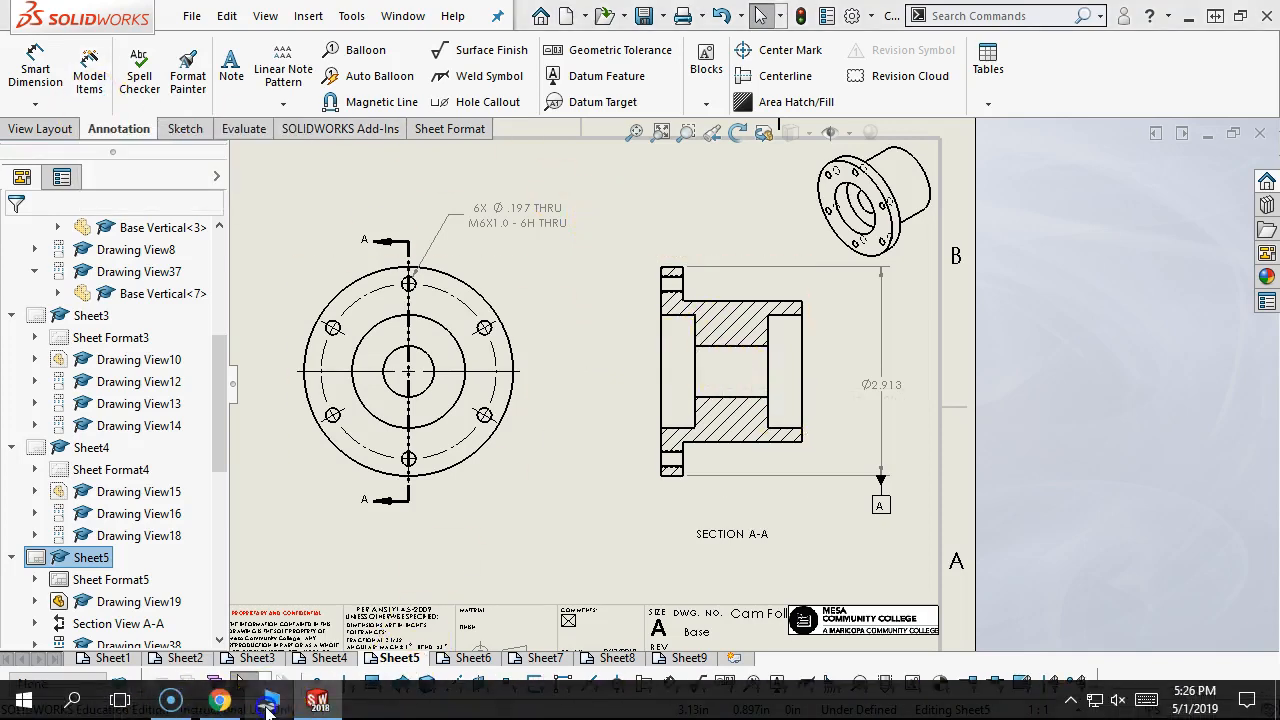
pyautogui.click(269, 707)
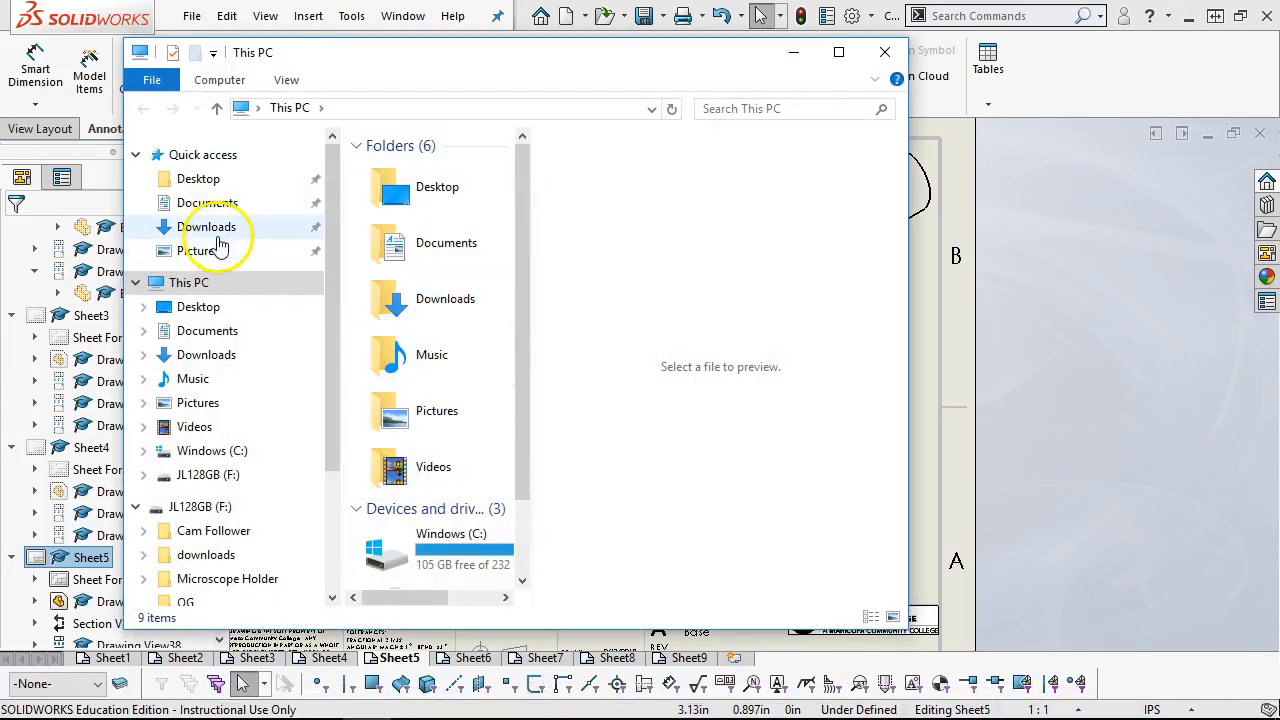
pyautogui.click(215, 202)
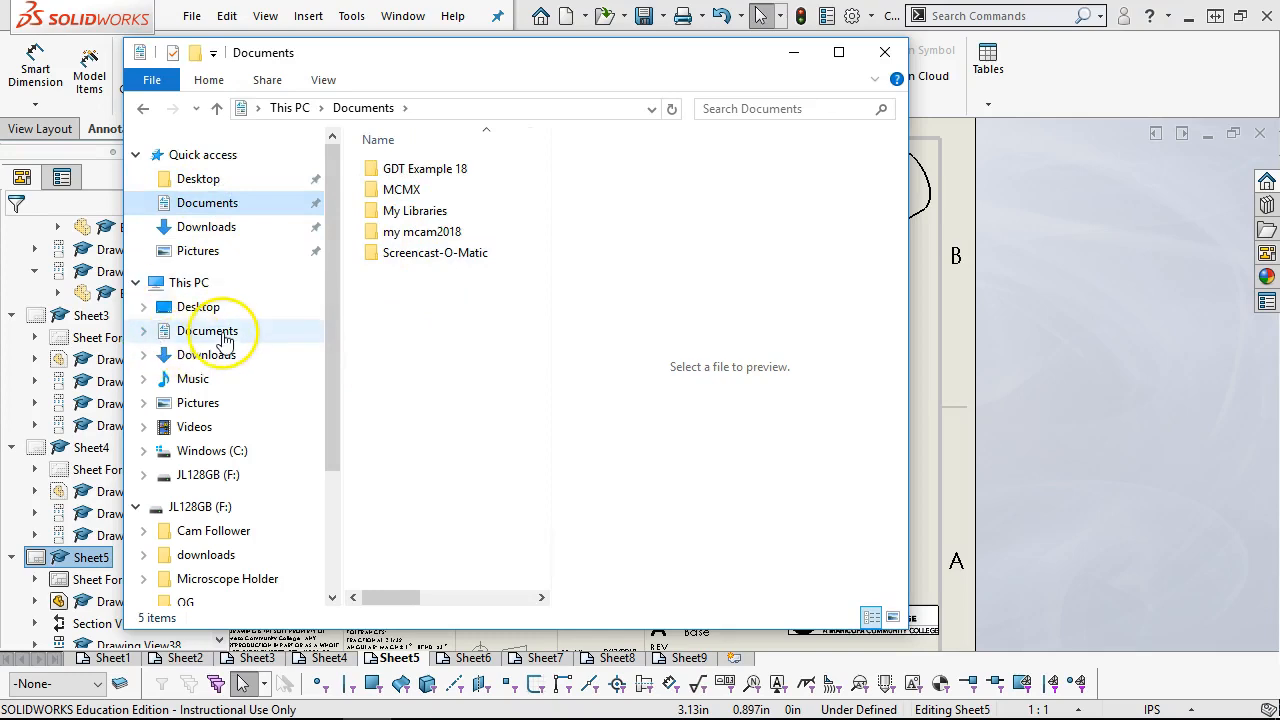
pyautogui.click(792, 52)
# Step: Look up the folder location of Cam Follower.SLDDRW among the recently opened SOLIDWORKS documents
pyautogui.click(191, 16)
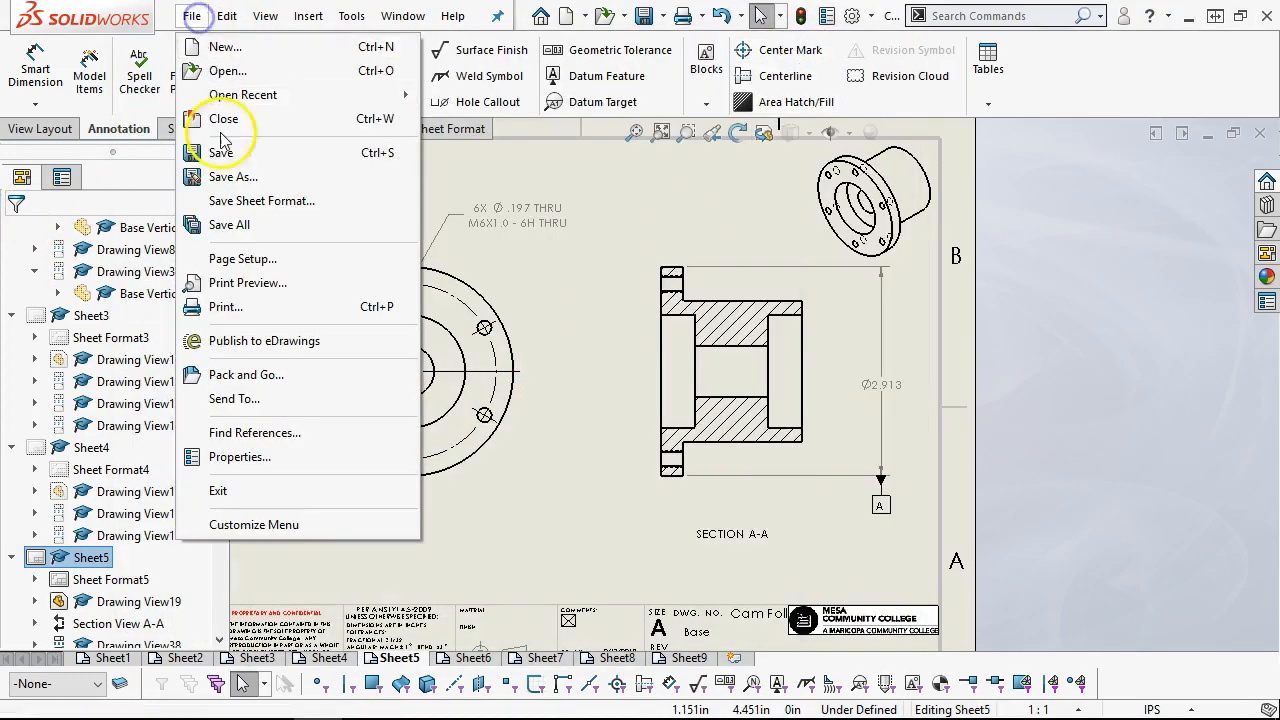
pyautogui.moveTo(236, 100)
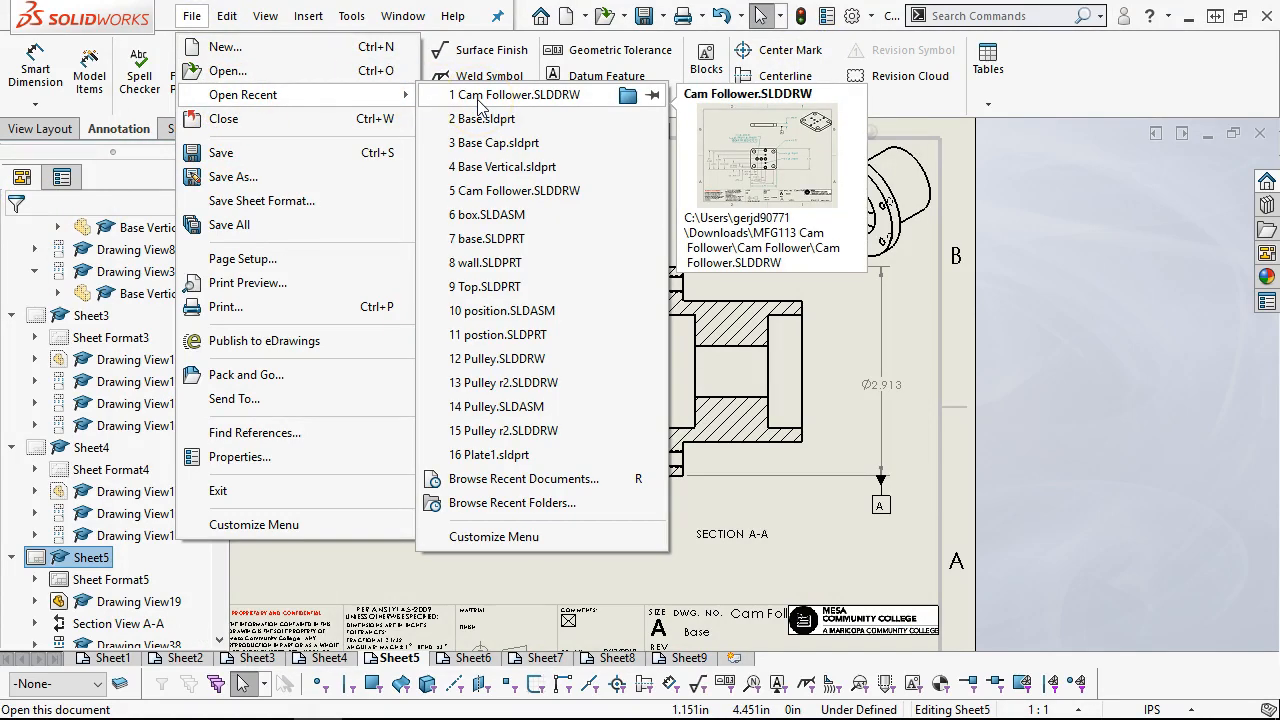
pyautogui.click(788, 496)
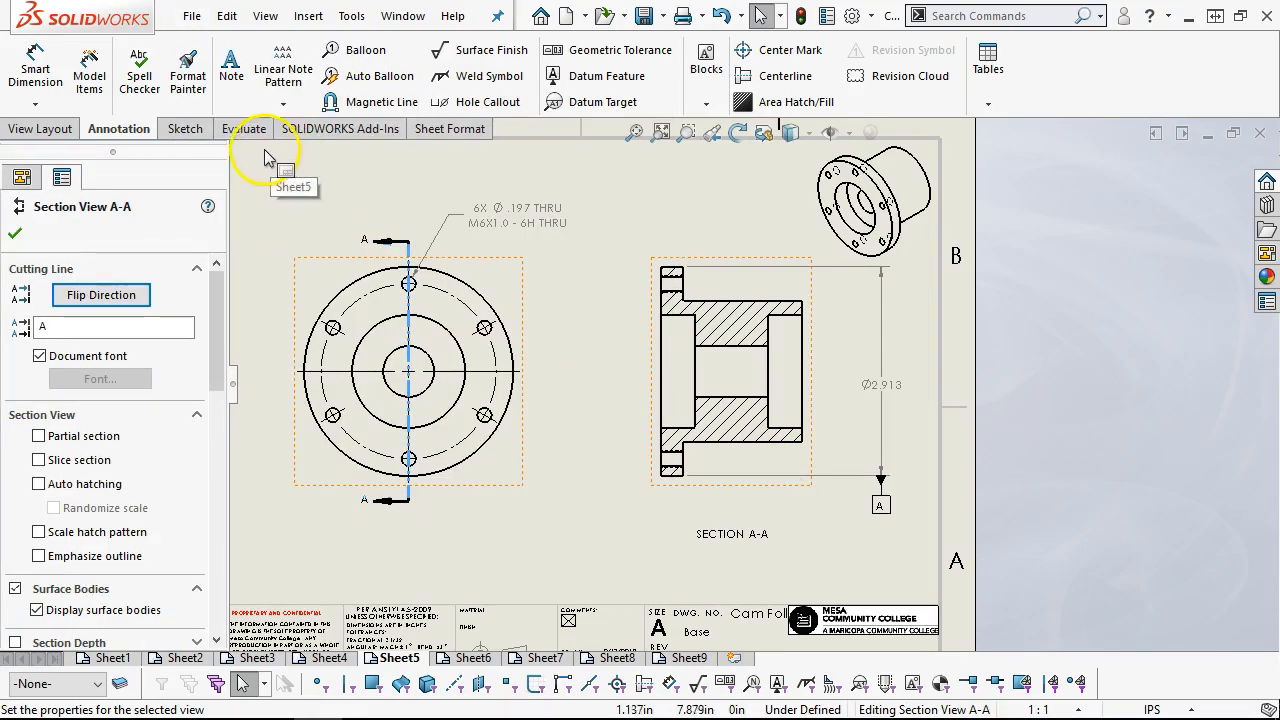
pyautogui.click(15, 233)
pyautogui.click(318, 181)
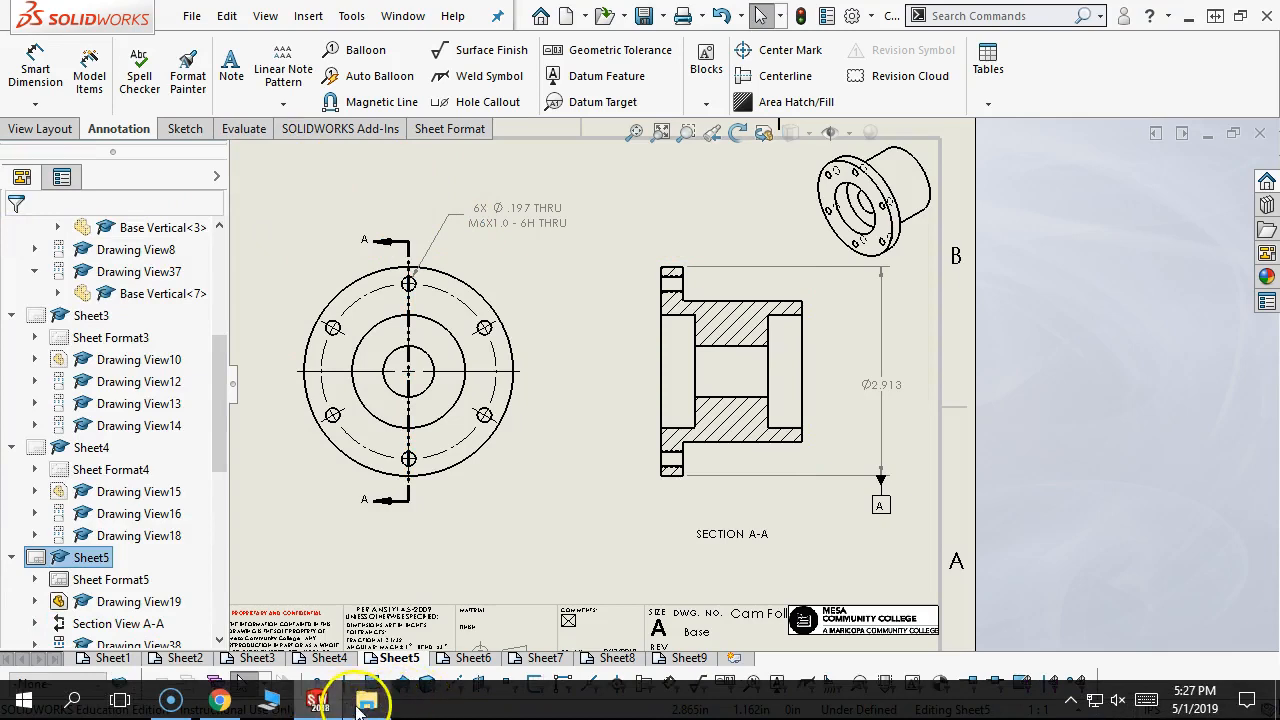
# Step: In File Explorer, browse to Downloads > MFG113 Cam Follower > Cam Follower > Documents and preview the McMaster-Carr shaft diameter PDF
pyautogui.click(366, 703)
pyautogui.click(206, 224)
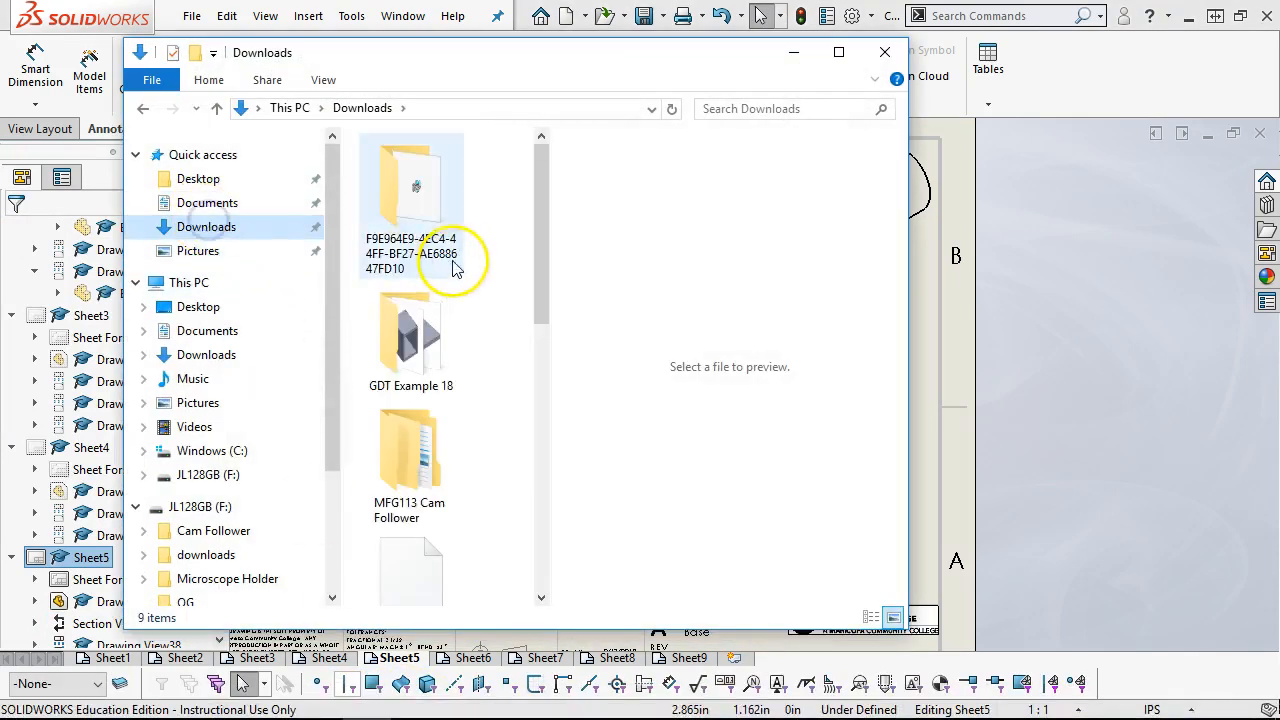
pyautogui.scroll(-2, 432, 400)
pyautogui.doubleClick(432, 316)
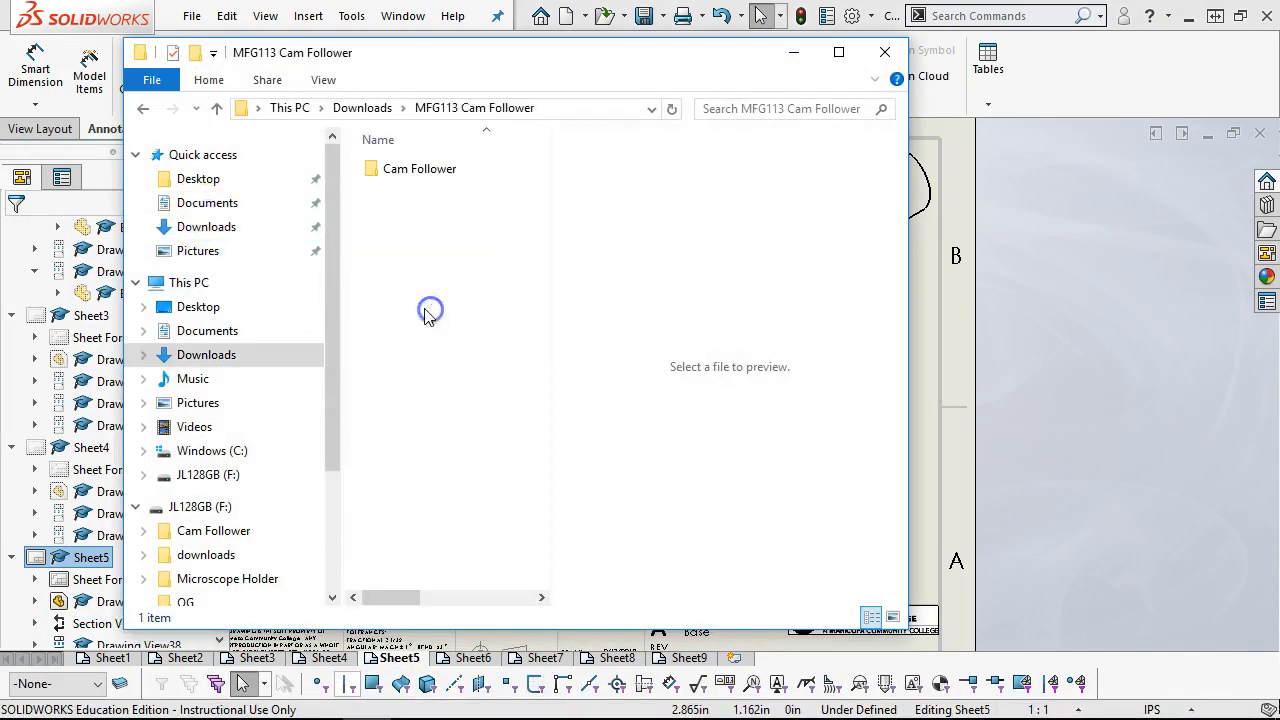
pyautogui.doubleClick(407, 172)
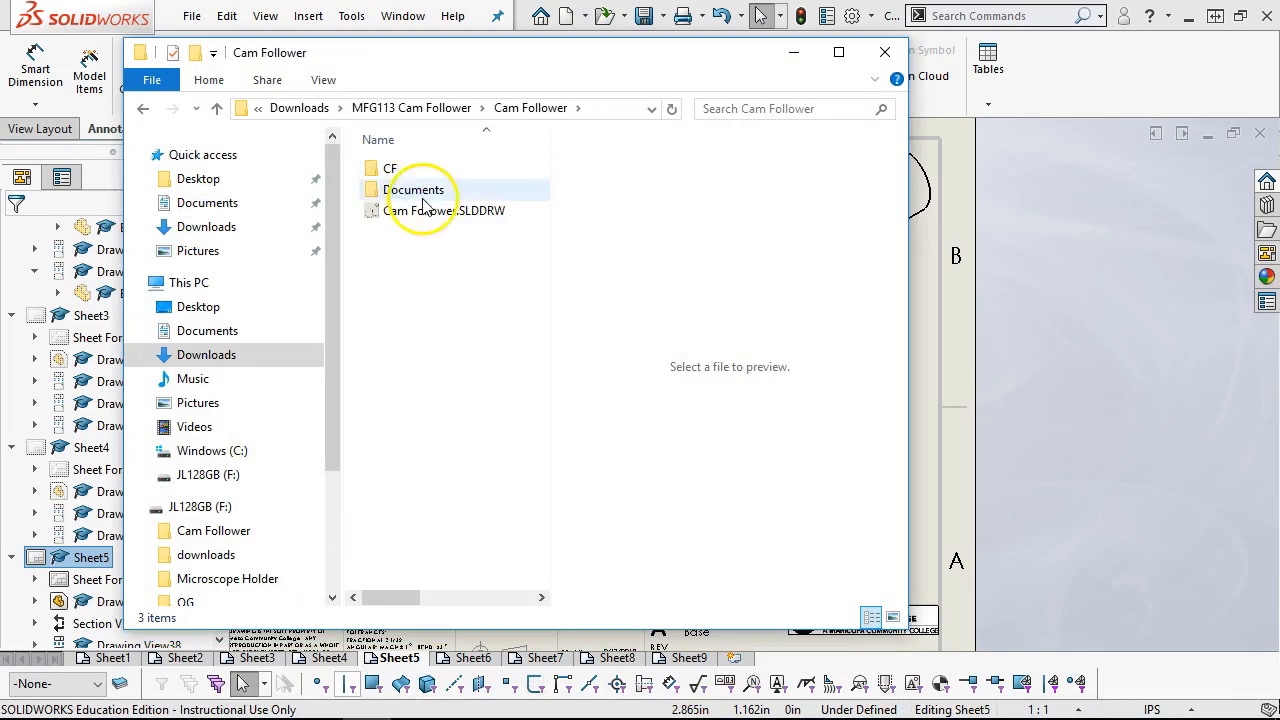
pyautogui.doubleClick(413, 191)
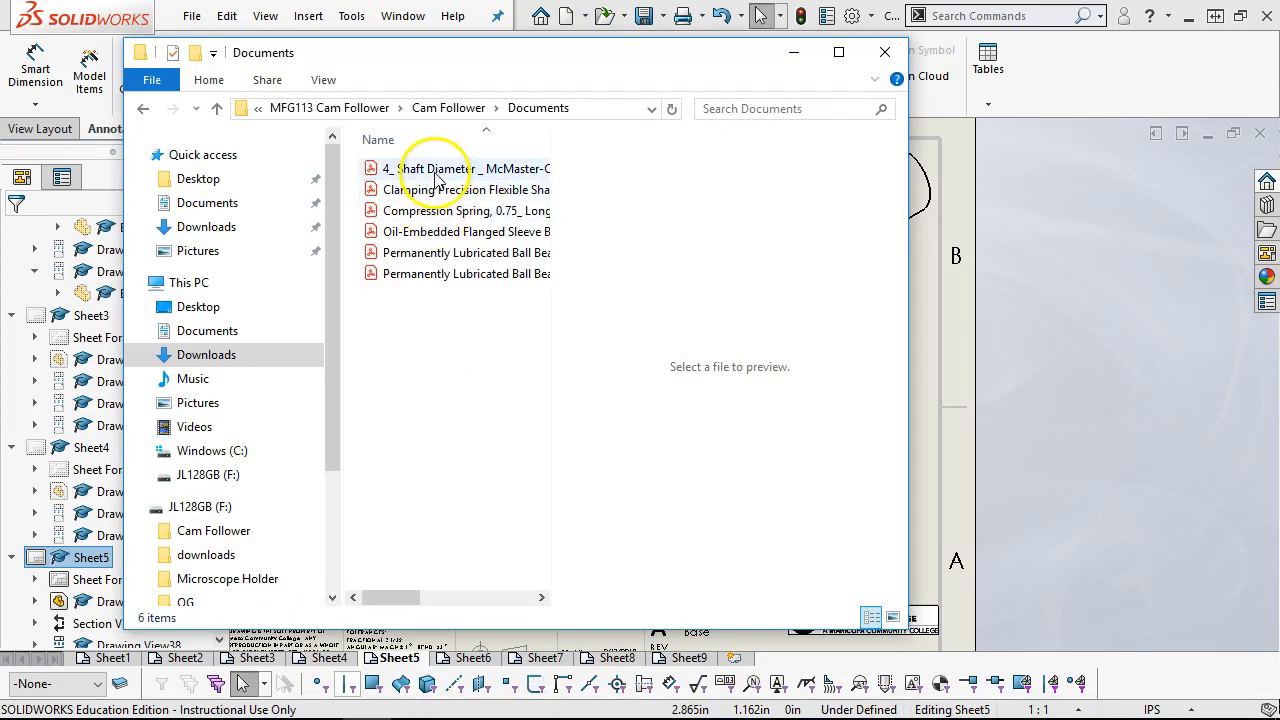
pyautogui.click(429, 169)
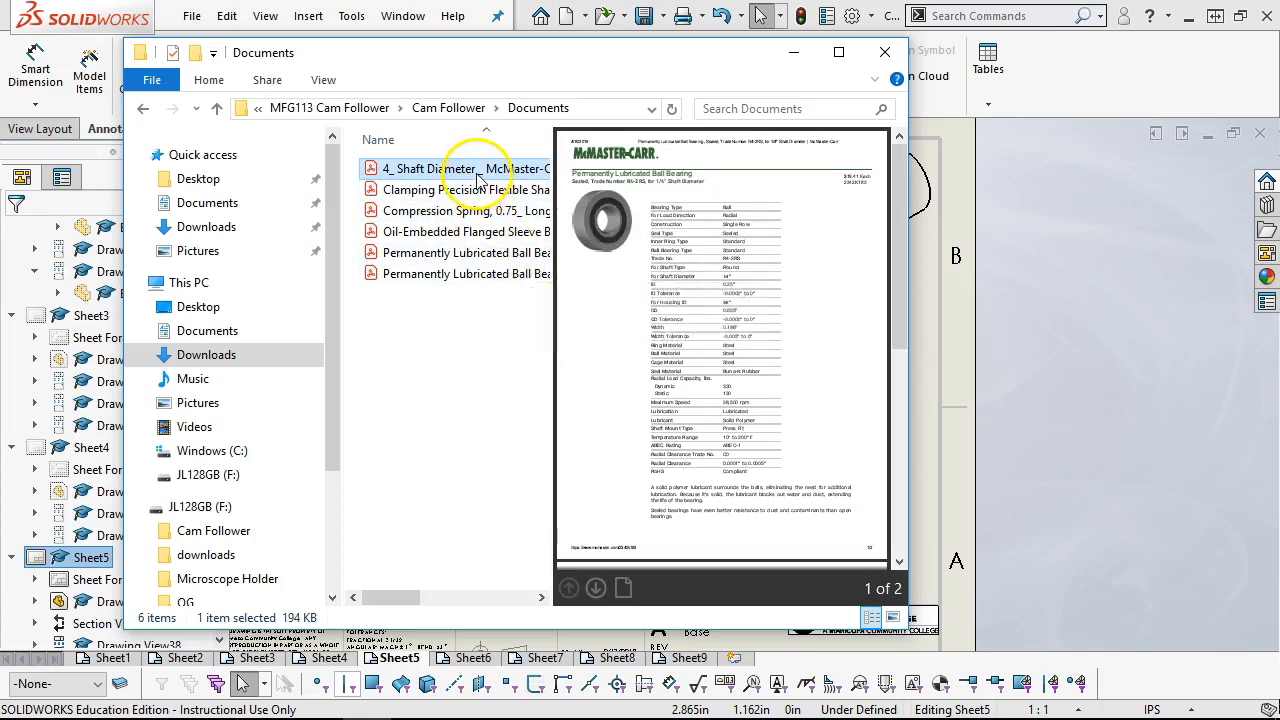
# Step: Open the McMaster-Carr shaft diameter PDF, examine the bearing's ID, OD, width and tolerance specifications, and close it
pyautogui.doubleClick(425, 168)
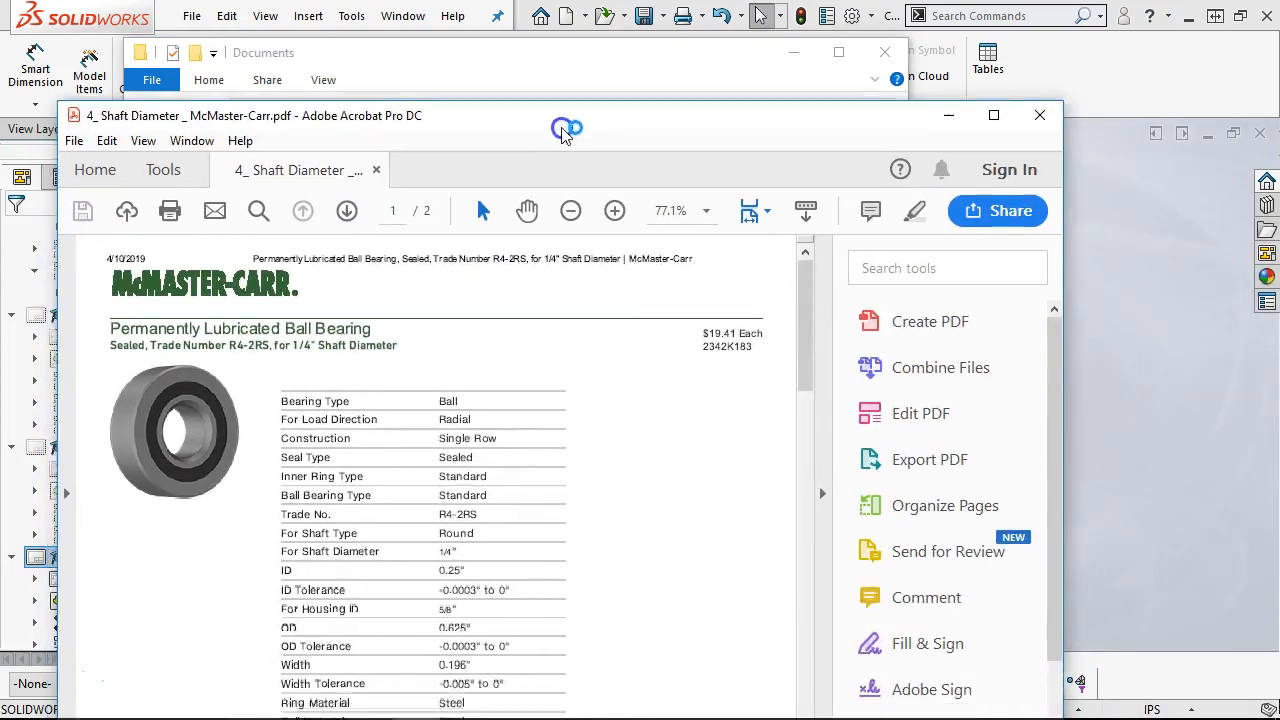
pyautogui.scroll(-1, 677, 497)
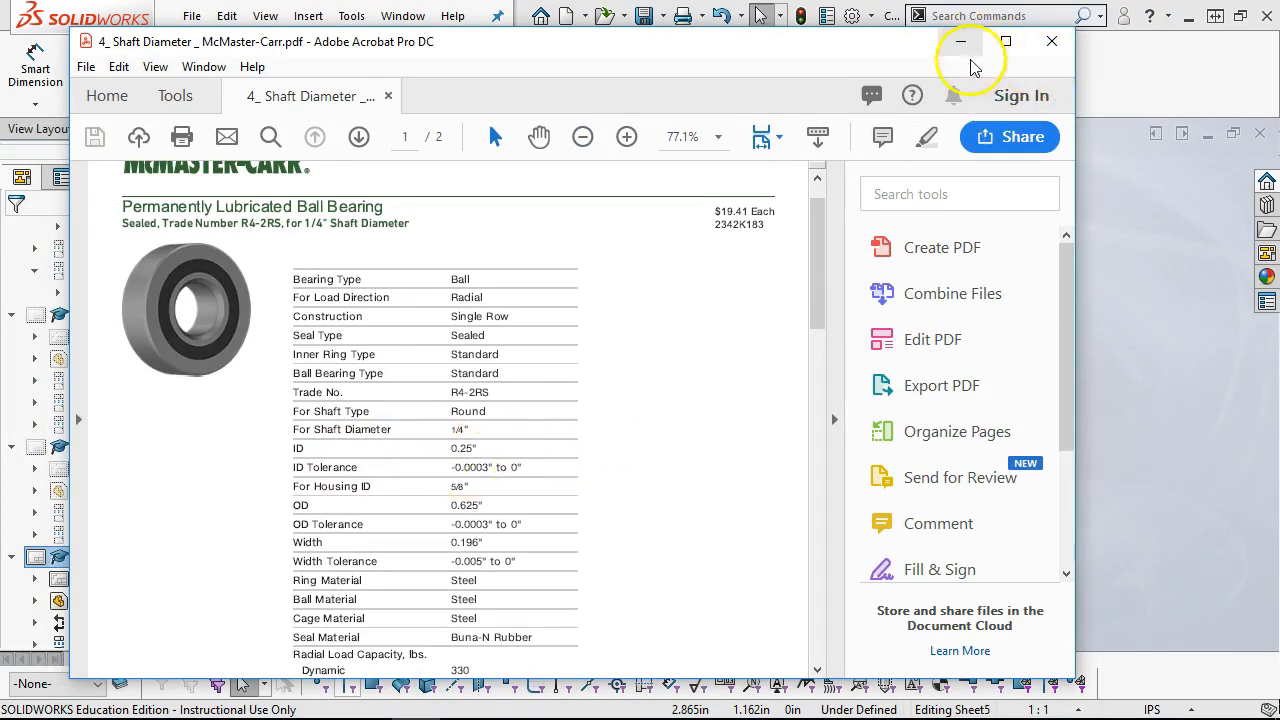
pyautogui.click(388, 95)
pyautogui.click(960, 40)
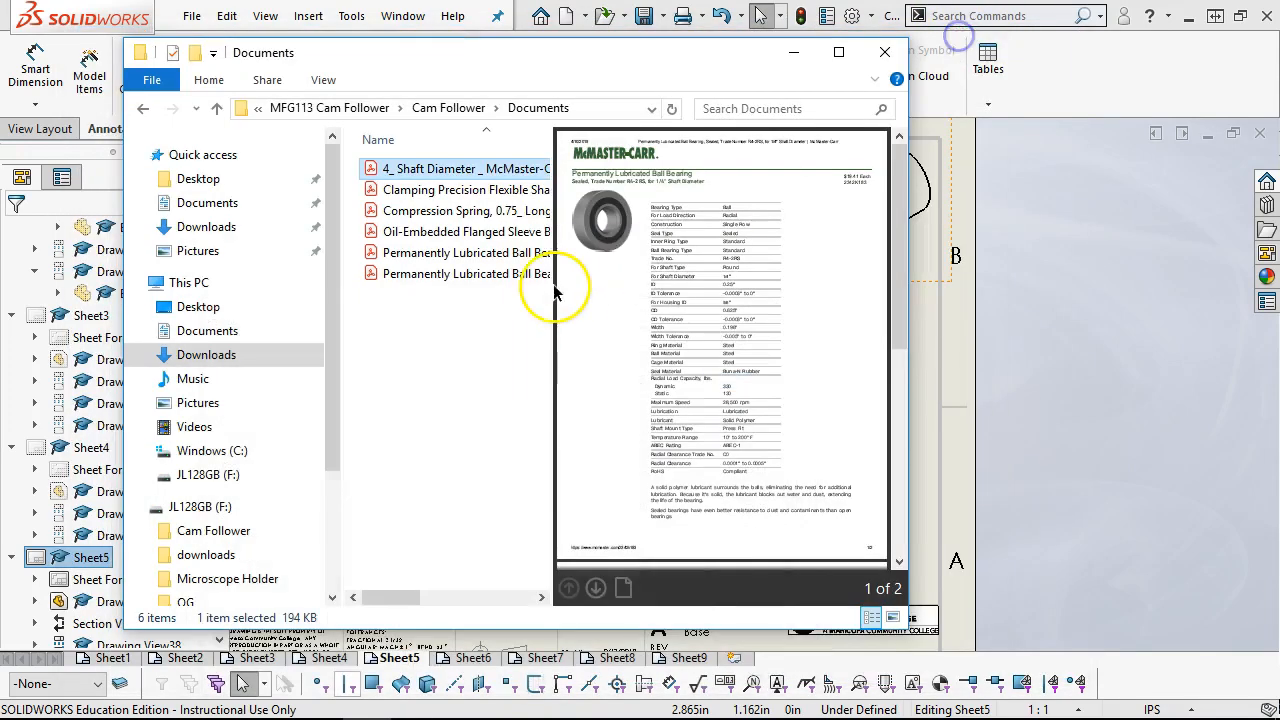
# Step: Preview the first Permanently Lubricated Ball Bearing PDF and move the File Explorer window clear of the drawing
pyautogui.click(448, 191)
pyautogui.click(437, 254)
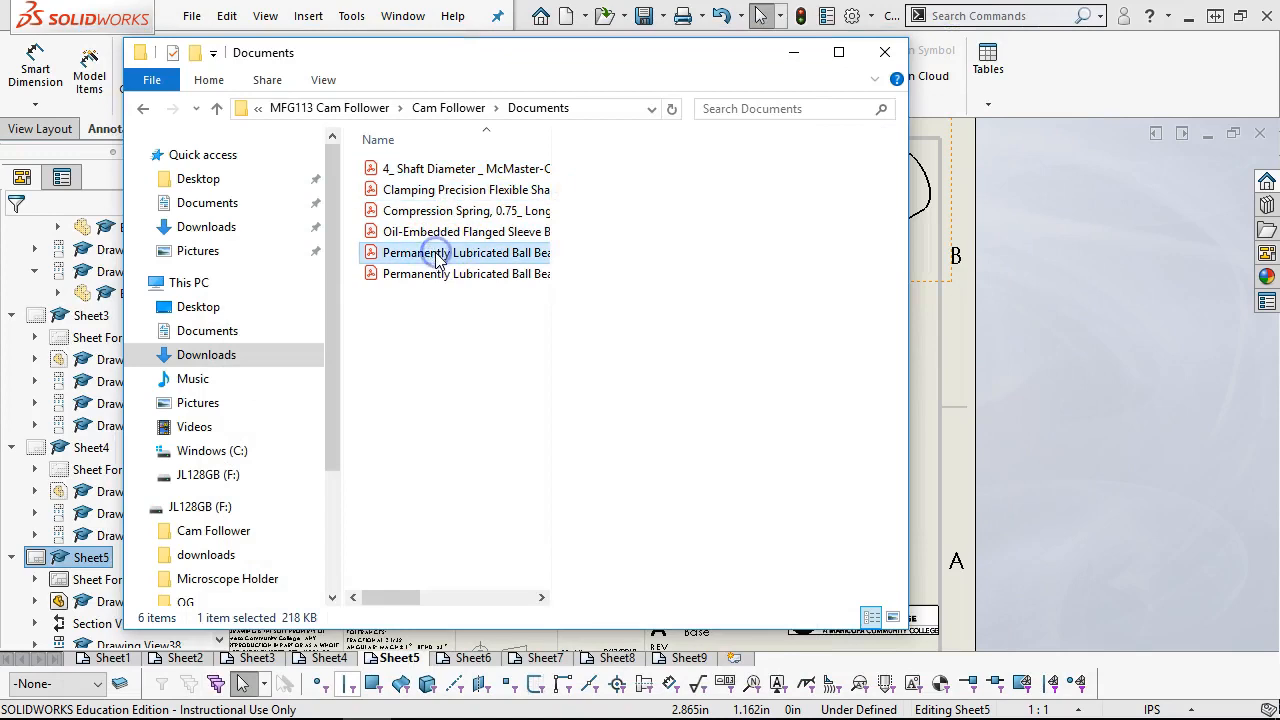
pyautogui.click(436, 254)
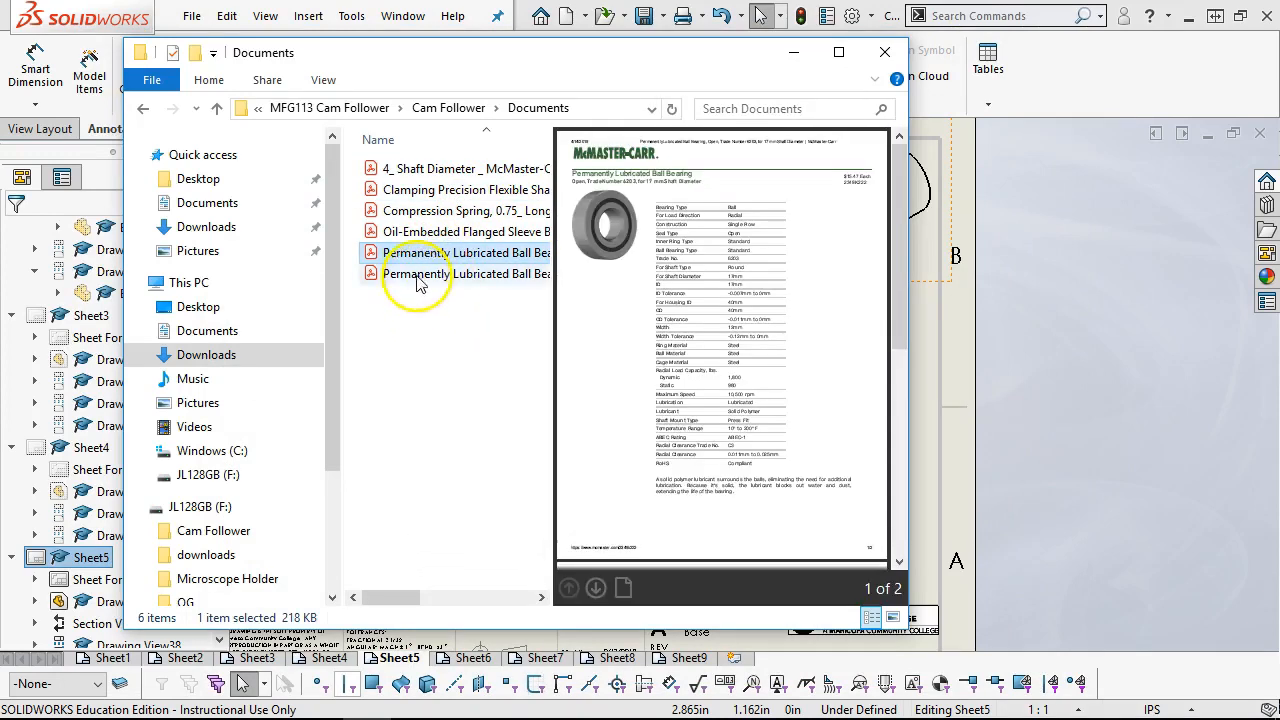
pyautogui.moveTo(479, 58); pyautogui.dragTo(1279, 90)
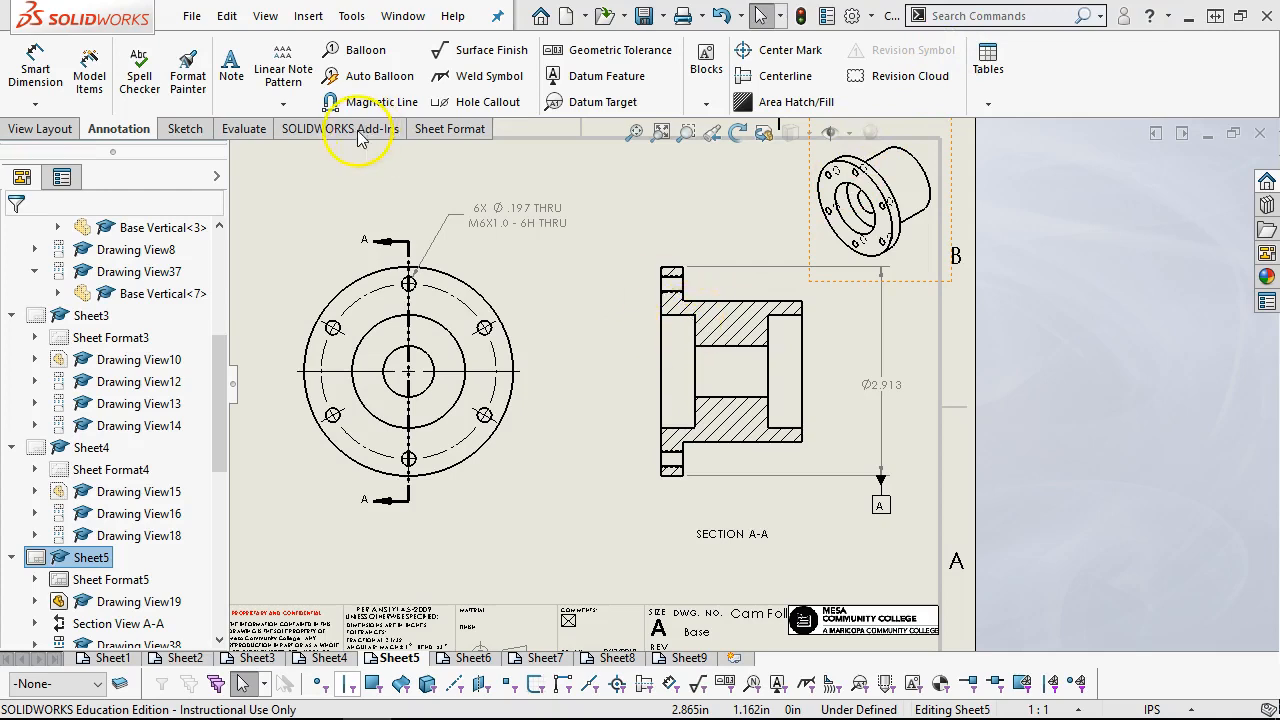
pyautogui.click(36, 68)
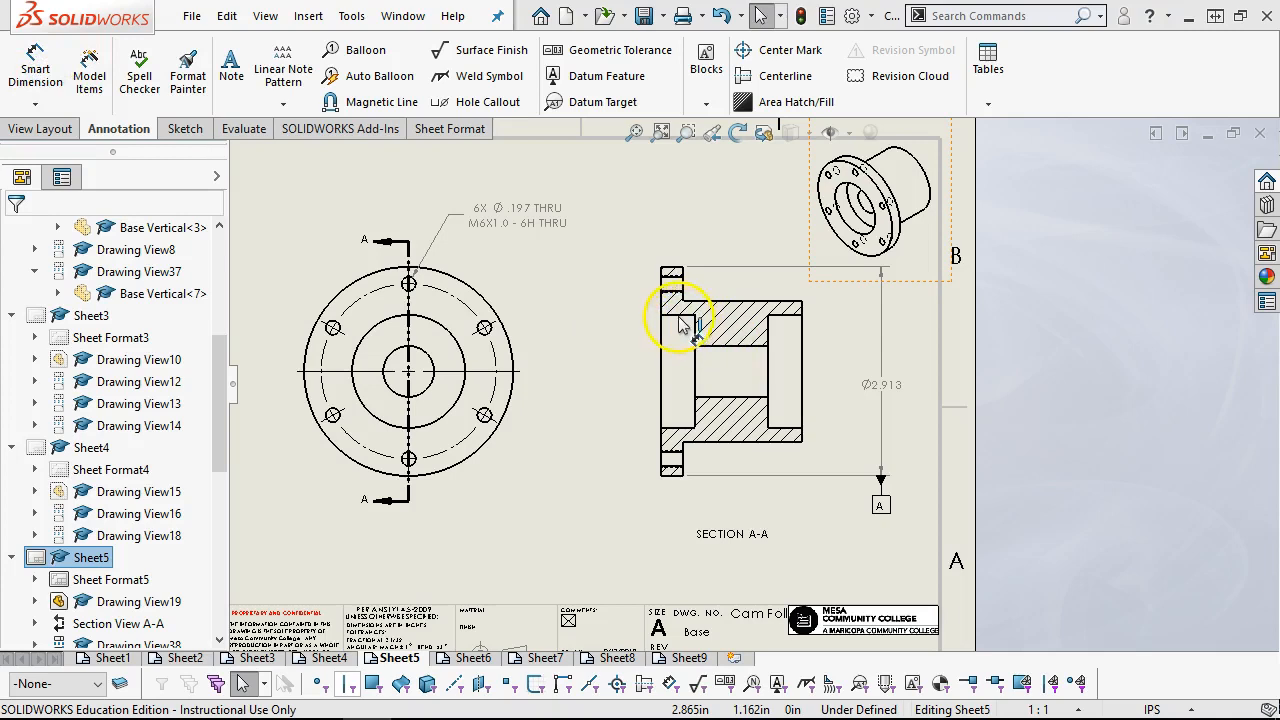
pyautogui.click(672, 432)
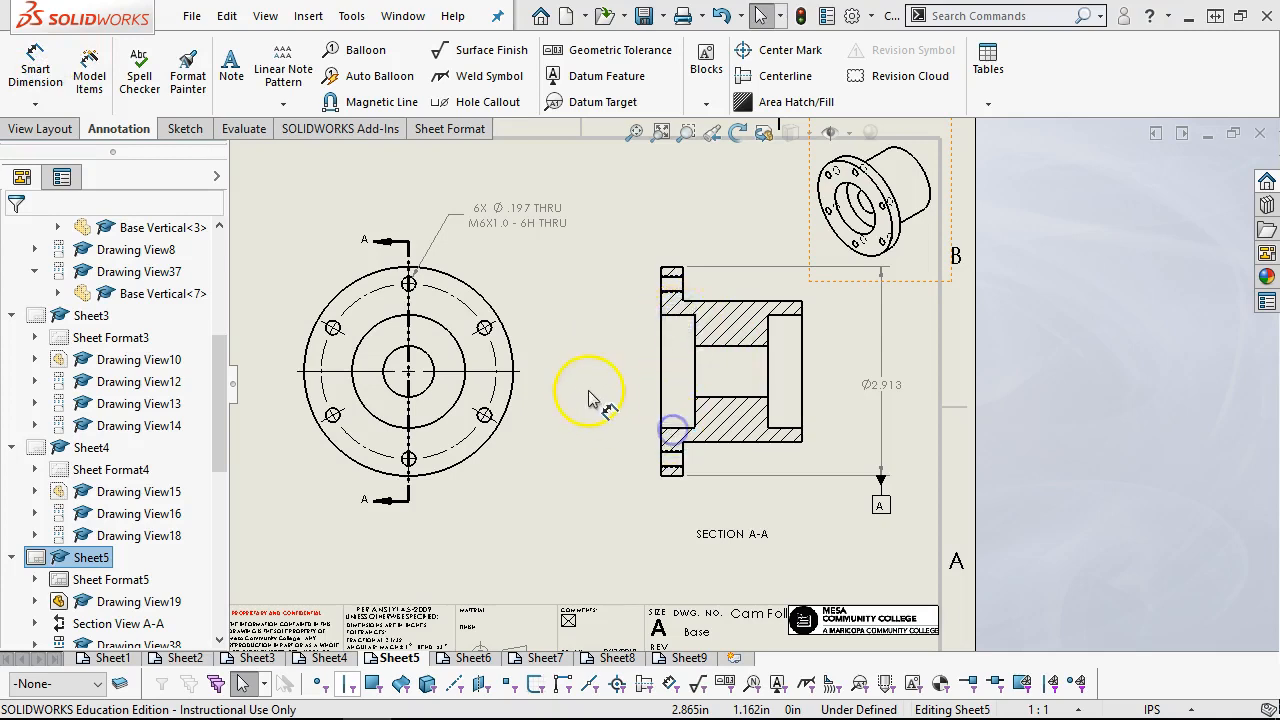
pyautogui.click(565, 367)
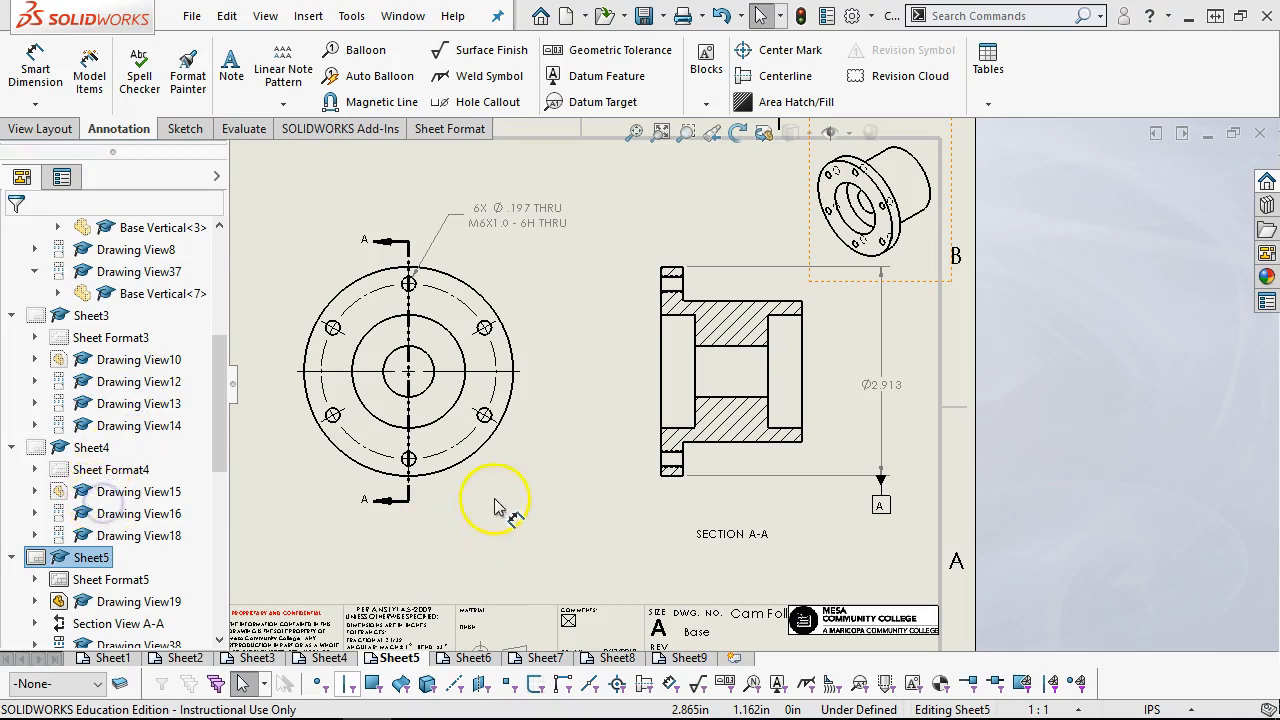
pyautogui.click(578, 361)
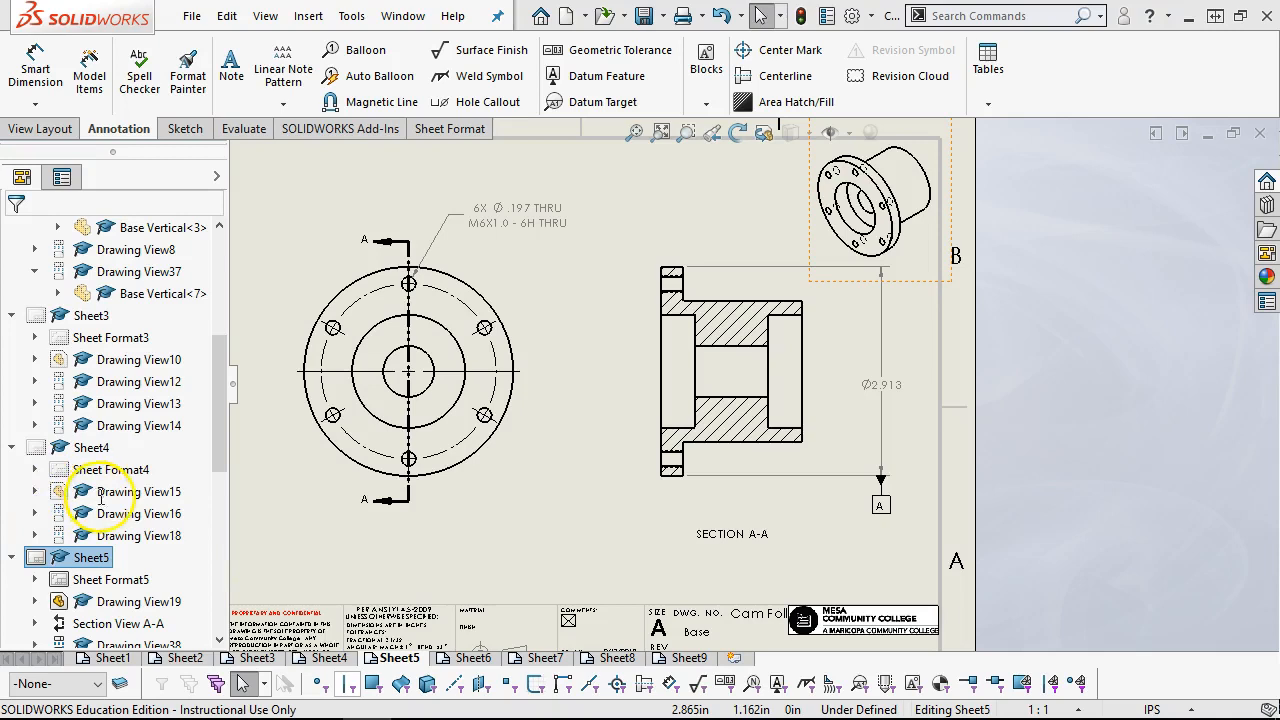
pyautogui.click(16, 228)
pyautogui.click(590, 371)
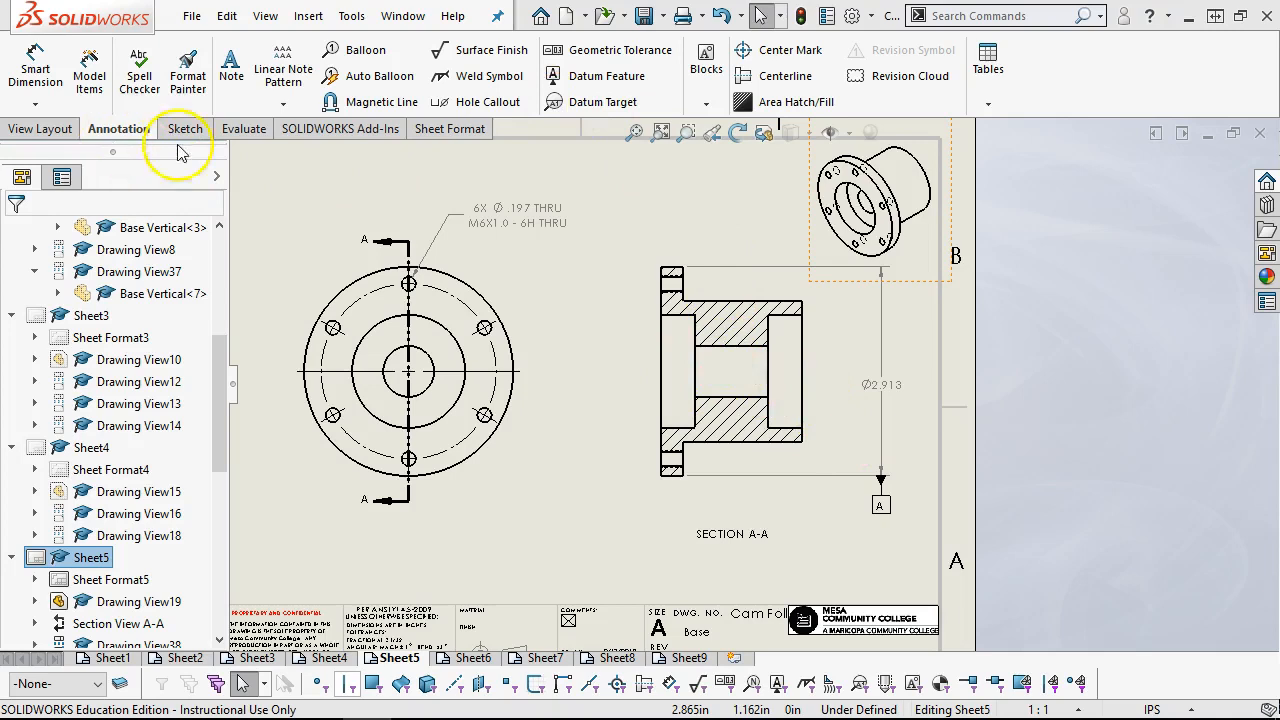
pyautogui.click(790, 77)
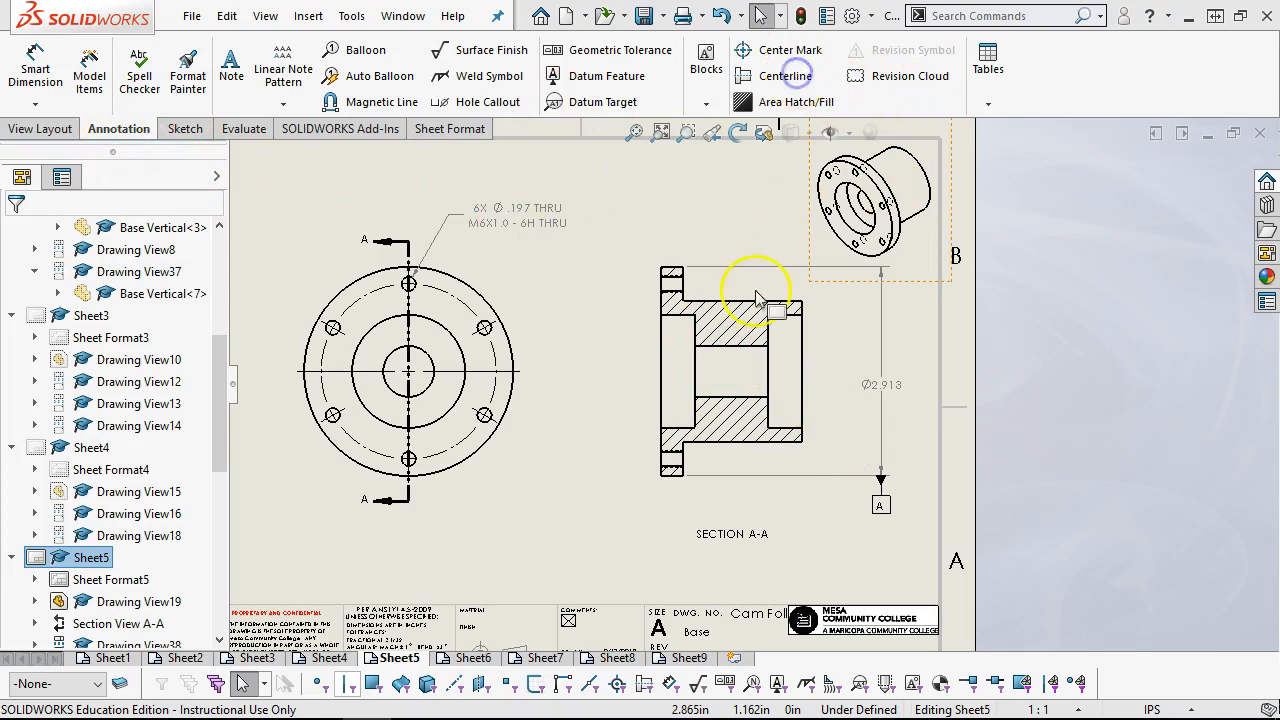
pyautogui.click(731, 396)
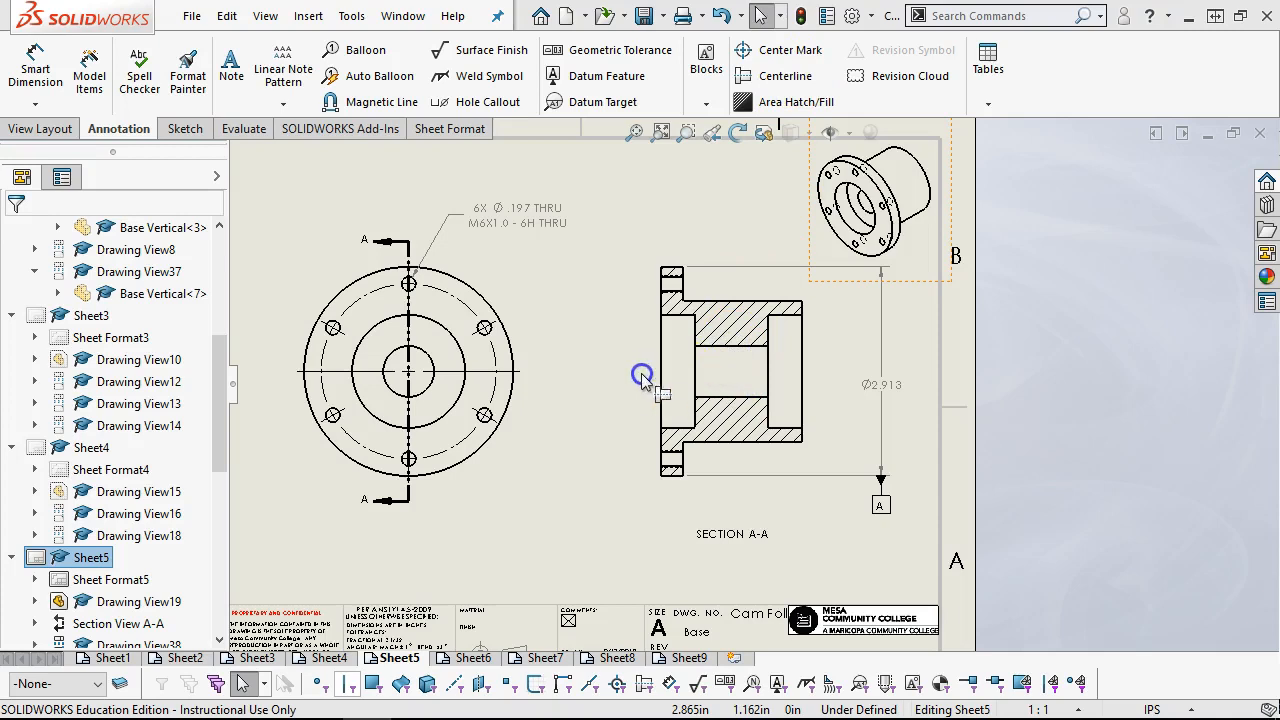
pyautogui.click(786, 373)
pyautogui.click(787, 510)
pyautogui.click(48, 78)
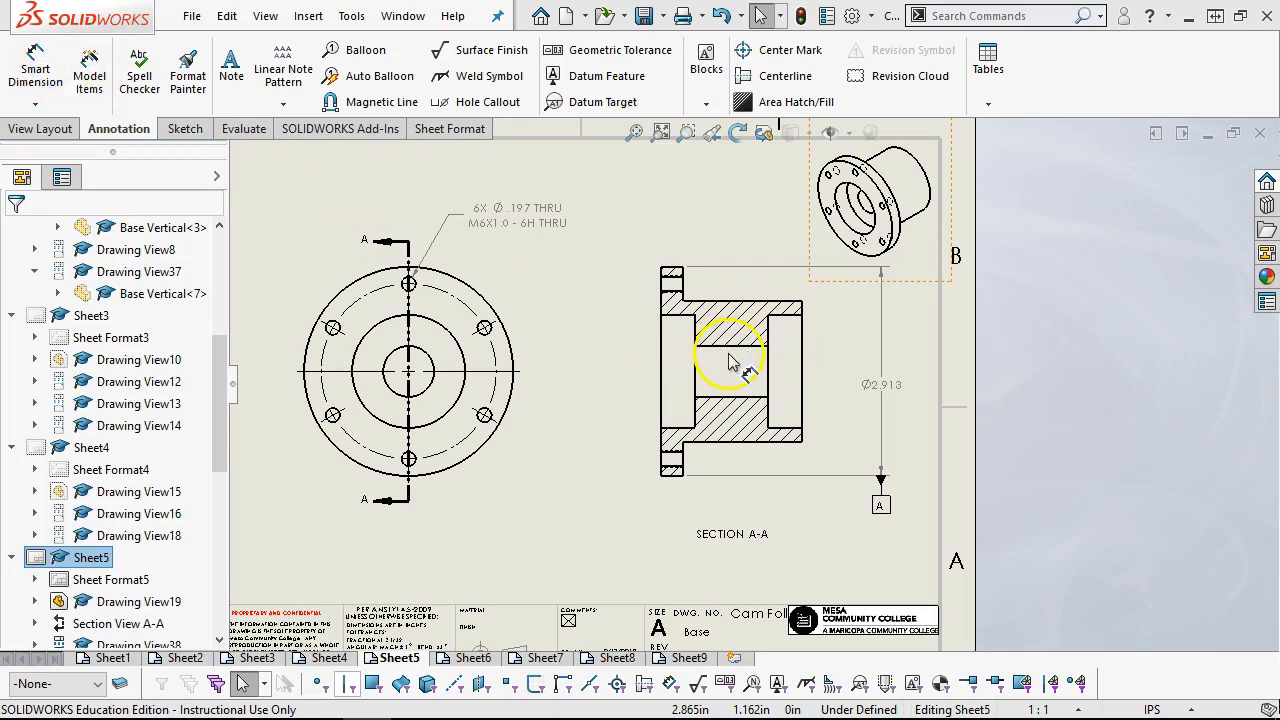
pyautogui.click(852, 376)
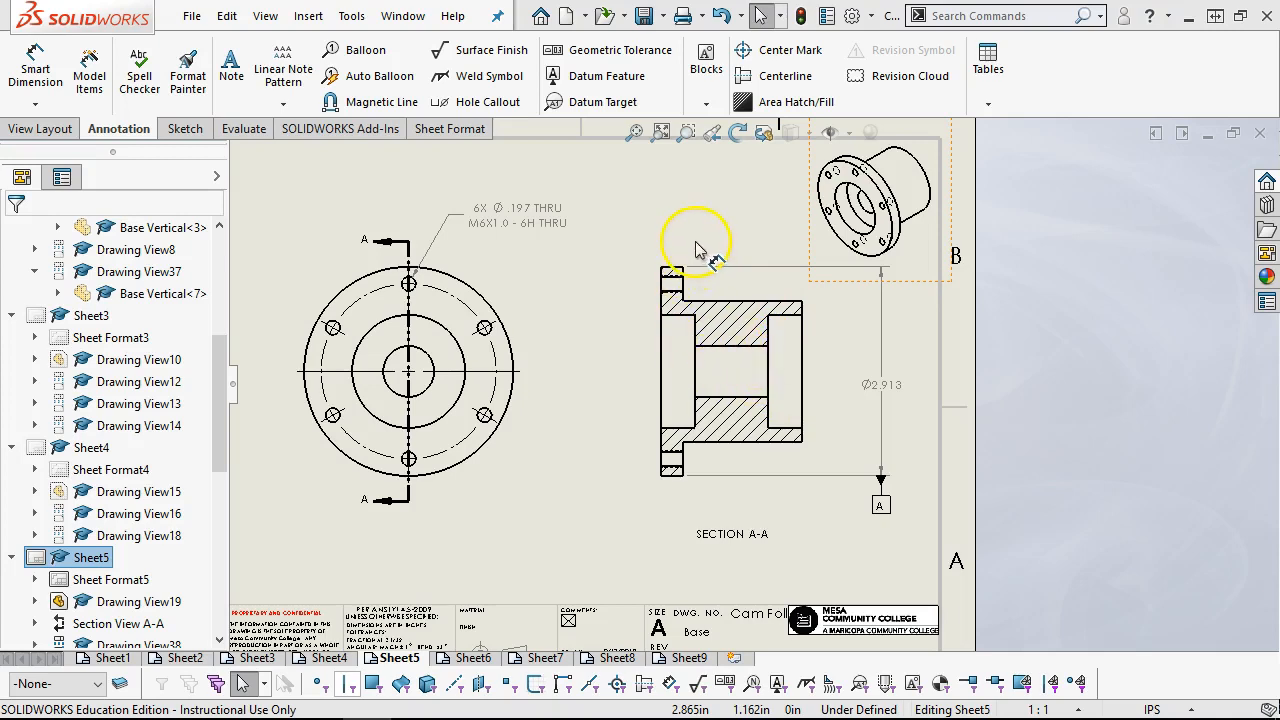
pyautogui.click(697, 208)
pyautogui.moveTo(751, 297); pyautogui.dragTo(643, 222, button='right')
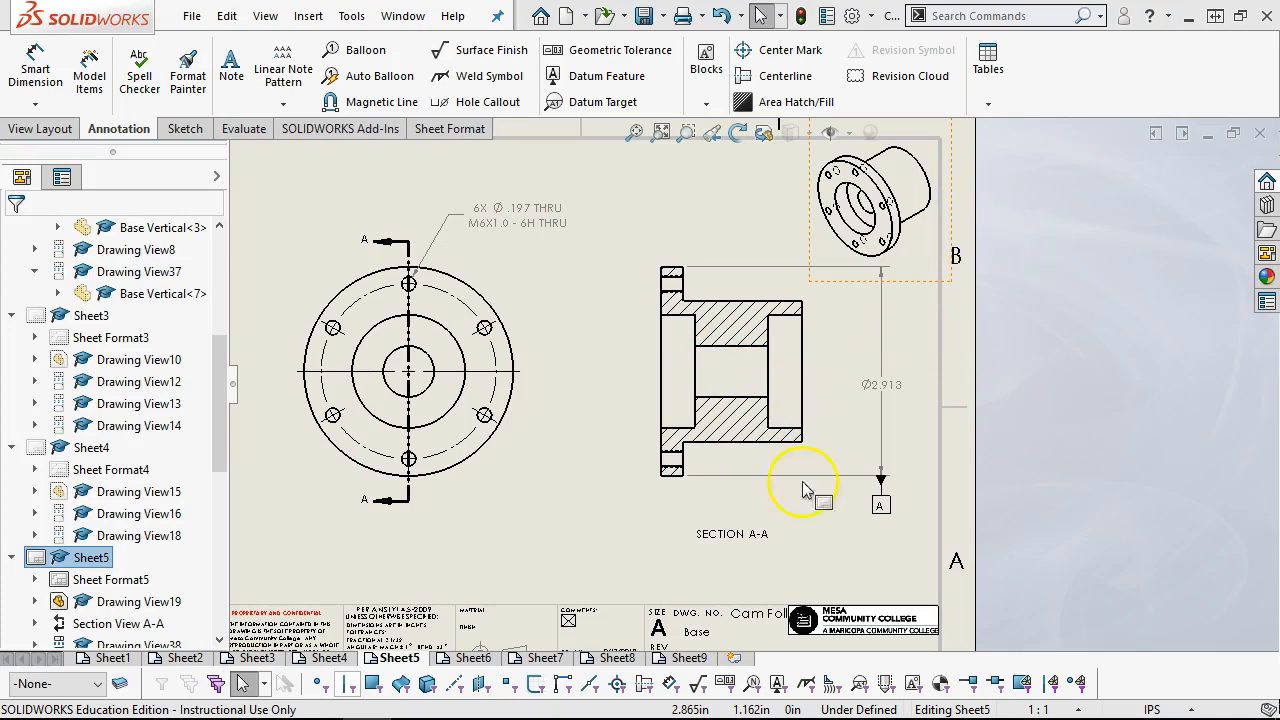
pyautogui.click(408, 655)
pyautogui.click(372, 662)
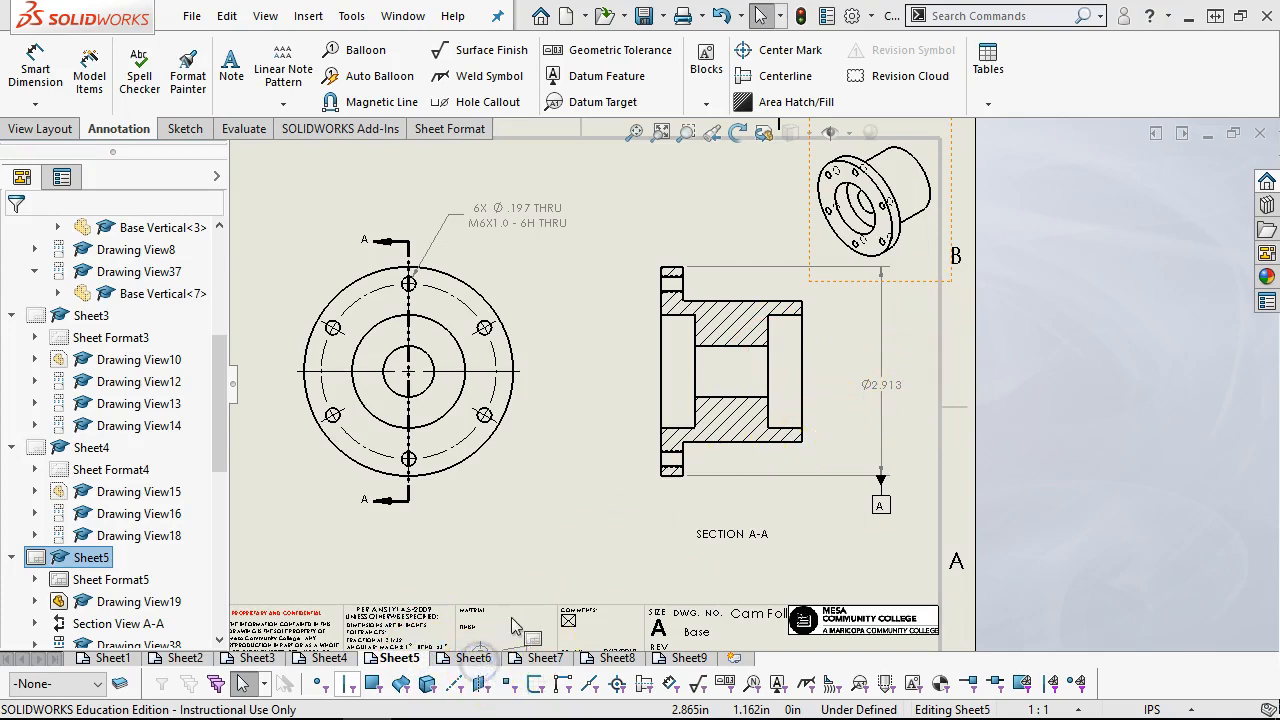
pyautogui.click(540, 657)
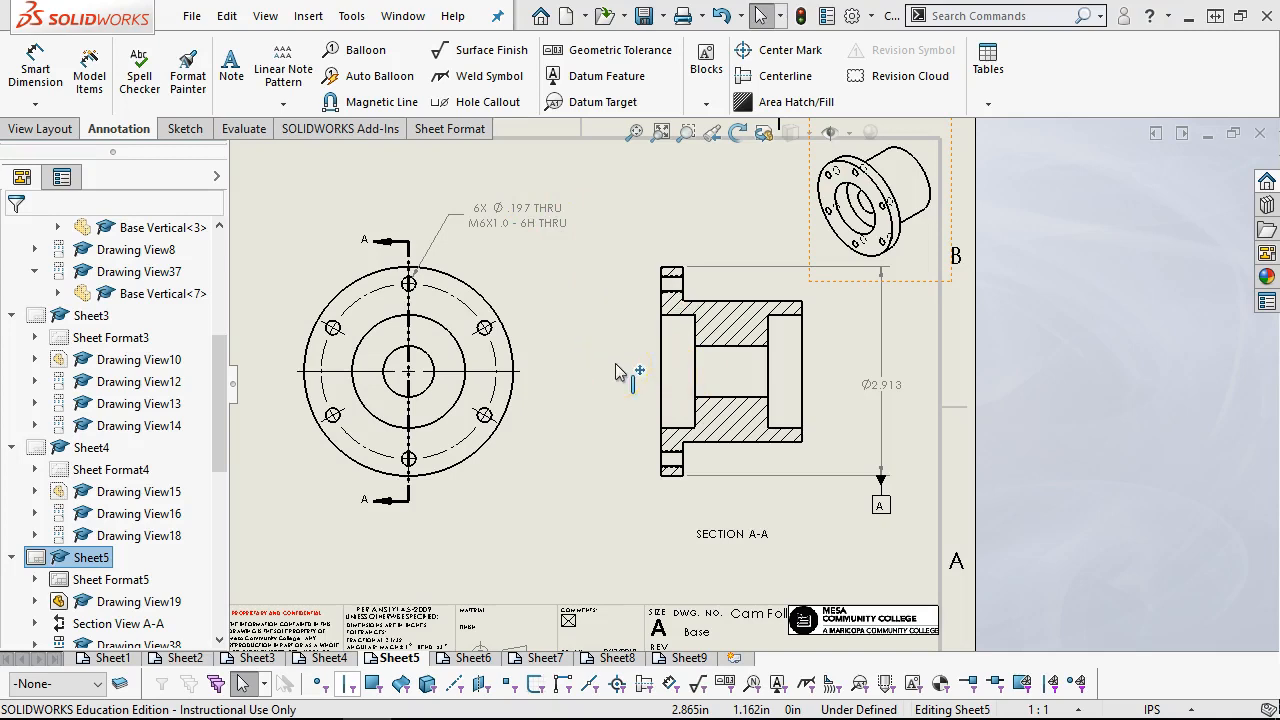
pyautogui.click(742, 50)
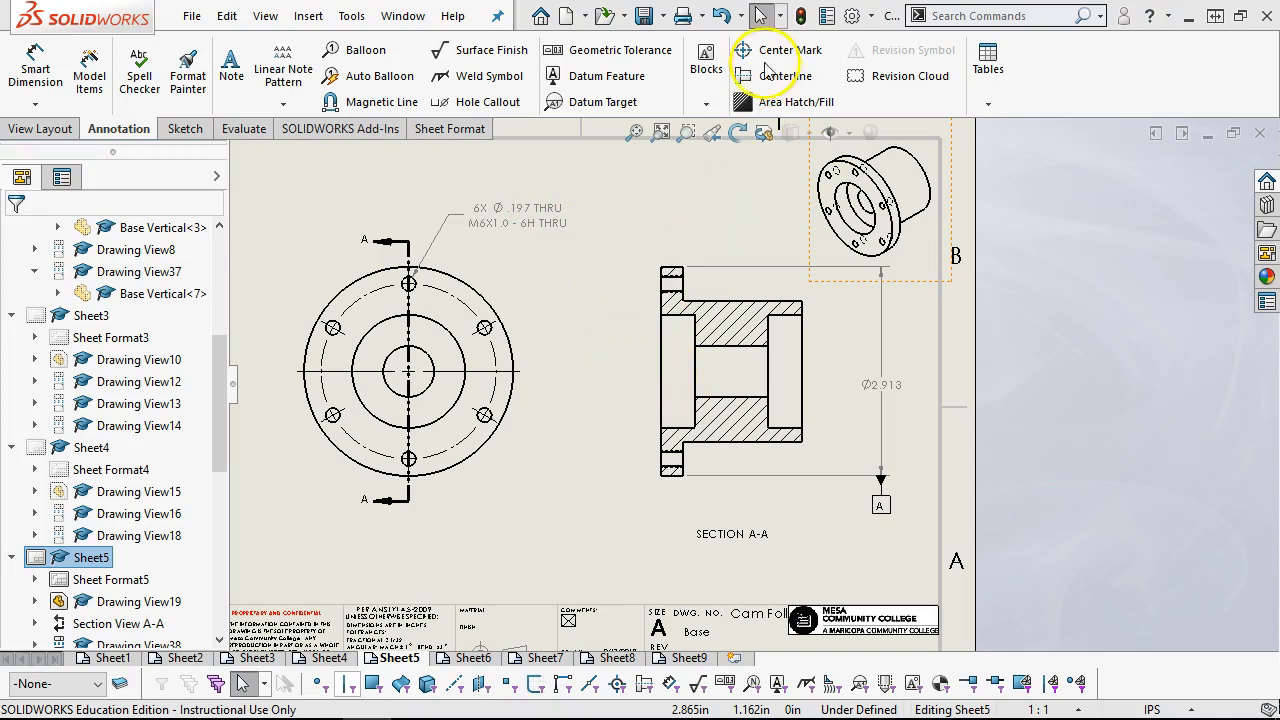
pyautogui.click(615, 356)
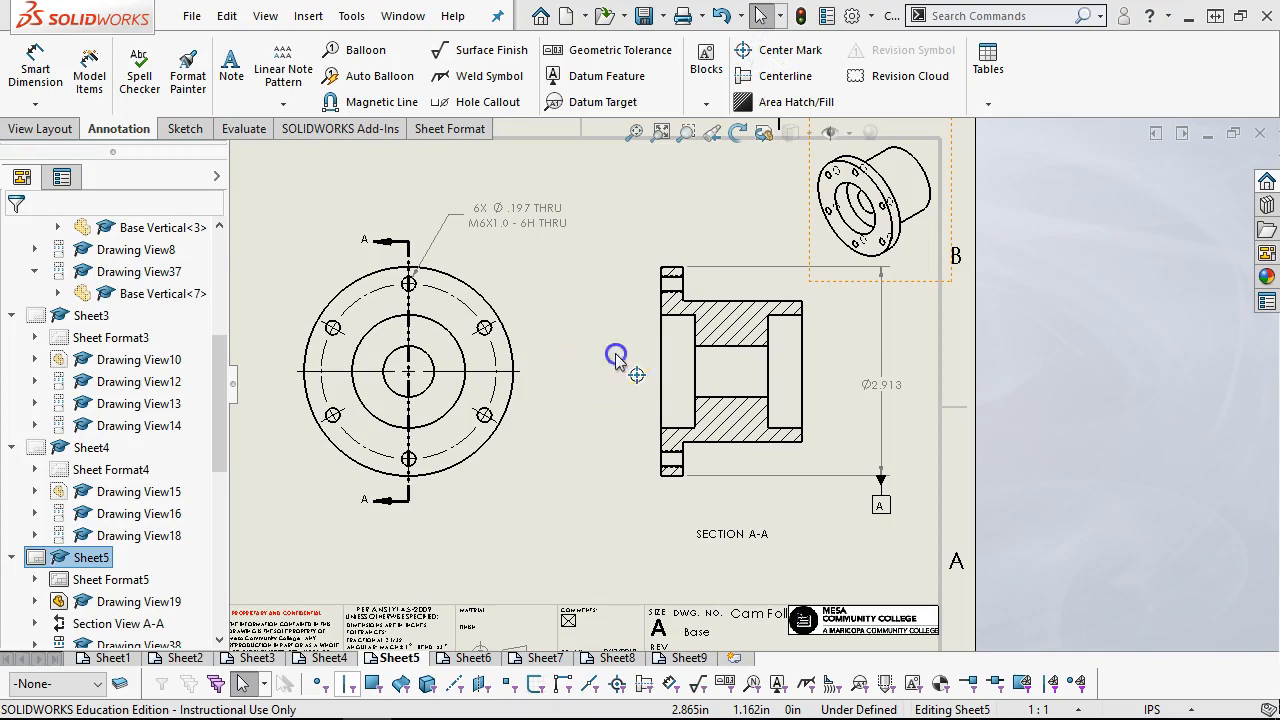
pyautogui.click(615, 356)
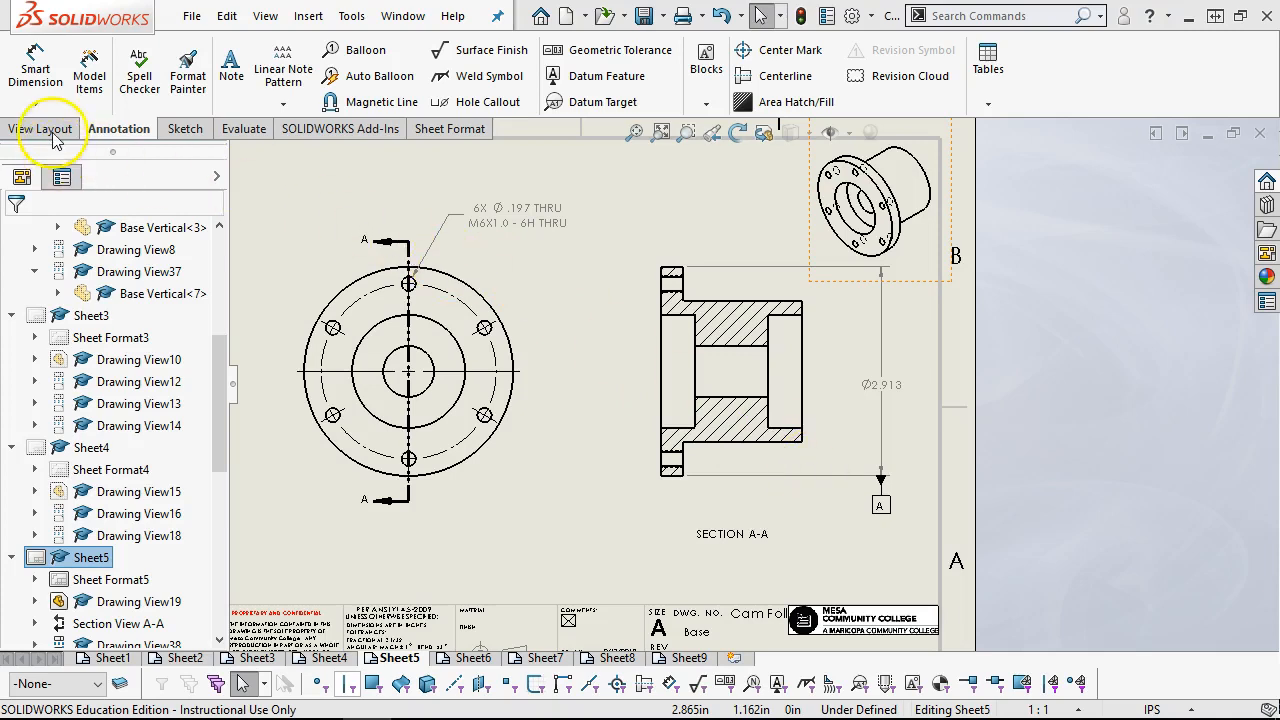
pyautogui.click(35, 68)
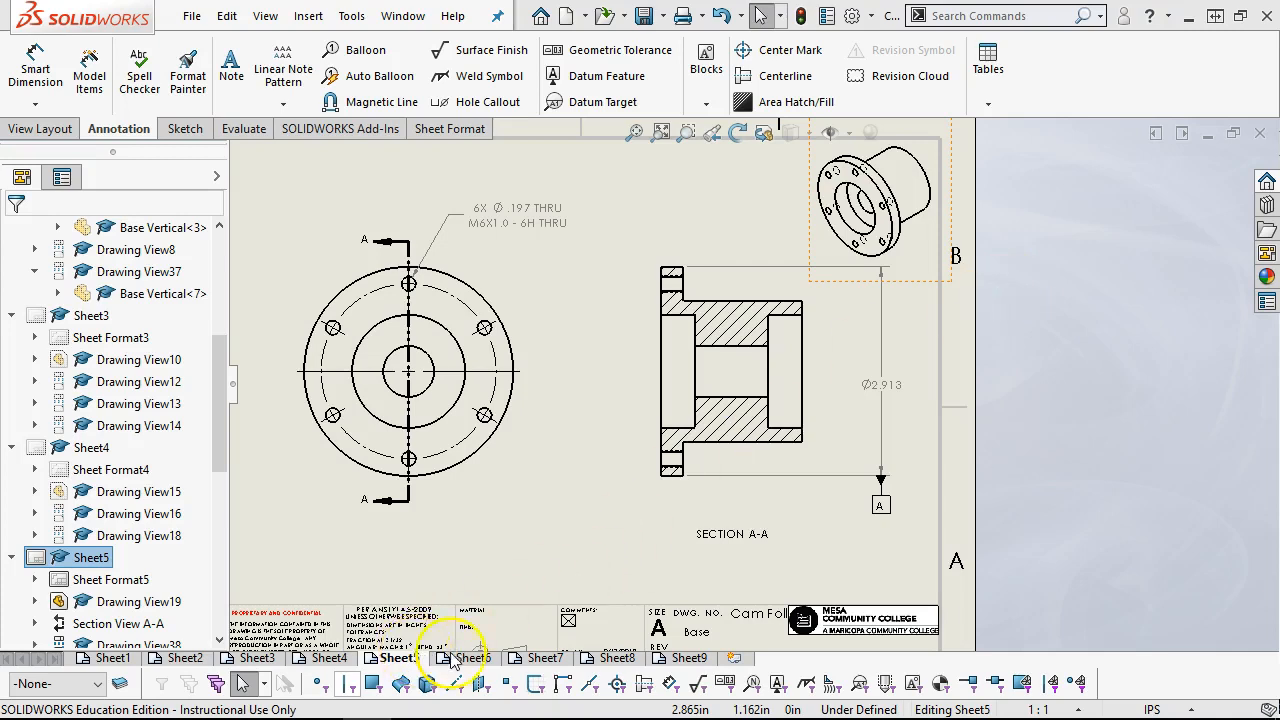
pyautogui.click(514, 660)
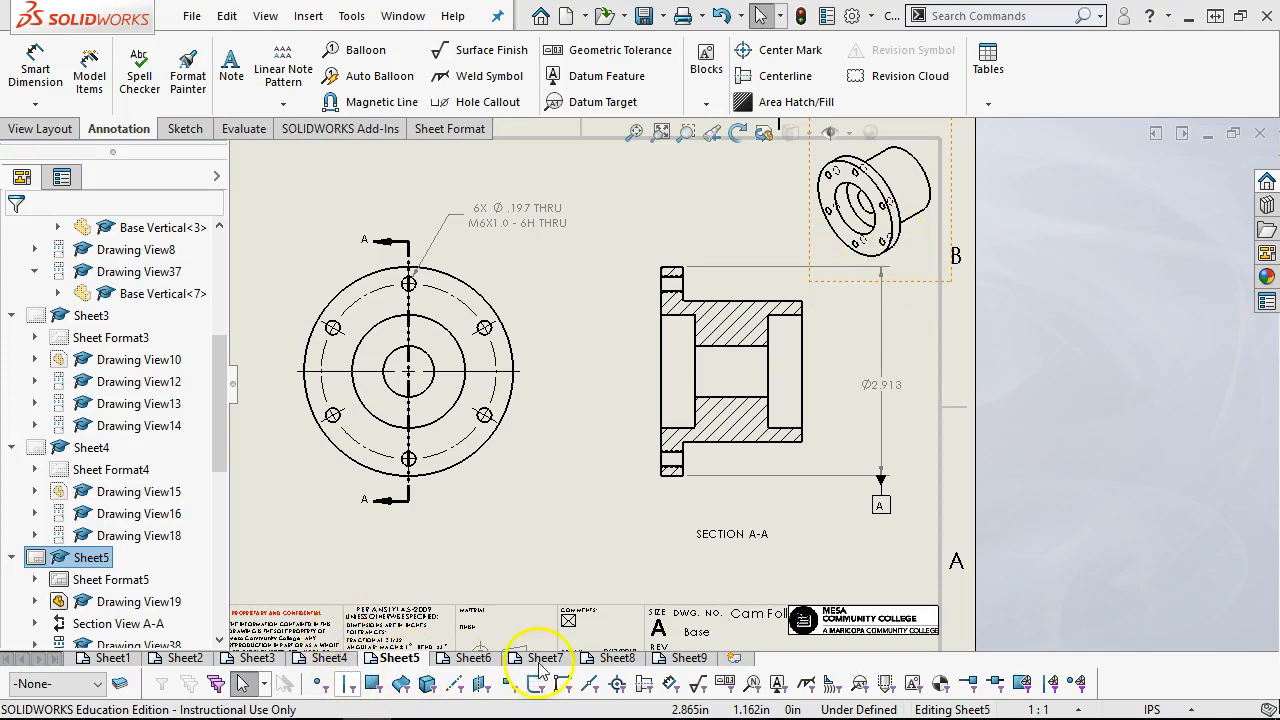
pyautogui.click(463, 656)
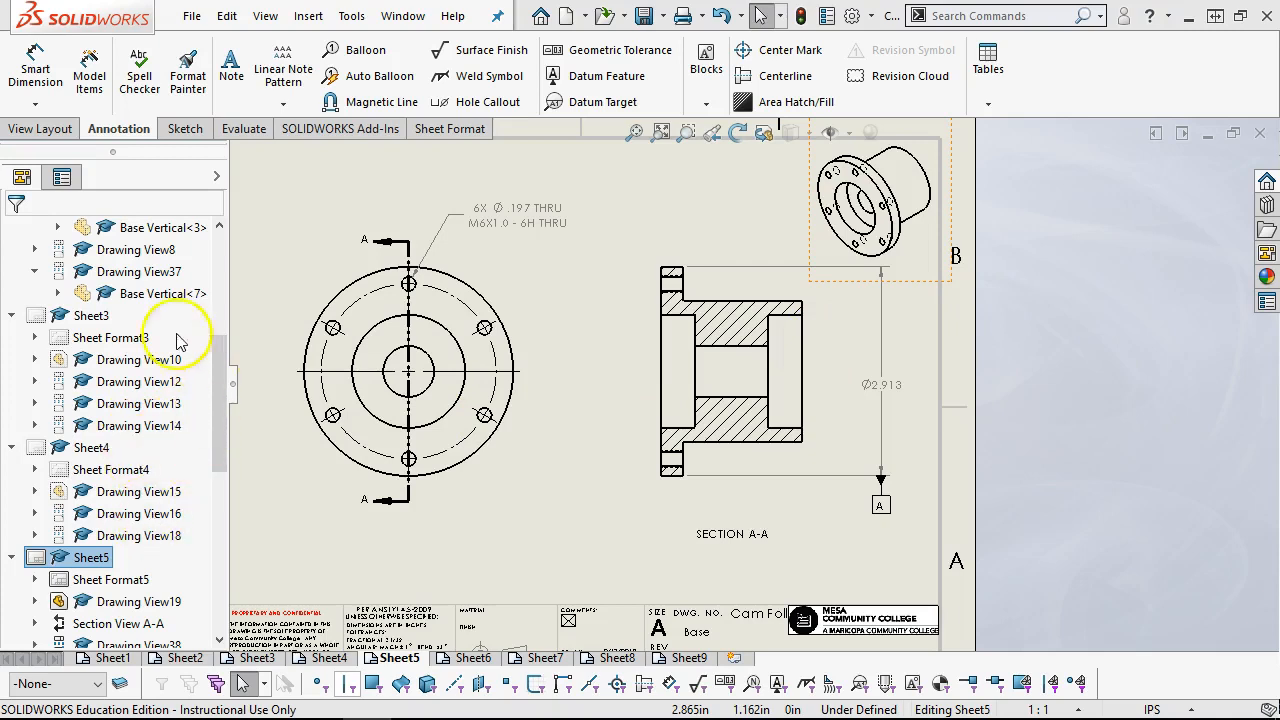
pyautogui.click(1004, 276)
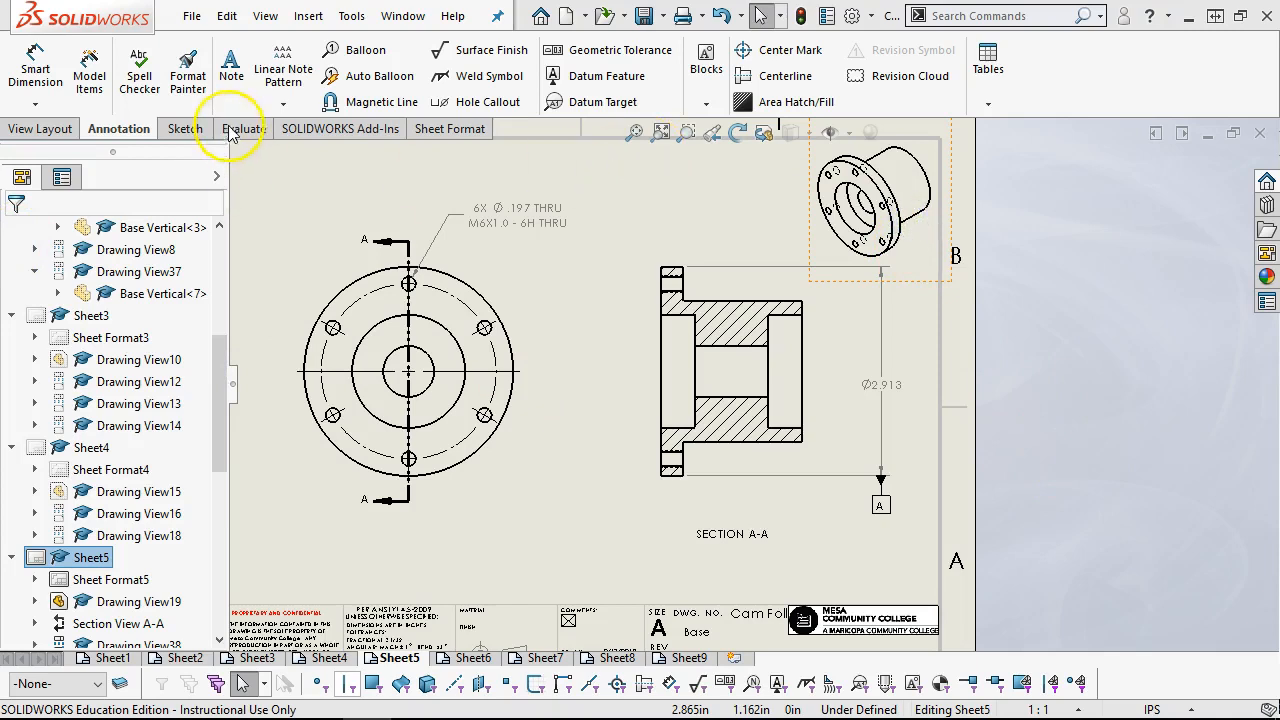
pyautogui.click(12, 62)
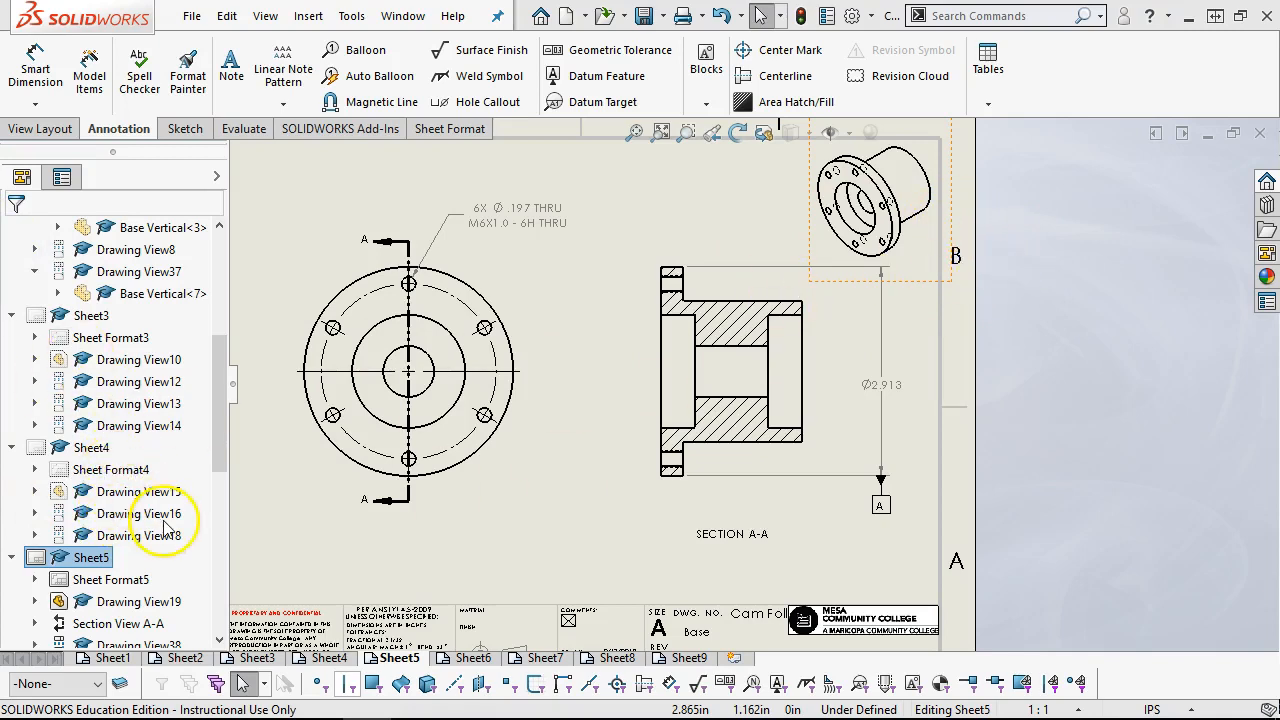
pyautogui.click(80, 560)
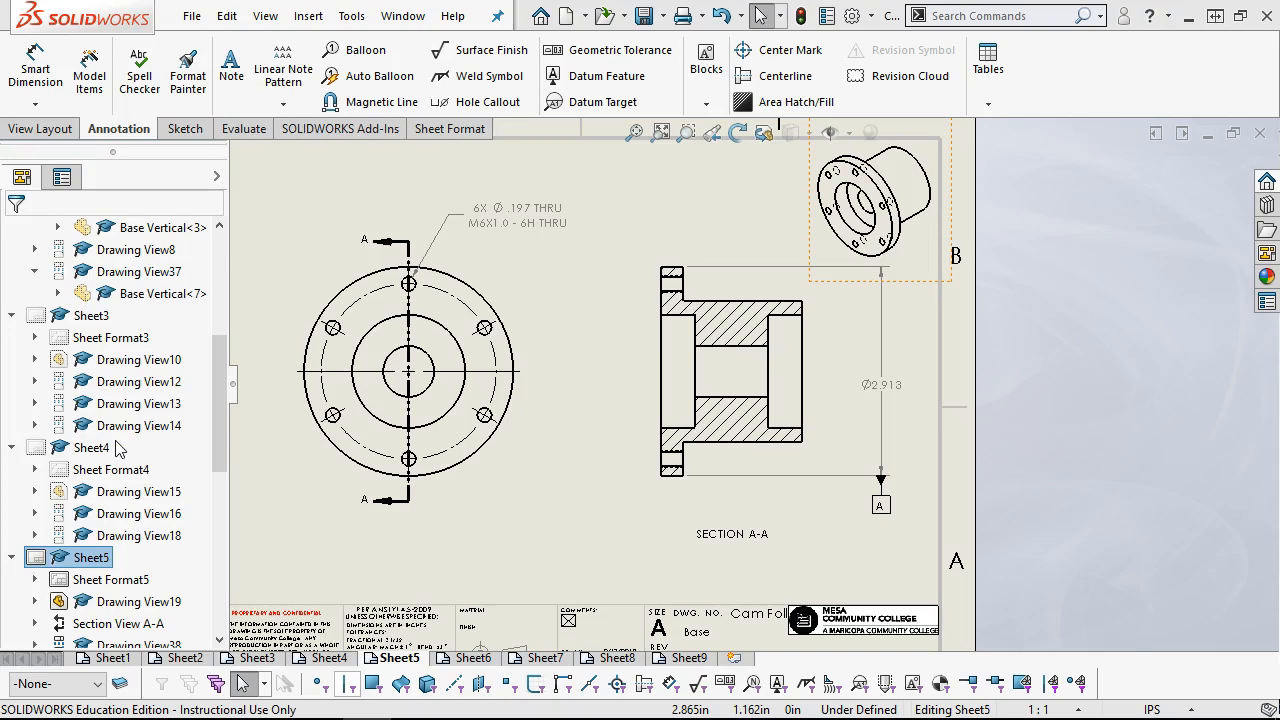
pyautogui.click(358, 498)
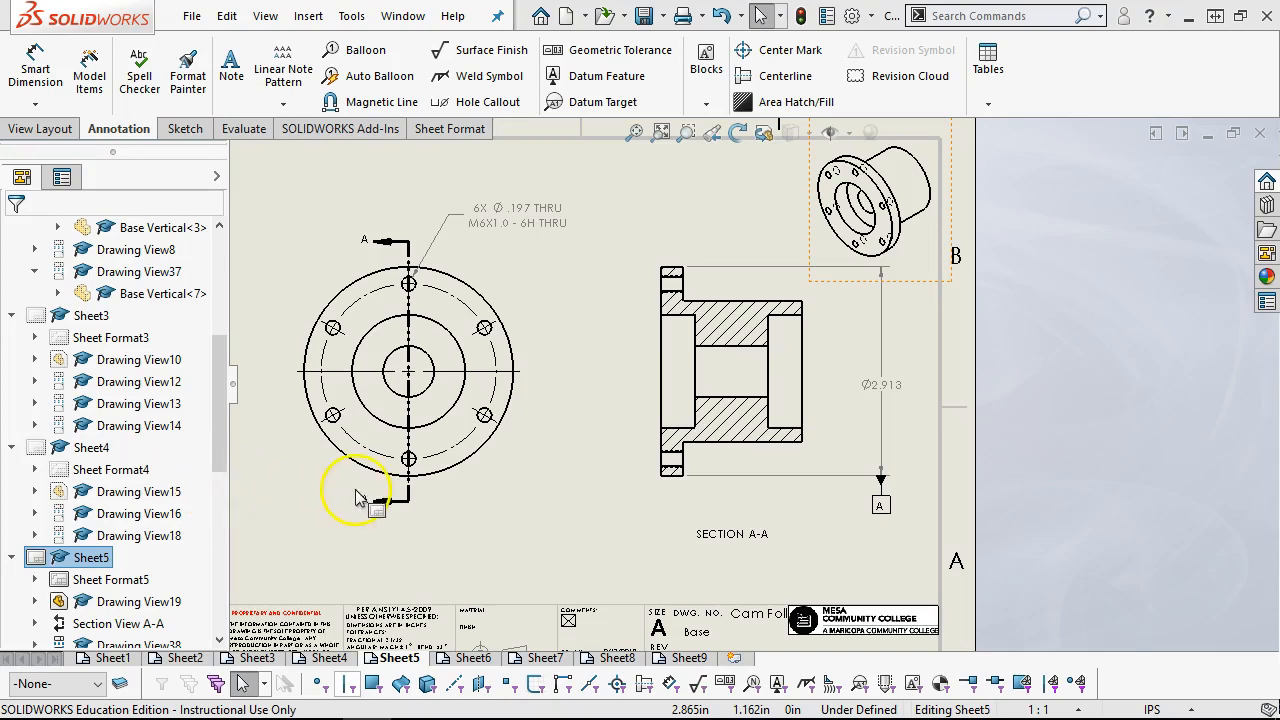
pyautogui.click(294, 459)
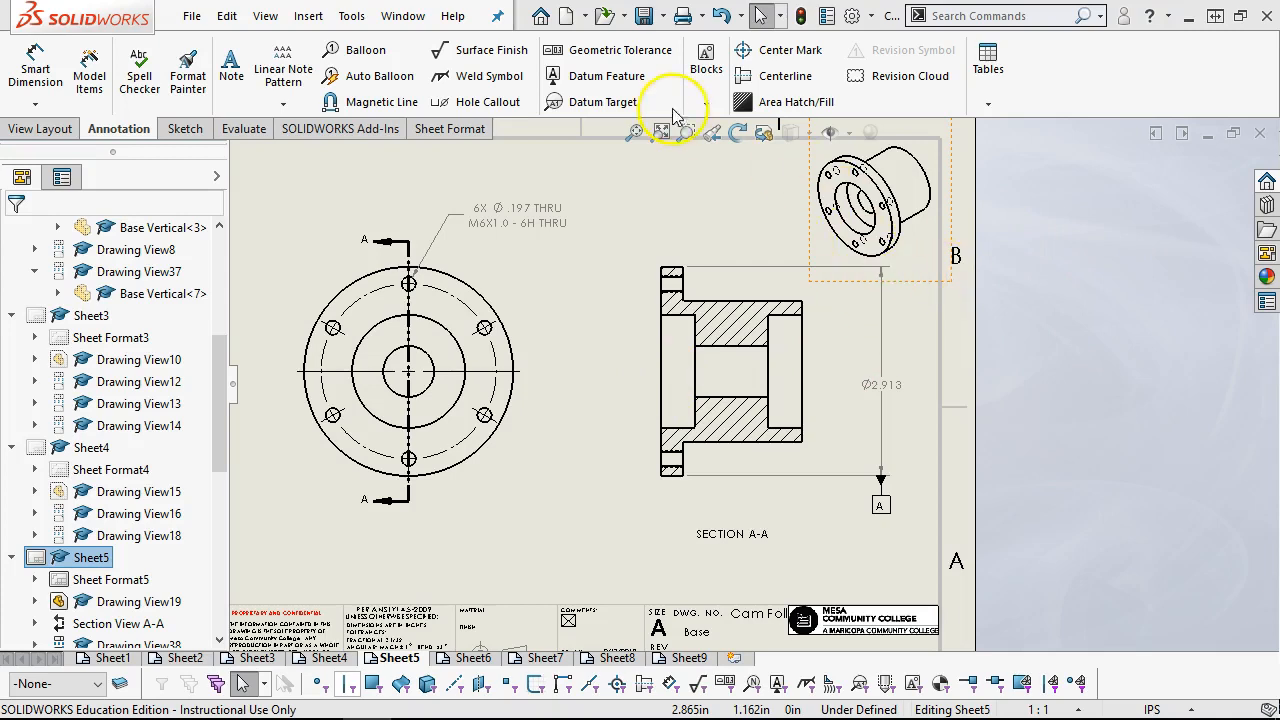
pyautogui.click(569, 82)
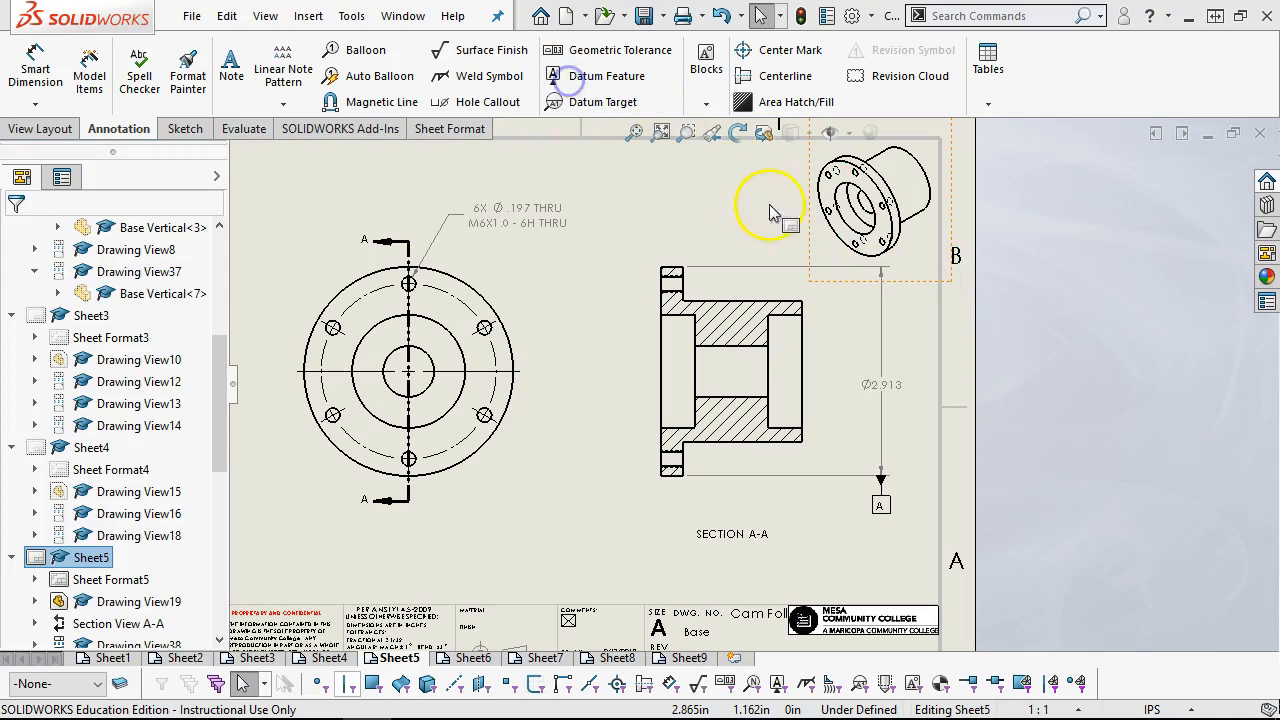
pyautogui.click(818, 263)
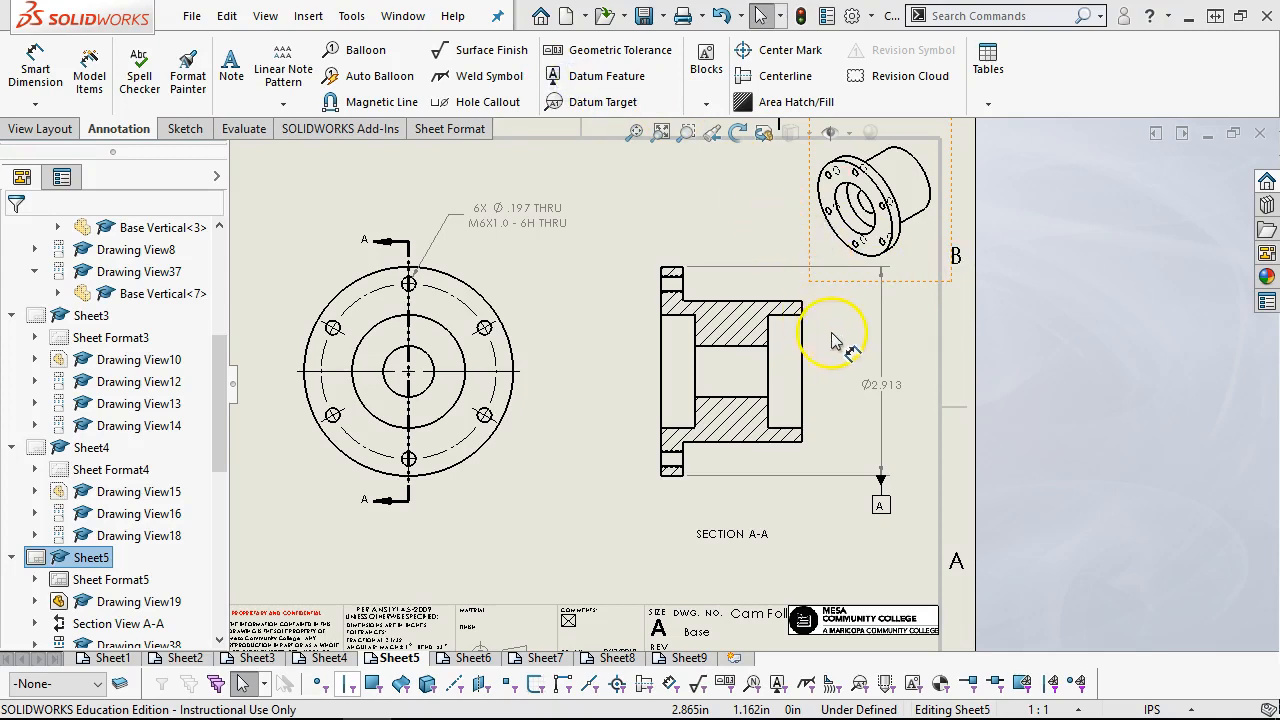
pyautogui.click(747, 369)
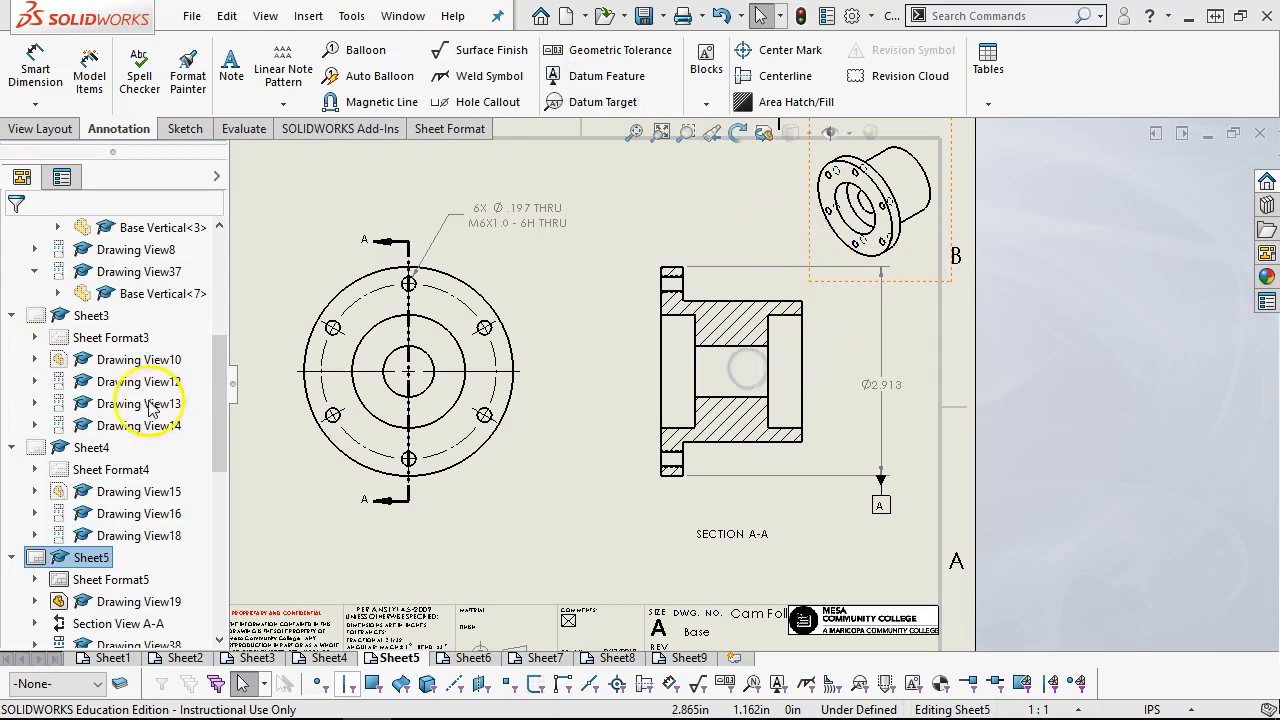
pyautogui.click(19, 235)
pyautogui.click(803, 343)
pyautogui.click(8, 386)
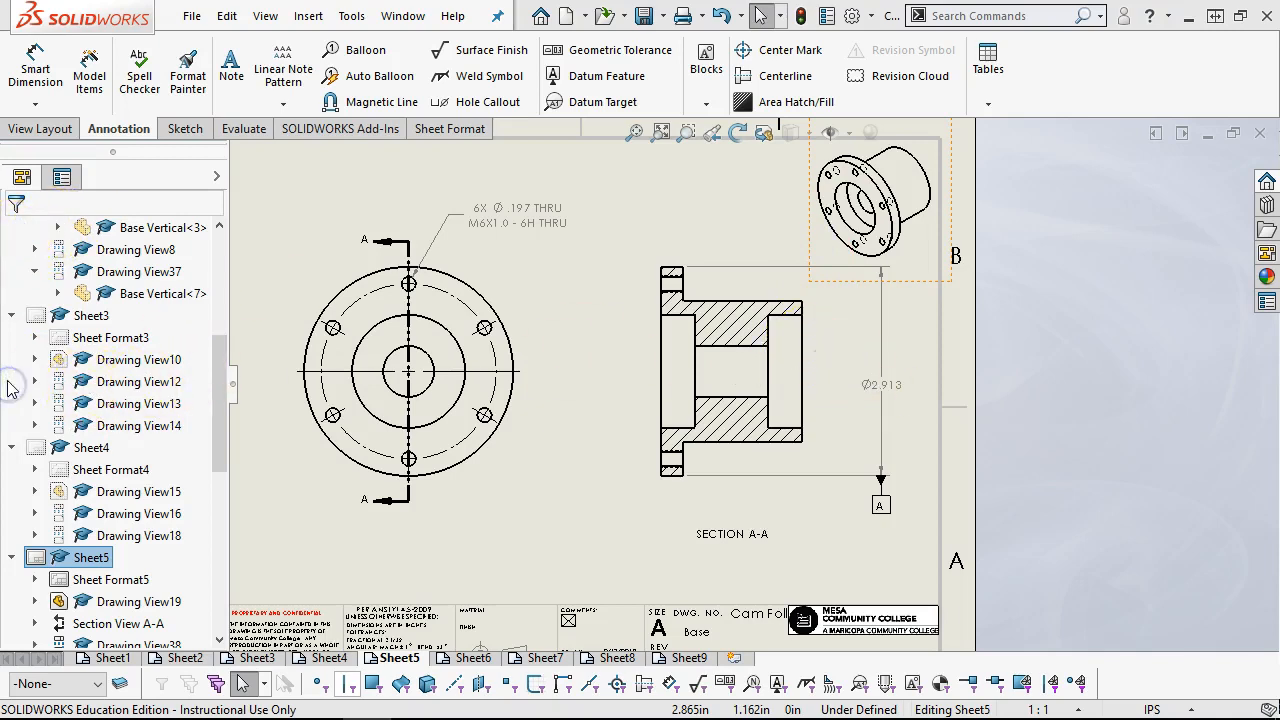
pyautogui.click(916, 270)
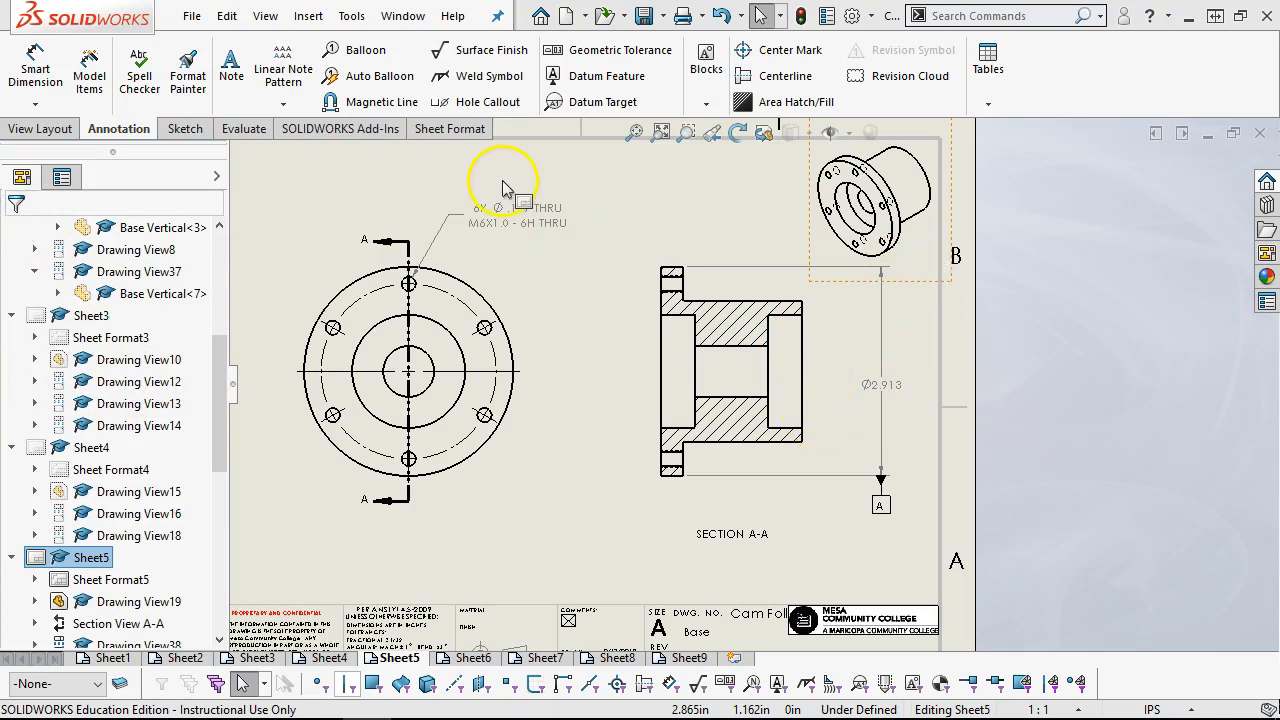
pyautogui.moveTo(798, 581); pyautogui.dragTo(753, 554, button='right')
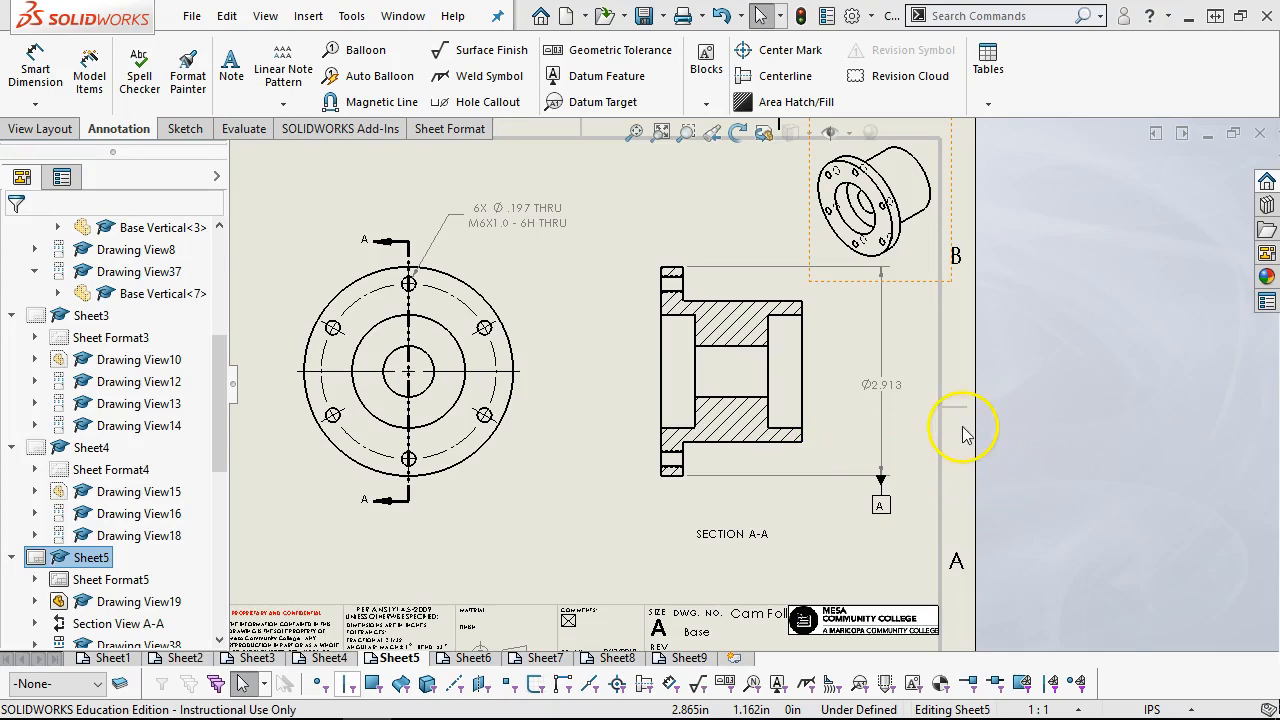
pyautogui.click(530, 260)
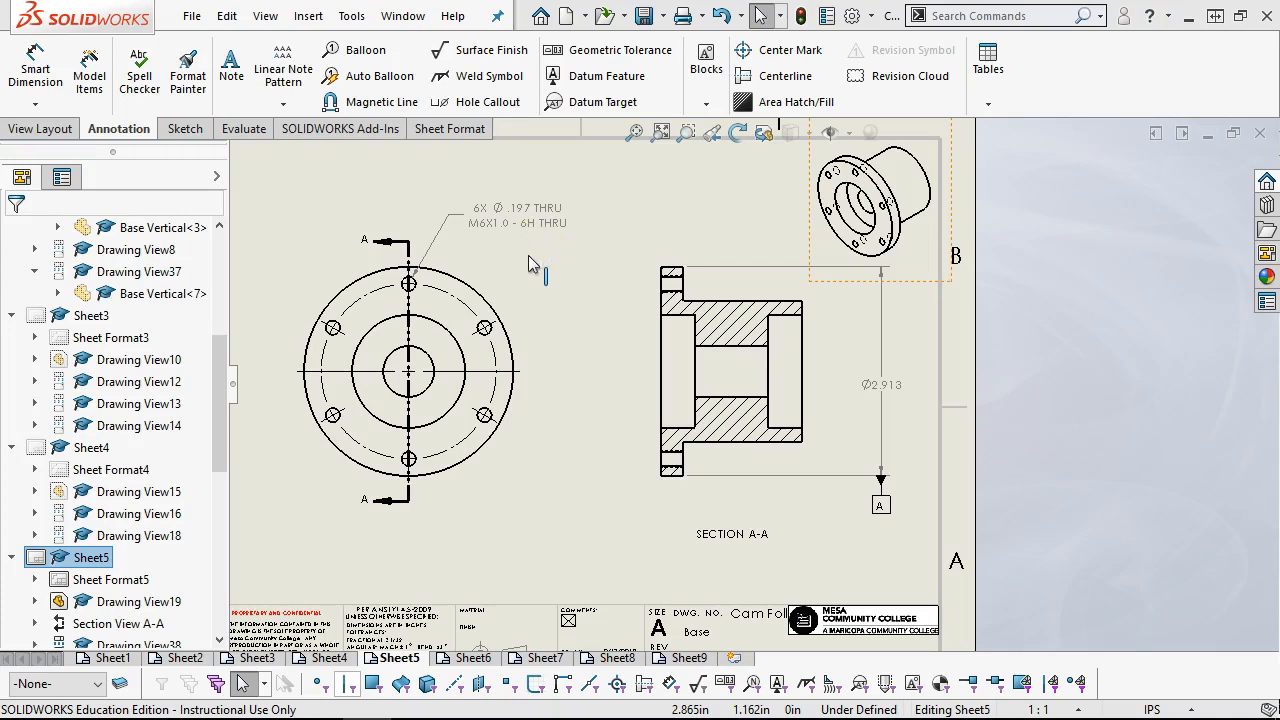
pyautogui.click(367, 201)
pyautogui.click(636, 134)
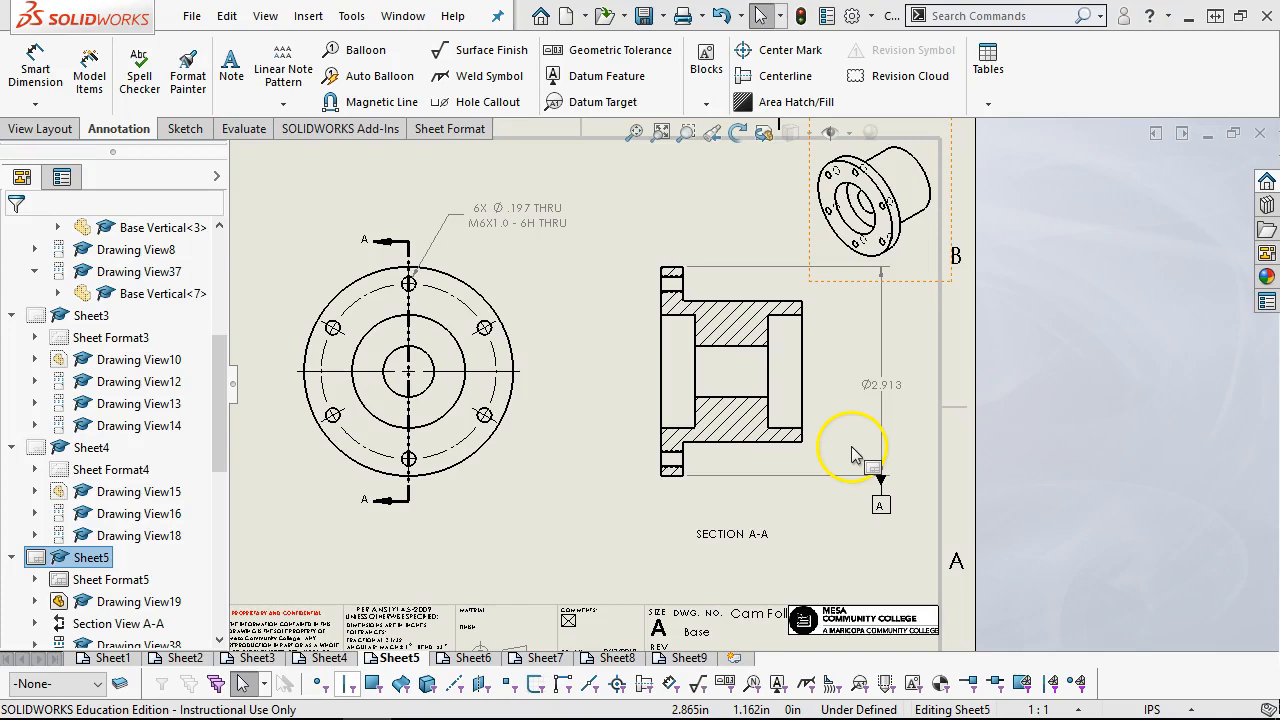
pyautogui.moveTo(827, 382); pyautogui.dragTo(880, 381)
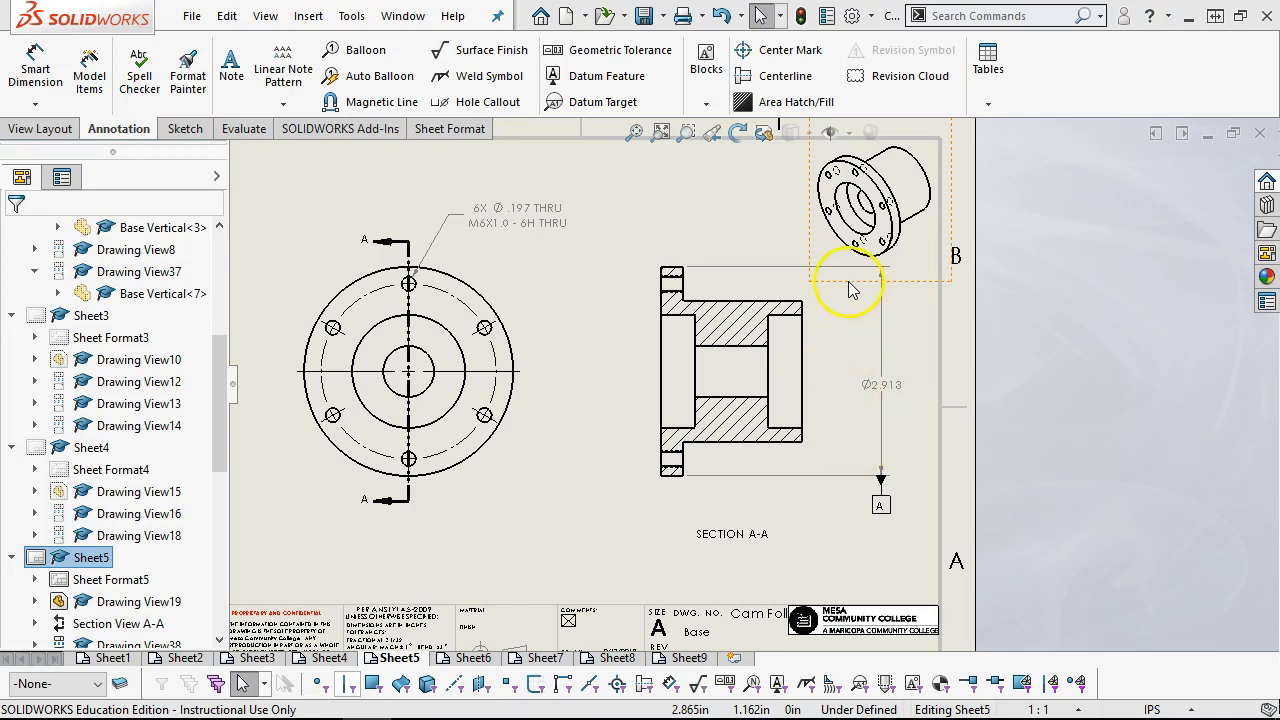
pyautogui.click(853, 348)
pyautogui.moveTo(811, 278); pyautogui.dragTo(746, 259)
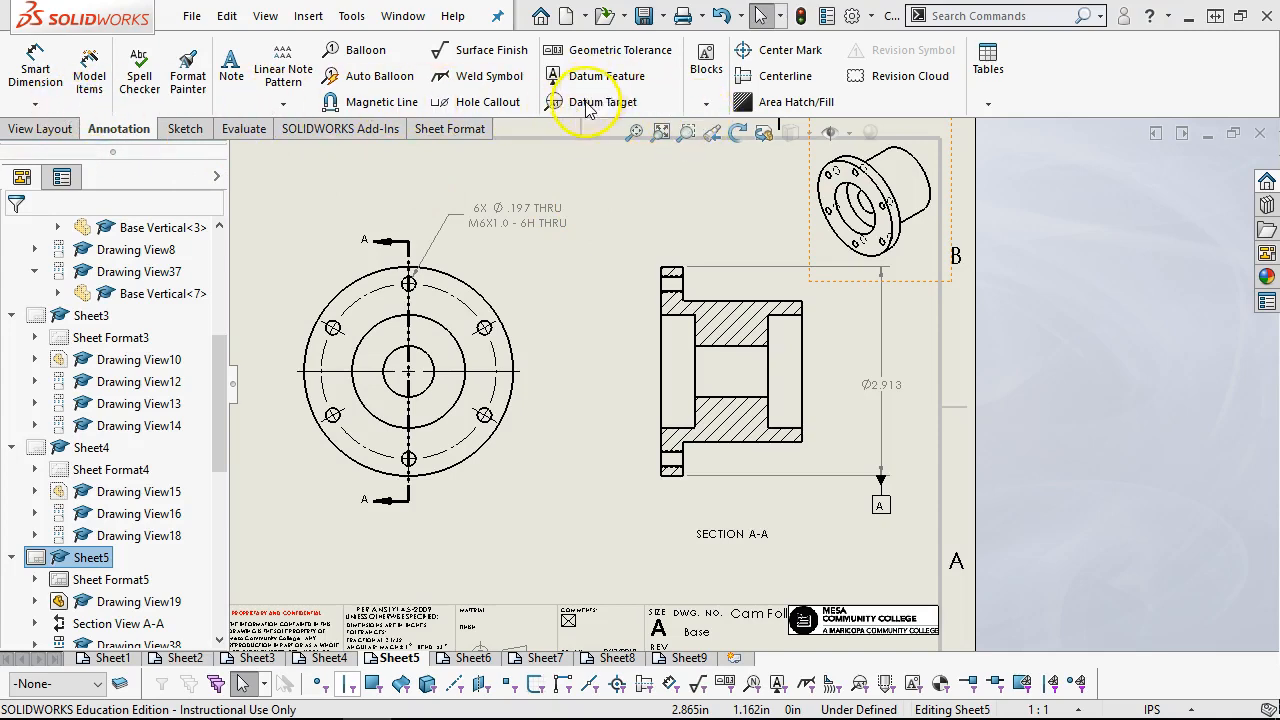
pyautogui.click(45, 133)
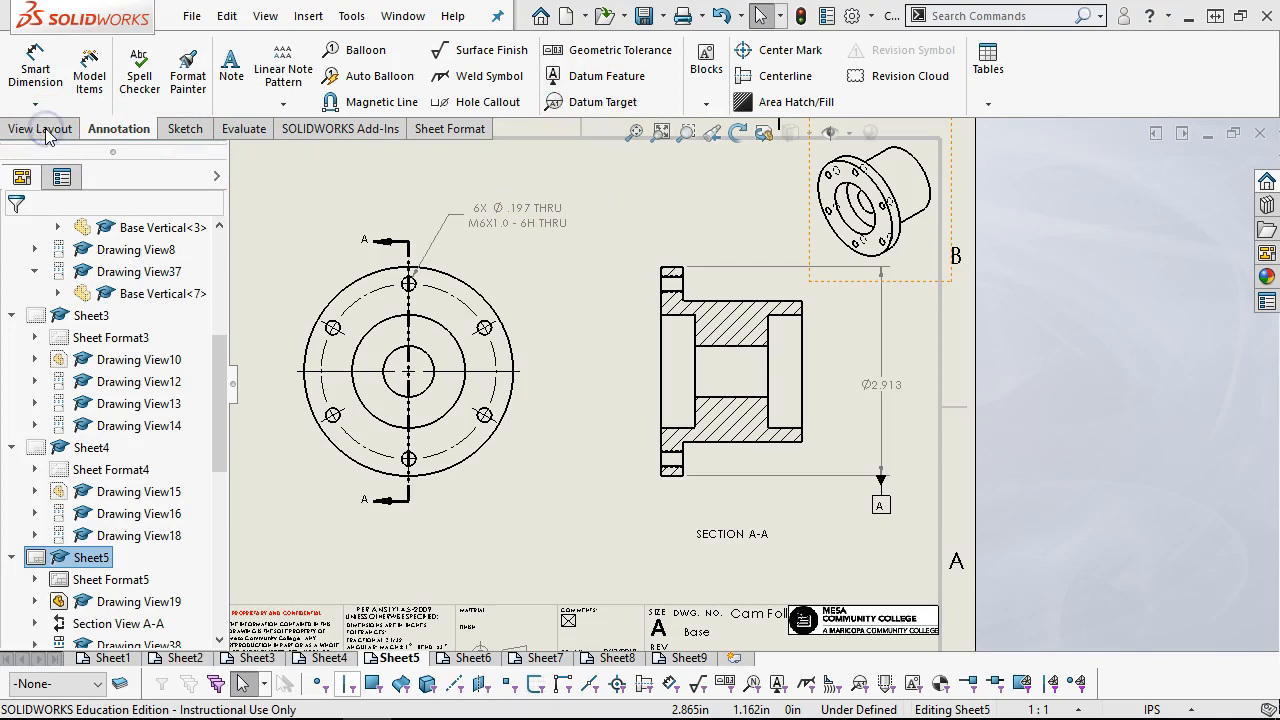
pyautogui.click(231, 72)
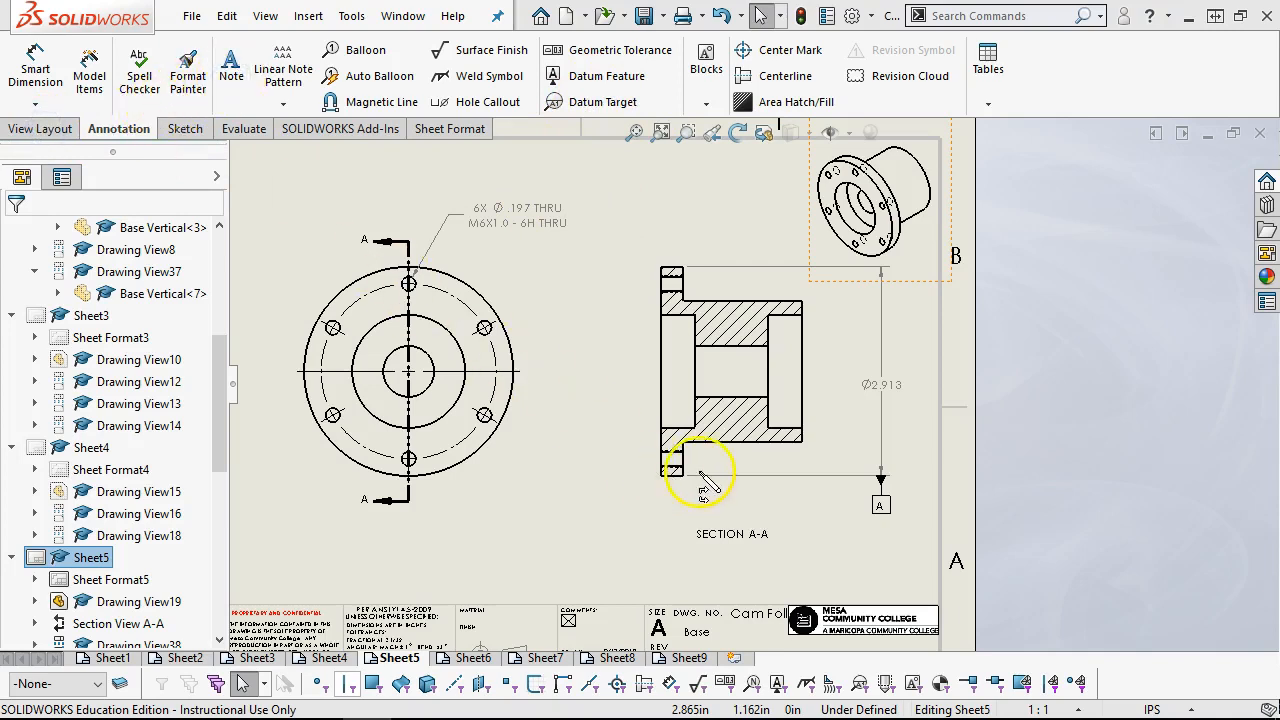
pyautogui.click(857, 503)
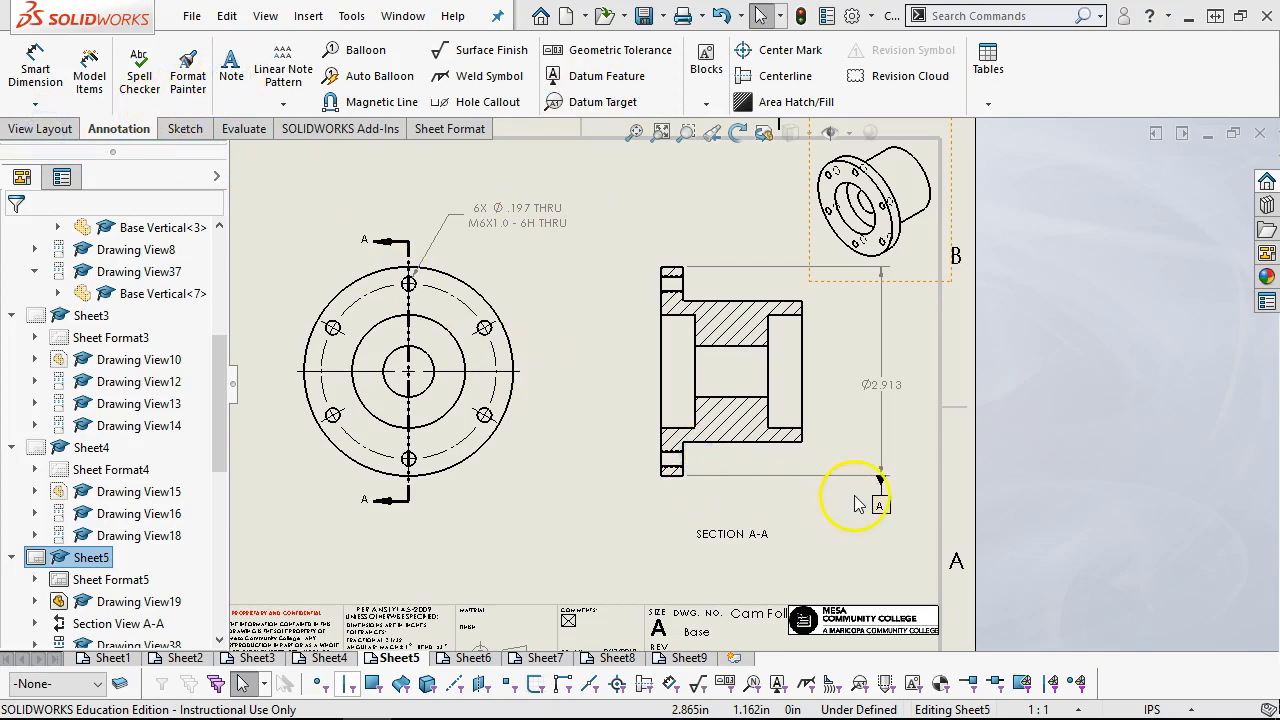
pyautogui.click(898, 435)
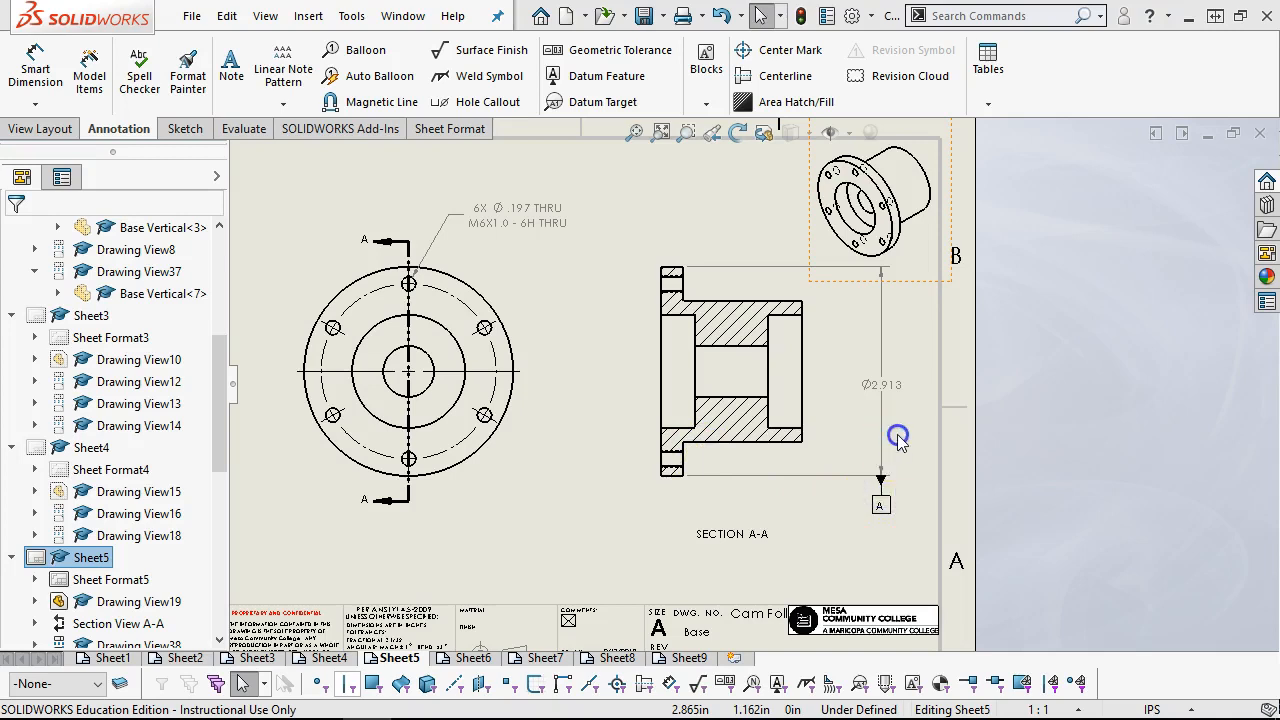
pyautogui.click(818, 395)
pyautogui.moveTo(741, 397); pyautogui.dragTo(690, 391)
pyautogui.click(749, 427)
pyautogui.click(120, 133)
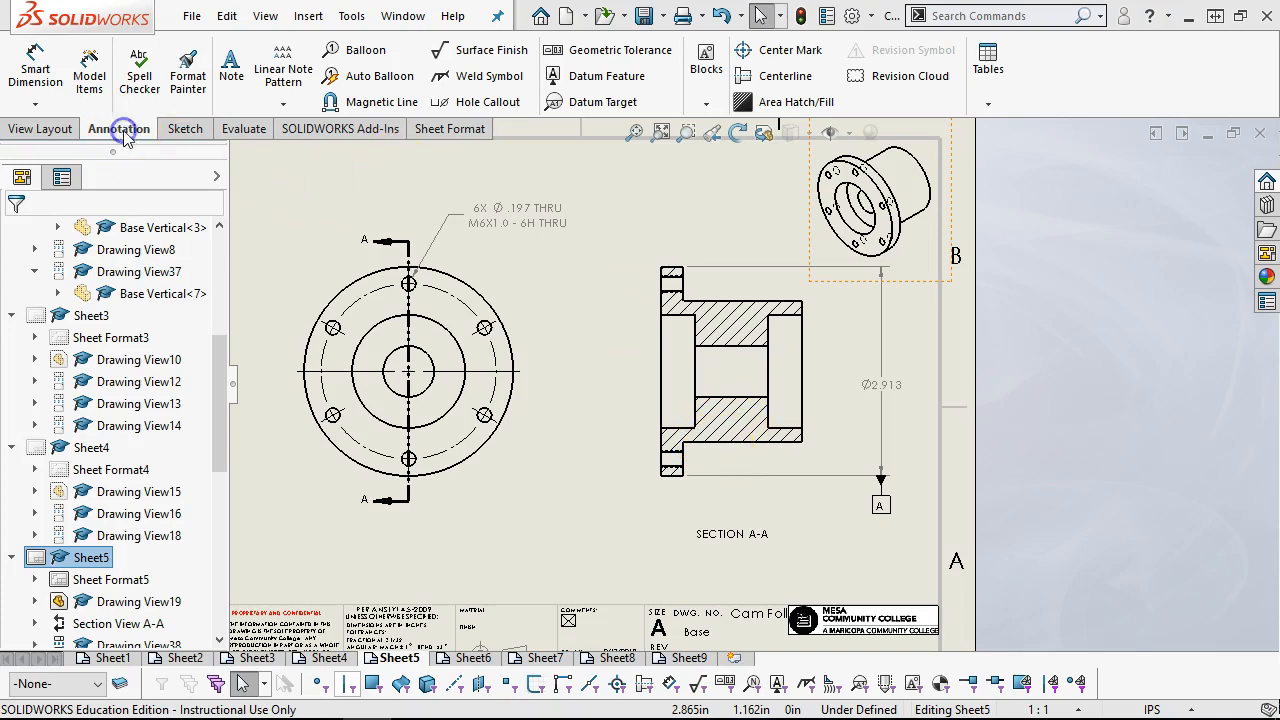
pyautogui.click(35, 66)
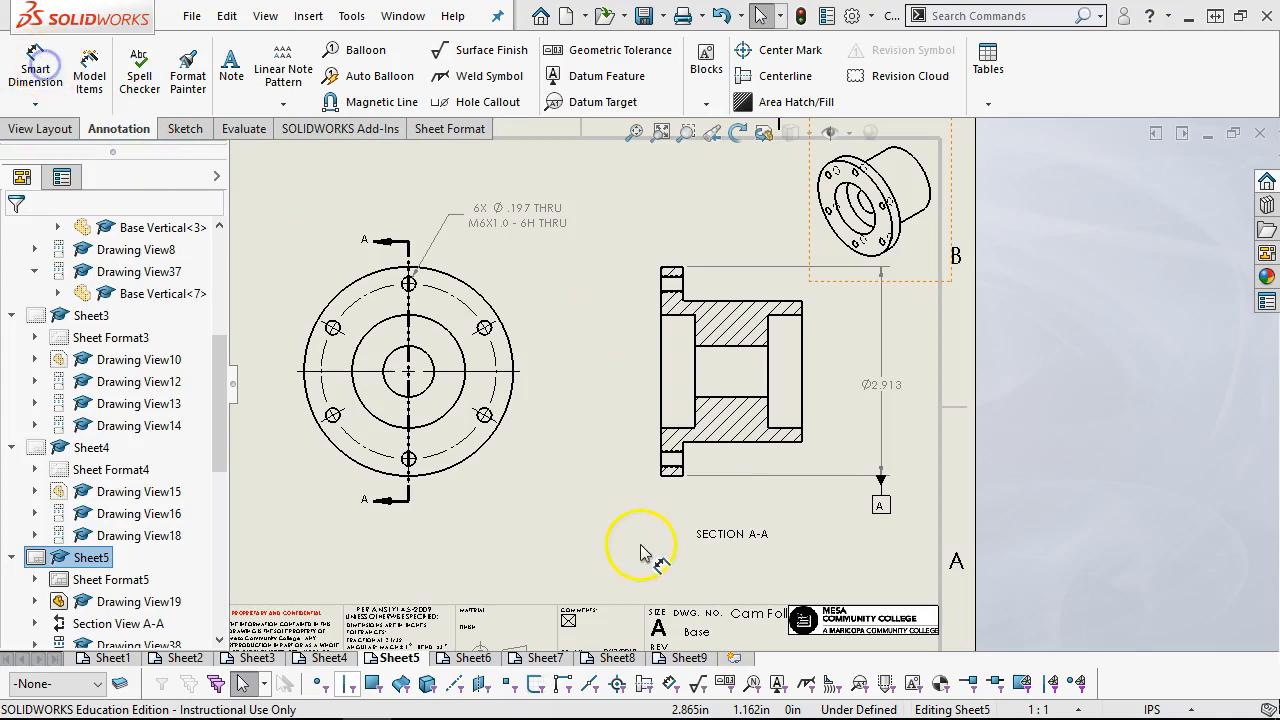
pyautogui.click(621, 487)
pyautogui.click(614, 352)
pyautogui.click(589, 459)
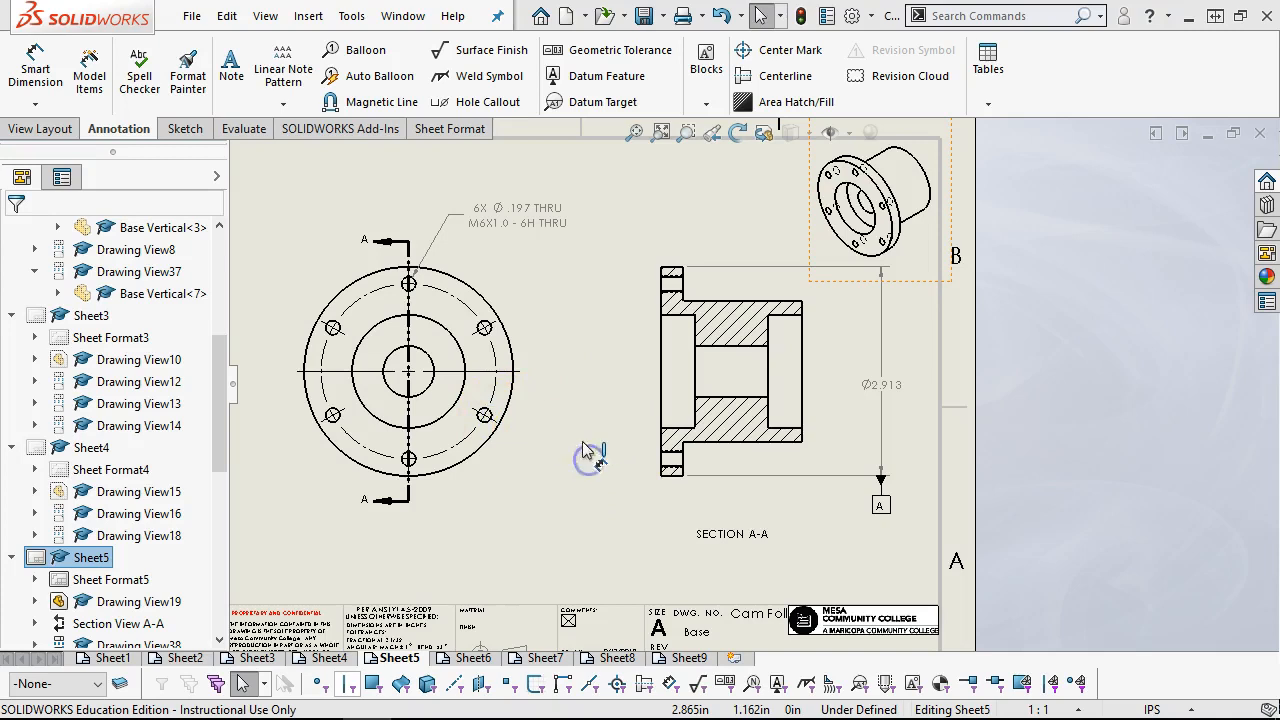
pyautogui.click(677, 437)
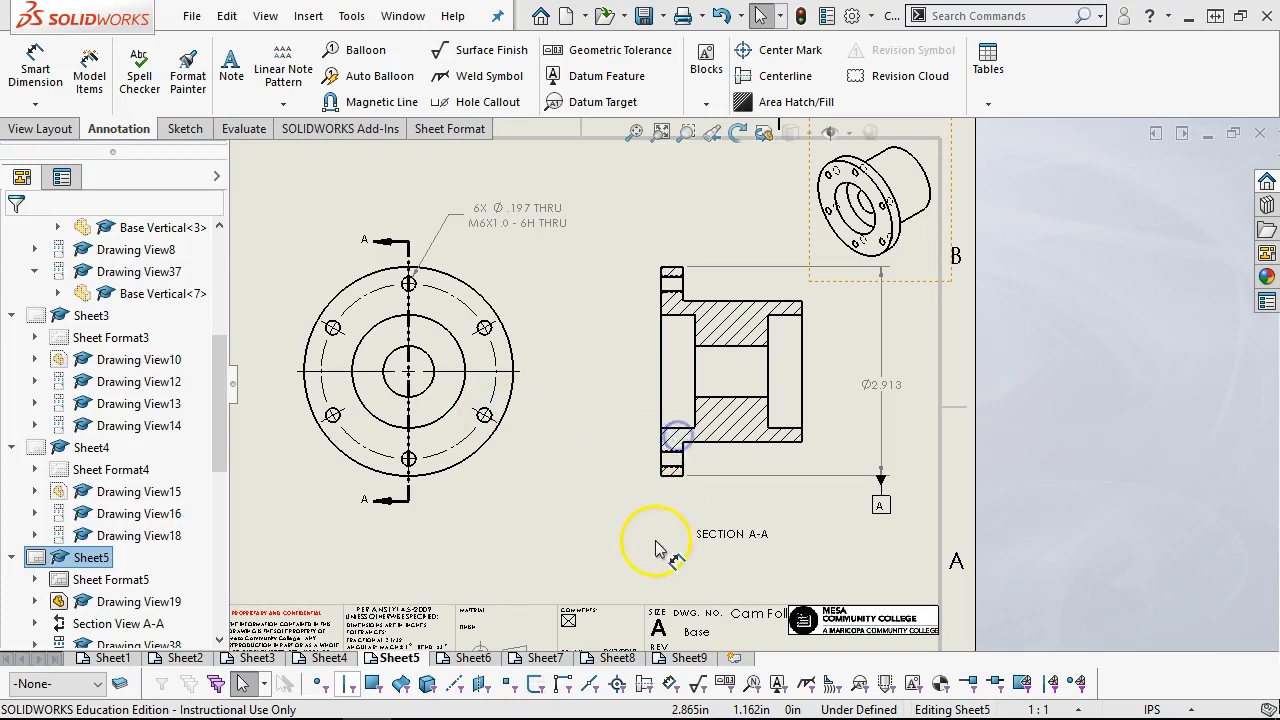
pyautogui.click(672, 487)
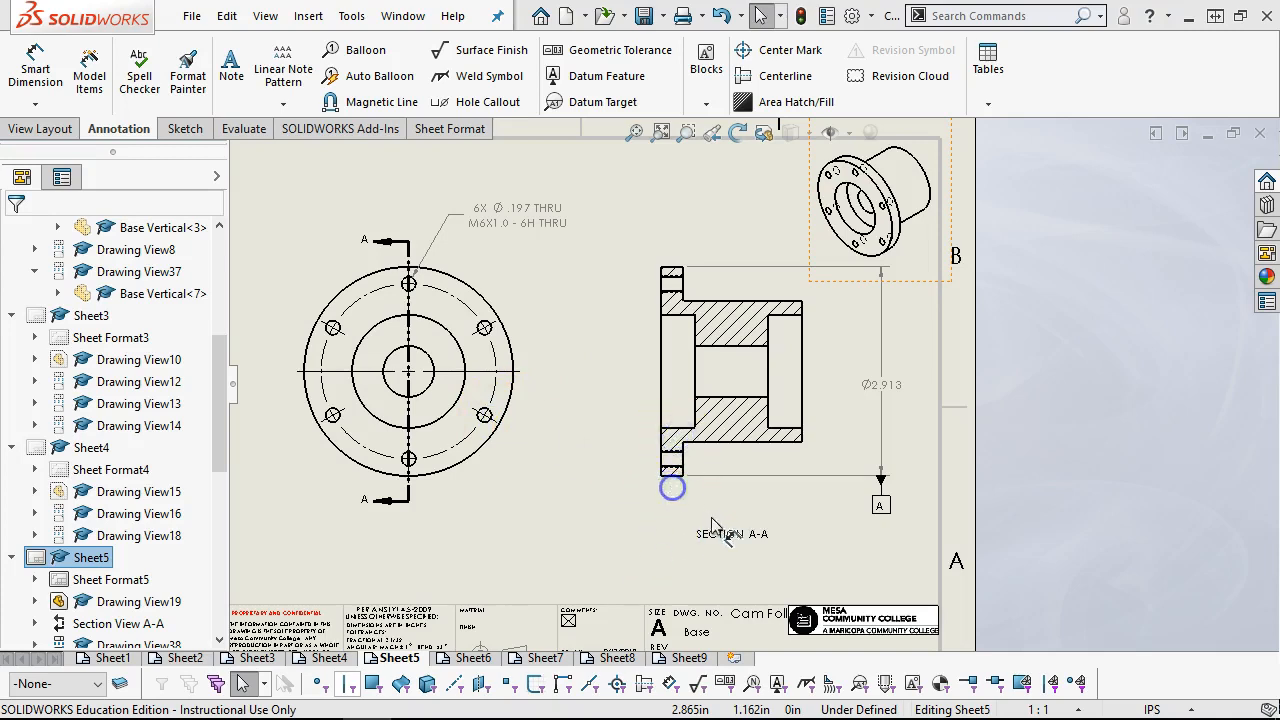
pyautogui.click(251, 555)
pyautogui.click(136, 523)
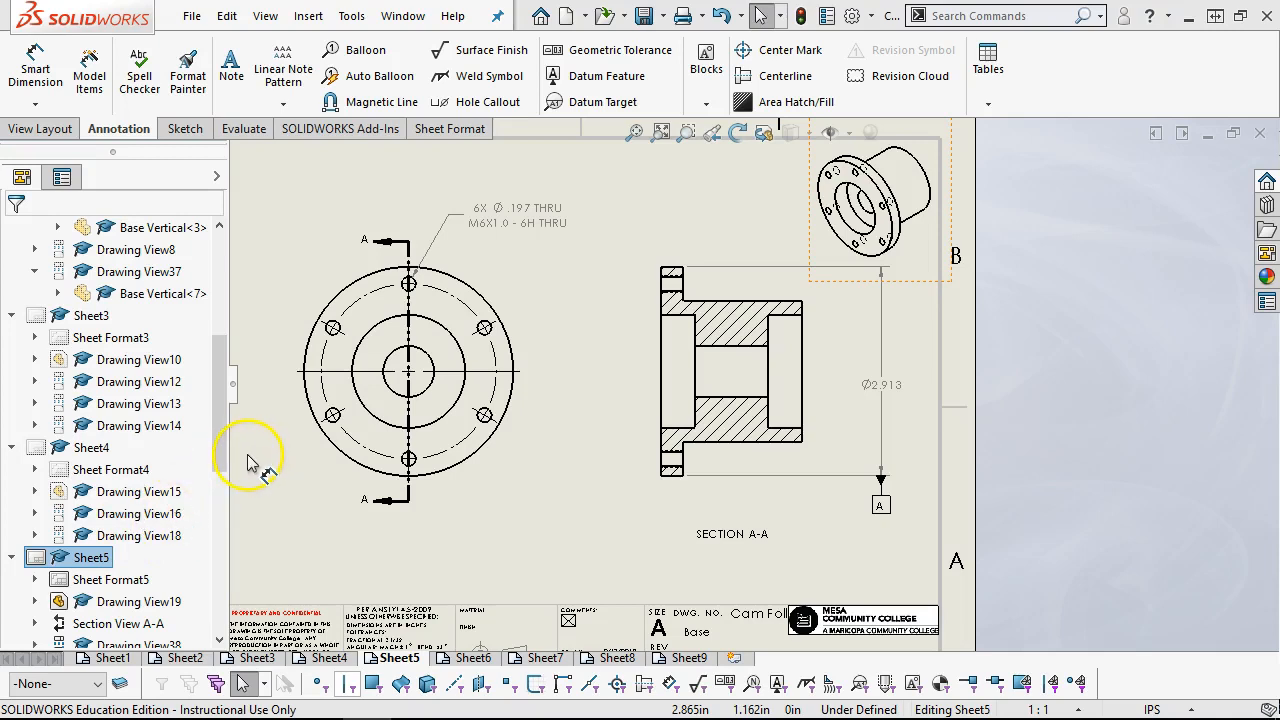
pyautogui.click(124, 395)
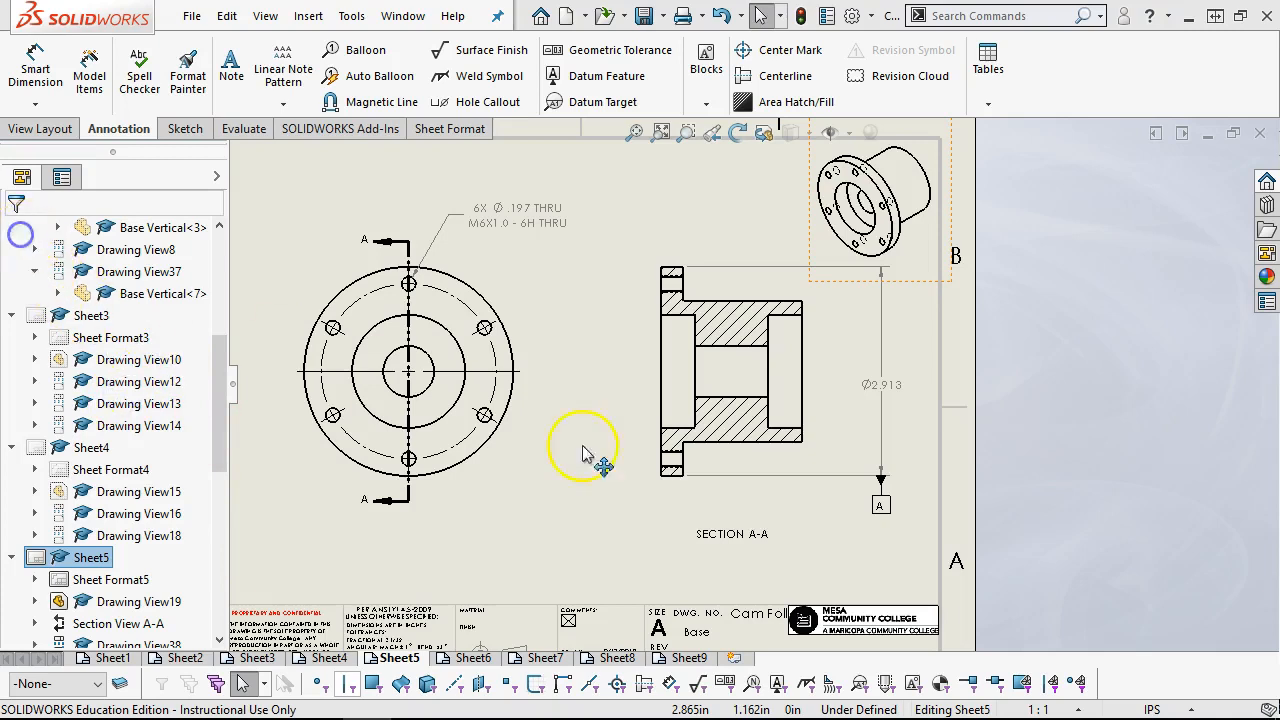
pyautogui.click(750, 514)
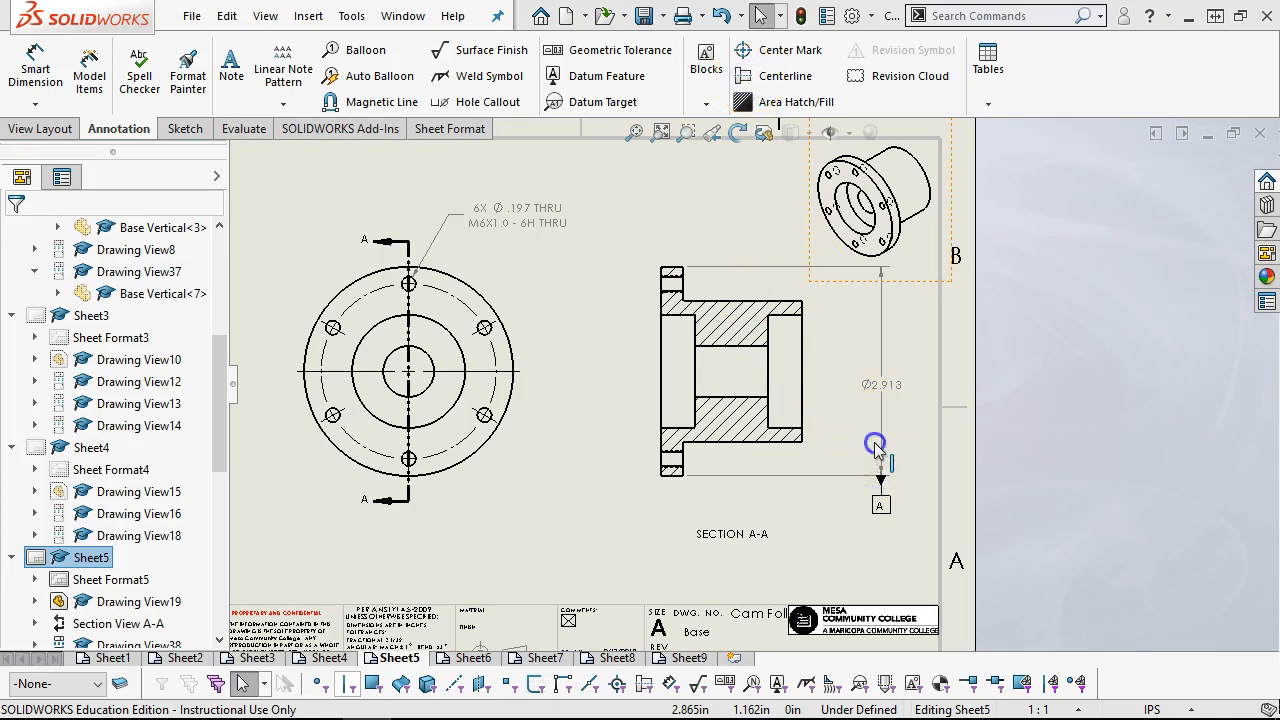
pyautogui.click(25, 233)
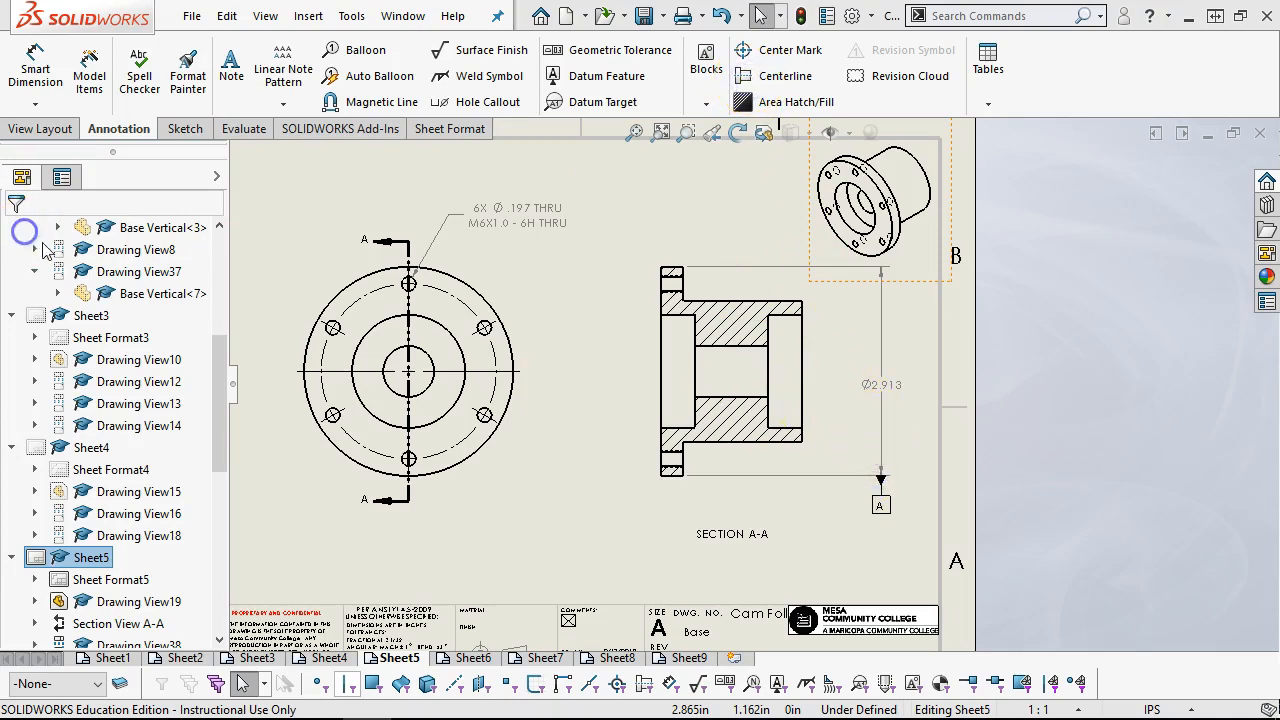
pyautogui.click(950, 457)
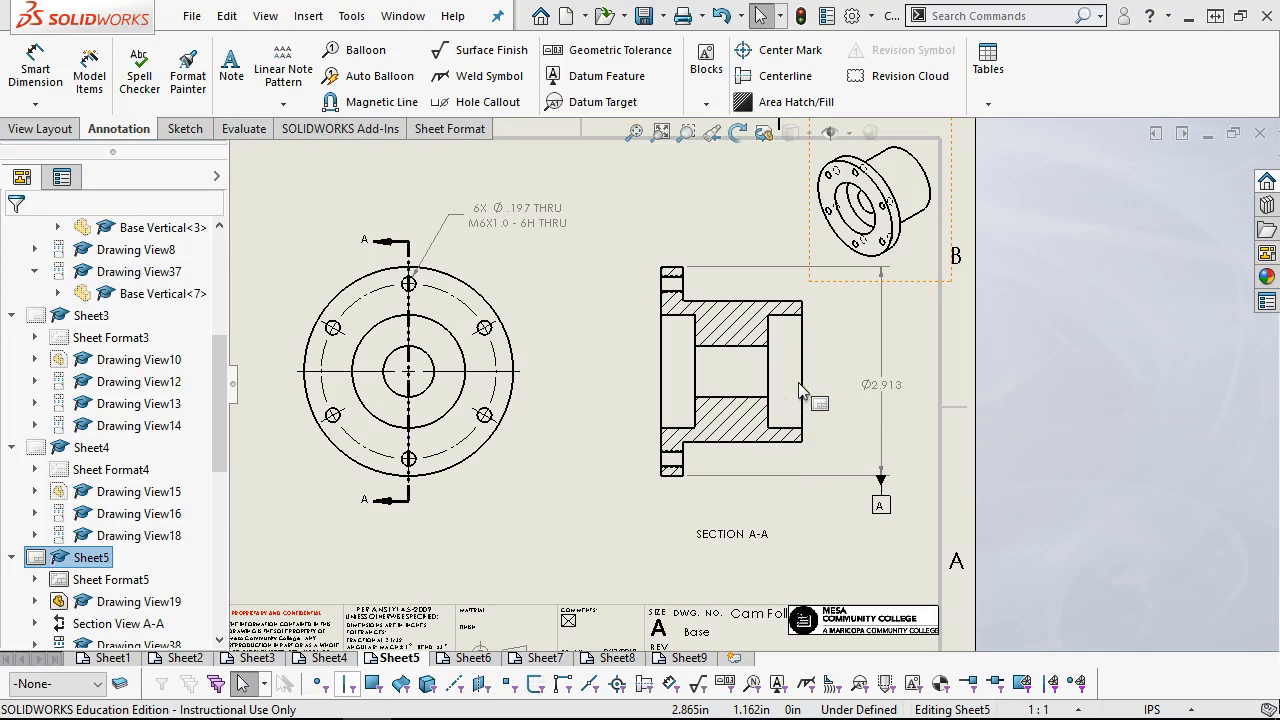
pyautogui.click(35, 62)
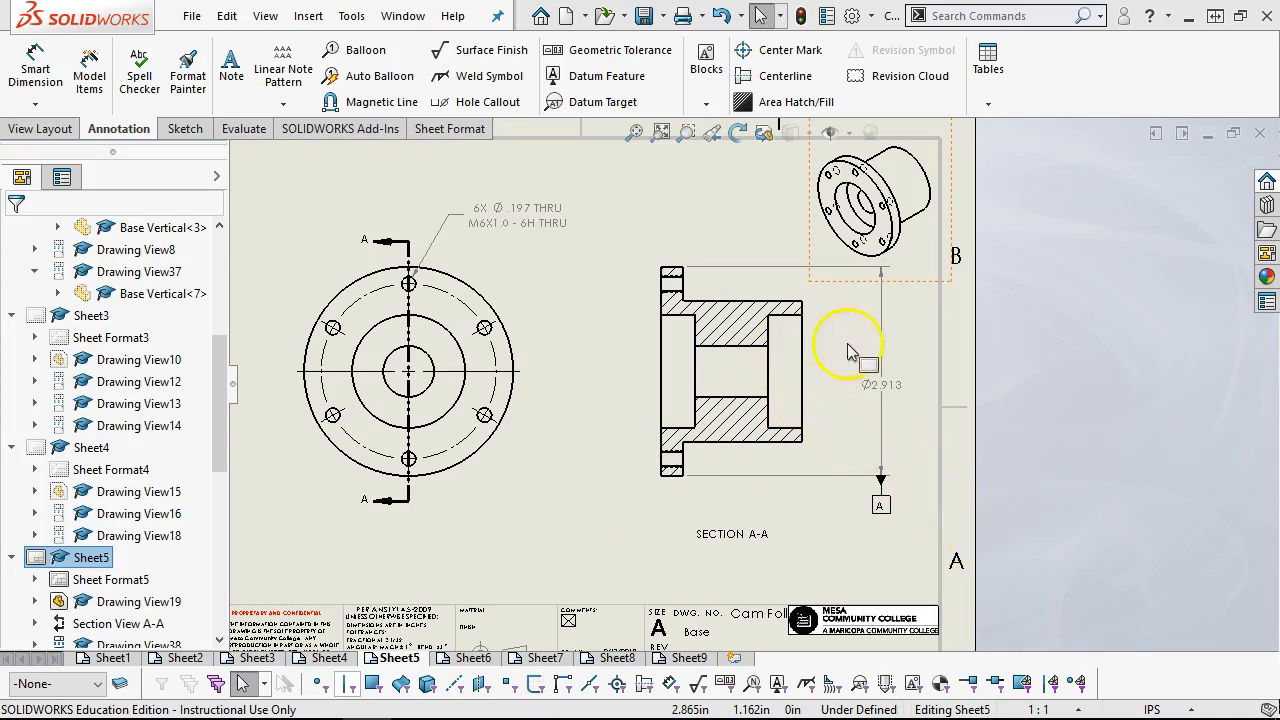
pyautogui.click(849, 525)
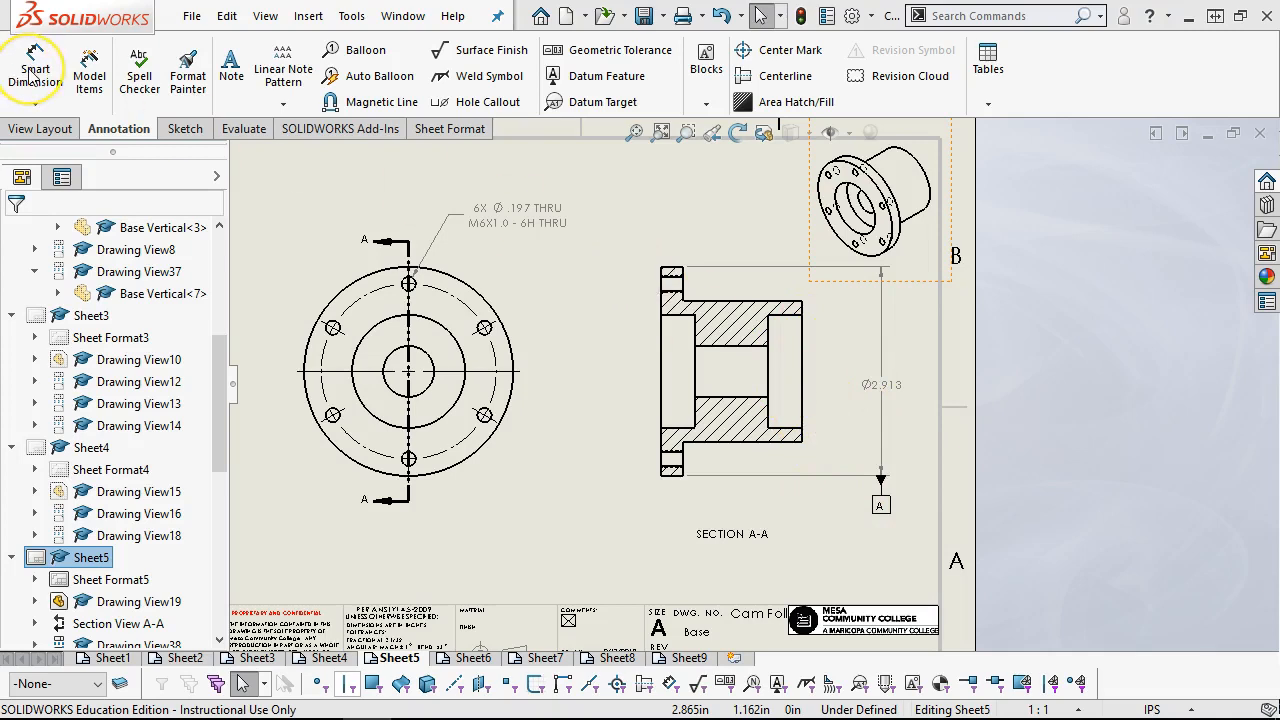
pyautogui.click(825, 451)
pyautogui.click(860, 445)
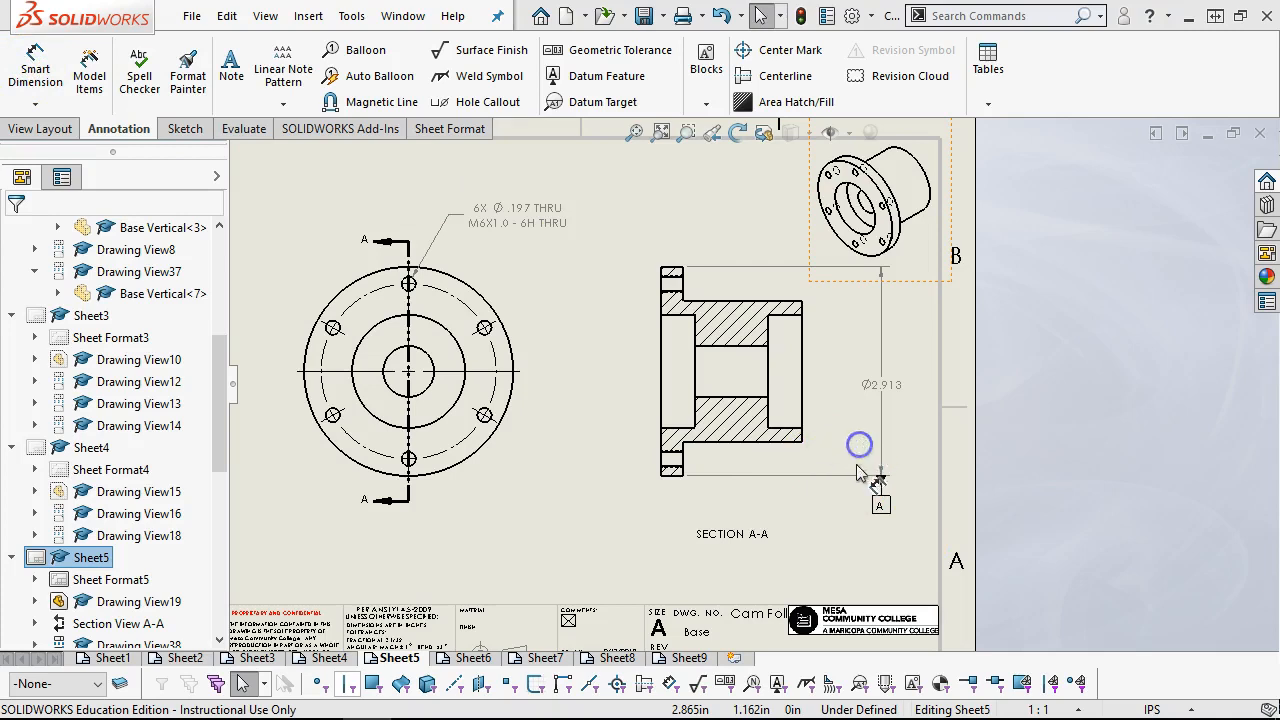
pyautogui.click(969, 498)
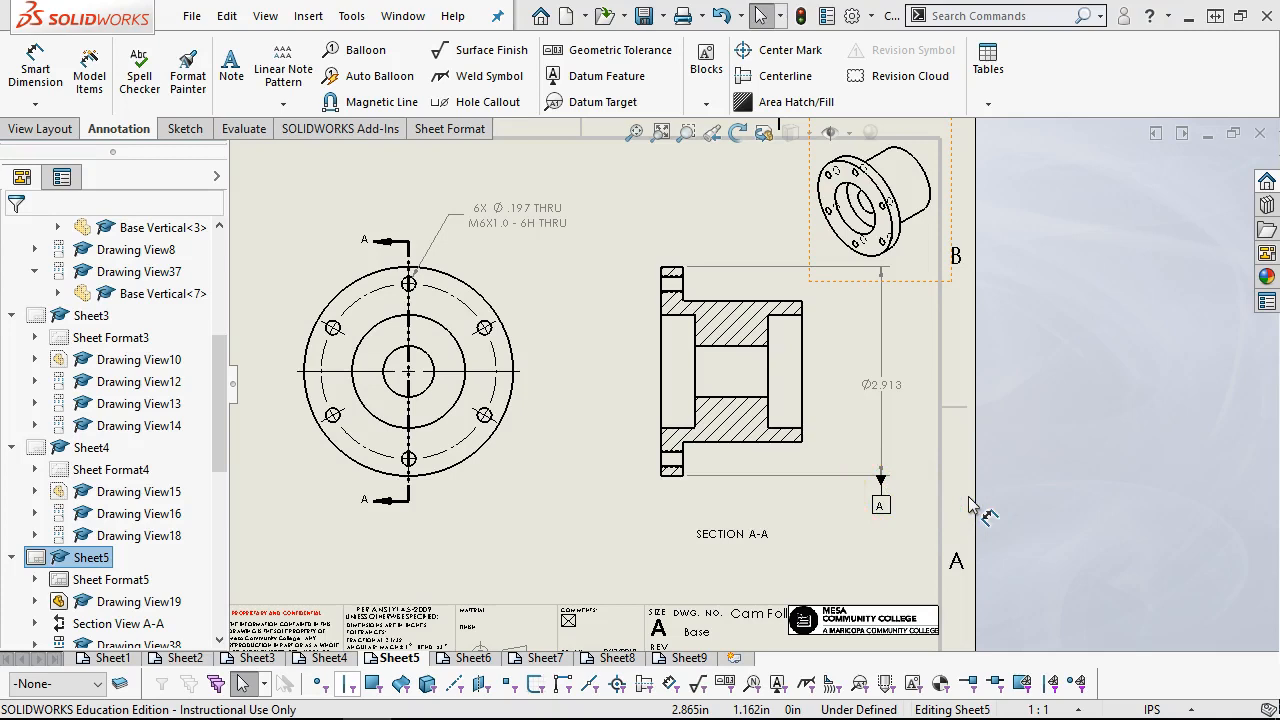
pyautogui.click(335, 180)
pyautogui.click(66, 130)
pyautogui.click(190, 130)
pyautogui.click(141, 130)
pyautogui.click(465, 101)
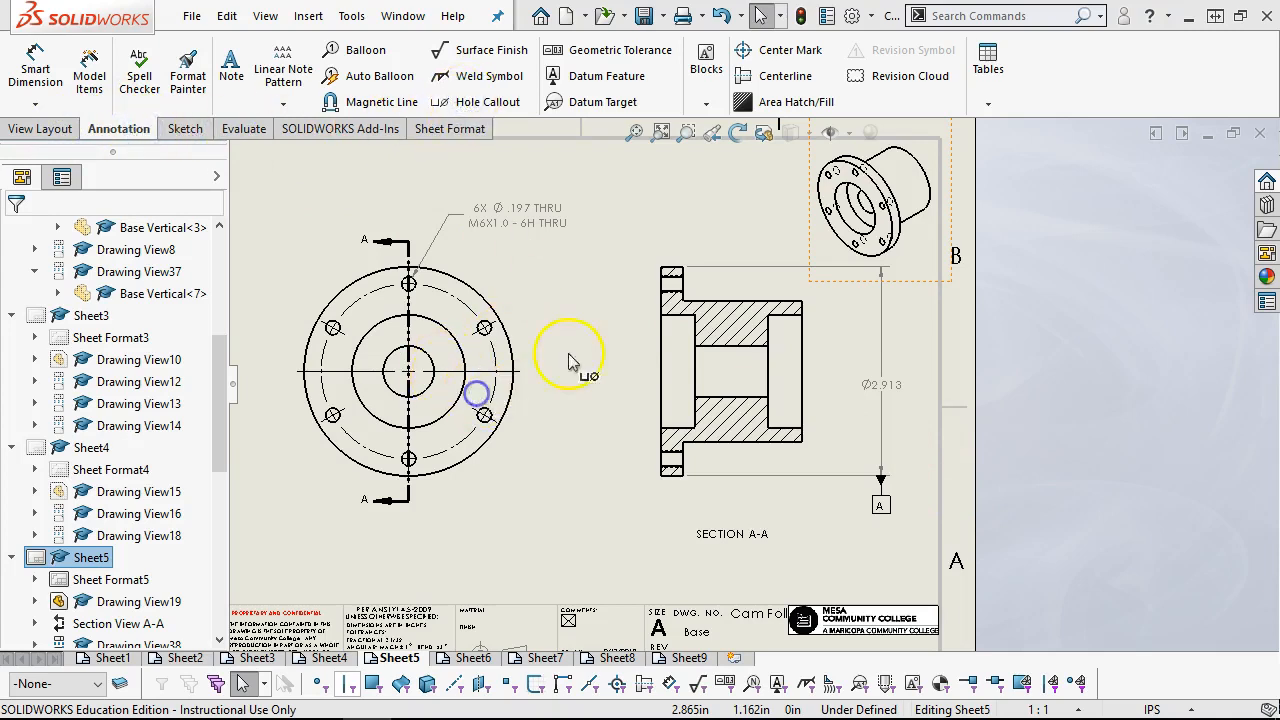
pyautogui.click(628, 322)
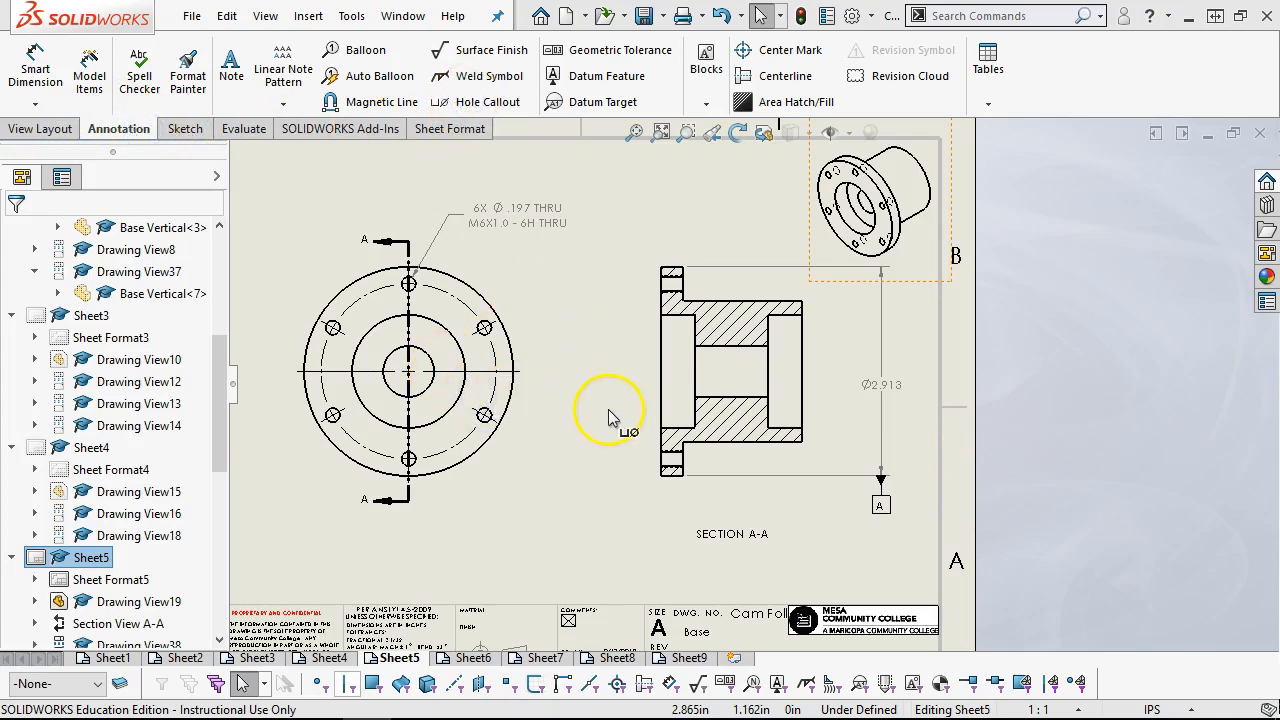
pyautogui.click(674, 540)
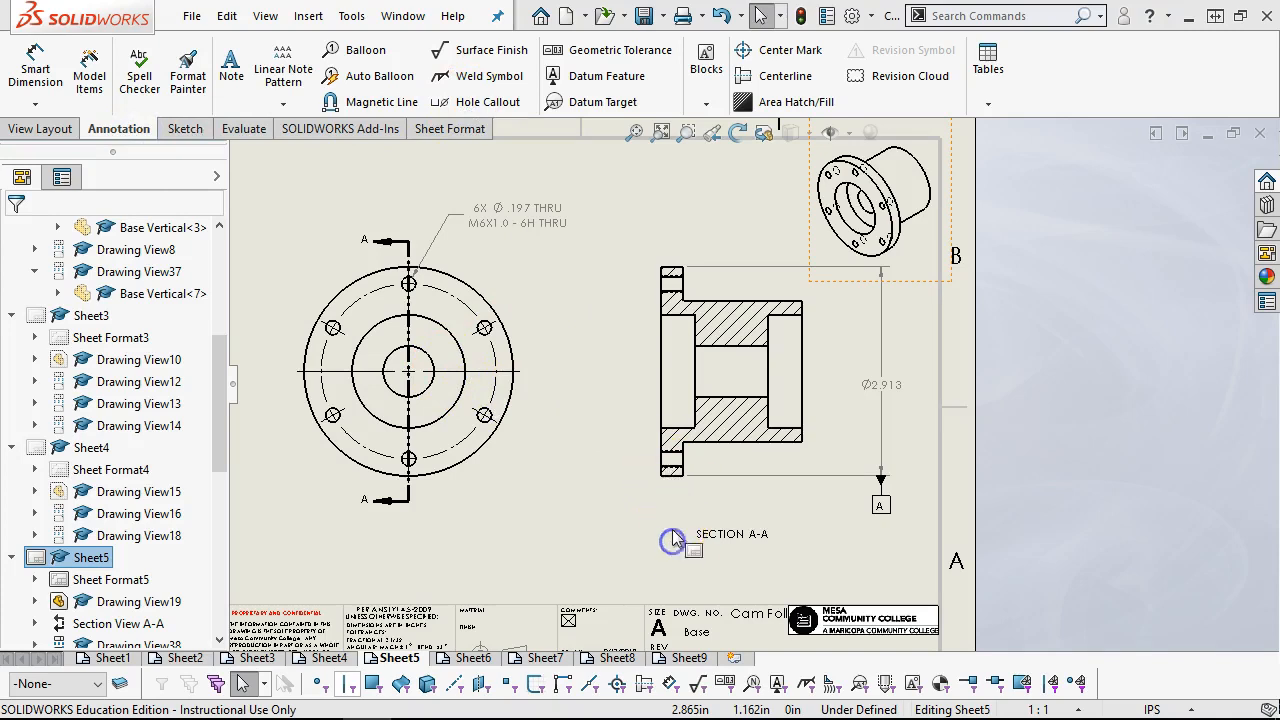
pyautogui.click(616, 349)
pyautogui.click(104, 476)
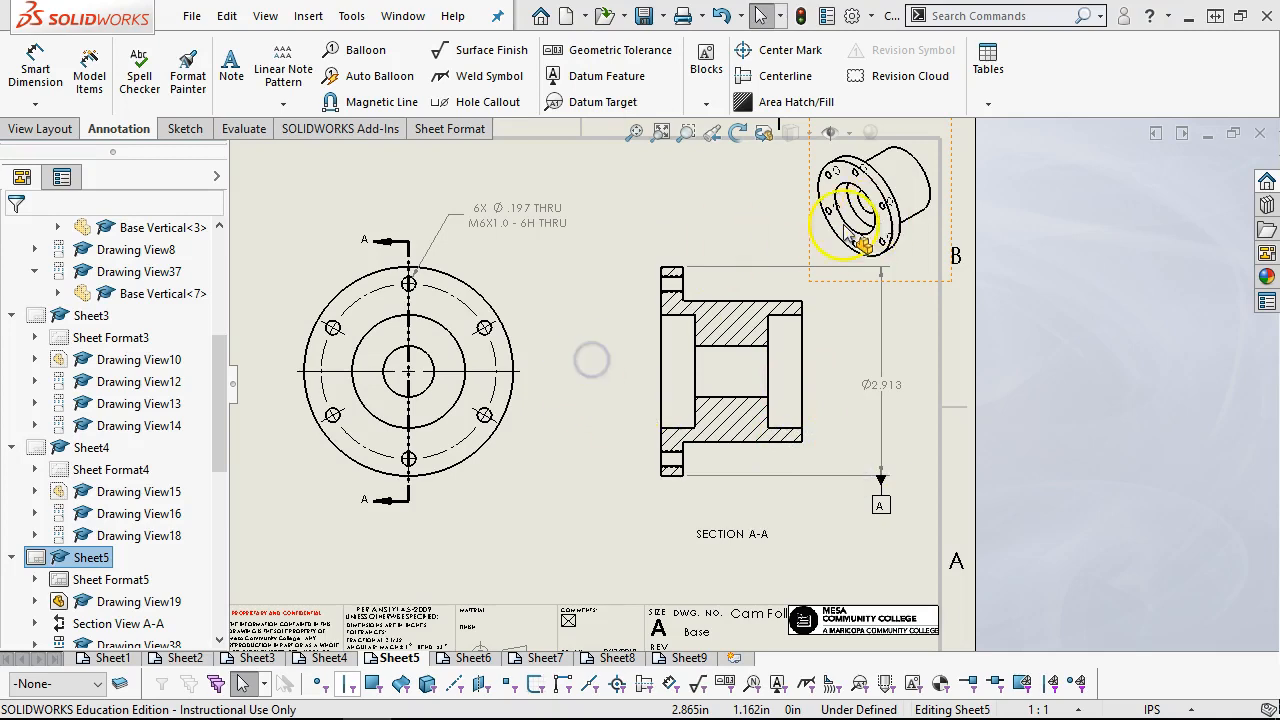
pyautogui.click(660, 244)
pyautogui.click(817, 440)
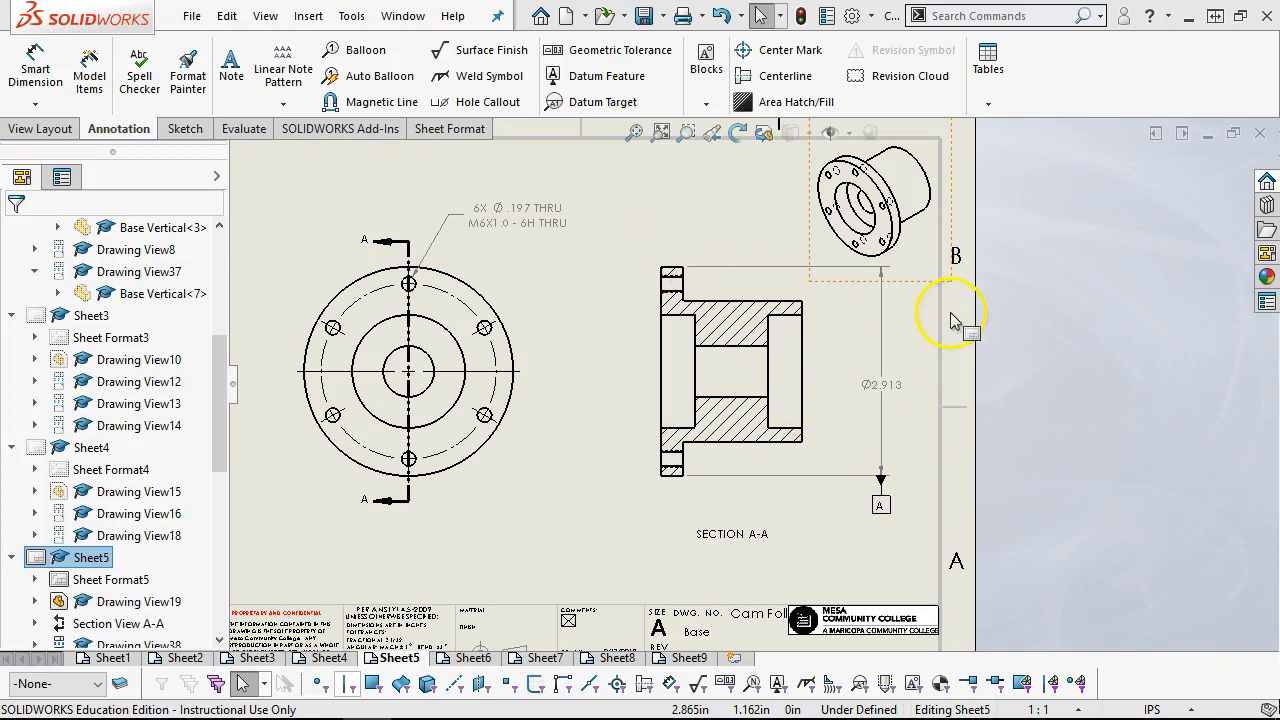
pyautogui.click(684, 260)
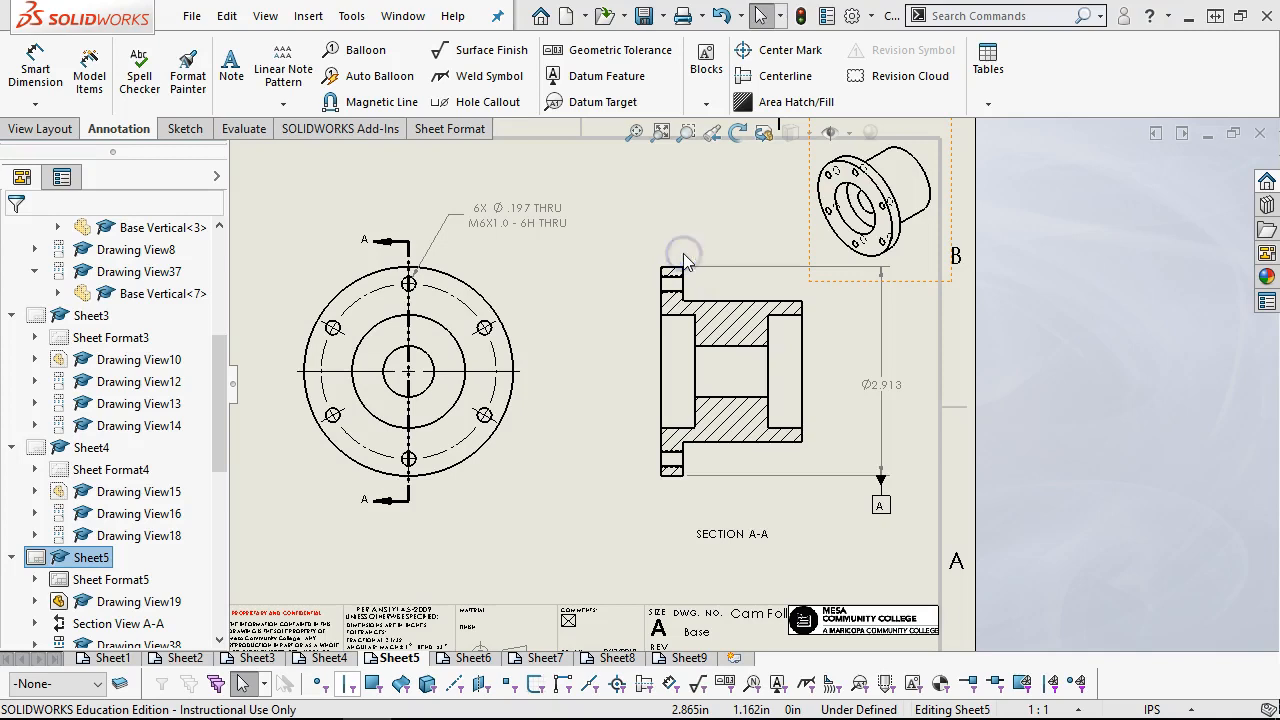
pyautogui.click(822, 445)
pyautogui.click(712, 268)
pyautogui.click(859, 362)
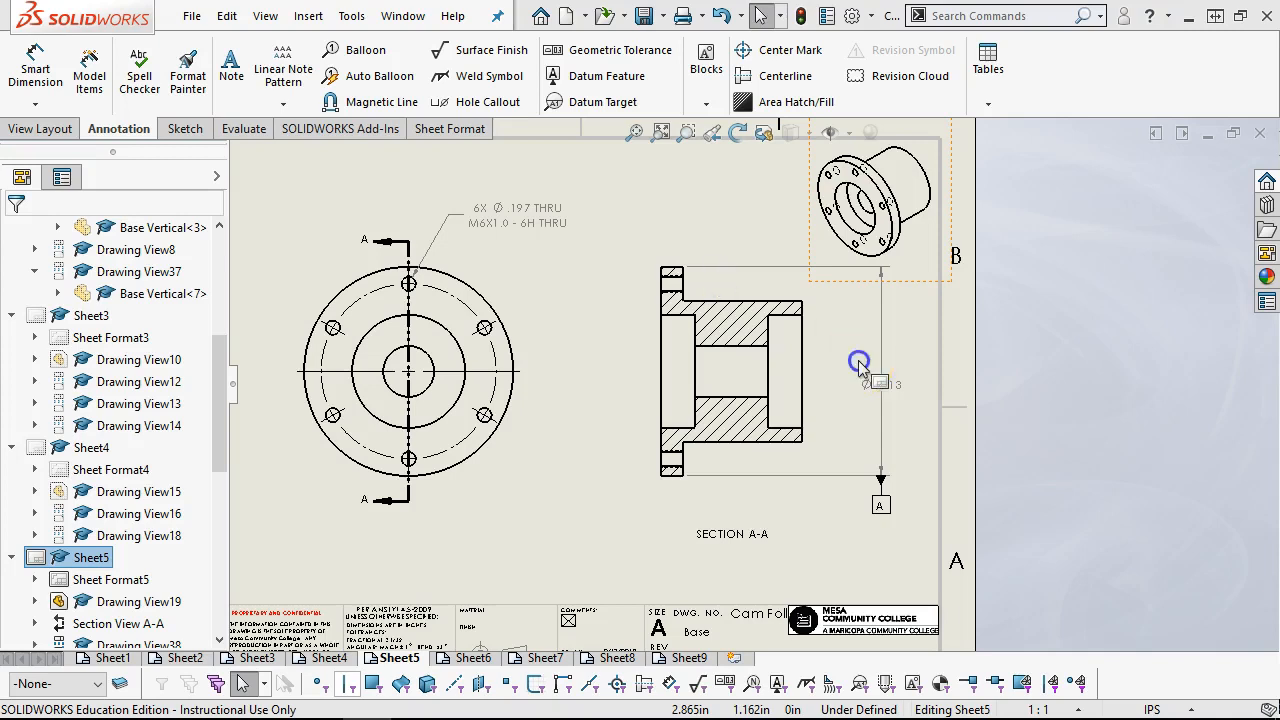
pyautogui.click(911, 500)
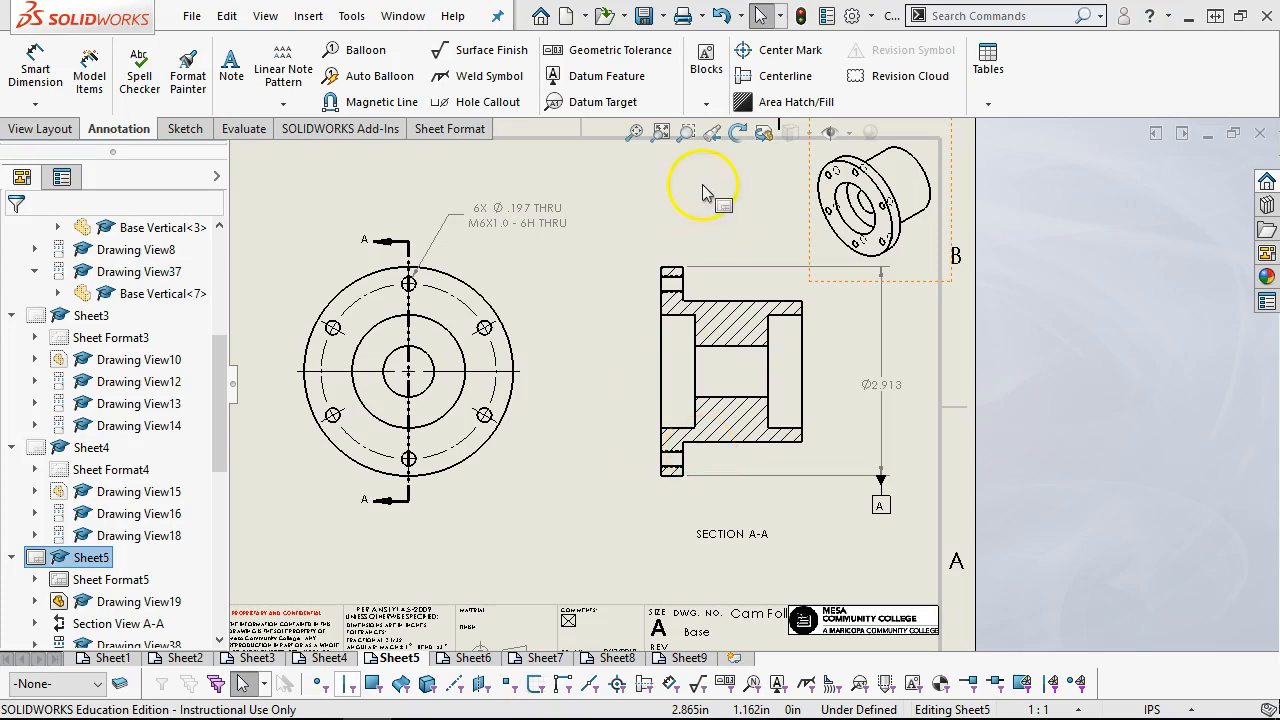
# Step: Save the Cam Follower drawing
pyautogui.click(643, 15)
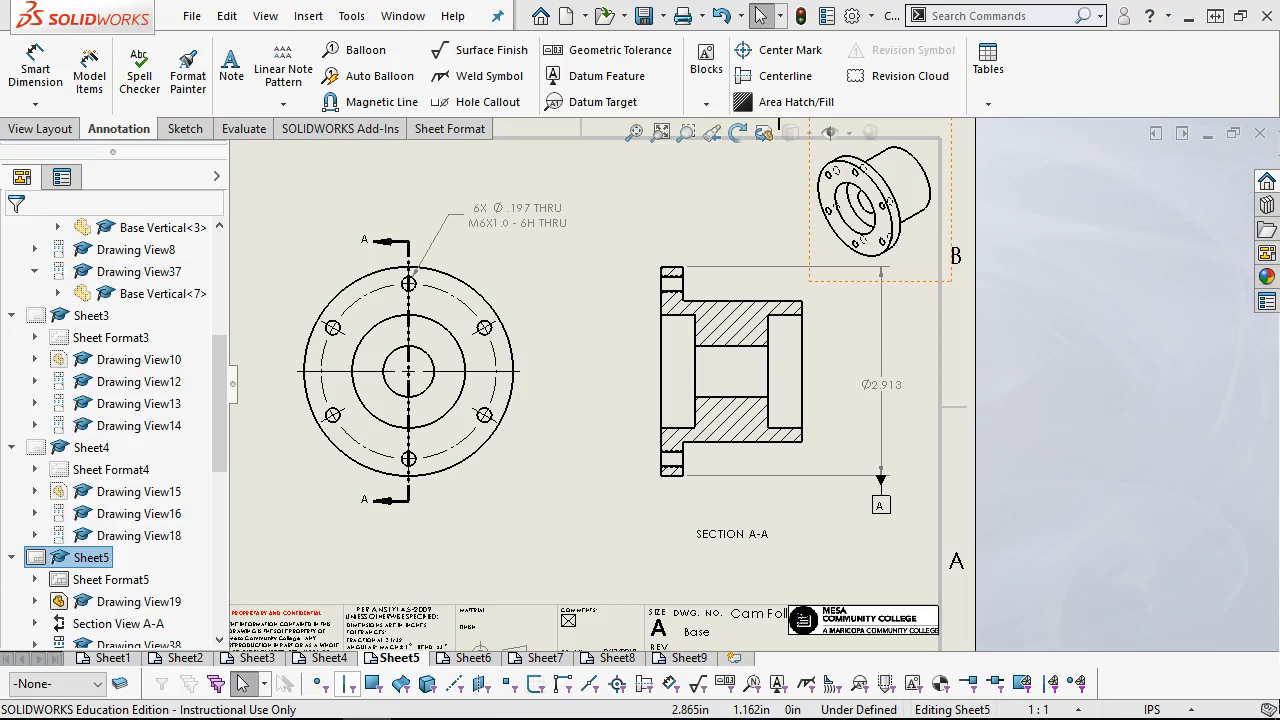
pyautogui.click(524, 112)
pyautogui.click(459, 180)
pyautogui.click(477, 177)
pyautogui.click(471, 239)
pyautogui.click(449, 240)
pyautogui.click(457, 175)
pyautogui.click(536, 115)
pyautogui.click(516, 222)
pyautogui.click(476, 263)
pyautogui.click(475, 273)
pyautogui.click(508, 209)
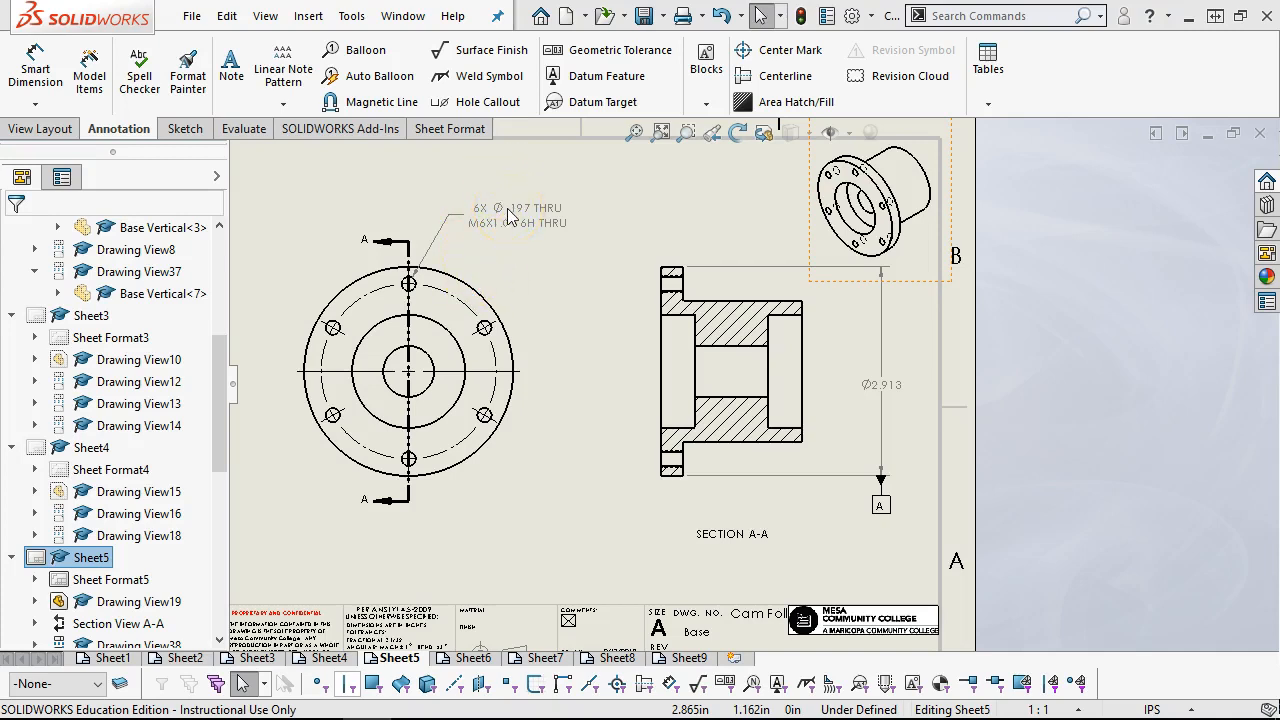